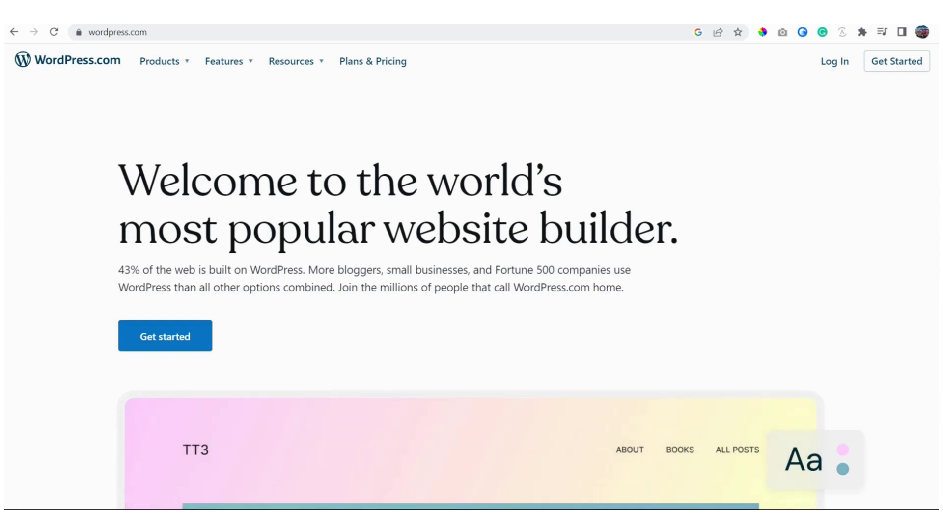
Step: Open the Summerr Boutique store homepage in a new Chrome tab
key(ctrl+t)
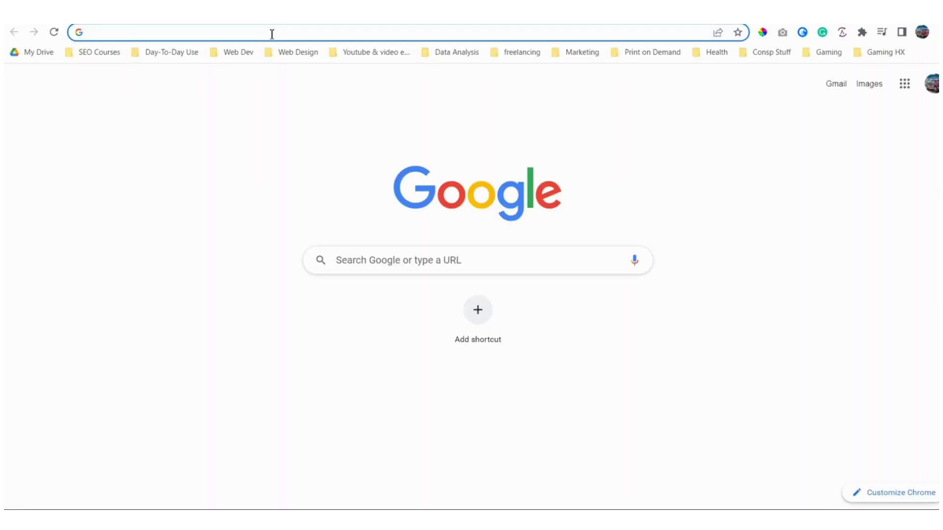
text(summ)
key(Return)
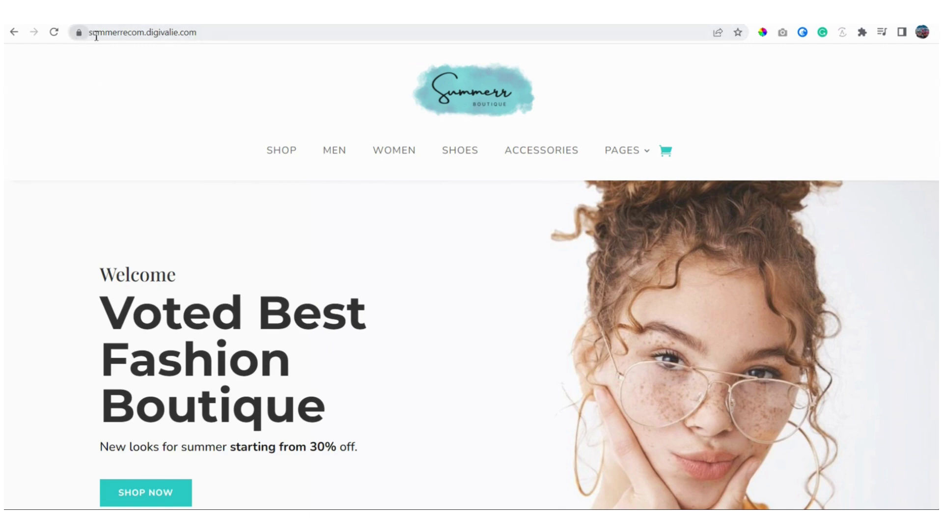
Step: Append /wp-admin to the store's address and load it
click(211, 32)
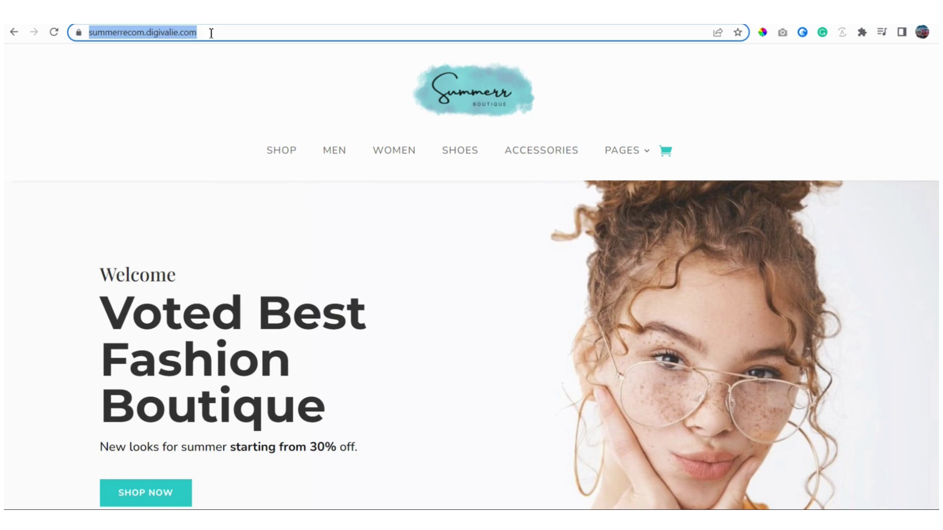
click(211, 32)
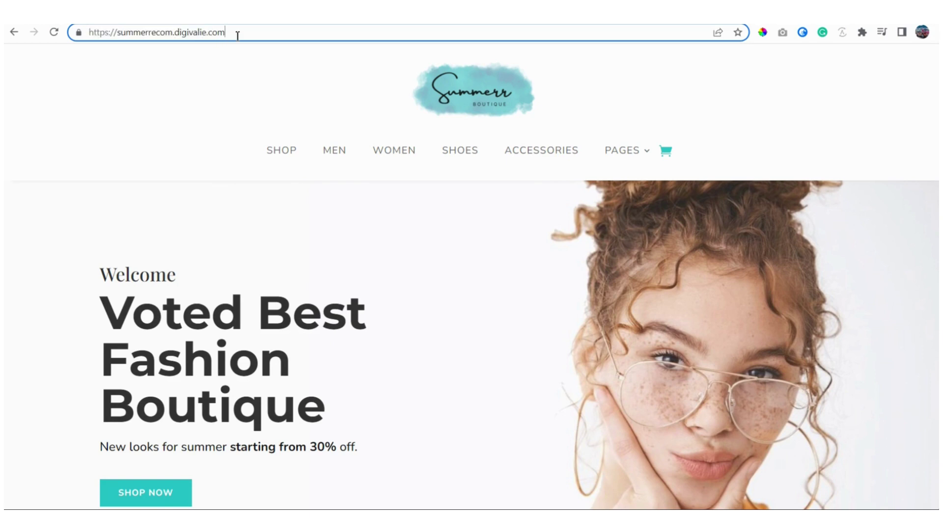
text(/)
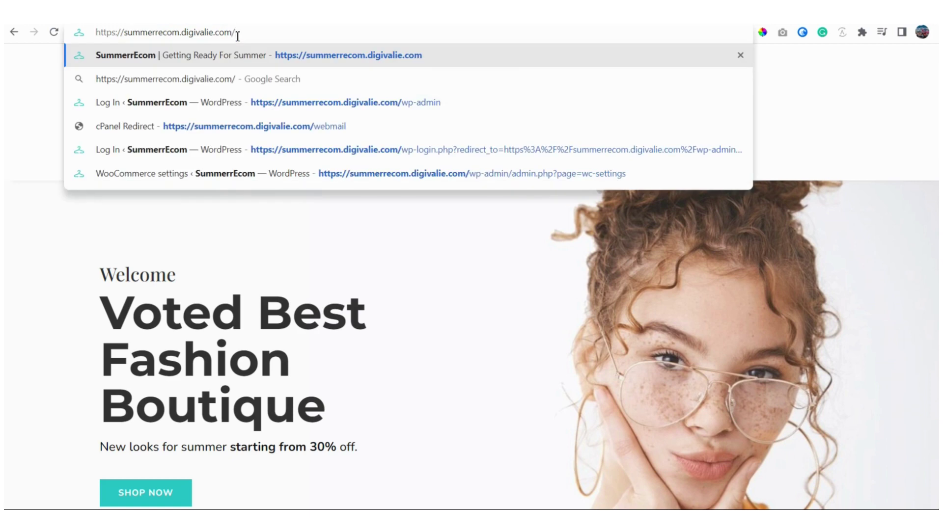
text(wp)
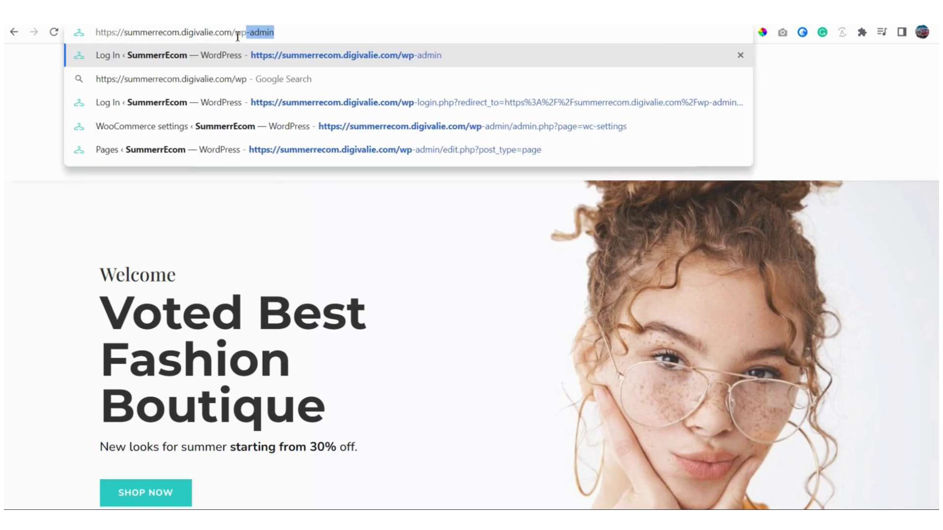
text(-admin)
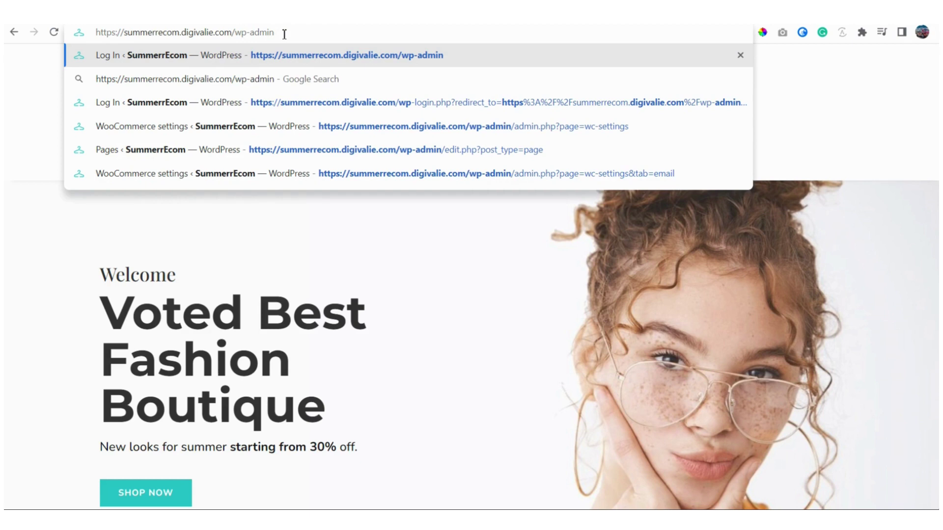
key(Return)
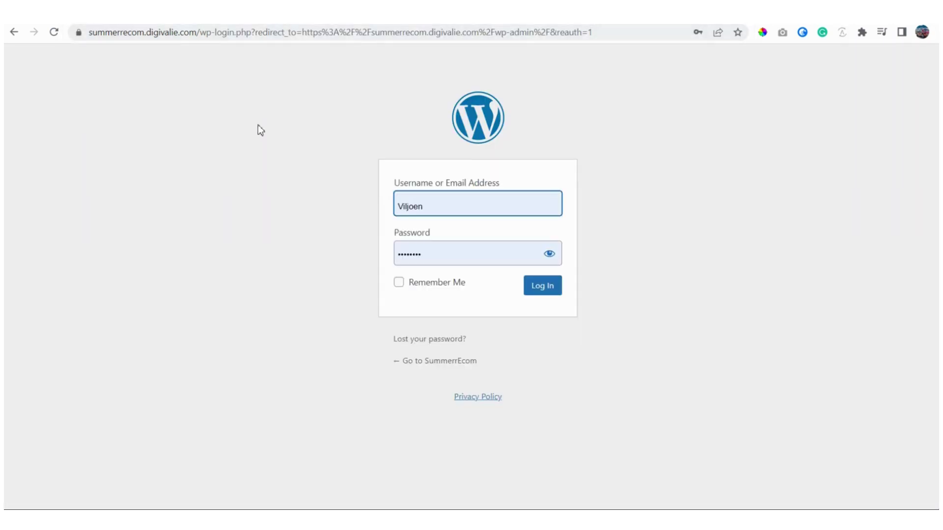
Step: Log in to the SummerrEcom WordPress admin with the prefilled credentials
click(202, 32)
drag(202, 32, 237, 32)
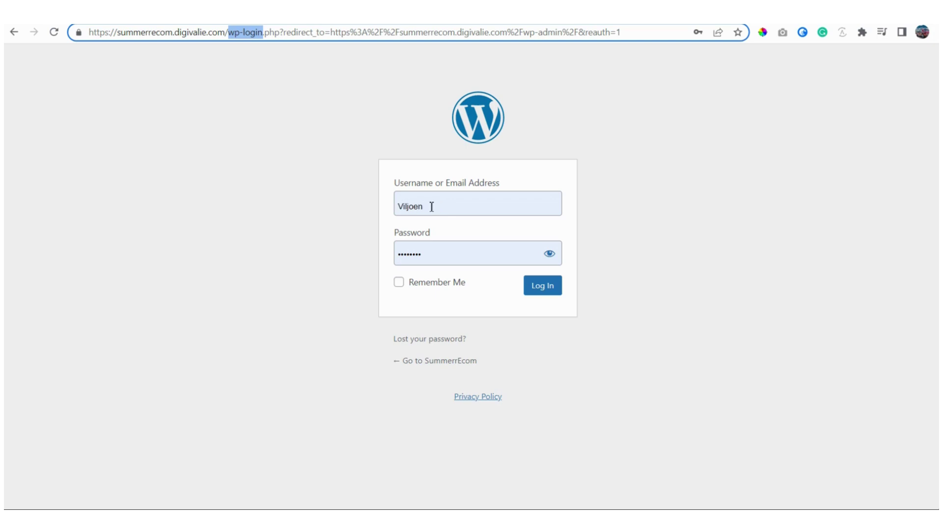
click(432, 206)
click(307, 231)
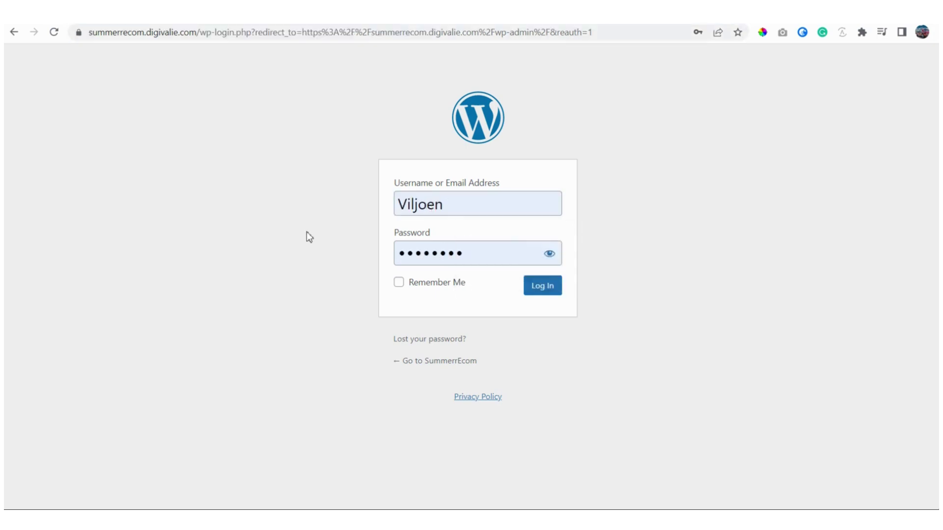
click(549, 294)
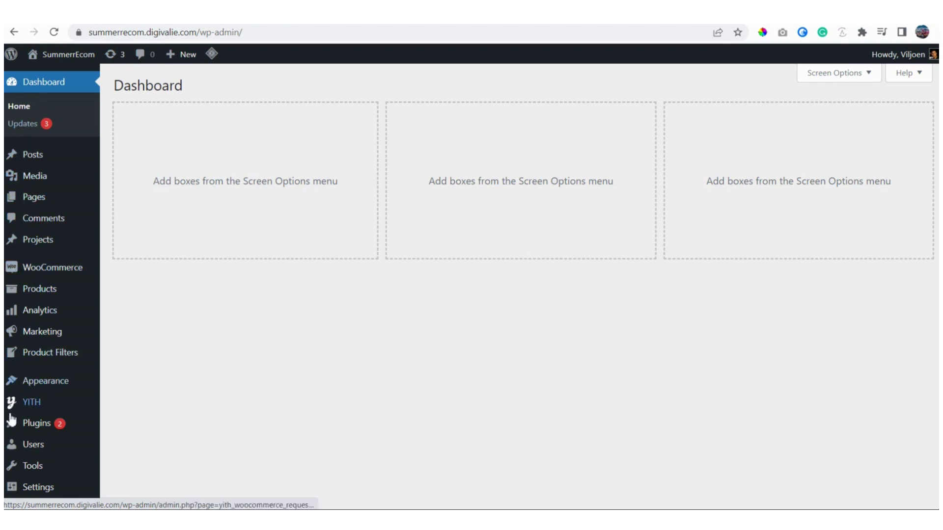
mouse_move(21, 495)
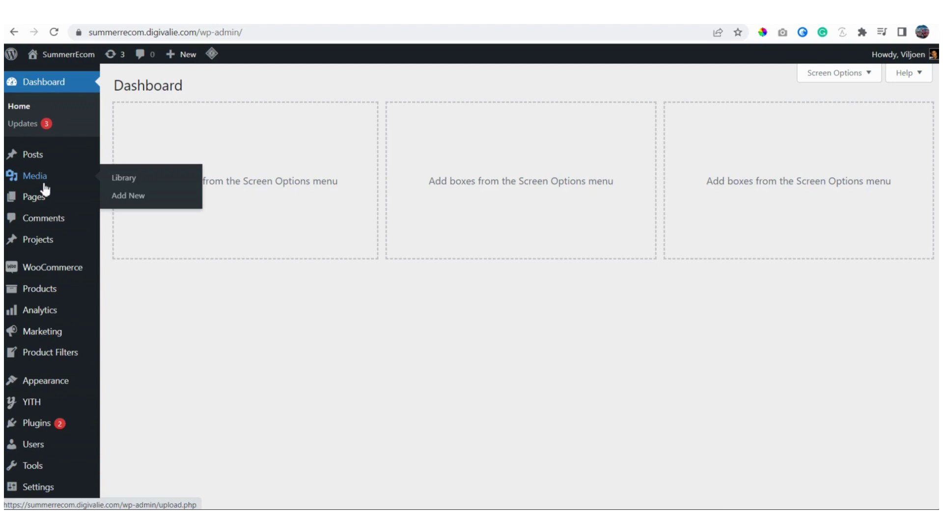
mouse_move(45, 203)
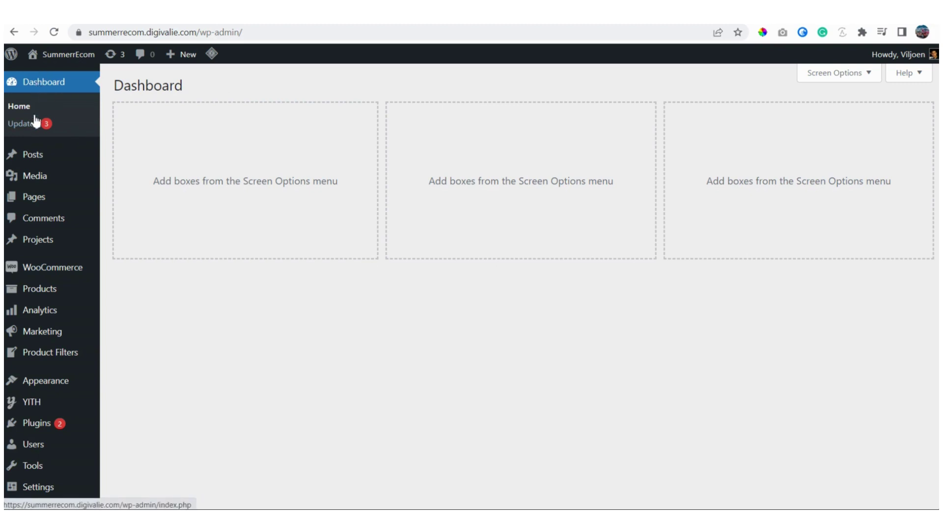
mouse_move(35, 162)
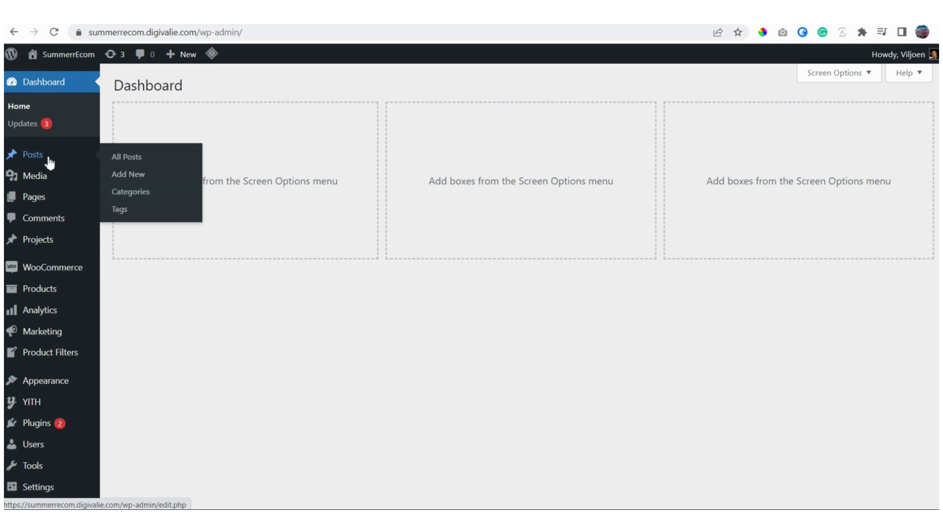
mouse_move(46, 184)
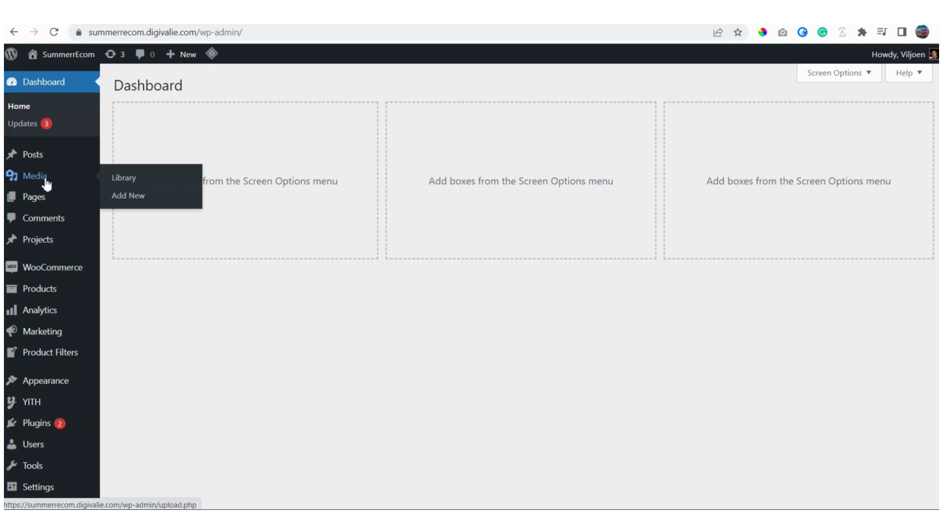
mouse_move(41, 204)
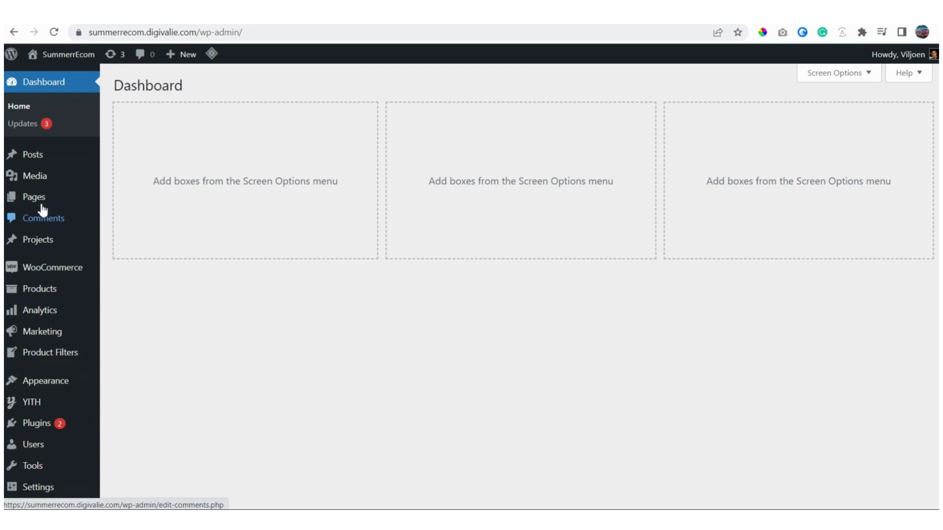
mouse_move(43, 164)
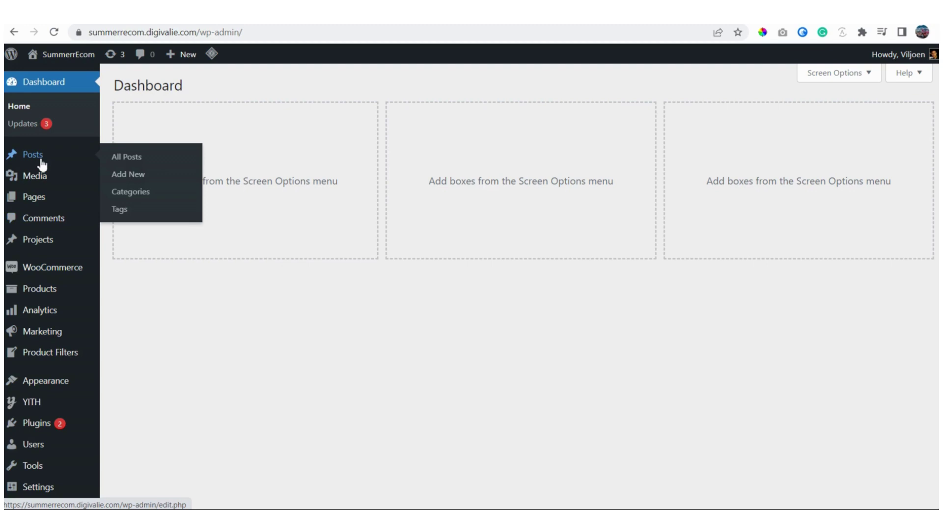
Step: List all posts, view post 7 and its comment in a new tab, then return
click(128, 159)
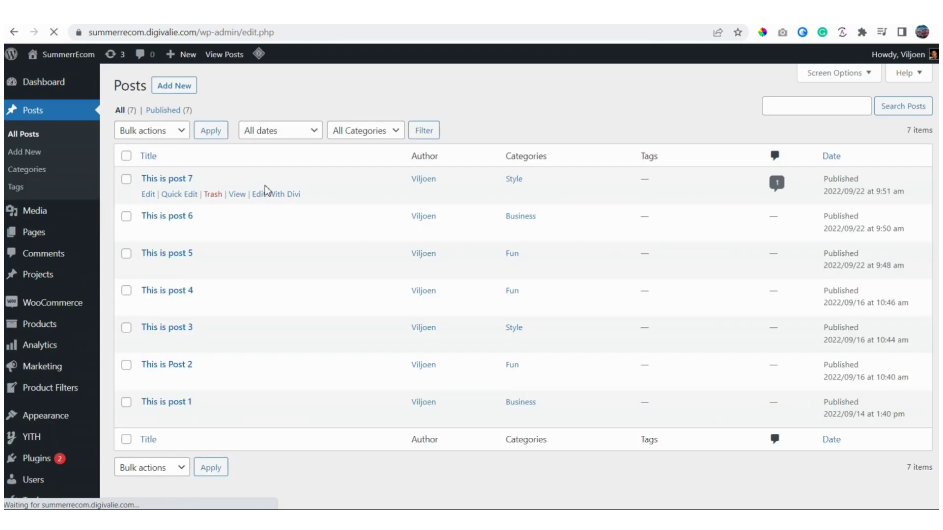
right_click(237, 196)
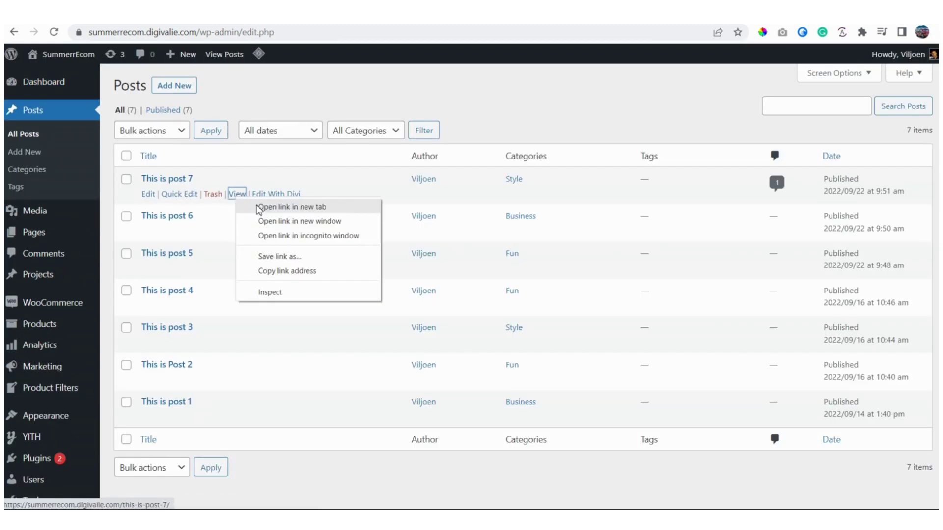
click(258, 207)
click(295, 12)
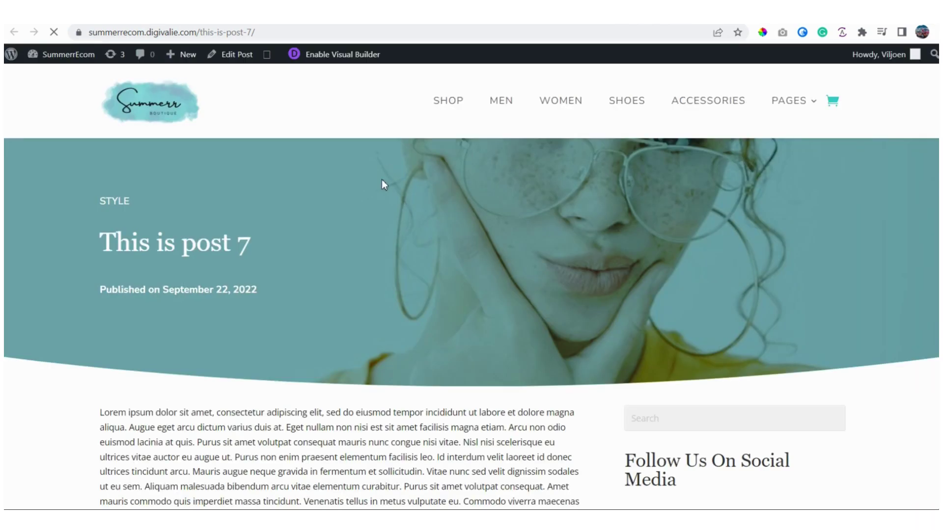
scroll(382, 202, down, 10)
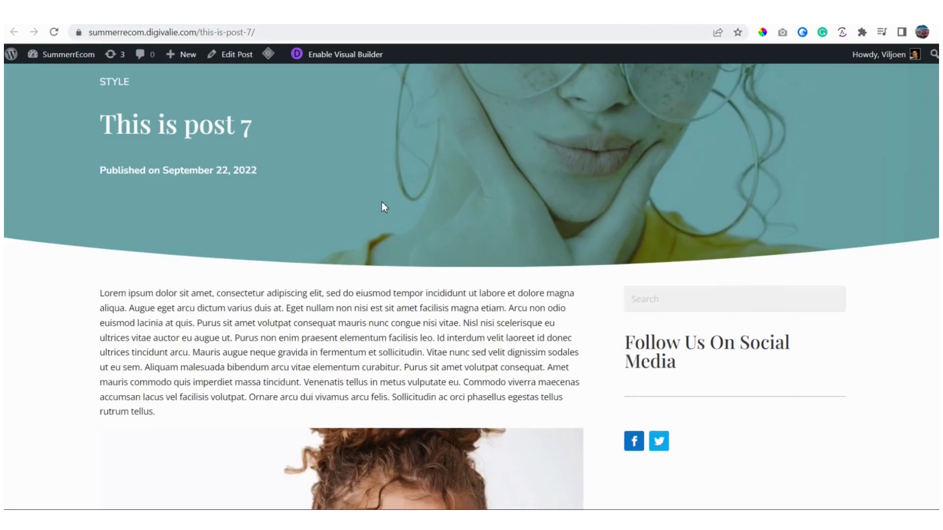
scroll(382, 202, down, 15)
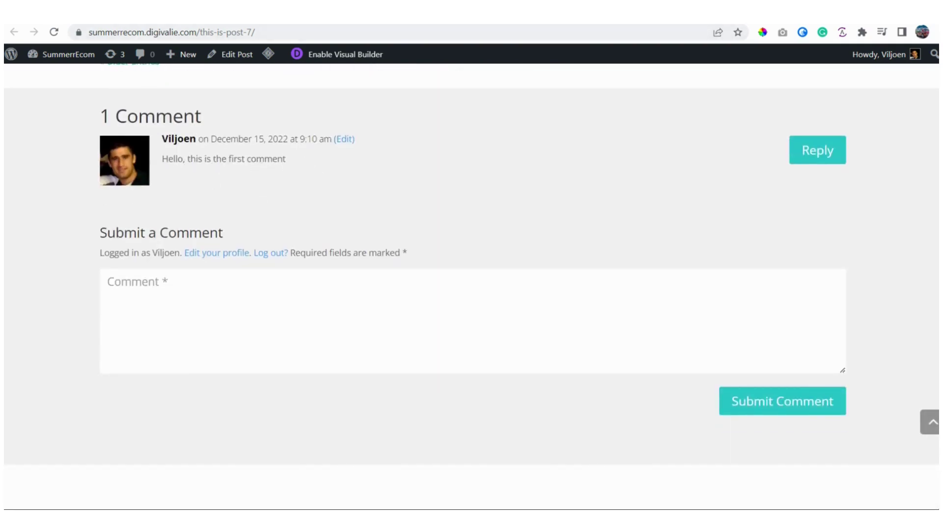
key(ctrl+shift+Tab)
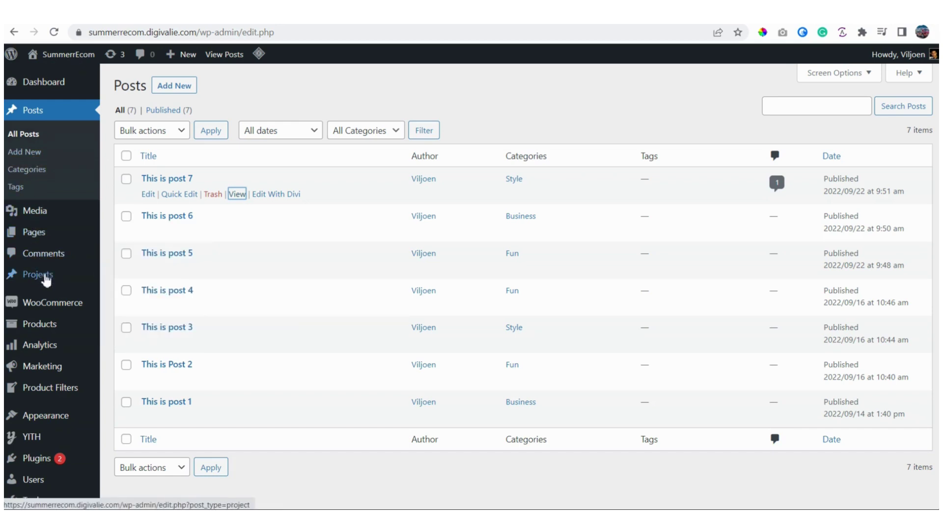
mouse_move(46, 280)
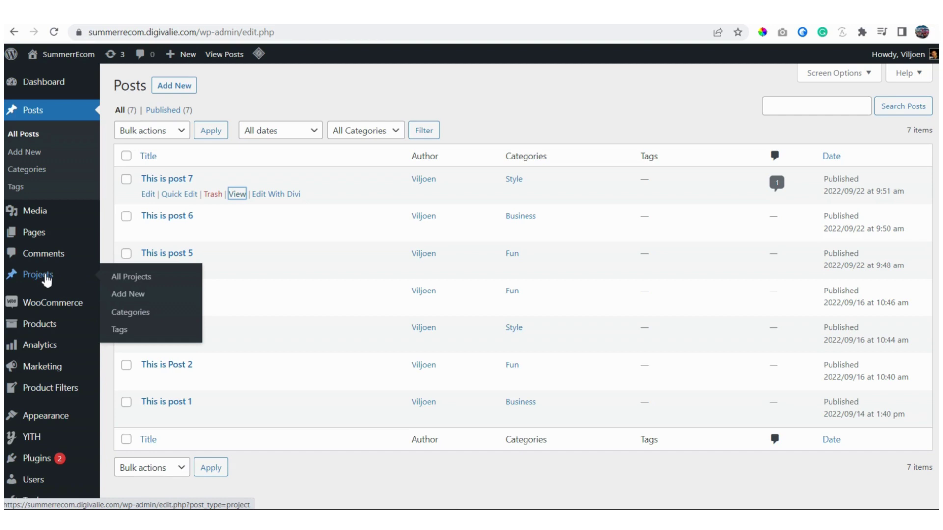
mouse_move(45, 310)
scroll(46, 310, down, 2)
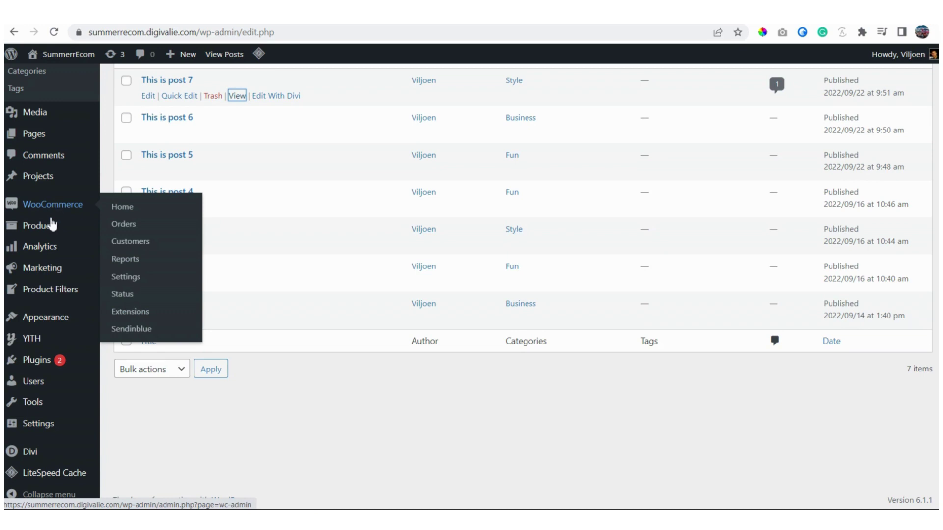
mouse_move(49, 232)
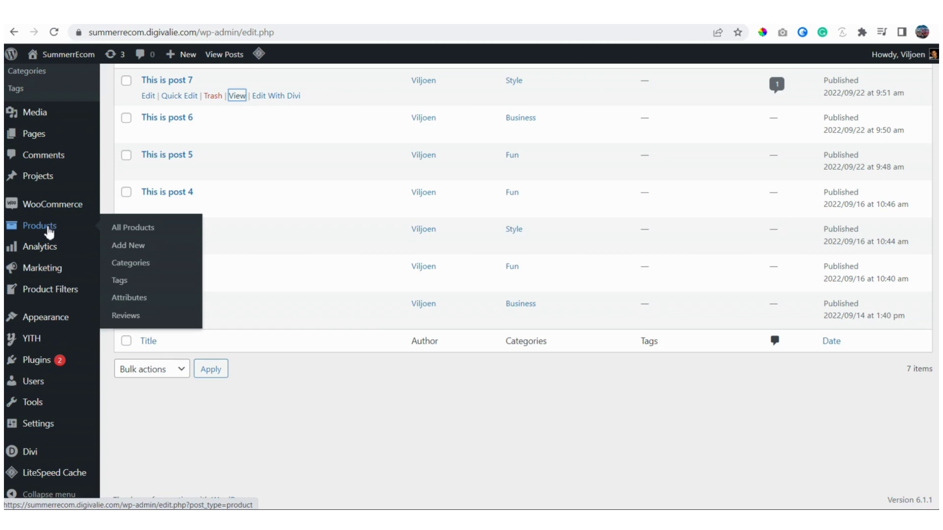
mouse_move(47, 256)
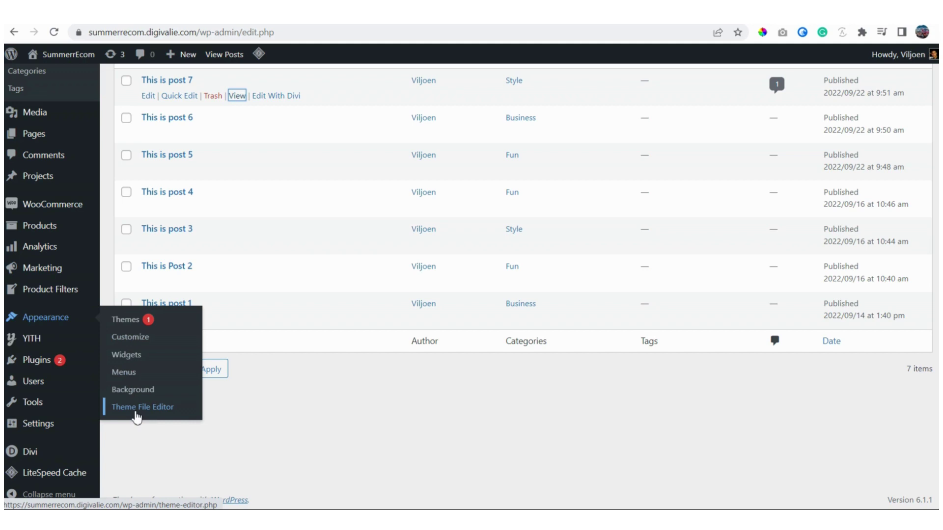
mouse_move(46, 341)
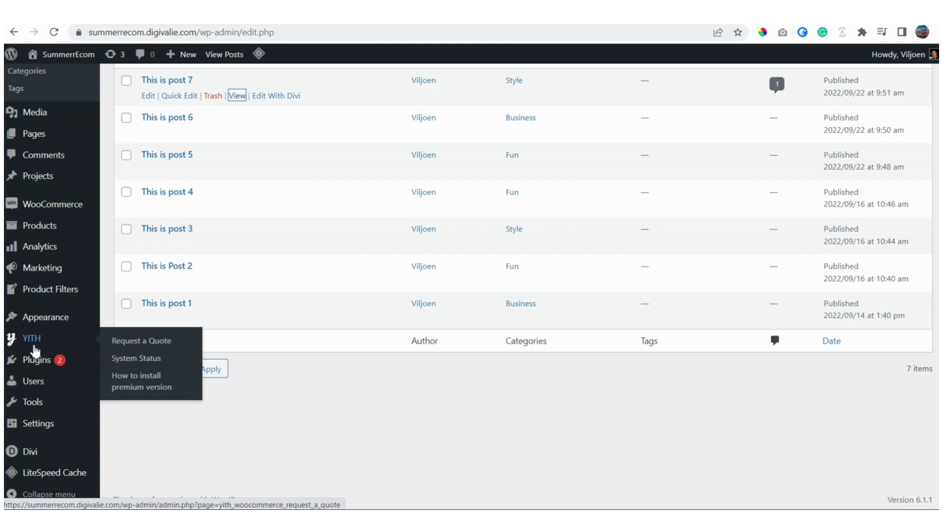
mouse_move(38, 365)
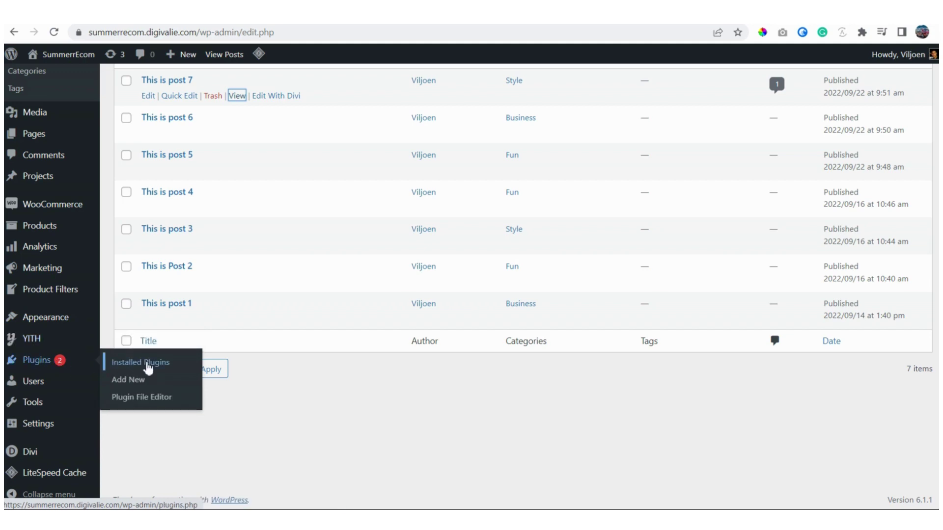
Step: Show Installed Plugins and highlight WooCommerce, Themify Product Filter, Sendinblue and LiteSpeed Cache
click(148, 364)
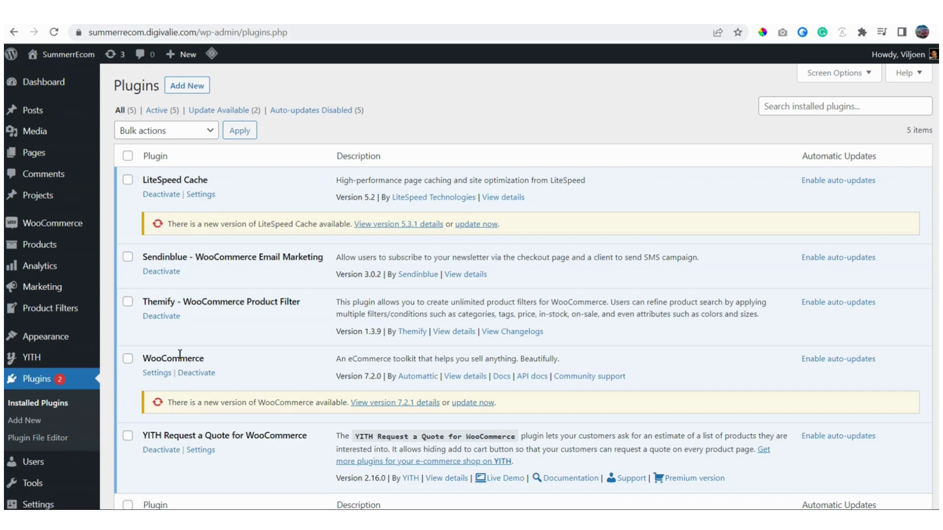
drag(150, 358, 205, 361)
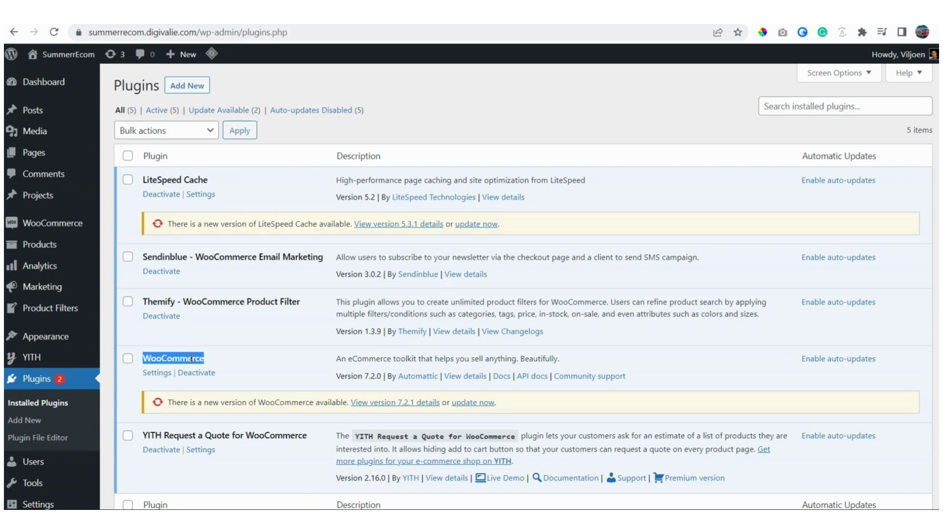
triple_click(196, 302)
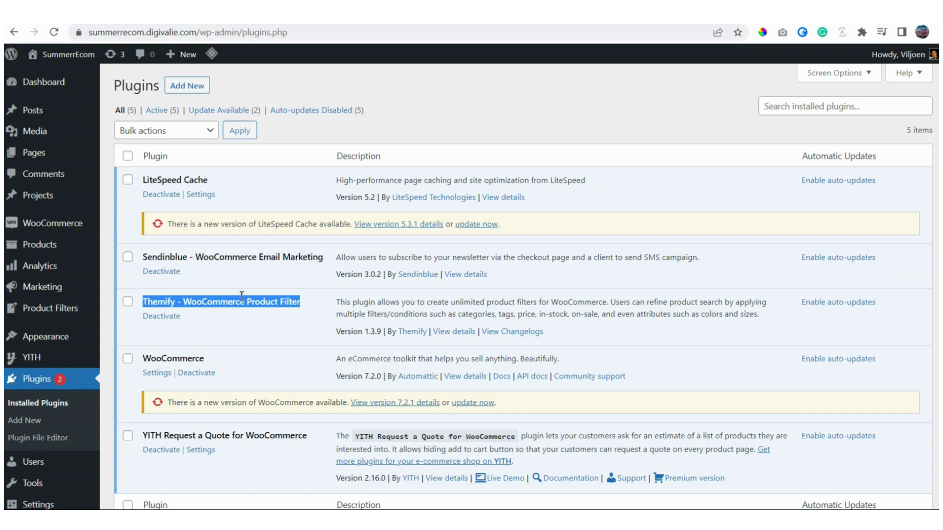
triple_click(231, 257)
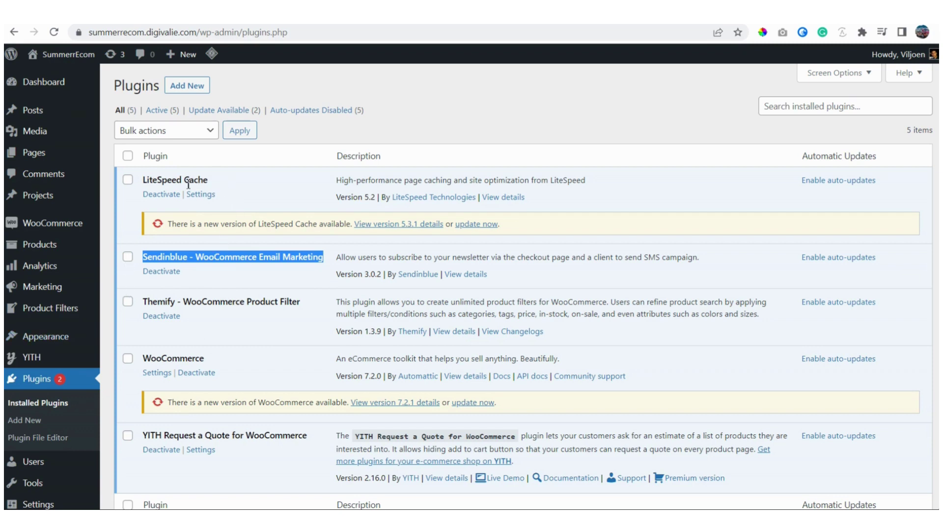
triple_click(166, 179)
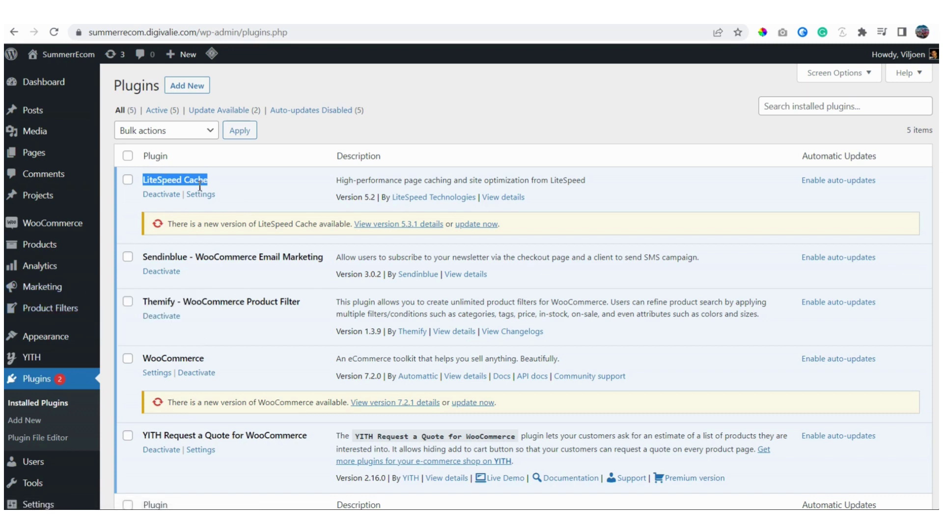
scroll(45, 324, down, 3)
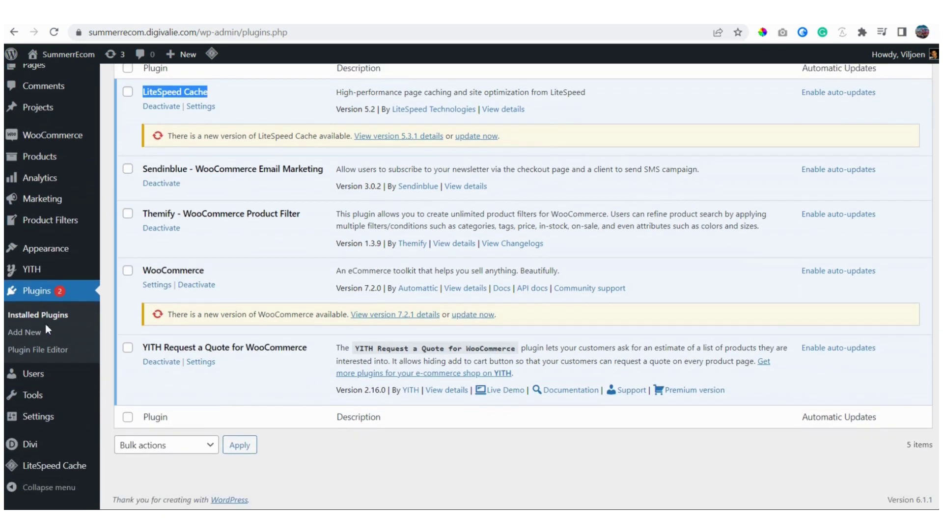
mouse_move(41, 382)
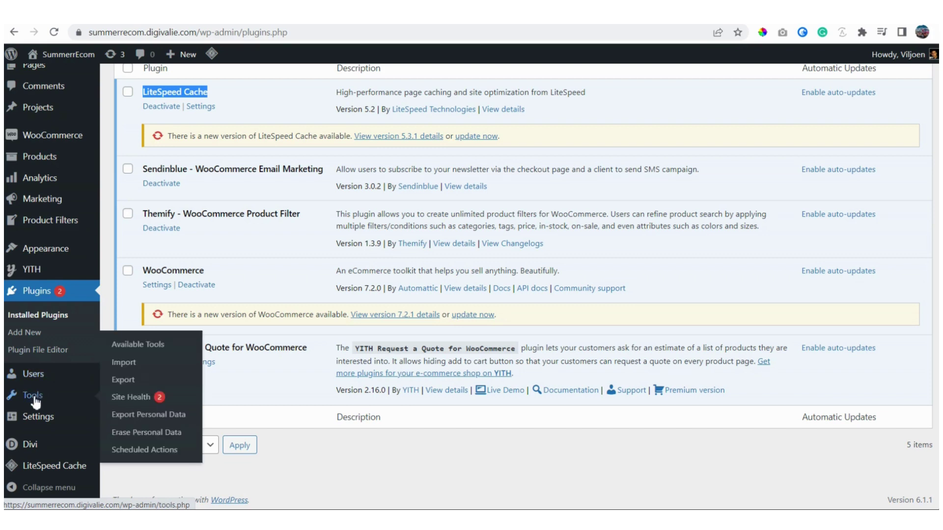
Step: Point out the Settings, Tools, Divi and LiteSpeed Cache sidebar menus
mouse_move(32, 420)
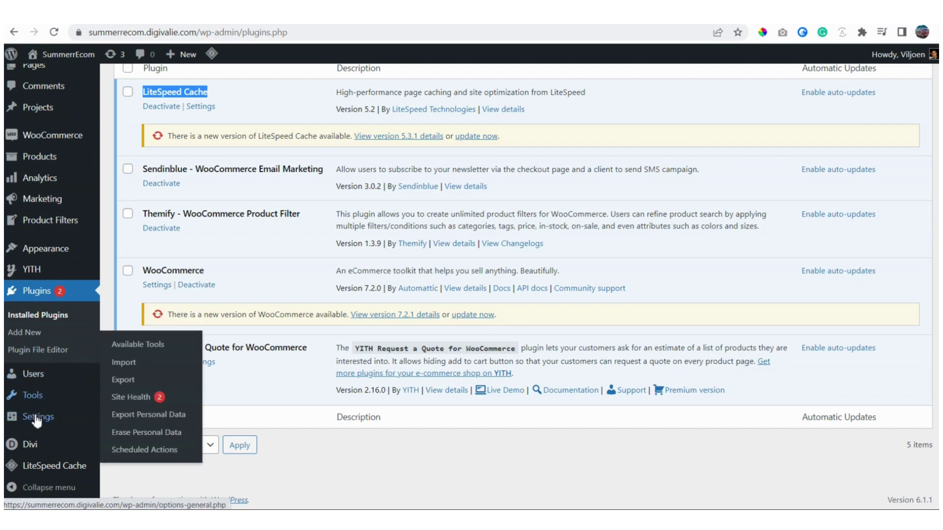
mouse_move(38, 401)
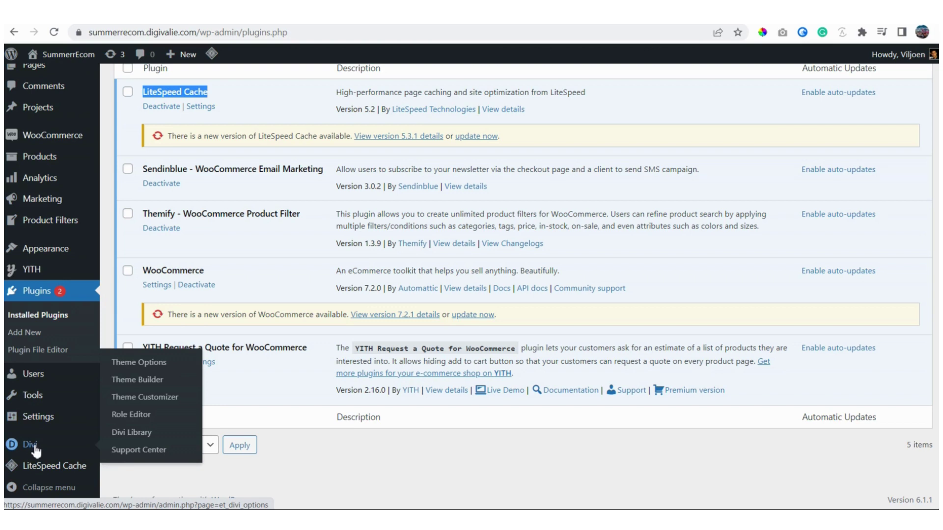
mouse_move(36, 469)
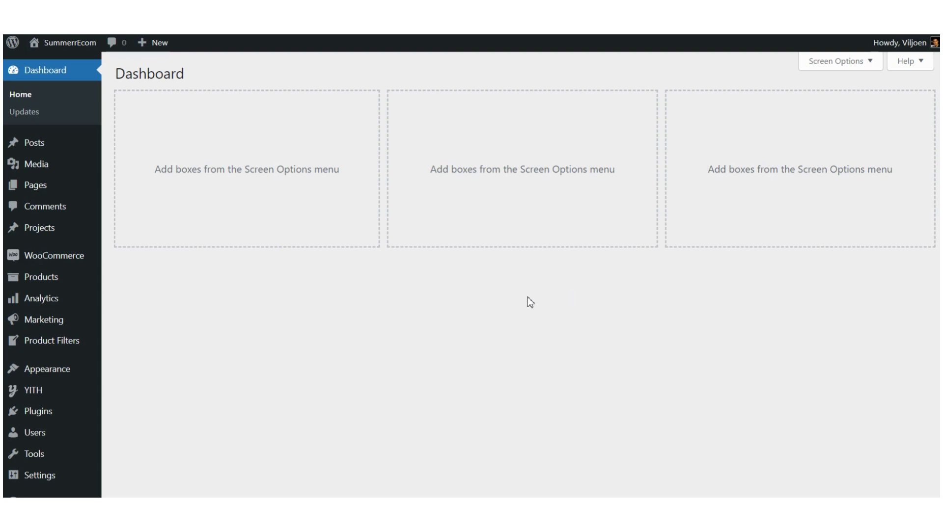
Step: Go to Plugins > Add New and scroll through the featured plugins
mouse_move(42, 414)
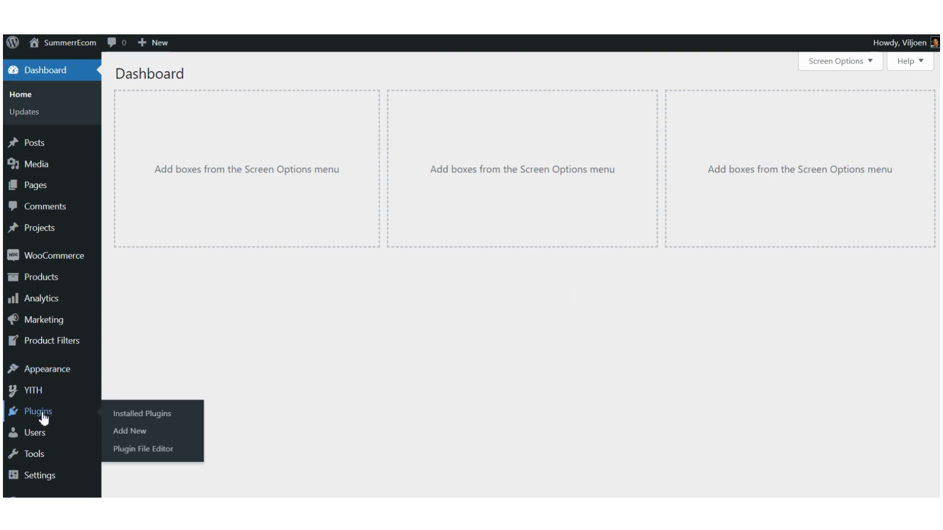
click(40, 418)
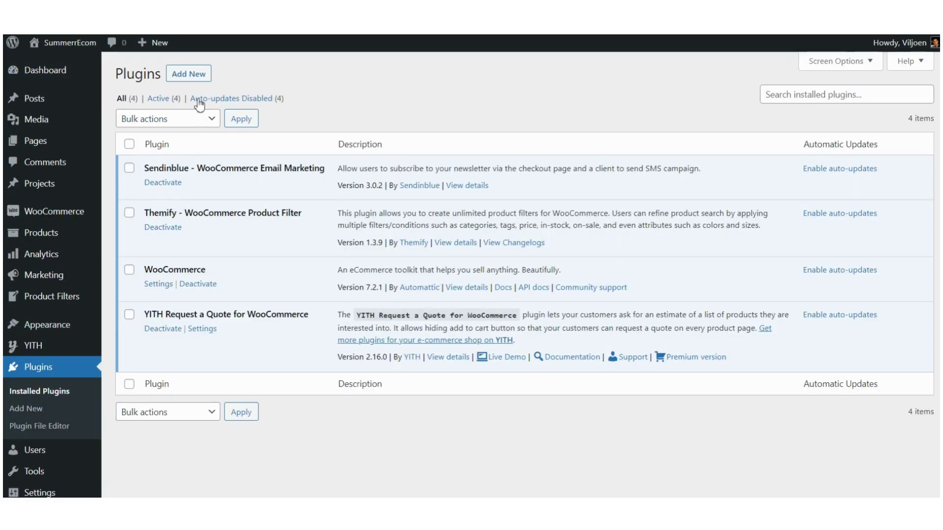
click(185, 73)
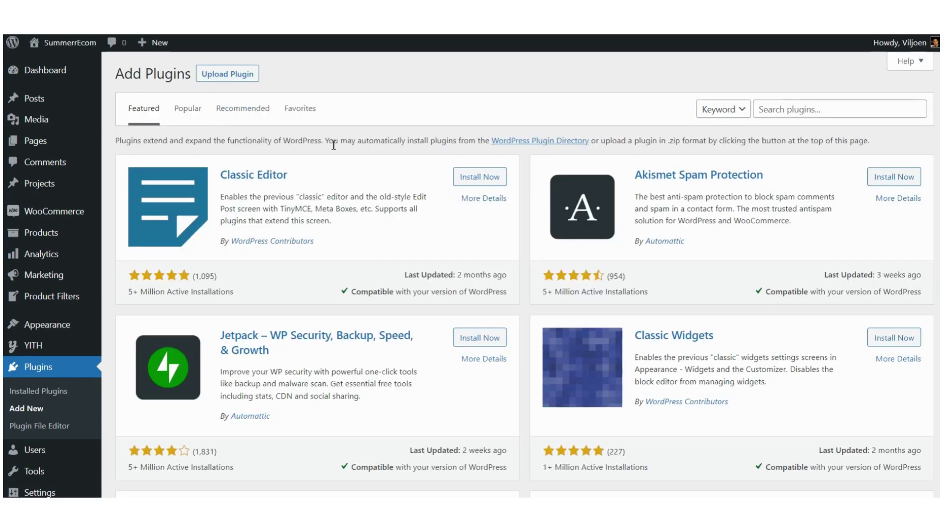
scroll(333, 145, down, 5)
scroll(333, 145, down, 9)
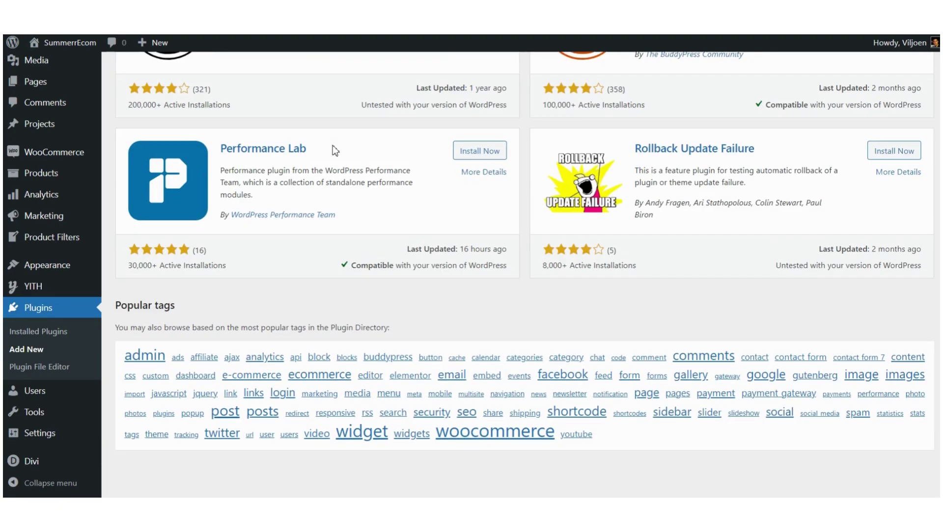
scroll(333, 145, up, 9)
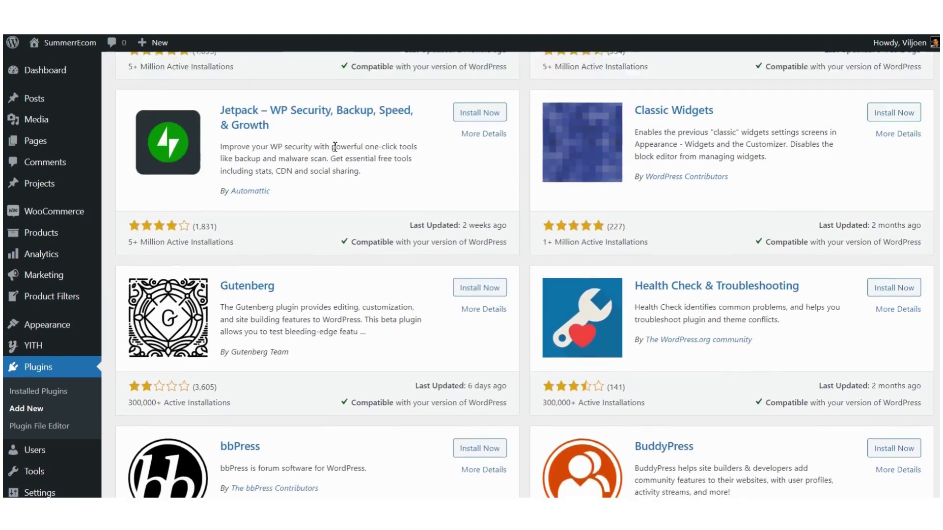
scroll(334, 146, up, 2)
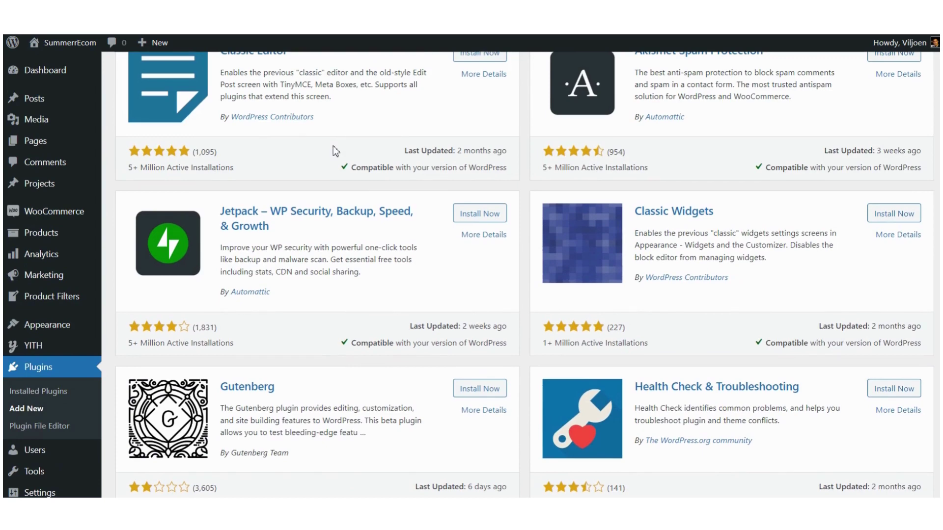
scroll(333, 146, up, 3)
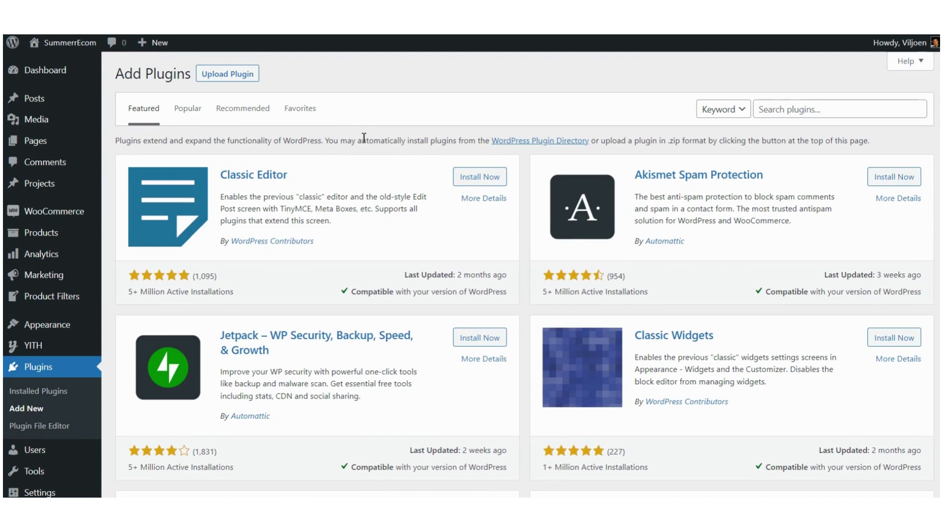
Step: Search the plugin directory for 'woocommerce'
click(787, 113)
text(woo)
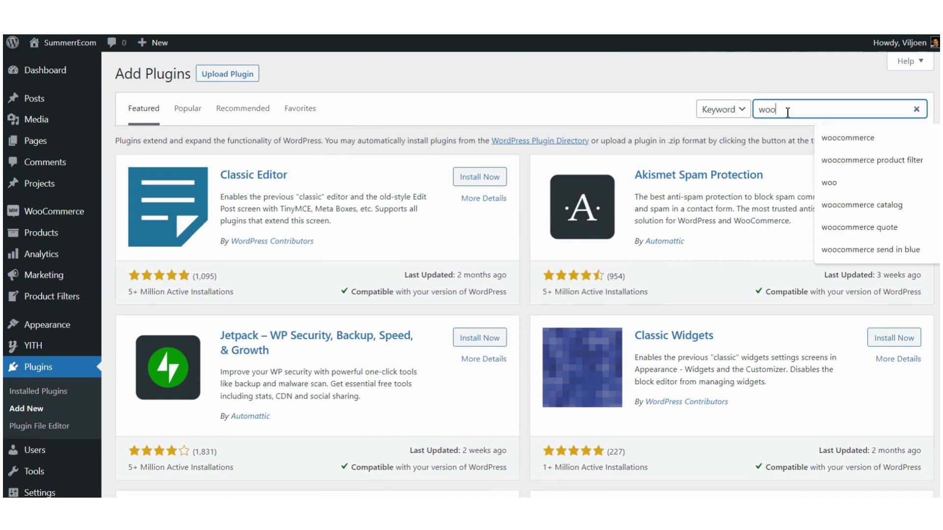
text(commerce)
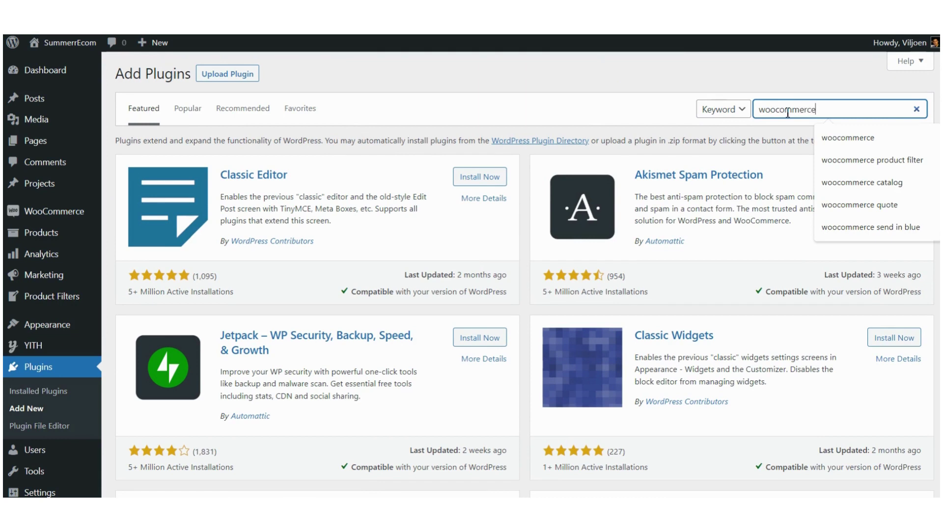
key(Return)
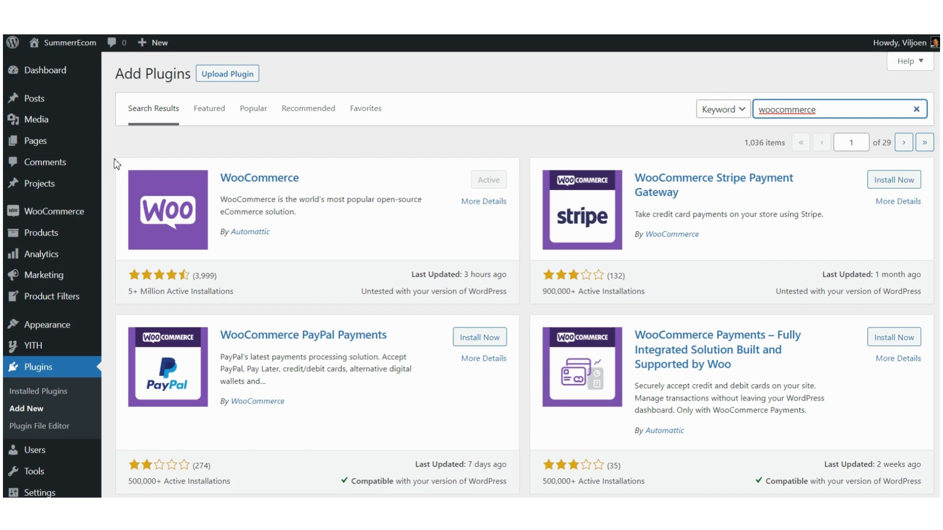
Step: Open Pages > All Pages and scroll through the 13 published pages
click(41, 144)
click(41, 144)
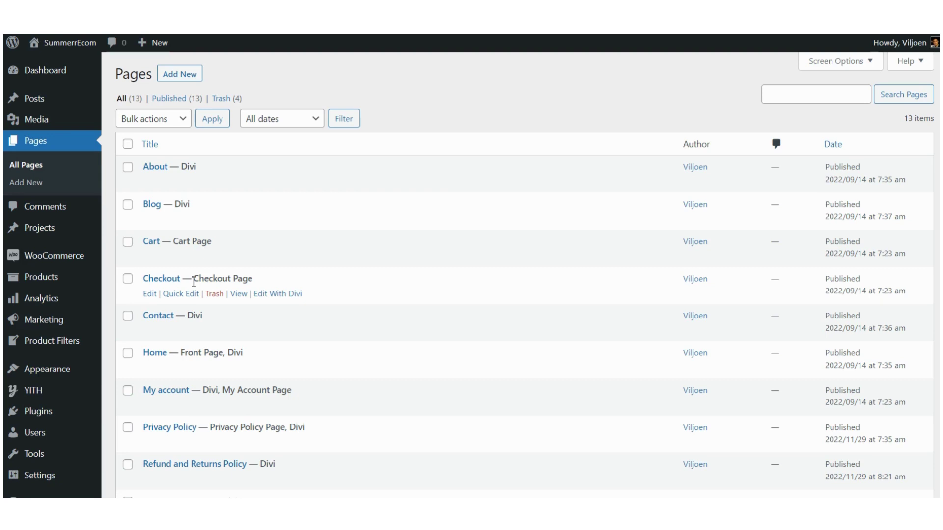
scroll(193, 282, down, 3)
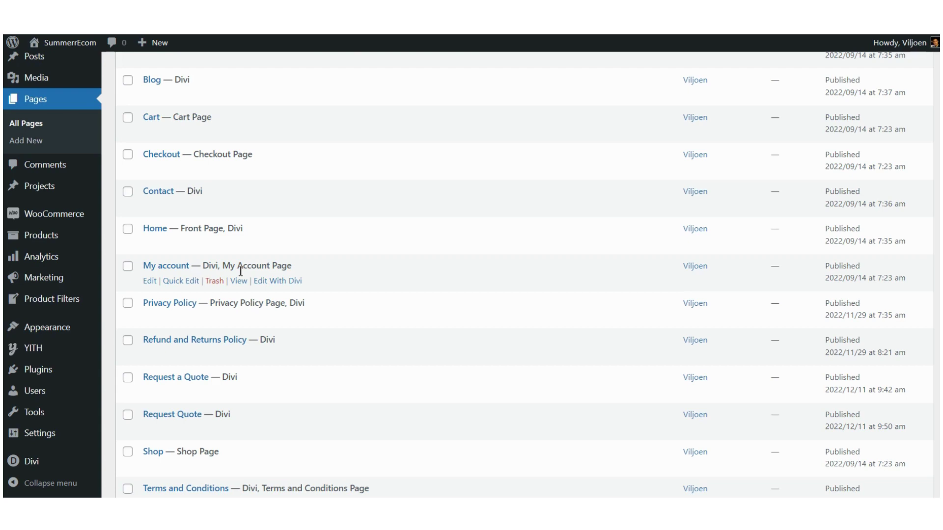
scroll(239, 270, down, 1)
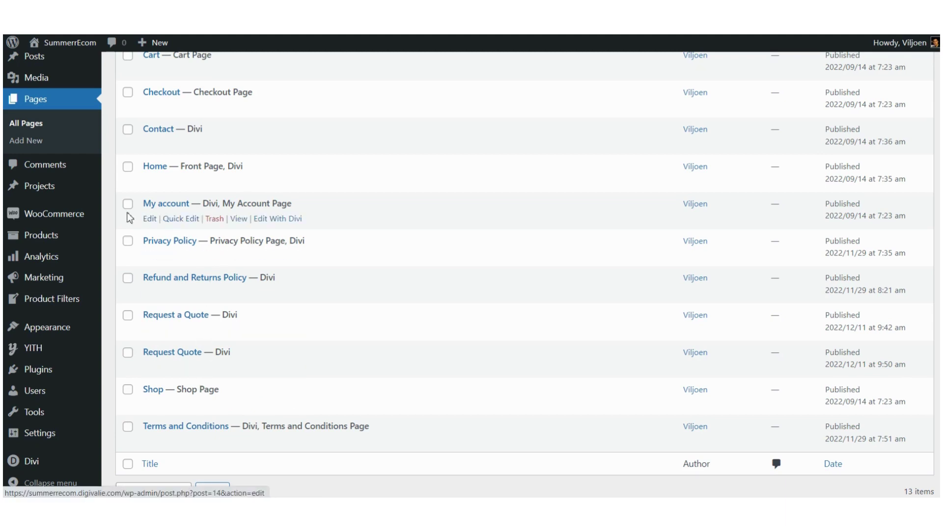
mouse_move(41, 220)
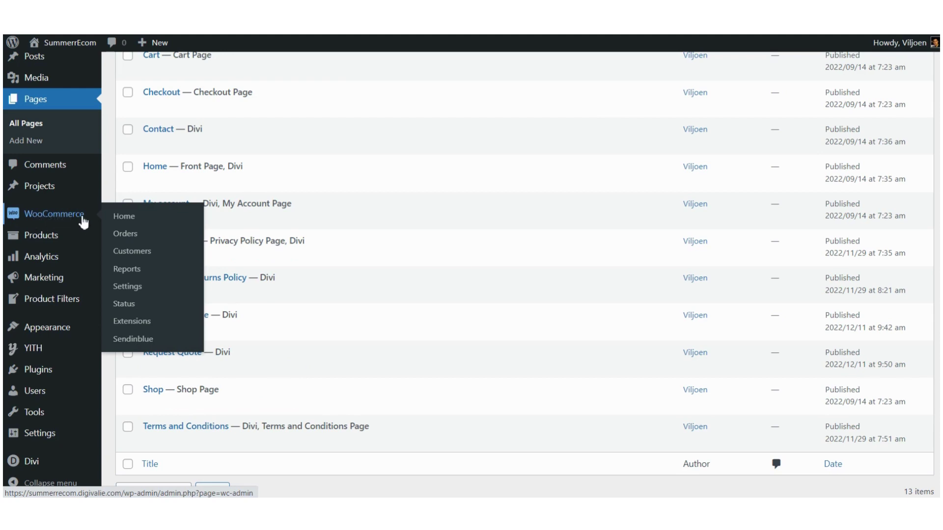
Step: View WooCommerce Home stats for Week to date and Month to date, then open Orders
click(53, 222)
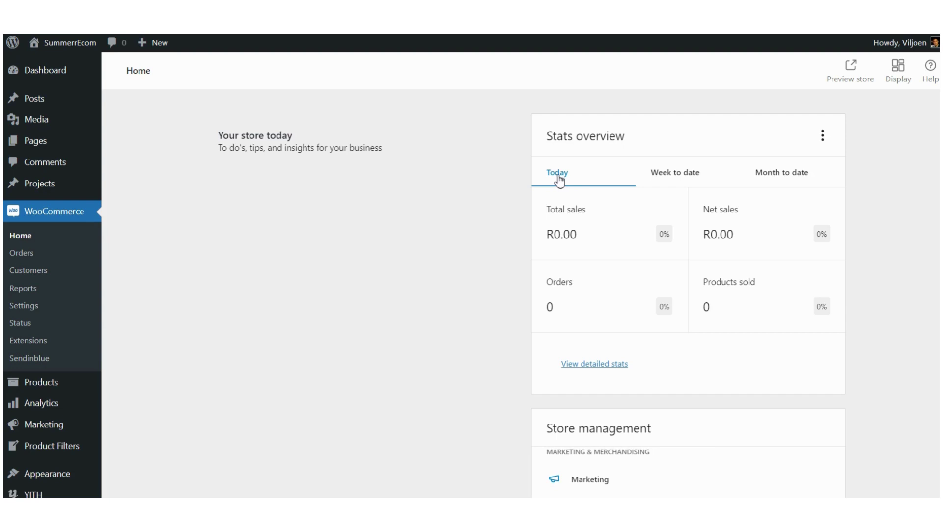
click(677, 172)
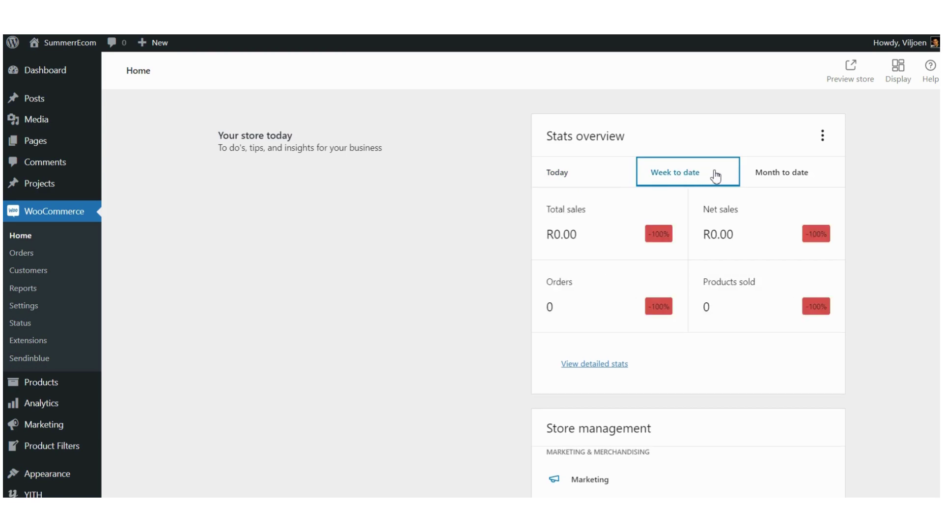
click(789, 174)
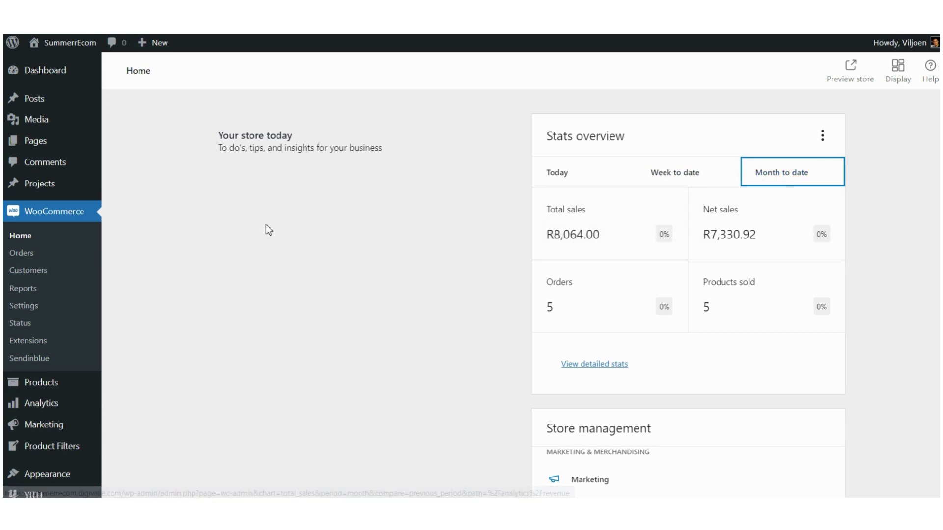
click(27, 260)
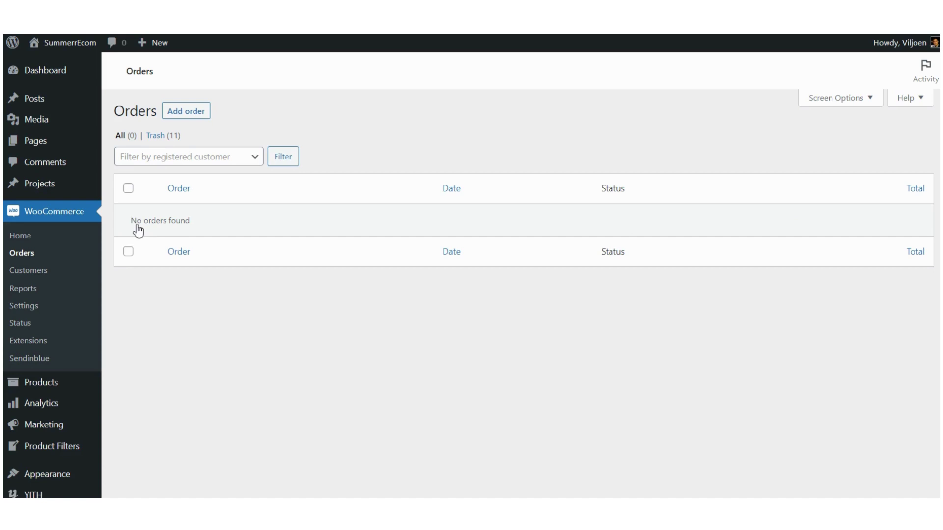
Step: Open the WooCommerce Customers report listing the 4 customers
click(42, 278)
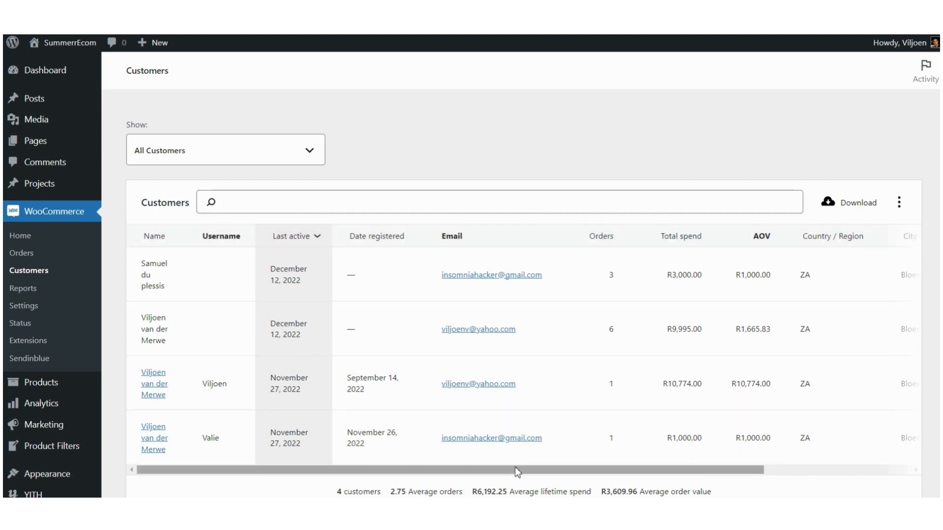
Step: Scroll the customers table across its city, region and postal code columns, then open WooCommerce Reports
drag(521, 477, 659, 472)
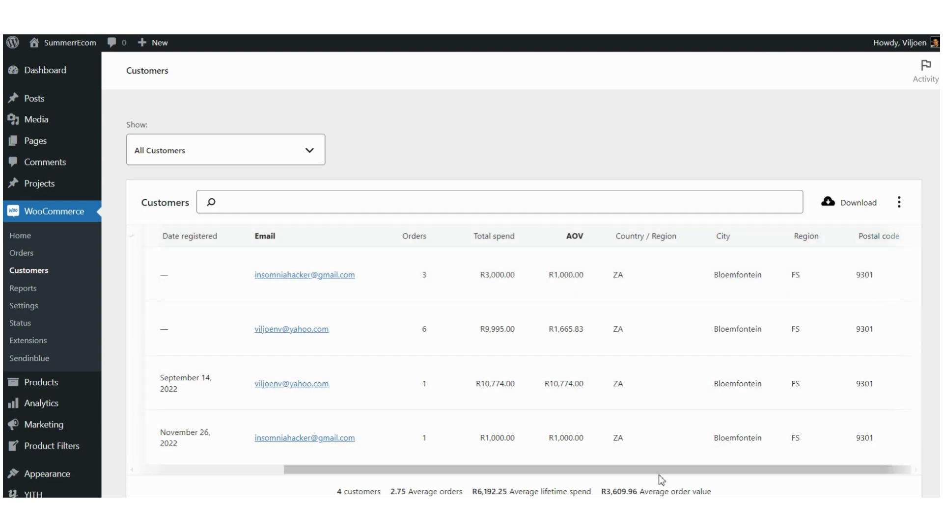
drag(657, 472, 480, 473)
scroll(373, 331, down, 3)
scroll(372, 326, up, 3)
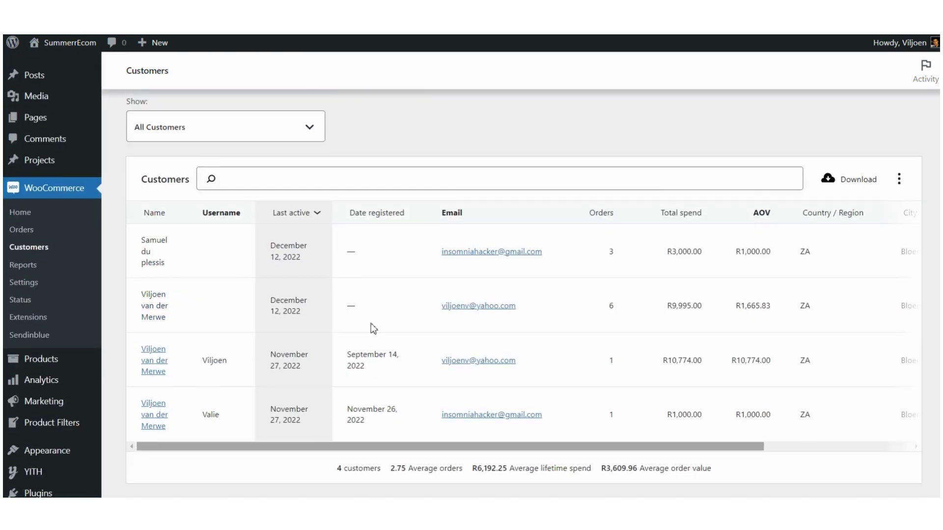
click(23, 266)
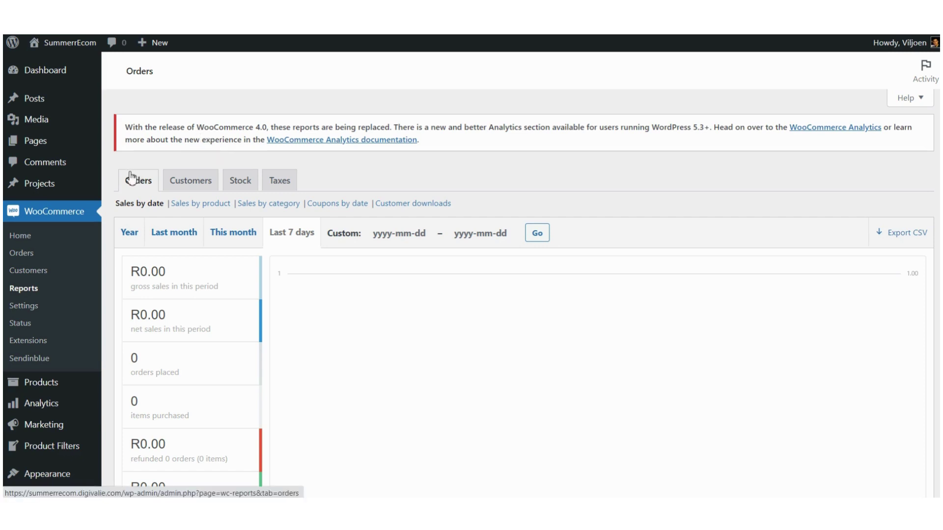
Step: Let Reports load on Orders, Sales by date, Last 7 days: R0.00 gross sales, 0 orders
mouse_move(43, 410)
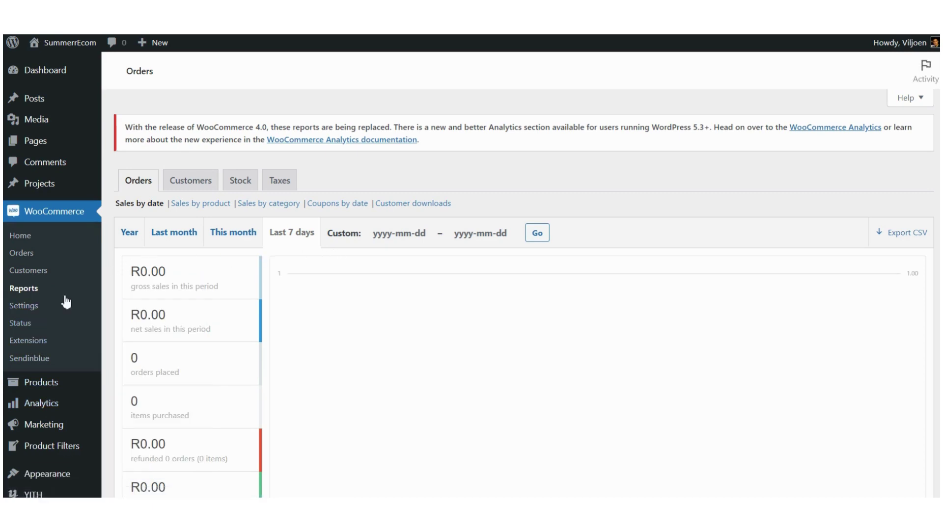
Step: Review the General settings: Bloemfontein store address, selling to South Africa, South African rand currency
click(29, 310)
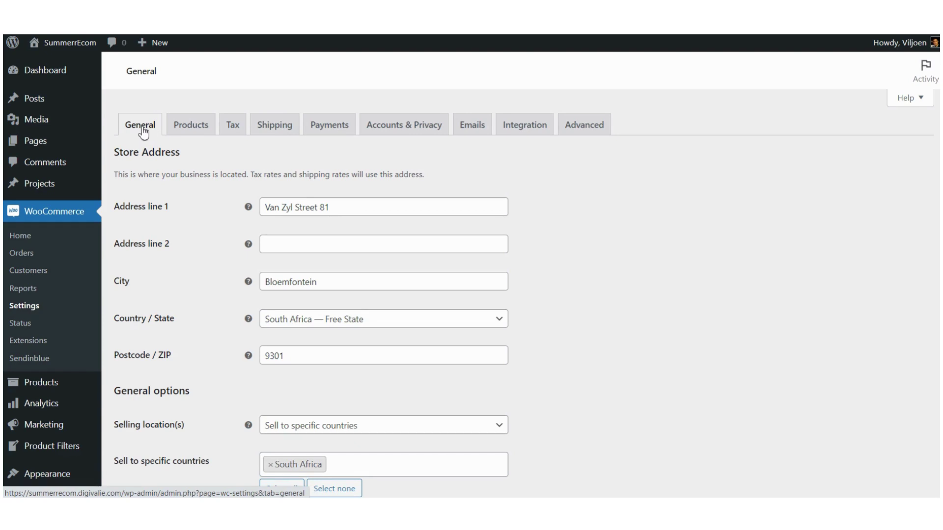
scroll(168, 197, down, 1)
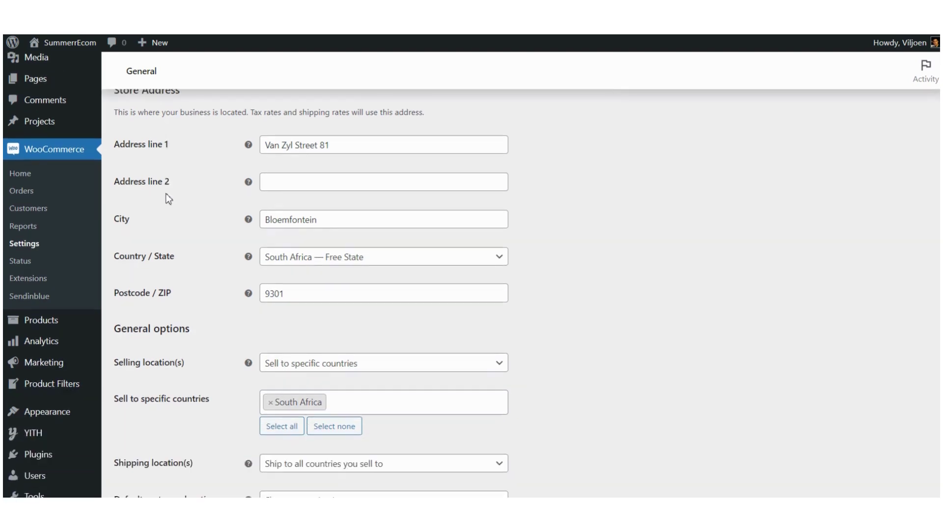
scroll(168, 197, down, 3)
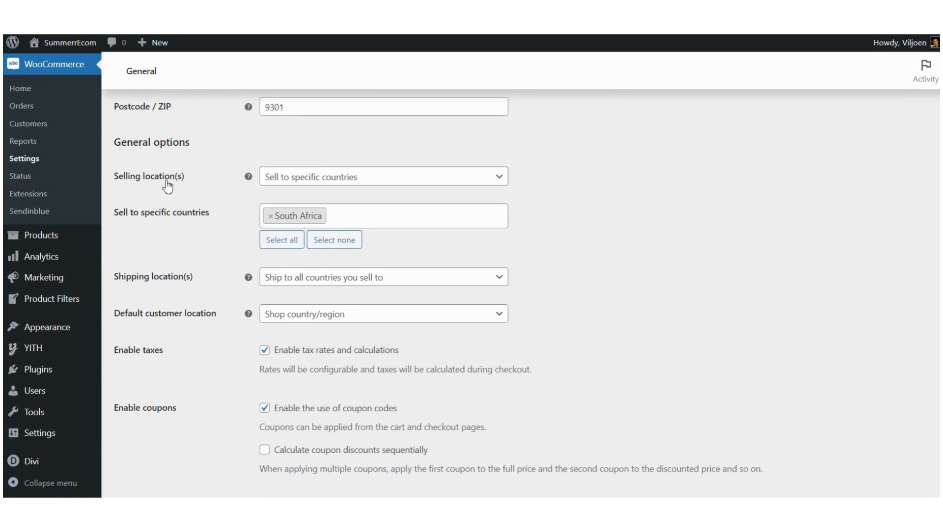
scroll(194, 314, down, 1)
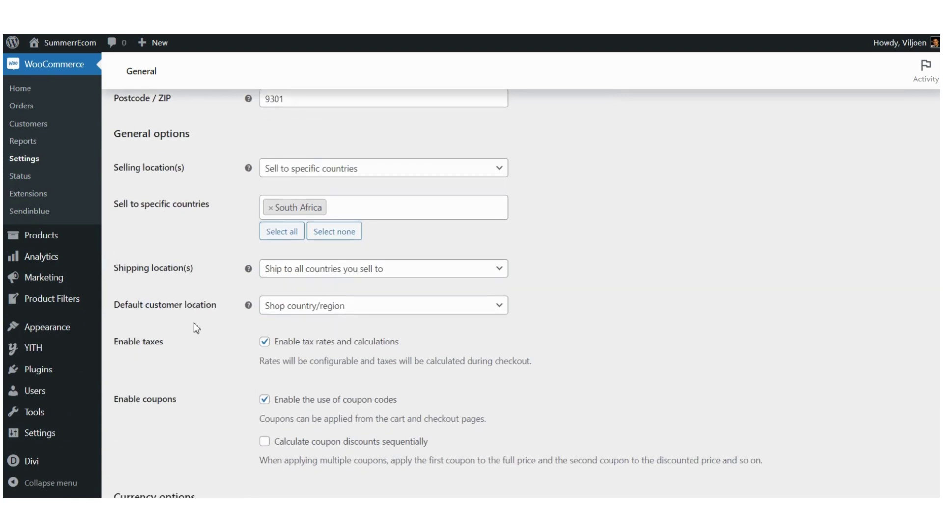
scroll(193, 322, down, 4)
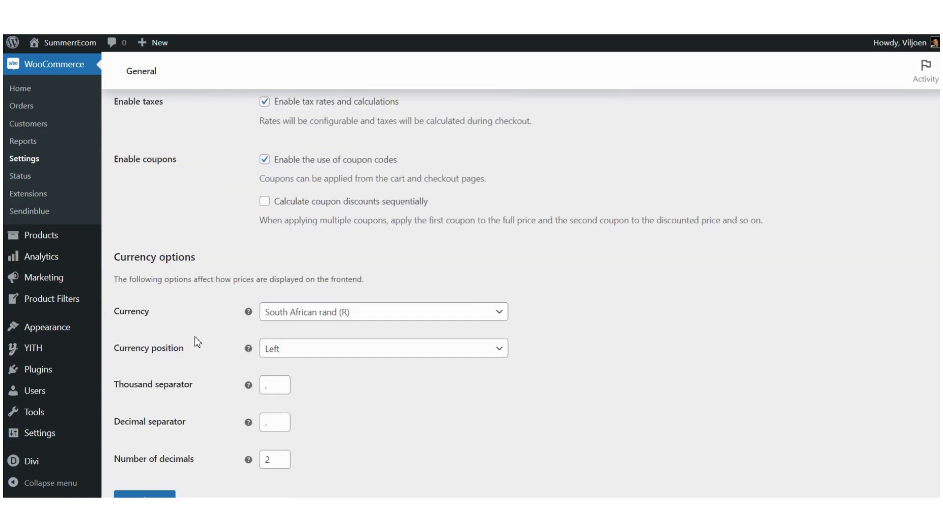
scroll(195, 324, down, 1)
scroll(193, 314, up, 7)
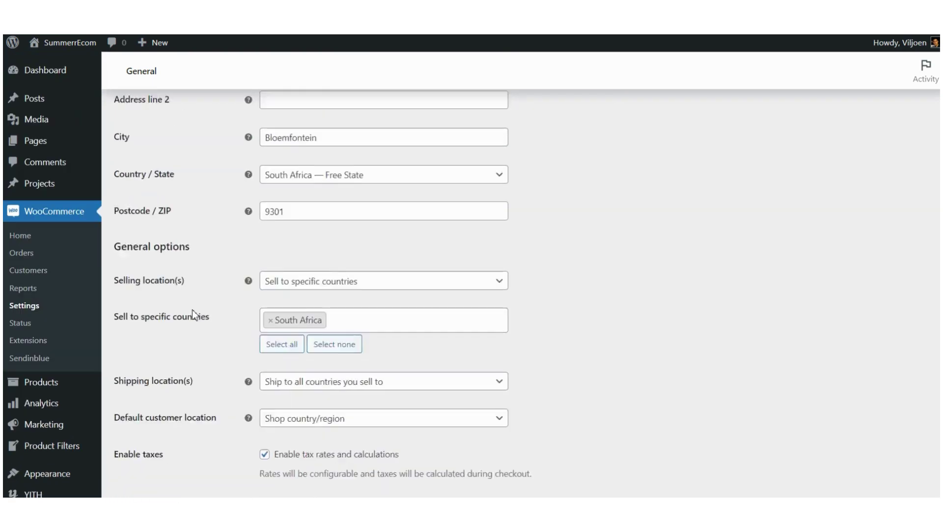
scroll(192, 314, up, 3)
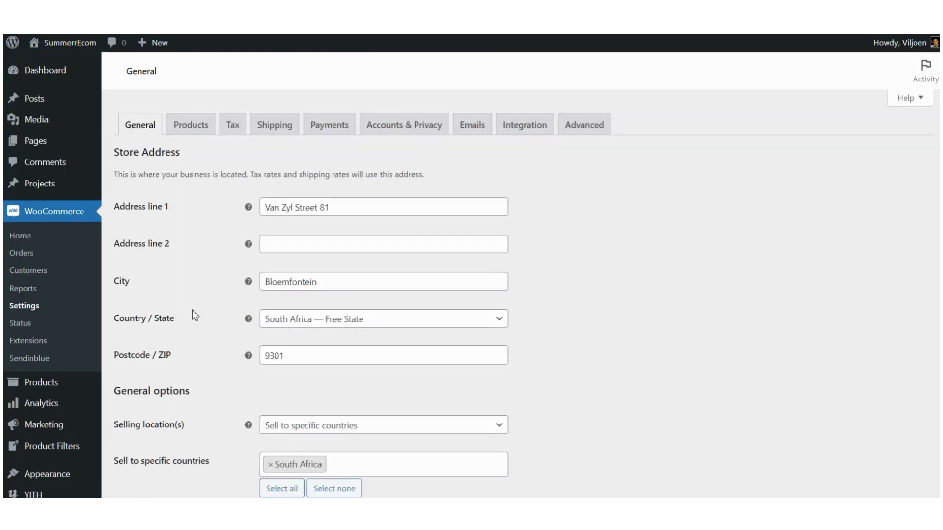
Step: Review the Products settings: Shop as shop page, kg and cm units, product reviews enabled
click(202, 137)
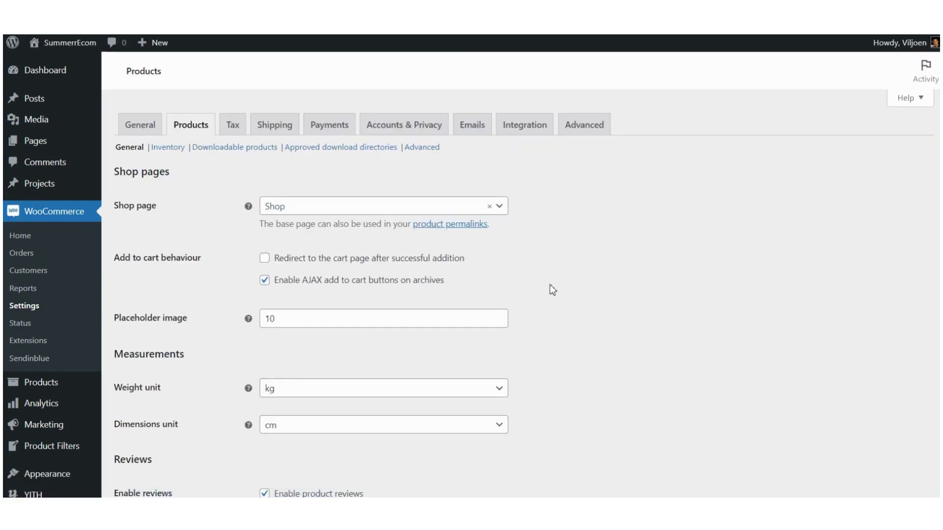
scroll(553, 290, down, 3)
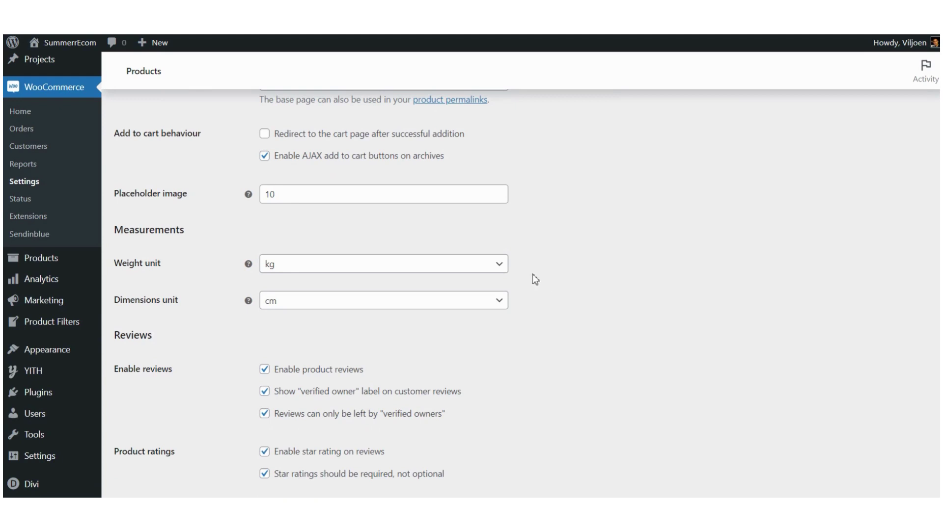
scroll(552, 306, down, 2)
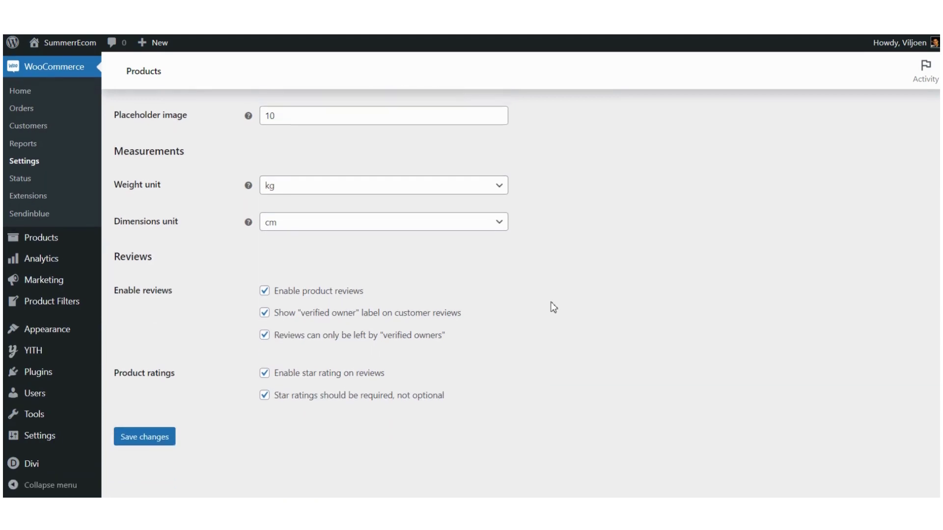
scroll(553, 308, up, 5)
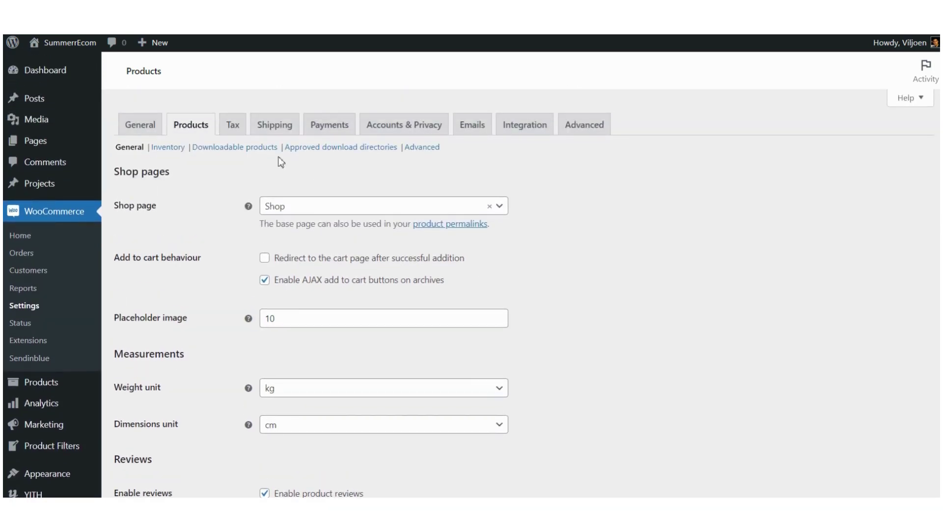
click(234, 129)
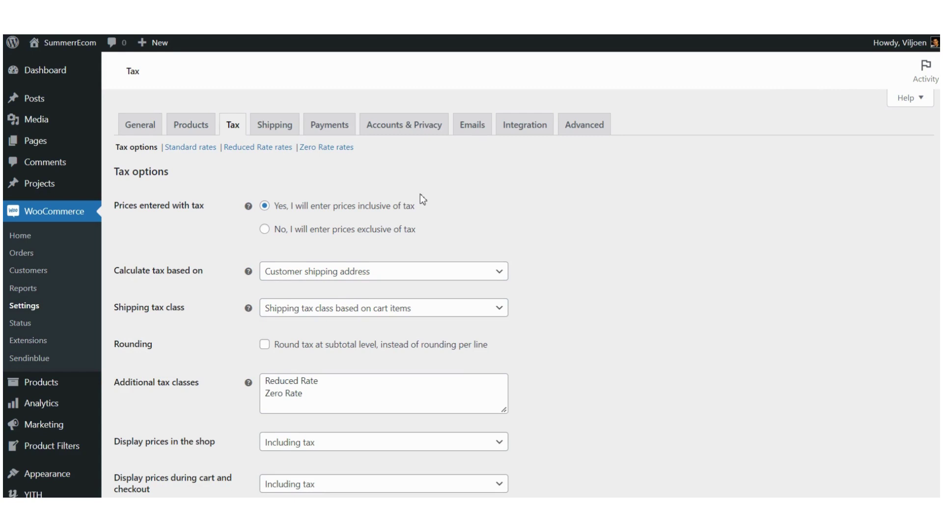
Step: Check the Tax options (prices inclusive of tax, based on shipping address), then move to Shipping
click(274, 129)
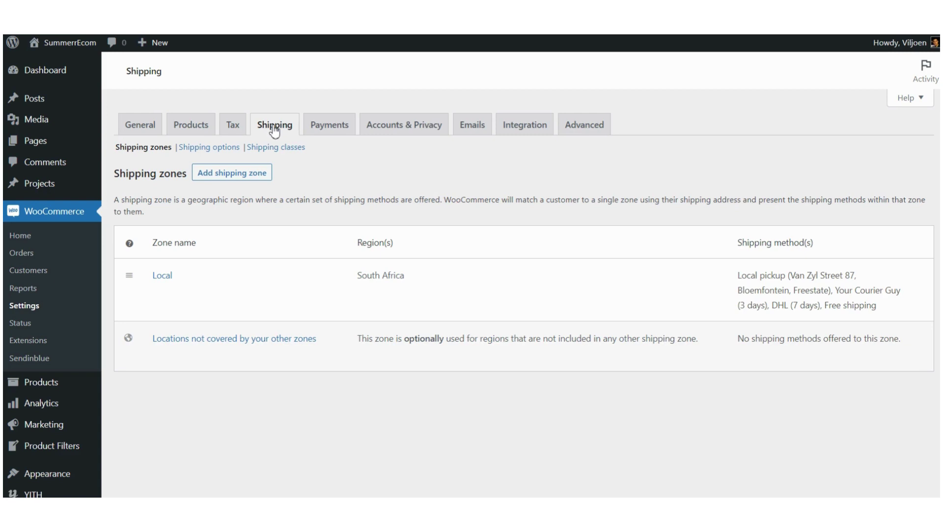
Step: Check the South Africa Local zone's pickup, courier, DHL and free shipping, then move to Payments
click(343, 129)
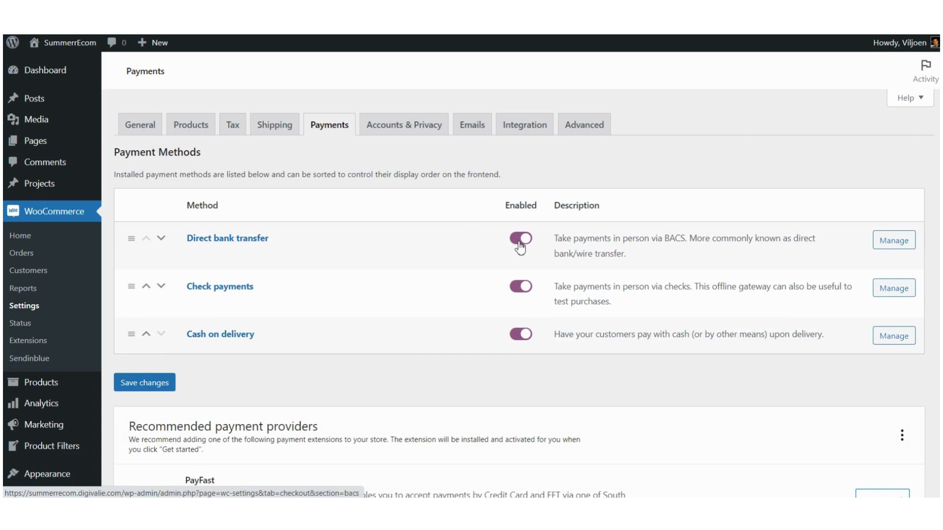
Step: Review the enabled direct bank transfer, check payments and cash on delivery methods and recommended providers
scroll(457, 298, down, 2)
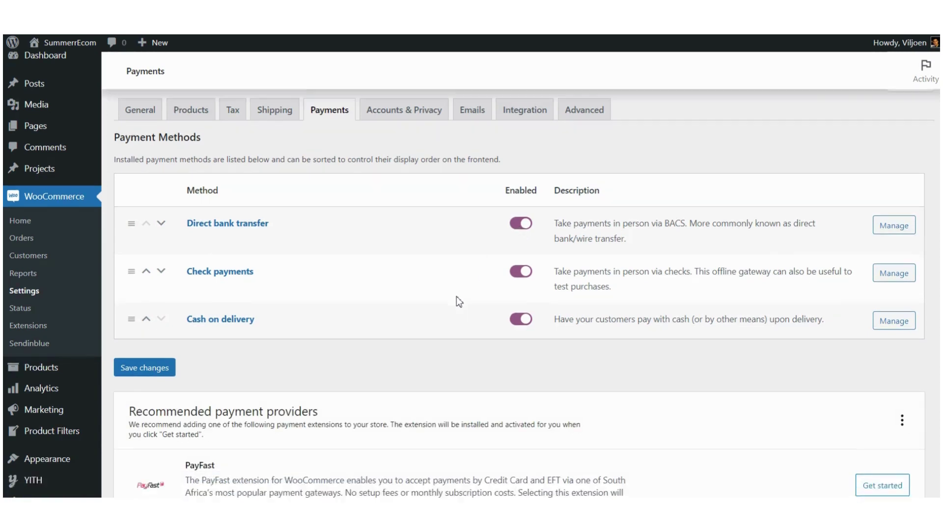
scroll(455, 297, down, 5)
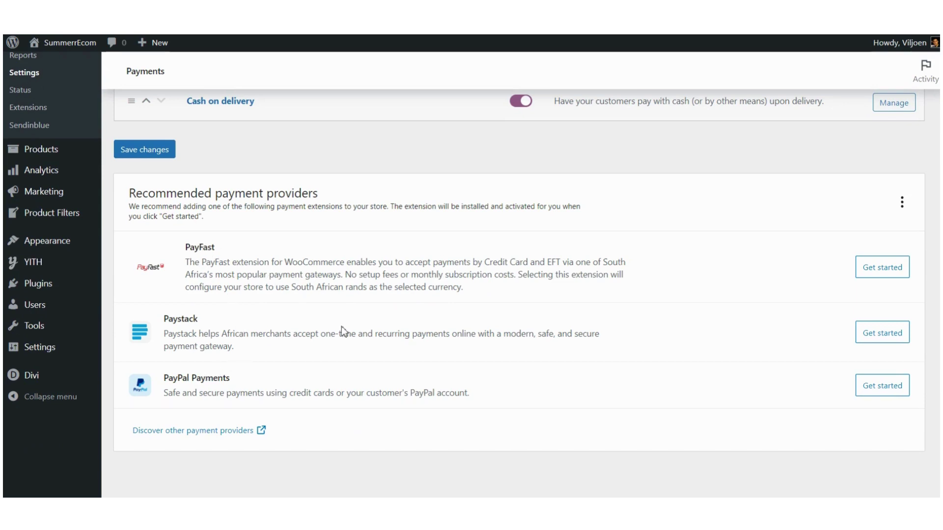
scroll(343, 330, up, 5)
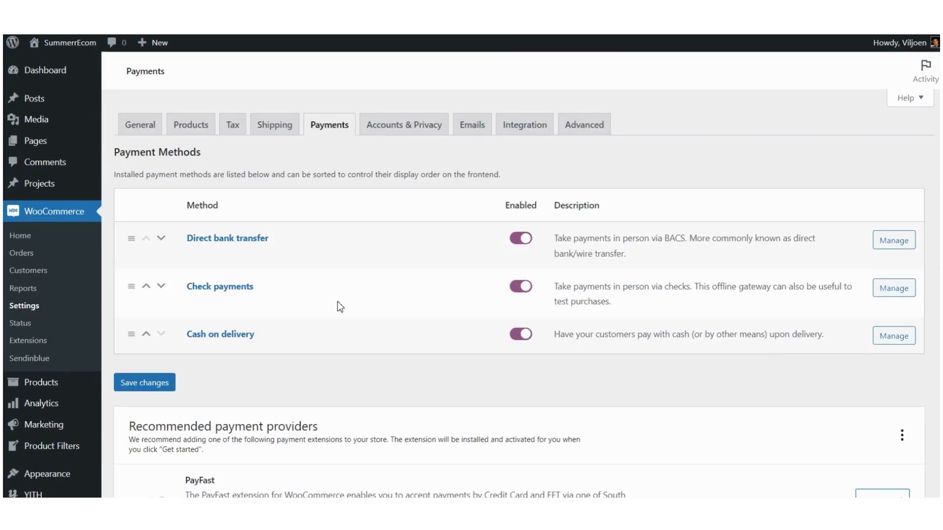
click(401, 133)
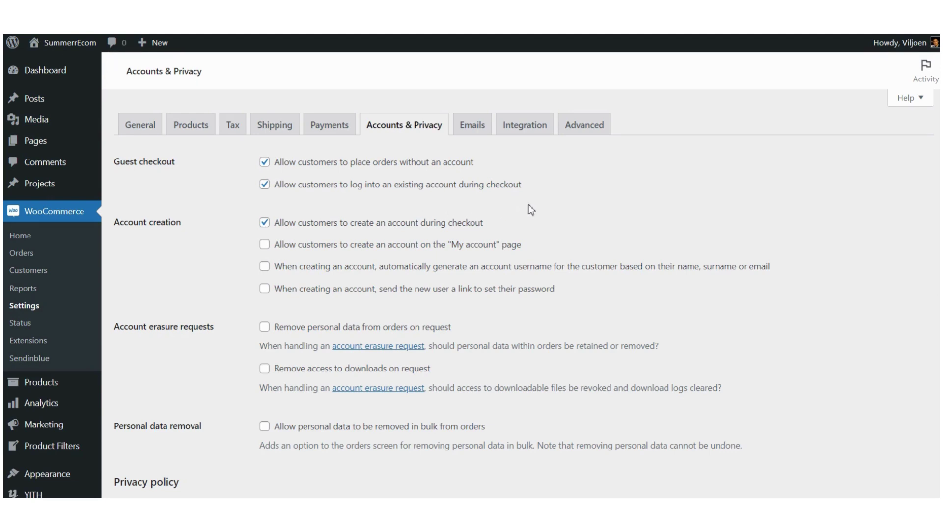
scroll(529, 205, down, 2)
scroll(476, 266, down, 2)
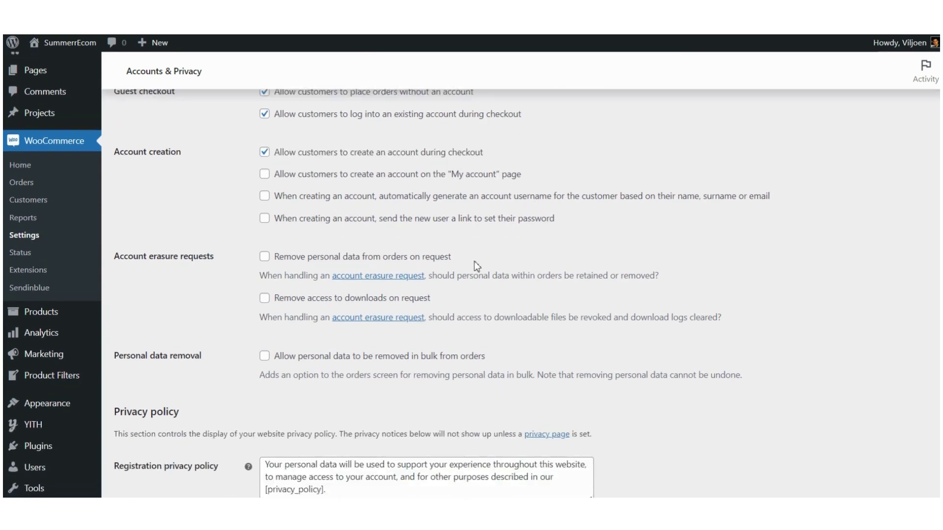
scroll(305, 246, down, 2)
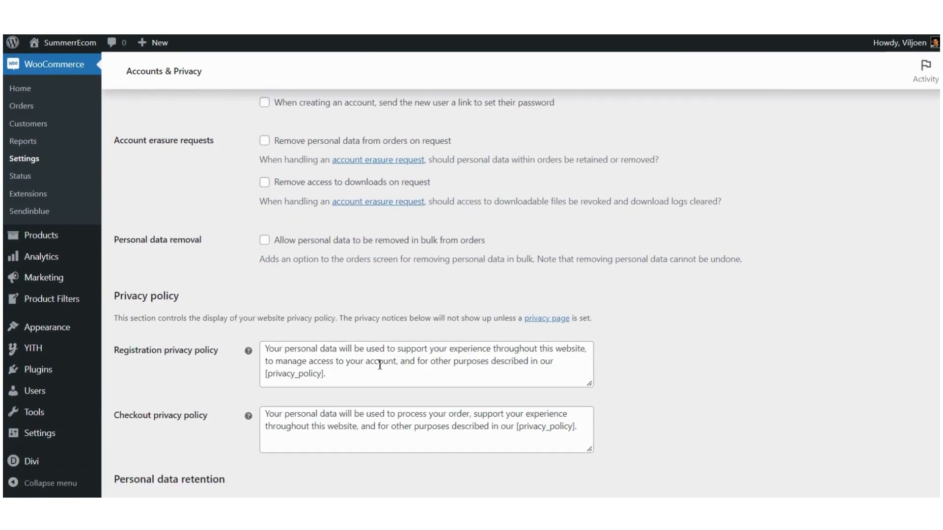
scroll(378, 364, down, 2)
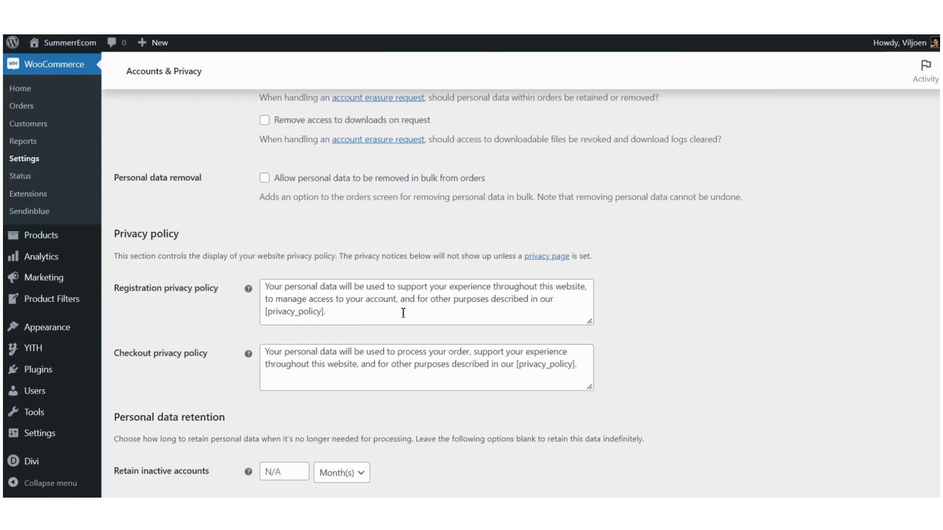
scroll(404, 313, down, 4)
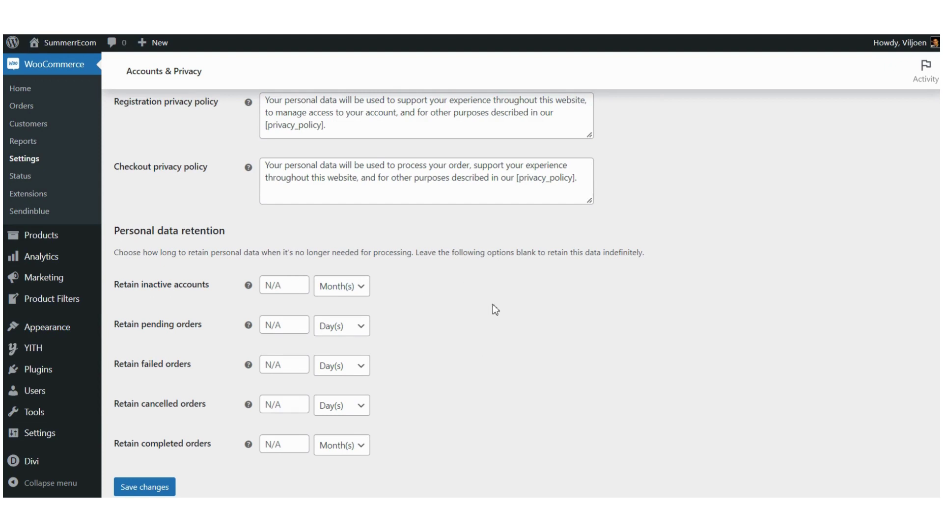
scroll(493, 304, up, 10)
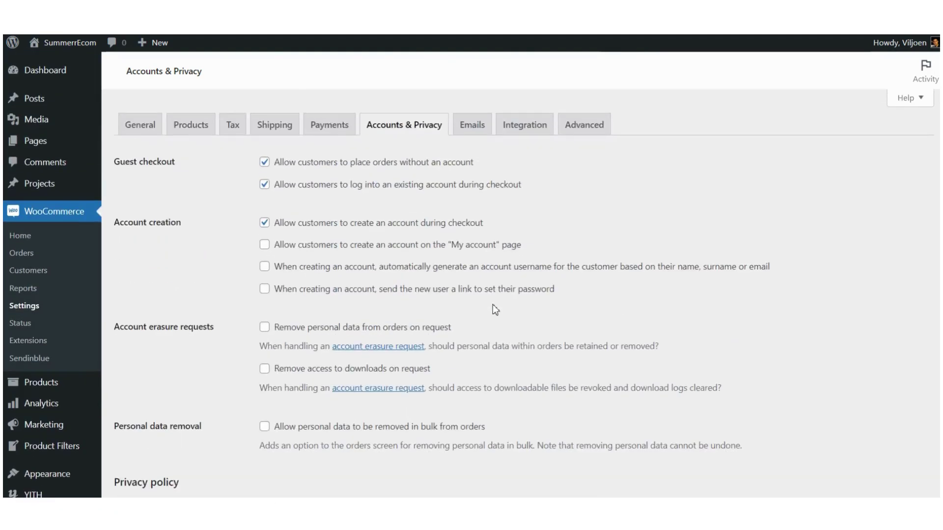
Step: Review the Emails tab's list of order and account notifications and their recipients
click(472, 129)
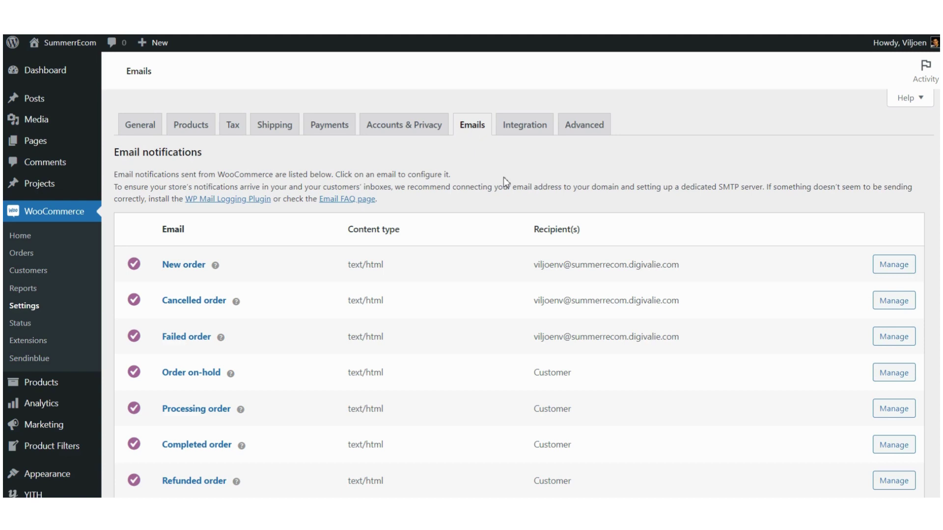
scroll(506, 181, down, 1)
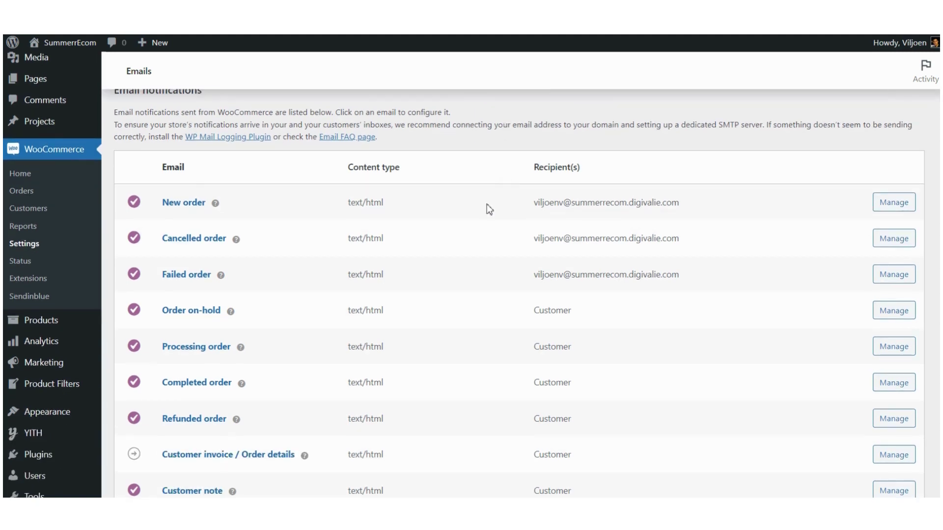
scroll(488, 206, down, 2)
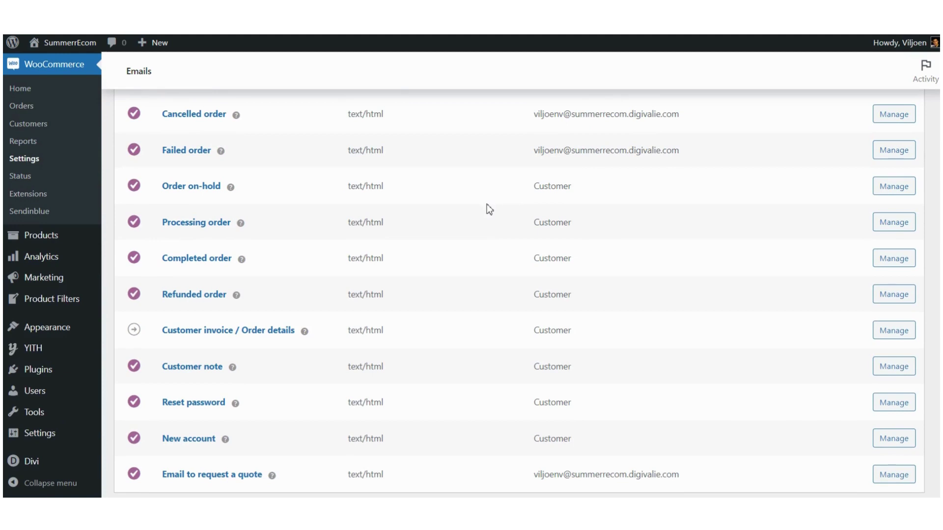
scroll(487, 206, up, 3)
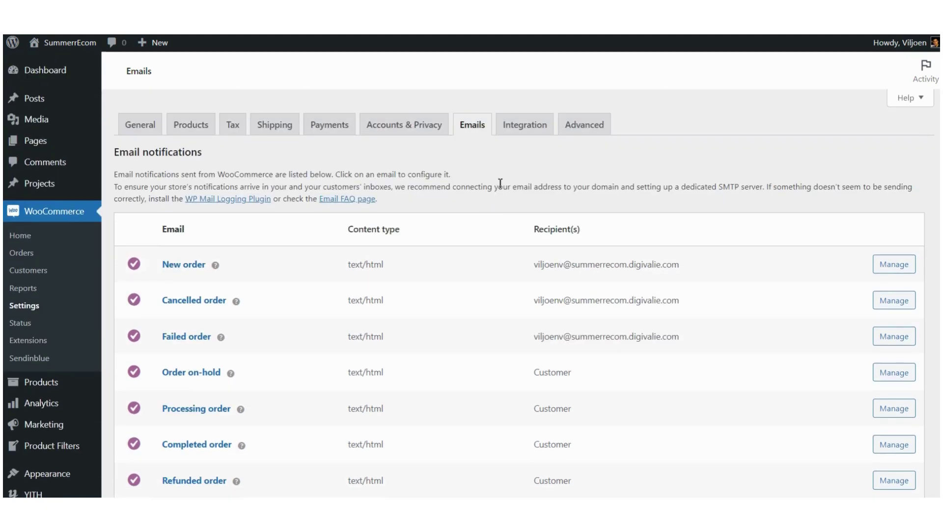
click(534, 131)
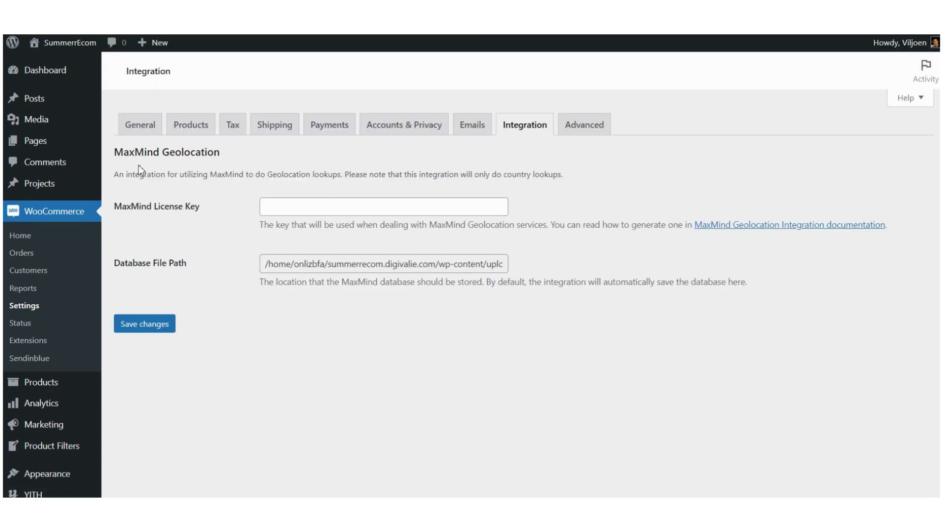
Step: Highlight the MaxMind Geolocation heading and description, then clear the highlight
drag(128, 154, 216, 162)
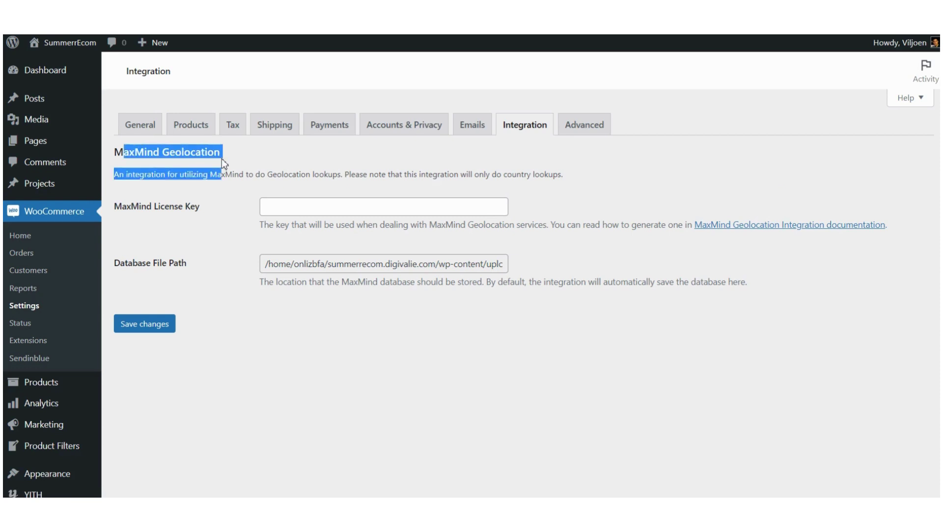
click(345, 173)
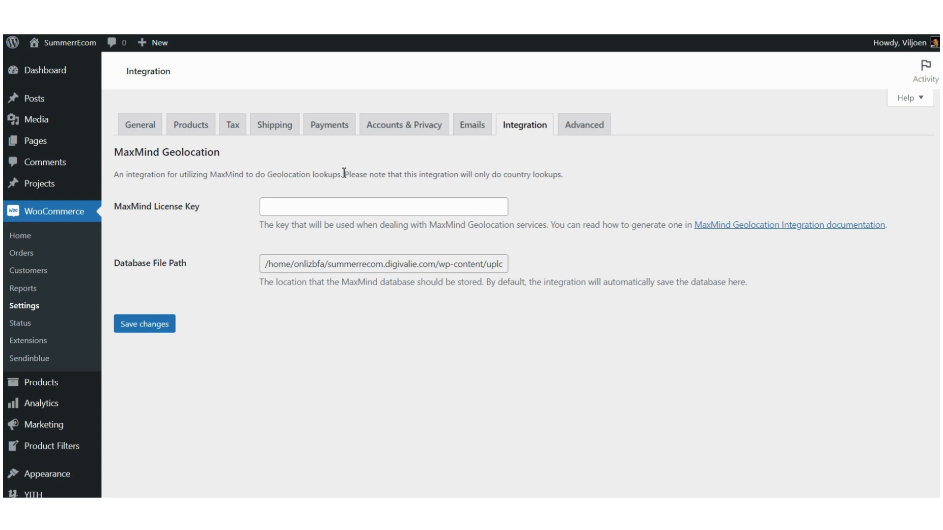
Step: Review Advanced page setup (Cart, Checkout, My account, Terms) plus checkout and account endpoints
click(582, 129)
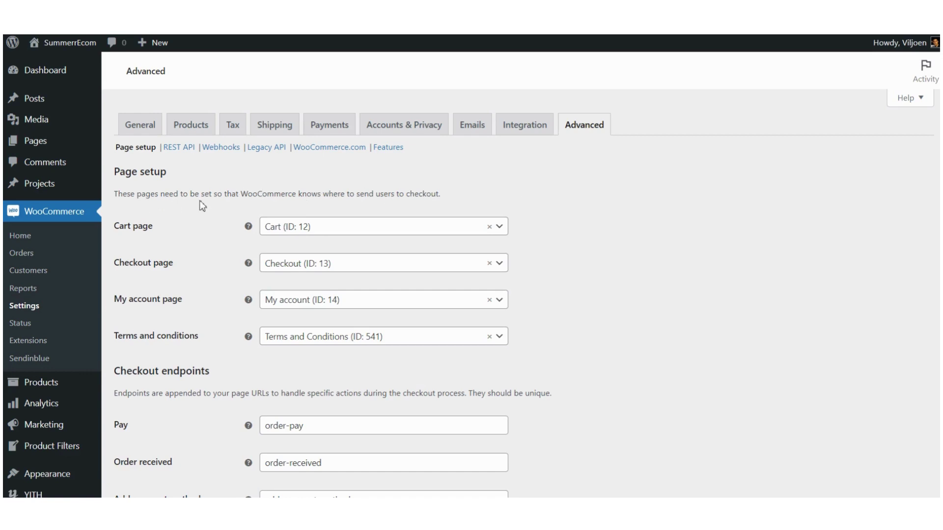
scroll(200, 201, down, 5)
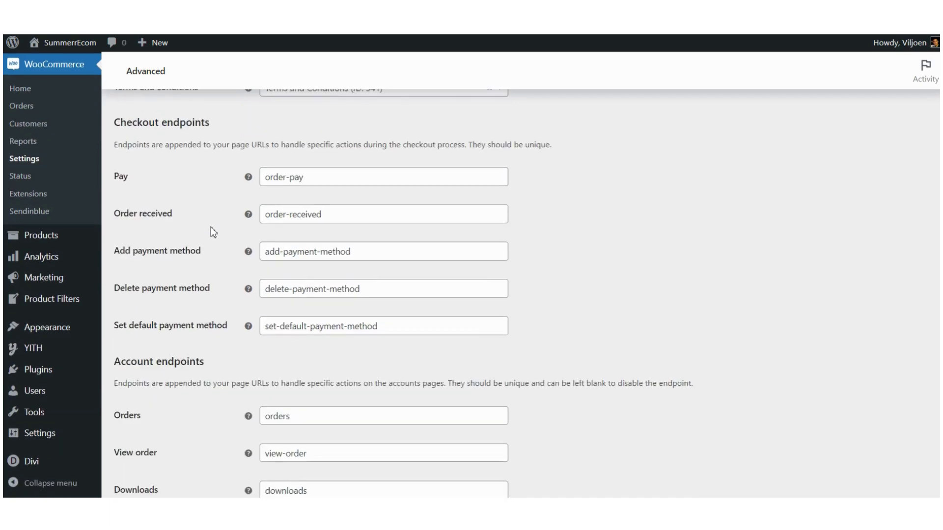
scroll(211, 228, down, 3)
scroll(219, 246, down, 3)
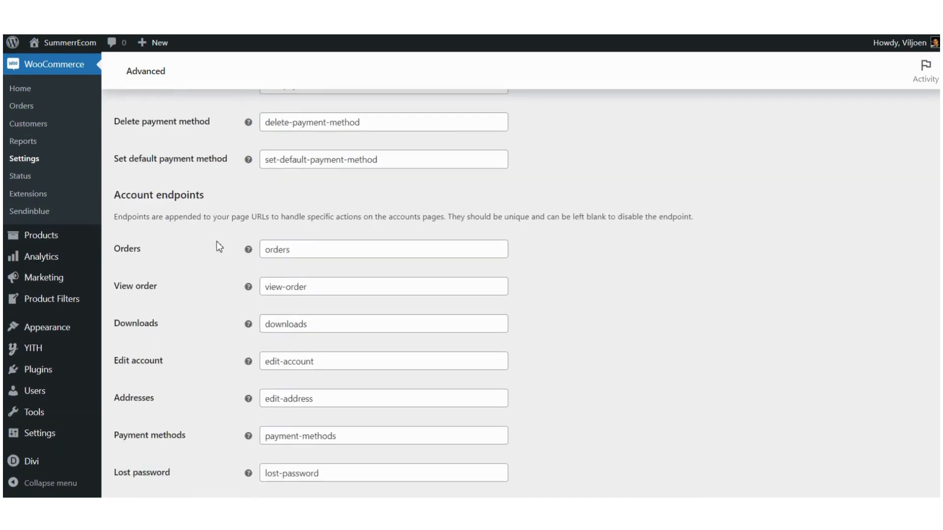
scroll(219, 248, up, 12)
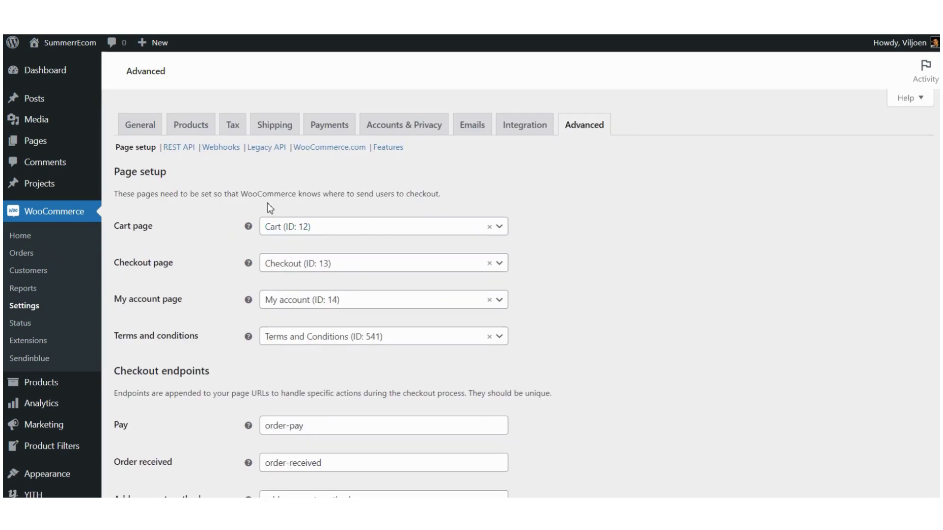
Step: Review the System status report showing WooCommerce 7.2.1, WordPress 6.1.1 and PHP 7.4.33 on LiteSpeed
click(20, 323)
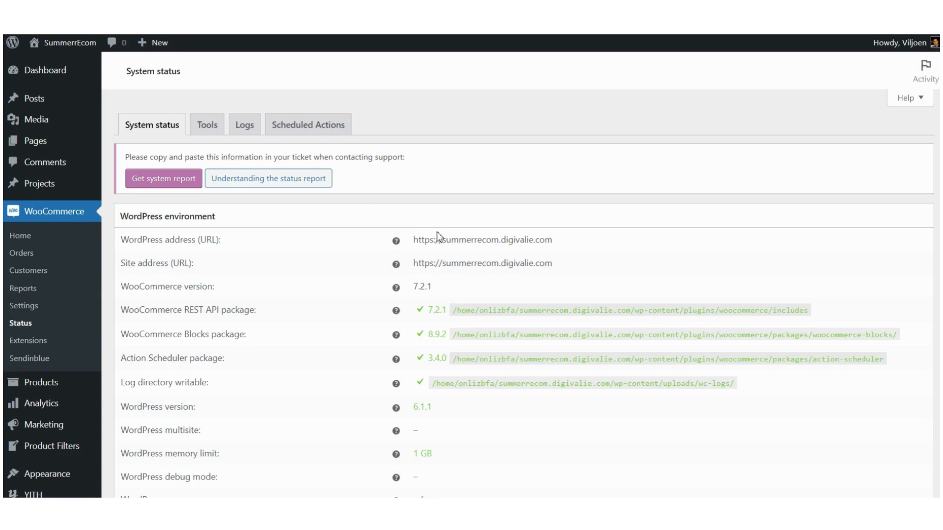
scroll(439, 237, down, 2)
scroll(438, 237, up, 2)
scroll(439, 238, down, 5)
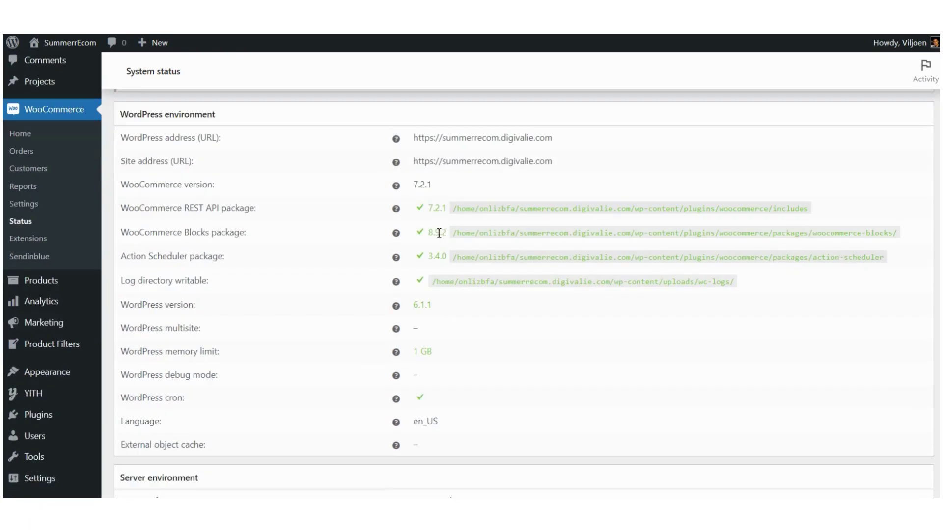
scroll(435, 242, up, 2)
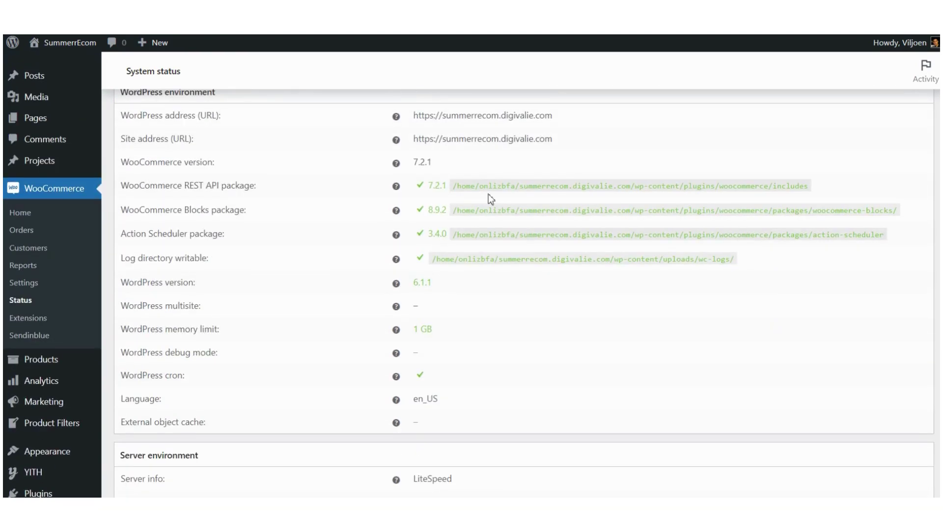
scroll(440, 363, down, 7)
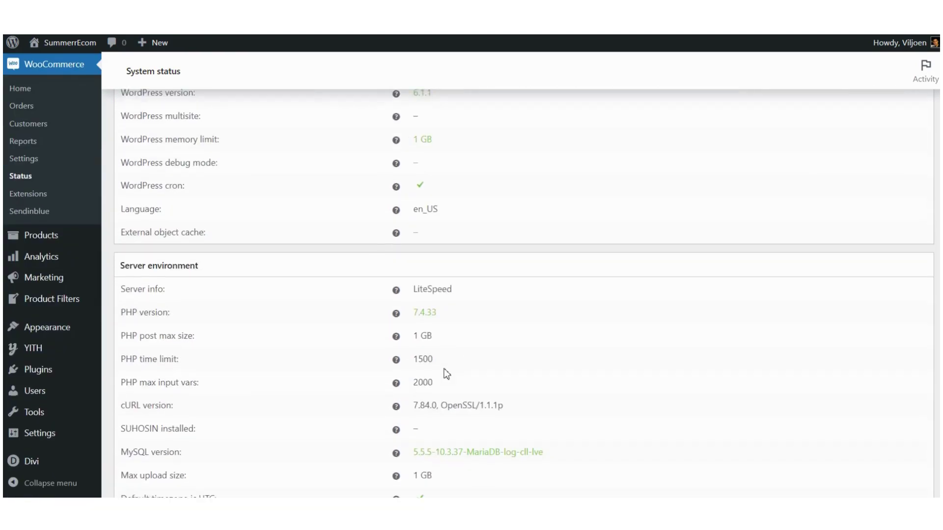
scroll(444, 372, up, 6)
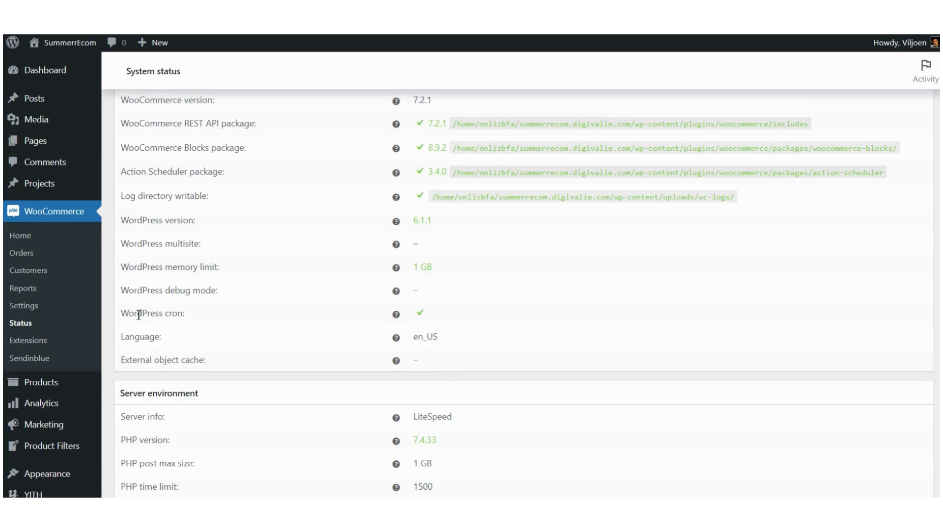
click(31, 347)
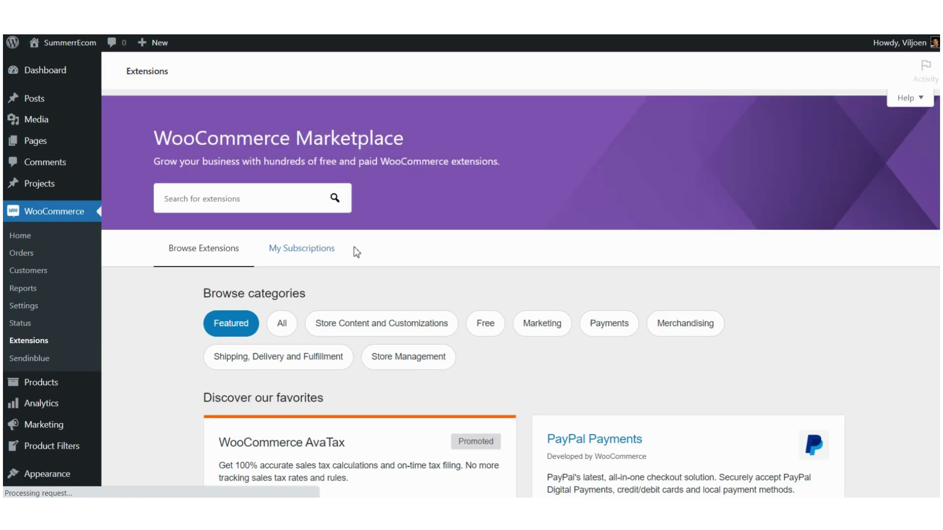
scroll(415, 269, down, 2)
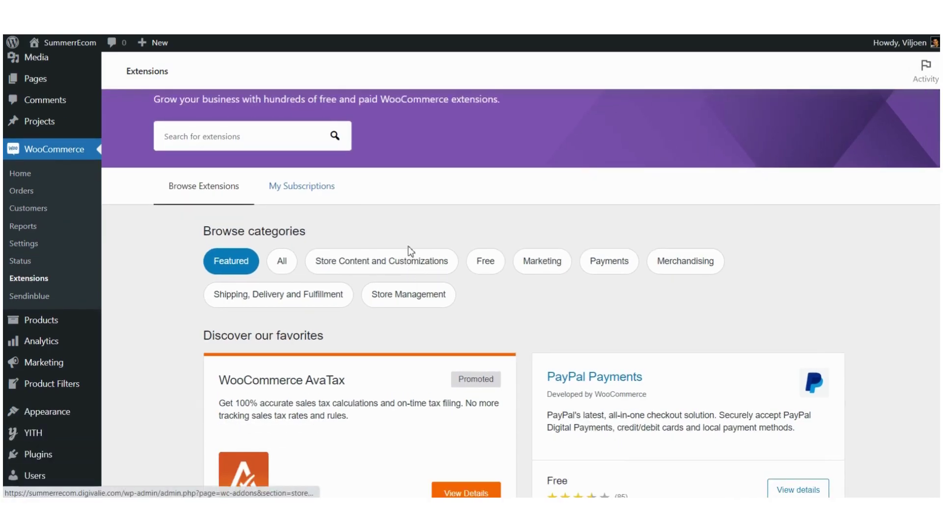
scroll(403, 236, down, 4)
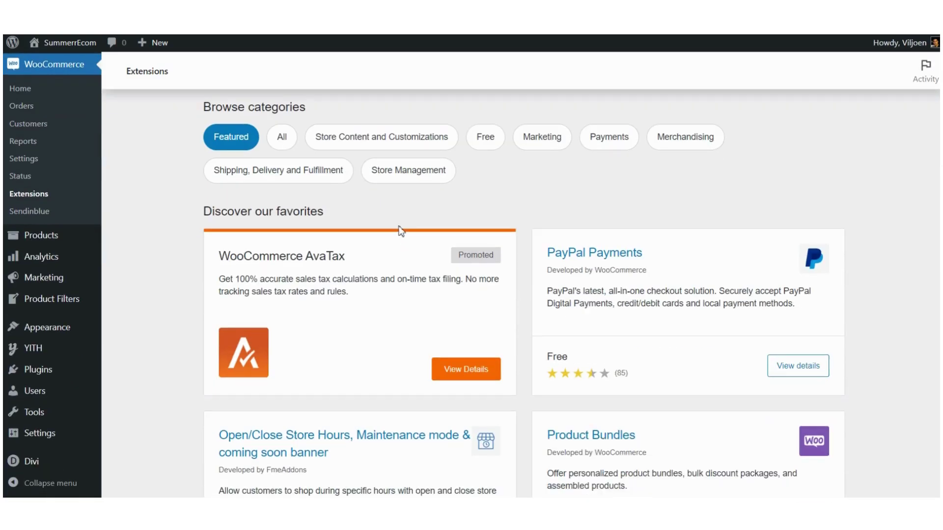
scroll(400, 230, down, 2)
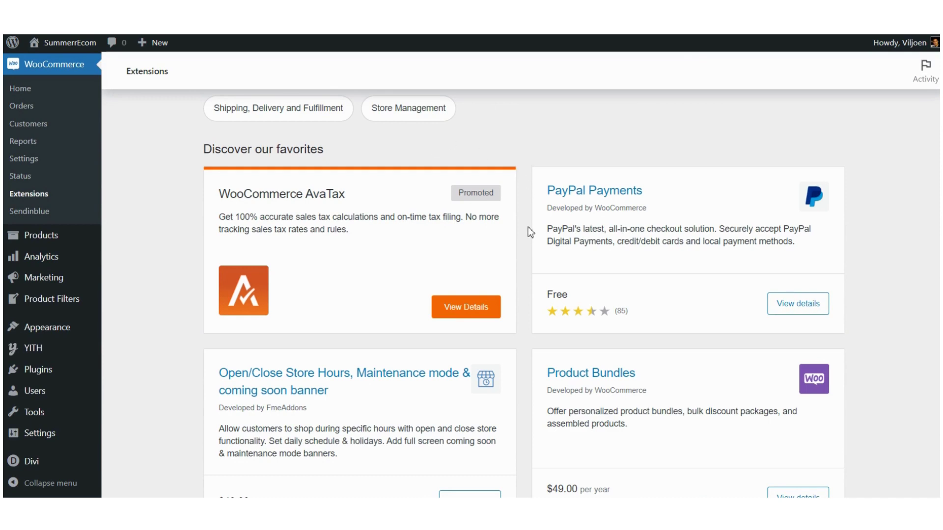
scroll(528, 228, down, 3)
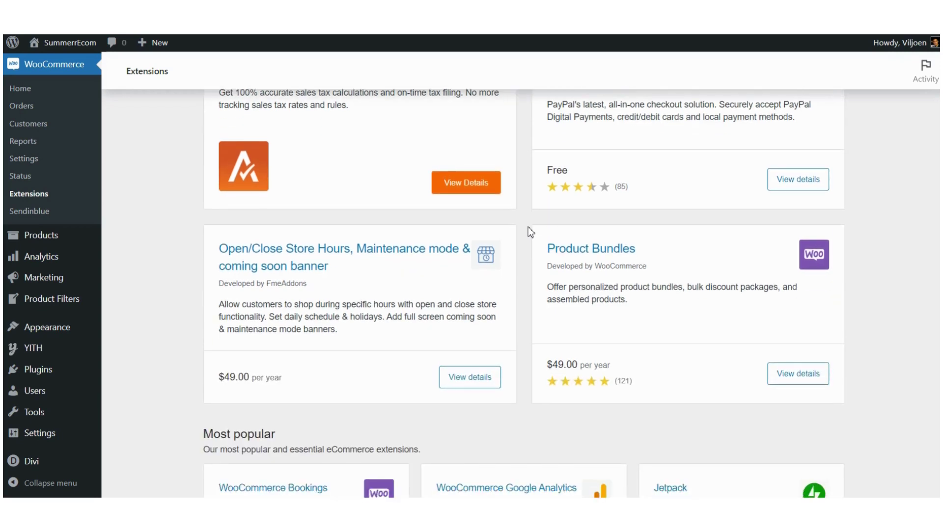
scroll(528, 231, up, 2)
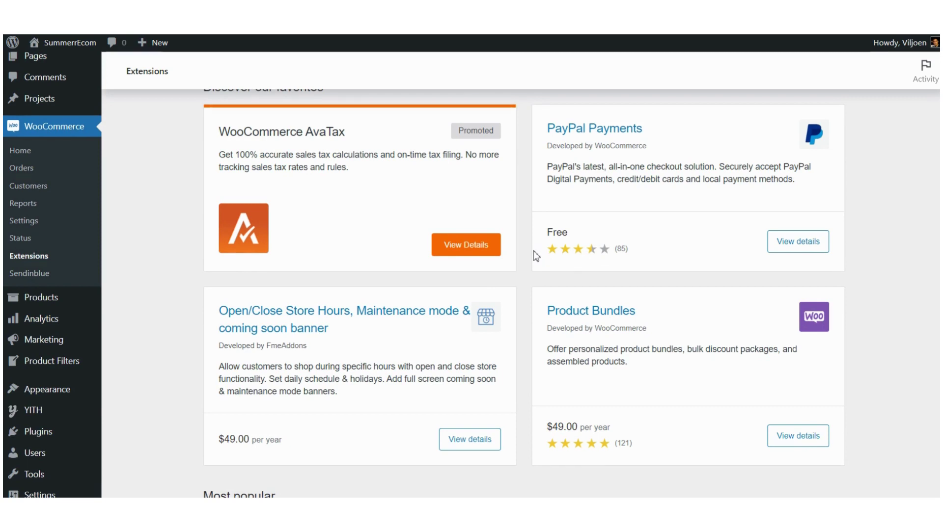
scroll(534, 260, down, 4)
scroll(534, 265, down, 1)
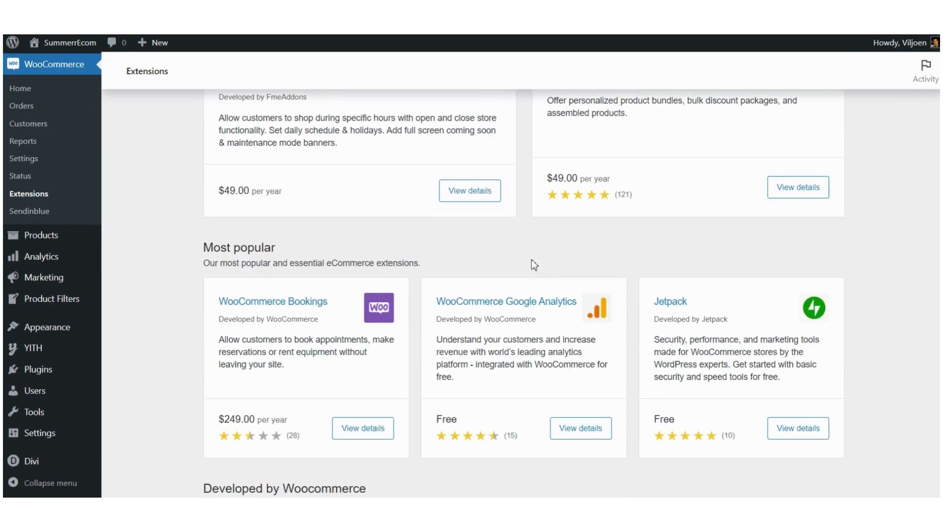
scroll(532, 261, down, 6)
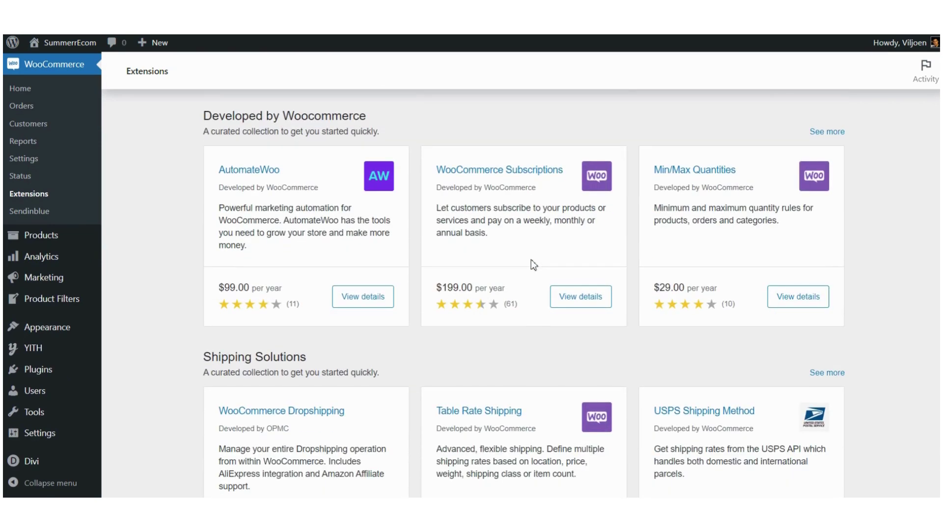
scroll(531, 260, down, 4)
scroll(532, 261, down, 4)
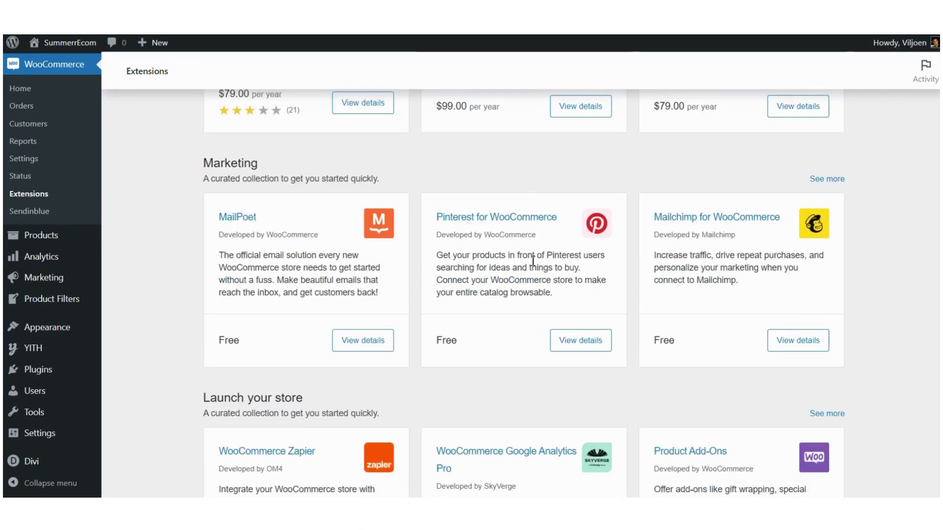
scroll(532, 260, down, 6)
scroll(533, 260, up, 12)
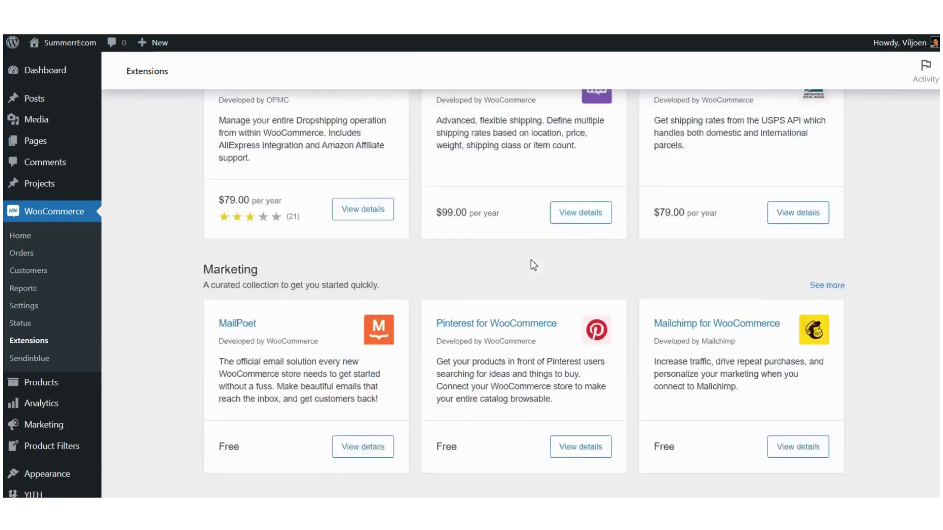
scroll(530, 260, up, 10)
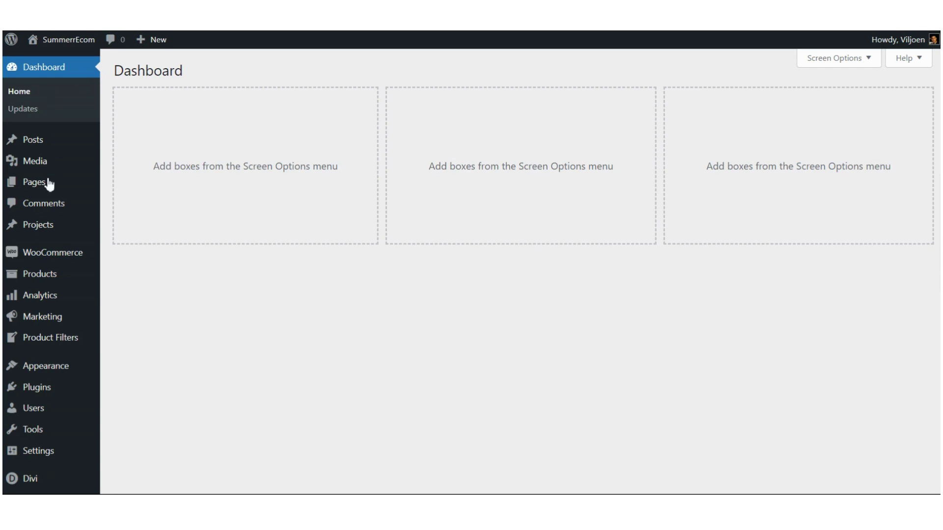
Step: Bring up the WooCommerce submenu in the admin sidebar from the Dashboard
mouse_move(44, 257)
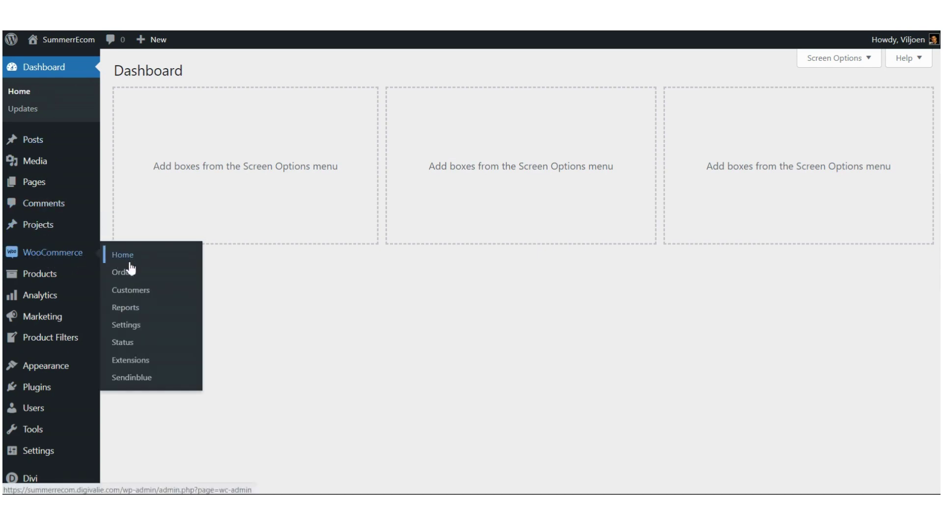
Step: Go to WooCommerce Settings and switch to the Emails tab
click(137, 334)
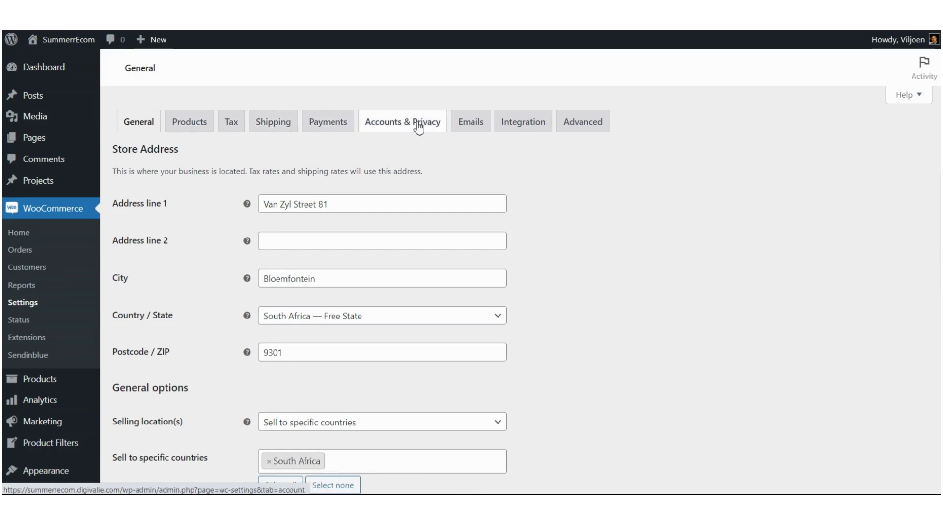
click(476, 128)
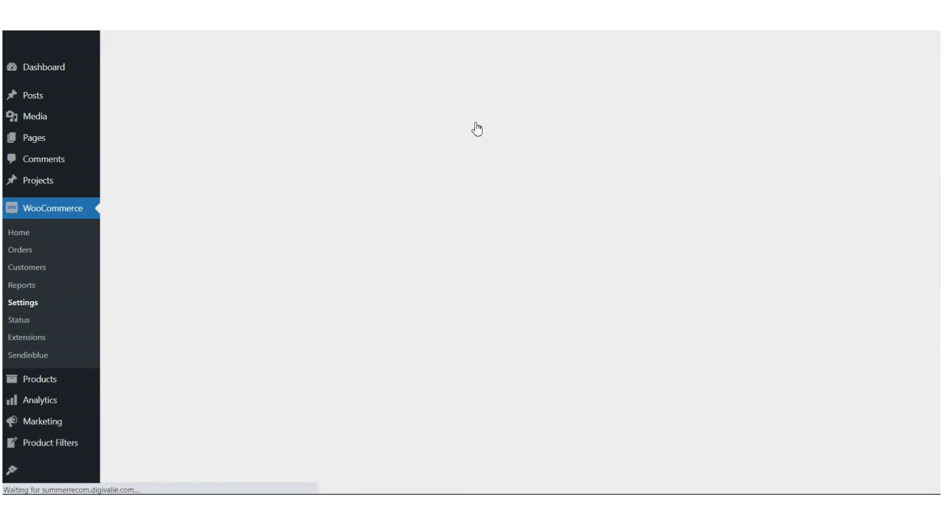
Step: Scroll the email notifications list and select the New order recipient address
scroll(385, 171, down, 3)
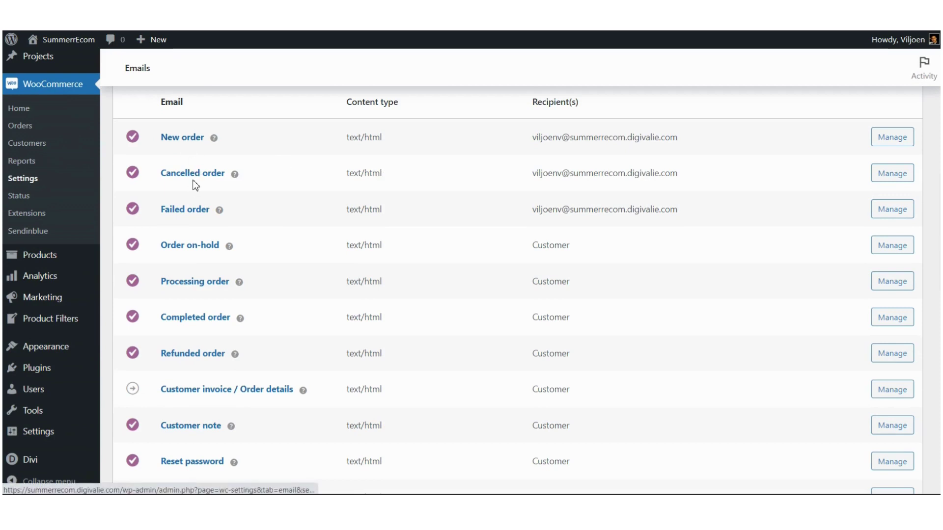
scroll(189, 179, down, 2)
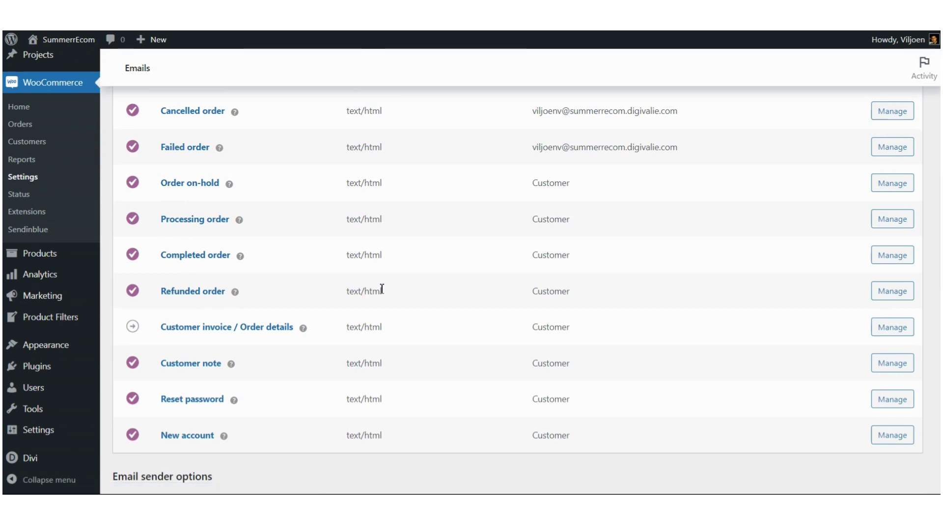
scroll(381, 290, up, 2)
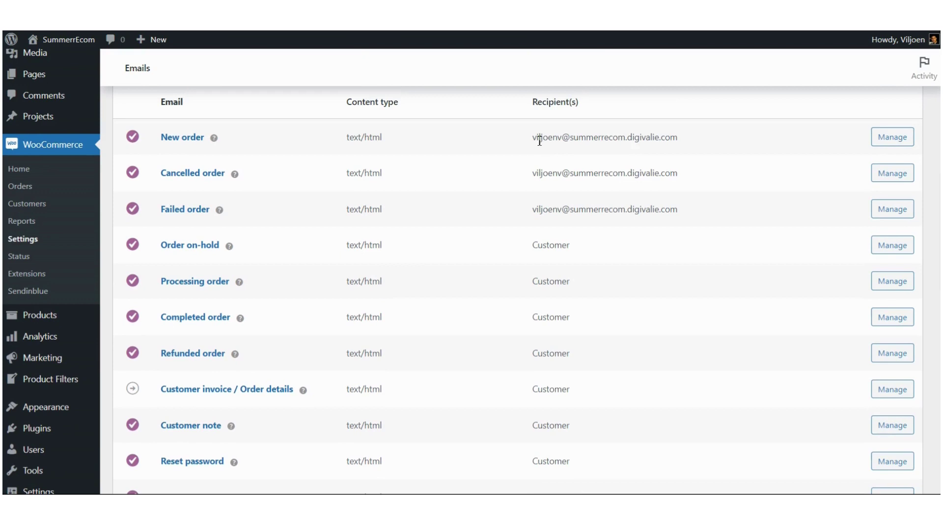
drag(533, 138, 692, 145)
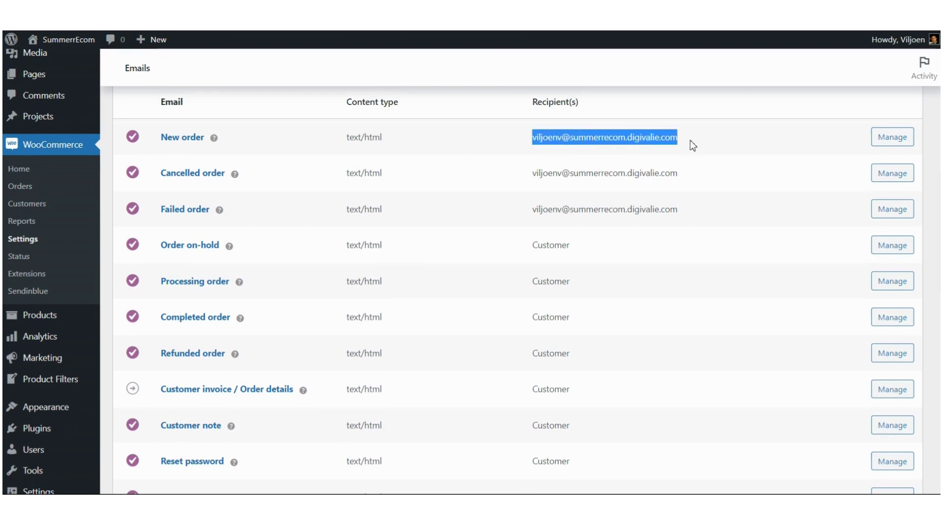
click(630, 139)
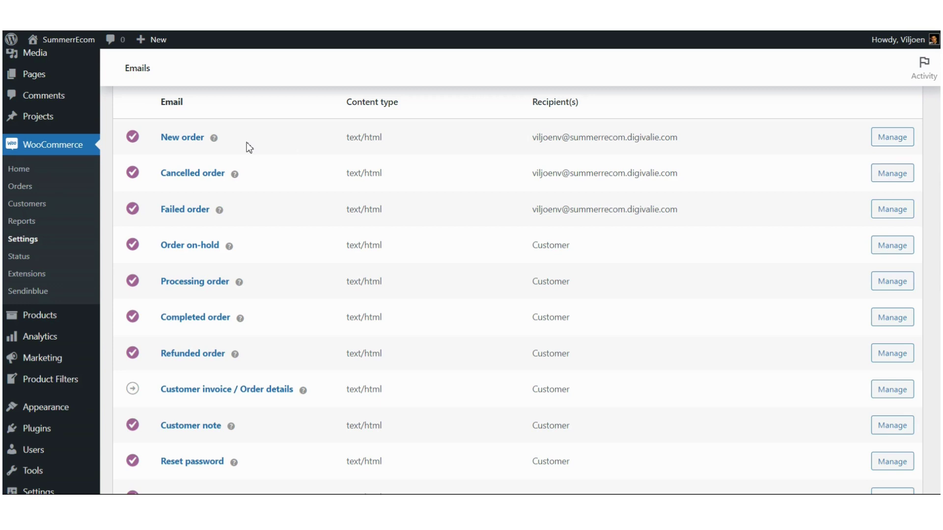
Step: Read the help description for each notification email in the list
mouse_move(214, 143)
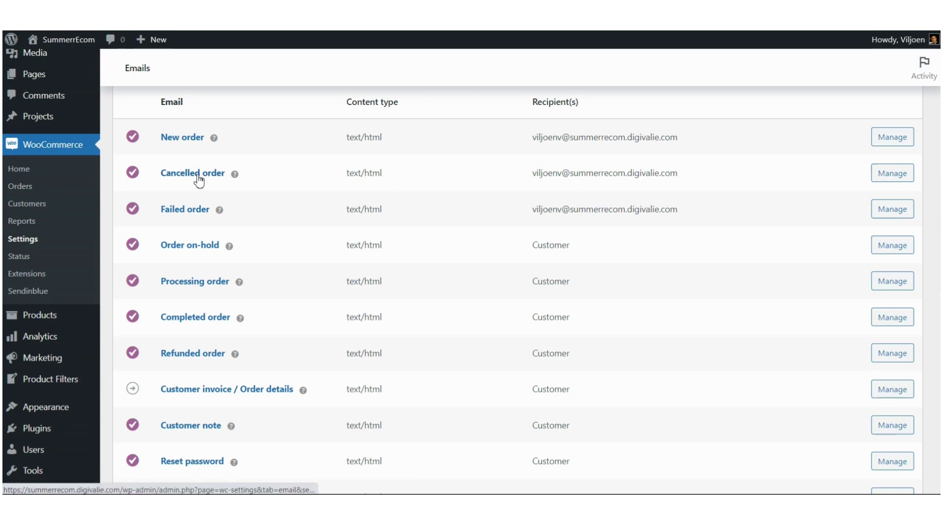
mouse_move(234, 175)
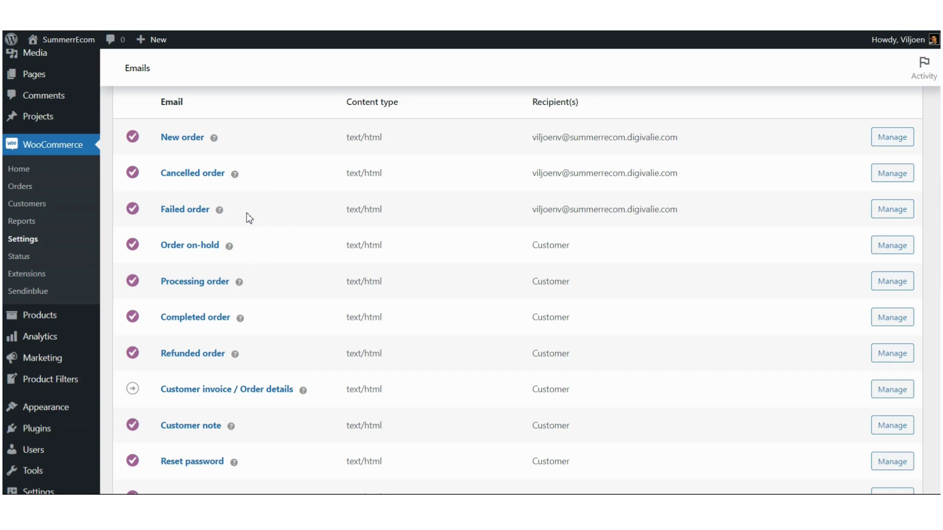
mouse_move(221, 214)
mouse_move(232, 252)
mouse_move(240, 284)
scroll(253, 278, down, 3)
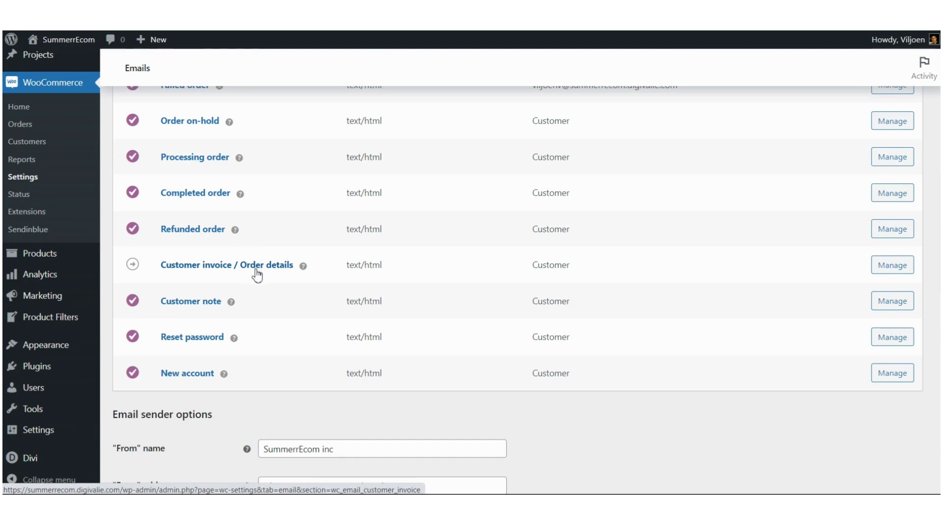
mouse_move(305, 268)
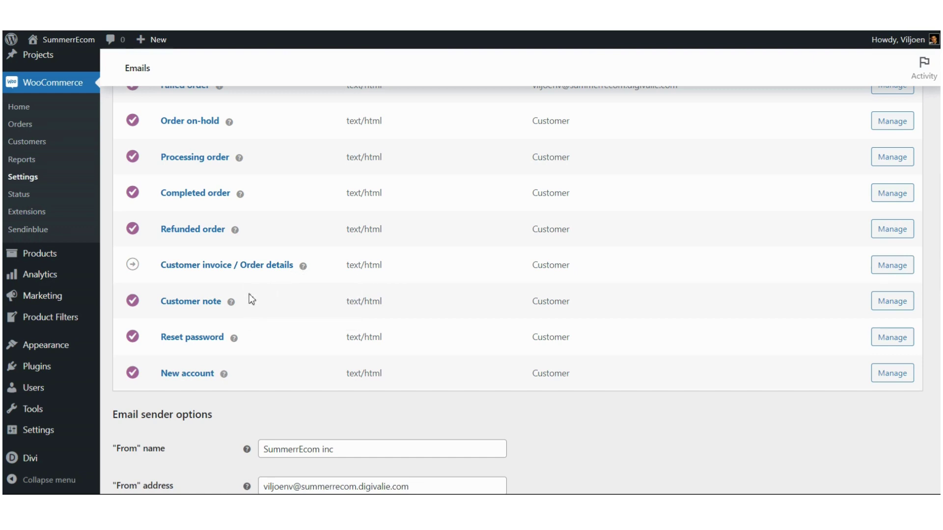
mouse_move(233, 306)
mouse_move(223, 376)
scroll(248, 381, down, 1)
scroll(245, 376, down, 3)
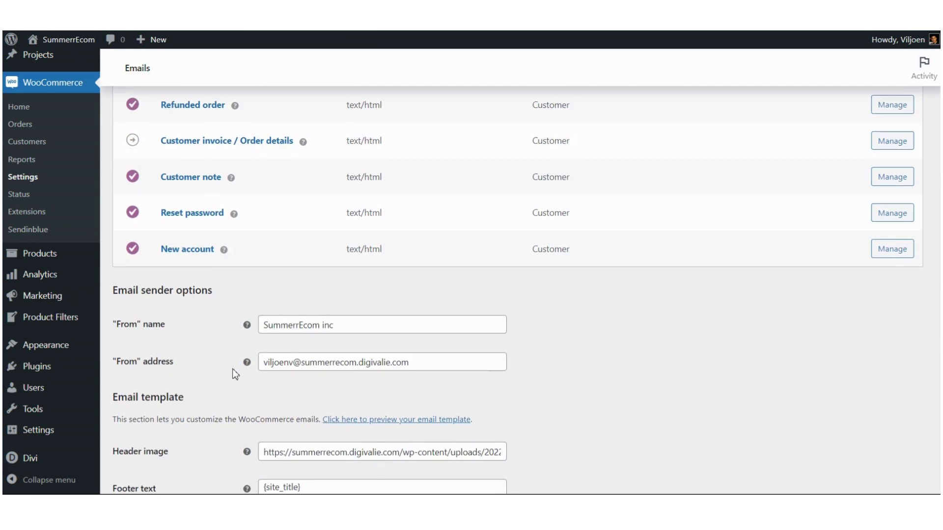
scroll(235, 376, down, 5)
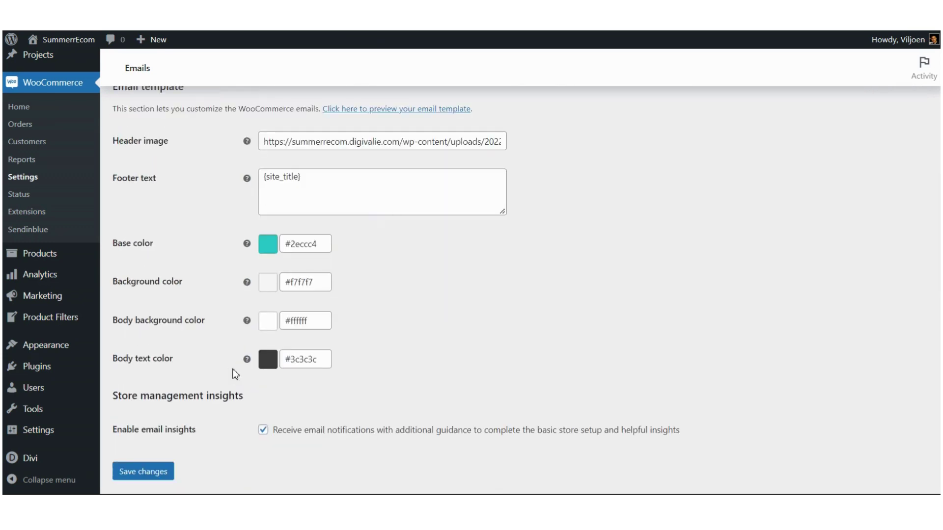
scroll(232, 370, up, 3)
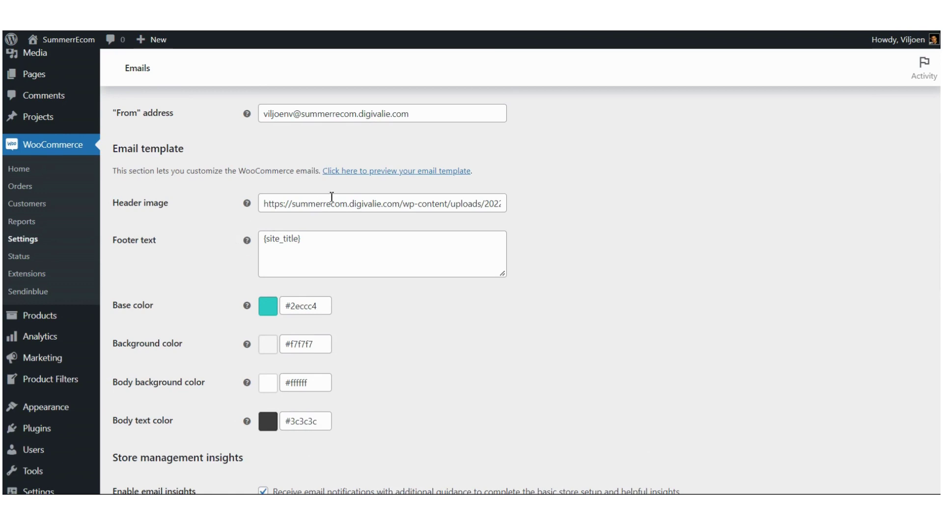
click(364, 173)
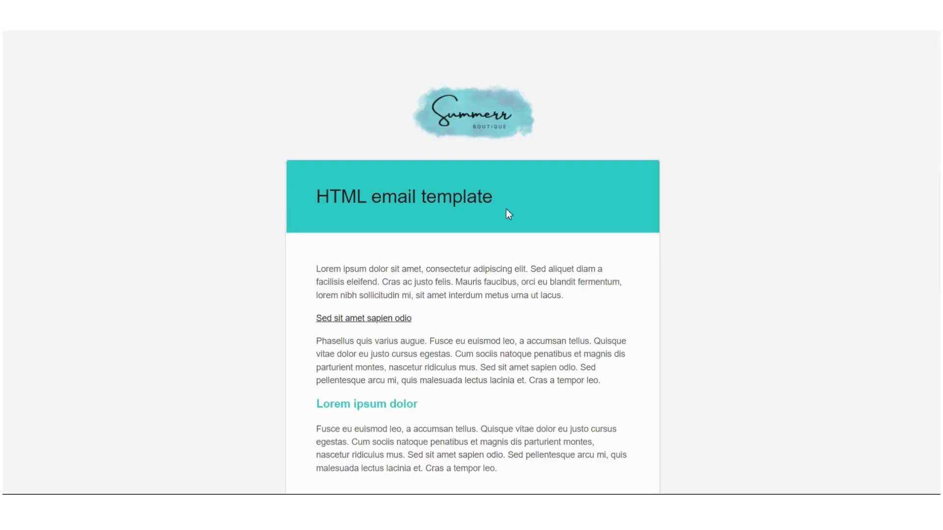
scroll(511, 219, down, 3)
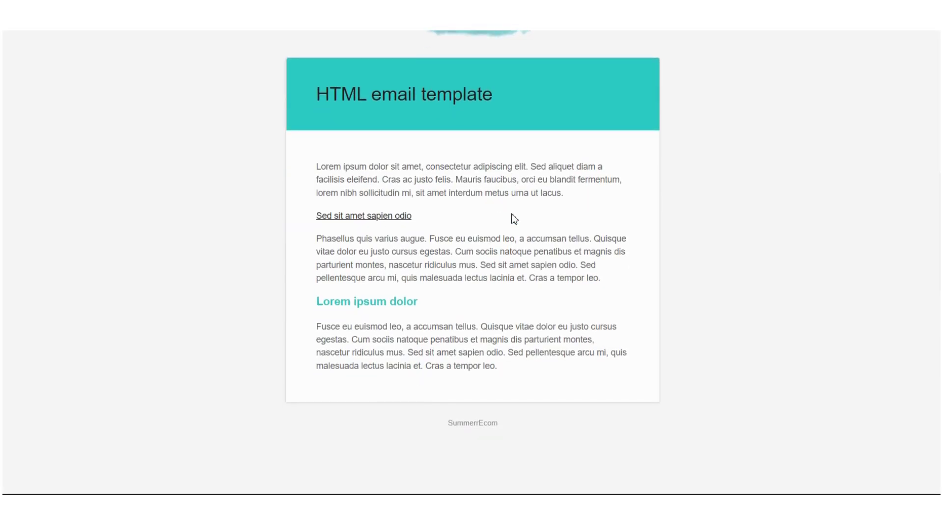
scroll(511, 219, up, 3)
click(118, 15)
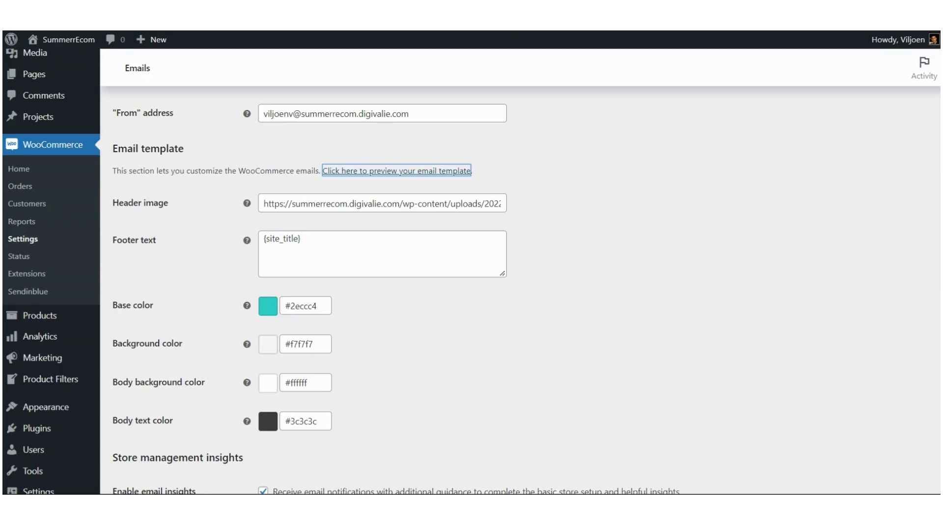
Step: Open the WooCommerce Orders list, which shows no orders yet
scroll(459, 364, down, 2)
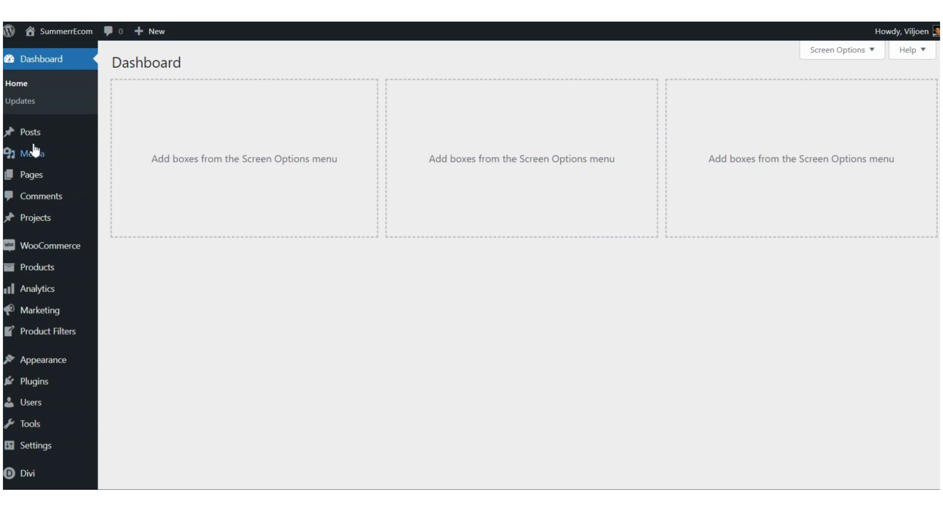
mouse_move(34, 132)
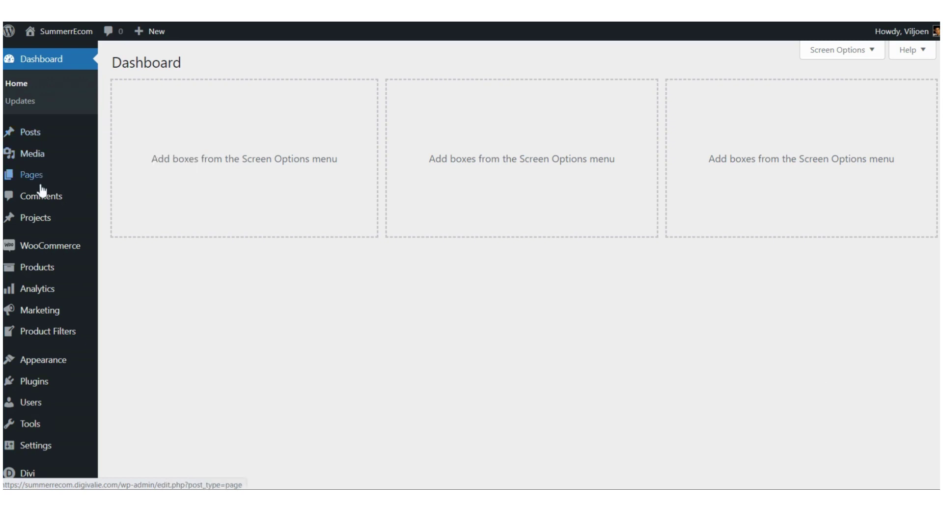
mouse_move(48, 254)
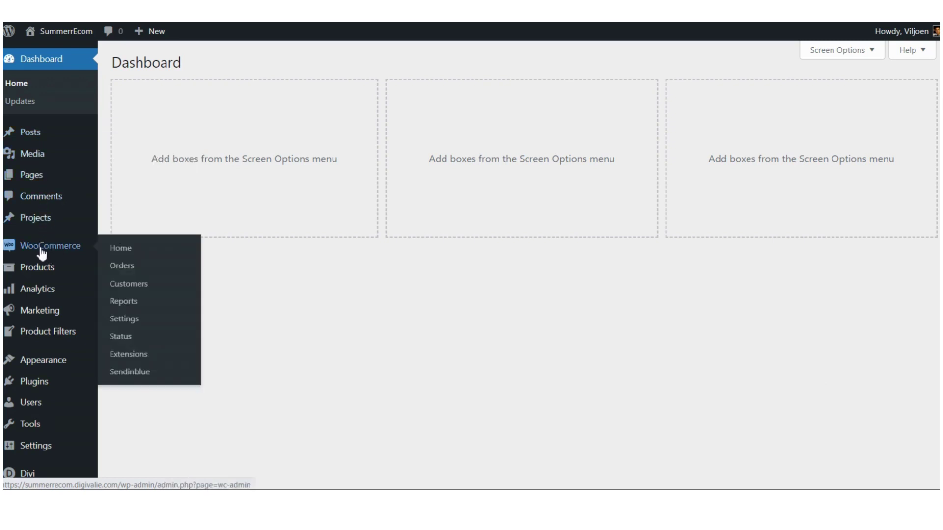
click(128, 265)
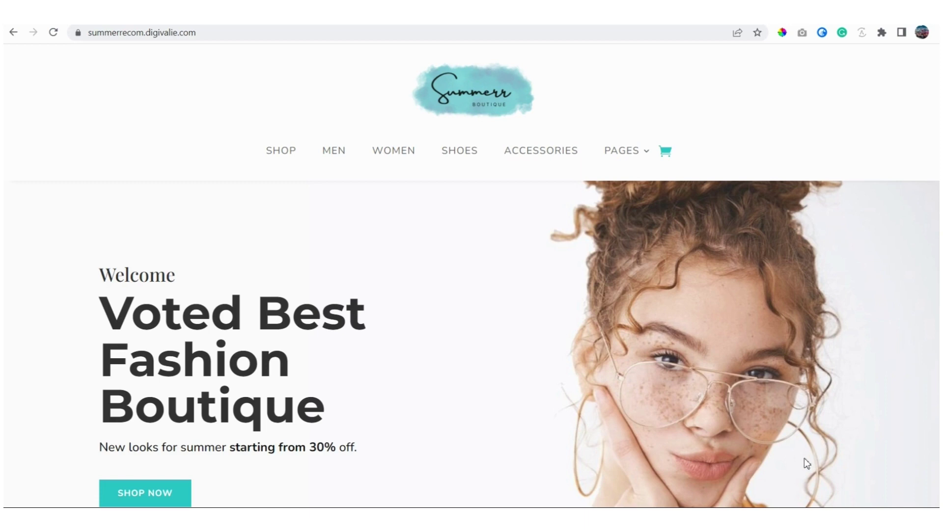
Step: From the shop page, add the CURREN 8355 watch (R3,214.00 inc. VAT) to the cart
click(284, 156)
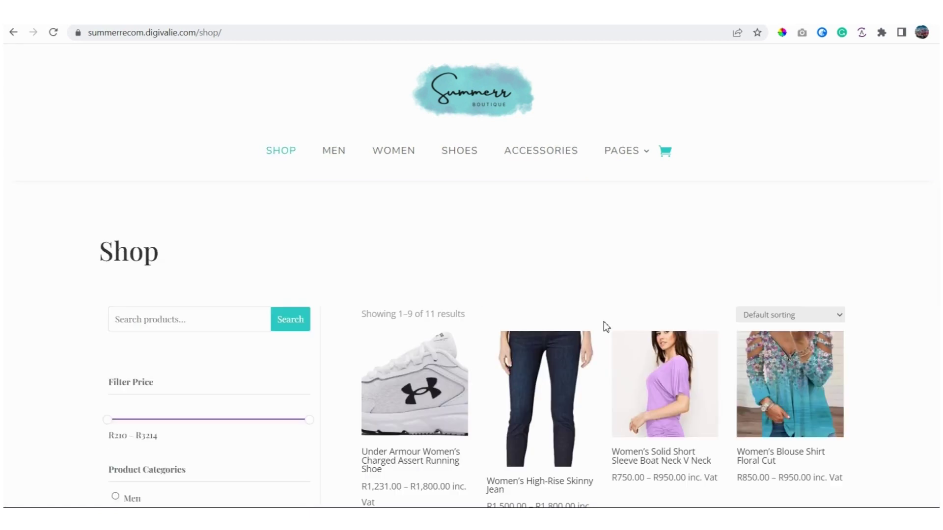
scroll(603, 322, down, 7)
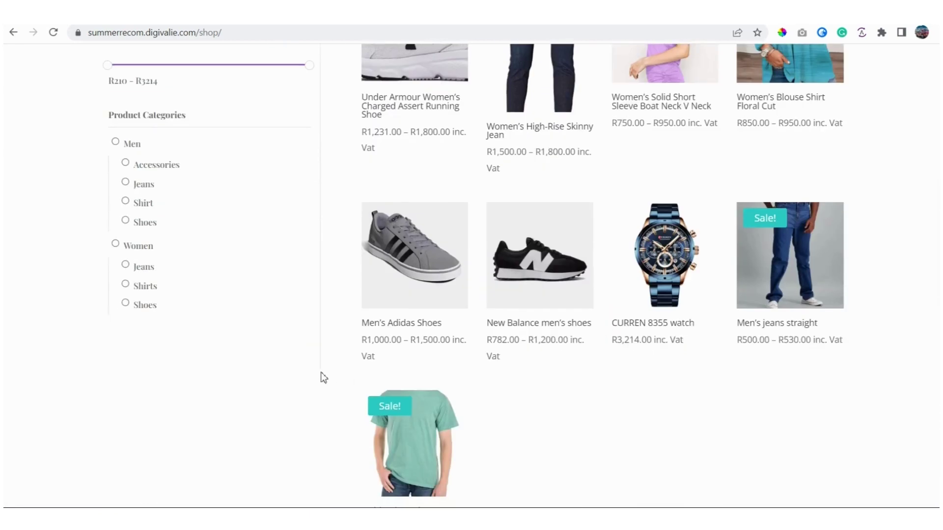
click(665, 253)
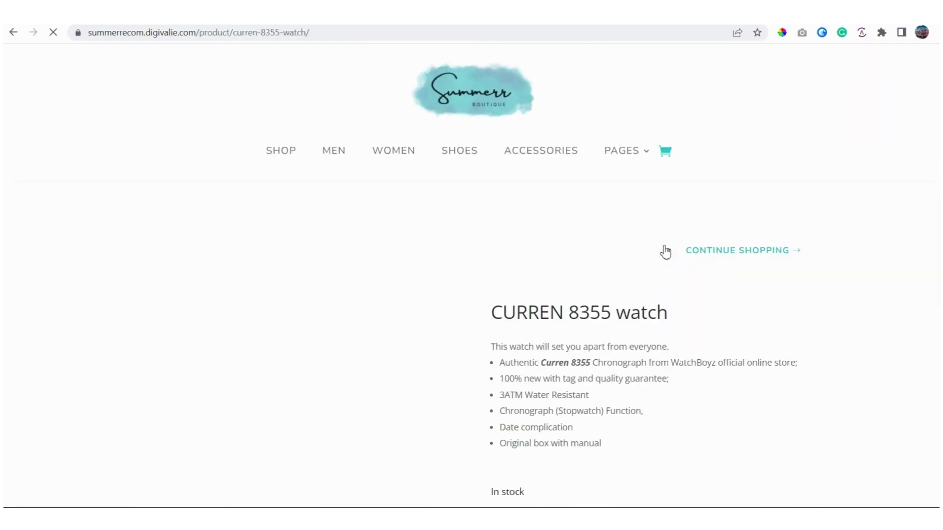
scroll(574, 316, down, 5)
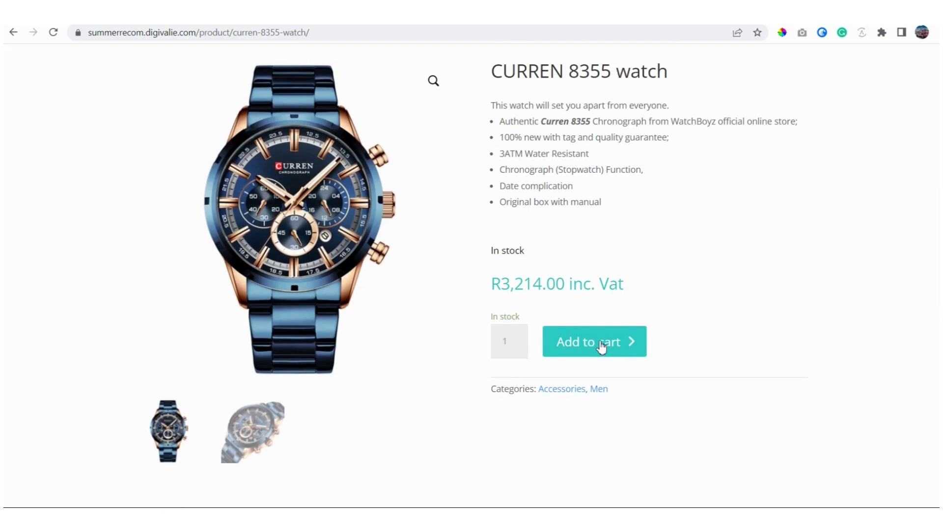
click(602, 347)
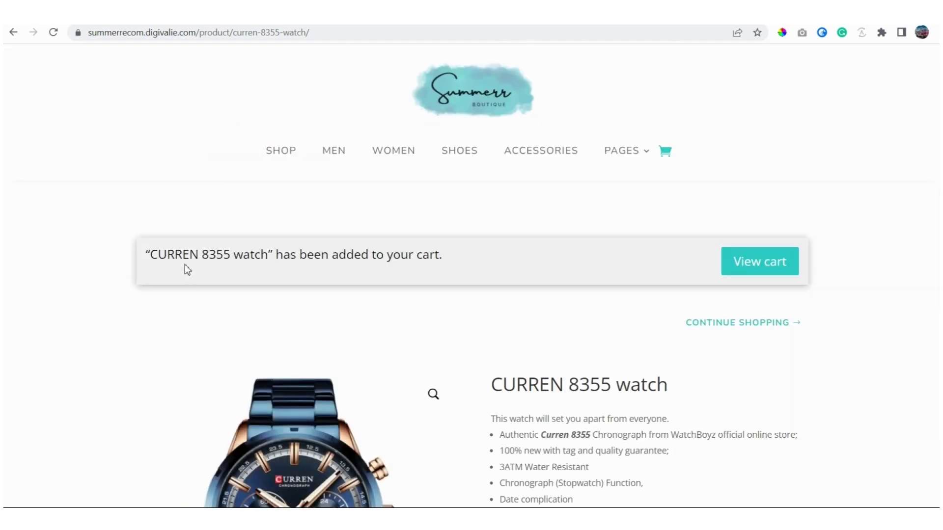
Step: View the cart and choose Your Courier Guy shipping, bringing the total to R3,764.00
click(751, 268)
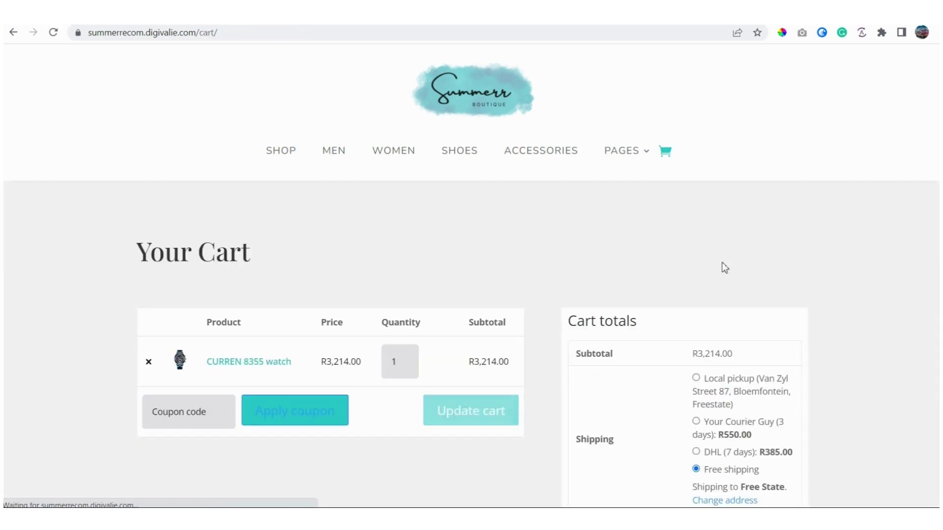
scroll(515, 256, down, 1)
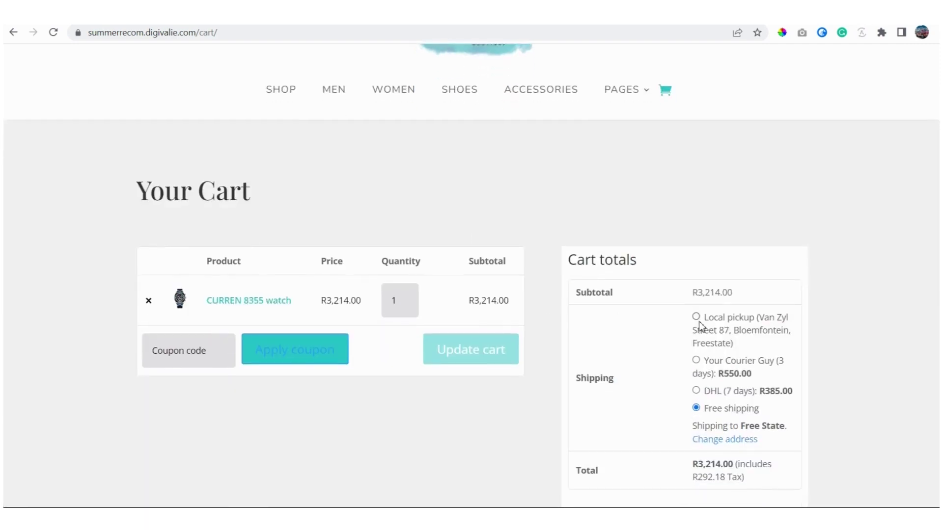
scroll(702, 268, down, 2)
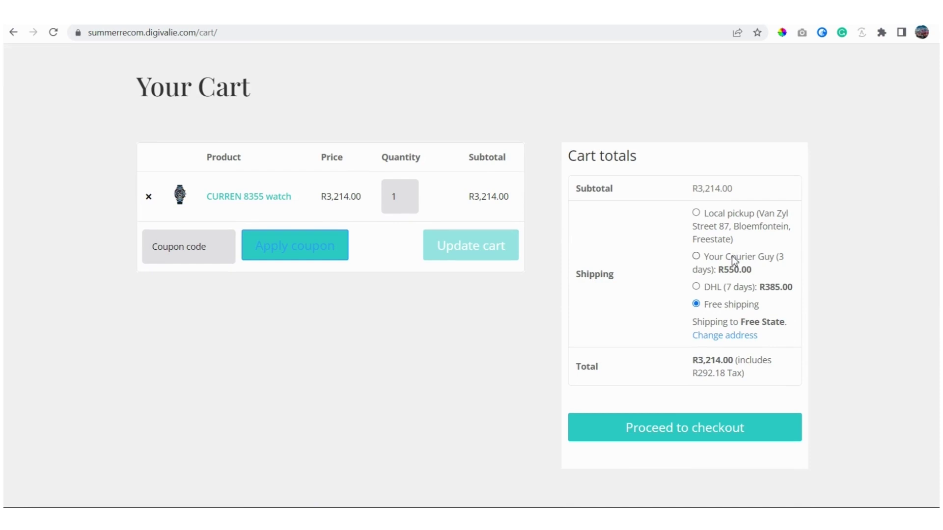
click(696, 257)
Step: Proceed to checkout and enter the buyer's first and last name
click(680, 438)
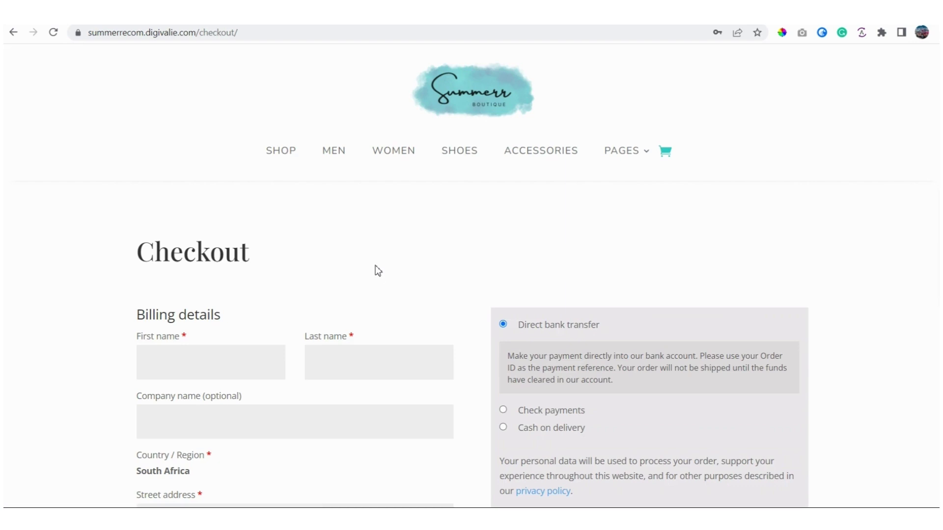
scroll(376, 268, down, 1)
scroll(375, 268, down, 2)
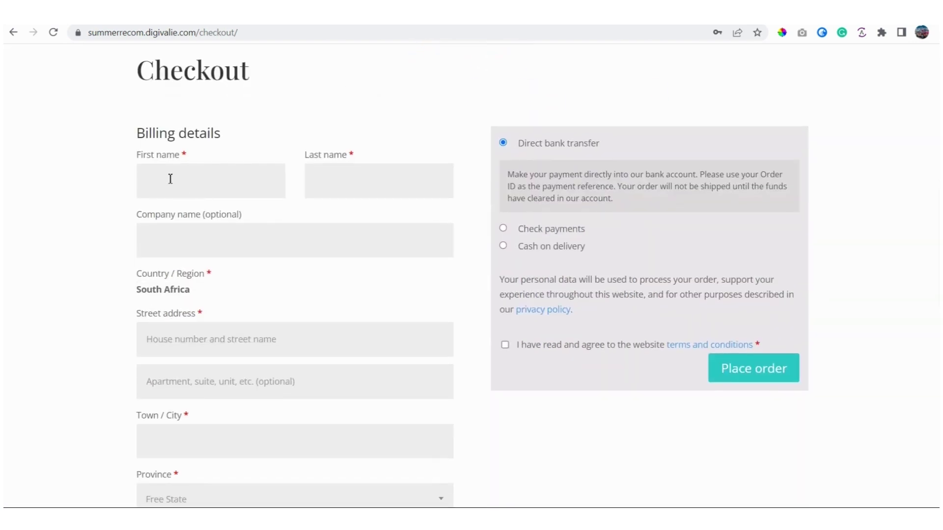
text(John)
click(352, 180)
text(Doe)
Step: Fill in the billing street address, apartment number and town/city
scroll(260, 237, down, 1)
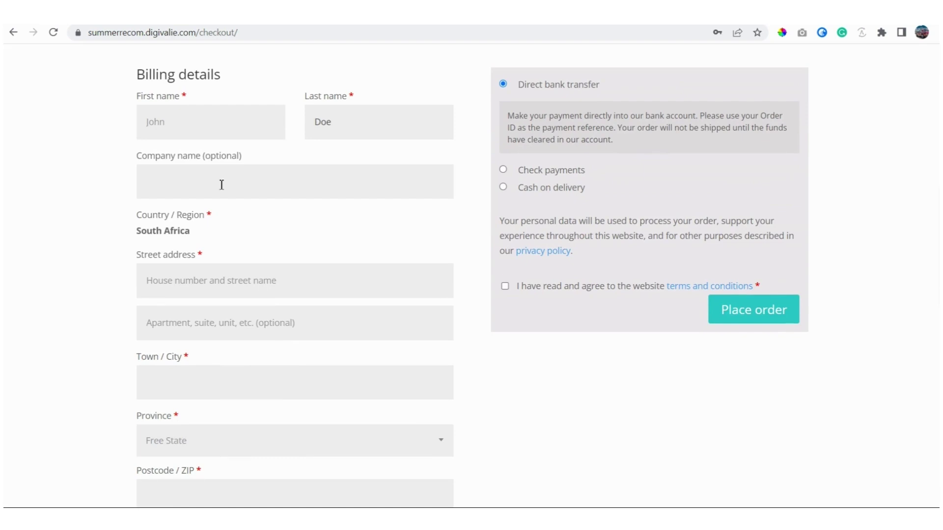
scroll(234, 208, down, 2)
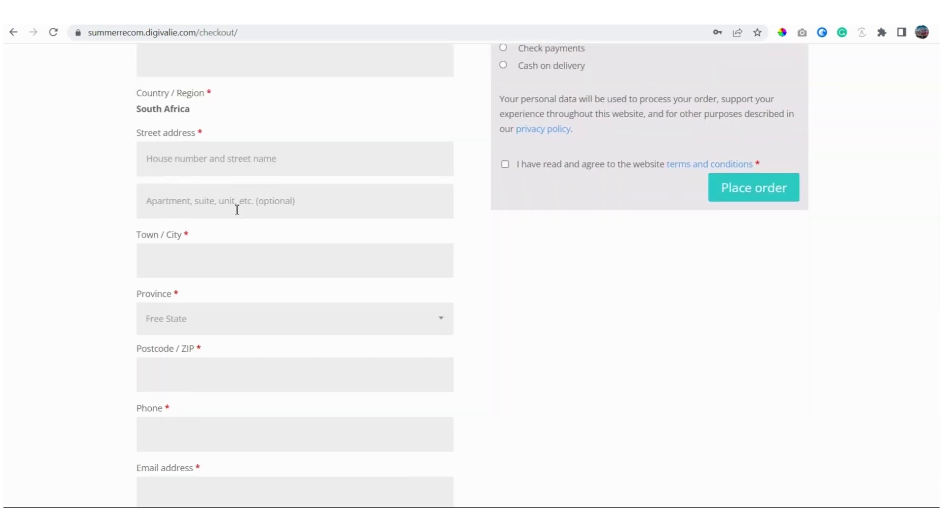
click(185, 162)
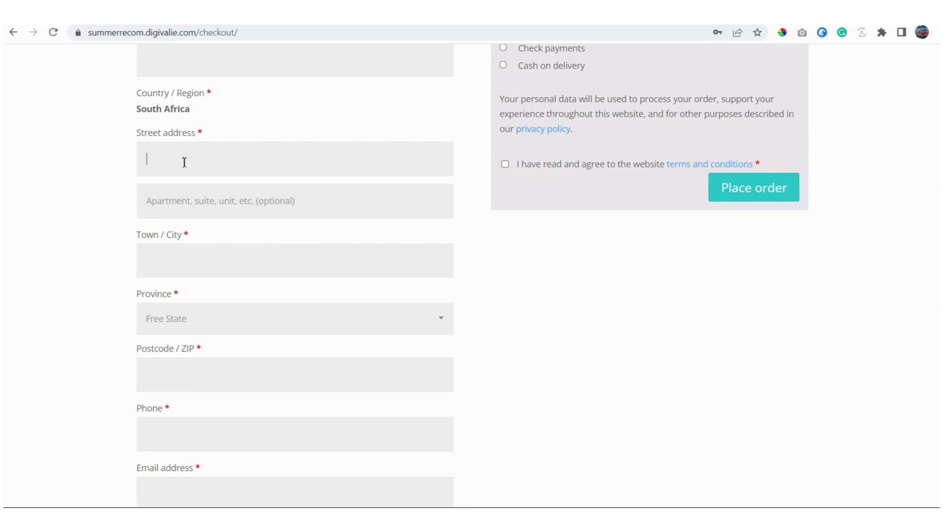
text(Street number 1)
click(192, 201)
text(5)
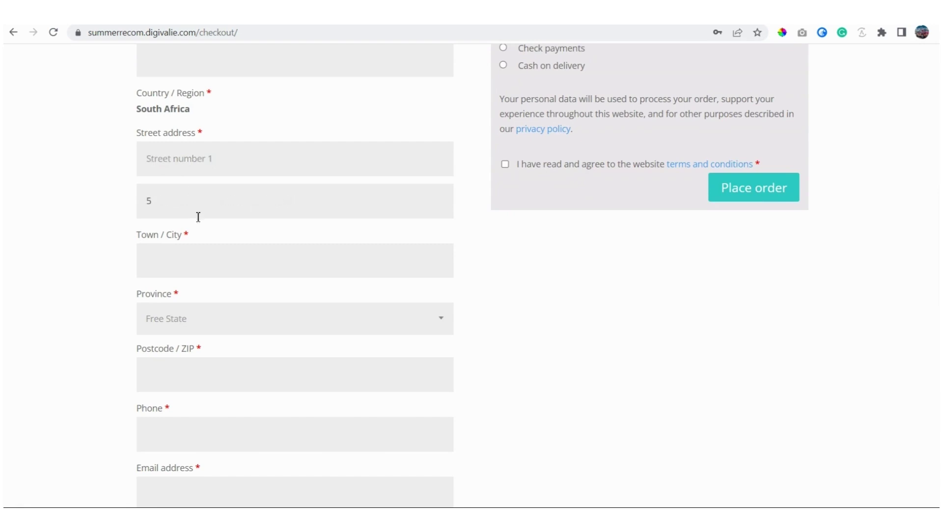
click(174, 266)
text(Bloemfontein)
Step: Set the province to Free State and enter the buyer's postcode and phone number
scroll(211, 270, down, 1)
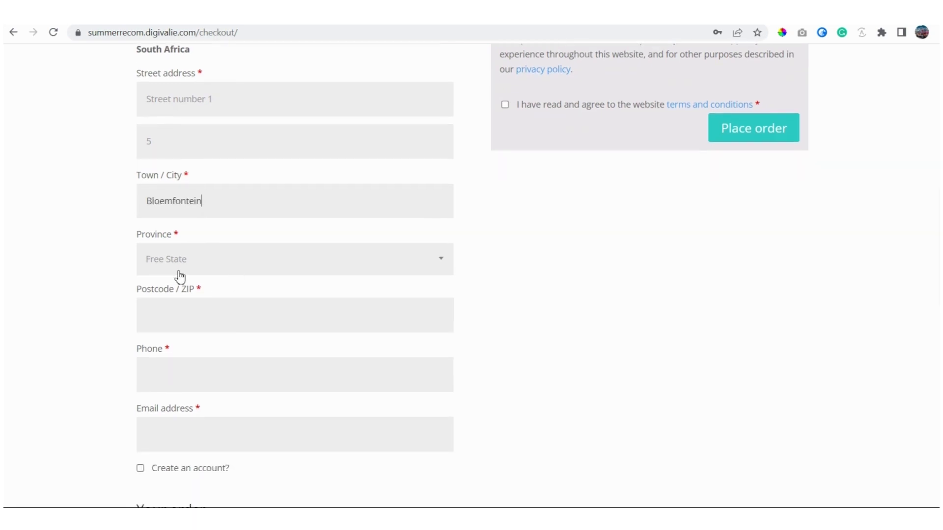
click(440, 267)
click(162, 334)
scroll(236, 317, down, 1)
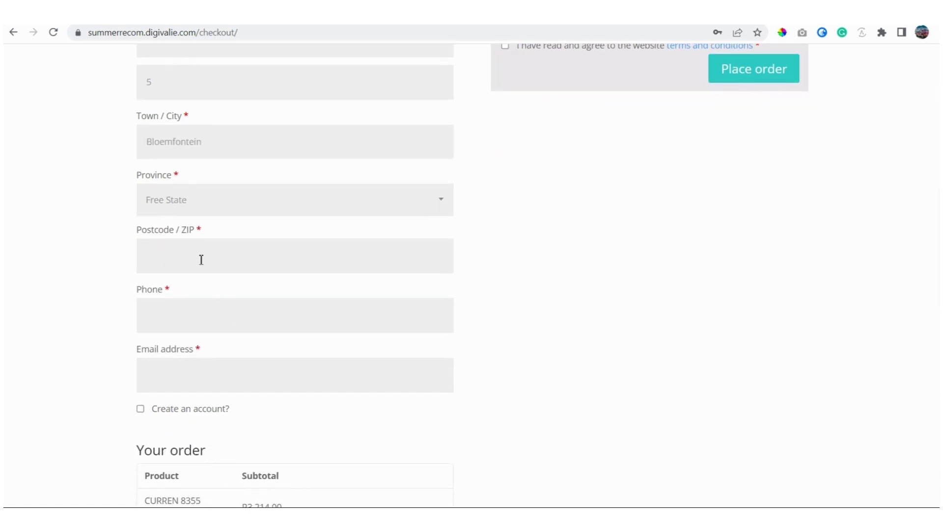
text(9031)
scroll(219, 293, down, 1)
click(178, 251)
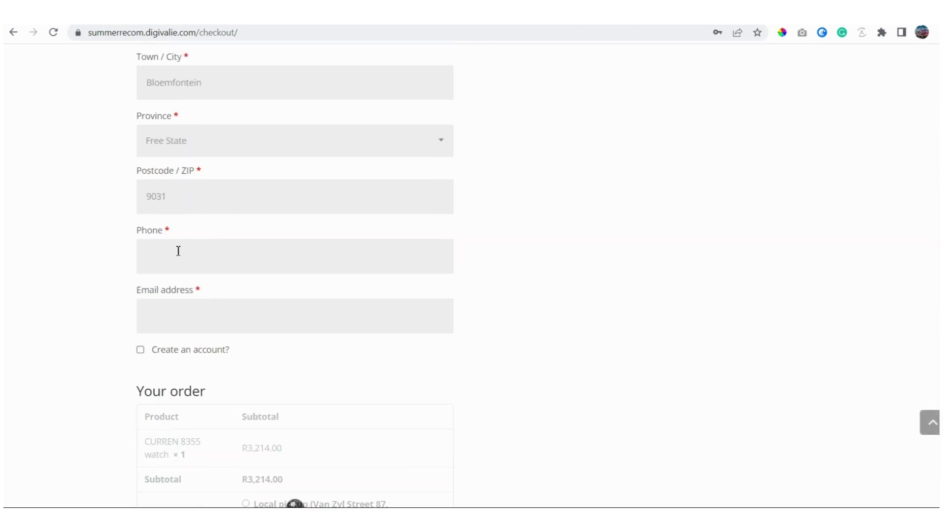
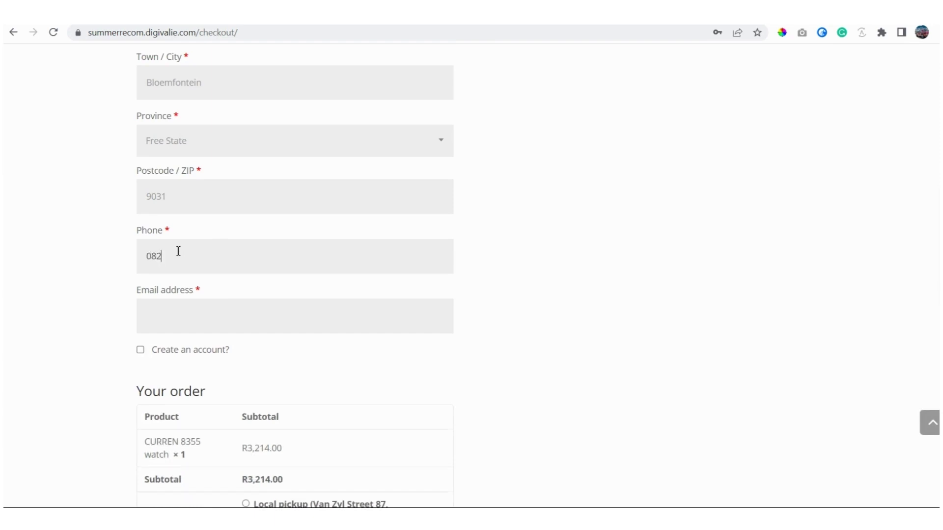
Step: Enter the buyer's e-mail address, correcting typos along the way
scroll(235, 255, down, 1)
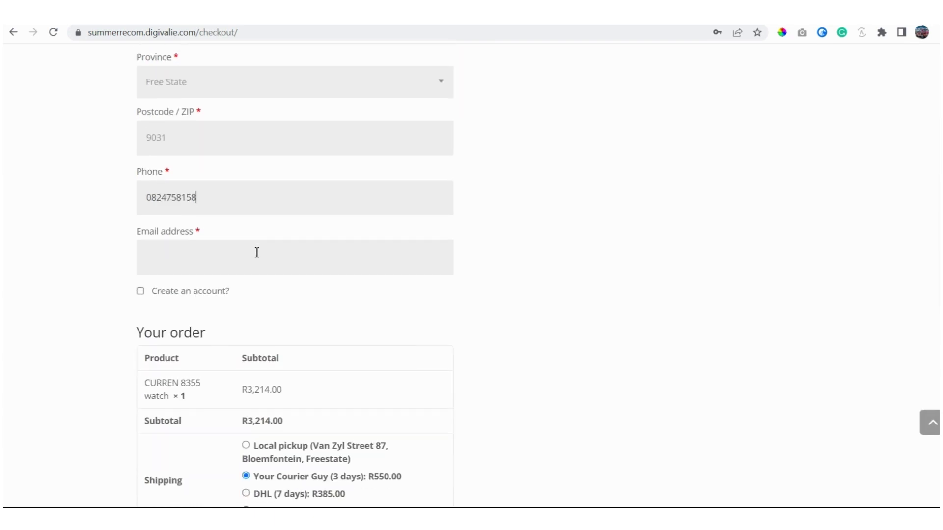
click(183, 256)
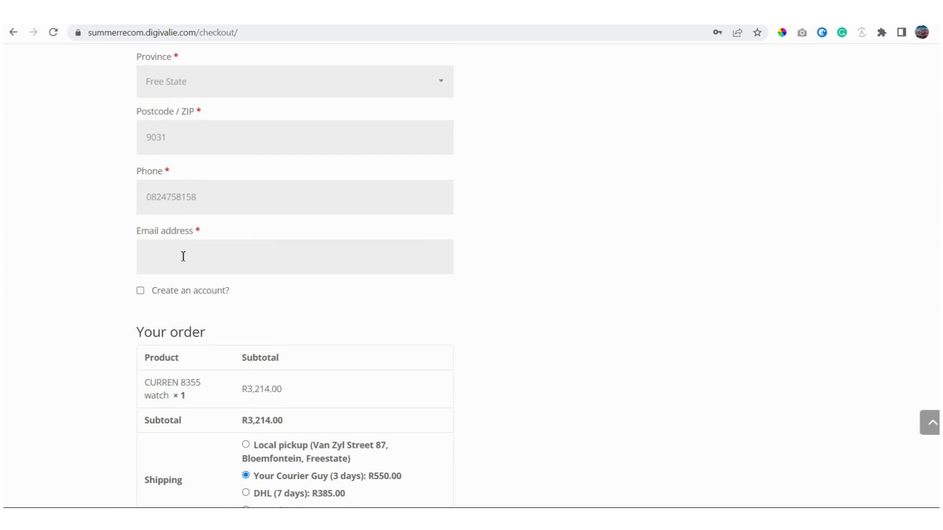
Step: Add the order note 'Please send me a good products'
scroll(280, 318, down, 4)
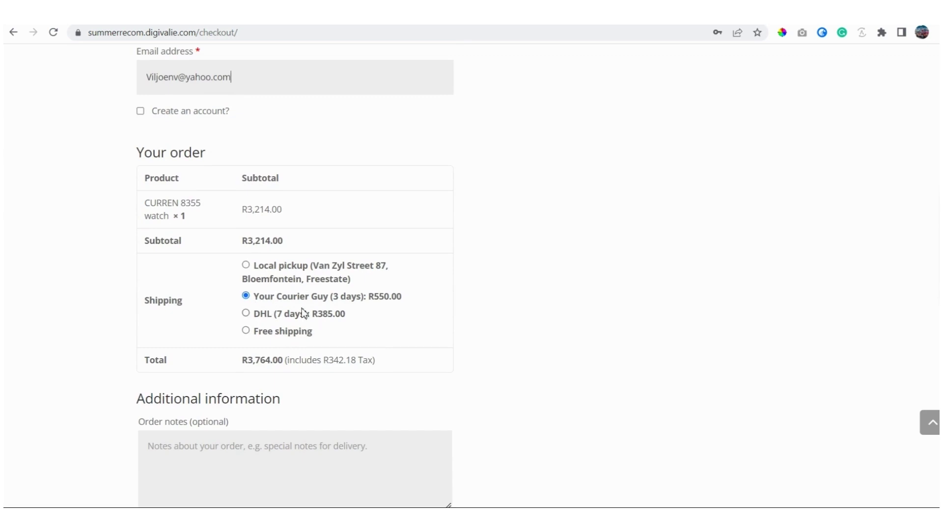
scroll(302, 312, down, 2)
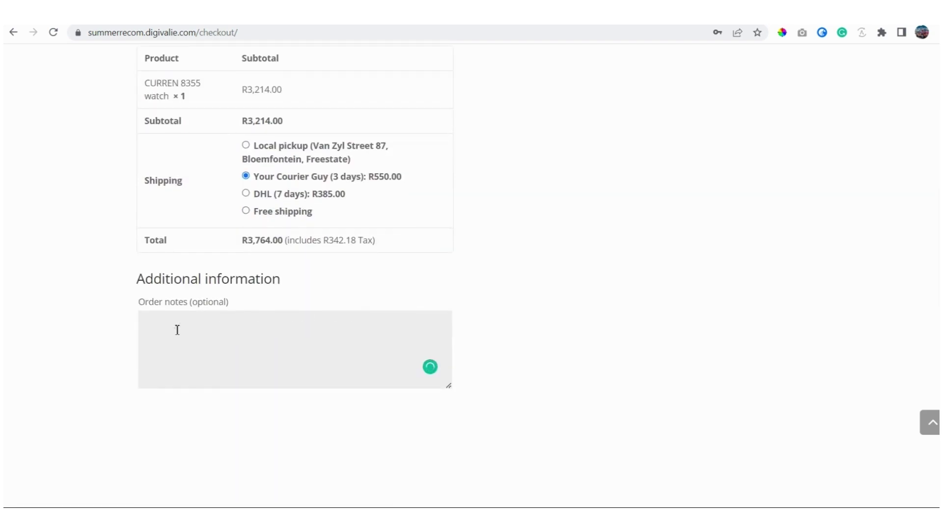
text(Please send me a good prod)
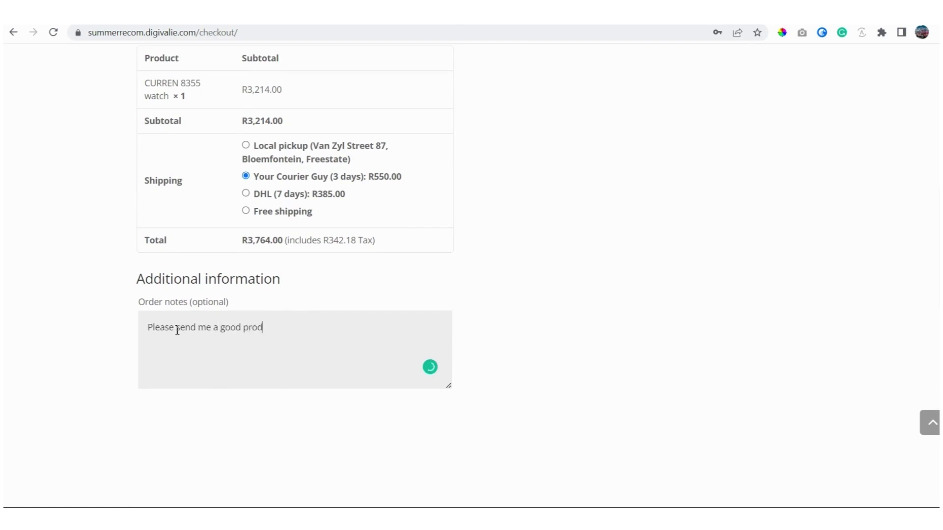
text(ucts)
scroll(522, 237, up, 1)
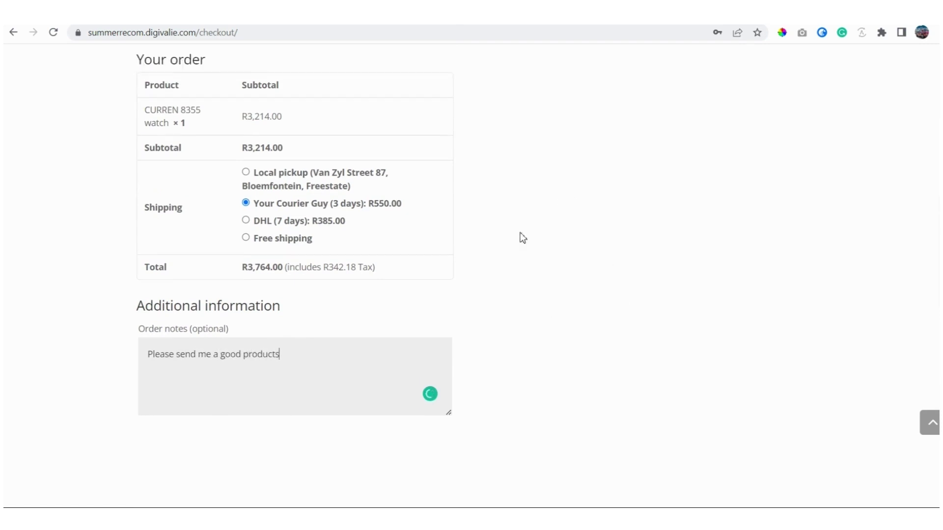
scroll(523, 252, up, 15)
scroll(485, 268, down, 1)
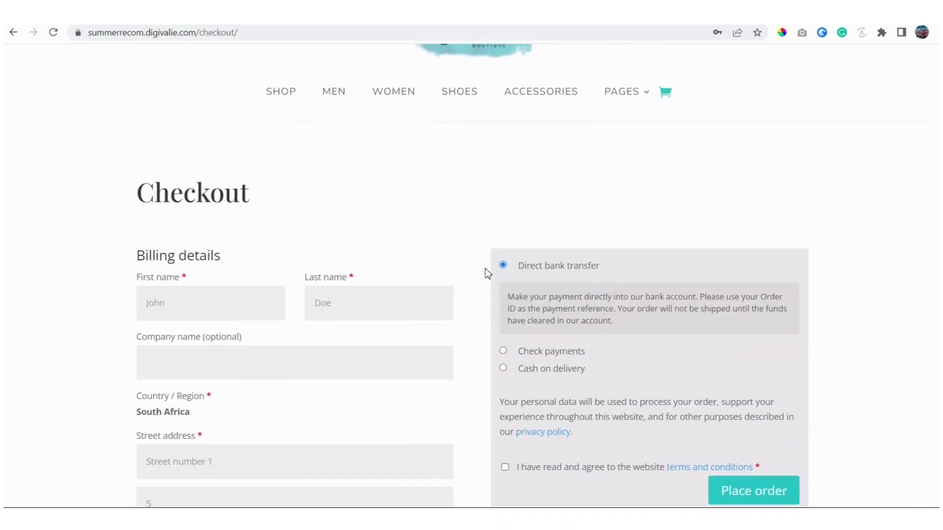
scroll(485, 268, down, 3)
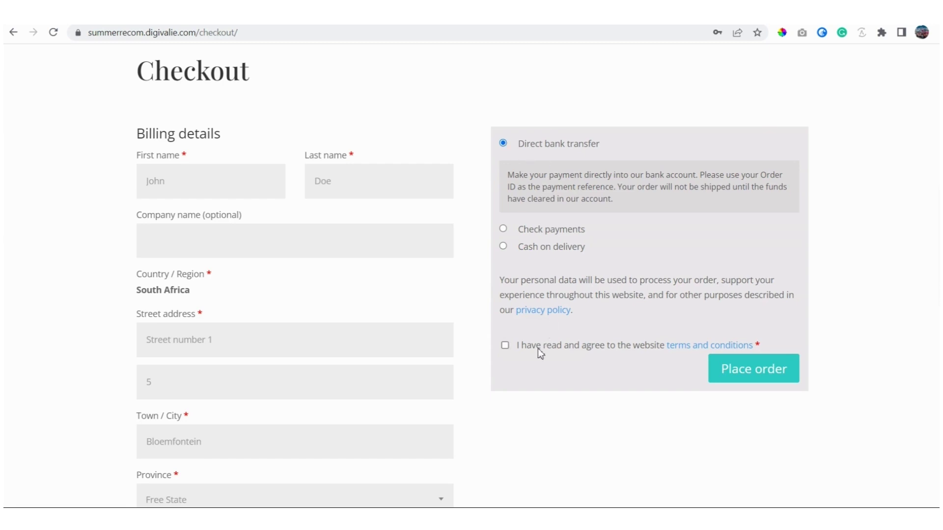
Step: Accept the terms and conditions and place the R3,764.00 direct bank transfer order
click(505, 345)
click(749, 377)
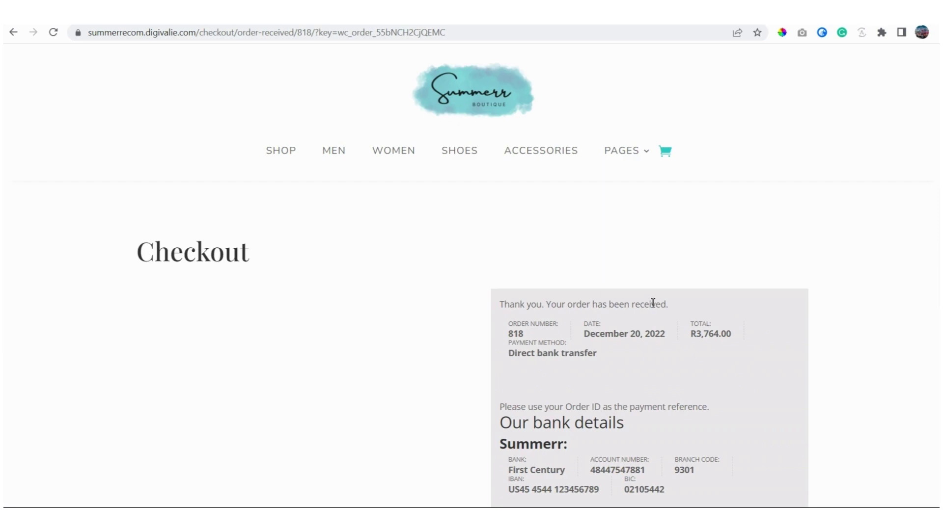
Step: Scroll through the order-received page and highlight the store's bank details
scroll(652, 303, down, 1)
scroll(653, 307, down, 2)
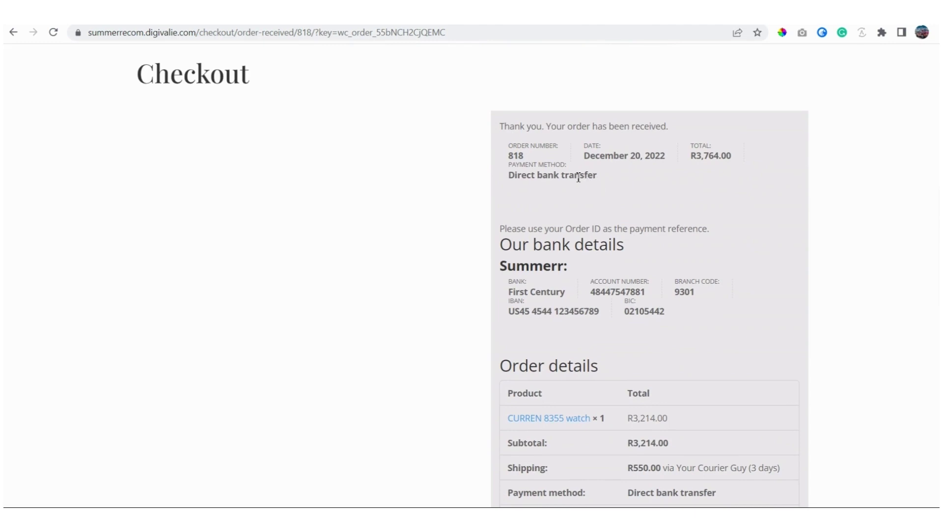
drag(509, 293, 690, 325)
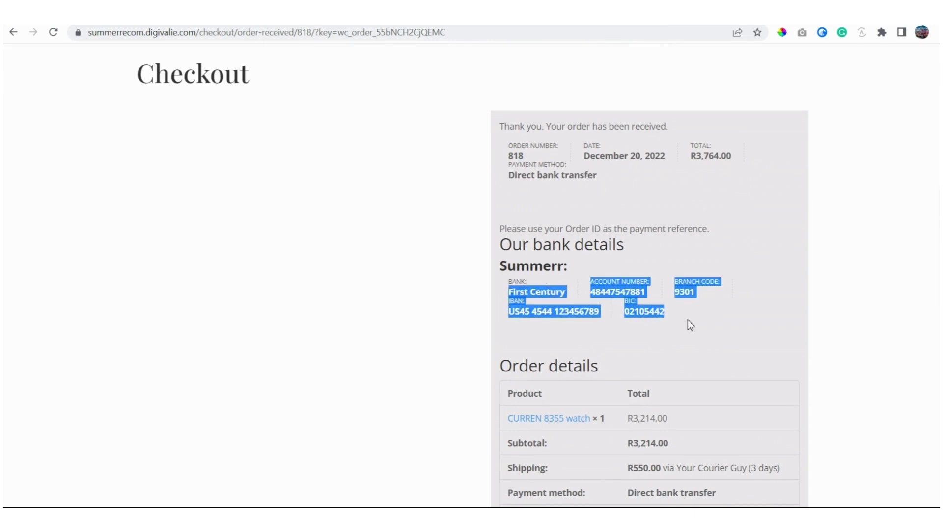
click(623, 290)
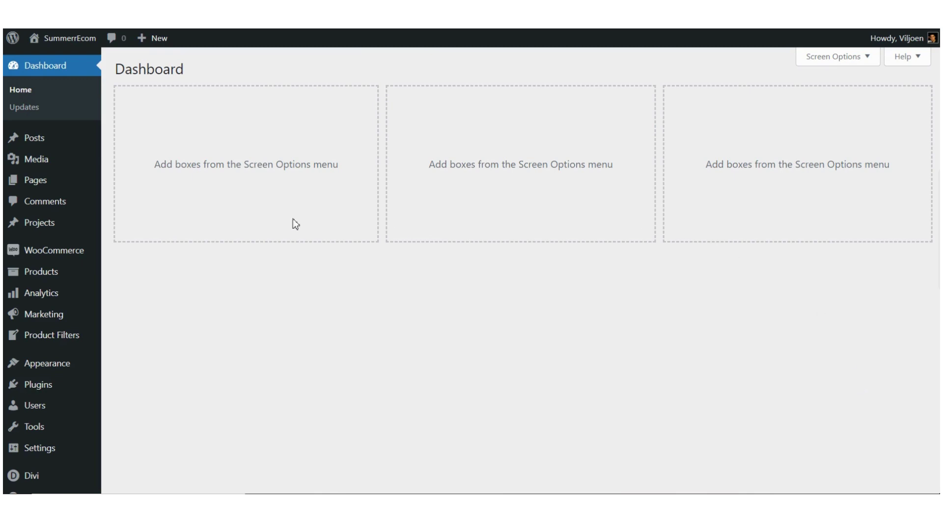
Step: Open WooCommerce Orders to check the new R3,764.00 order is On hold
mouse_move(47, 222)
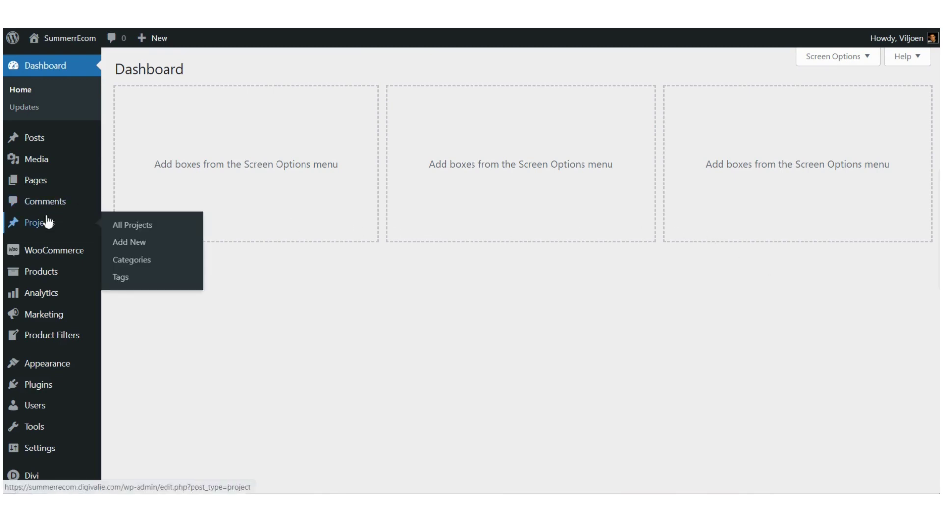
mouse_move(50, 256)
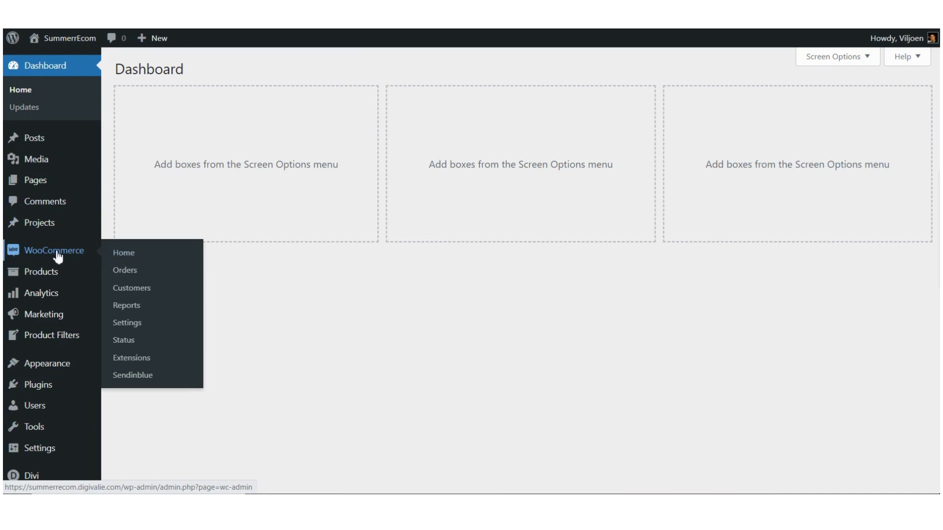
click(136, 276)
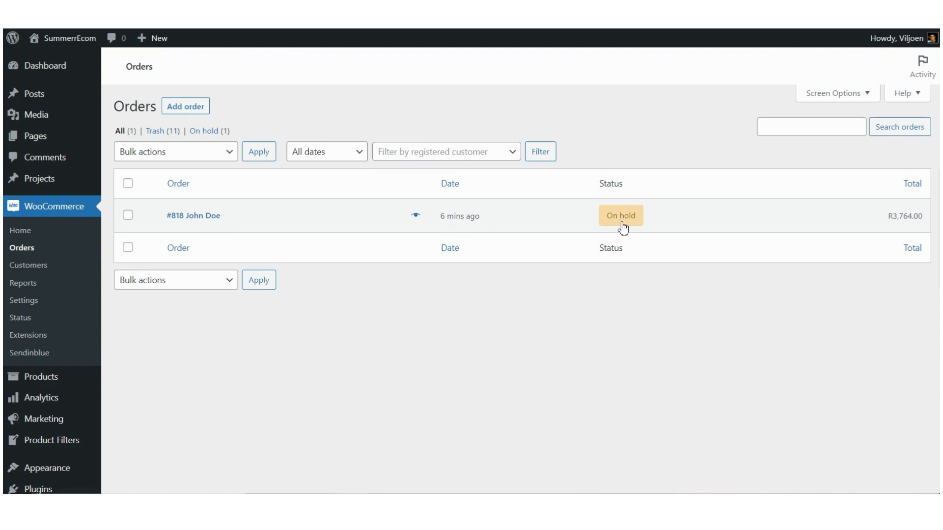
mouse_move(899, 222)
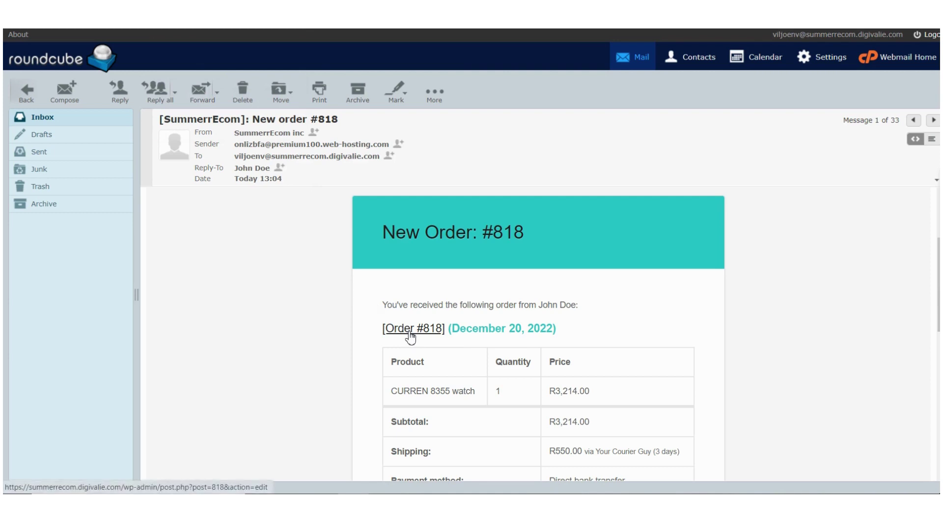
scroll(325, 335, down, 1)
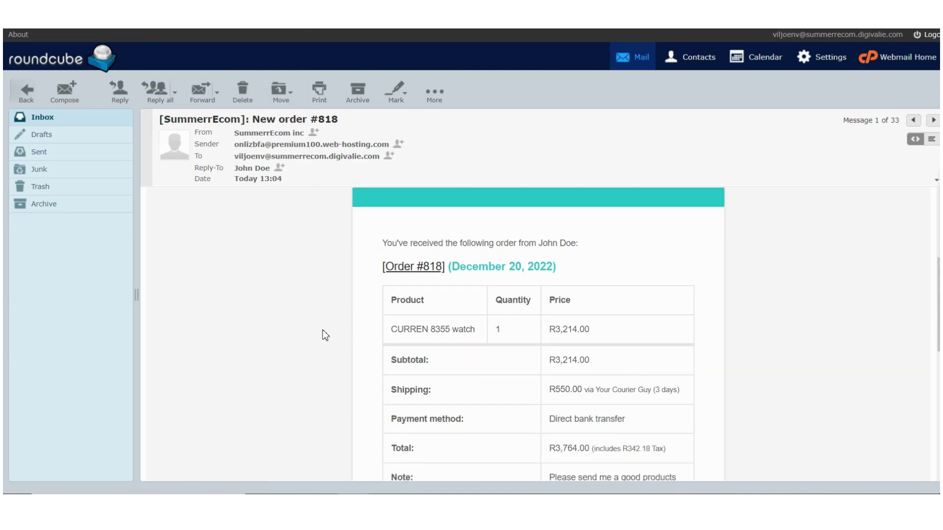
scroll(325, 335, down, 1)
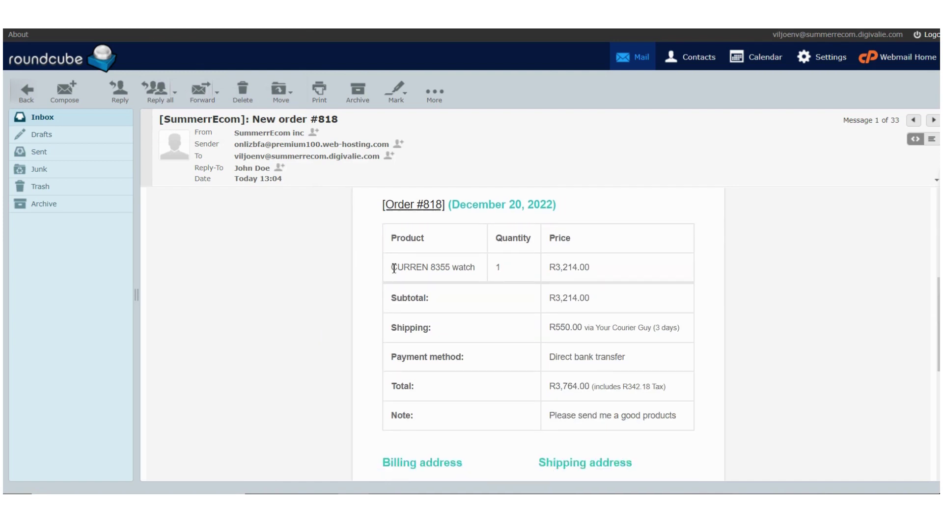
drag(394, 268, 581, 274)
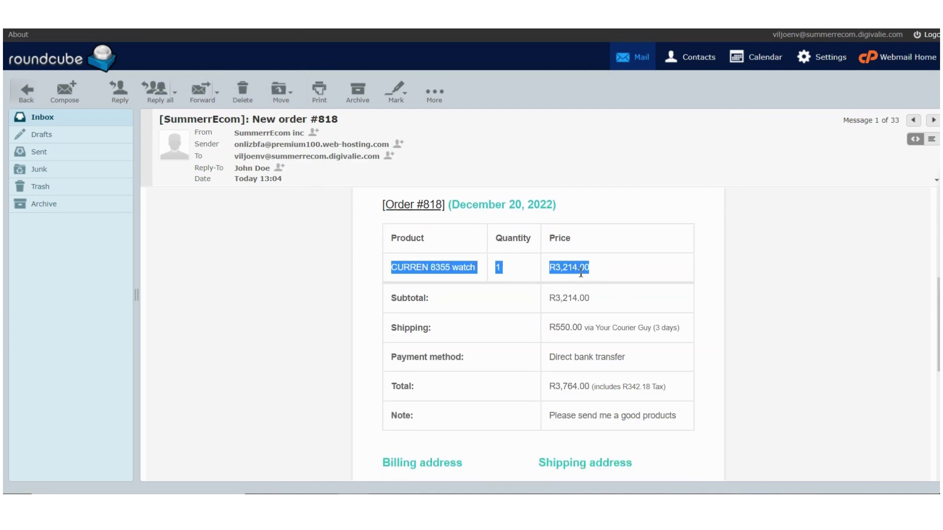
click(581, 271)
scroll(459, 303, down, 1)
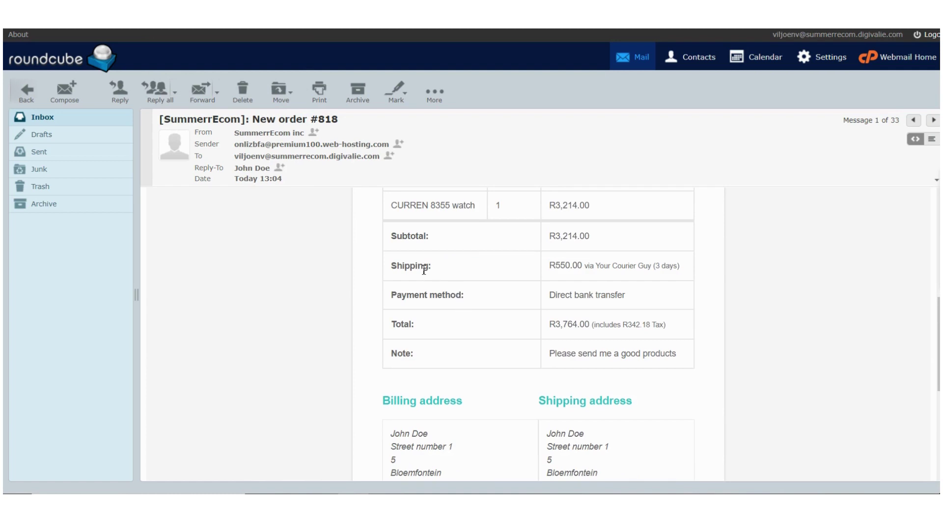
drag(391, 267, 696, 273)
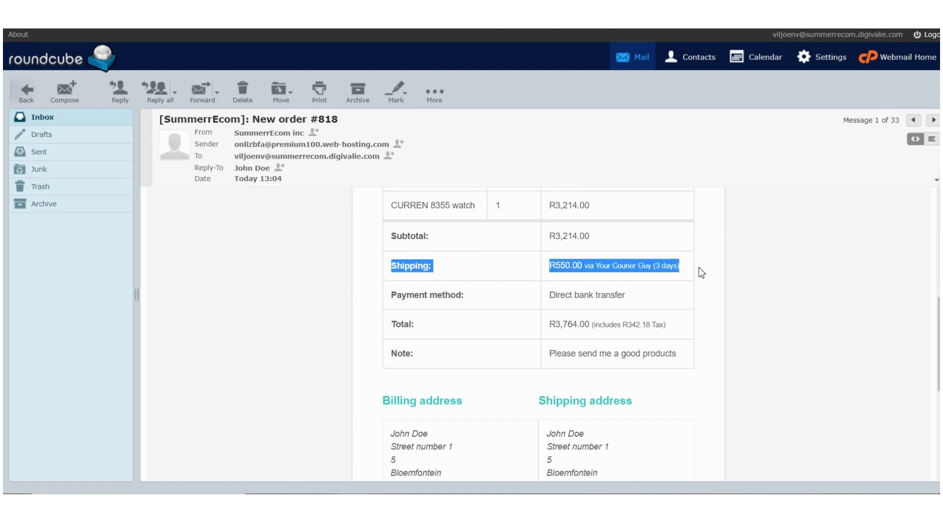
click(610, 267)
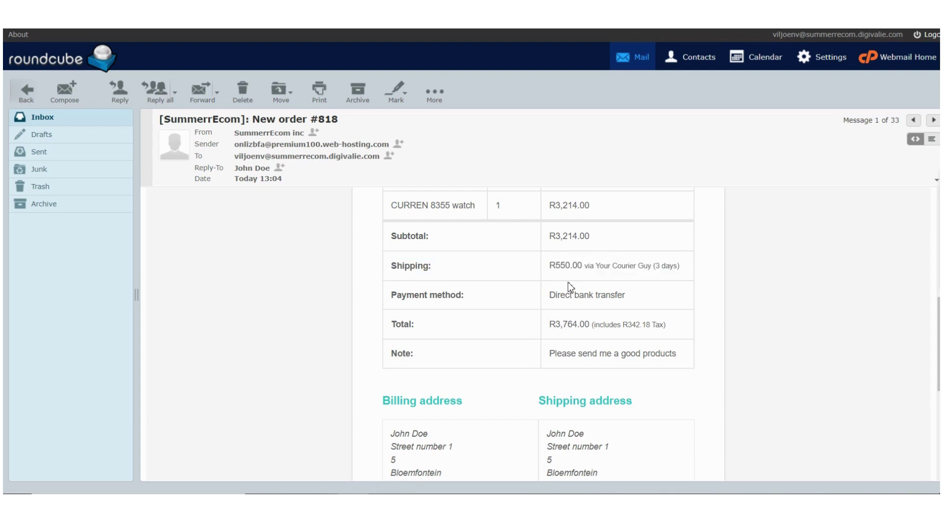
scroll(528, 332, down, 2)
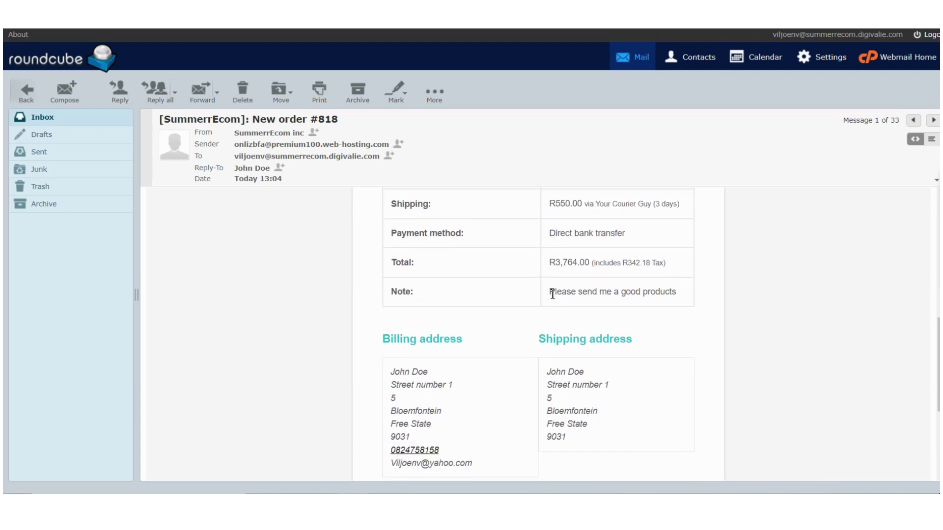
drag(552, 295, 683, 297)
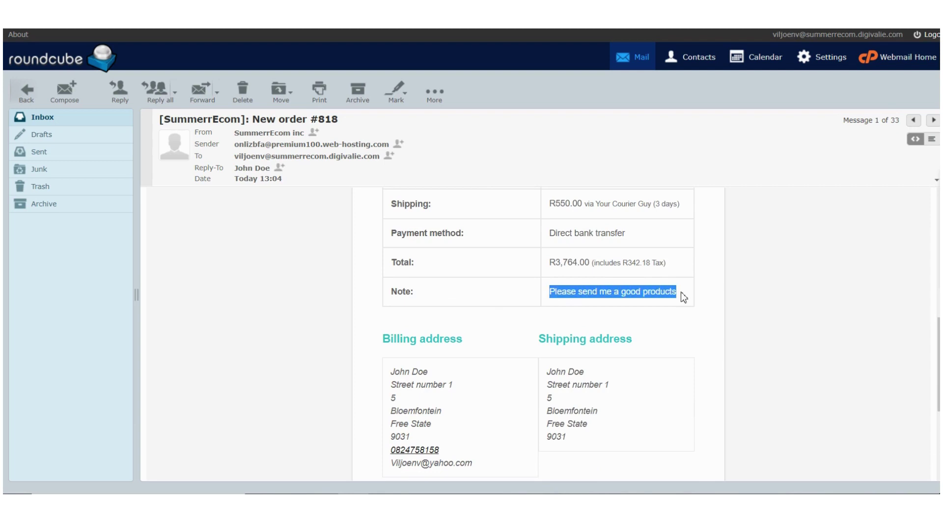
click(512, 291)
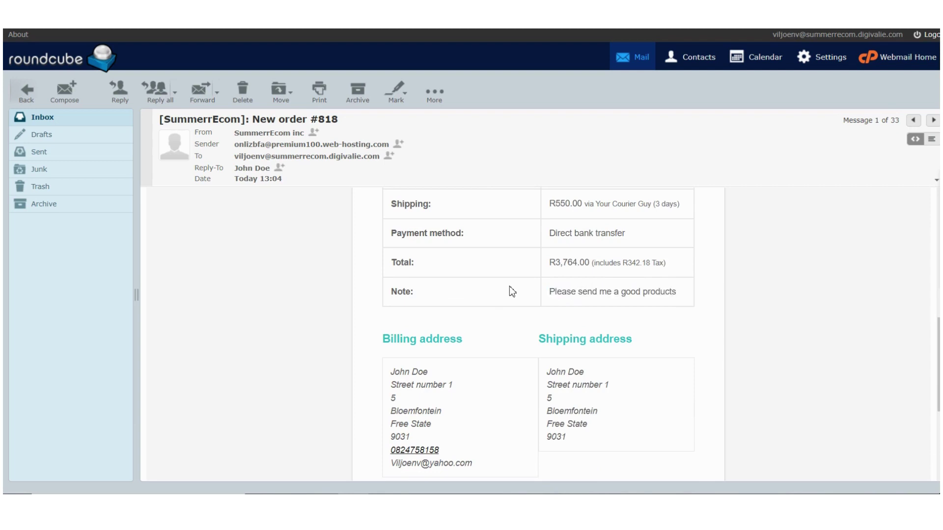
scroll(512, 291, down, 3)
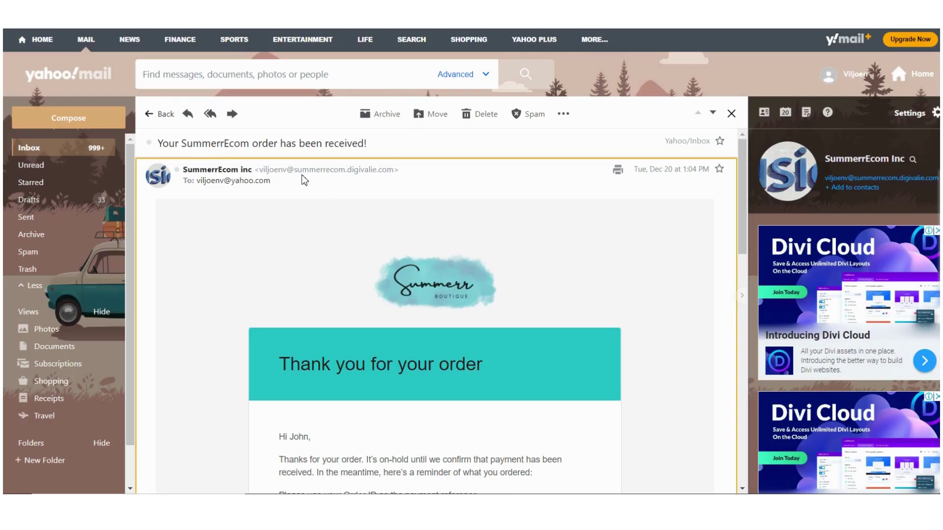
Step: Scroll the order email and highlight the payment reference instruction
mouse_move(283, 190)
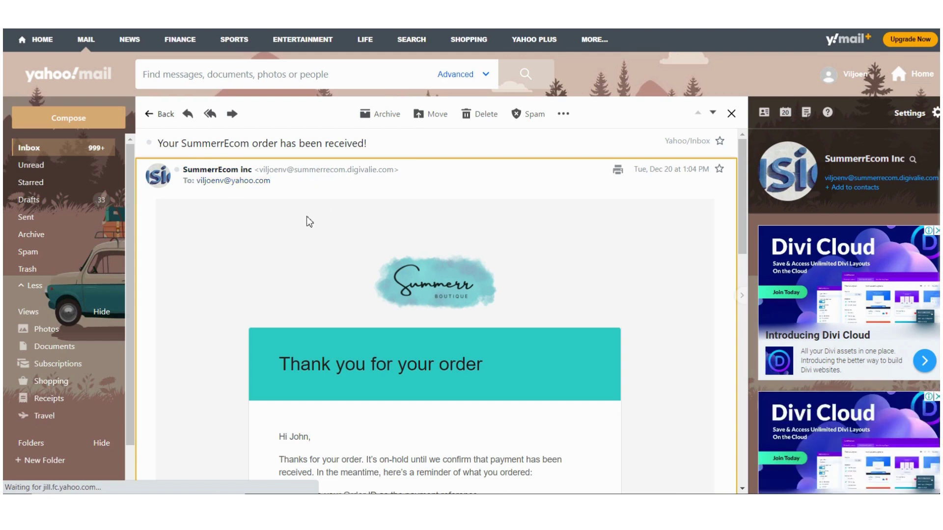
scroll(307, 219, down, 1)
scroll(307, 216, down, 1)
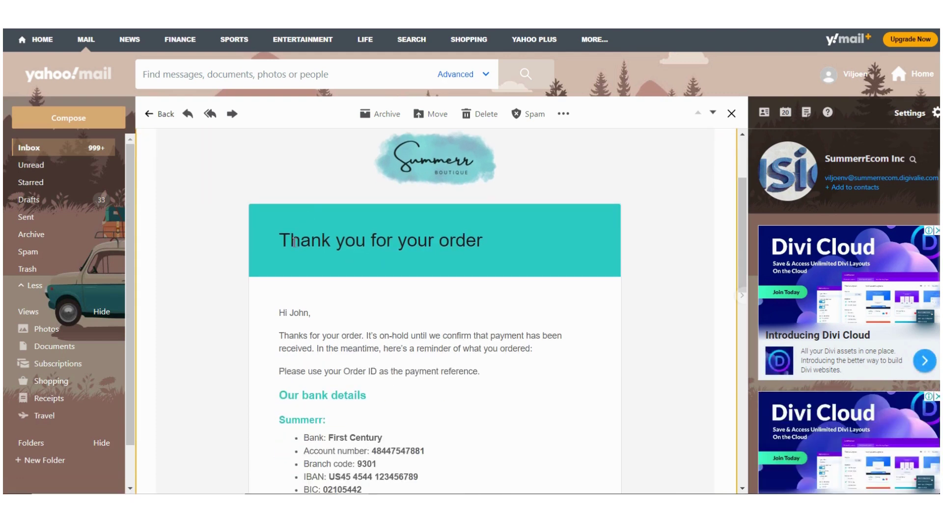
scroll(306, 295, down, 2)
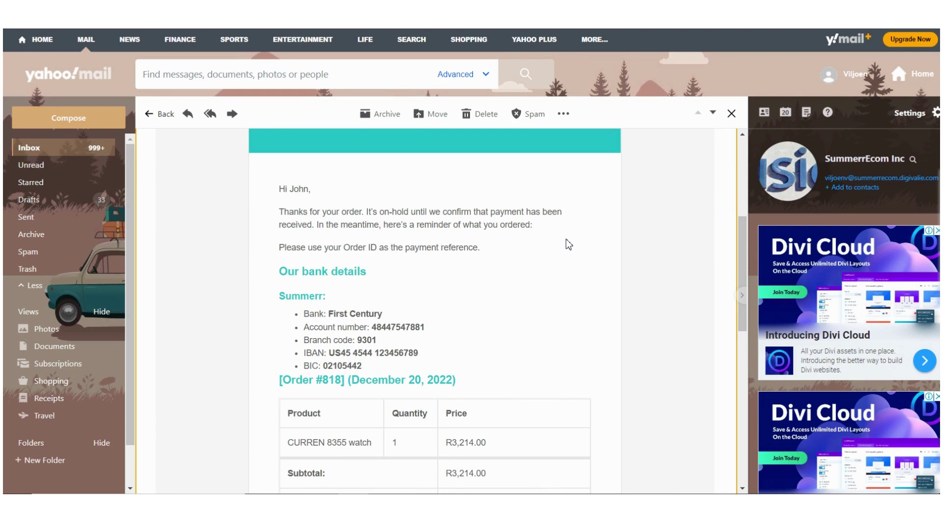
scroll(502, 275, down, 1)
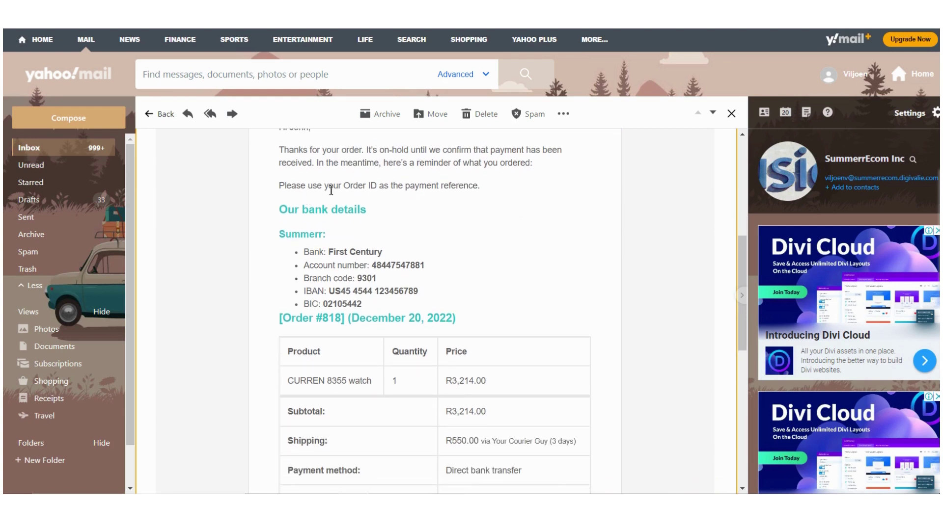
drag(342, 187, 488, 190)
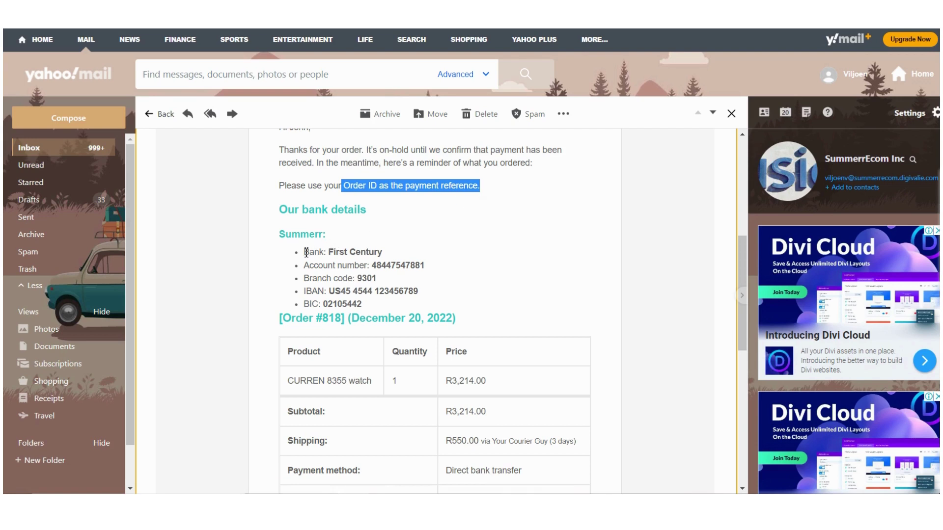
click(351, 269)
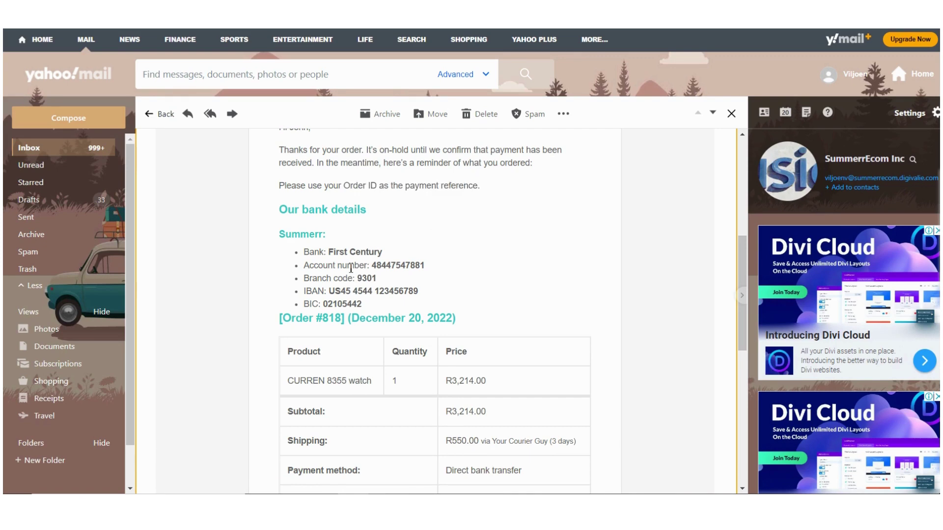
Step: Highlight the order number heading and read down to the billing and shipping addresses
scroll(351, 269, up, 3)
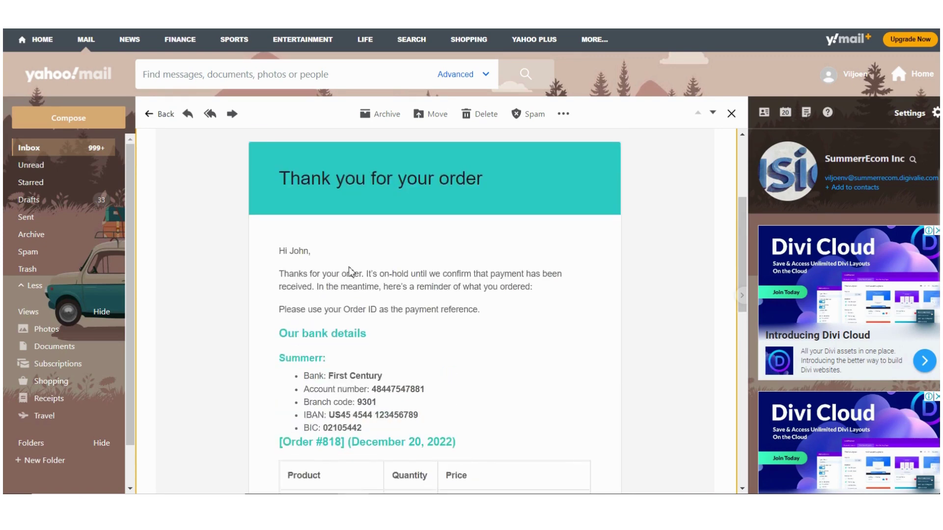
scroll(351, 269, down, 3)
scroll(350, 269, down, 3)
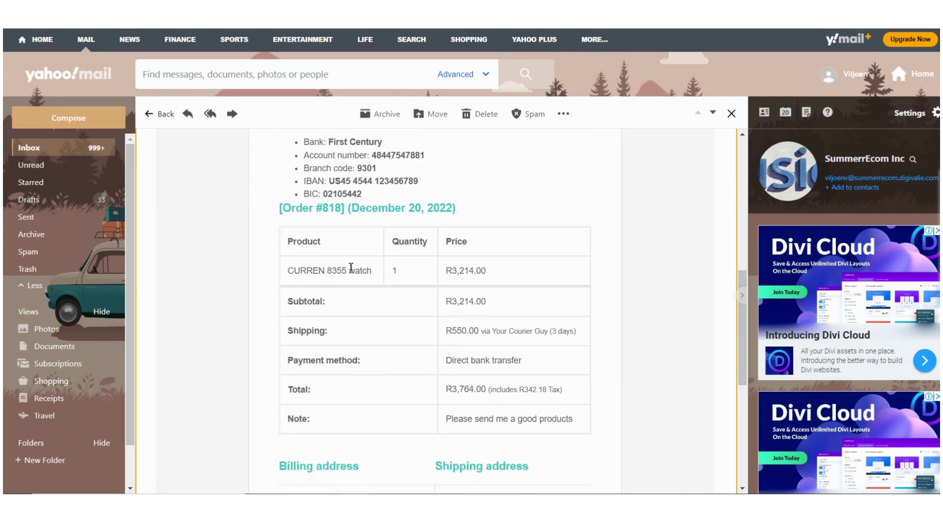
scroll(350, 269, up, 3)
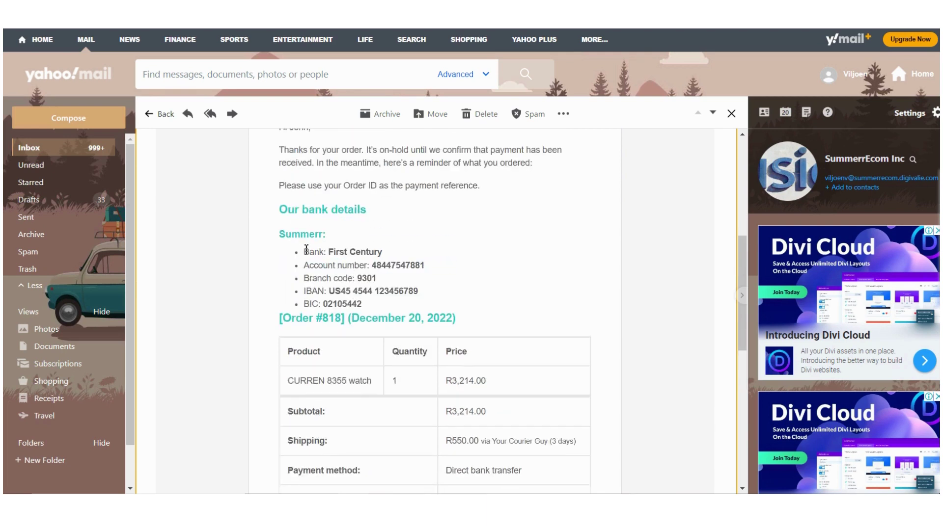
drag(303, 251, 388, 302)
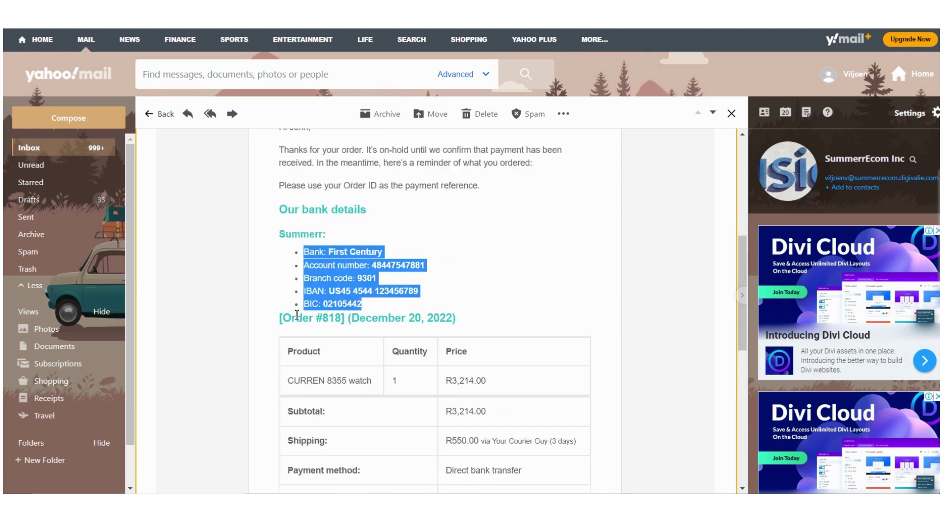
drag(283, 318, 346, 320)
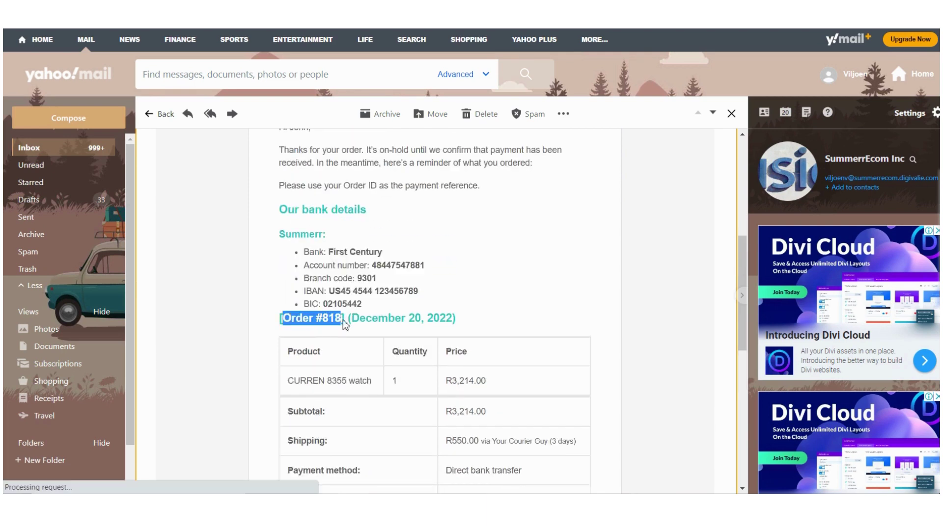
scroll(407, 353, down, 1)
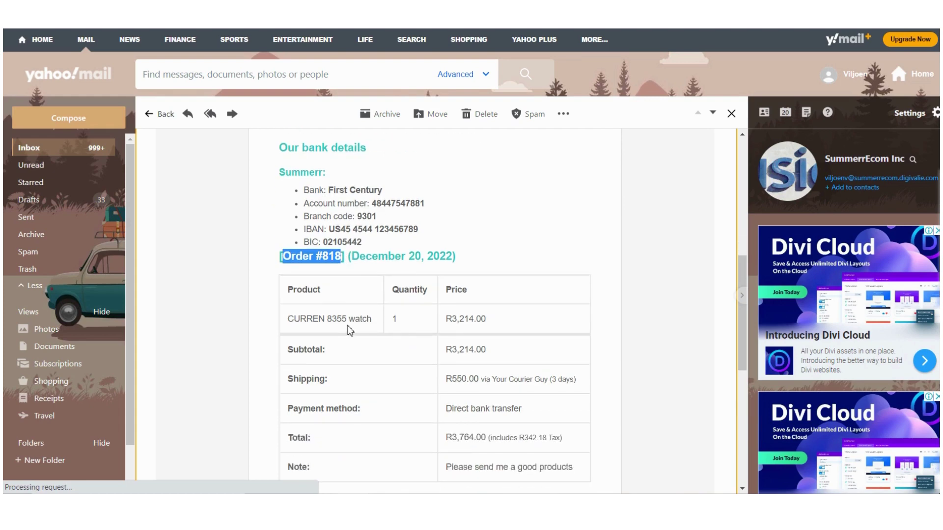
scroll(470, 330, down, 3)
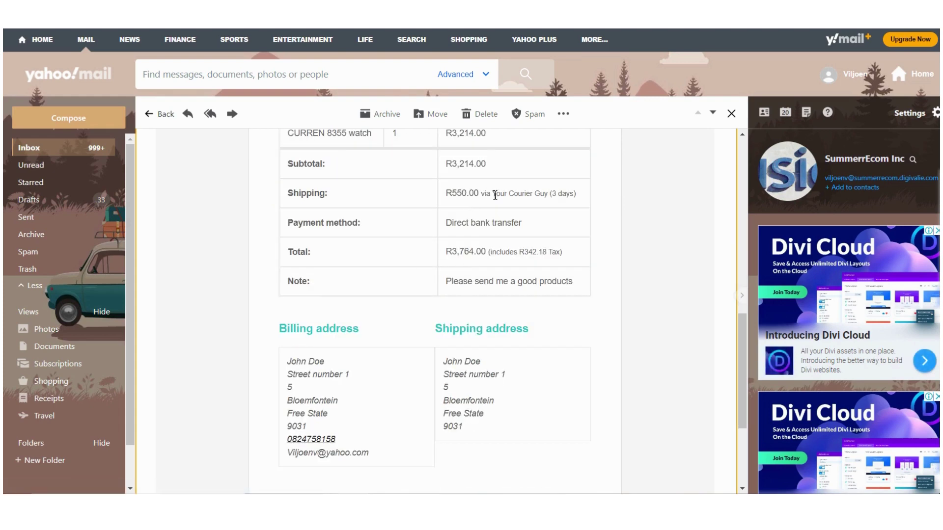
scroll(334, 364, down, 2)
scroll(332, 362, up, 10)
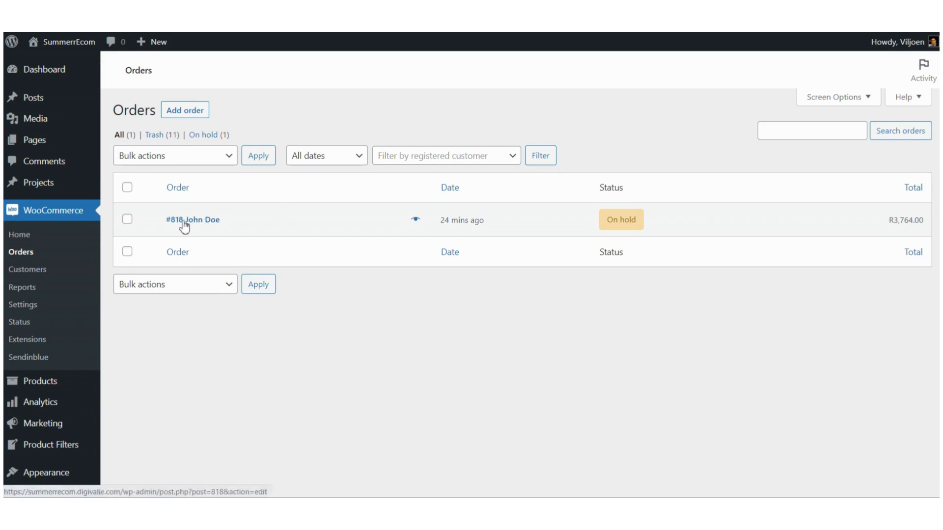
Step: Open Order #818 and inspect its details heading, payment line and customer IP
click(214, 224)
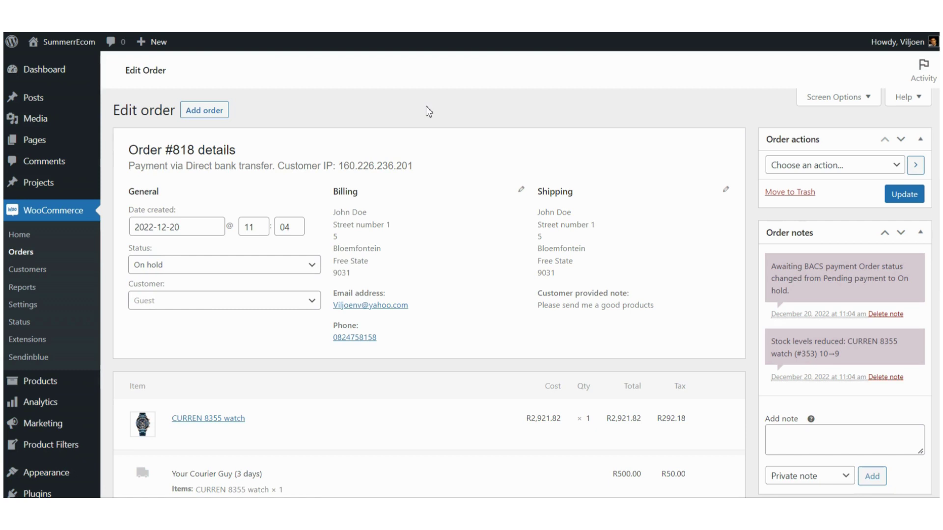
drag(129, 151, 236, 152)
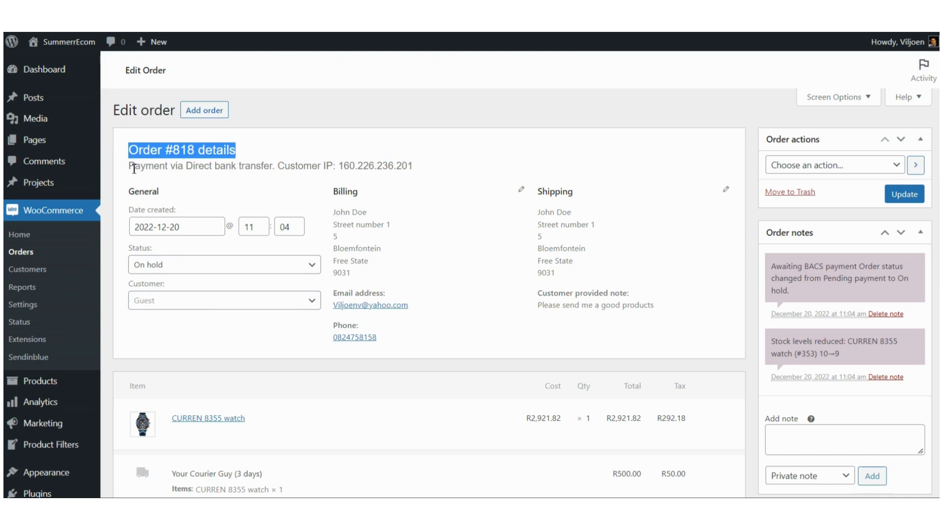
drag(134, 169, 176, 170)
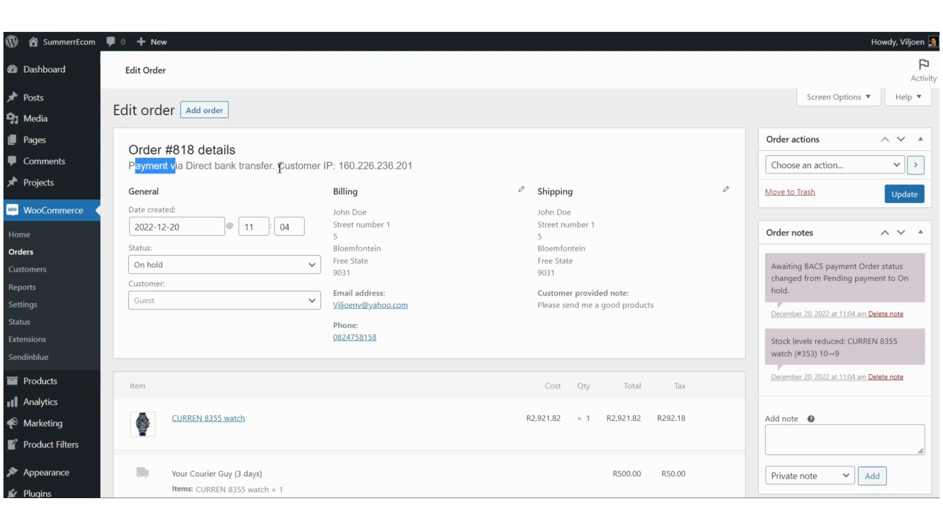
drag(277, 167, 336, 168)
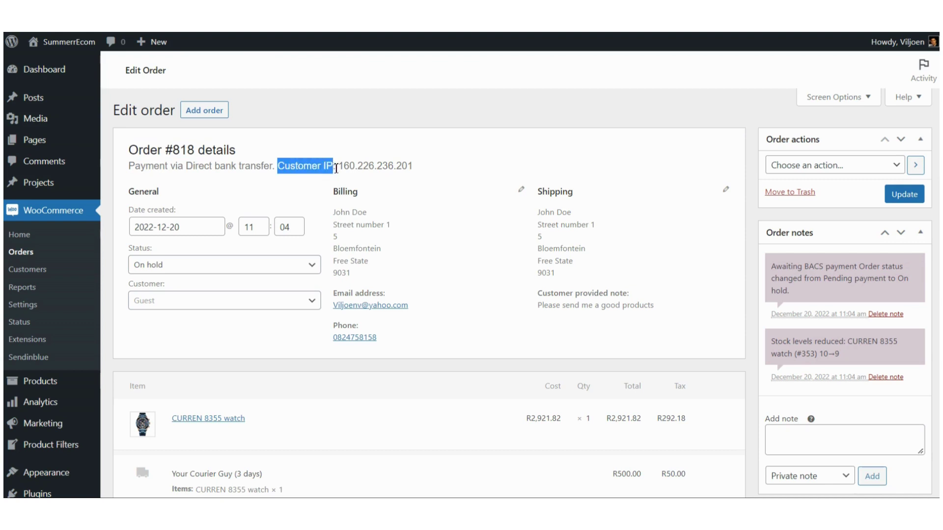
click(305, 169)
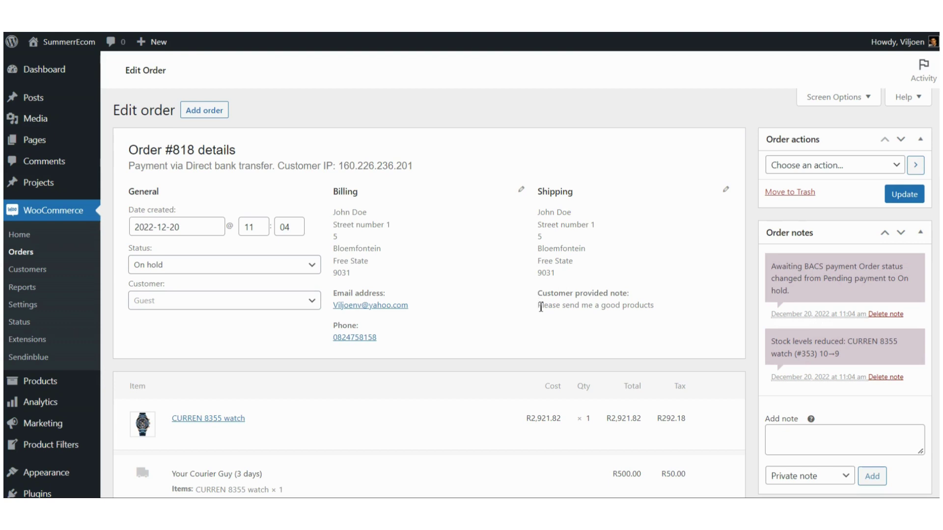
Step: Highlight the customer's note and scroll down to the order items
drag(541, 308, 657, 311)
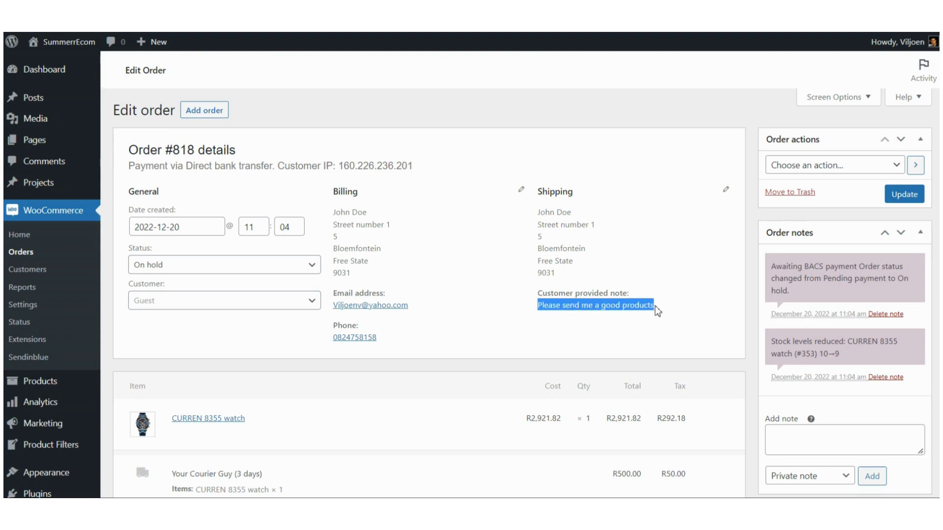
double_click(544, 308)
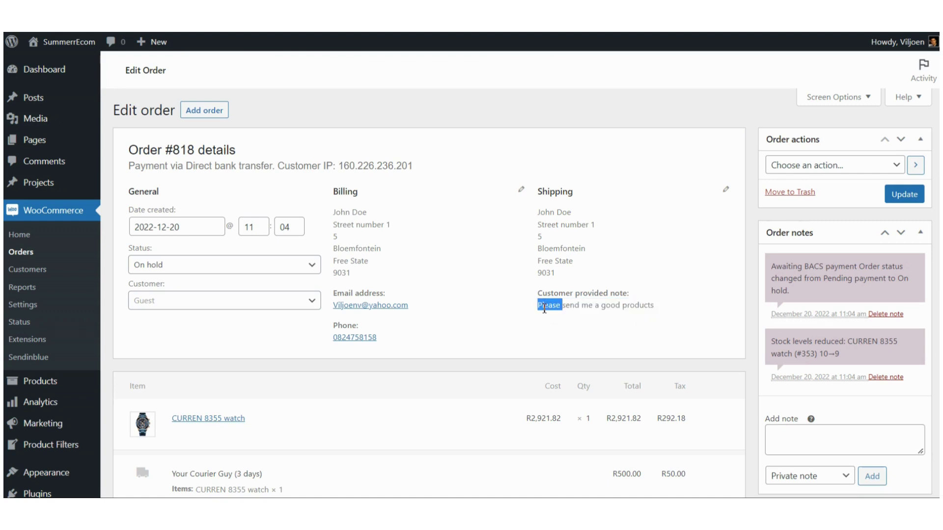
double_click(618, 308)
click(635, 307)
scroll(551, 302, down, 2)
scroll(551, 301, down, 4)
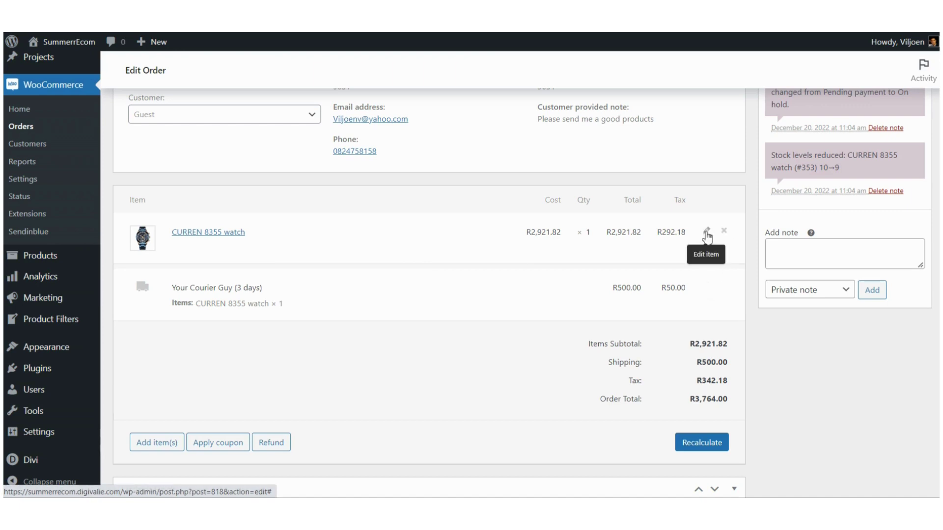
scroll(435, 305, down, 2)
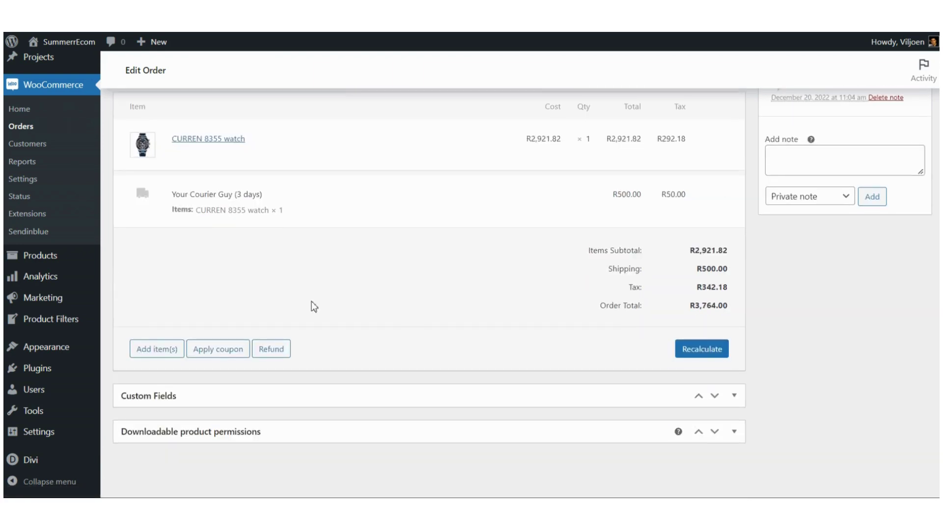
Step: Start adding items and a coupon, then cancel both without changes
click(157, 350)
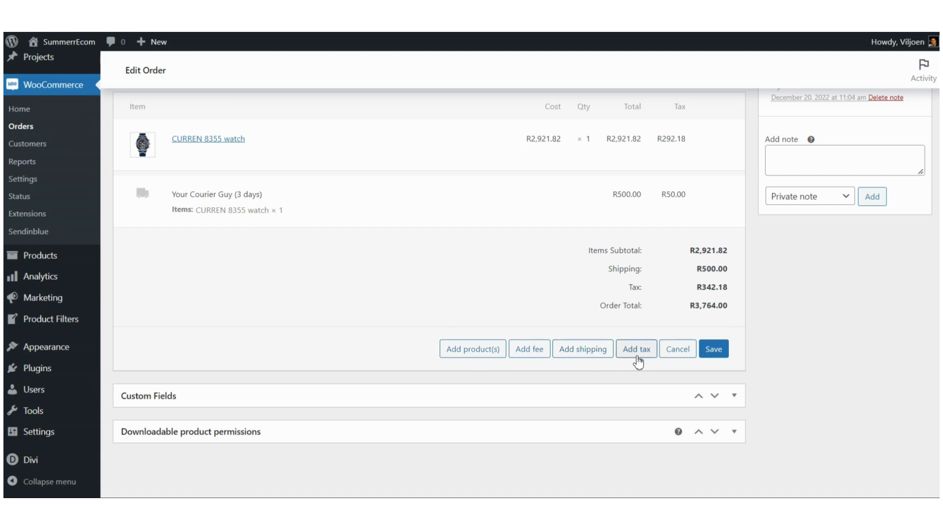
click(676, 354)
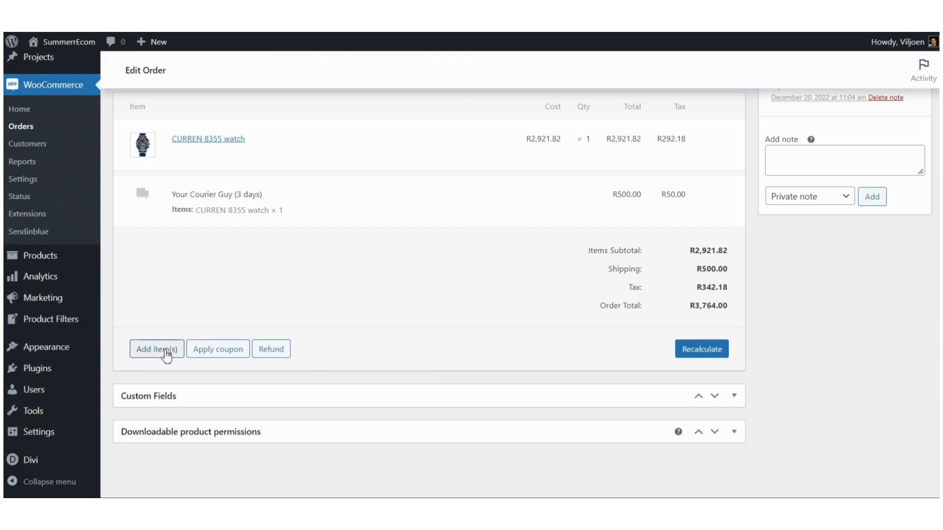
click(222, 355)
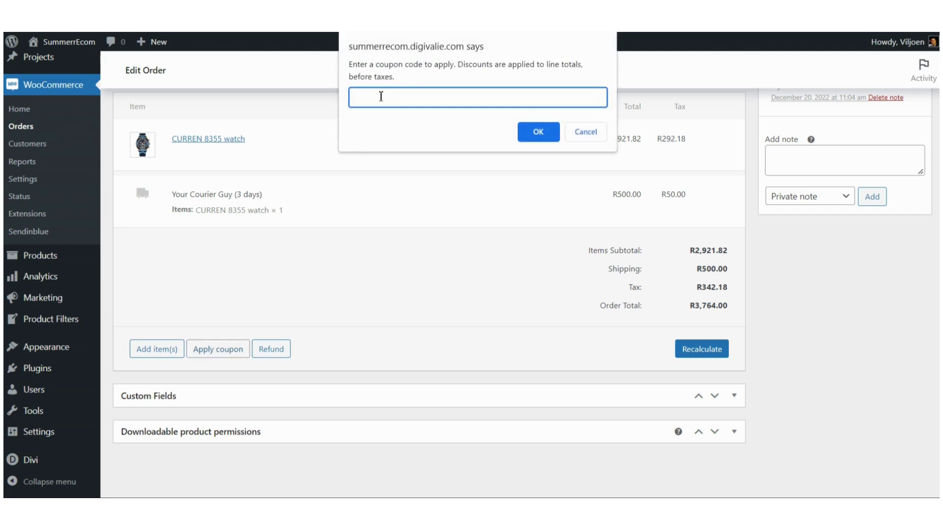
click(585, 137)
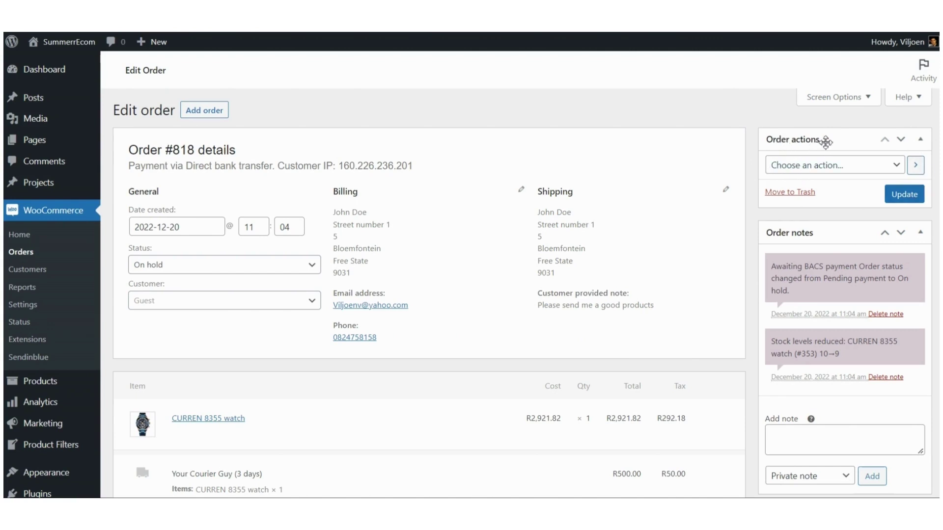
Step: Choose 'Email invoice / order details to customer' as the order action
click(897, 166)
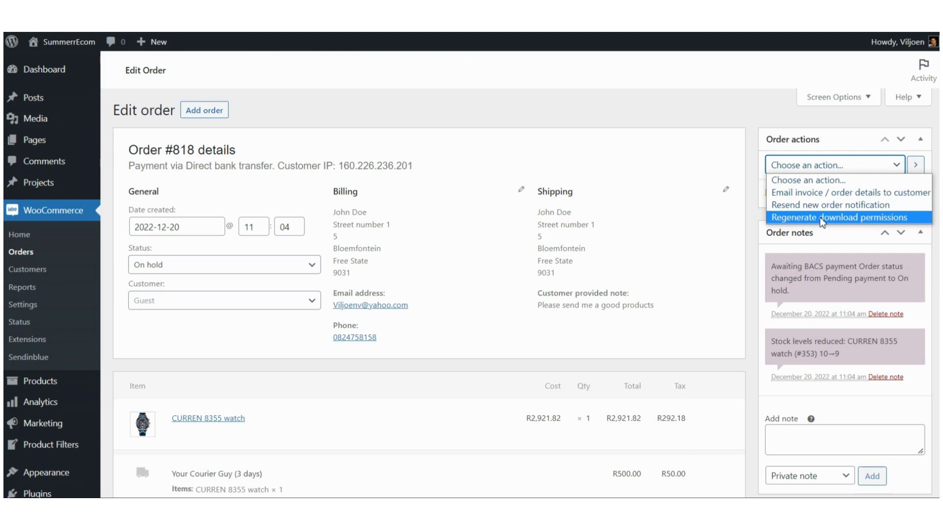
click(811, 194)
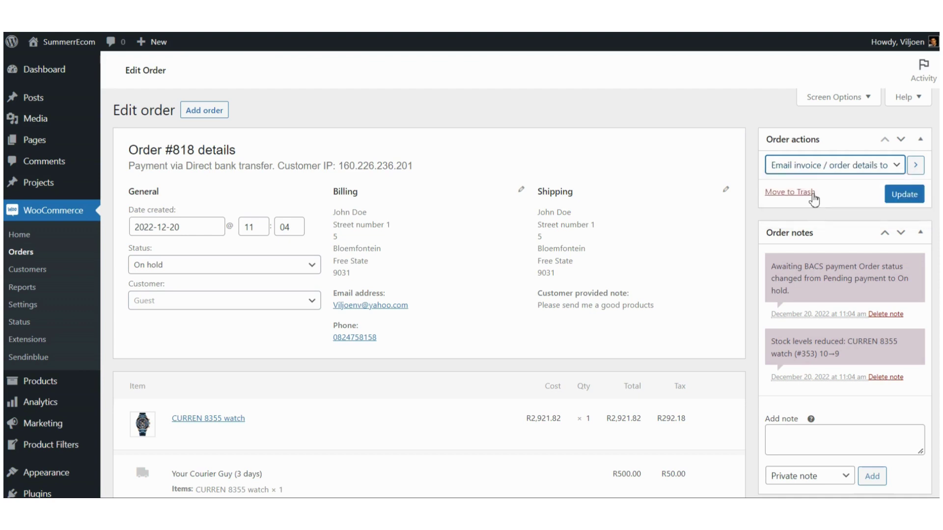
scroll(823, 214, down, 2)
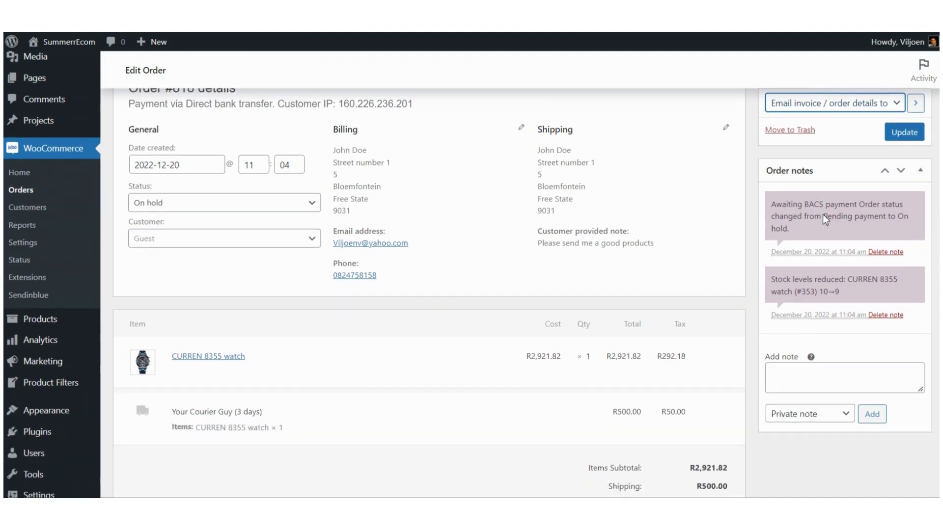
scroll(813, 160, down, 4)
scroll(807, 164, up, 4)
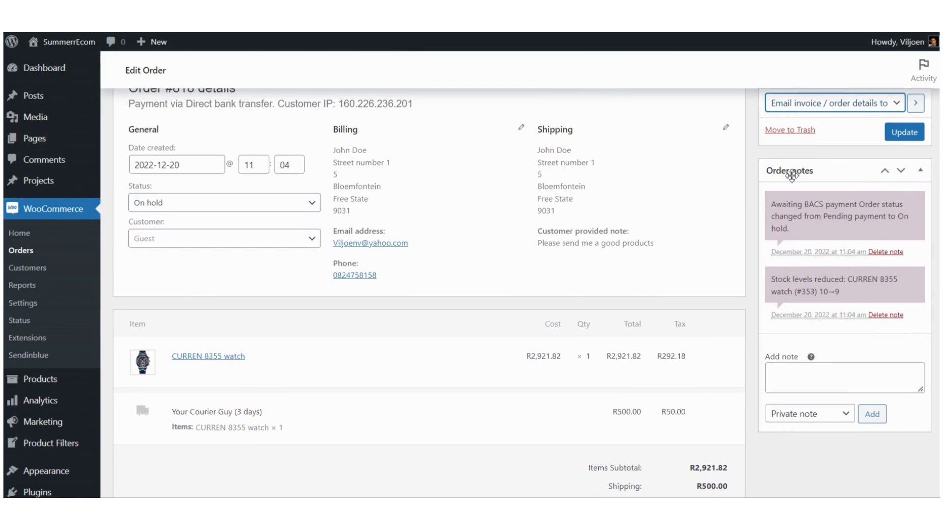
Step: Read through the order notes, highlighting the BACS note and the stock change 10→9
double_click(812, 207)
click(812, 209)
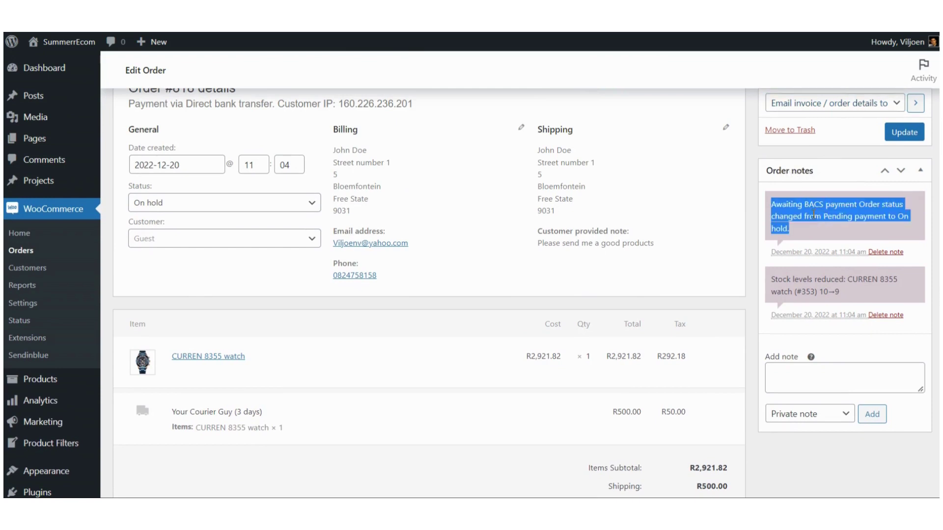
triple_click(820, 284)
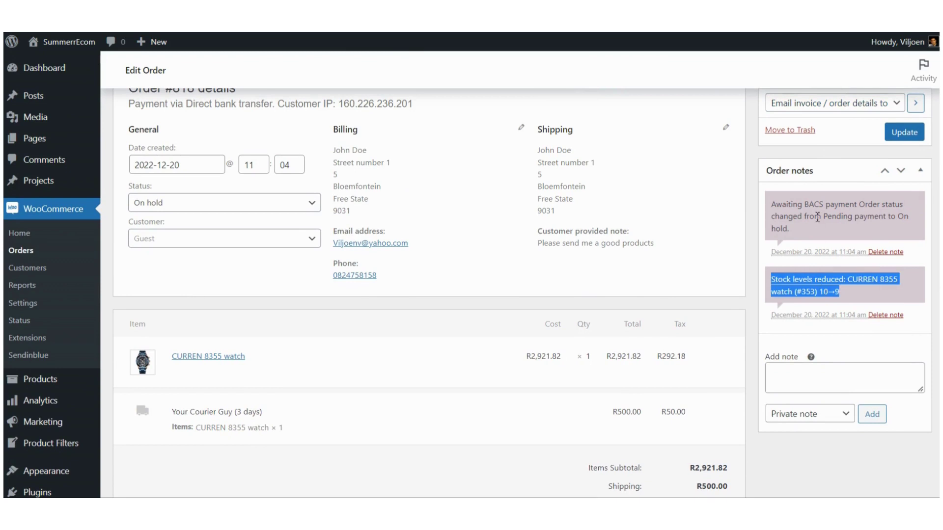
triple_click(781, 288)
click(824, 294)
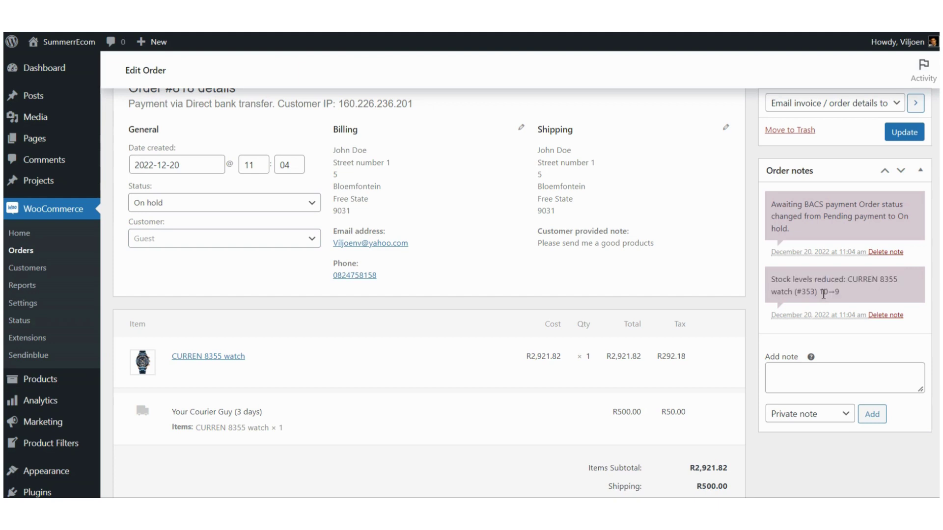
drag(822, 294, 841, 293)
triple_click(787, 206)
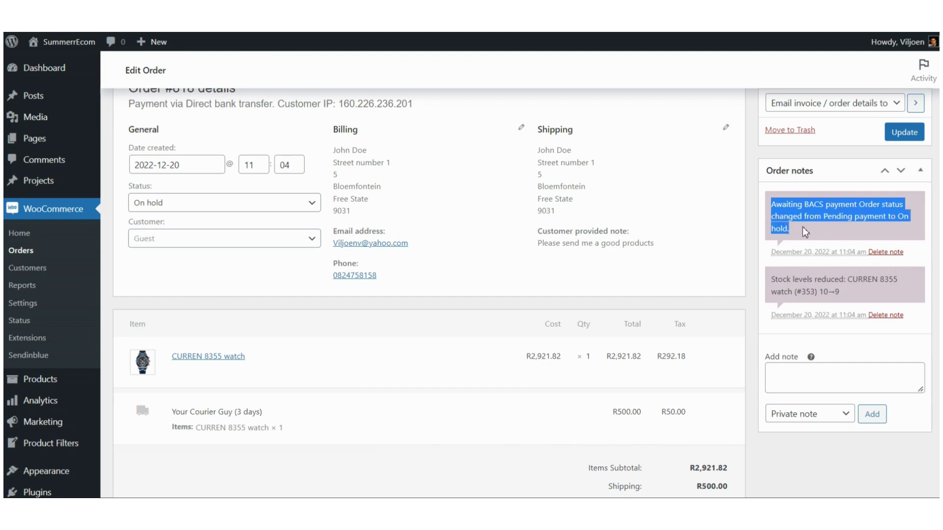
click(805, 227)
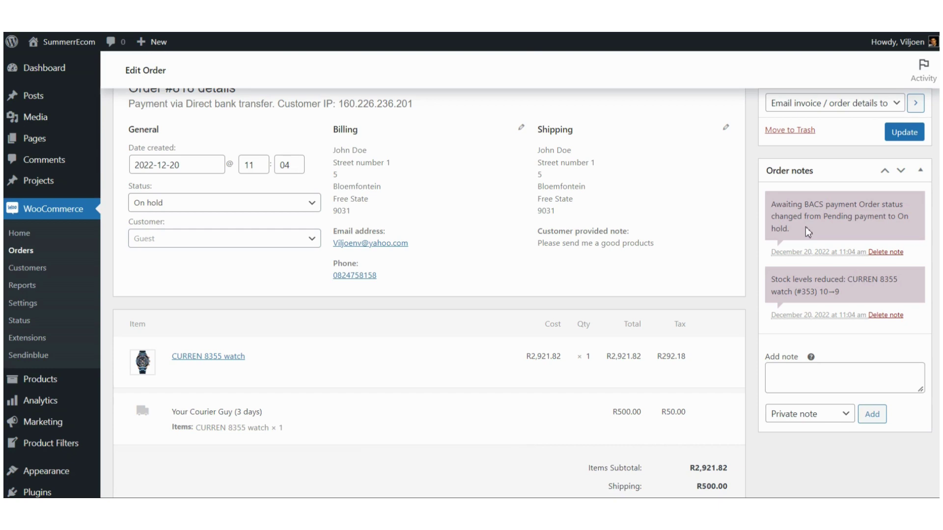
scroll(805, 227, down, 2)
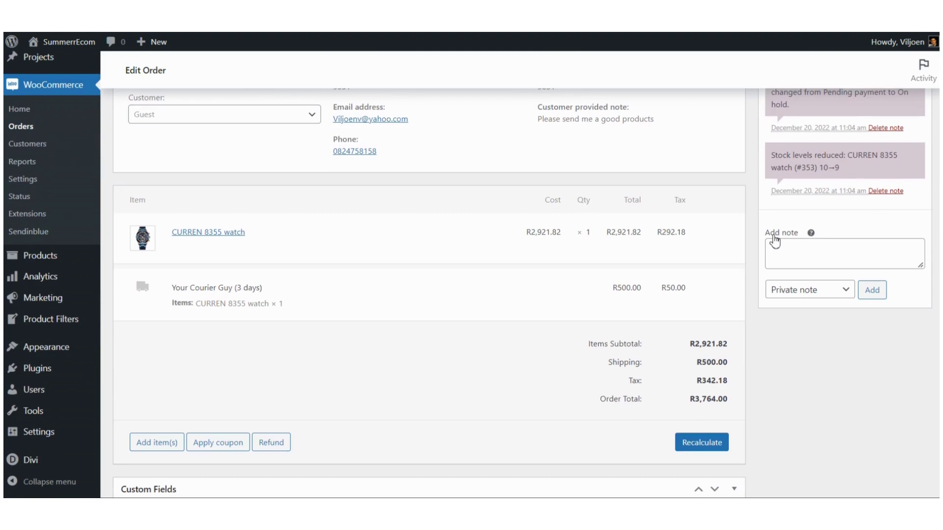
Step: Add the customer note 'We are awaiting your payment' to Order #818
mouse_move(810, 235)
click(849, 295)
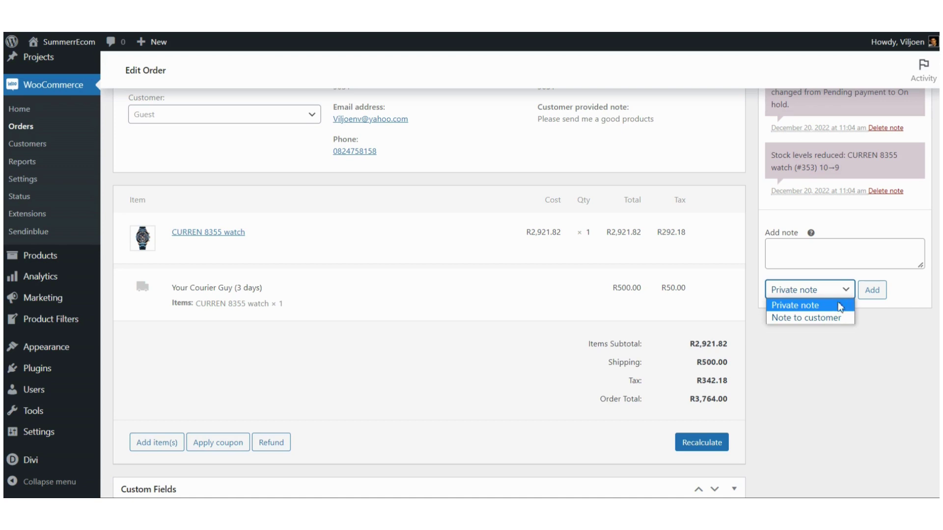
click(793, 318)
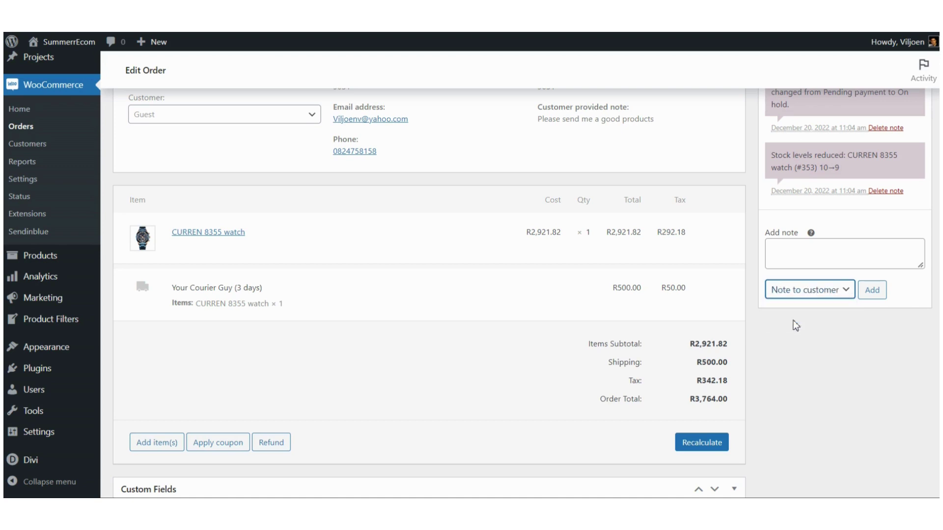
click(796, 254)
text(We)
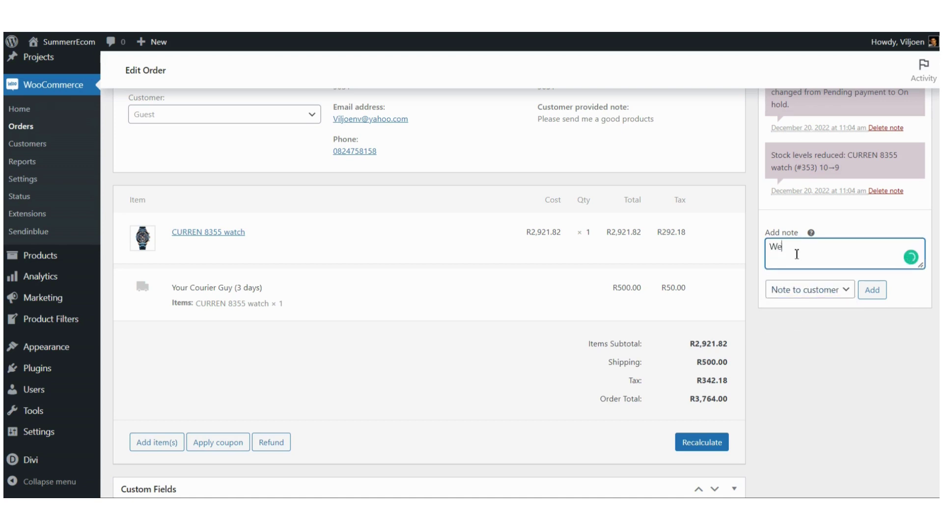
text( are awaiting your payment)
click(872, 291)
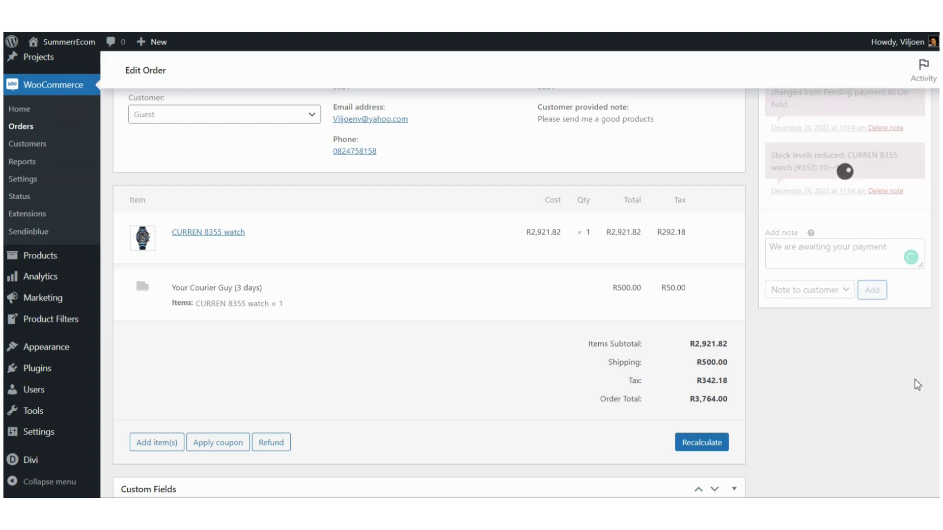
scroll(899, 372, up, 1)
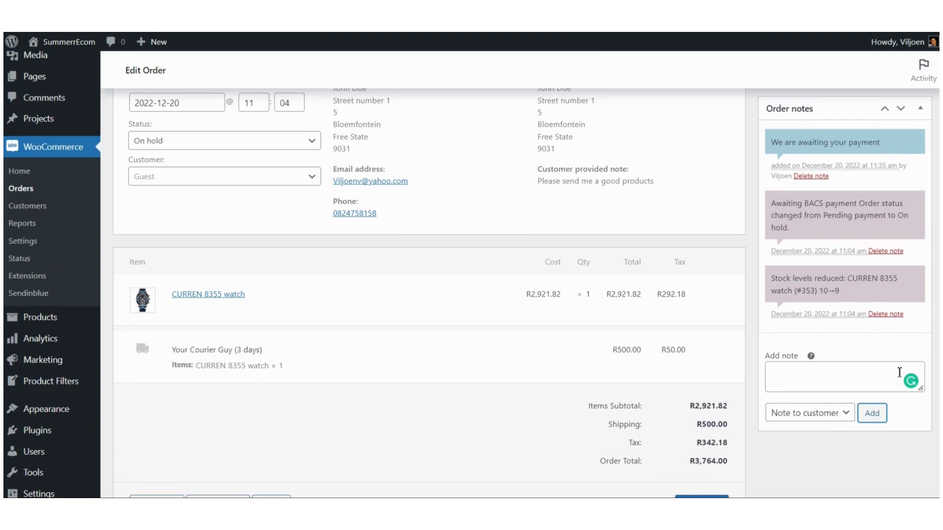
scroll(899, 373, up, 1)
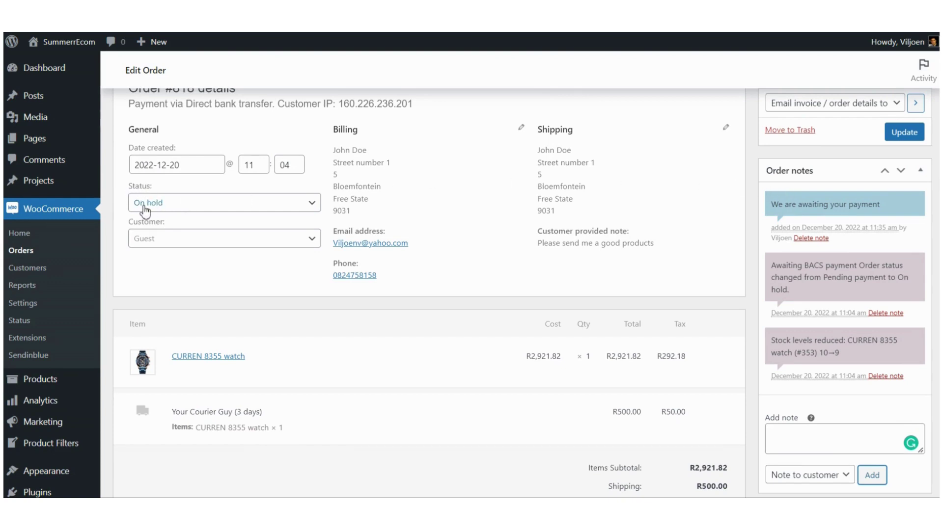
Step: Set Order #818 to Processing and update it, emailing the order details to the customer
click(309, 211)
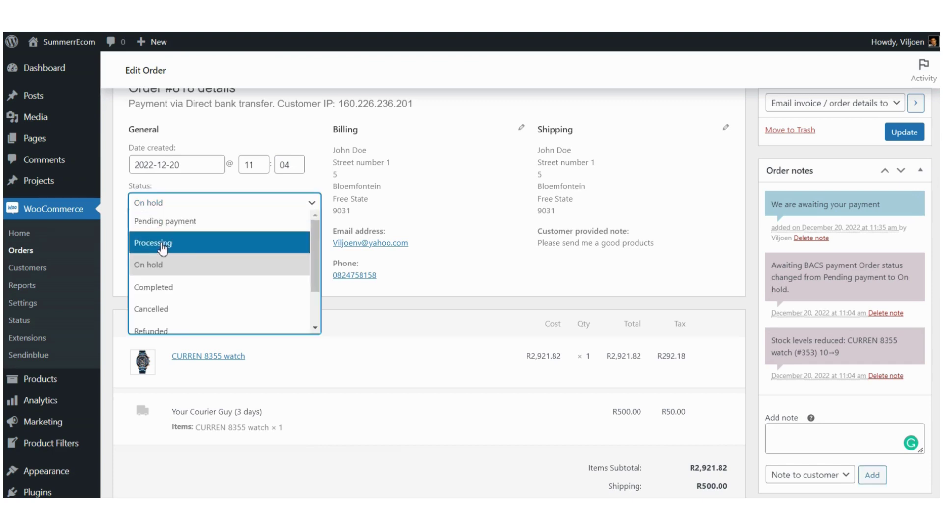
click(162, 250)
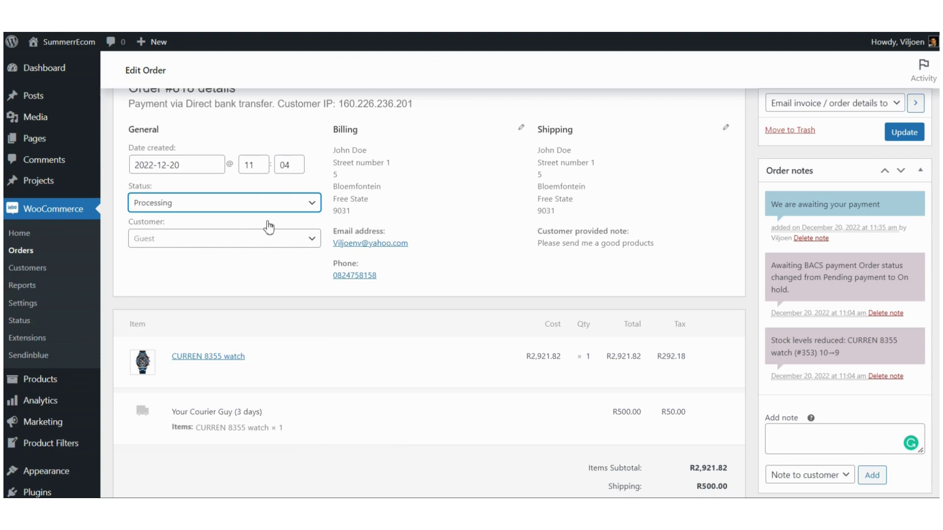
click(904, 133)
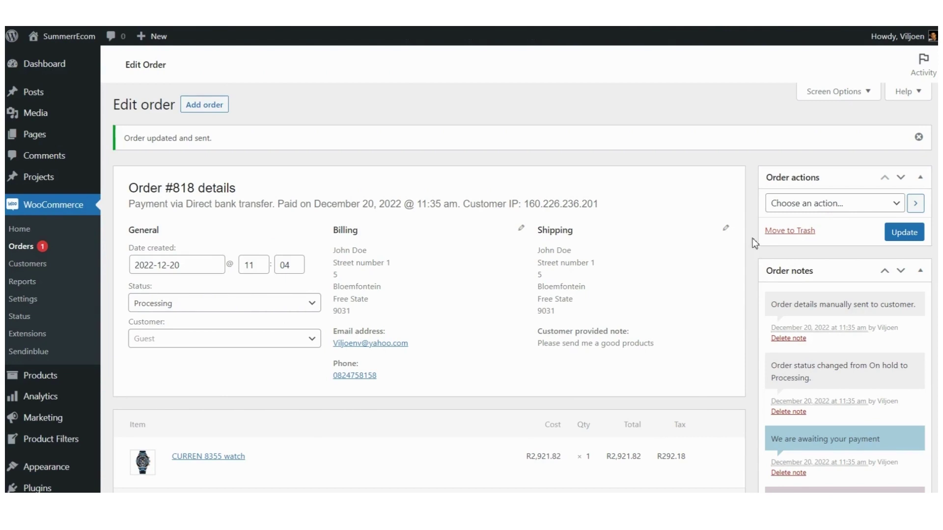
scroll(805, 274, down, 1)
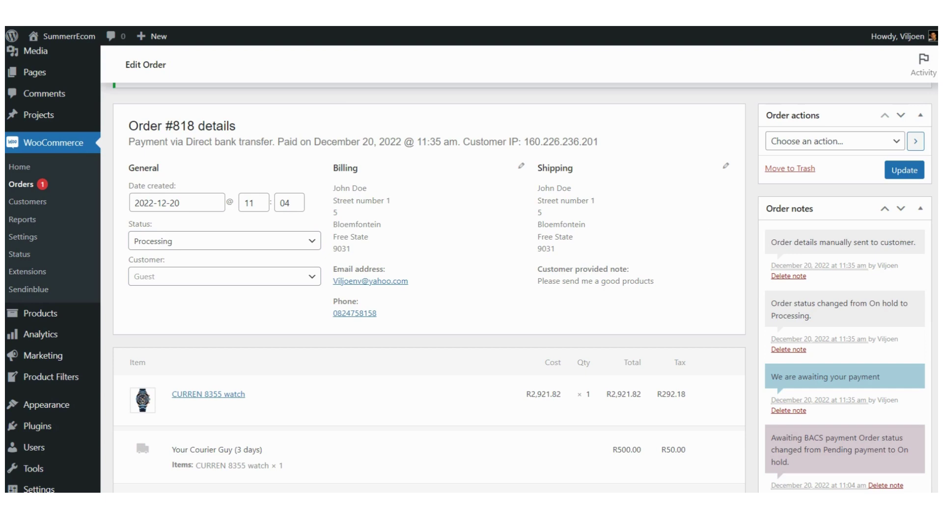
key(ctrl+Tab)
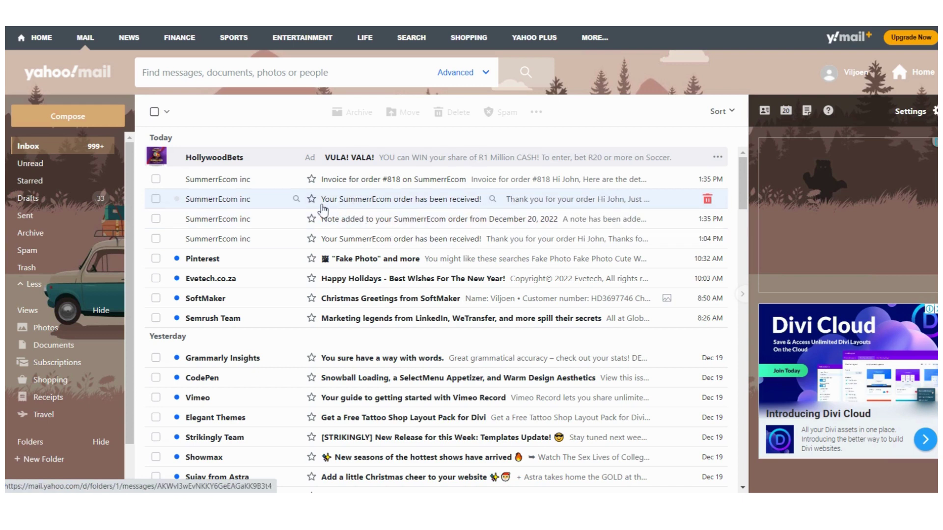
click(410, 207)
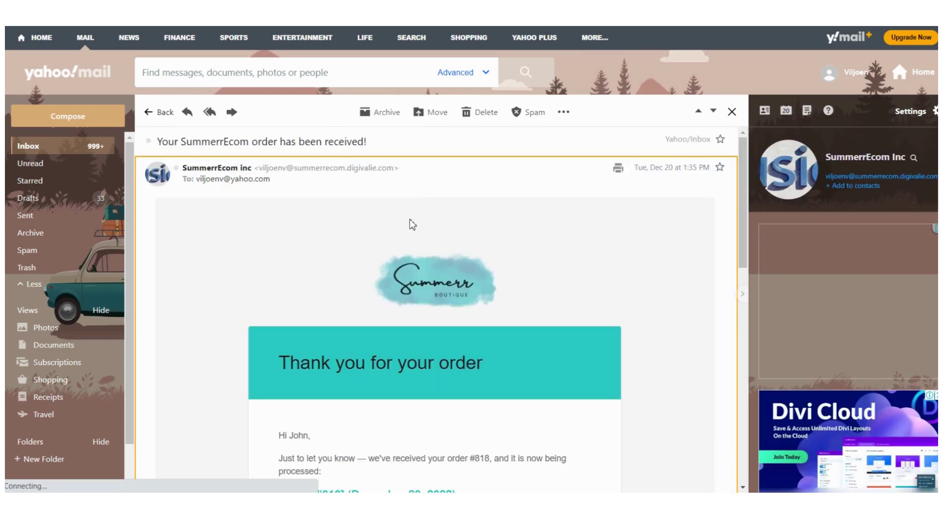
scroll(411, 222, down, 3)
scroll(410, 223, down, 2)
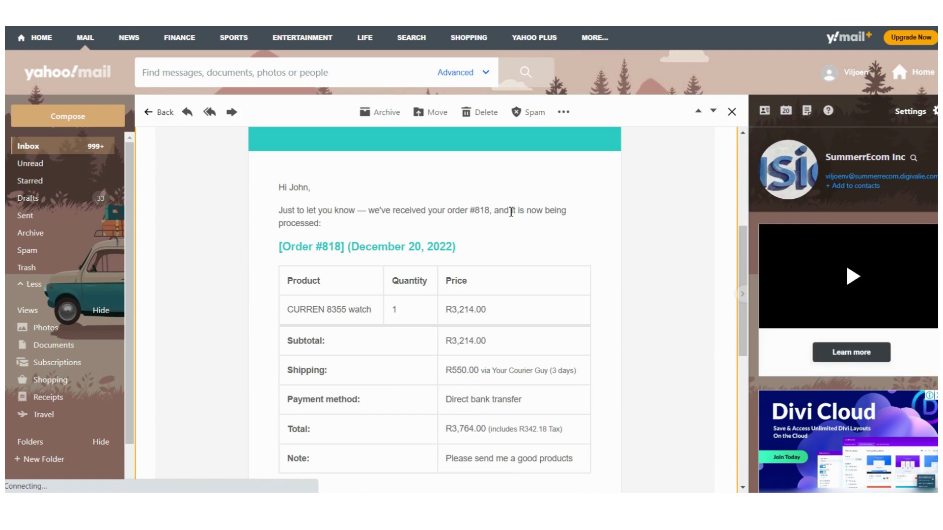
drag(490, 211, 470, 210)
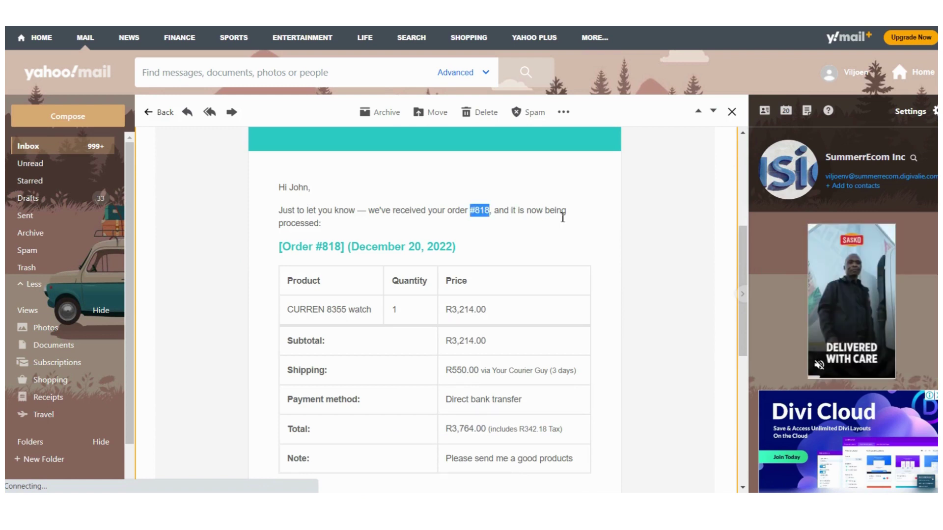
click(308, 225)
scroll(369, 223, down, 3)
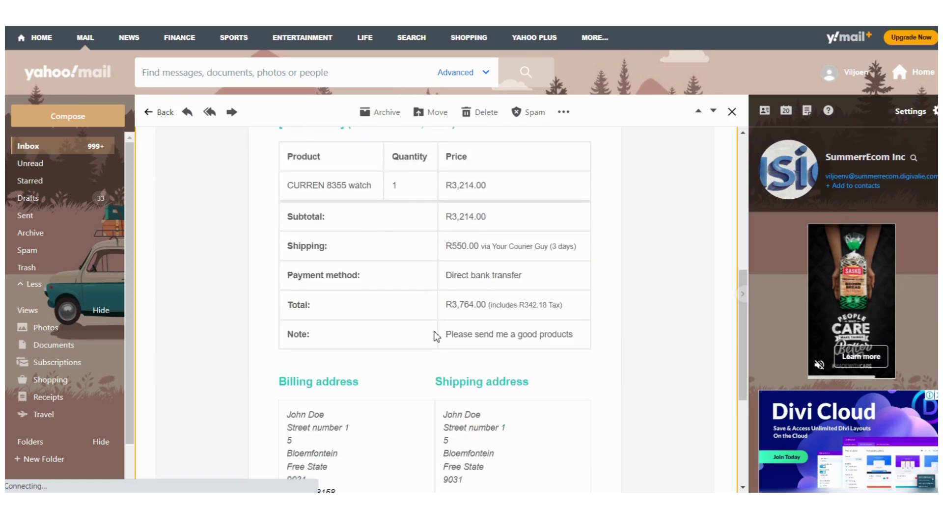
scroll(412, 315, down, 4)
scroll(413, 316, down, 1)
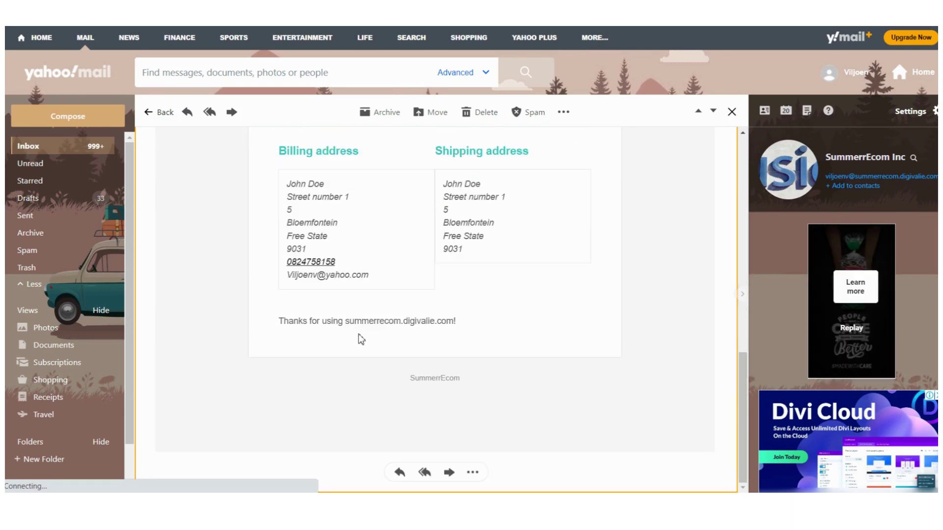
scroll(361, 339, up, 10)
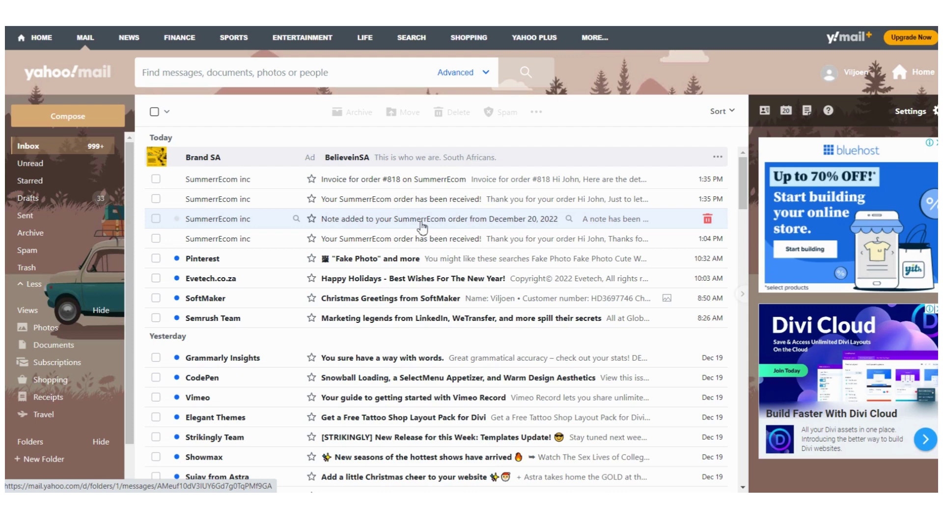
click(420, 222)
scroll(408, 268, down, 1)
scroll(409, 268, down, 1)
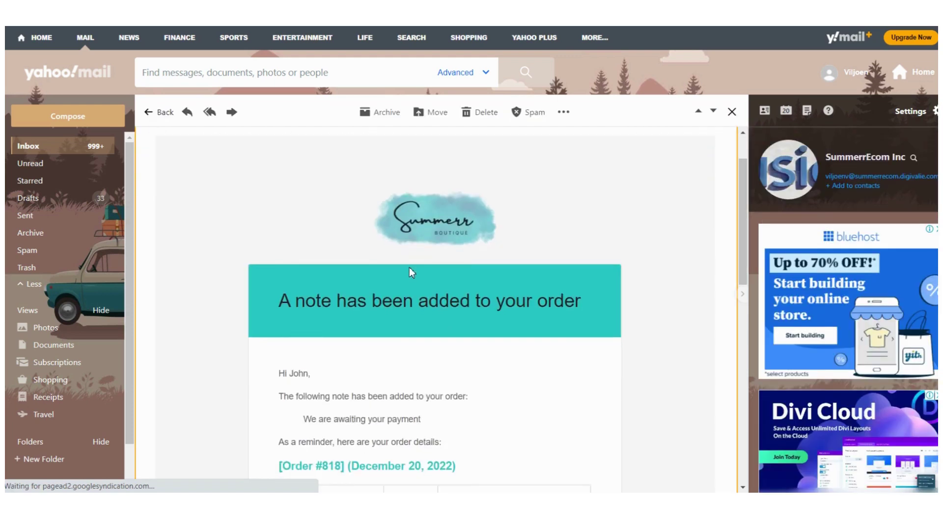
scroll(408, 267, down, 3)
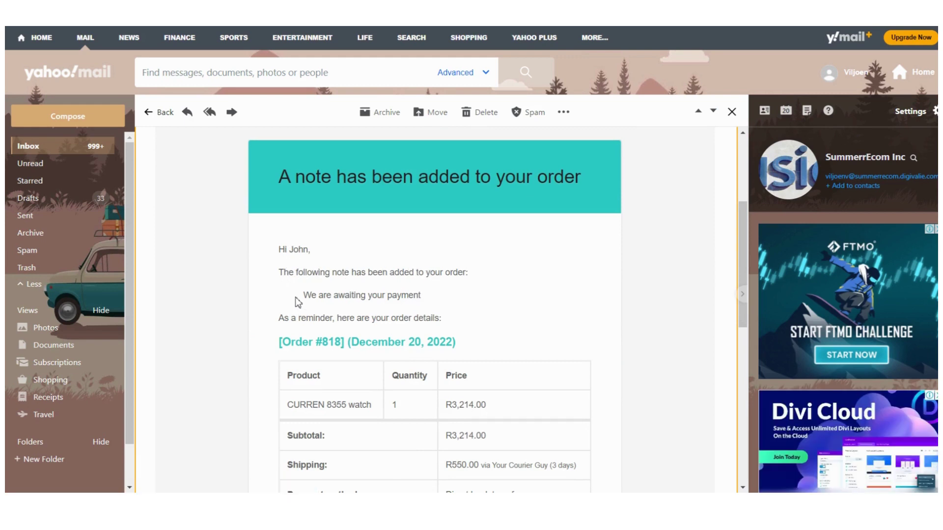
drag(307, 296, 442, 301)
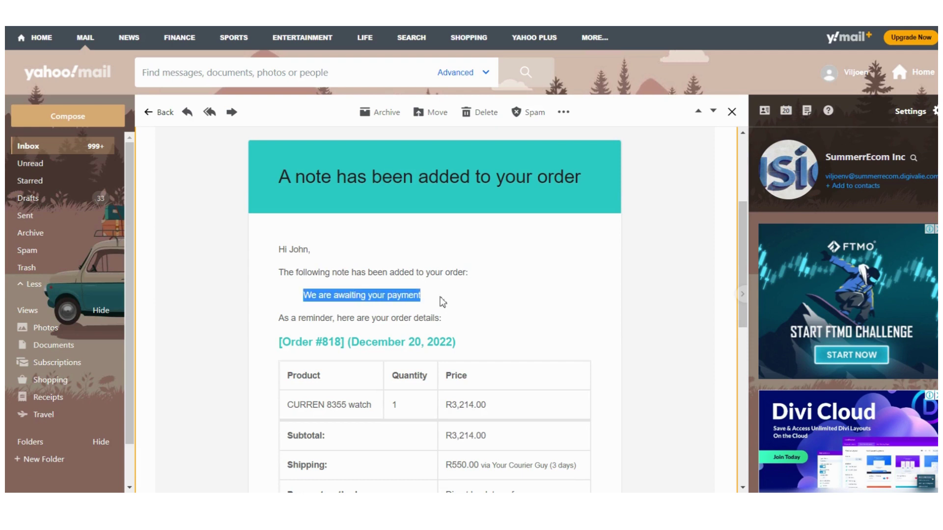
click(371, 278)
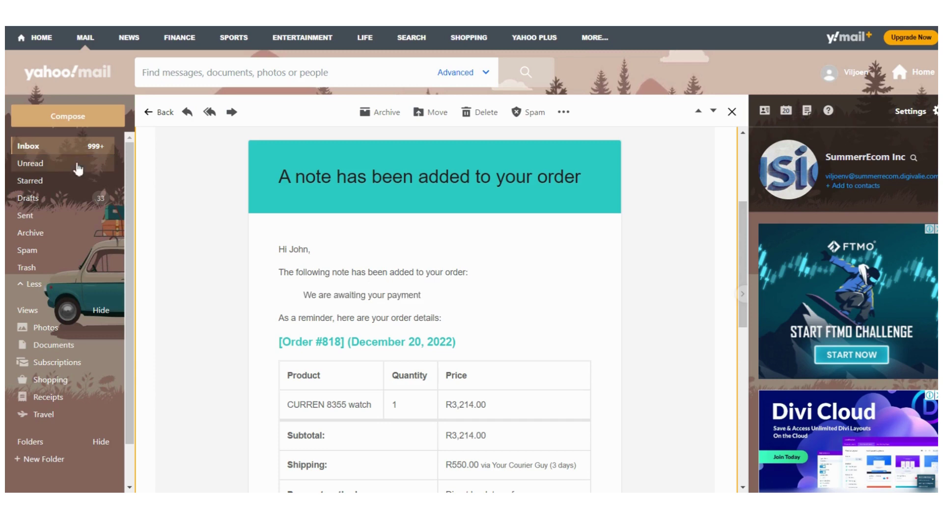
click(34, 147)
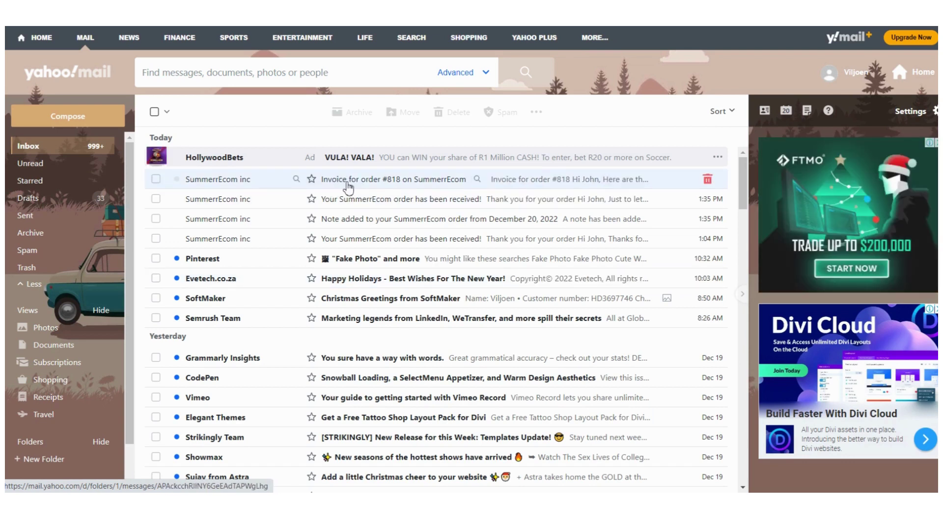
Step: Open the 'Invoice for order' email and scroll through its contents
click(395, 182)
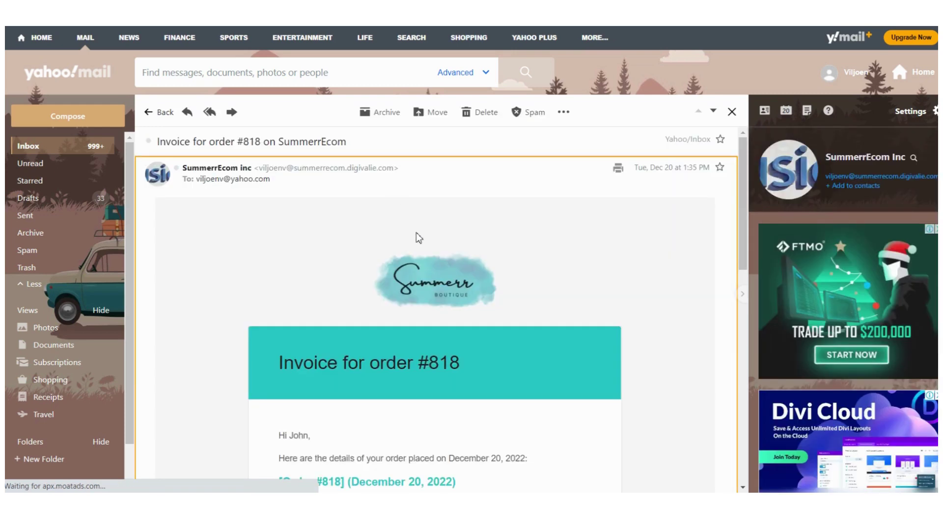
scroll(416, 234, down, 5)
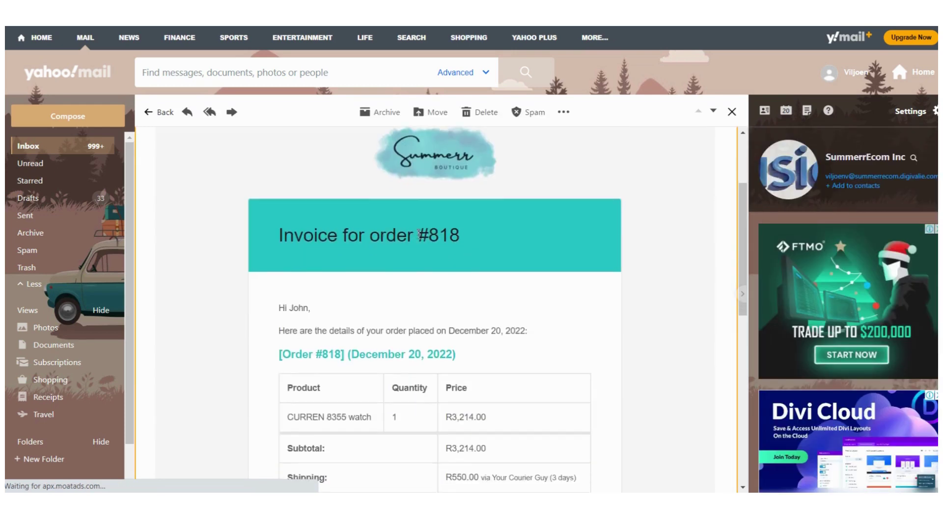
scroll(418, 238, down, 4)
scroll(419, 239, up, 2)
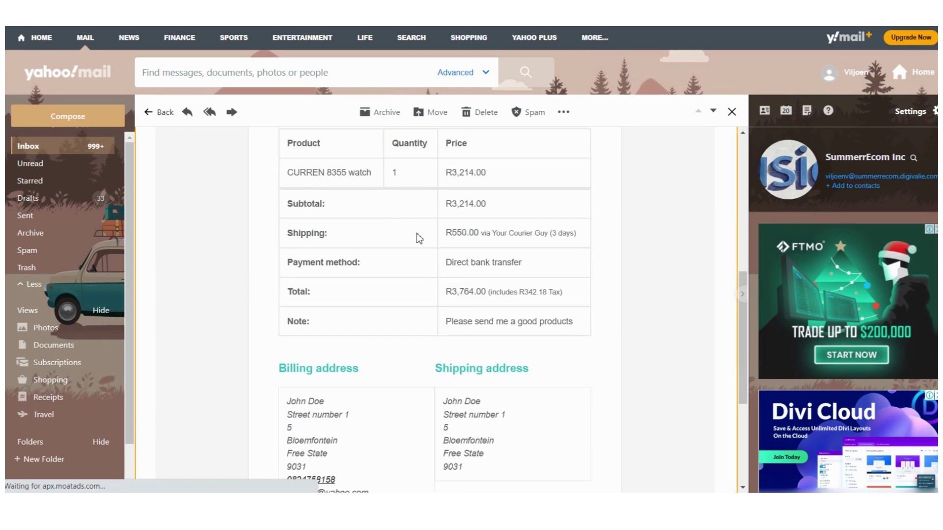
scroll(419, 238, down, 2)
scroll(419, 238, up, 7)
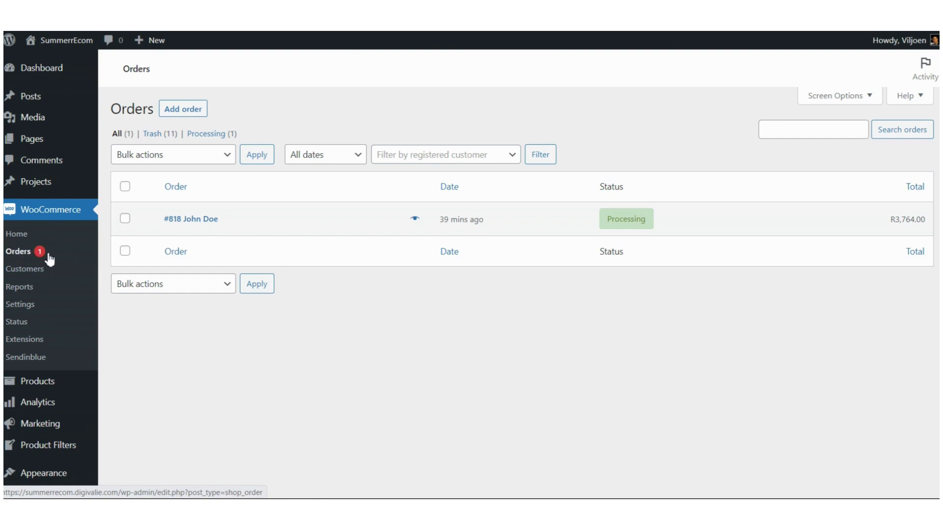
Step: Open Order #818, change its status to Completed and save it
click(198, 225)
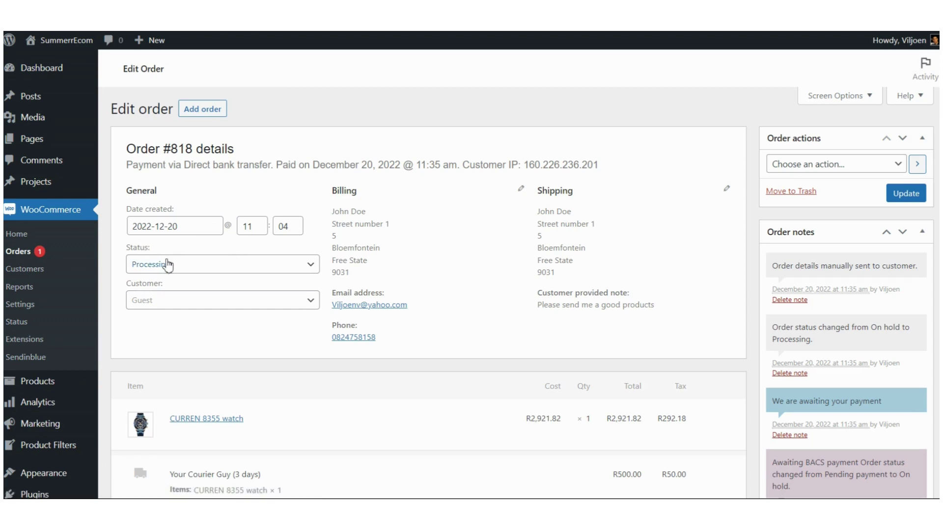
click(209, 273)
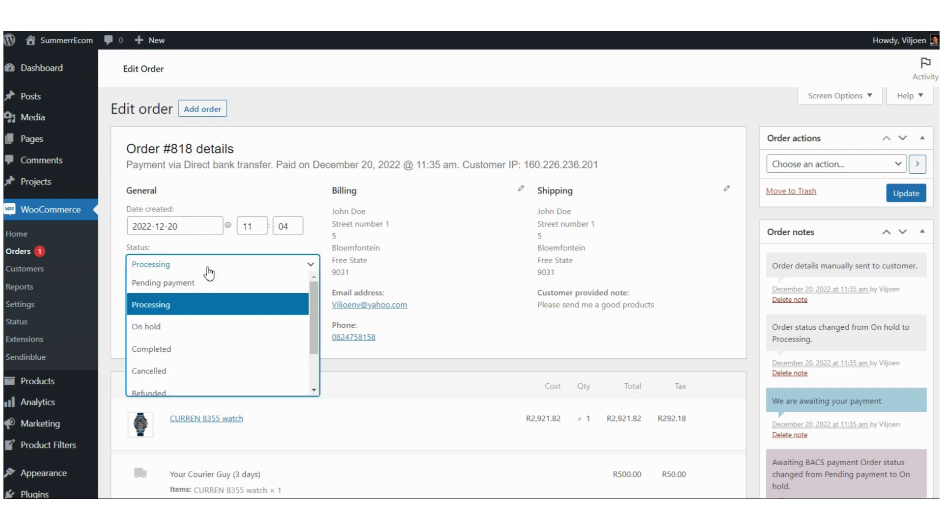
click(165, 350)
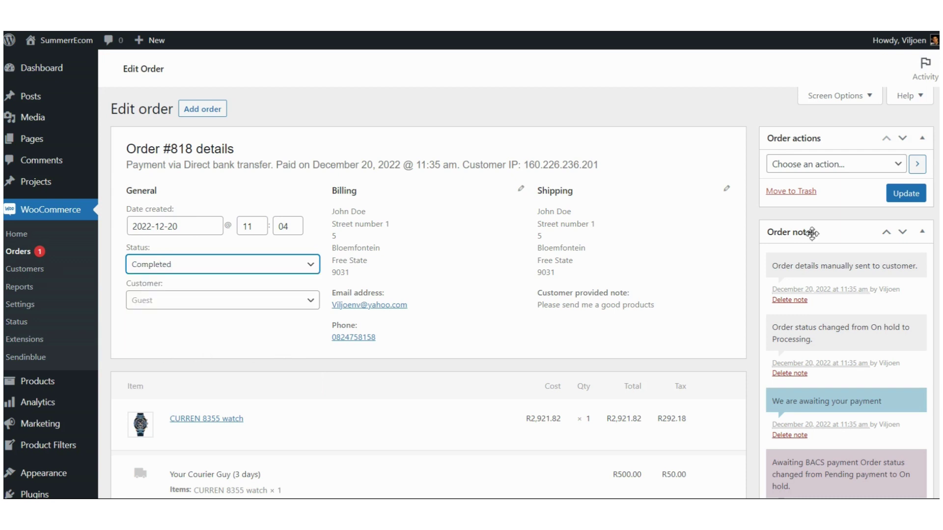
click(906, 194)
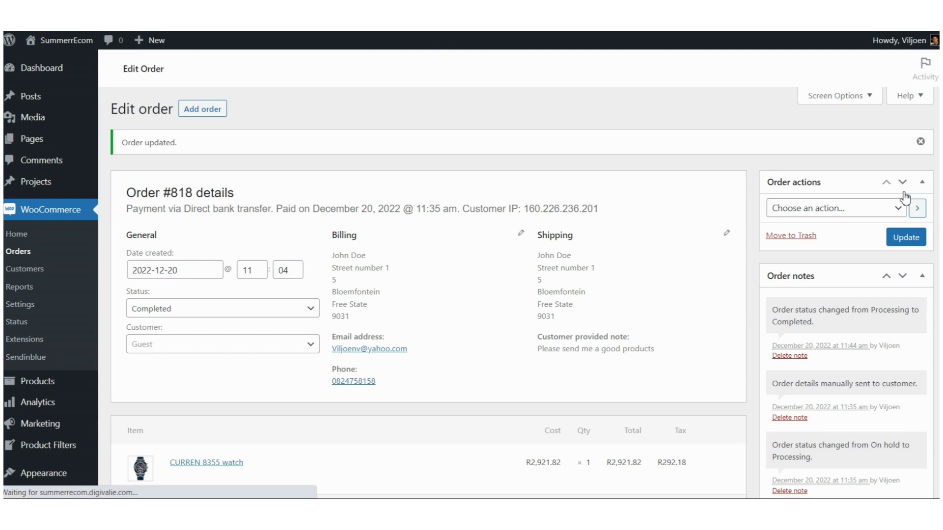
scroll(759, 219, down, 3)
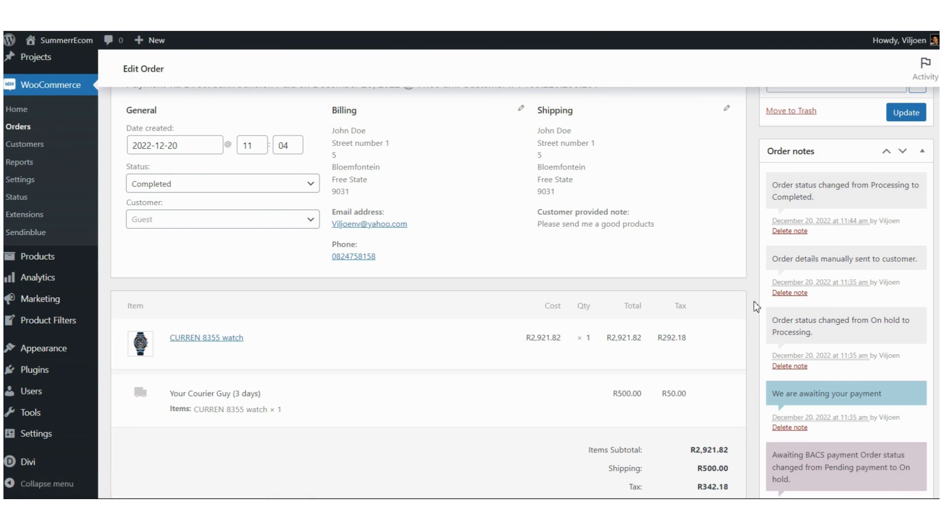
scroll(754, 302, up, 3)
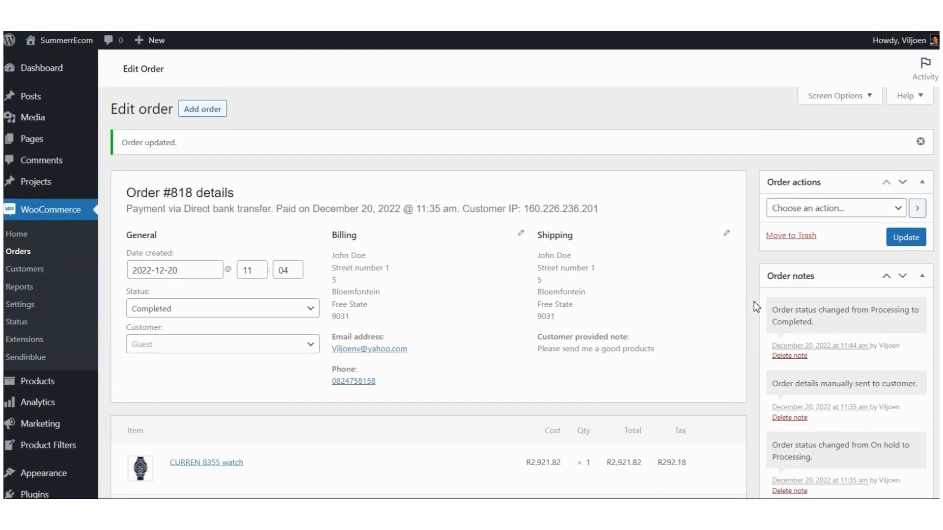
Step: Read through the CURREN 8355 watch order confirmation email in Yahoo Mail
click(18, 251)
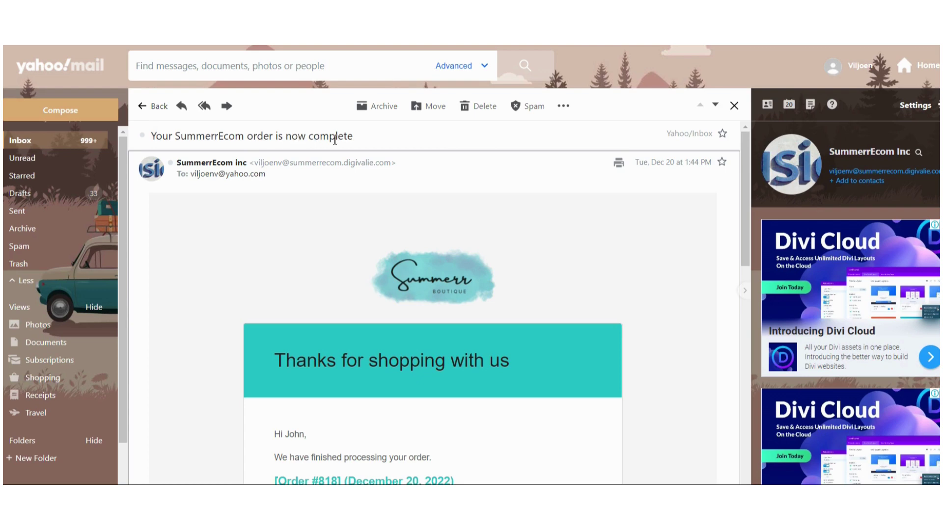
scroll(311, 298, down, 6)
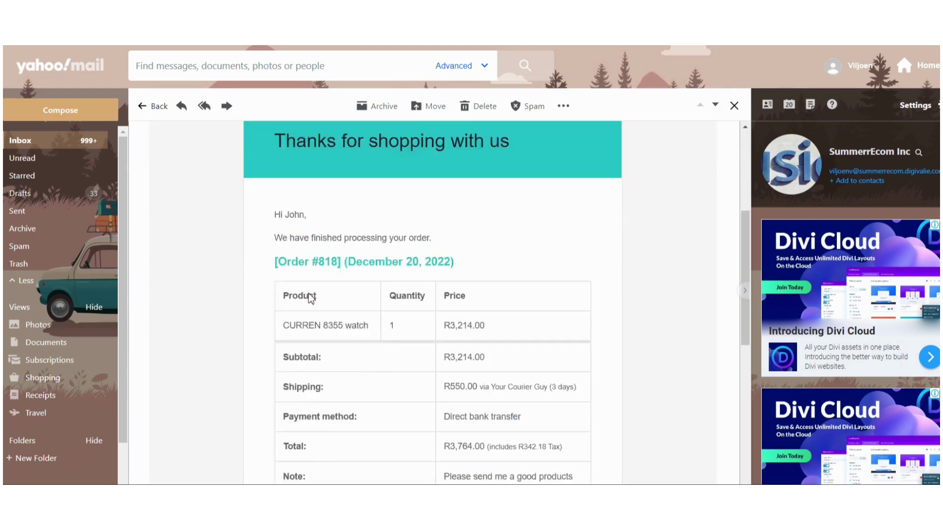
scroll(312, 222, up, 4)
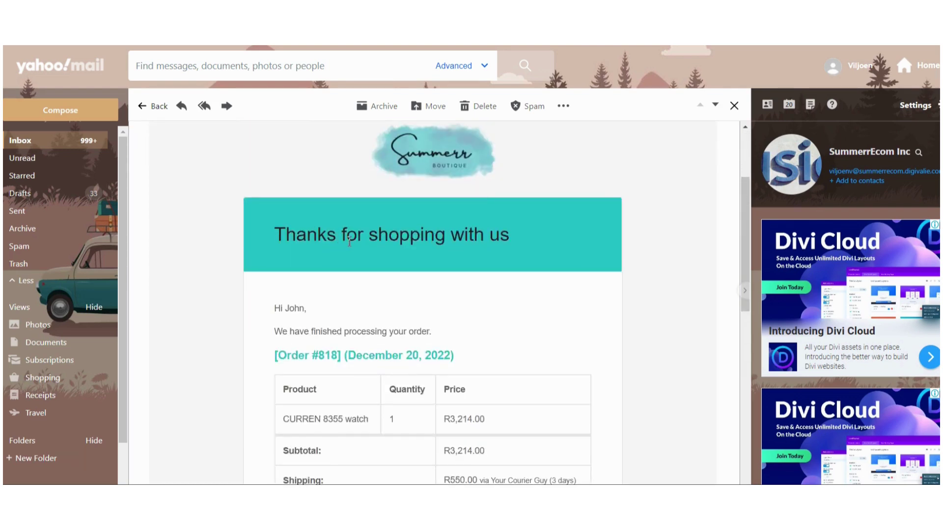
scroll(324, 290, down, 1)
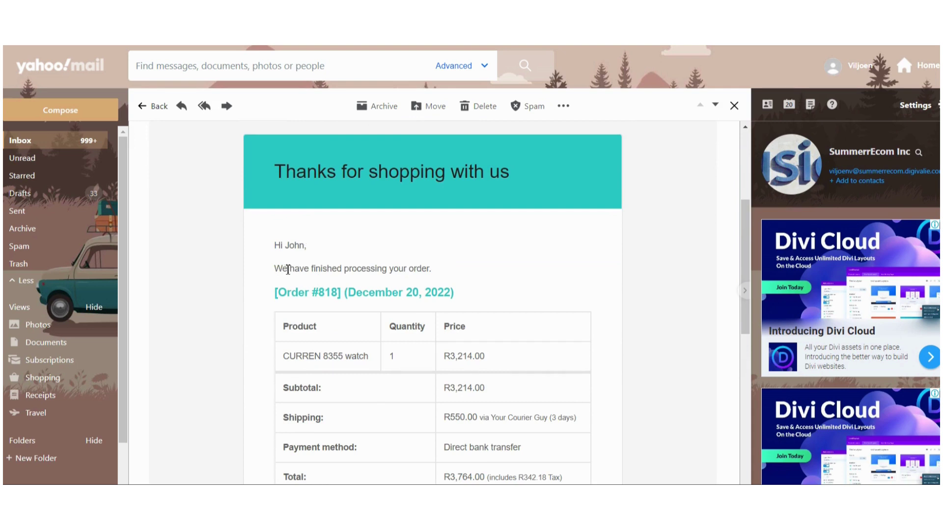
scroll(432, 271, down, 1)
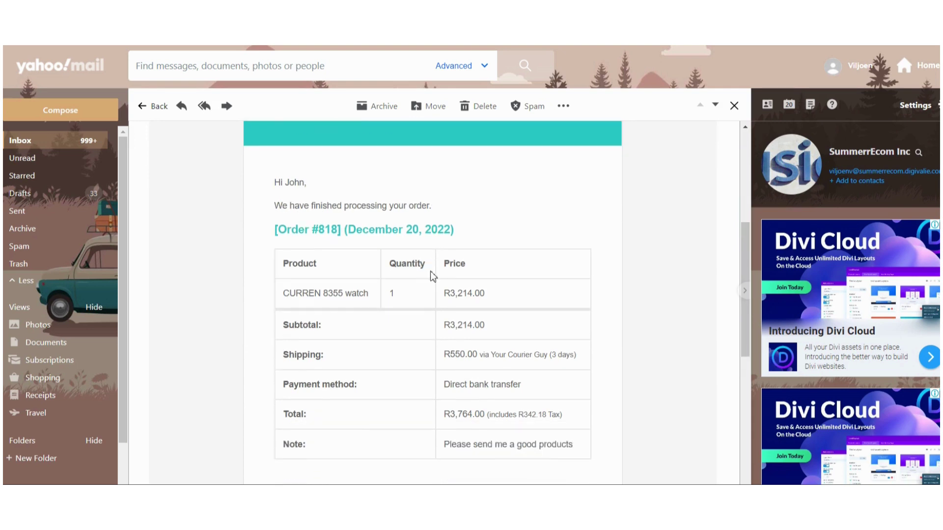
scroll(369, 278, down, 1)
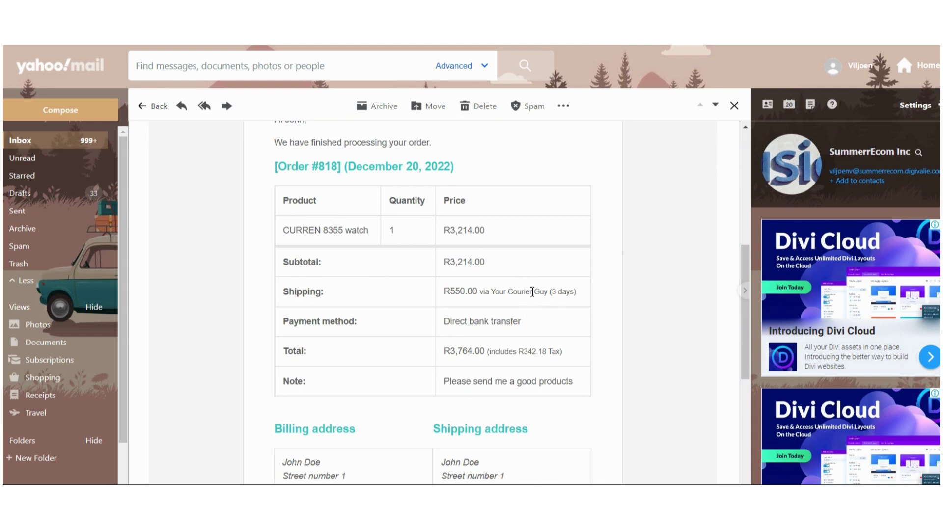
scroll(461, 303, down, 2)
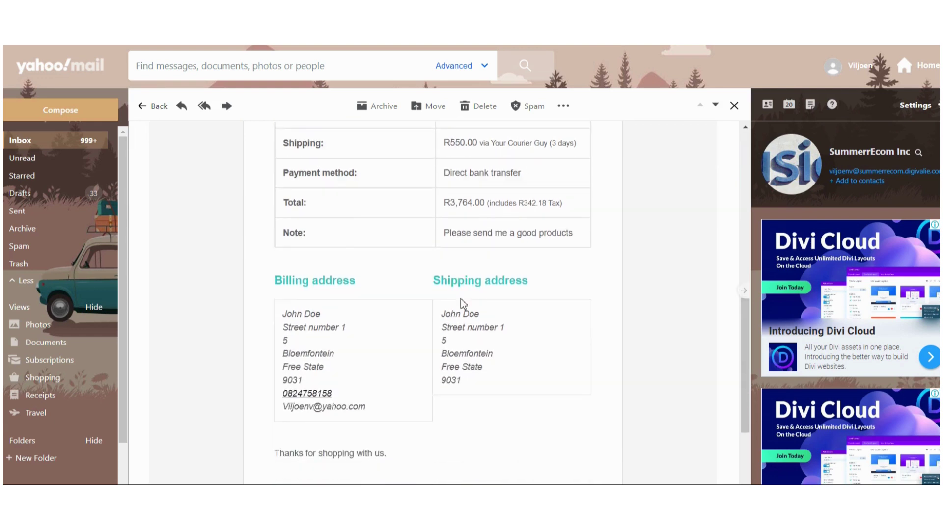
scroll(423, 284, down, 1)
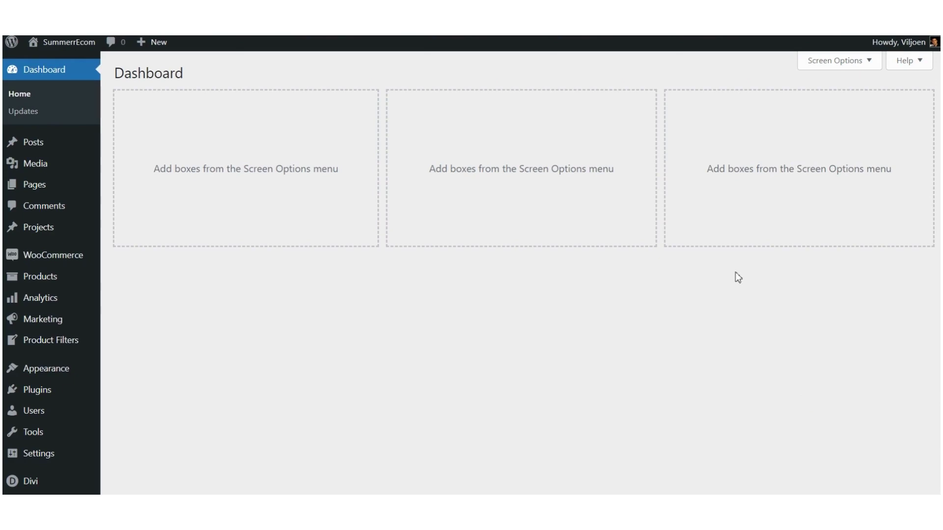
Step: Open the Analytics Stock report and filter it to In stock products only
mouse_move(46, 175)
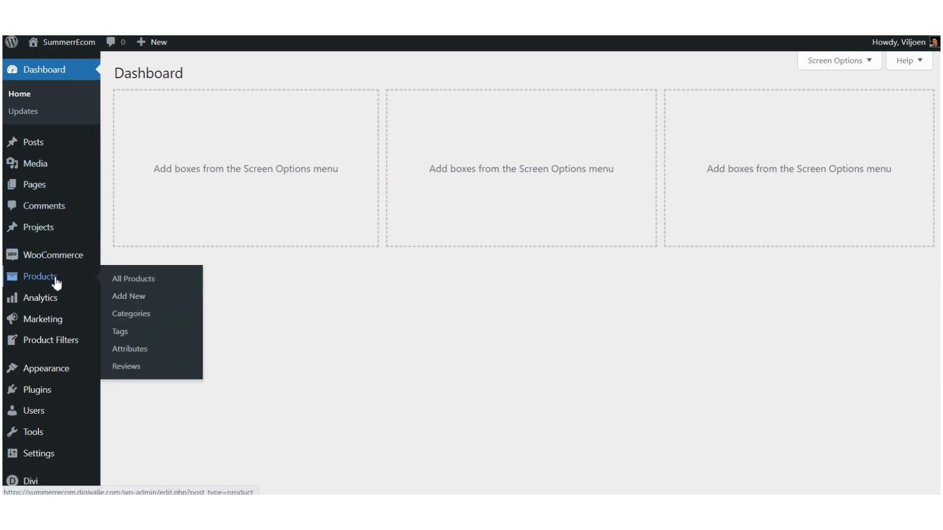
mouse_move(34, 304)
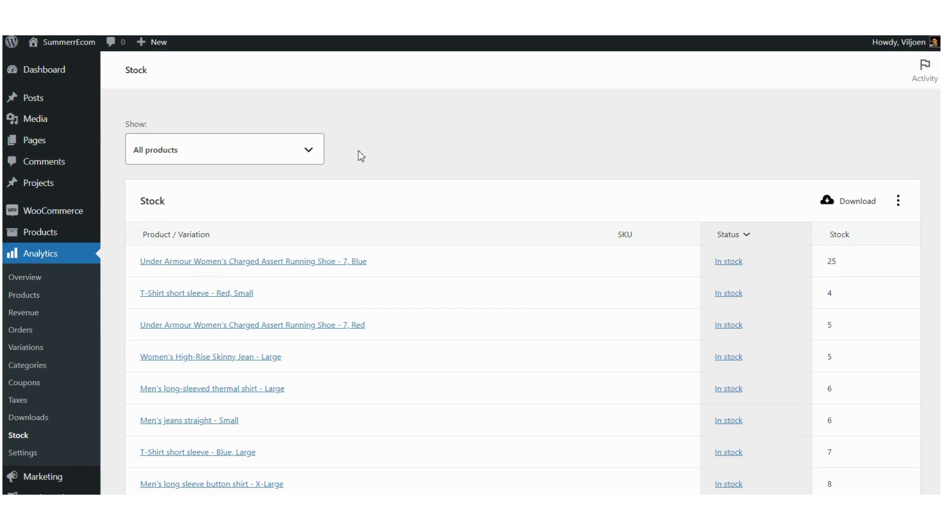
click(316, 152)
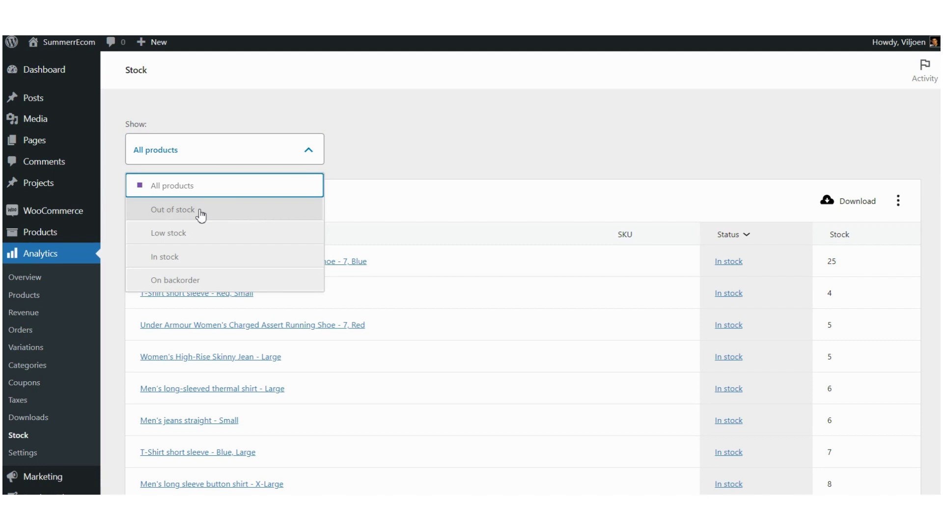
click(172, 260)
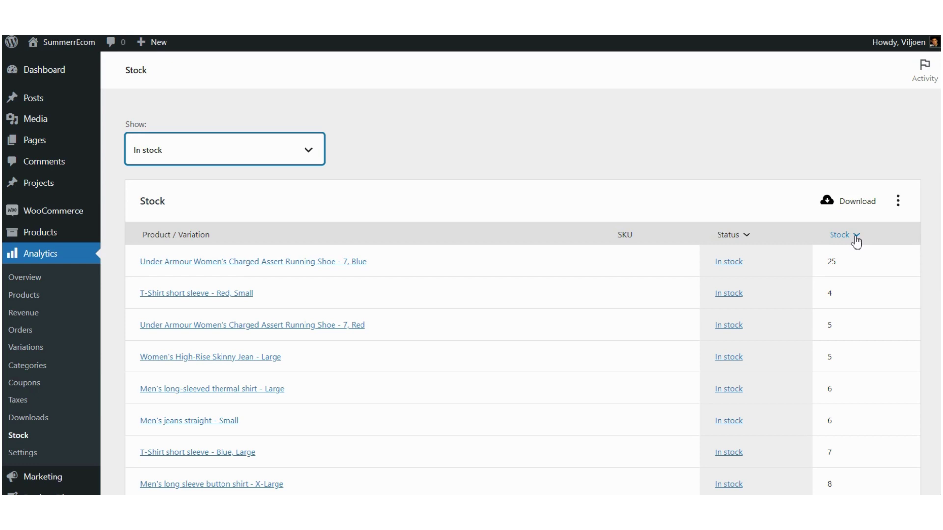
Step: Sort the in-stock report by stock quantity and find the CURREN 8355 watch at 9 units
click(855, 240)
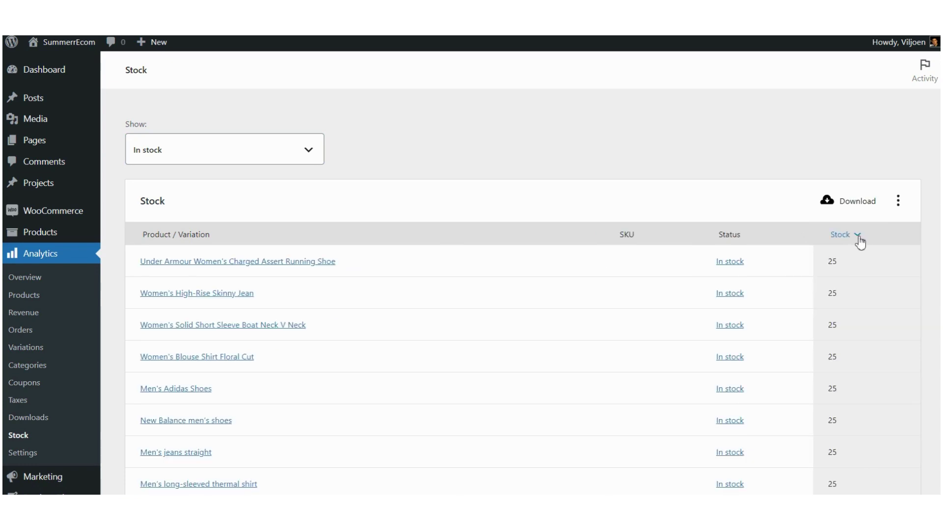
click(858, 237)
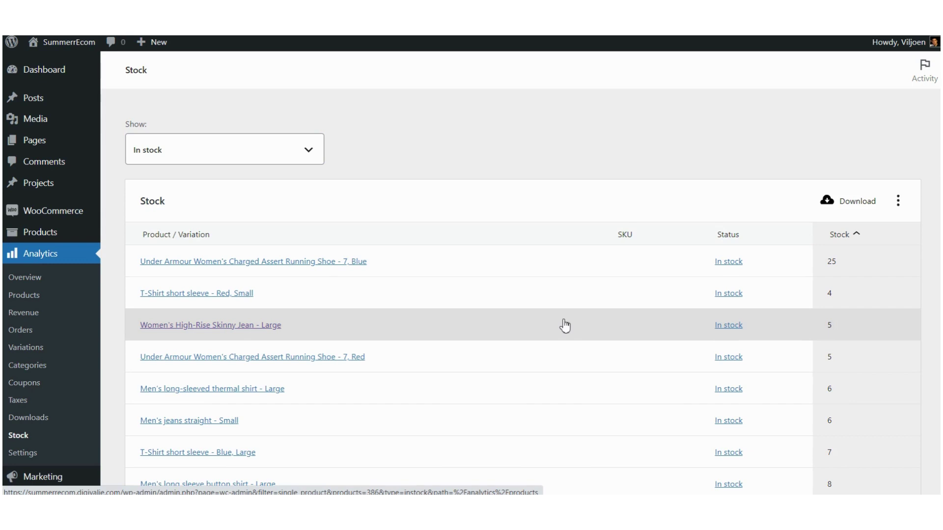
scroll(565, 326, down, 1)
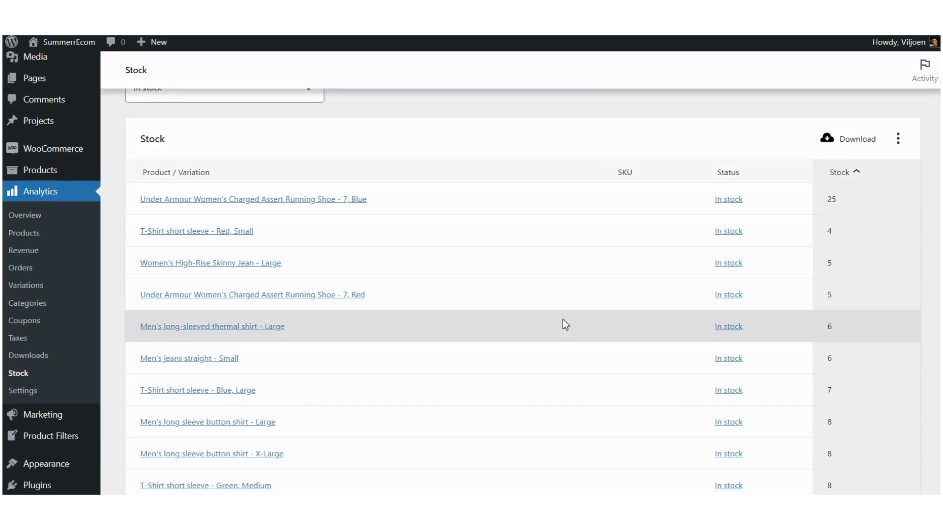
scroll(565, 325, down, 4)
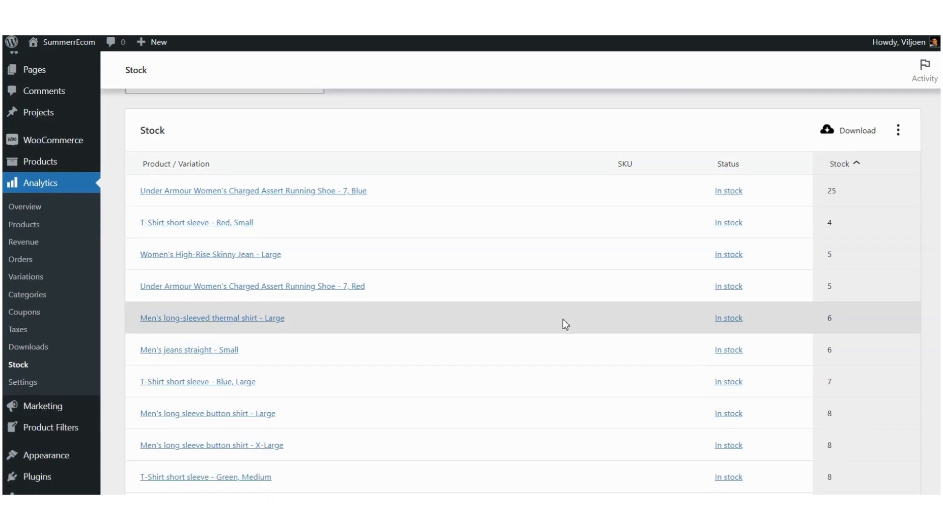
scroll(565, 324, down, 1)
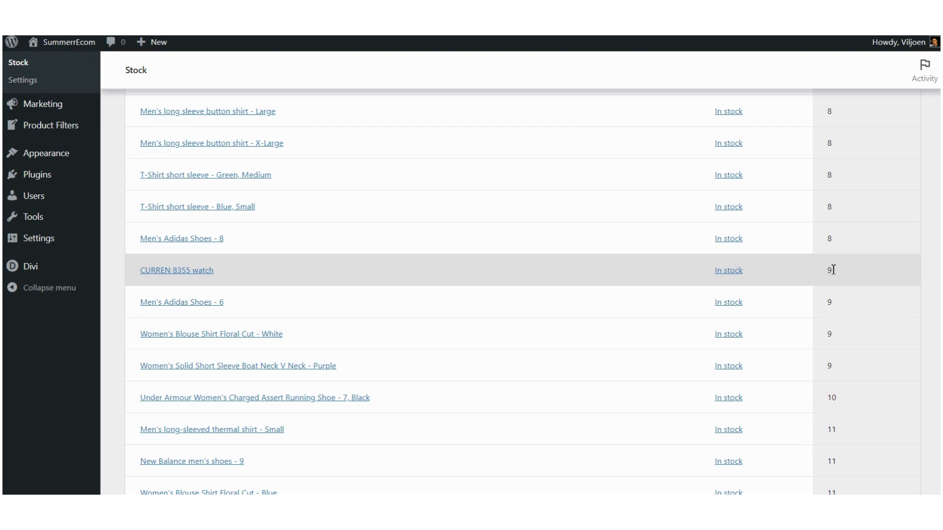
Step: Open the CURREN 8355 watch's Edit product page from the stock report
click(732, 271)
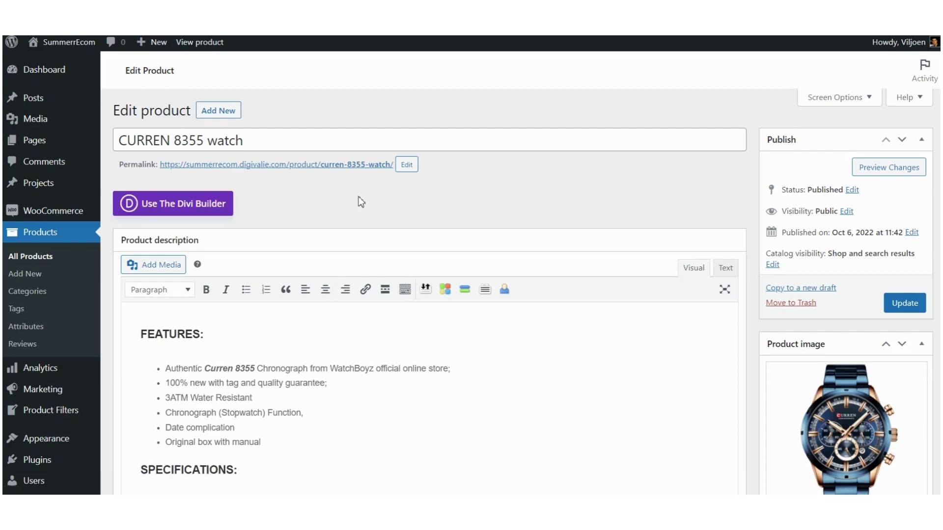
triple_click(167, 143)
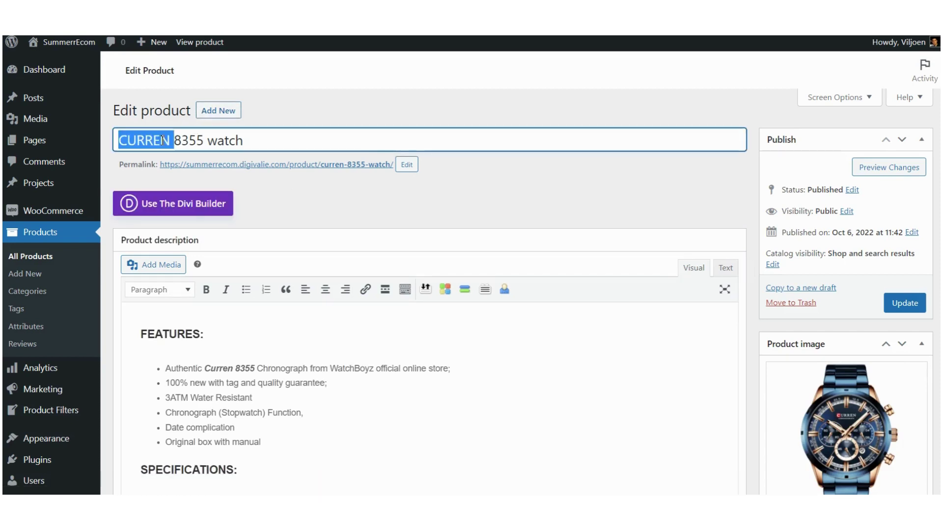
click(466, 211)
scroll(464, 207, down, 8)
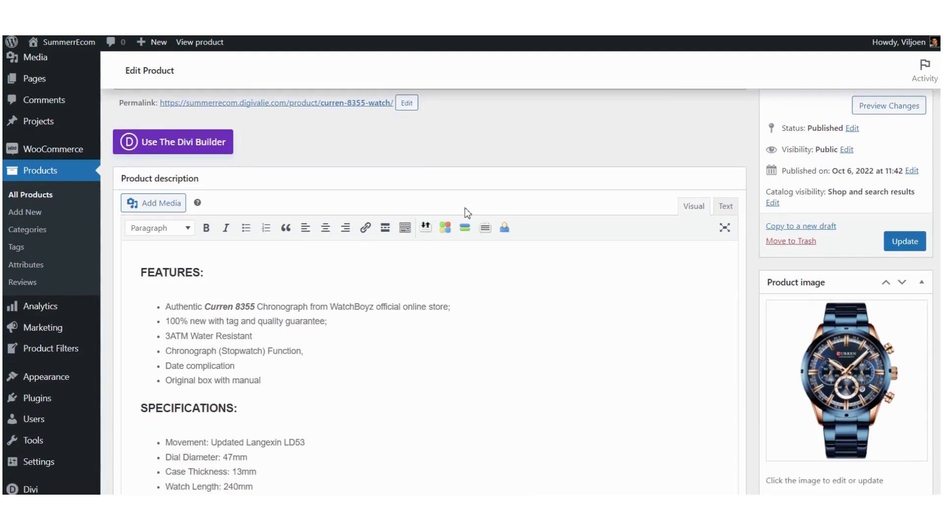
scroll(466, 209, down, 7)
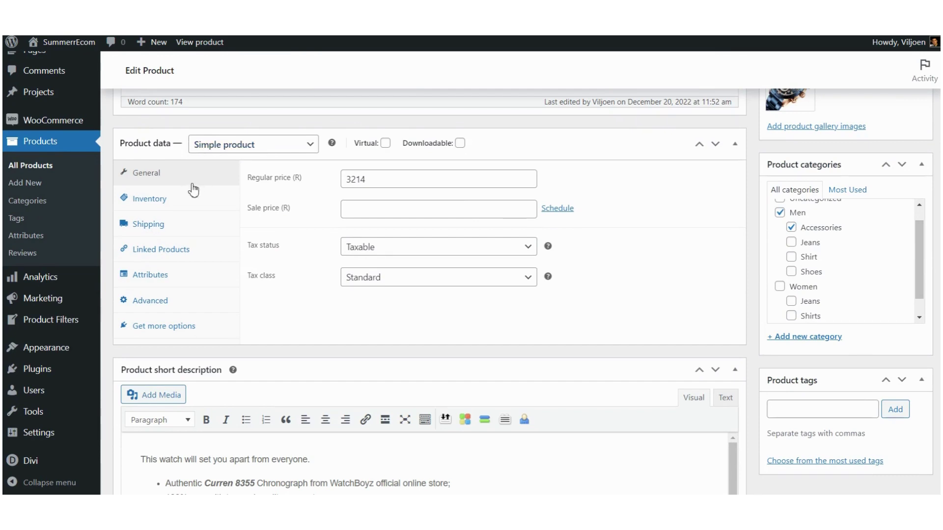
Step: Change the watch's Inventory stock quantity from 9 to 15
click(154, 205)
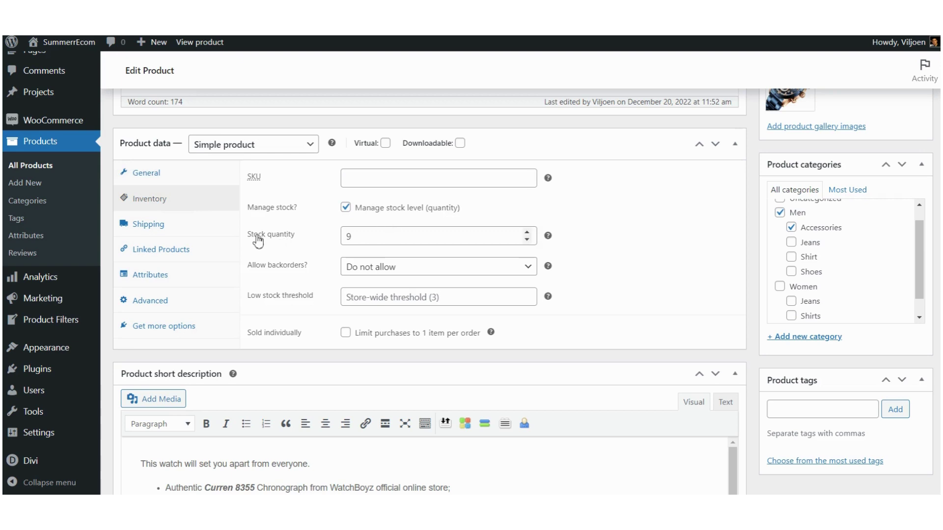
click(369, 239)
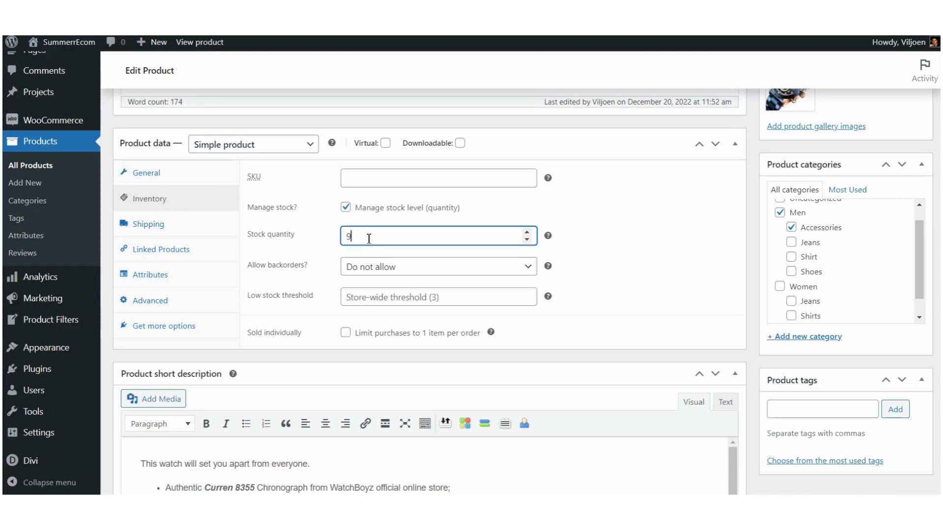
double_click(369, 238)
text(15)
click(693, 219)
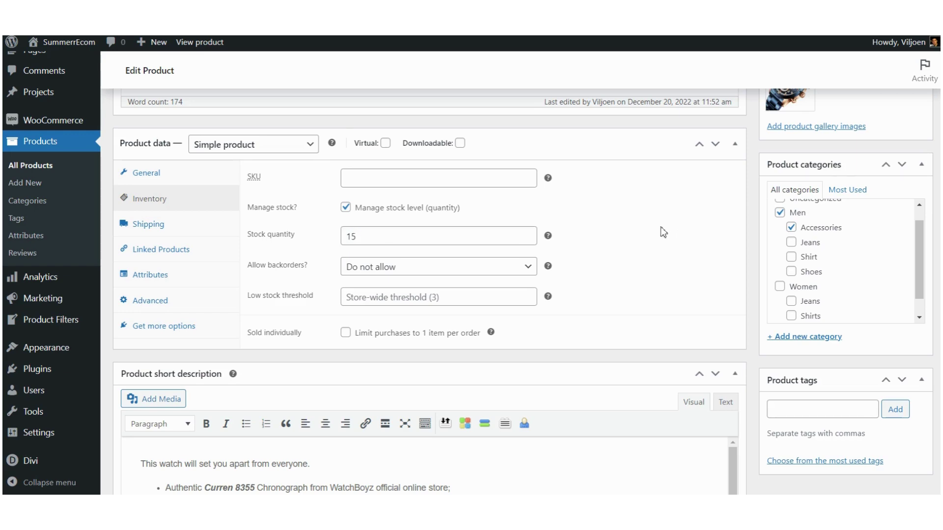
scroll(660, 227, down, 3)
scroll(660, 228, up, 2)
scroll(660, 228, up, 10)
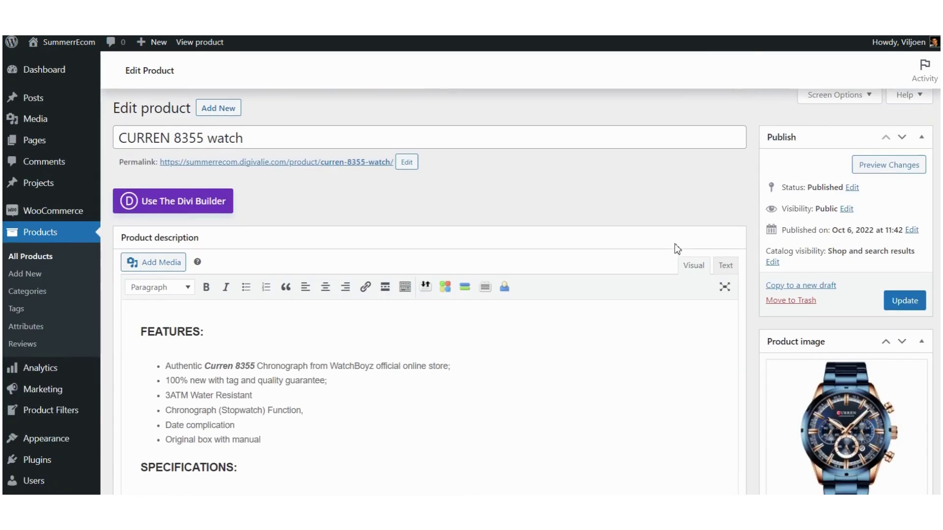
Step: Update the product to save the new stock quantity
click(906, 308)
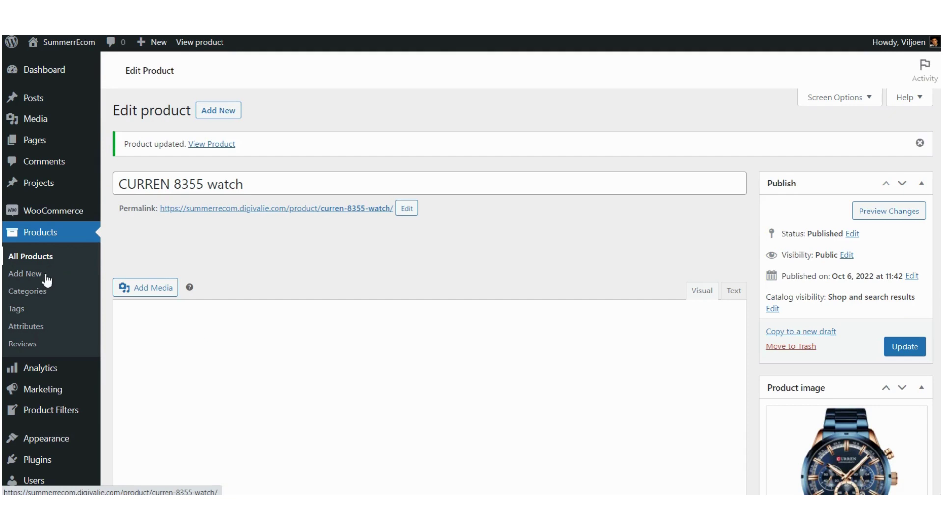
scroll(46, 280, down, 2)
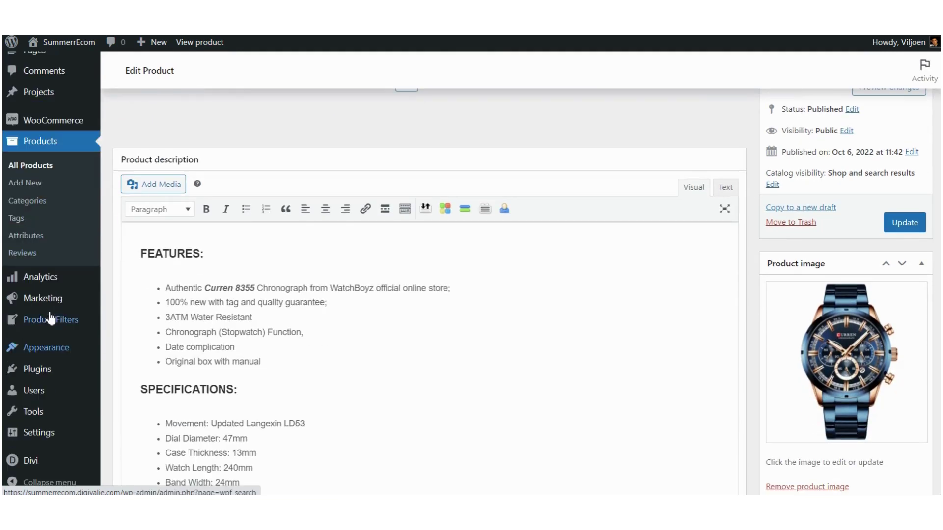
mouse_move(43, 307)
mouse_move(42, 280)
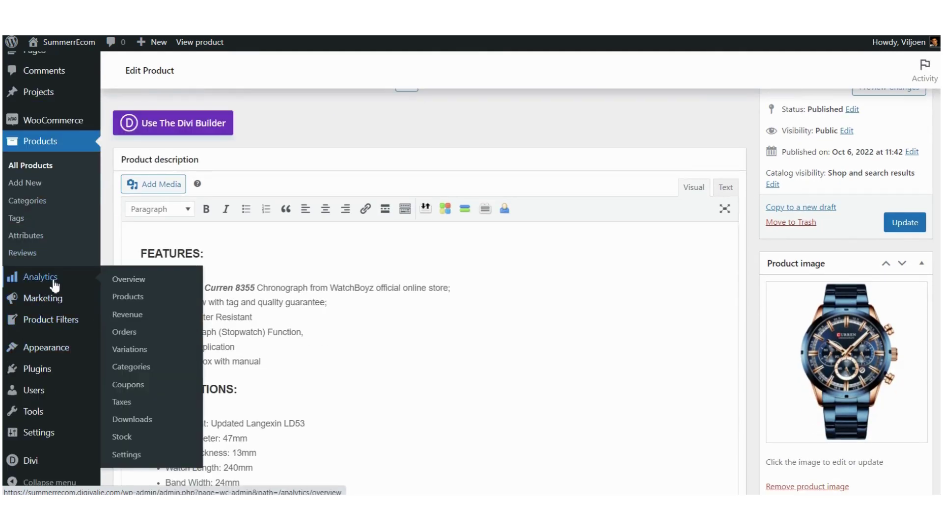
Step: Page through the Analytics Stock report to confirm the CURREN watch now shows 15 in stock
click(124, 440)
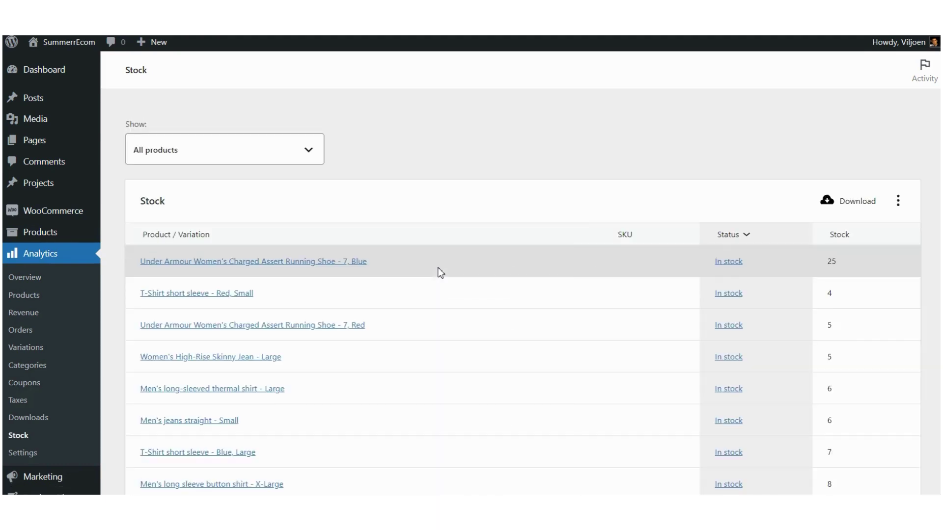
scroll(441, 273, down, 6)
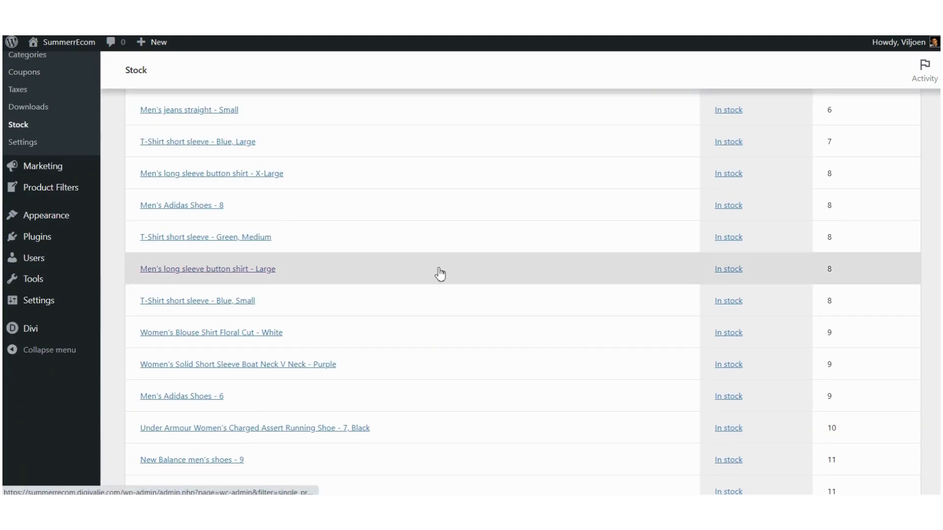
scroll(441, 273, down, 5)
scroll(440, 273, up, 3)
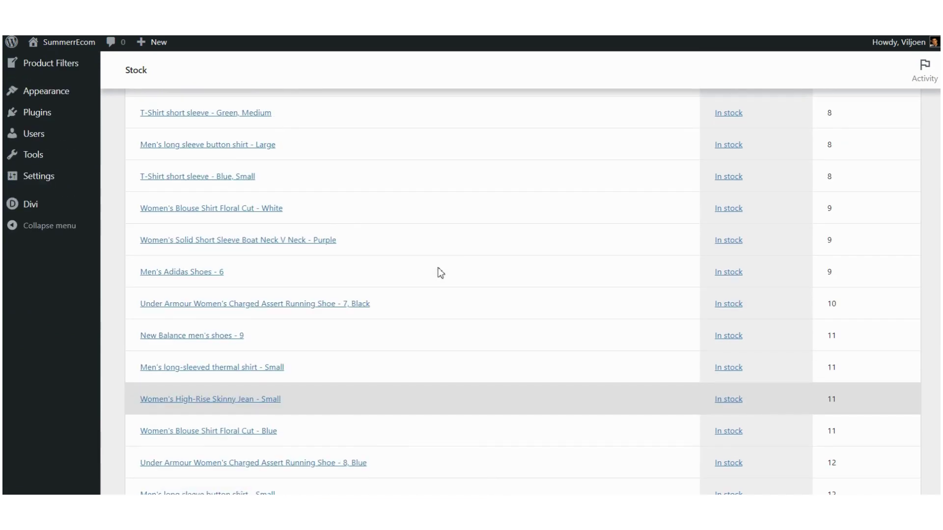
scroll(440, 273, down, 1)
scroll(440, 273, down, 3)
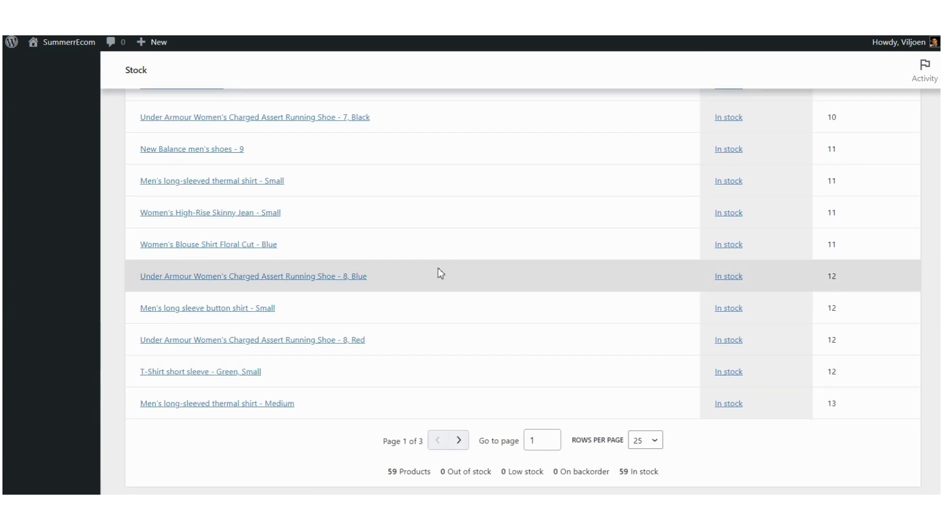
click(460, 442)
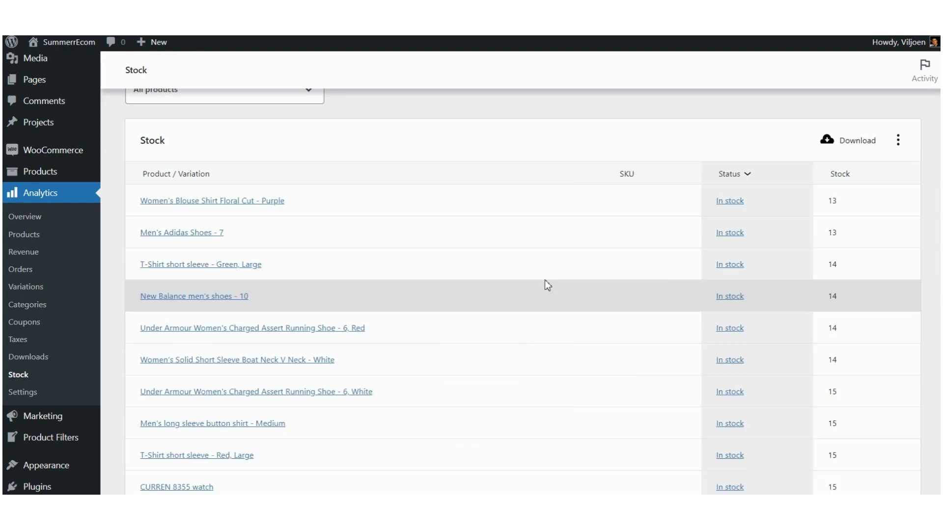
scroll(447, 280, down, 4)
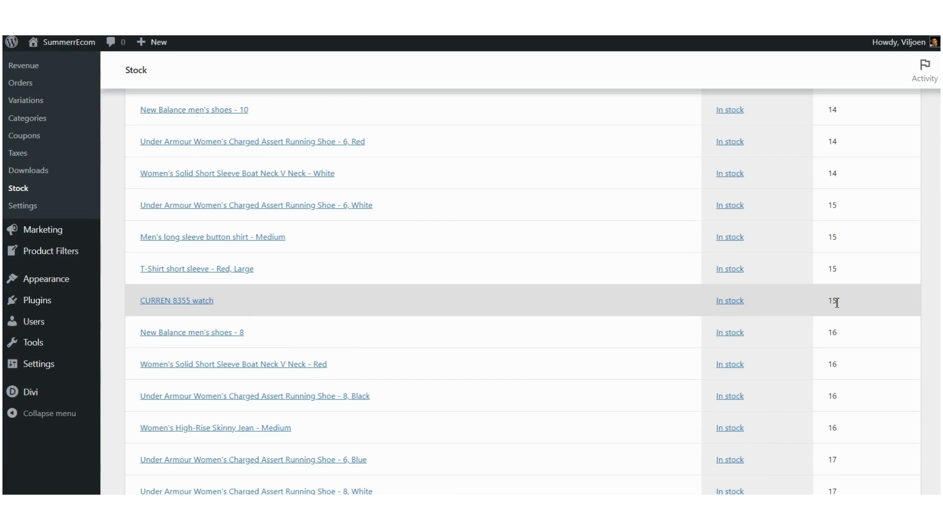
scroll(836, 303, up, 10)
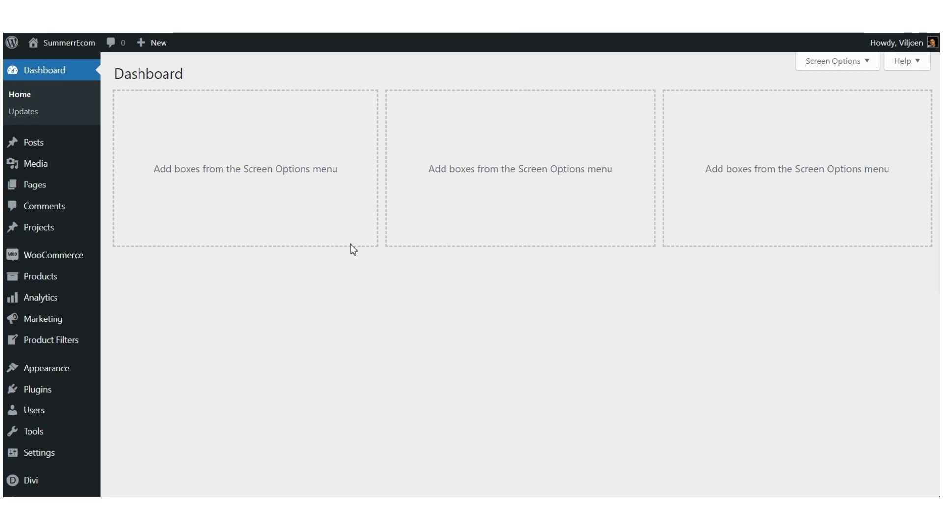
Step: Search All Products for 'cullen' and confirm the CURREN 8355 watch shows In stock (15)
mouse_move(69, 279)
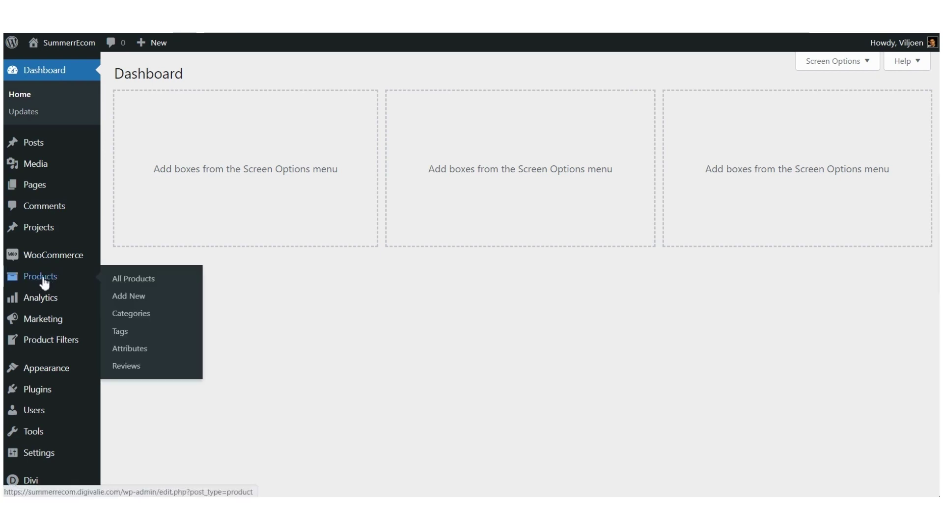
click(143, 283)
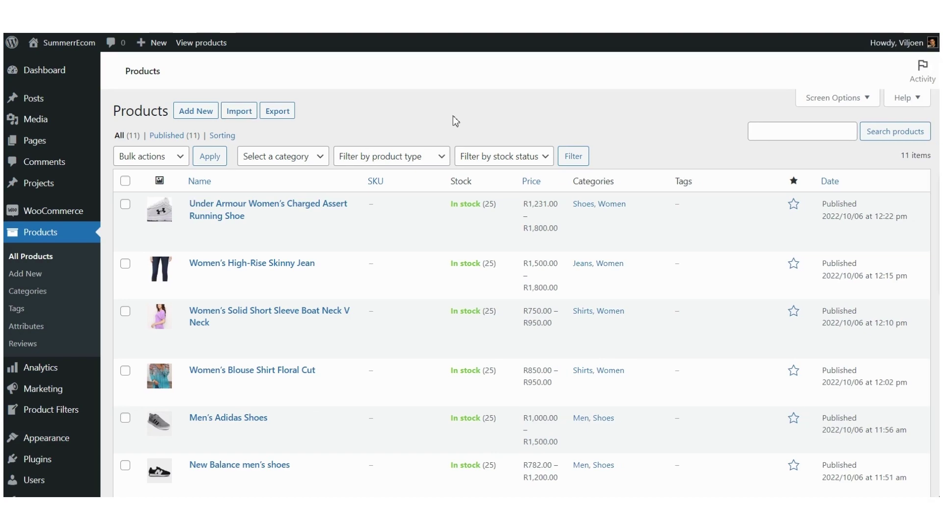
scroll(484, 112, down, 1)
scroll(485, 112, down, 5)
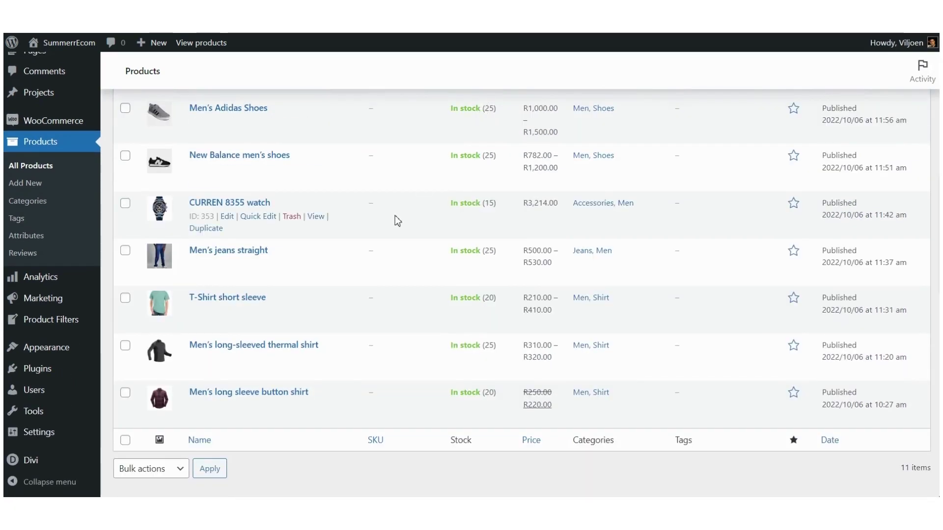
scroll(389, 258, up, 5)
click(766, 131)
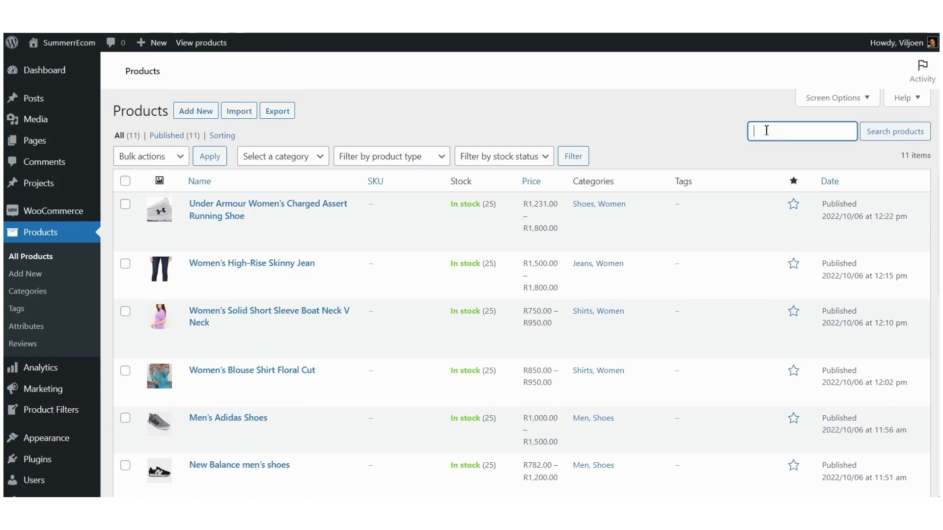
text(cullen)
click(895, 131)
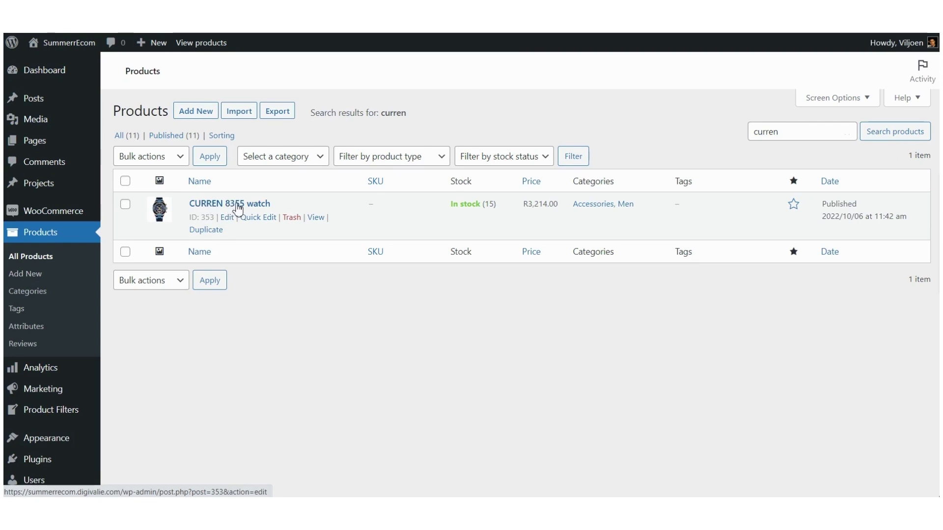
double_click(490, 204)
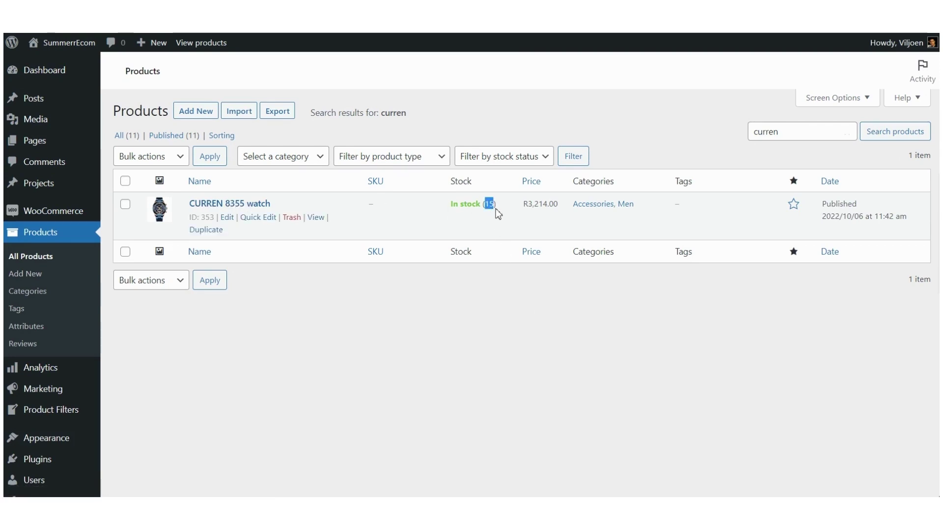
Step: Open the CURREN 8355 watch for editing and show its Product data Inventory settings
click(237, 208)
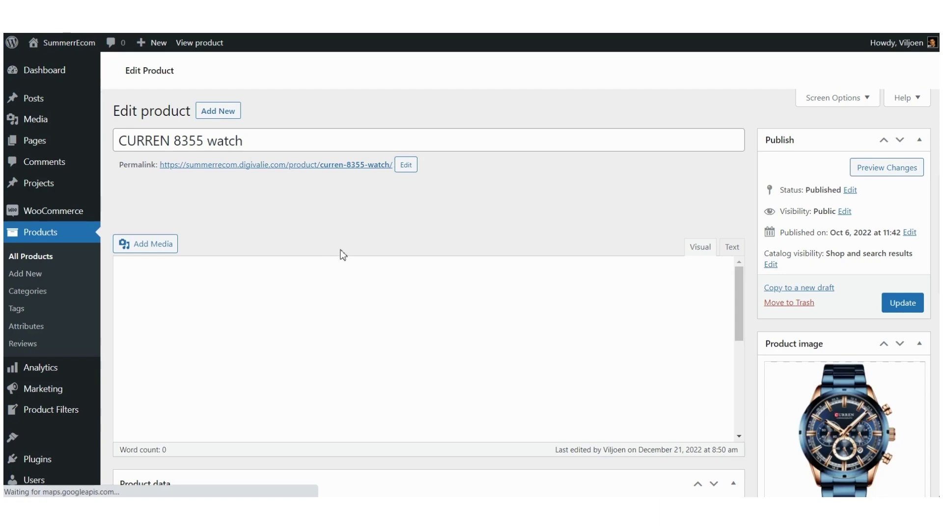
scroll(339, 255, down, 4)
scroll(342, 255, down, 3)
scroll(341, 255, up, 6)
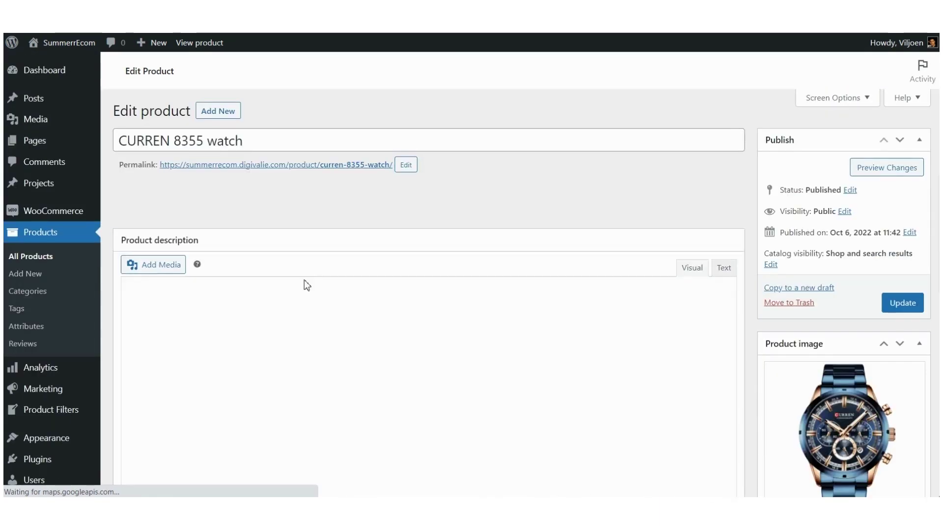
scroll(305, 284, down, 4)
scroll(305, 282, down, 5)
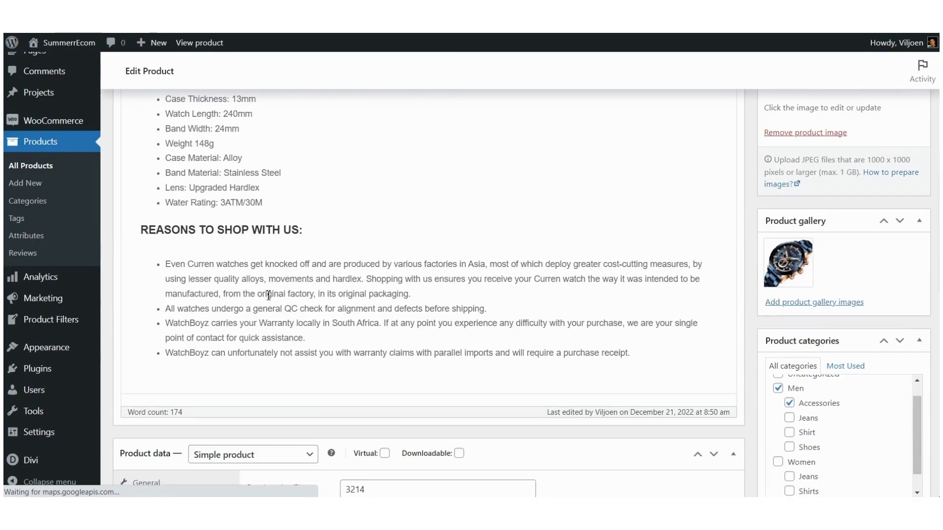
scroll(269, 299, down, 1)
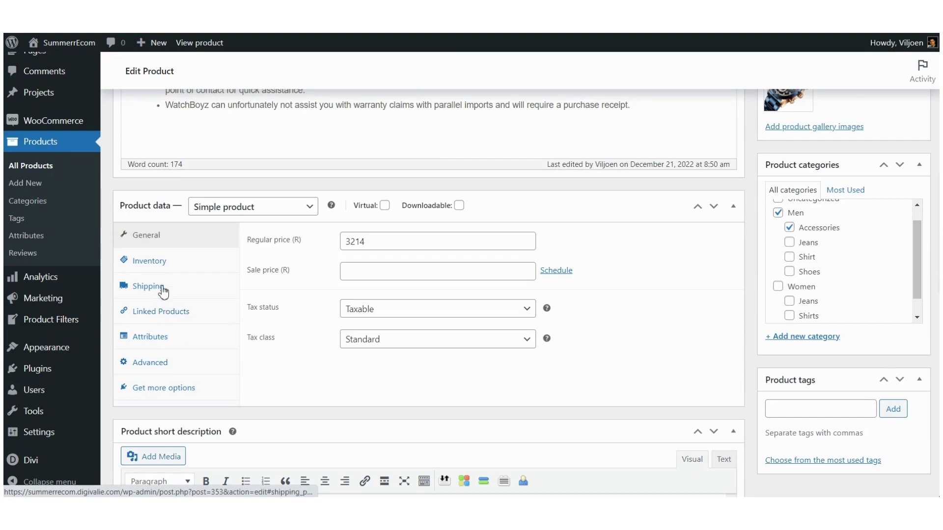
click(152, 264)
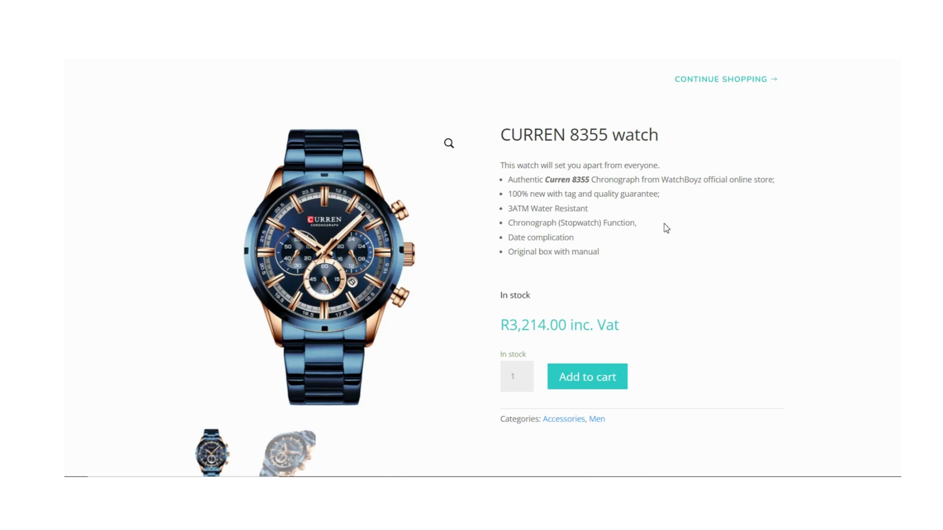
scroll(615, 224, down, 1)
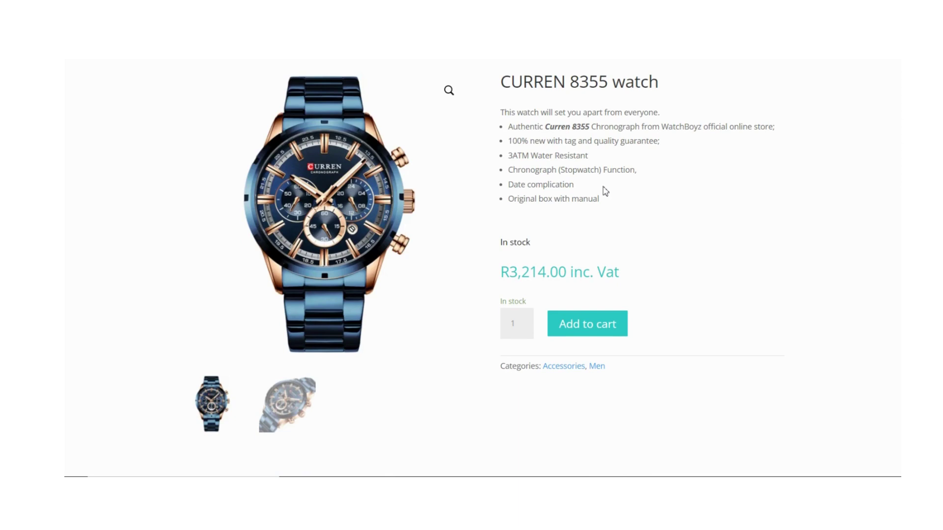
scroll(602, 191, up, 1)
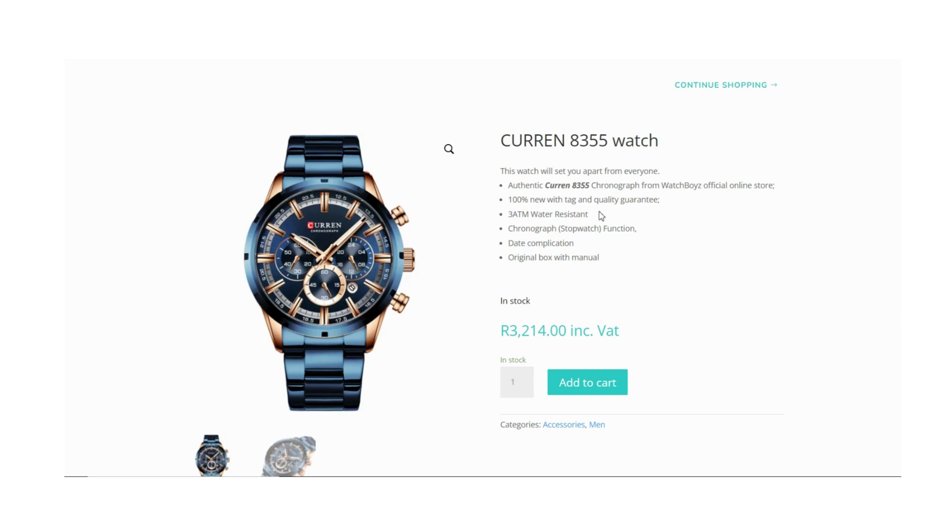
scroll(600, 212, down, 1)
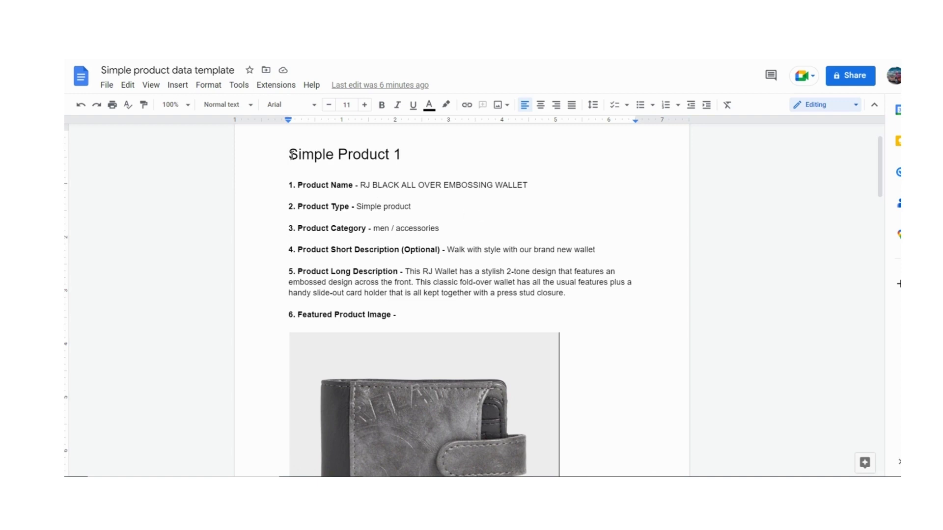
Step: Review the template's Simple Product 1 title, the wallet's product name and Simple product type
drag(289, 155, 423, 159)
click(312, 187)
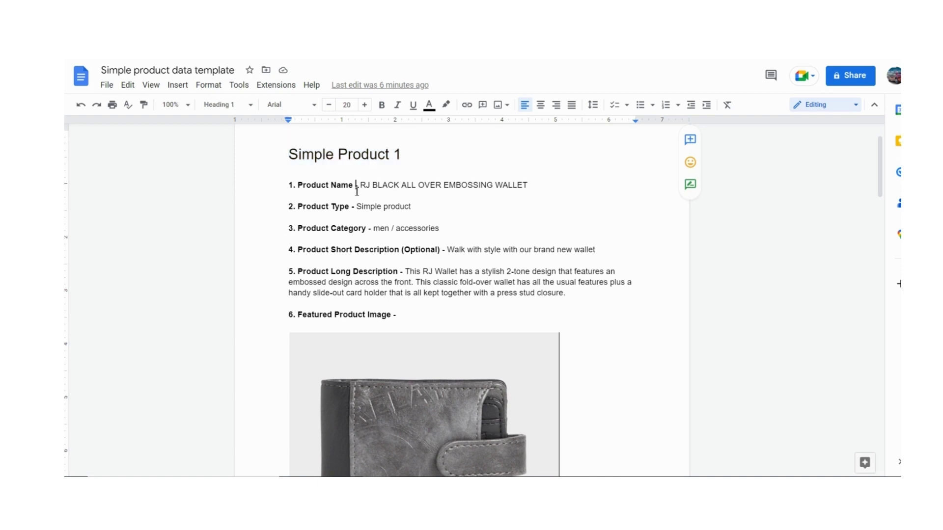
scroll(393, 221, down, 8)
scroll(423, 236, down, 18)
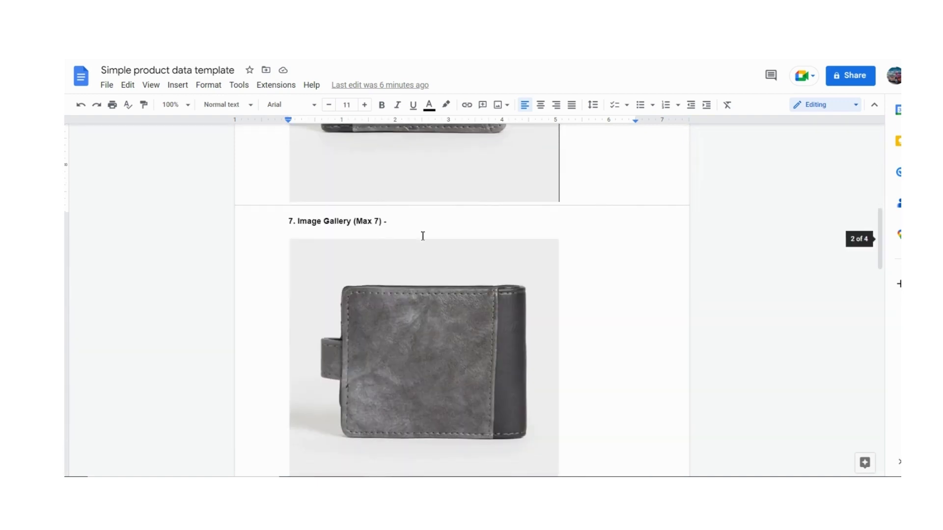
scroll(417, 238, up, 8)
scroll(406, 245, up, 15)
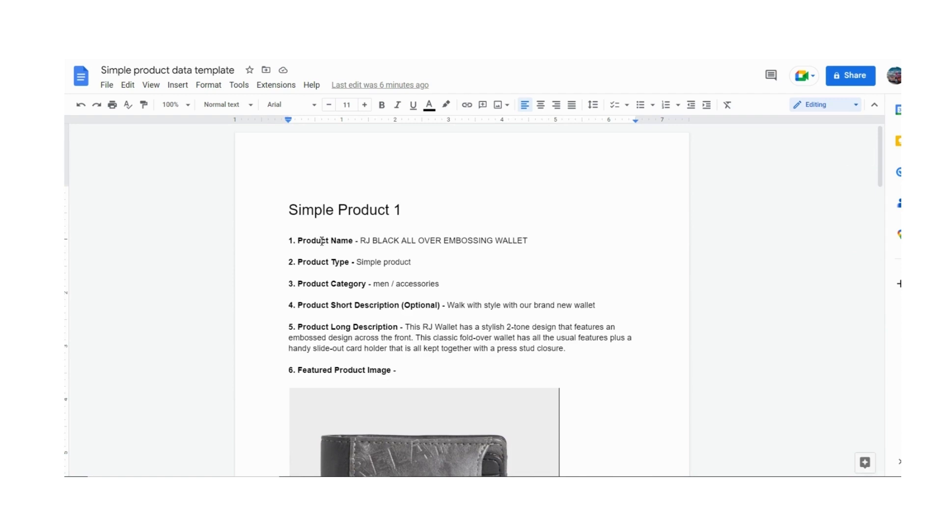
click(361, 241)
drag(362, 243, 524, 242)
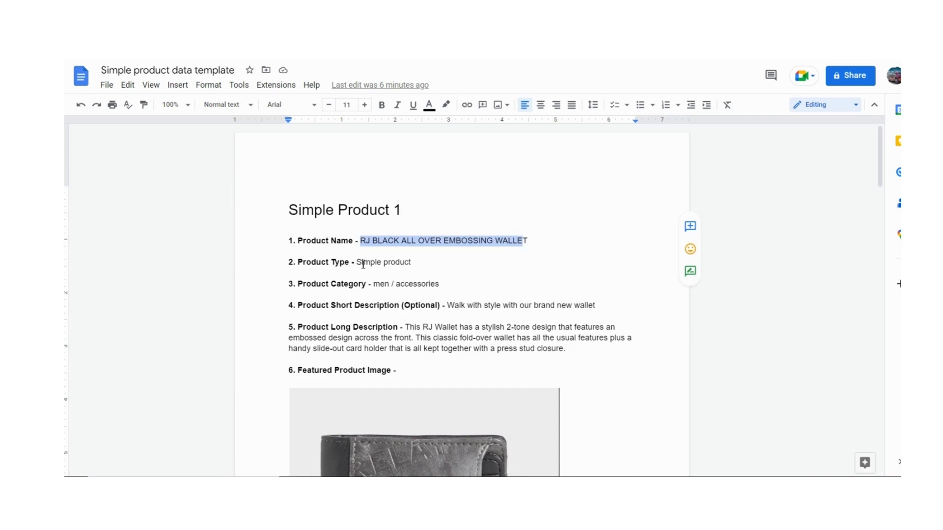
drag(359, 264, 398, 264)
click(398, 263)
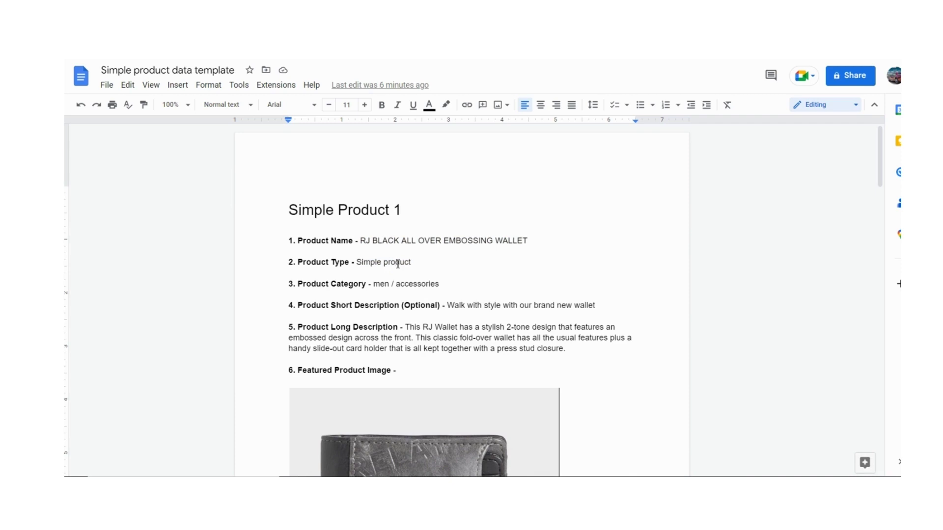
scroll(408, 275, down, 1)
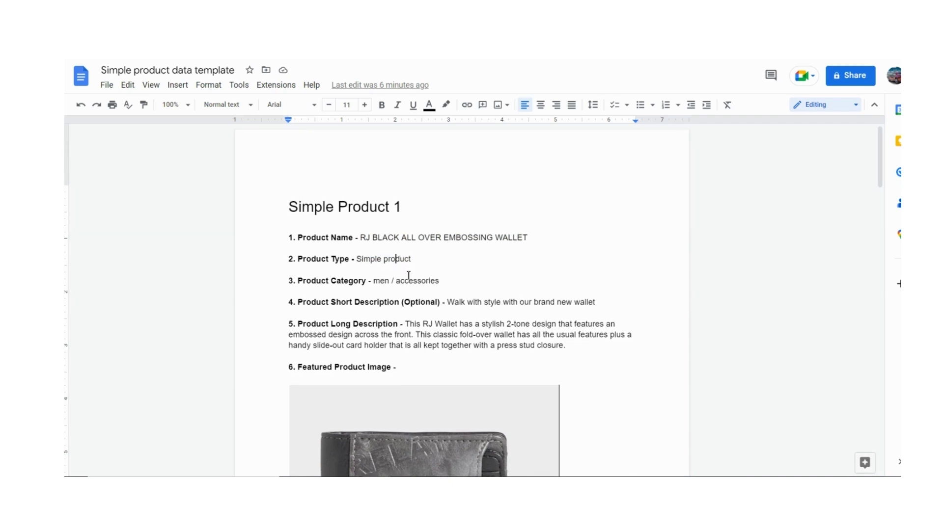
scroll(408, 276, down, 1)
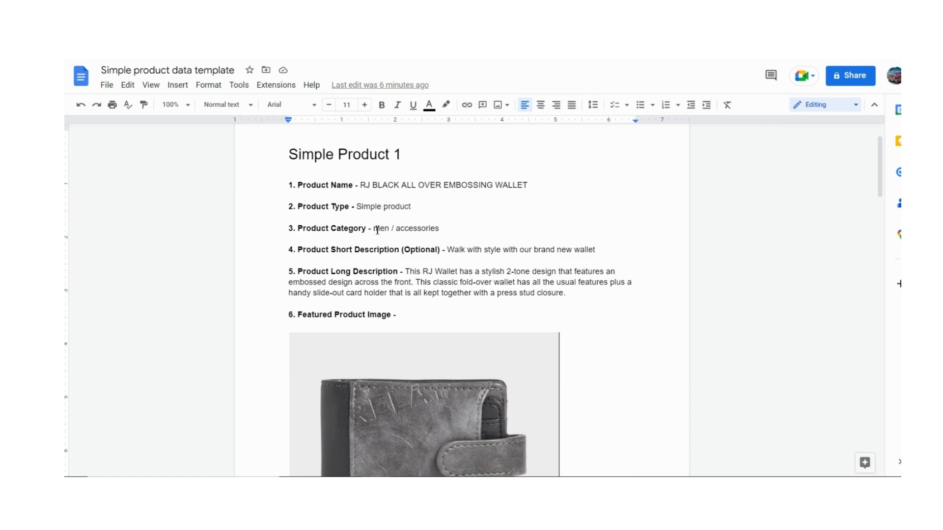
Step: Check the Men and Accessories categories plus short and long descriptions, down to the Featured Product Image
drag(374, 230, 391, 230)
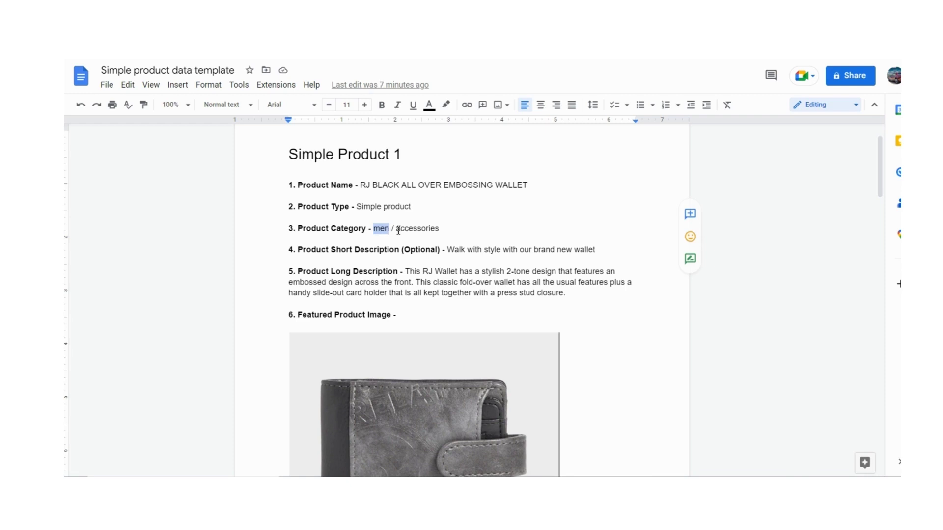
drag(397, 230, 445, 231)
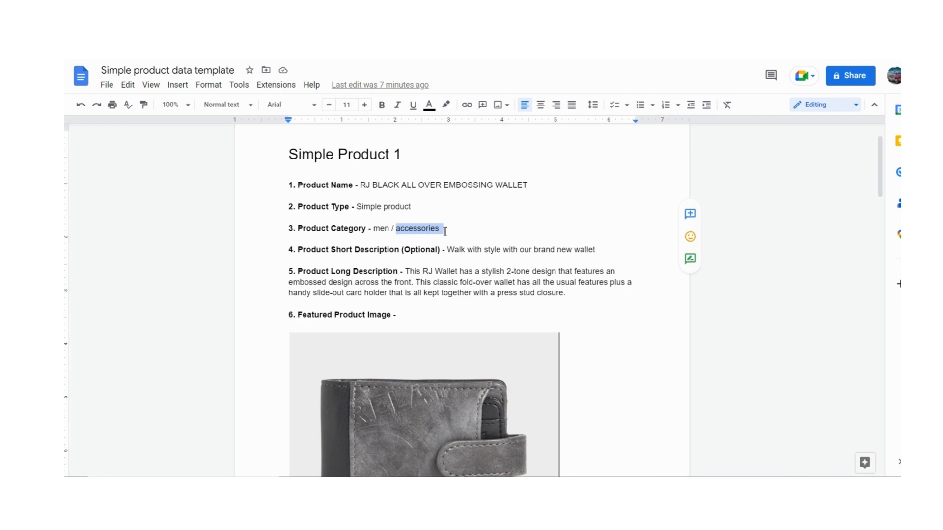
click(454, 251)
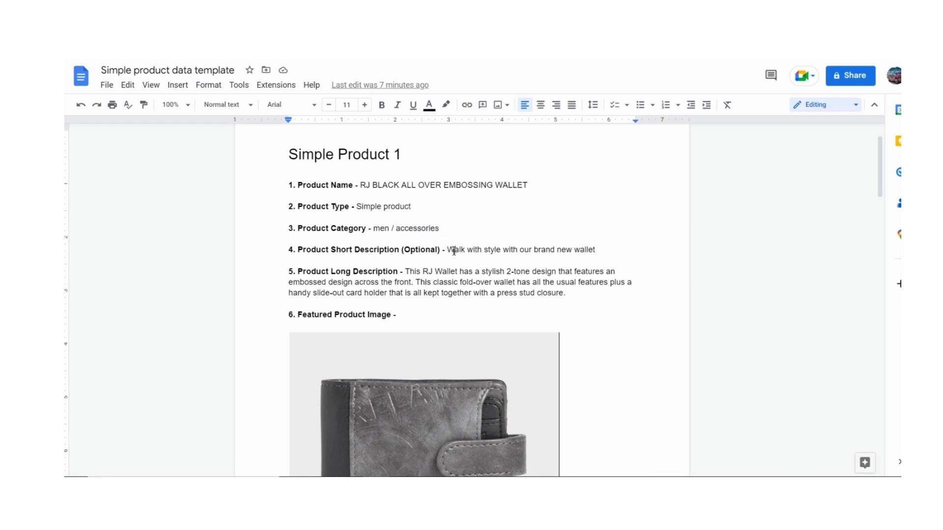
scroll(454, 251, down, 1)
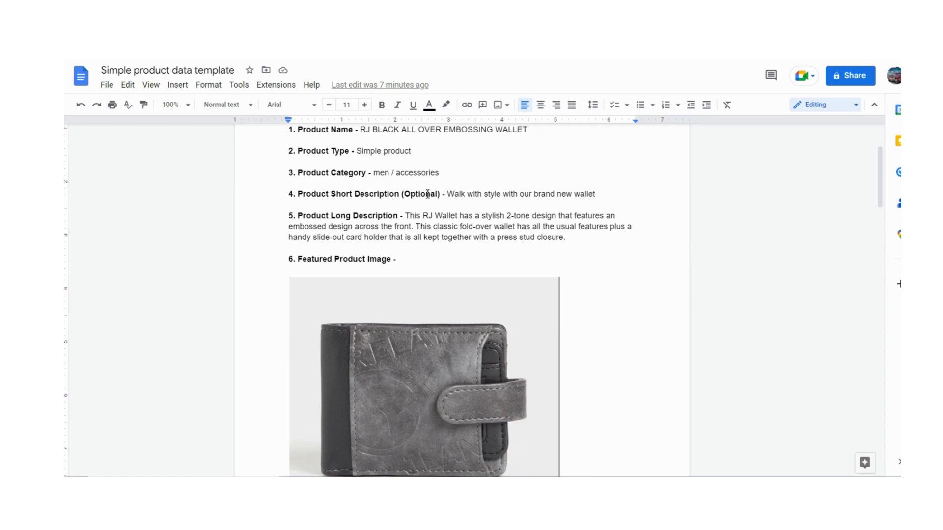
click(474, 195)
drag(447, 195, 597, 198)
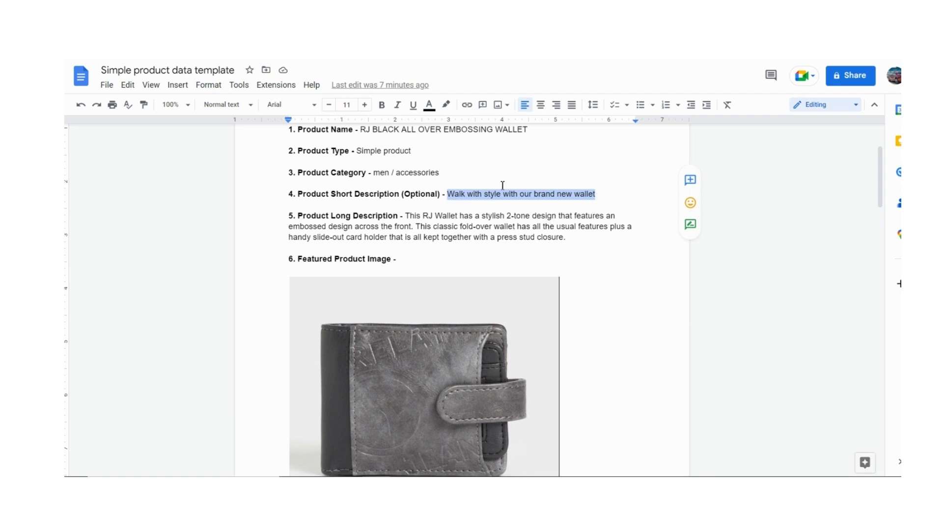
click(523, 227)
double_click(523, 227)
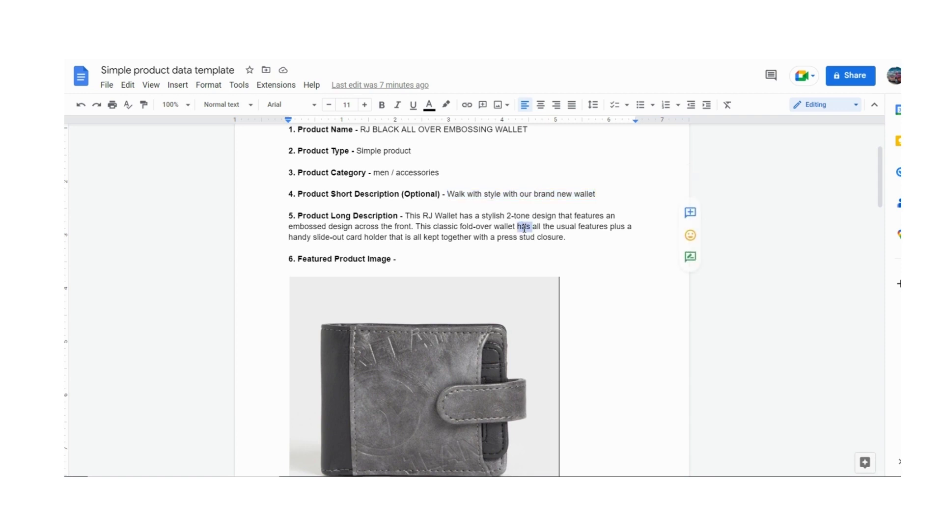
drag(423, 215, 562, 237)
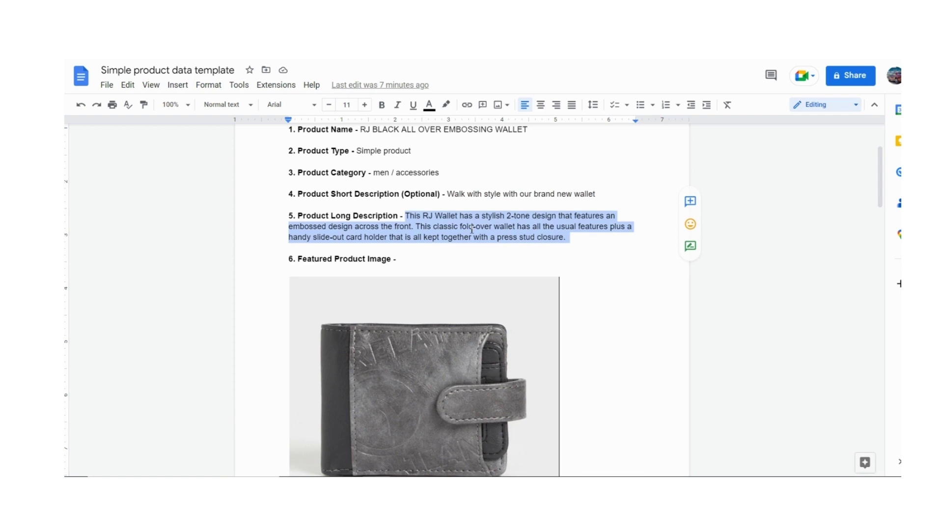
scroll(471, 228, down, 1)
scroll(474, 196, down, 1)
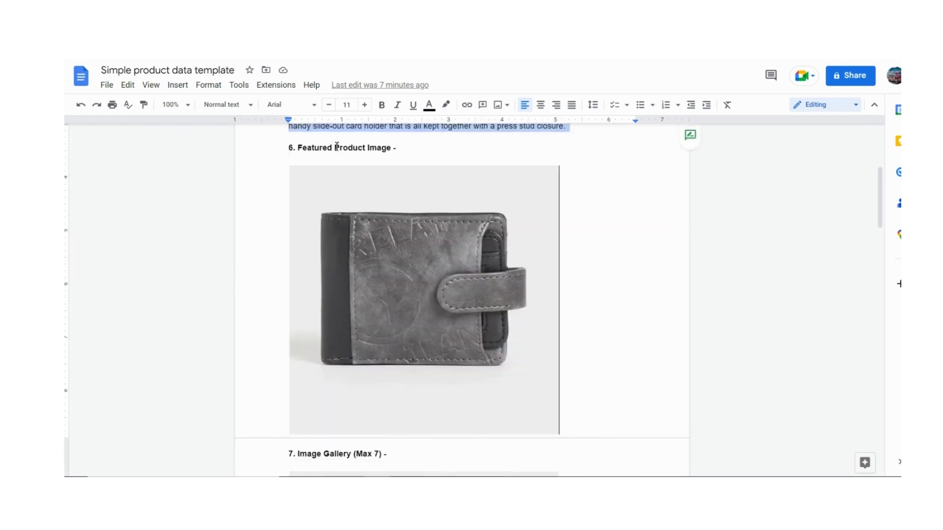
Step: Scroll past the Image Gallery photos to the Regular Price R520 and Sales Price R400 lines
scroll(491, 236, down, 1)
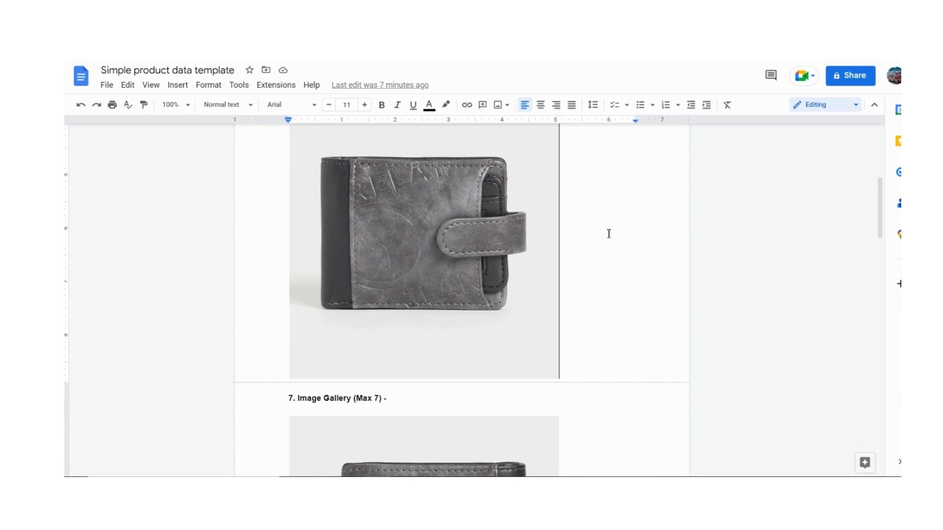
scroll(608, 236, down, 2)
scroll(609, 239, down, 2)
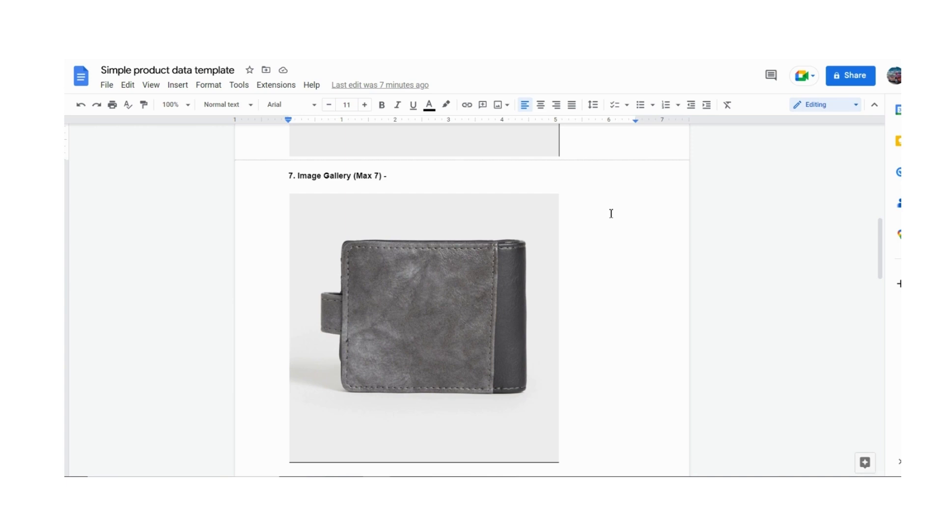
scroll(610, 214, down, 2)
scroll(608, 231, up, 3)
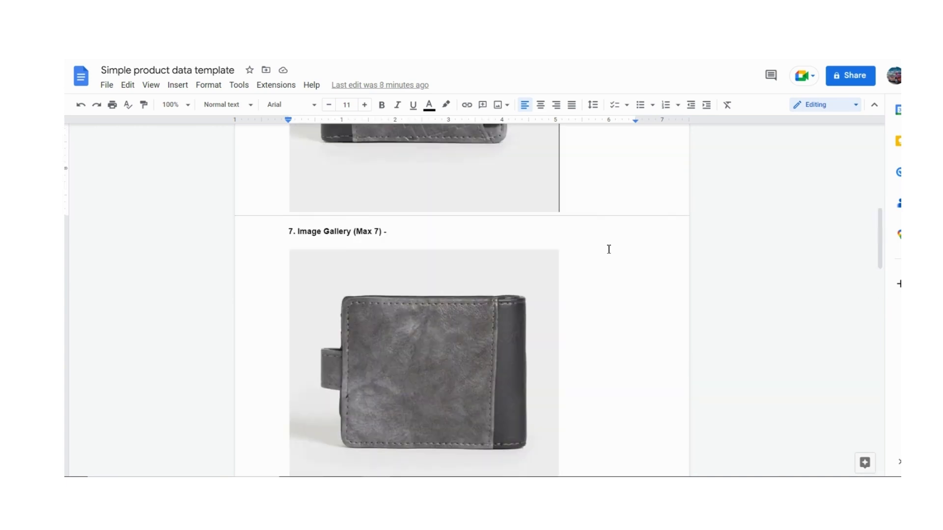
scroll(608, 249, down, 9)
scroll(608, 249, down, 3)
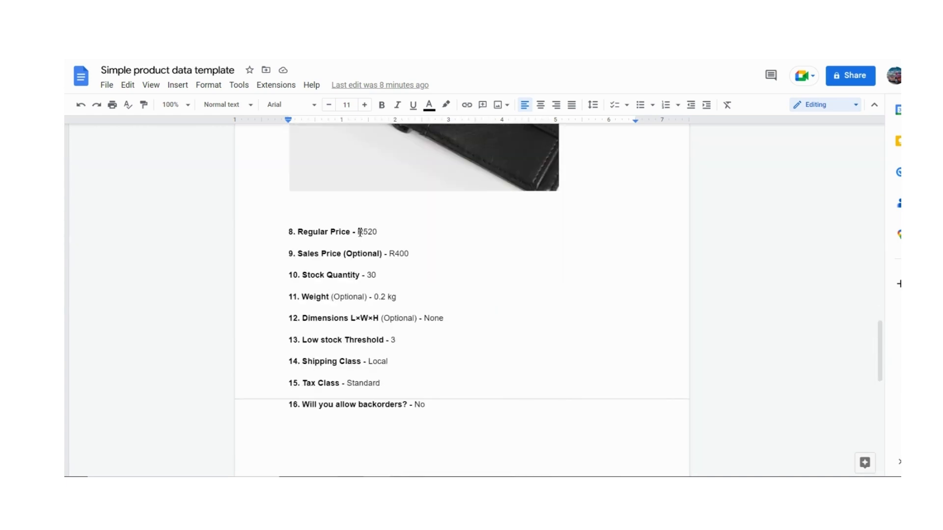
Step: Check Regular Price R520, Sale Price R400, low stock threshold 3, Local shipping and Standard tax class
double_click(360, 232)
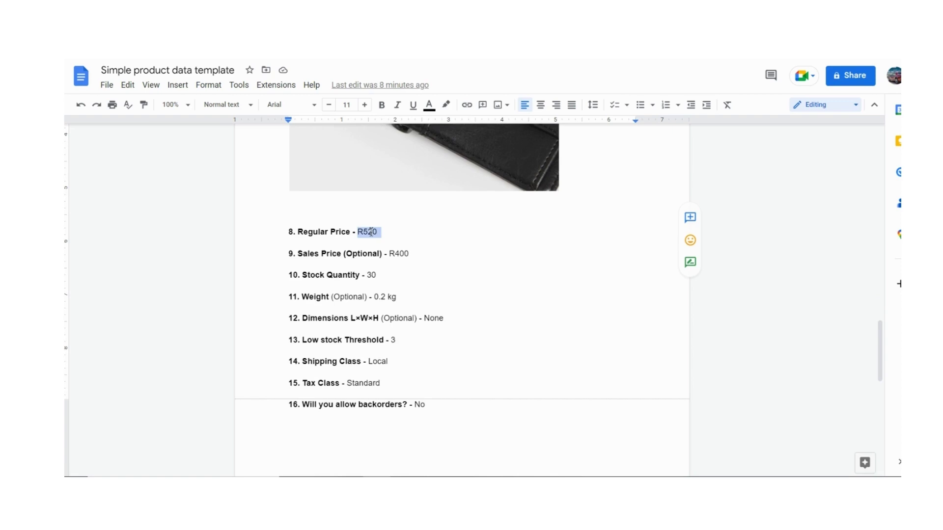
click(370, 232)
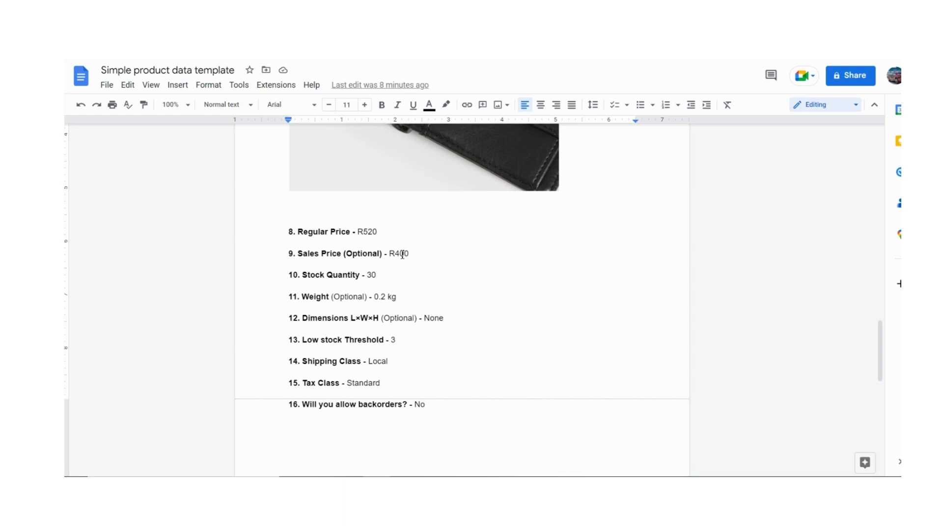
drag(390, 253, 414, 254)
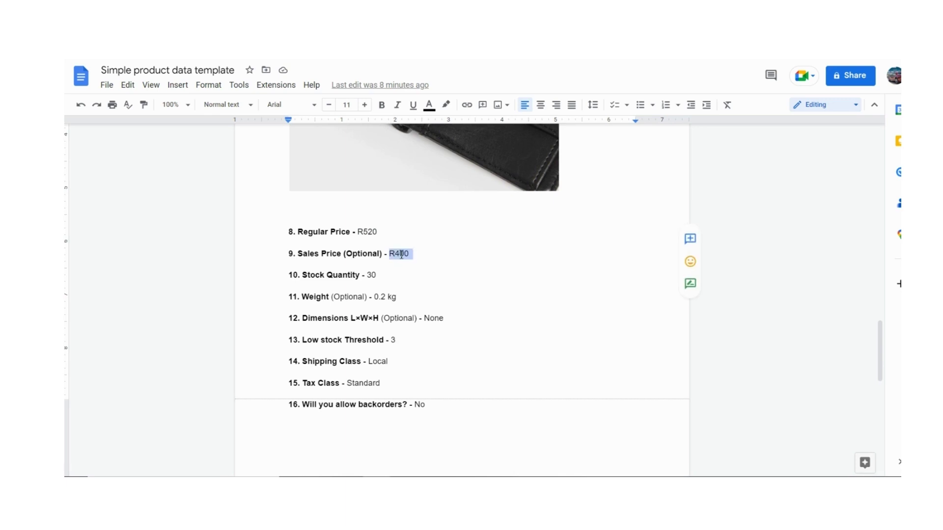
click(402, 254)
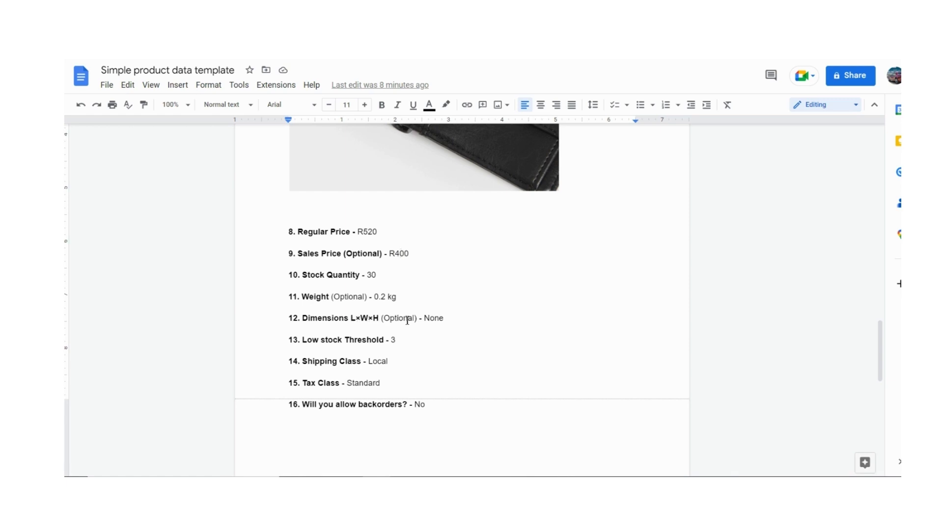
scroll(406, 318, down, 1)
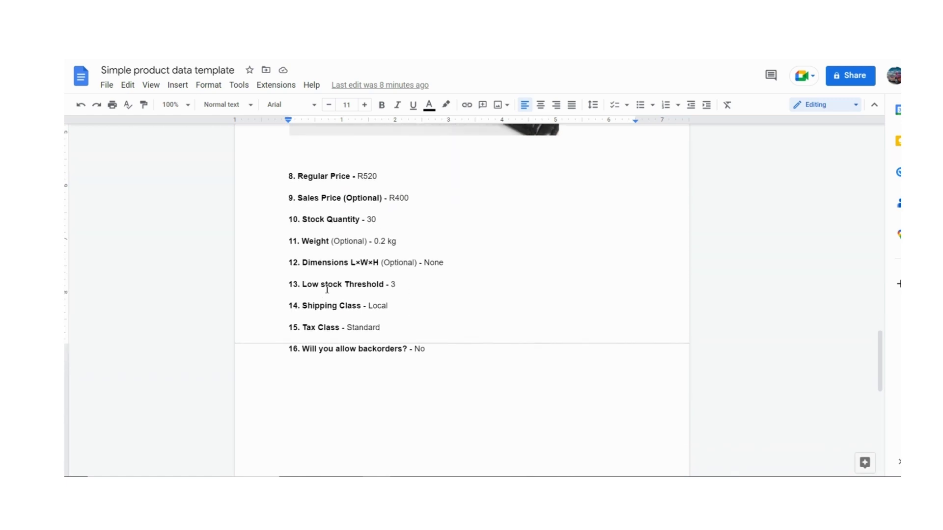
click(403, 287)
click(374, 306)
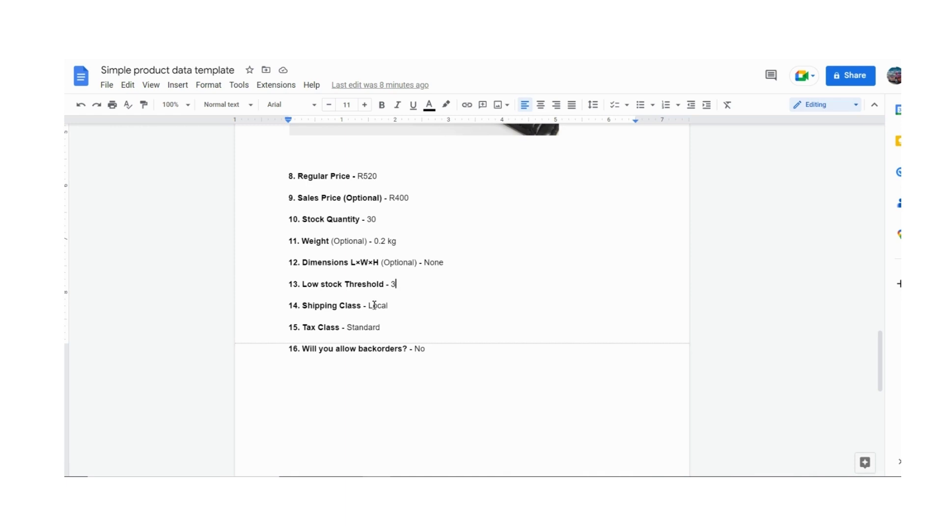
click(364, 328)
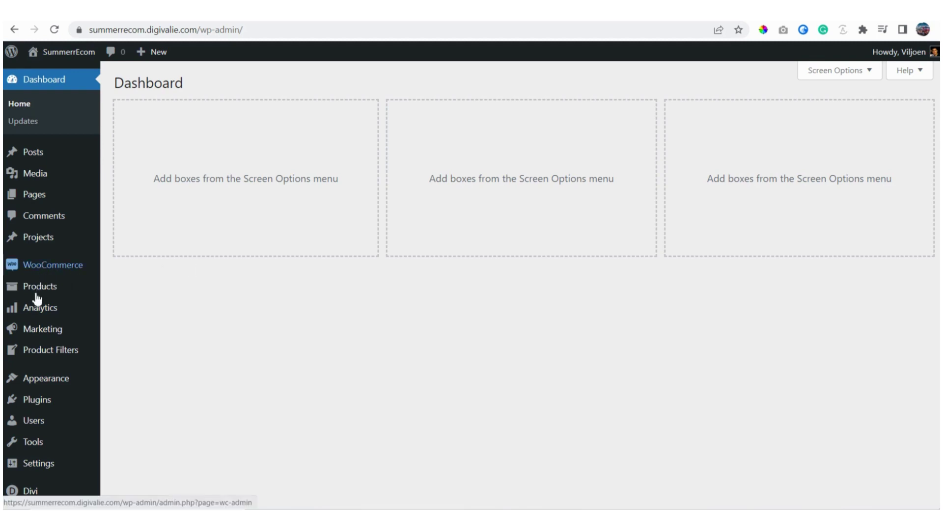
Step: Go from the All Products list to a blank new product page
mouse_move(30, 296)
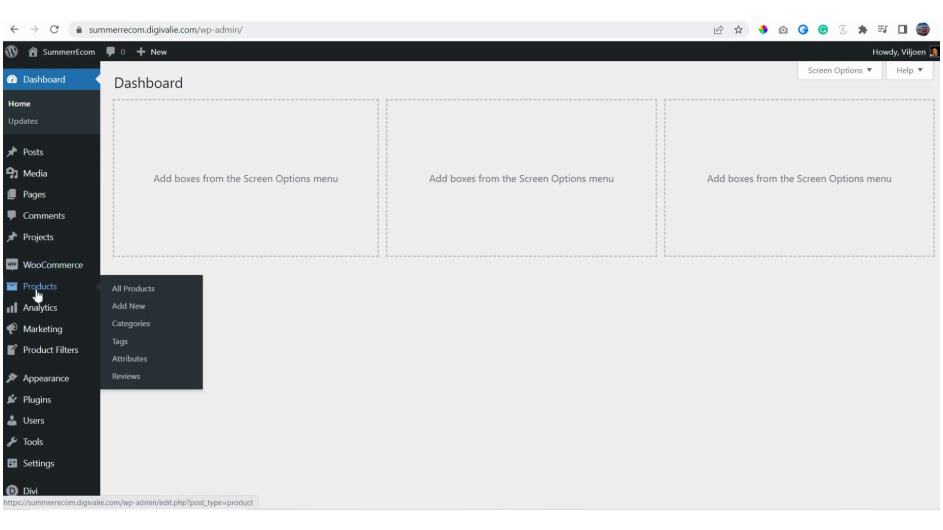
click(134, 293)
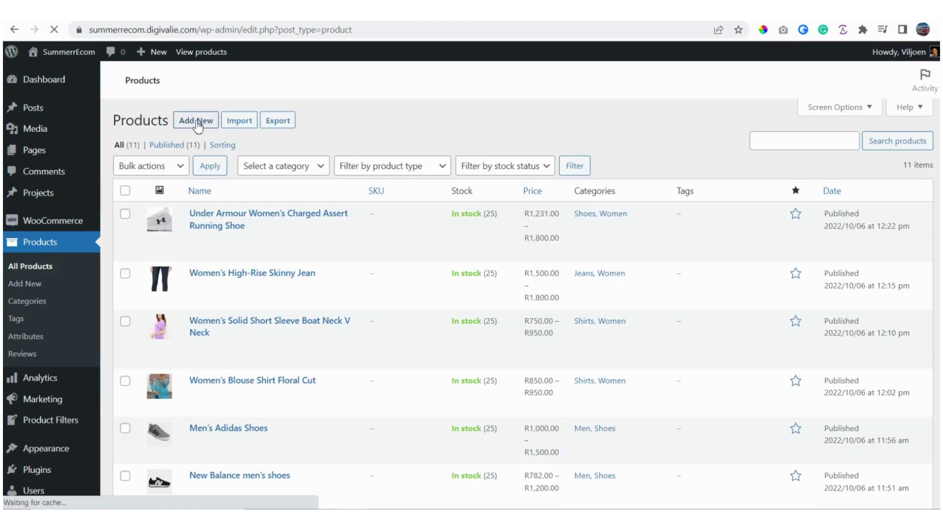
click(199, 125)
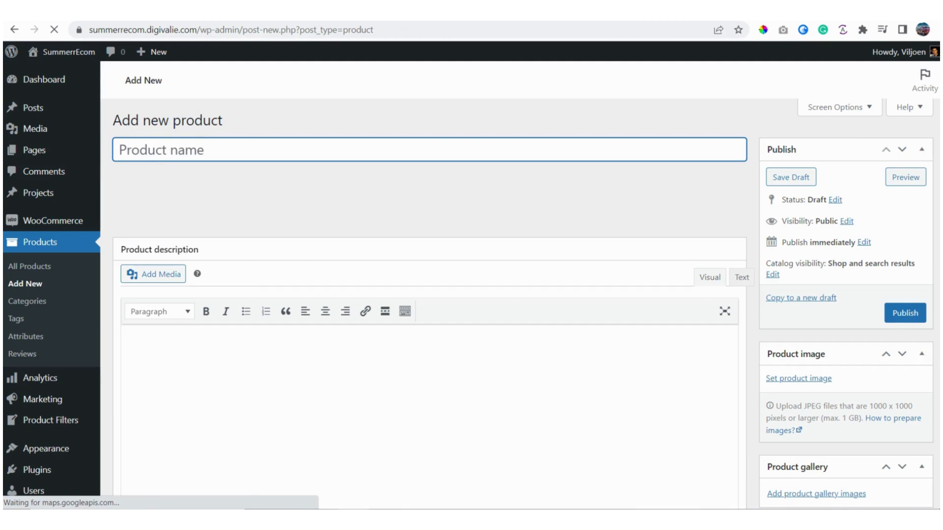
Step: Copy 'RJ BLACK ALL OVER EMBOSSING WALLET' from the template and paste it as the product name
key(ctrl+Tab)
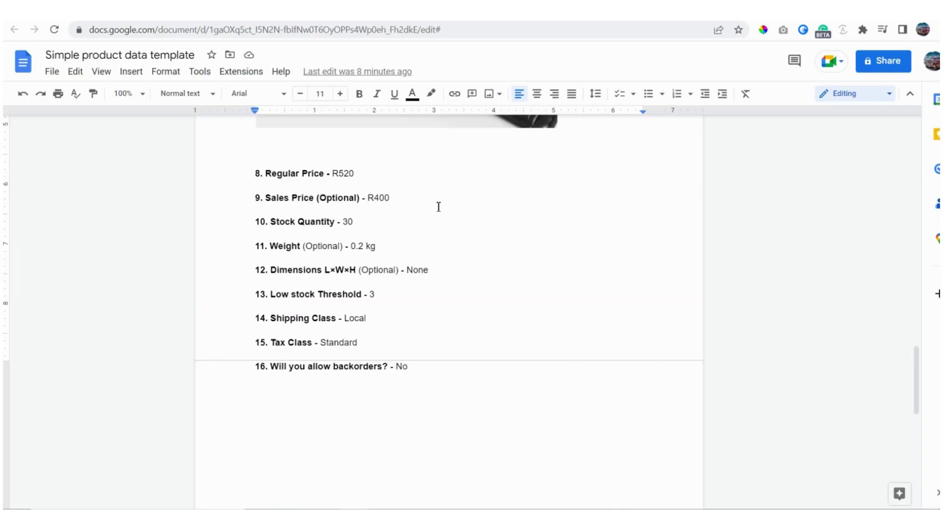
scroll(439, 206, up, 12)
click(335, 245)
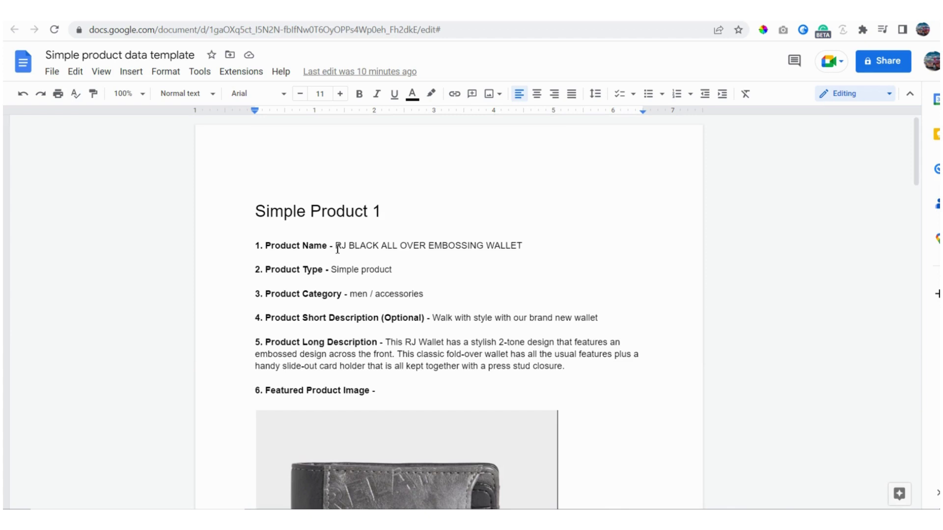
drag(344, 250, 504, 246)
key(ctrl+c)
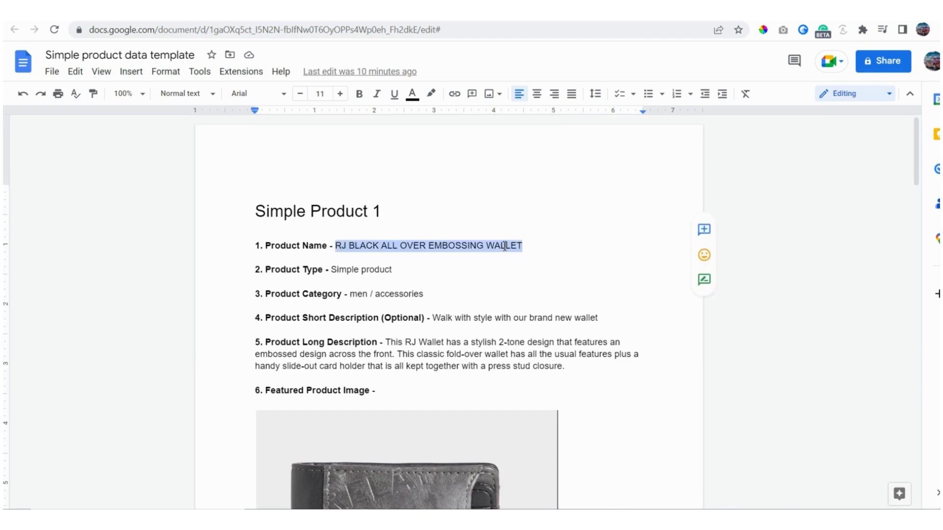
right_click(505, 246)
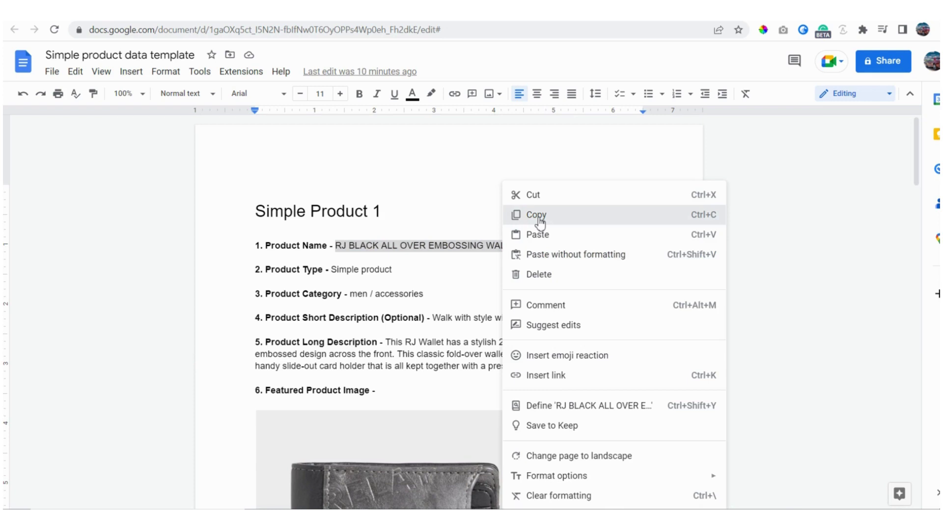
click(540, 222)
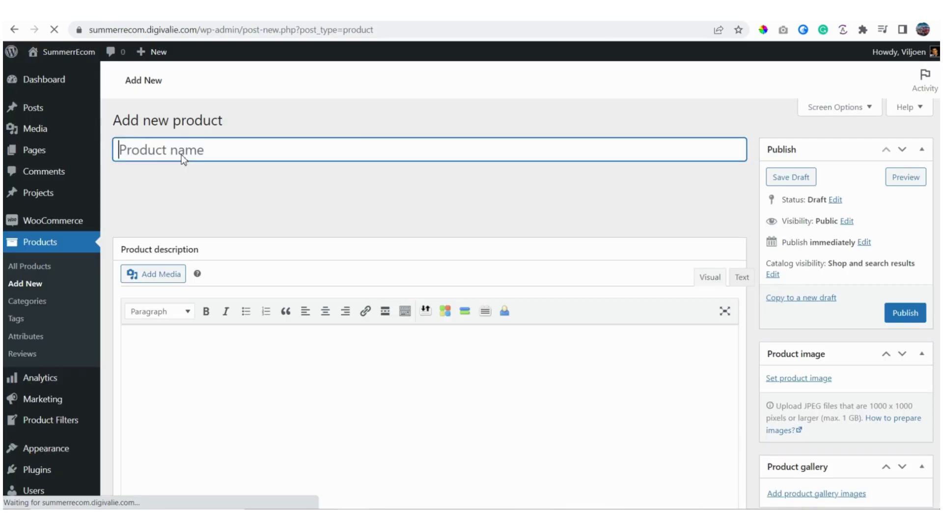
key(ctrl+v)
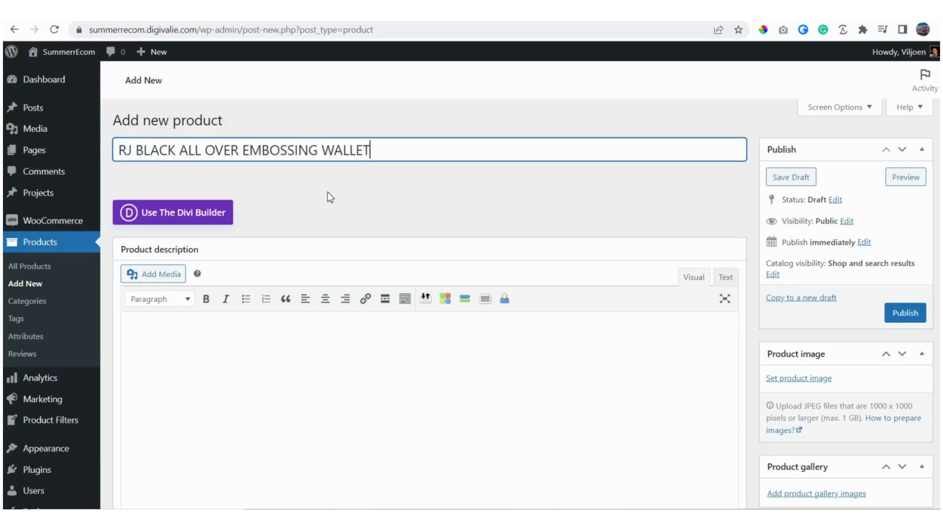
Step: Scroll through the new product form, then return to the product data template
scroll(328, 196, down, 3)
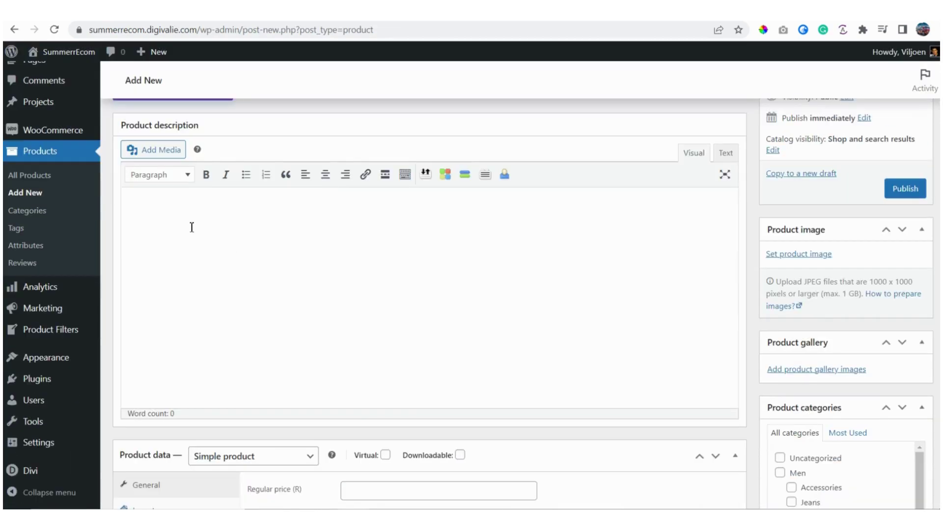
scroll(285, 250, down, 10)
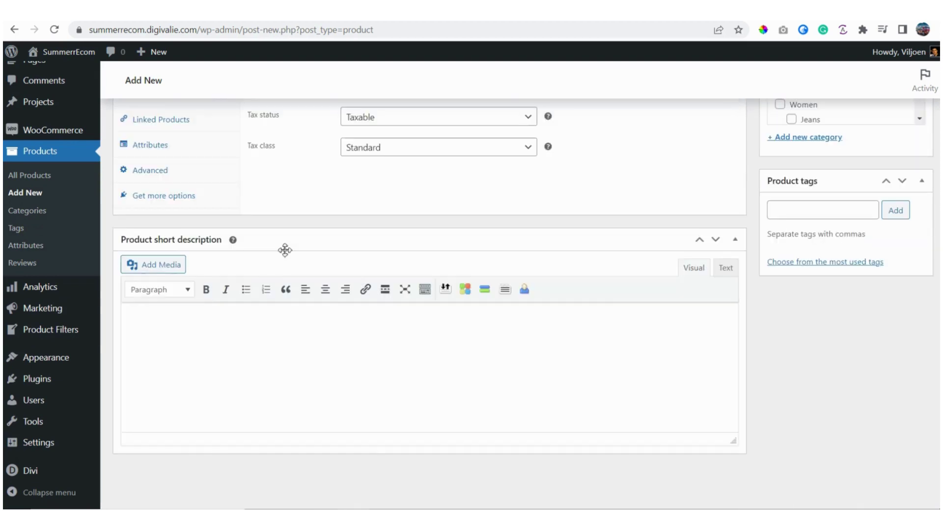
scroll(285, 250, up, 1)
scroll(285, 250, down, 1)
scroll(285, 250, up, 10)
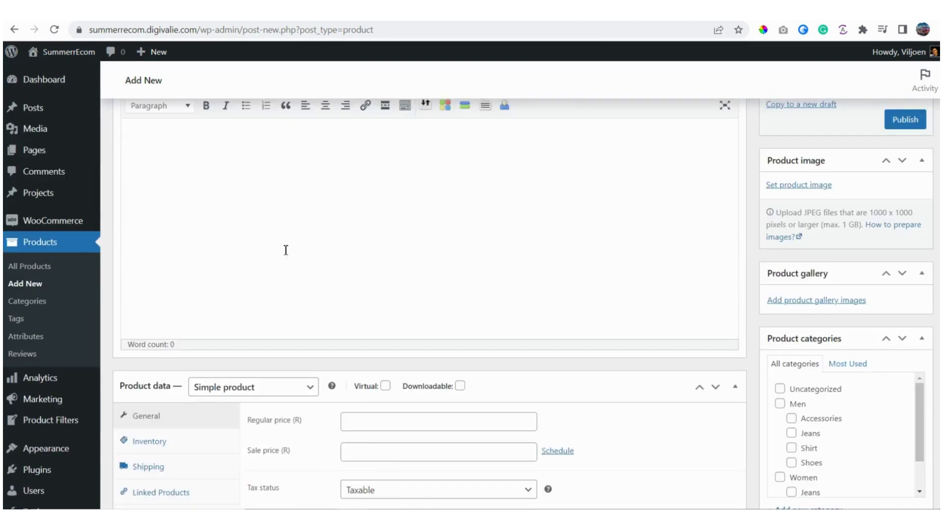
scroll(285, 250, down, 1)
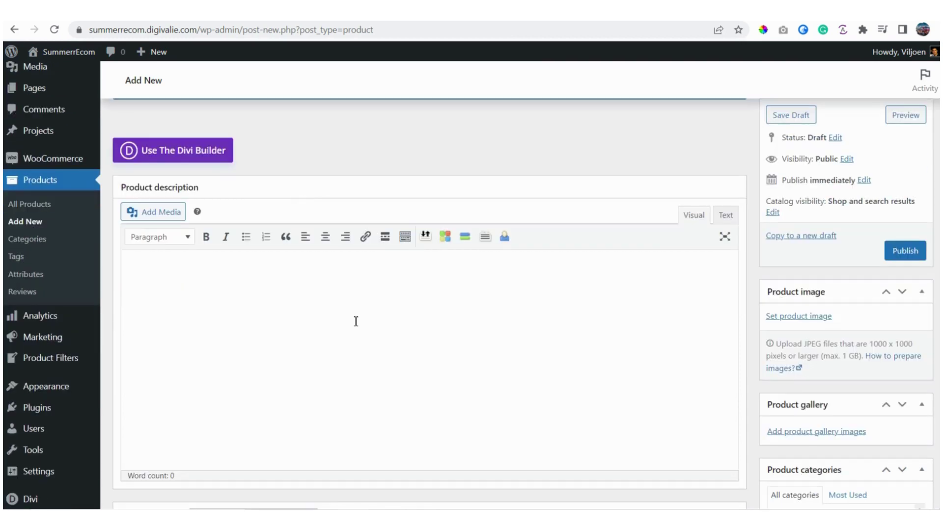
scroll(314, 309, down, 1)
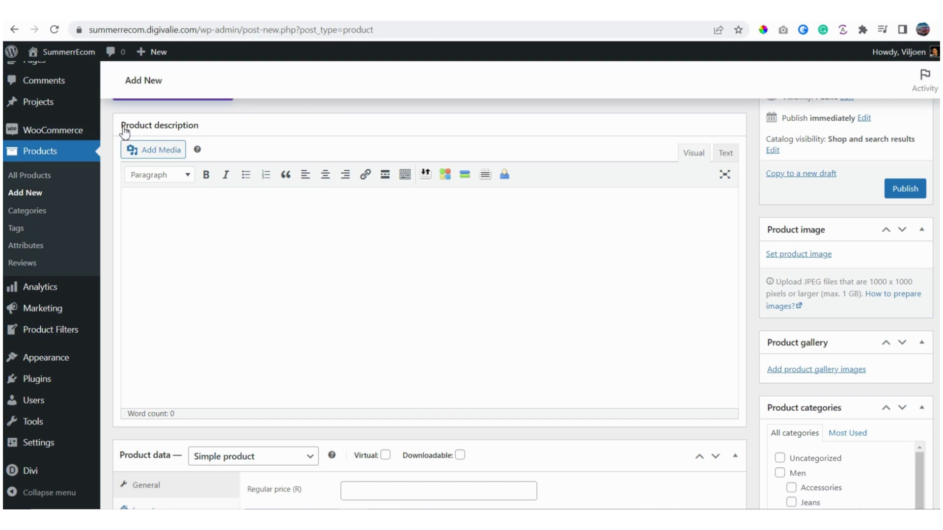
scroll(205, 257, down, 9)
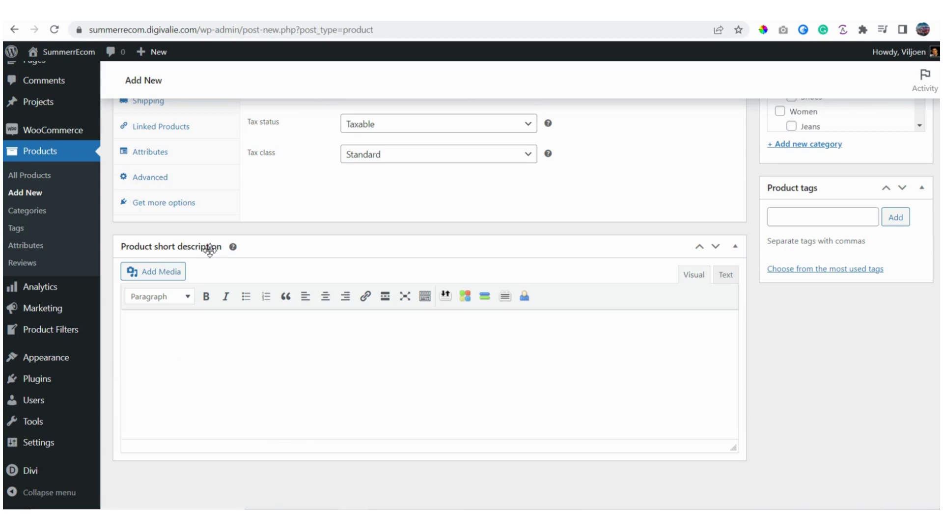
scroll(210, 250, down, 1)
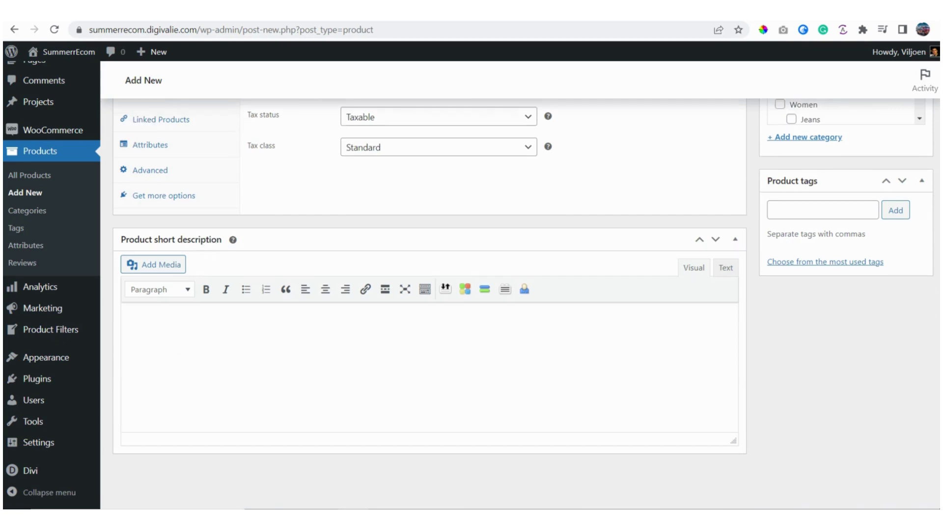
key(ctrl+Tab)
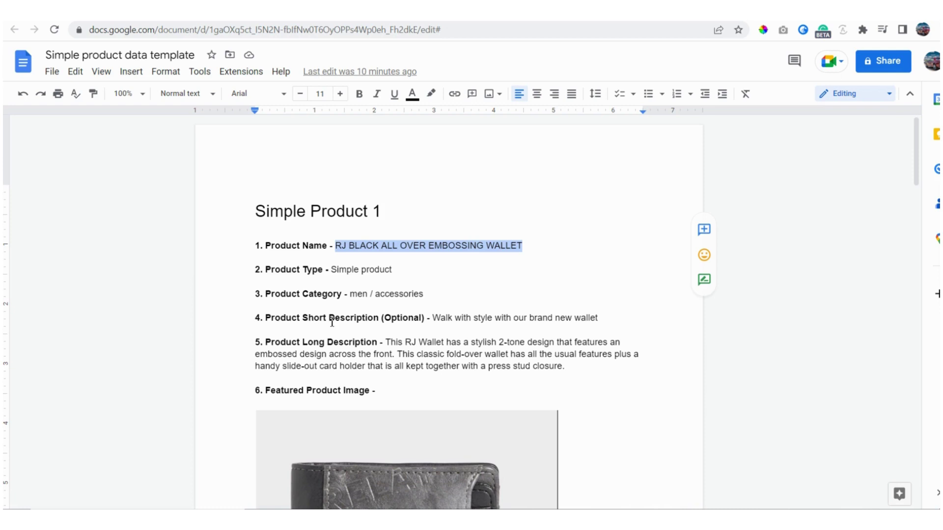
Step: Copy the short description sentence and paste it as plain text into the product
drag(434, 319, 599, 318)
right_click(576, 320)
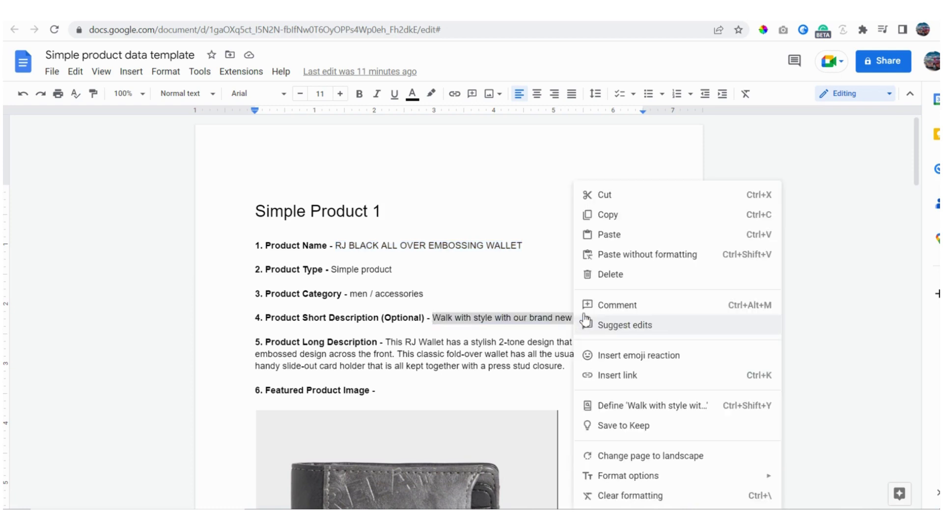
click(608, 217)
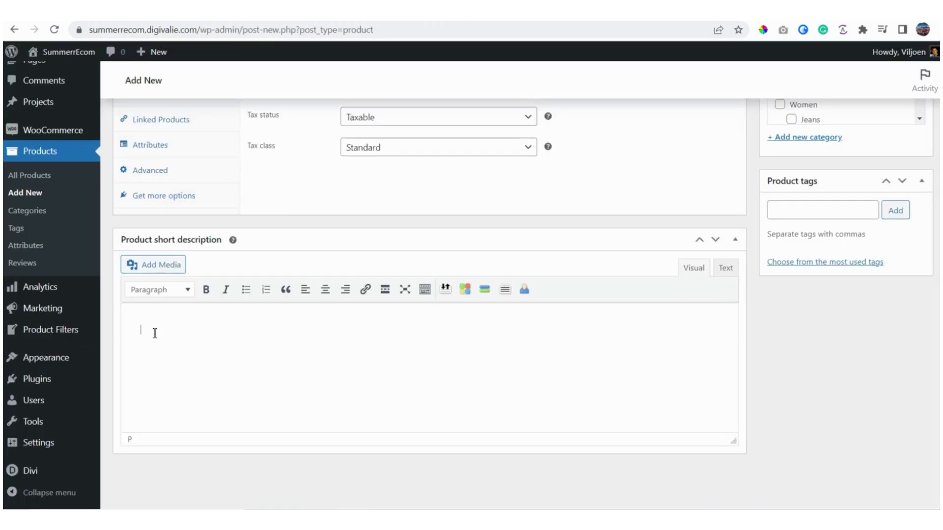
right_click(153, 331)
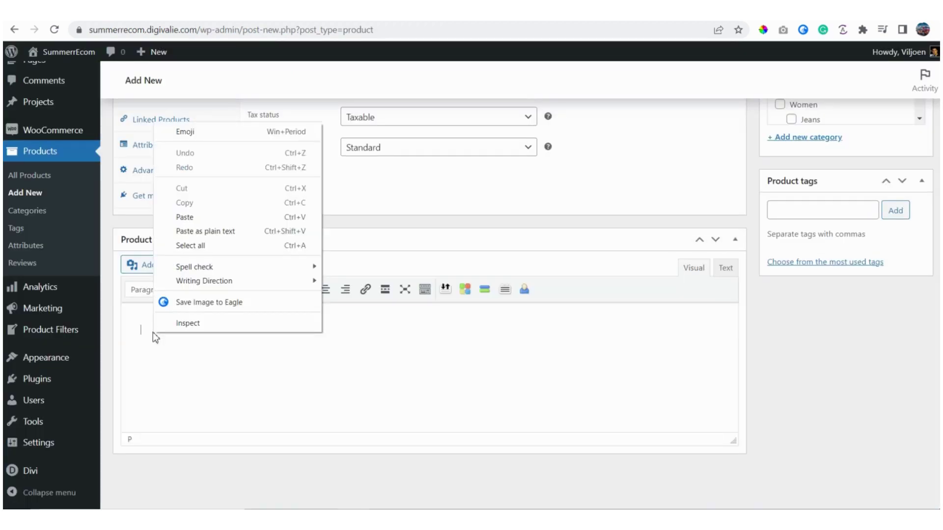
click(223, 229)
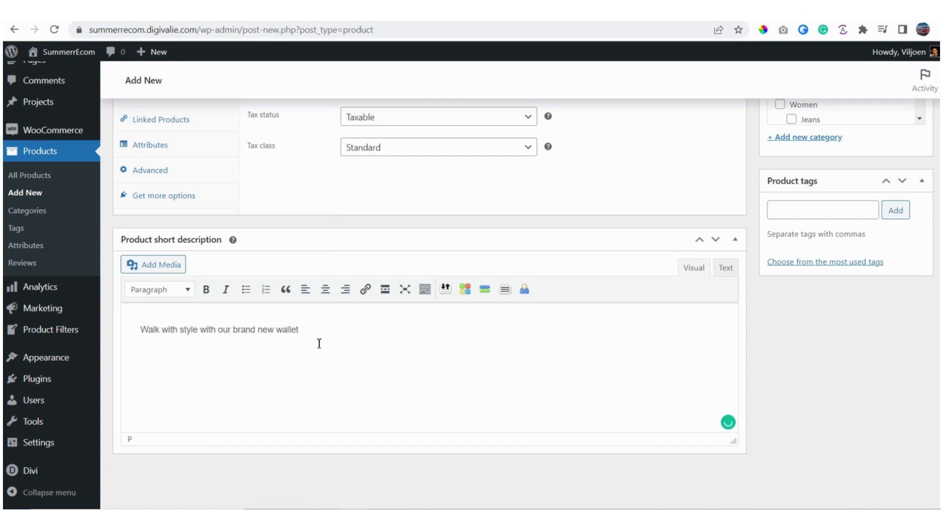
Step: Copy the long description paragraph and paste it as plain text into Product description
scroll(319, 343, up, 8)
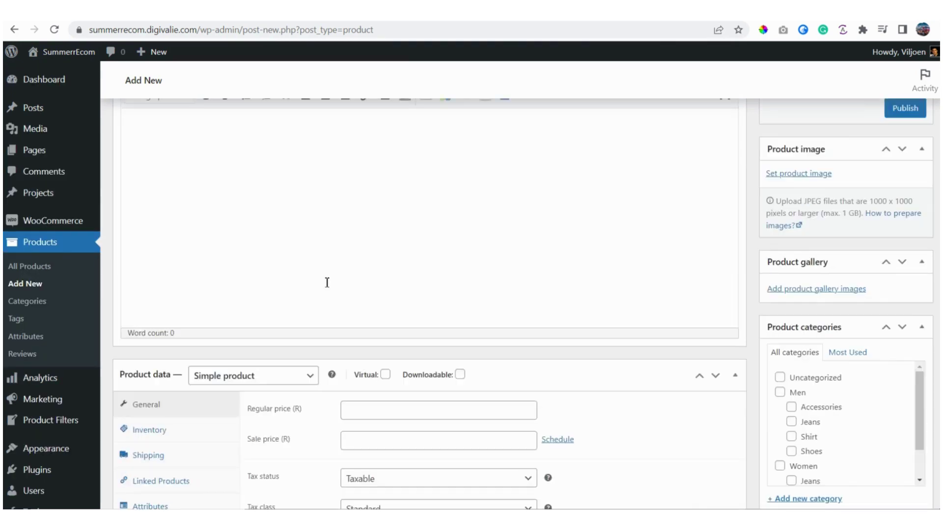
scroll(305, 211, up, 2)
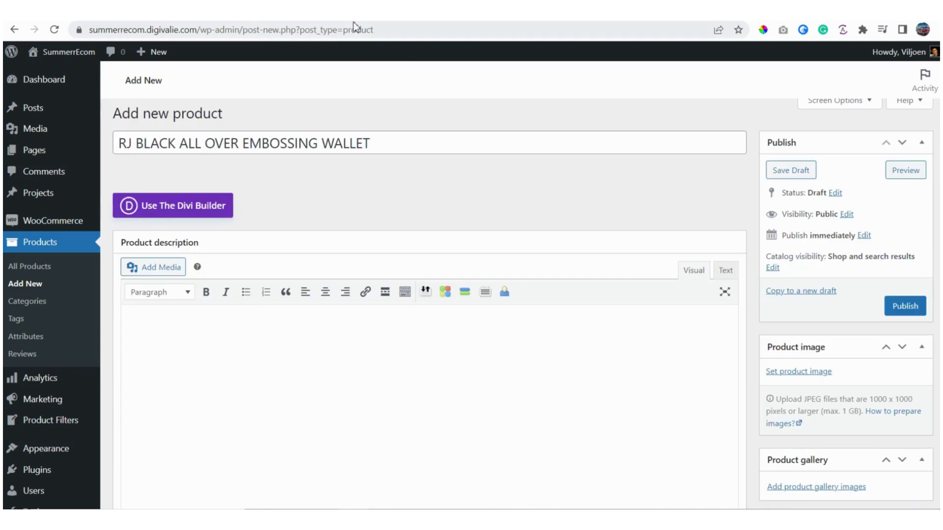
click(355, 15)
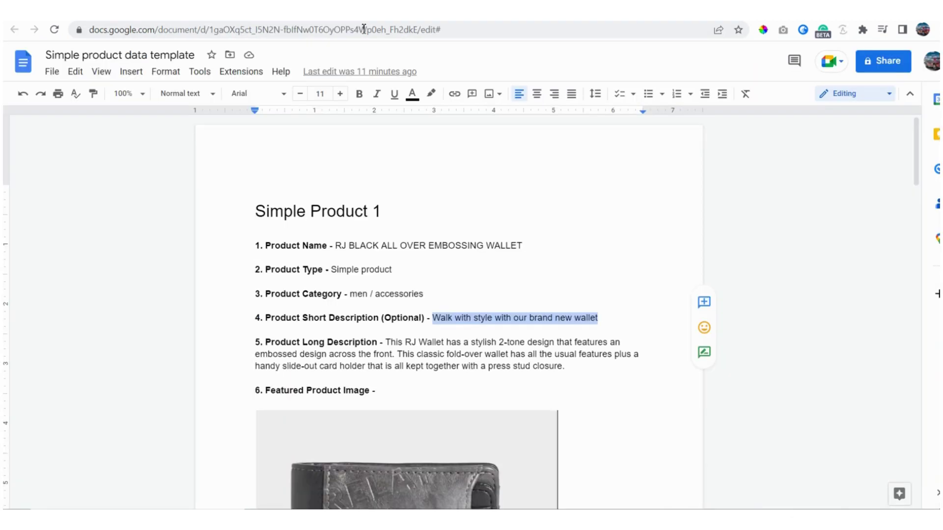
click(391, 343)
drag(390, 342, 571, 370)
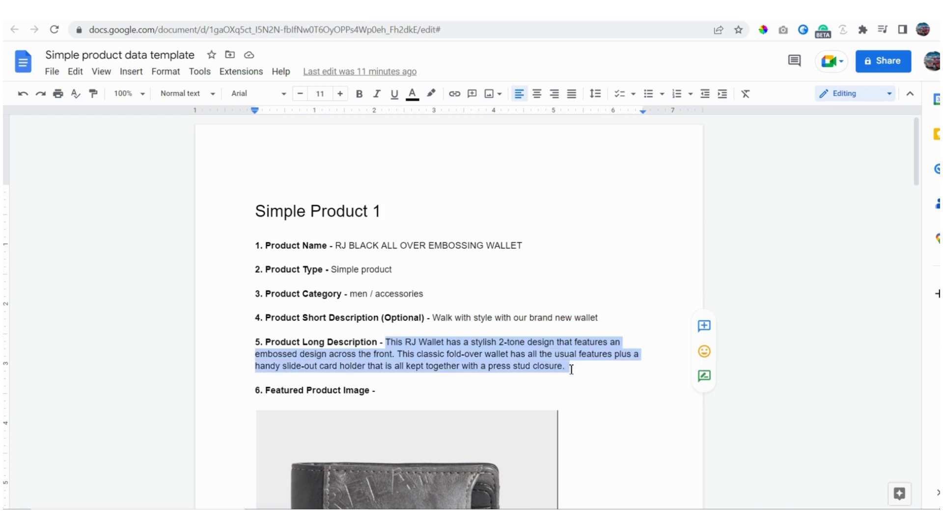
click(275, 15)
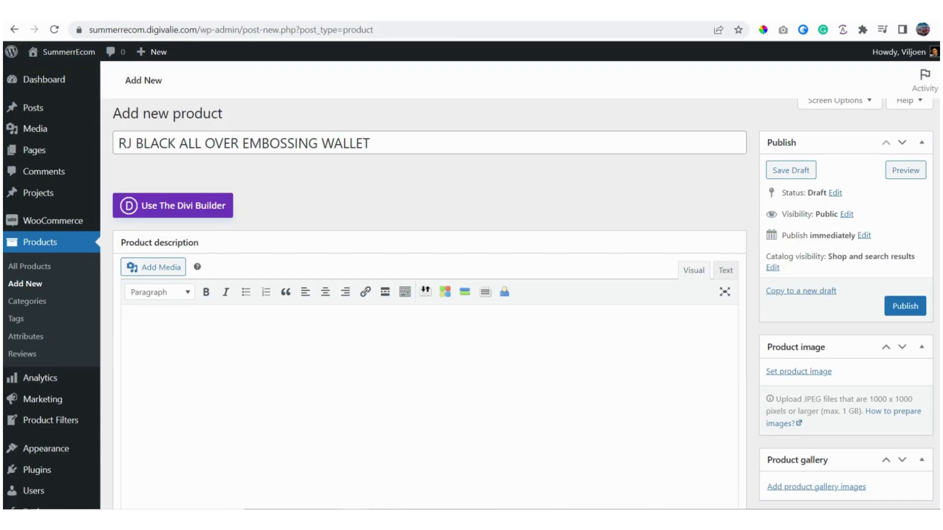
right_click(172, 330)
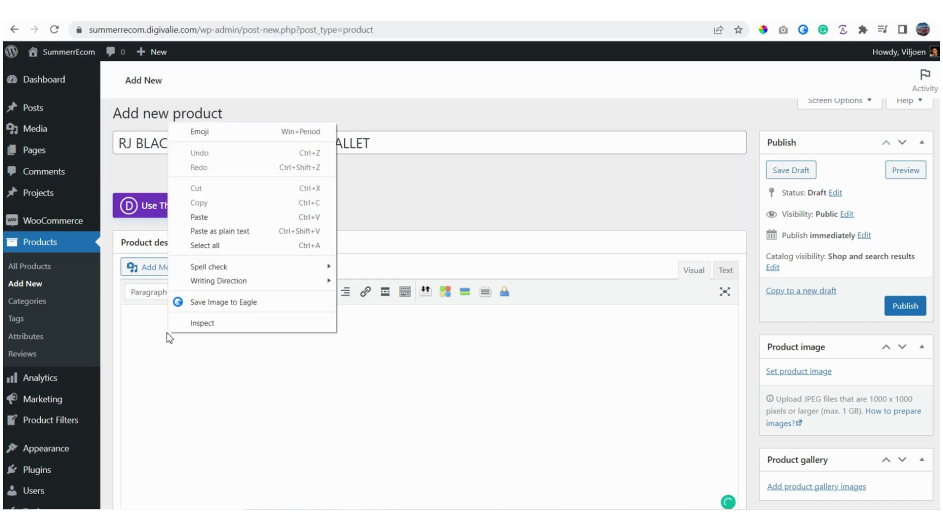
click(230, 234)
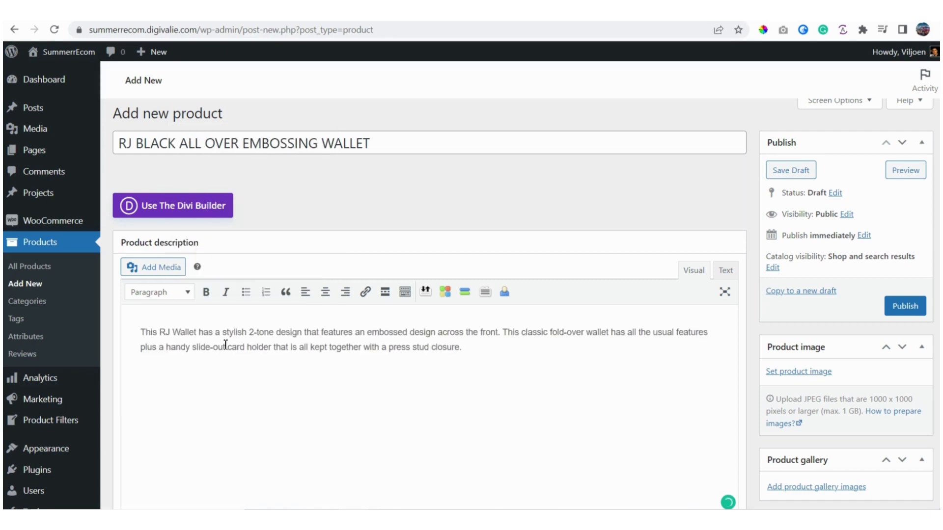
scroll(228, 347, down, 8)
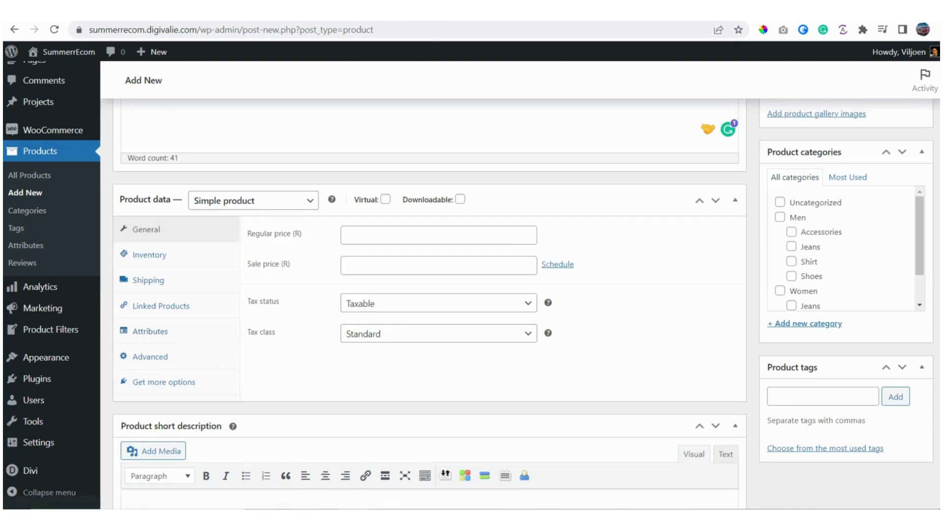
Step: Check the template's category and tick Men and Accessories under Product categories
click(324, 11)
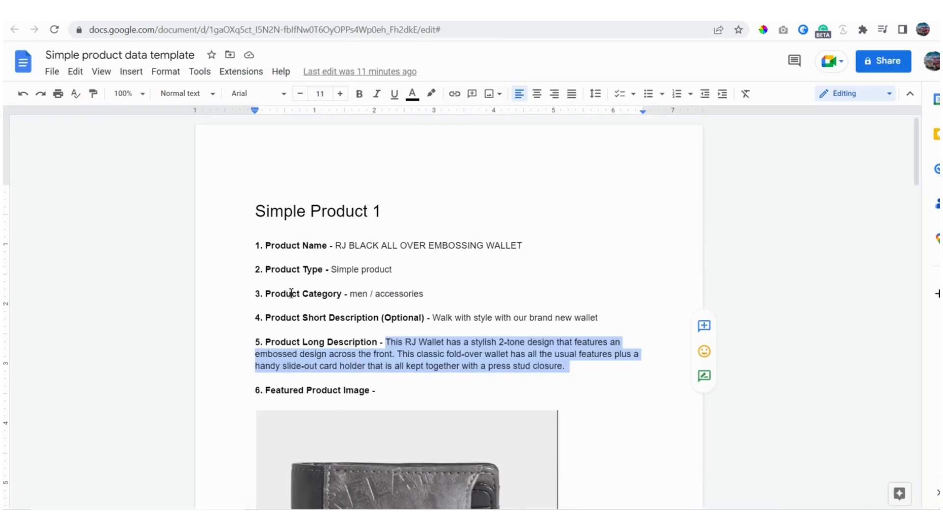
double_click(361, 296)
double_click(400, 296)
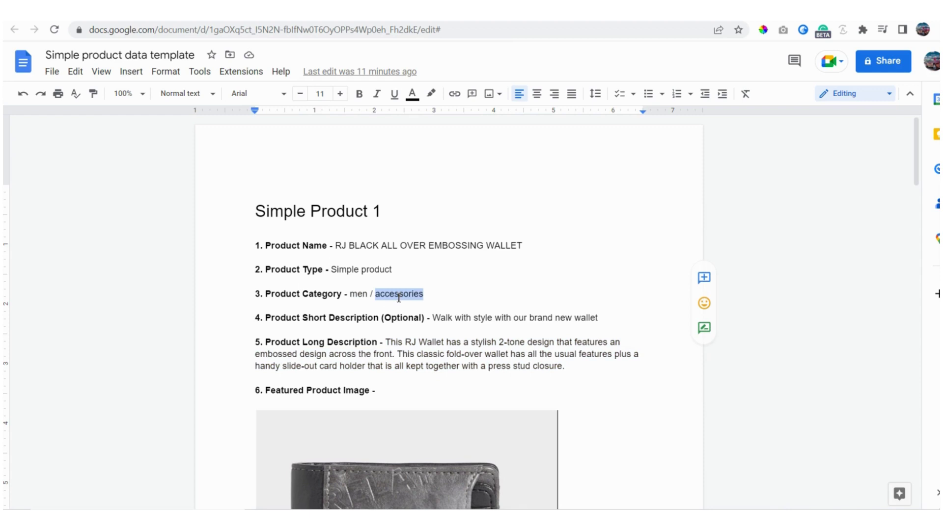
click(197, 11)
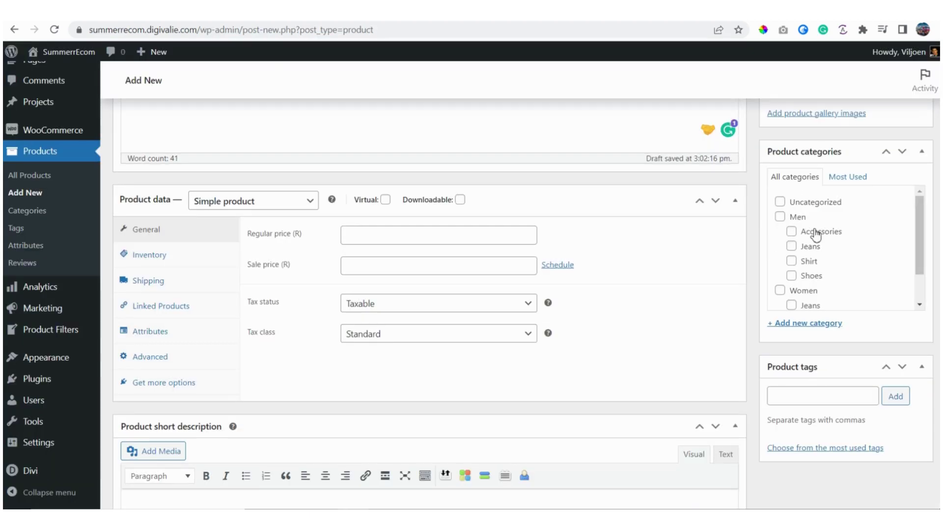
scroll(810, 231, down, 1)
scroll(815, 234, up, 1)
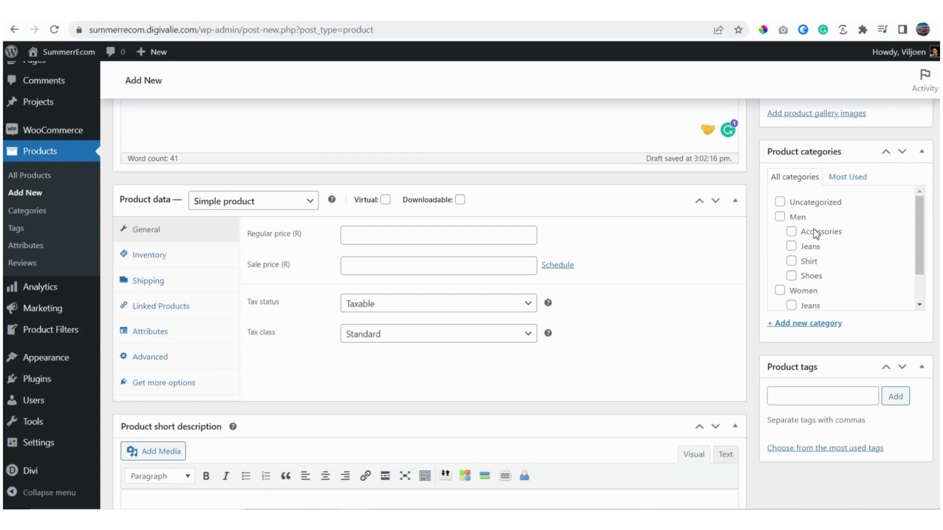
click(780, 218)
click(792, 233)
Step: Compare the rest of the template against the product form
key(ctrl+Tab)
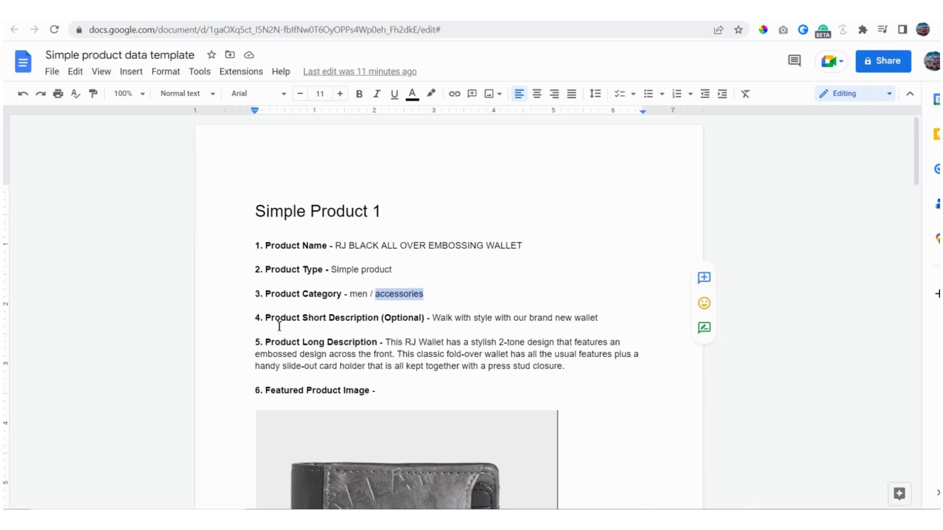
scroll(333, 379, down, 4)
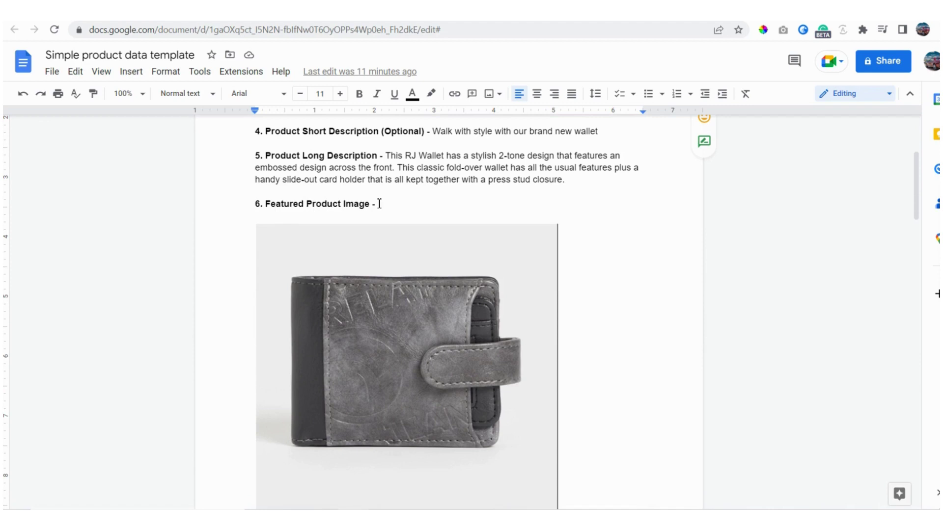
scroll(389, 304, down, 1)
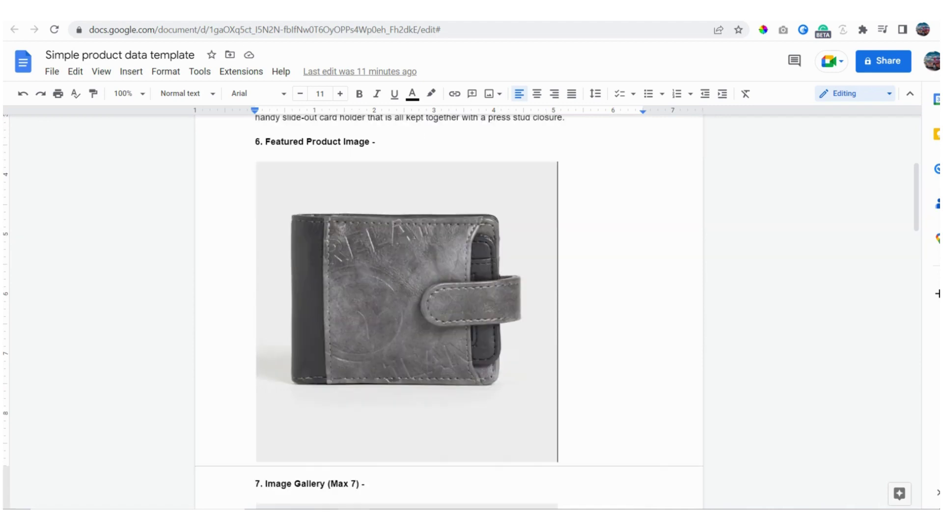
key(ctrl+shift+Tab)
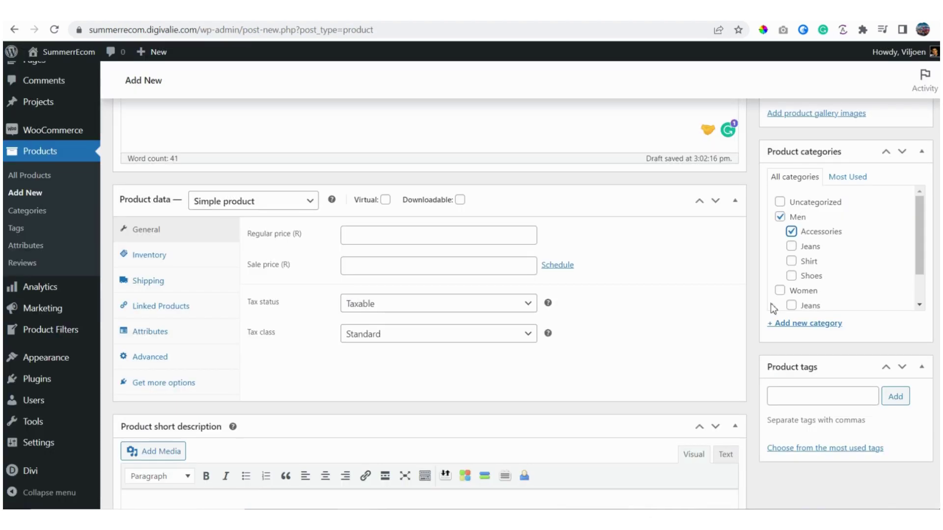
scroll(769, 309, up, 2)
scroll(766, 308, up, 5)
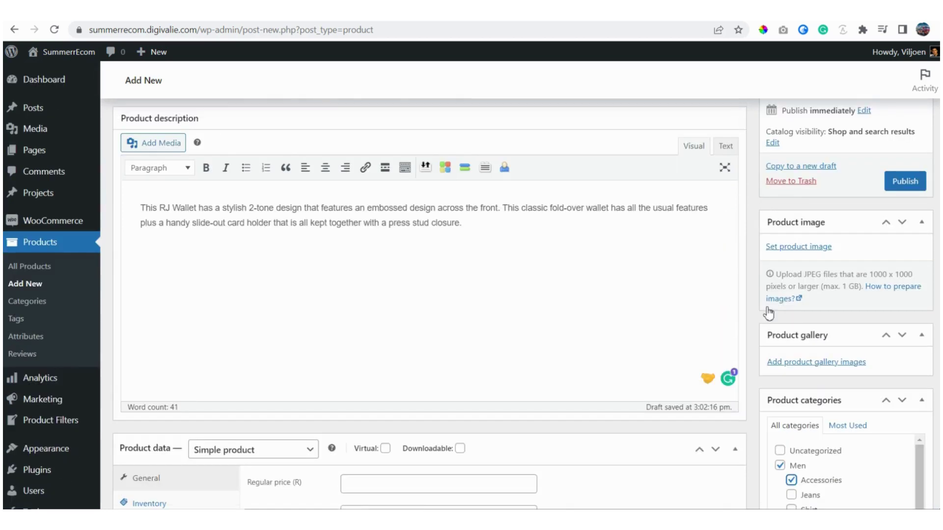
scroll(762, 299, down, 2)
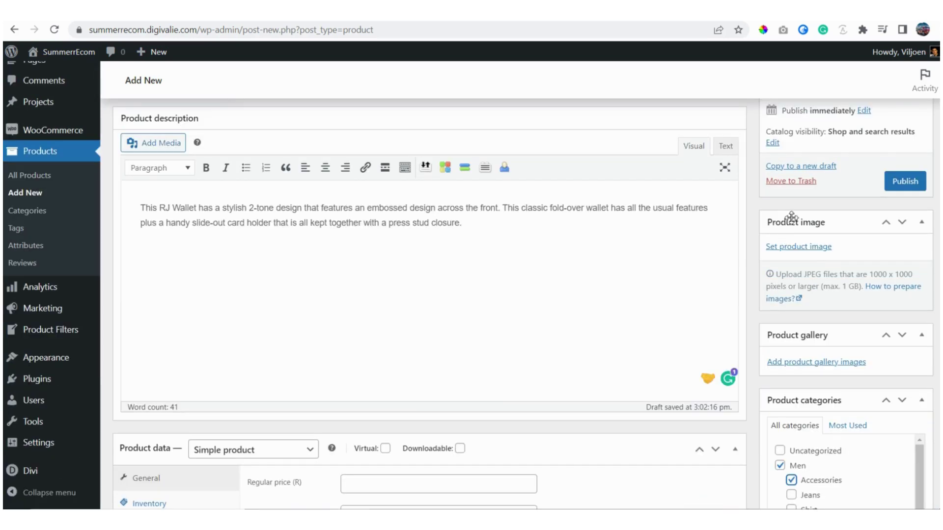
Step: Upload 'wallet featured image', copy its title into Alt Text, and set it as product image
click(808, 249)
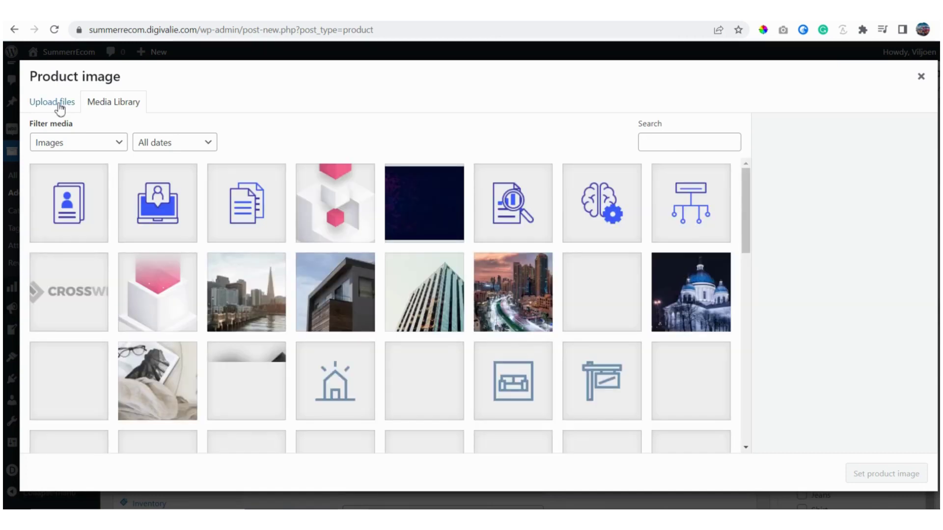
click(55, 102)
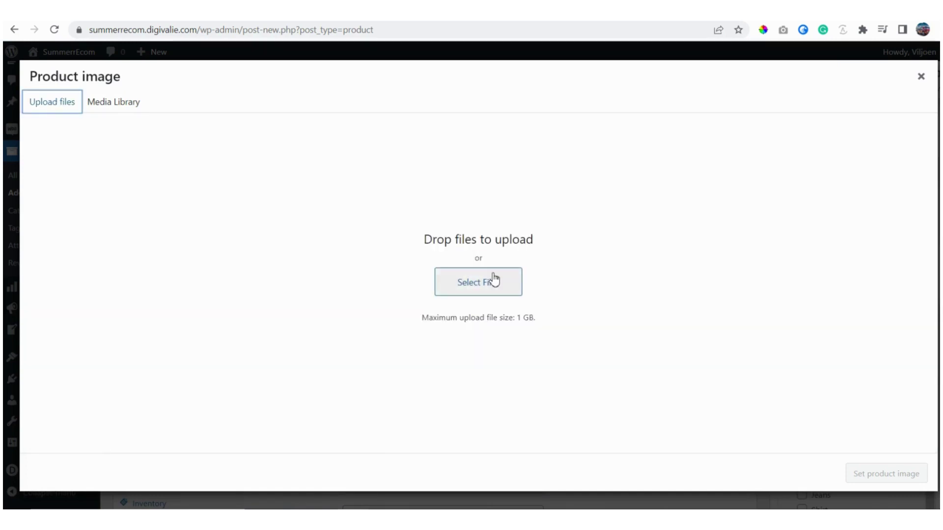
click(485, 284)
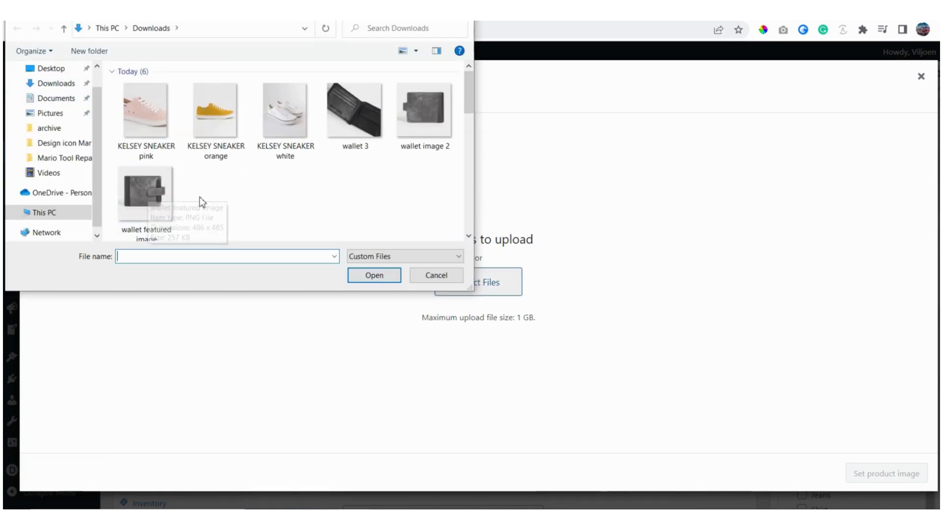
click(146, 196)
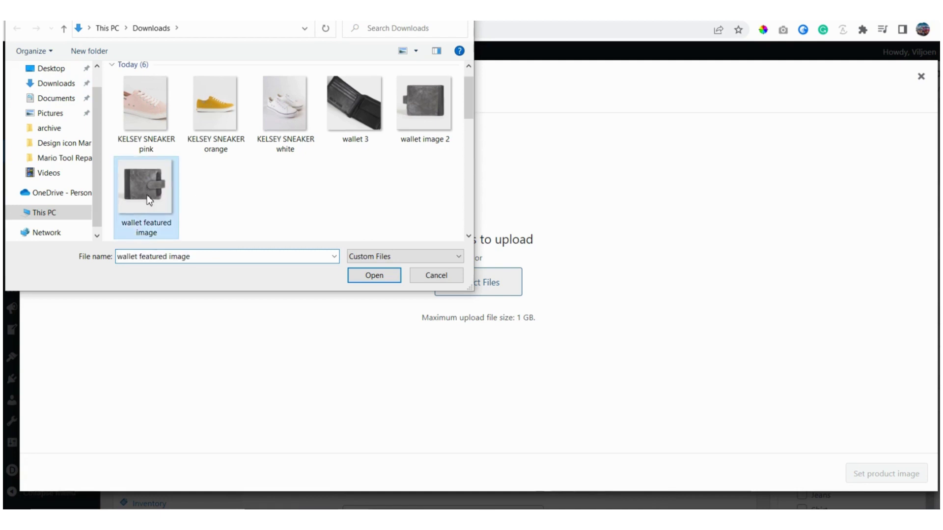
click(374, 275)
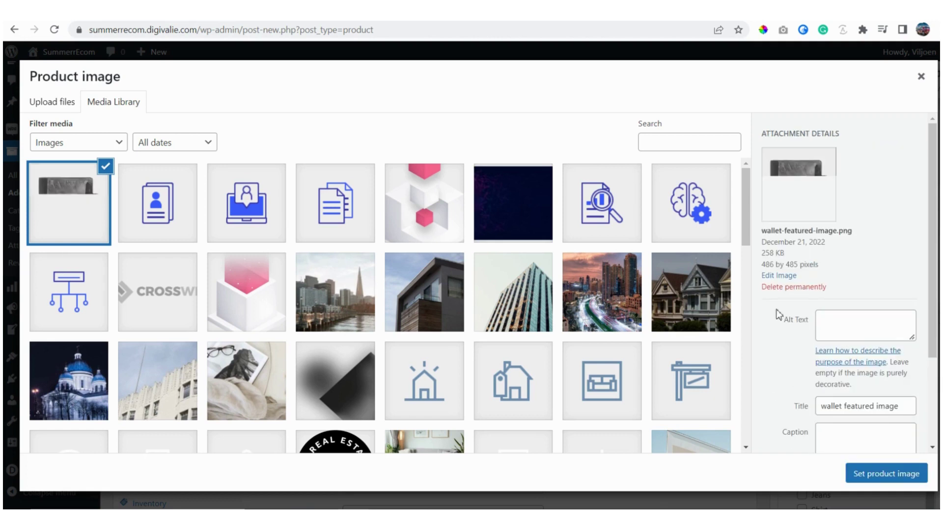
scroll(769, 326, down, 3)
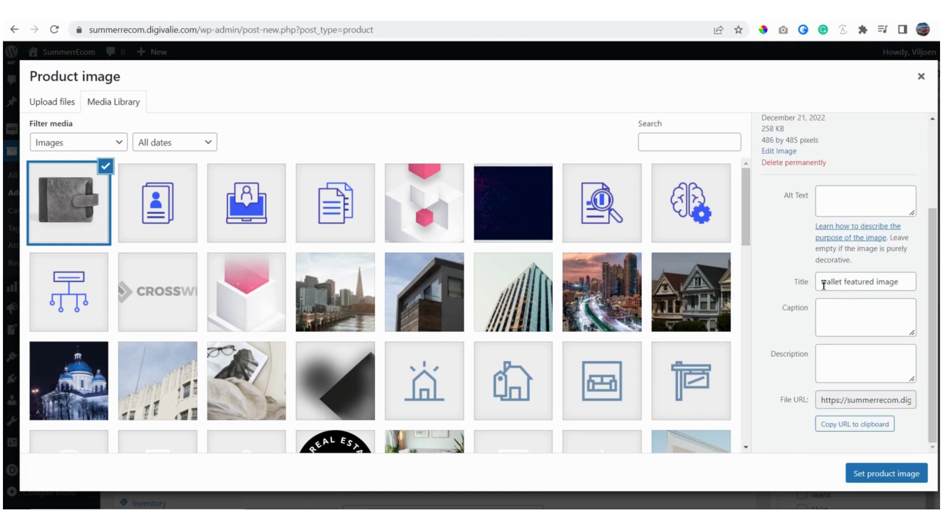
triple_click(859, 282)
key(ctrl+c)
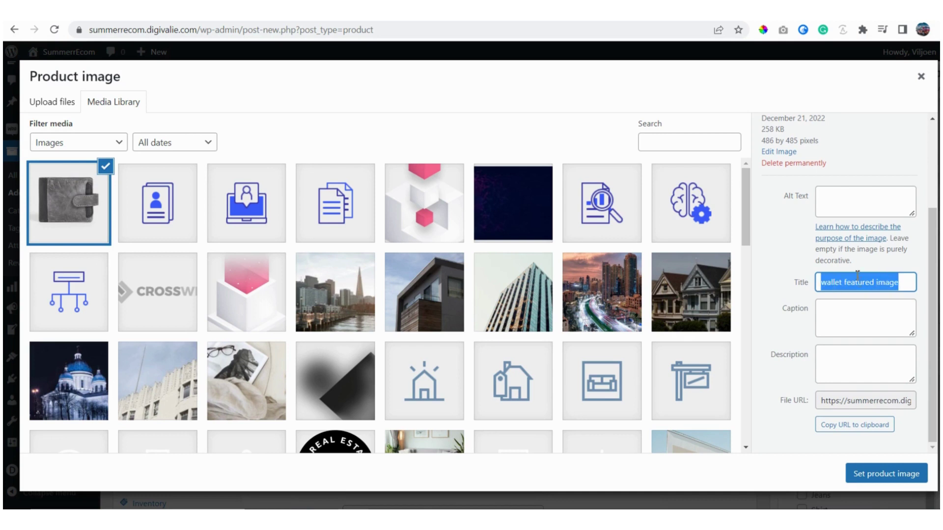
click(832, 195)
key(ctrl+v)
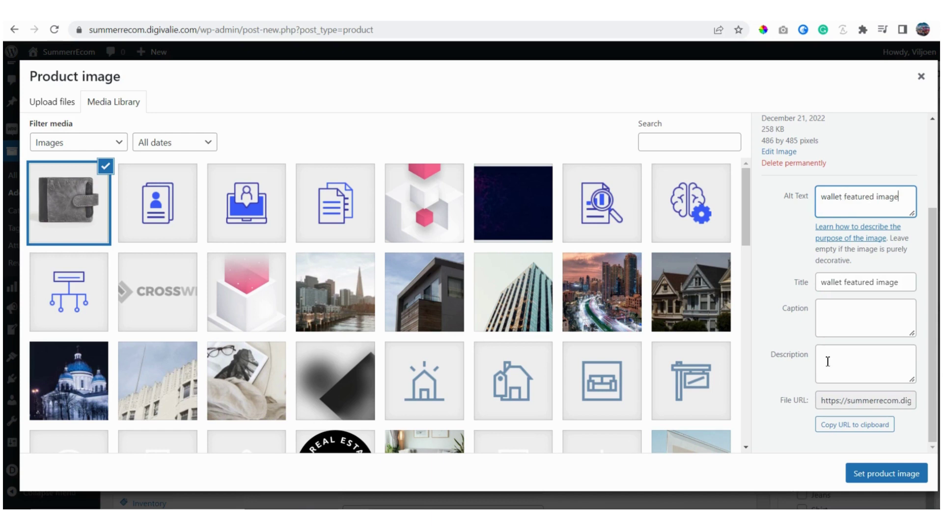
click(887, 477)
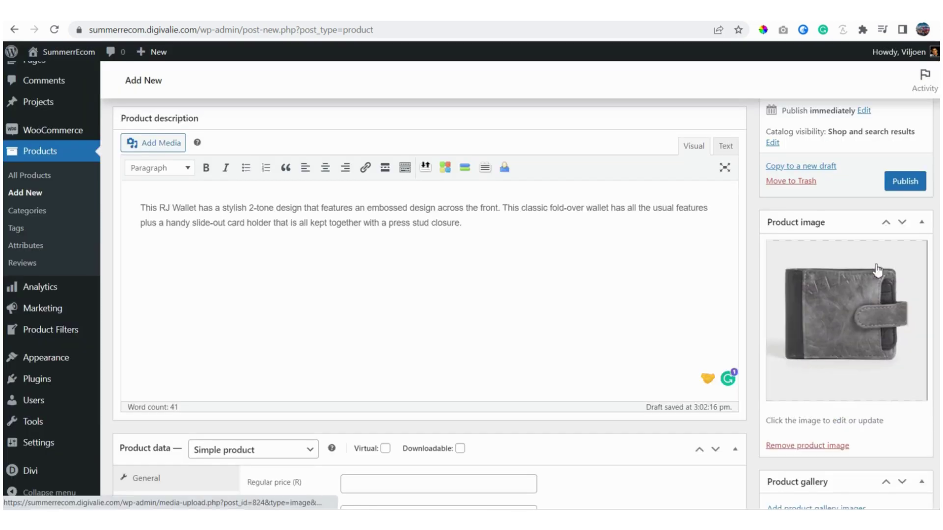
Step: Open the product gallery picker and check the template for the gallery images
scroll(829, 318, down, 4)
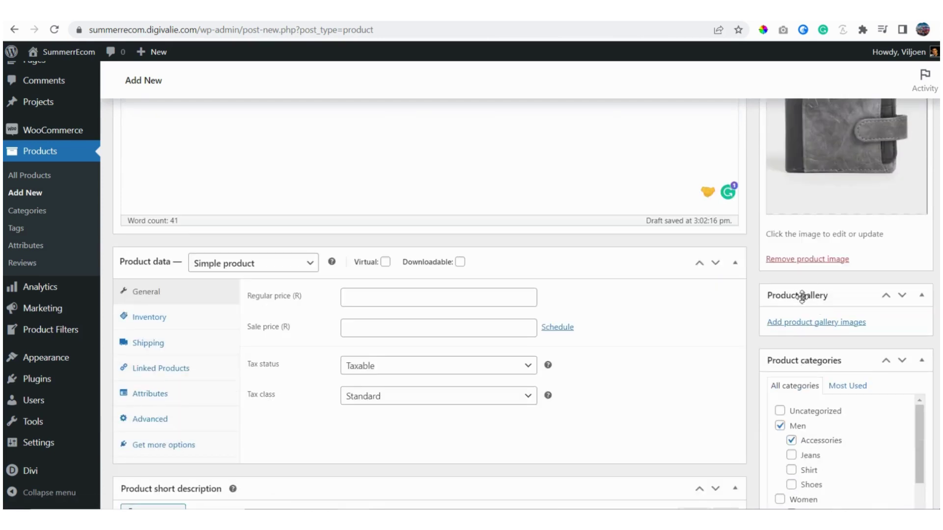
click(826, 323)
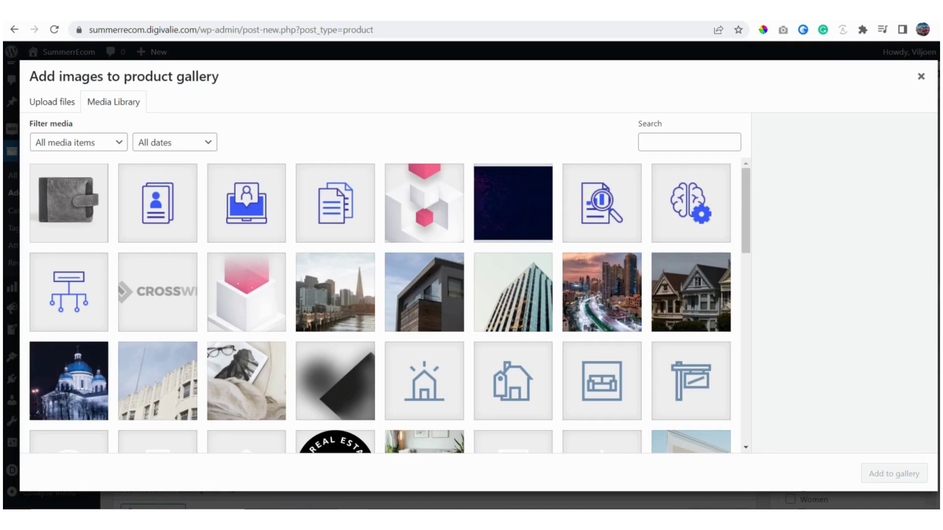
click(343, 11)
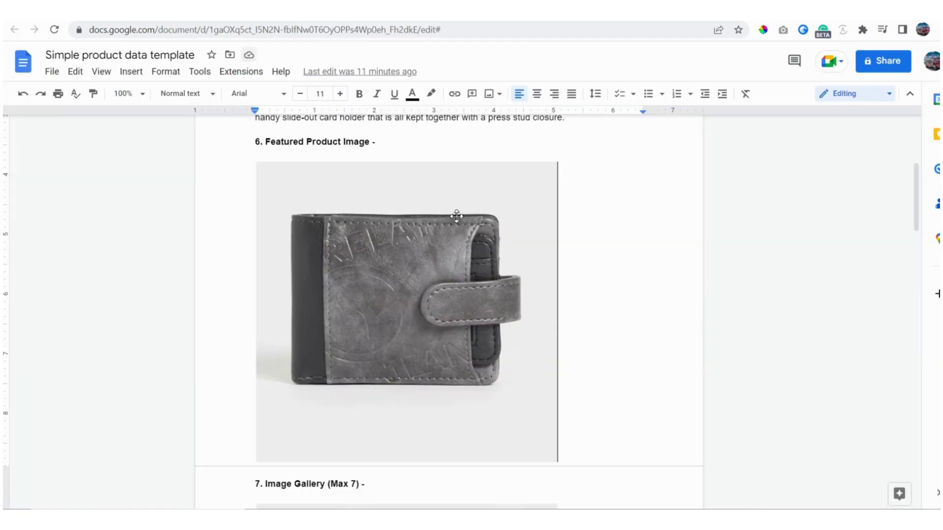
scroll(456, 216, down, 6)
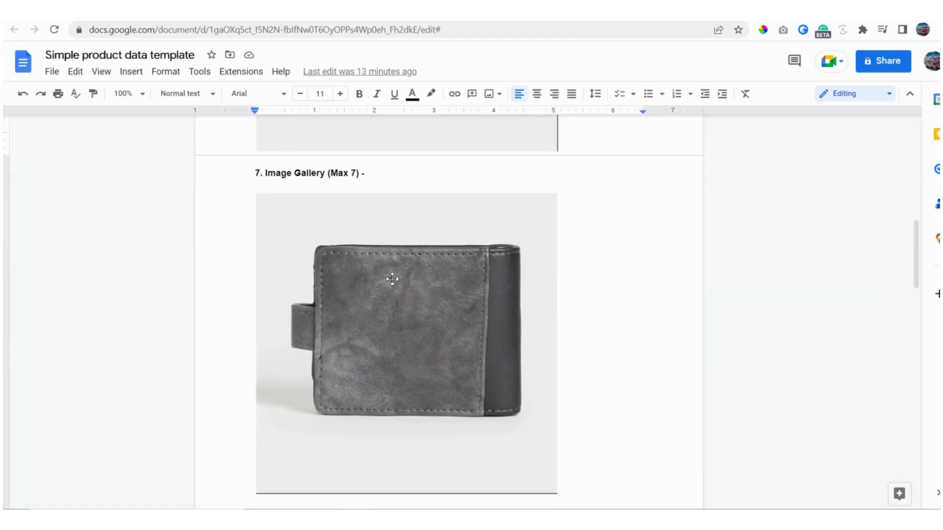
scroll(392, 279, down, 7)
click(231, 11)
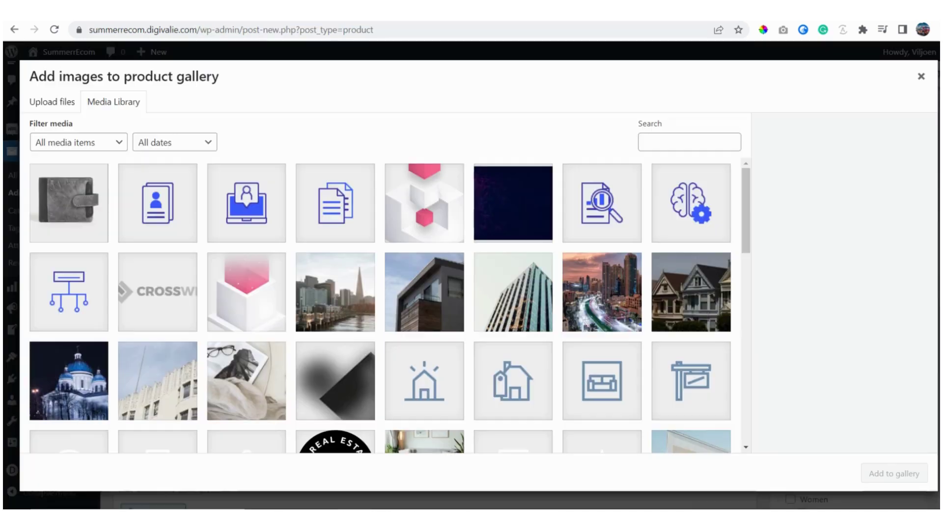
Step: Upload 'wallet image 2' and 'wallet 3' and add them to the product gallery
click(52, 104)
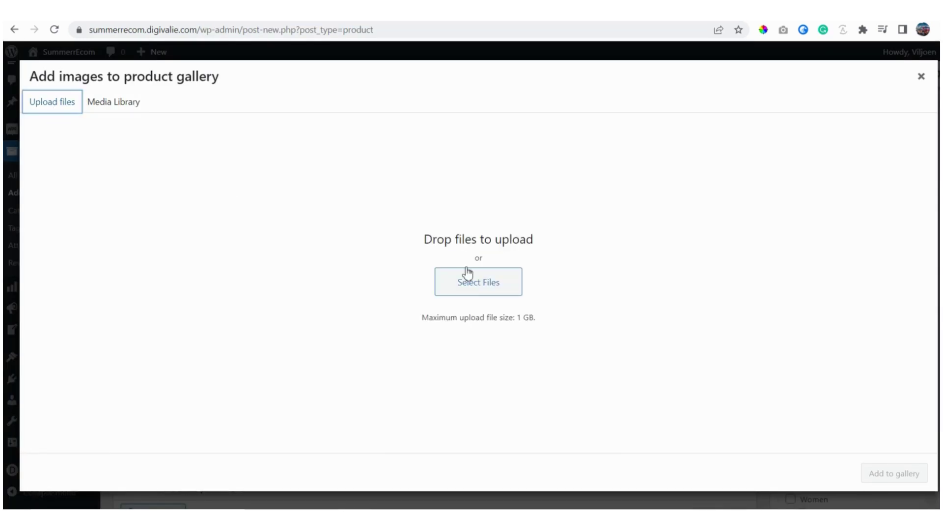
click(474, 289)
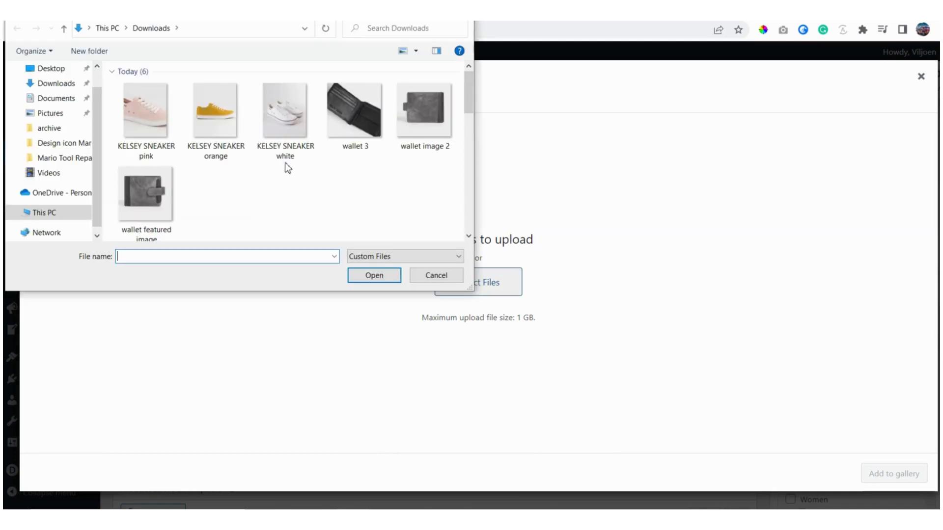
click(430, 105)
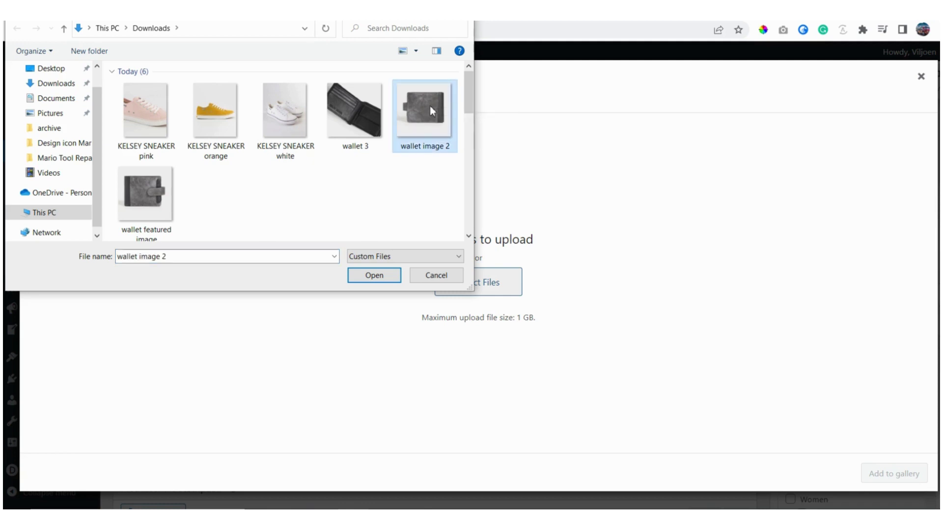
ctrl+click(362, 106)
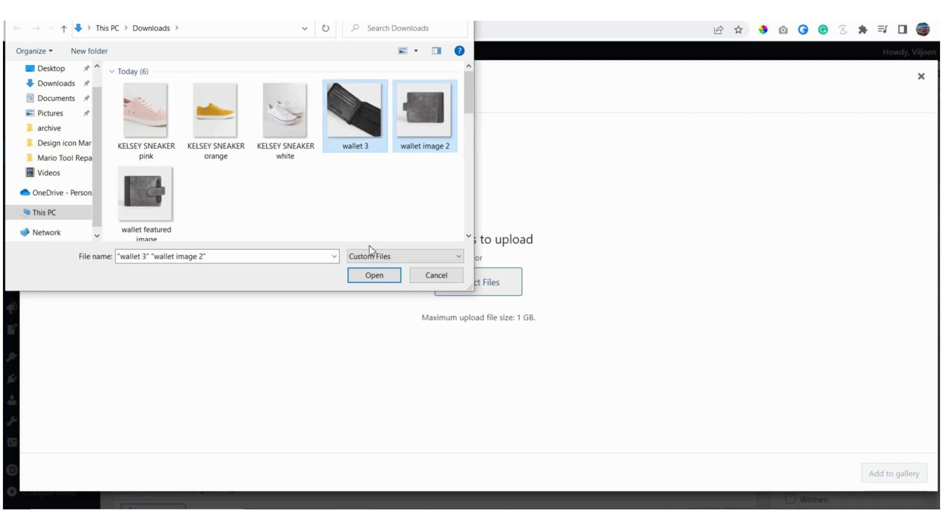
click(375, 275)
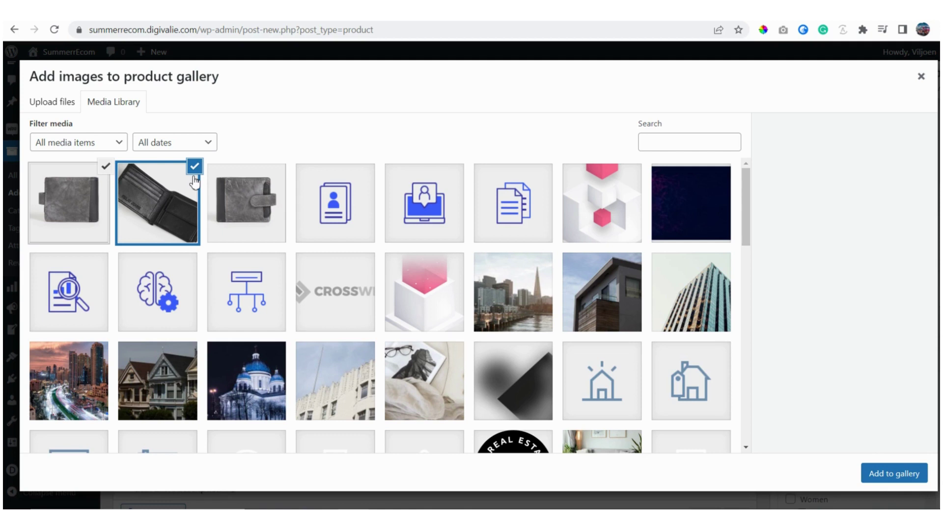
click(892, 474)
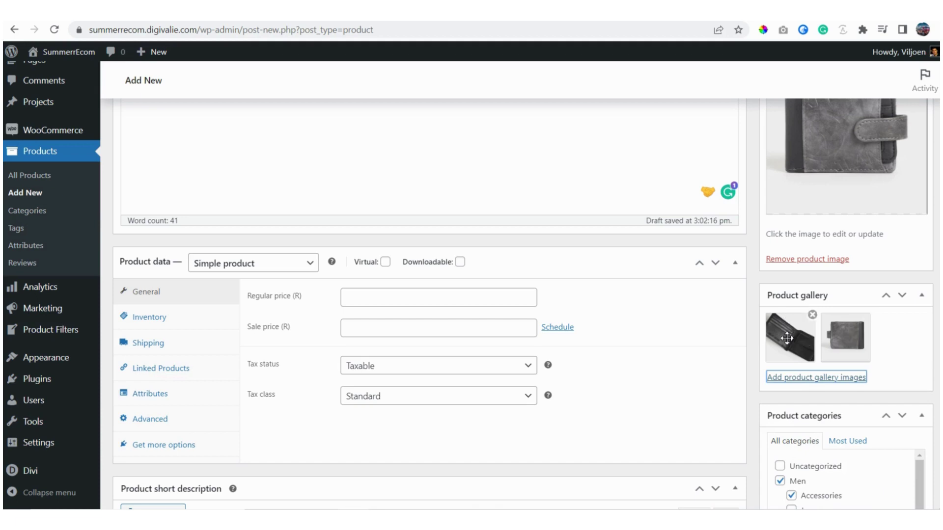
scroll(755, 343, down, 1)
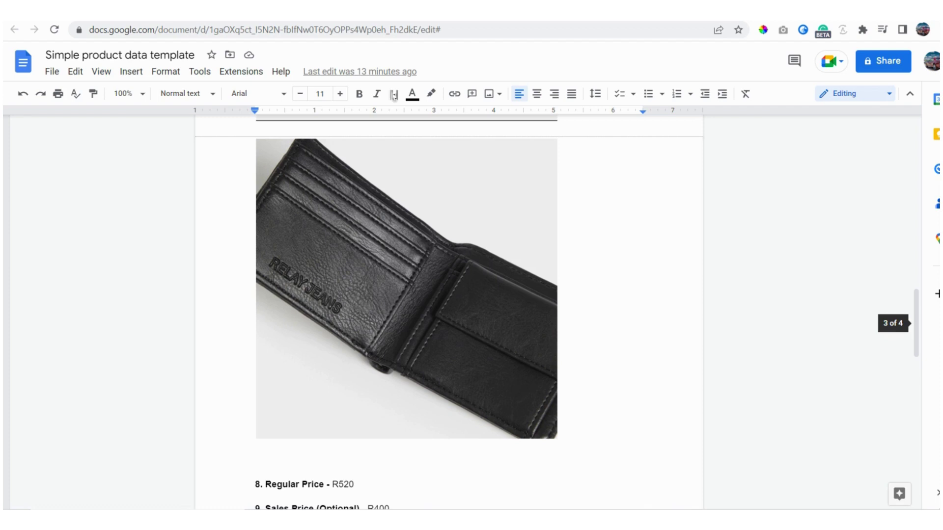
scroll(534, 267, down, 5)
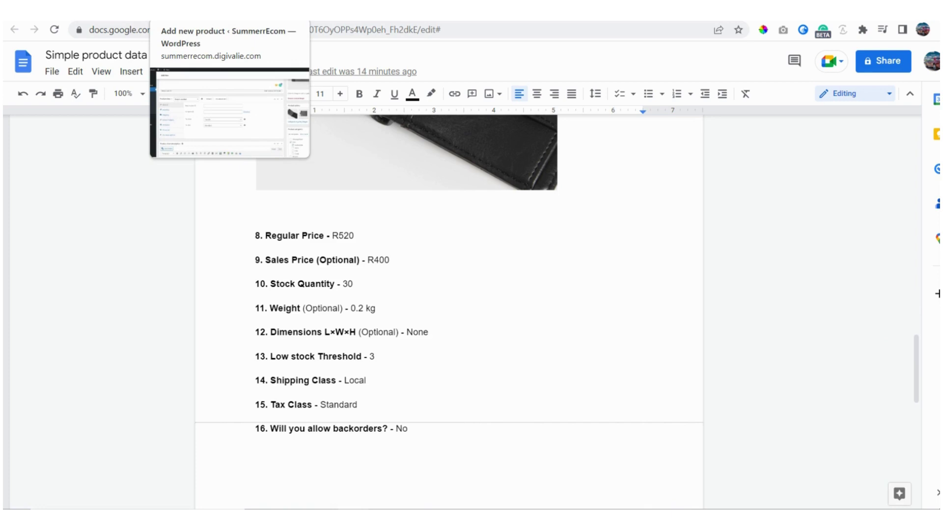
click(197, 10)
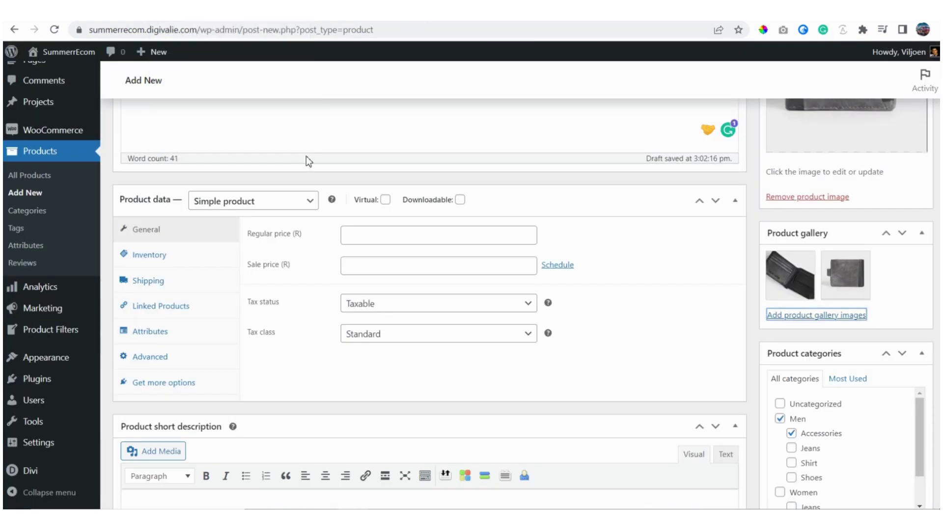
scroll(307, 157, down, 4)
scroll(307, 157, up, 5)
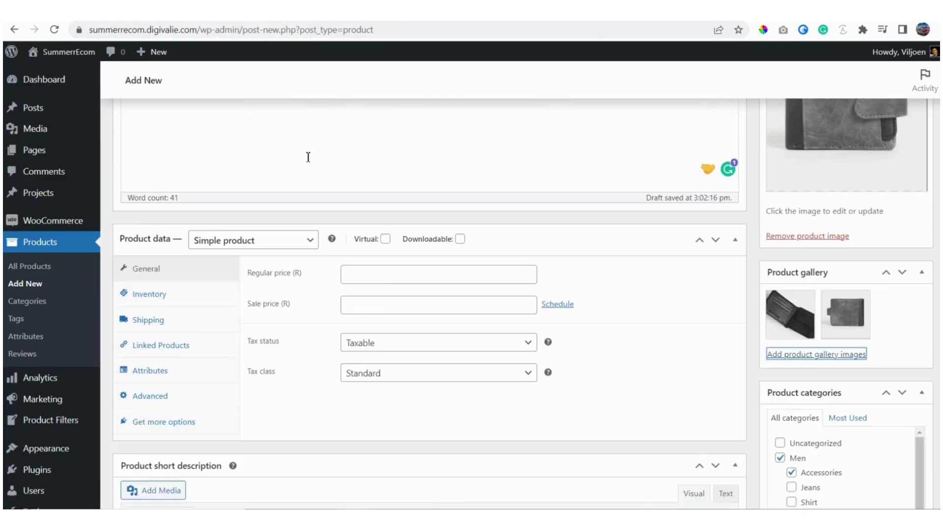
scroll(295, 226, up, 4)
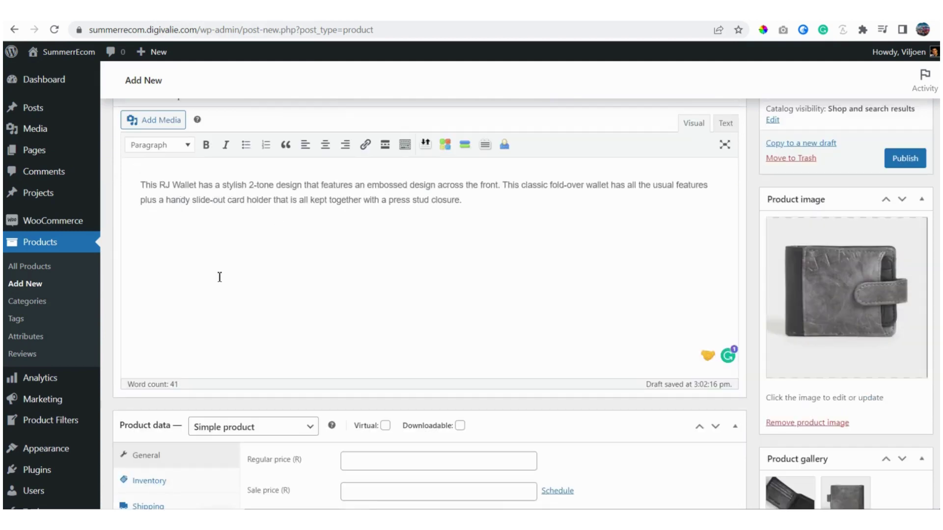
scroll(220, 277, down, 4)
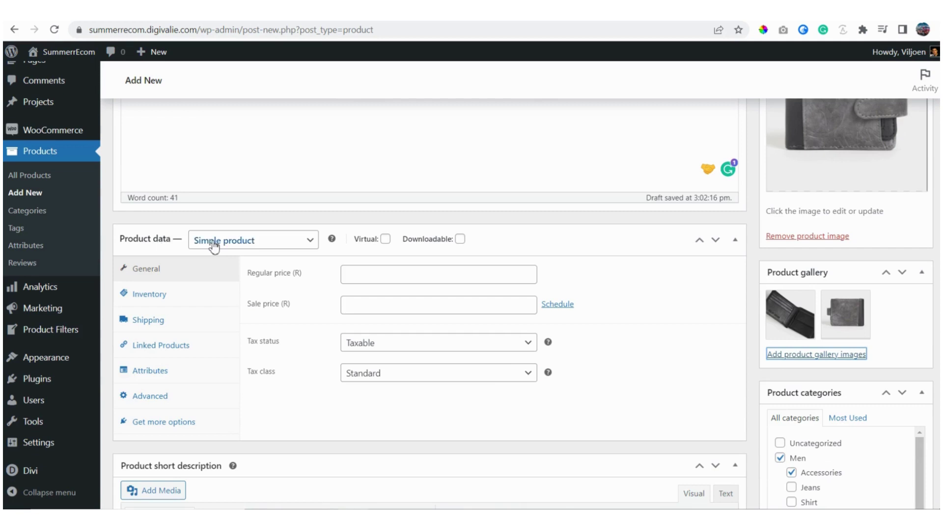
click(310, 241)
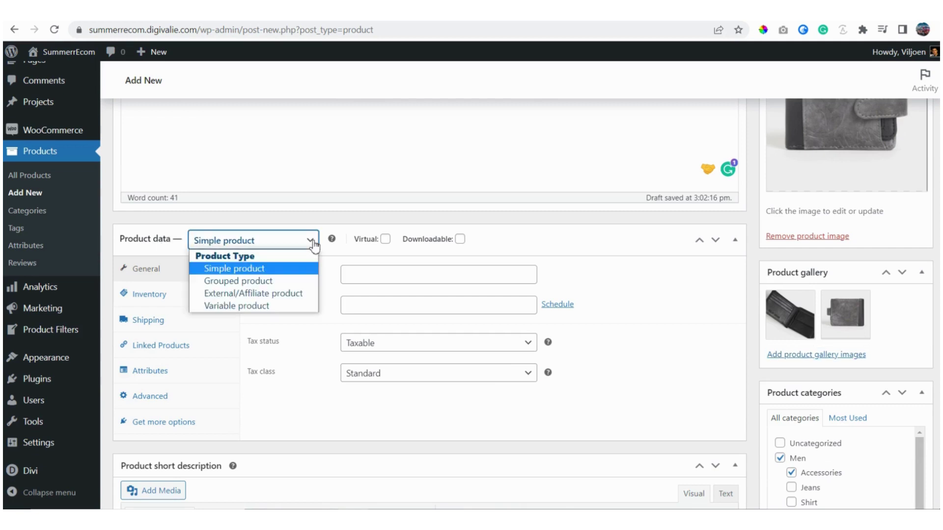
click(232, 269)
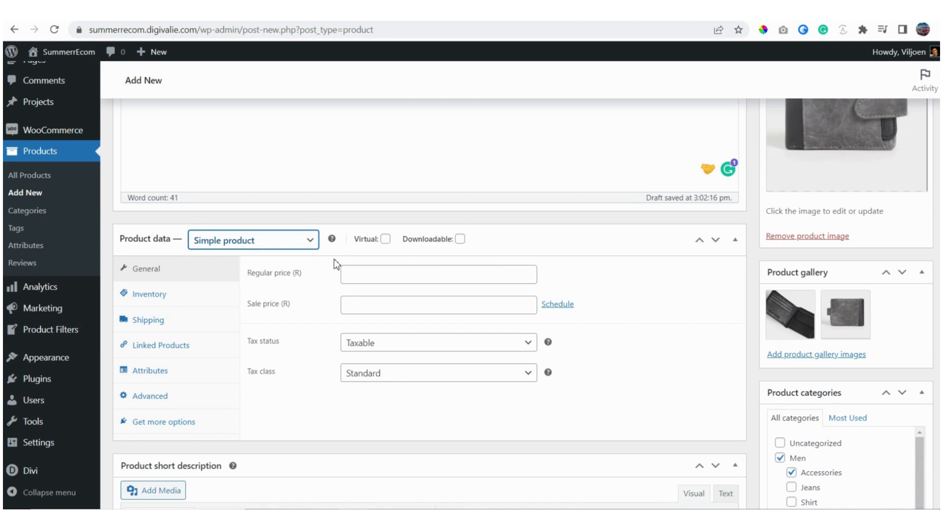
scroll(324, 268, down, 4)
scroll(323, 269, up, 3)
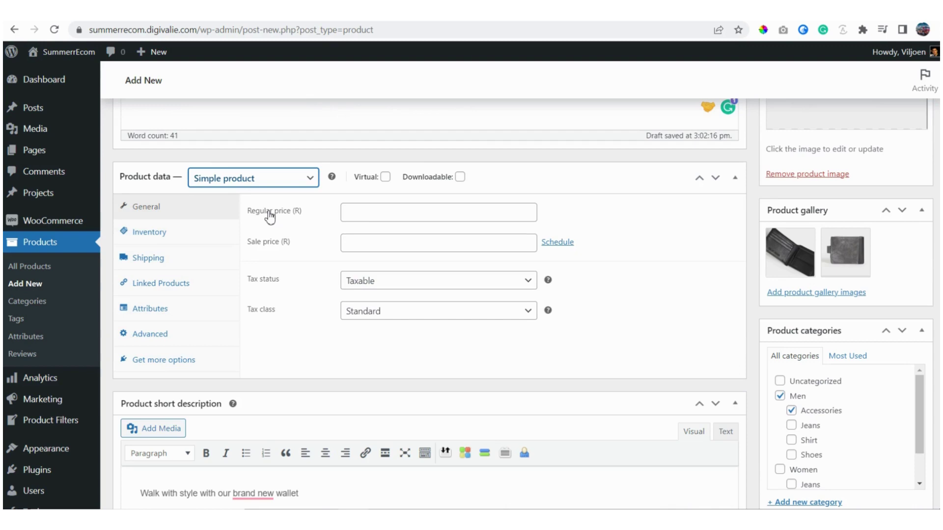
Step: Enter a regular price of 520 and a sale price of 400
key(ctrl+Tab)
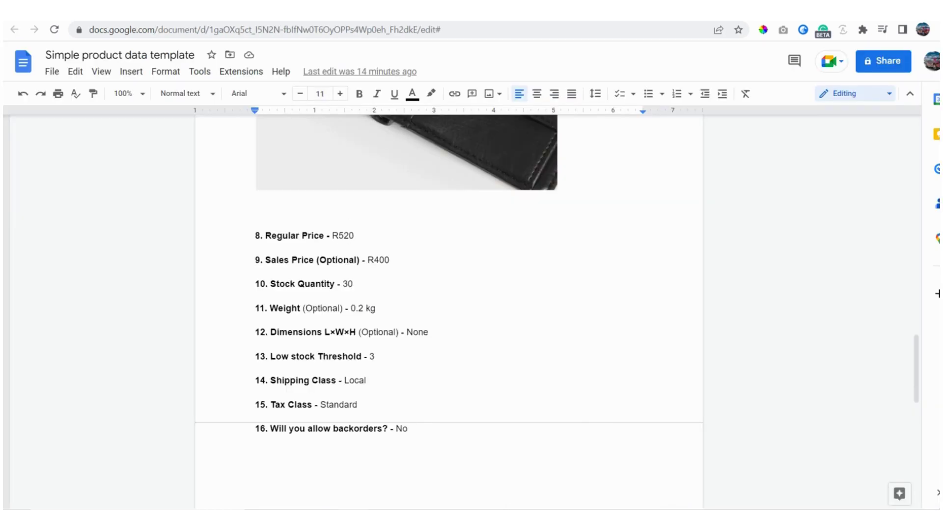
key(ctrl+Tab)
click(359, 215)
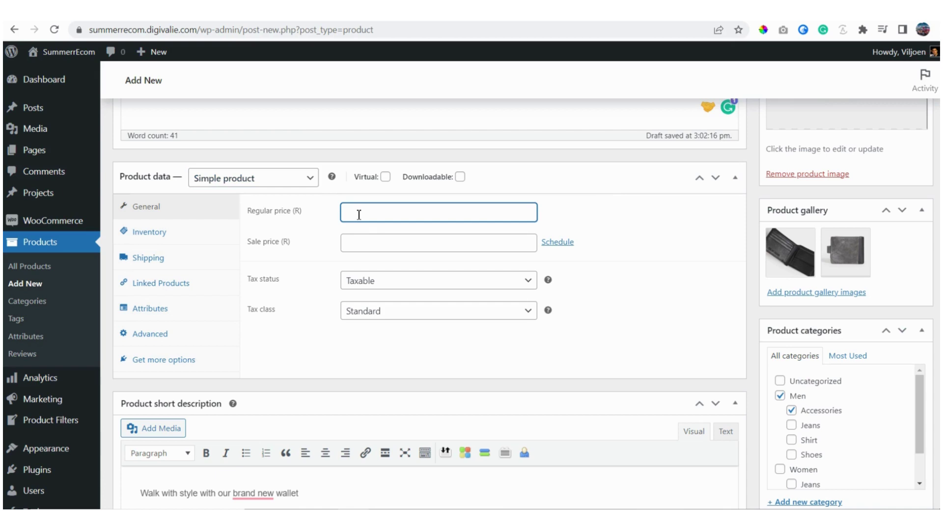
text(R)
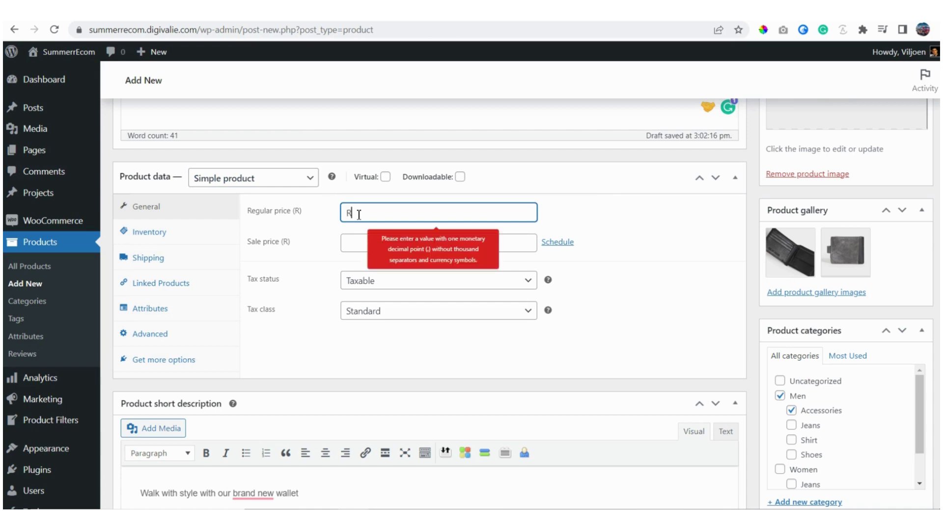
text(570)
key(BackSpace)
key(BackSpace)
key(BackSpace)
key(BackSpace)
text(520)
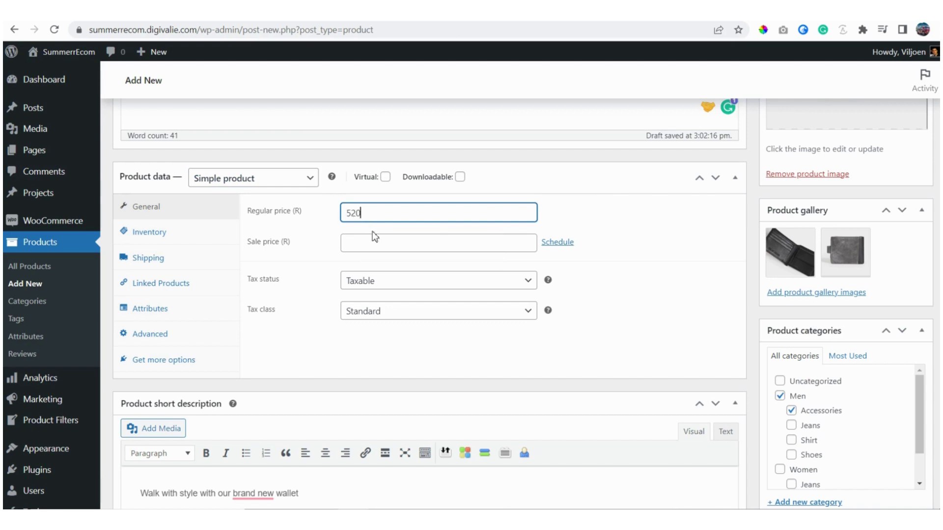
click(371, 11)
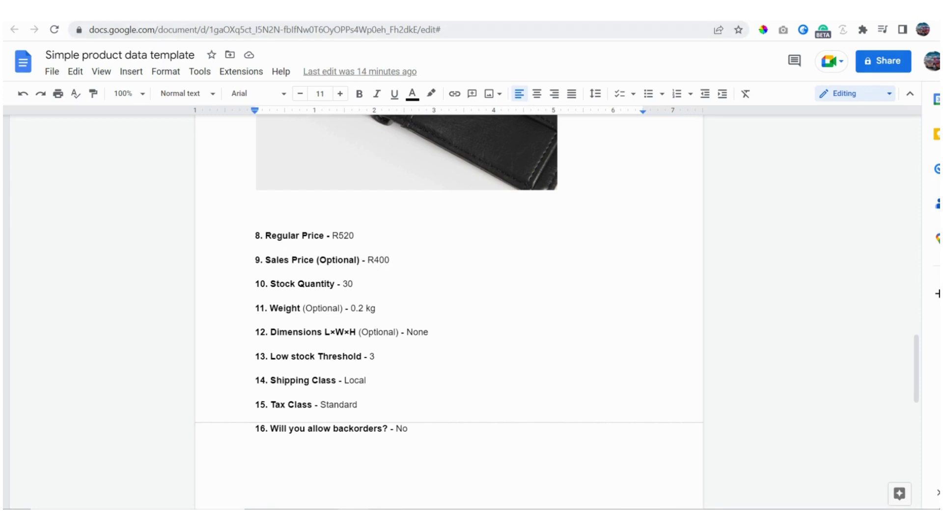
key(ctrl+Tab)
click(365, 244)
text(40)
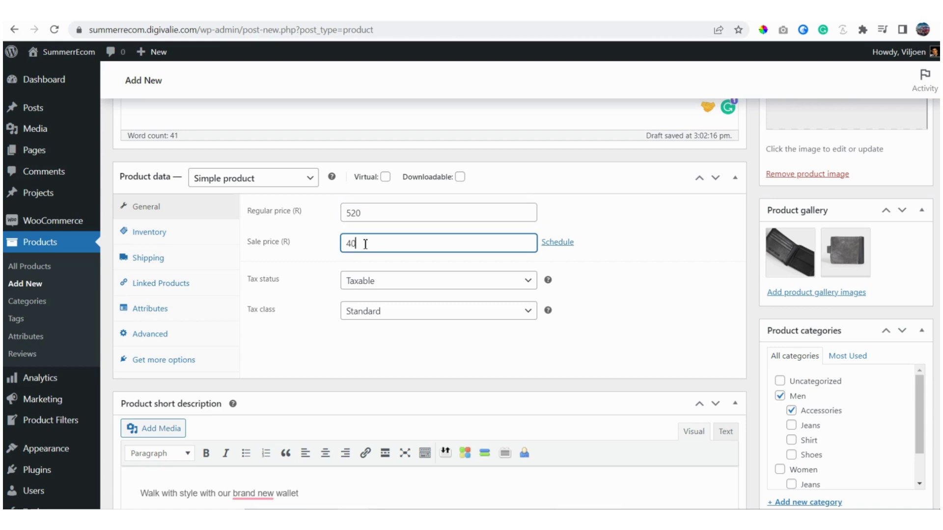
text(0)
Step: Keep tax status Taxable with Standard tax class, then show the Inventory settings
click(528, 280)
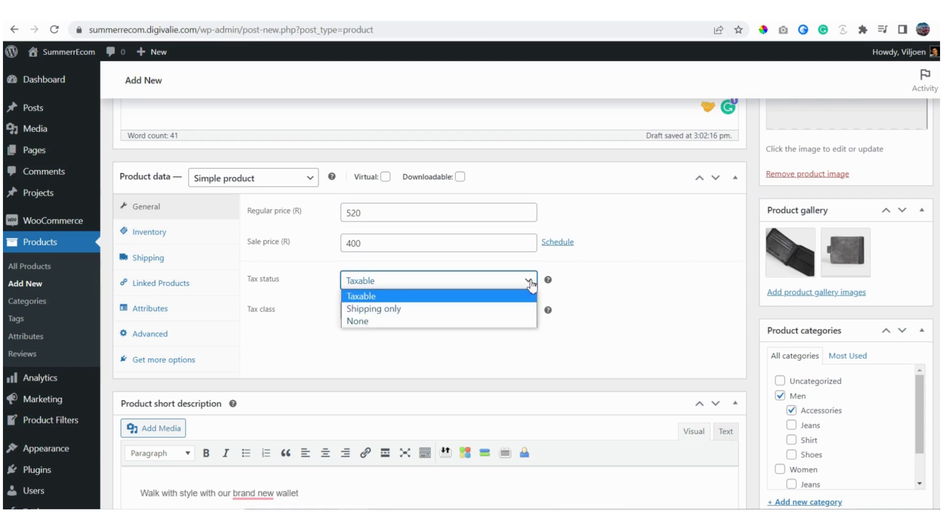
click(365, 297)
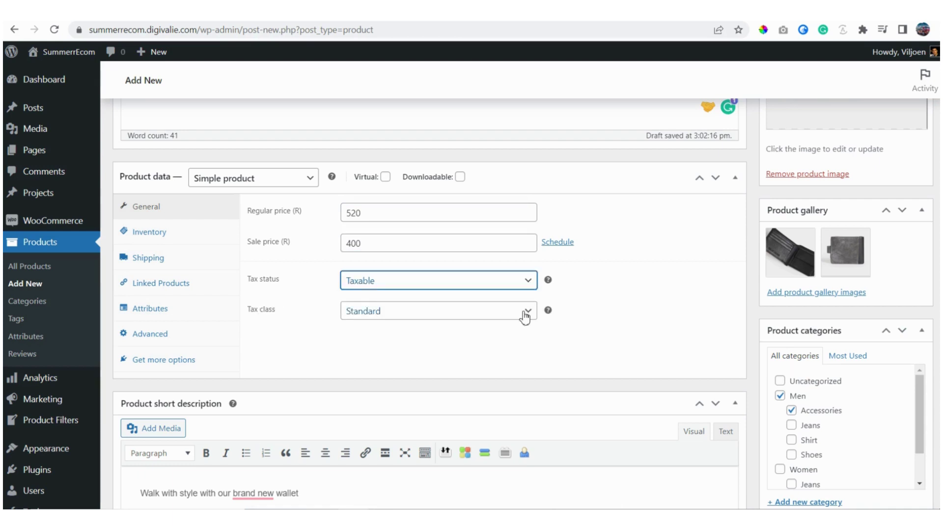
key(ctrl+Tab)
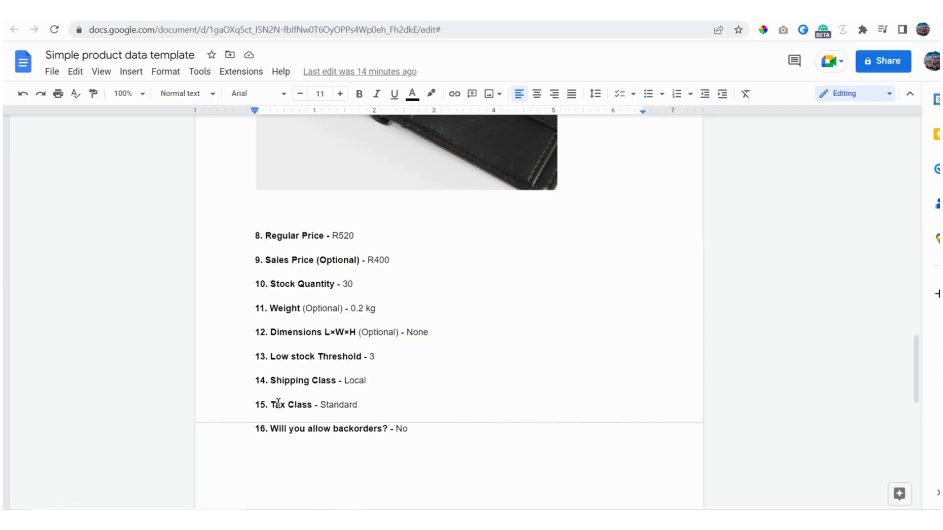
double_click(346, 404)
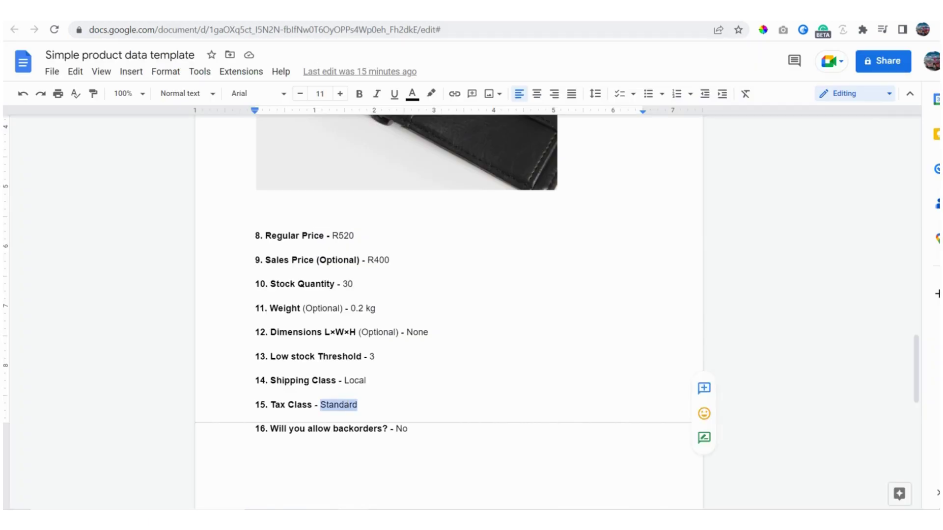
key(ctrl+shift+Tab)
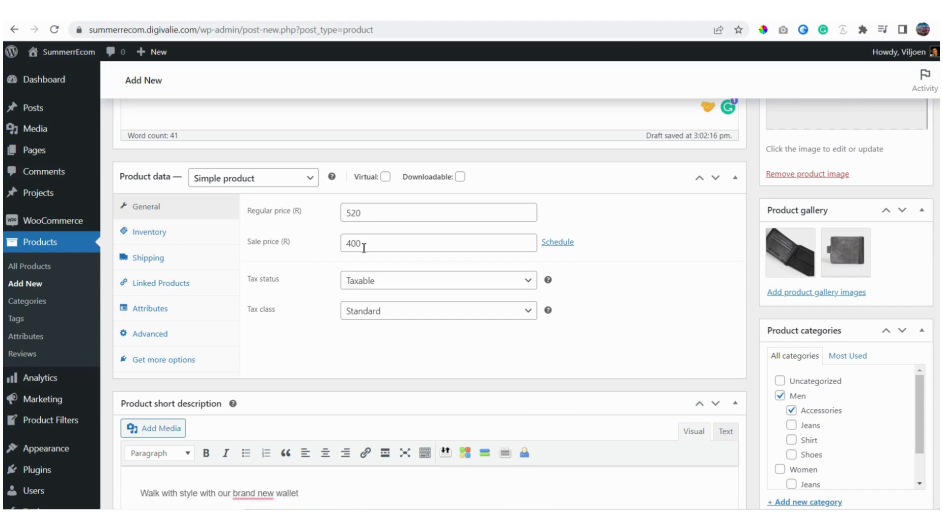
click(157, 238)
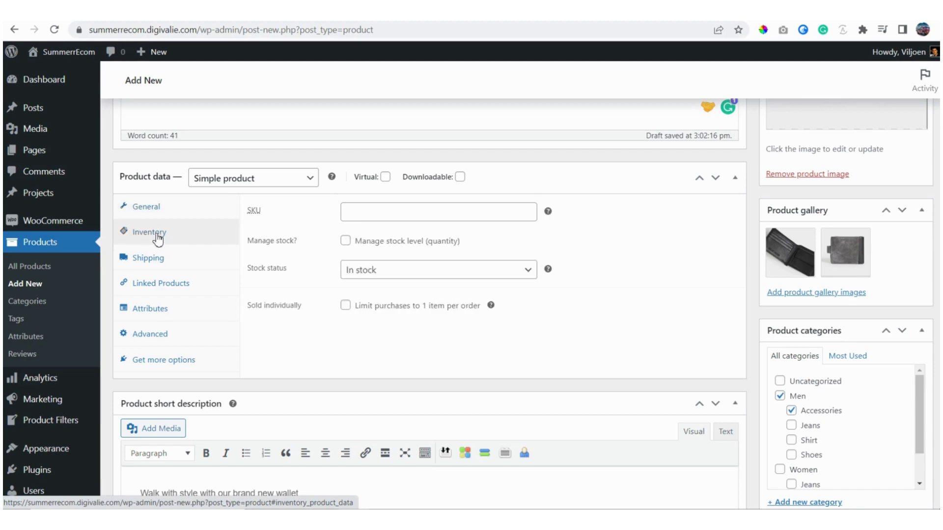
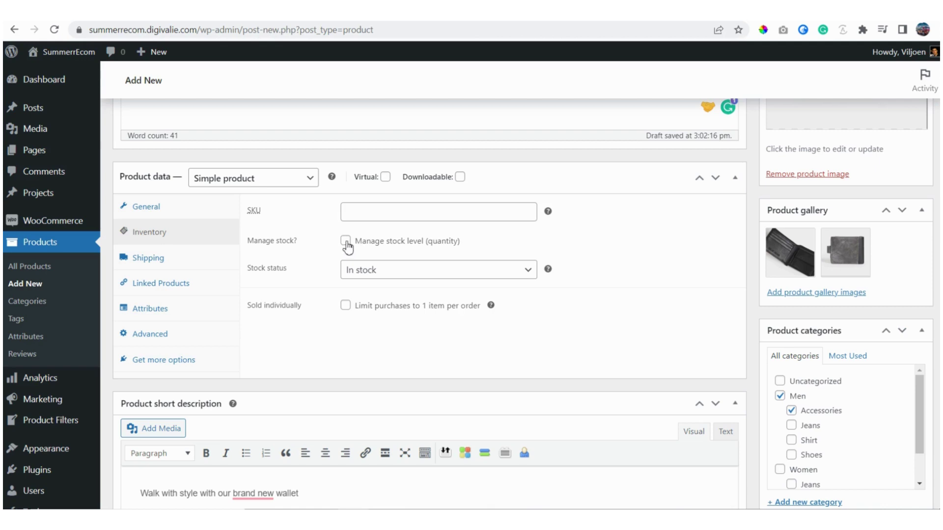
Step: Enable Manage stock with a stock quantity of 30, leaving backorders as Do not allow
click(346, 243)
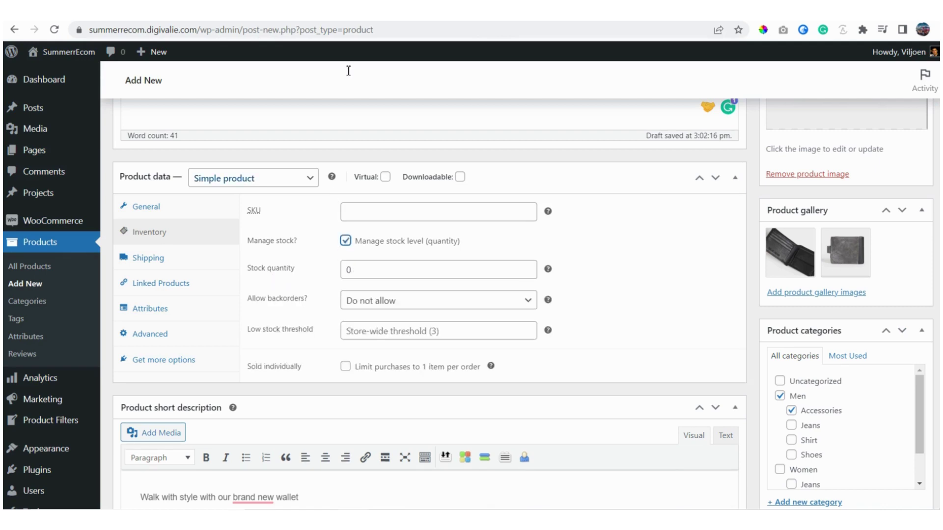
click(363, 10)
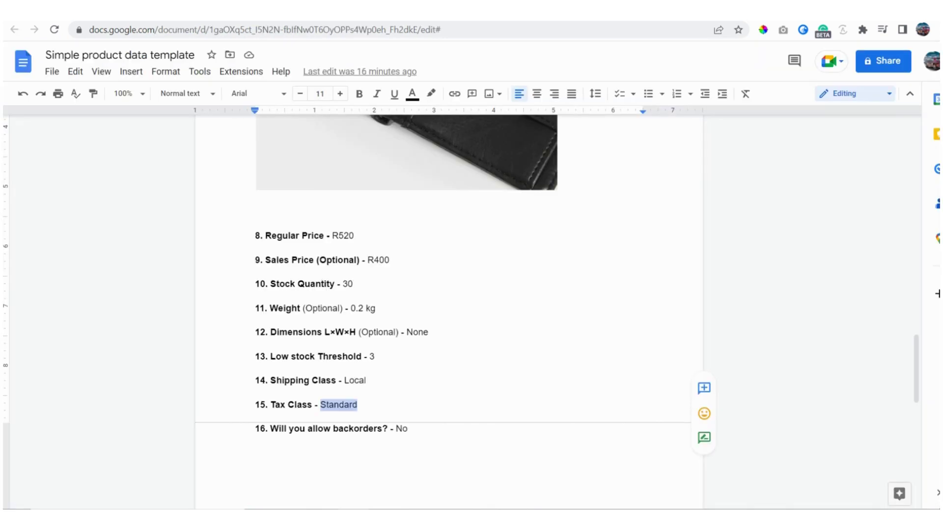
click(254, 11)
double_click(371, 271)
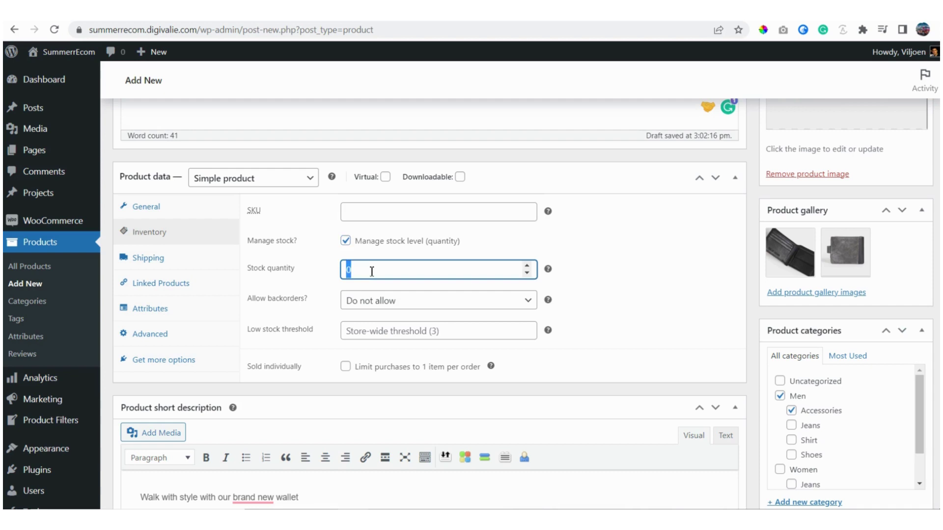
text(30)
click(314, 305)
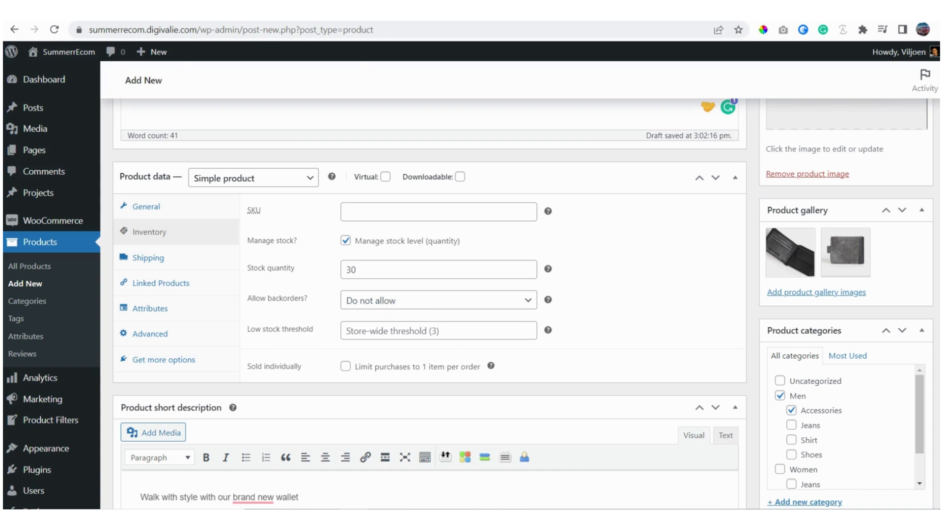
click(196, 11)
click(273, 357)
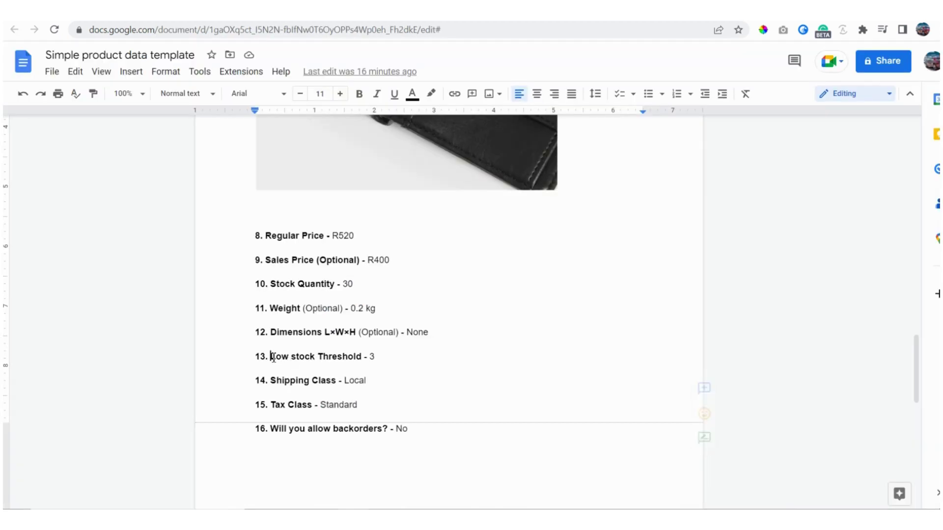
click(389, 359)
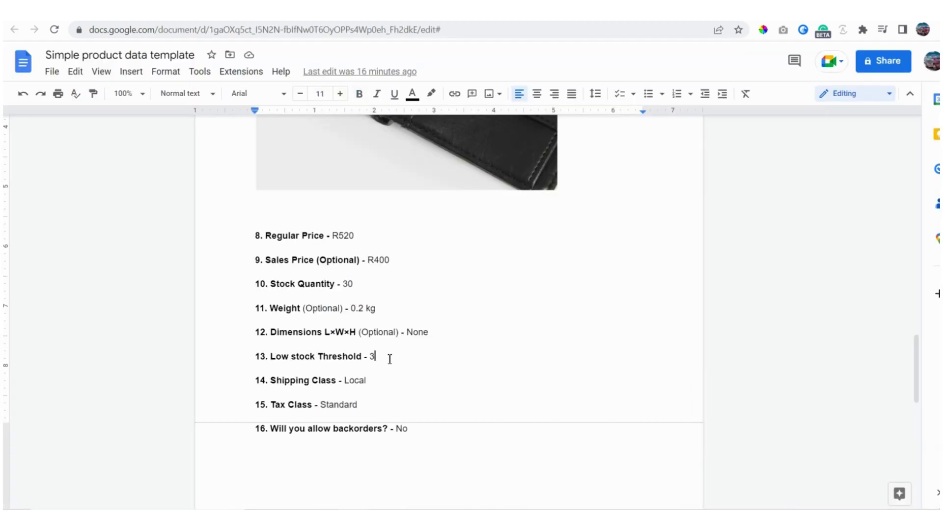
click(250, 11)
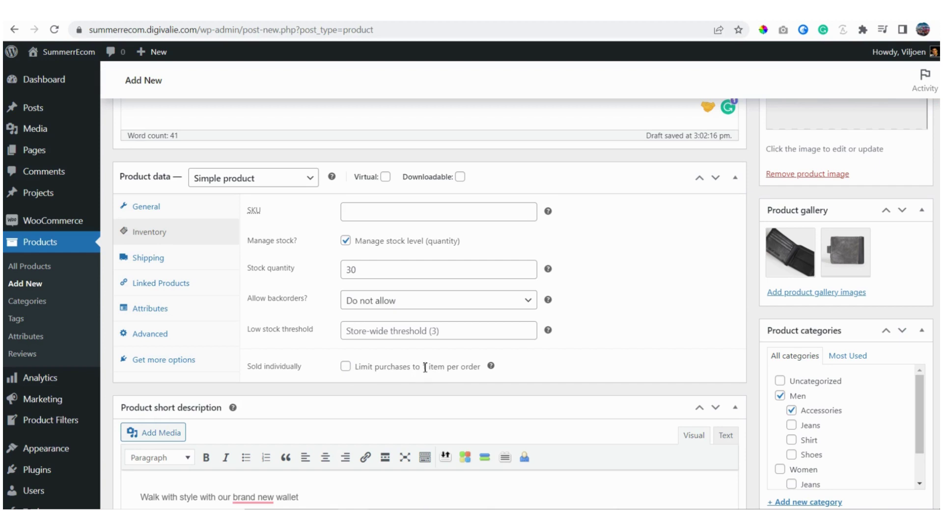
Step: Enter a weight of 0.2 kg and keep No shipping class
click(148, 261)
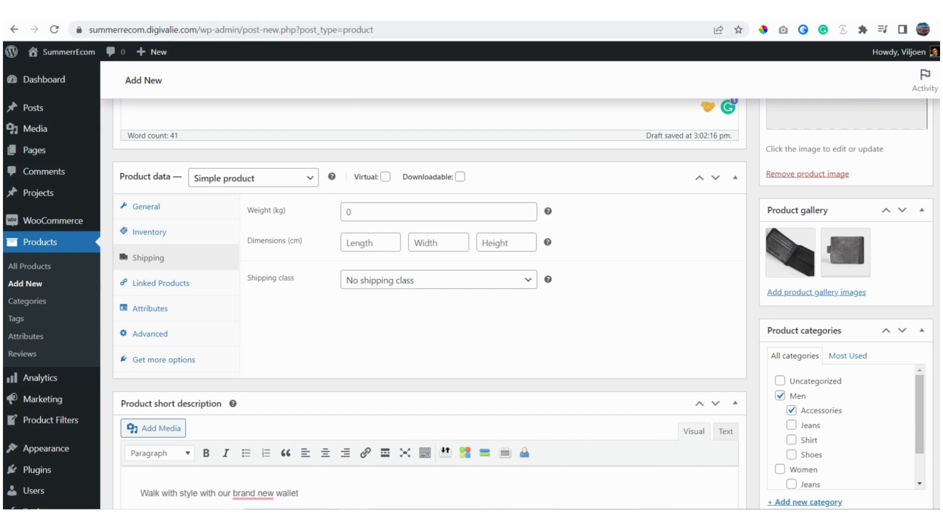
click(245, 10)
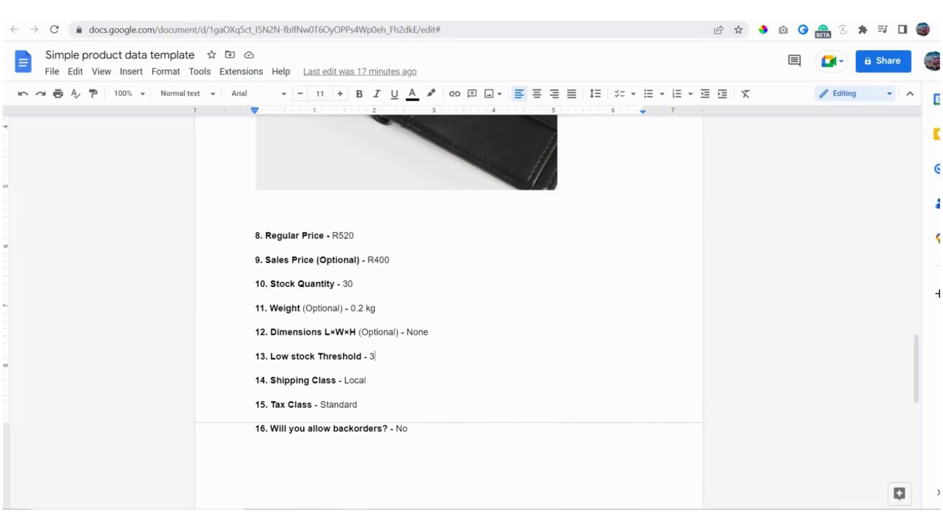
click(148, 10)
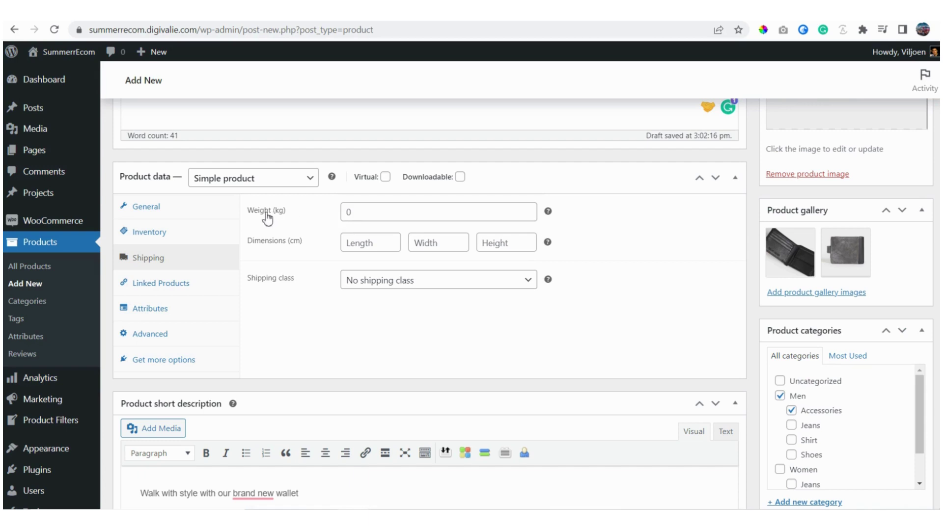
click(362, 211)
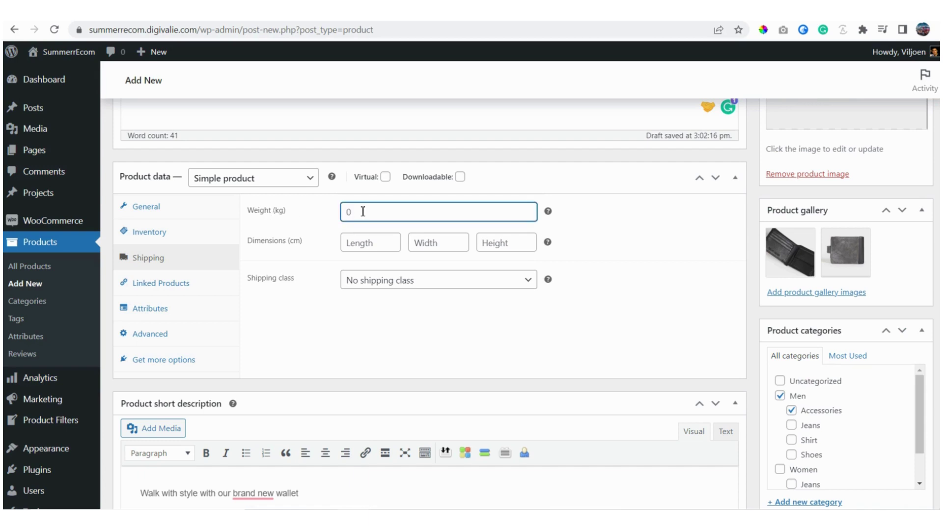
text(0.2)
click(256, 10)
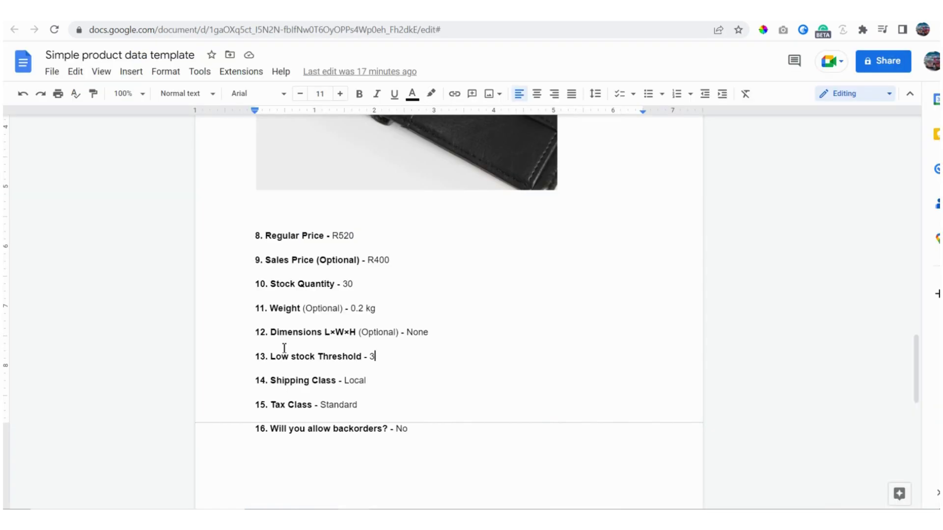
click(295, 9)
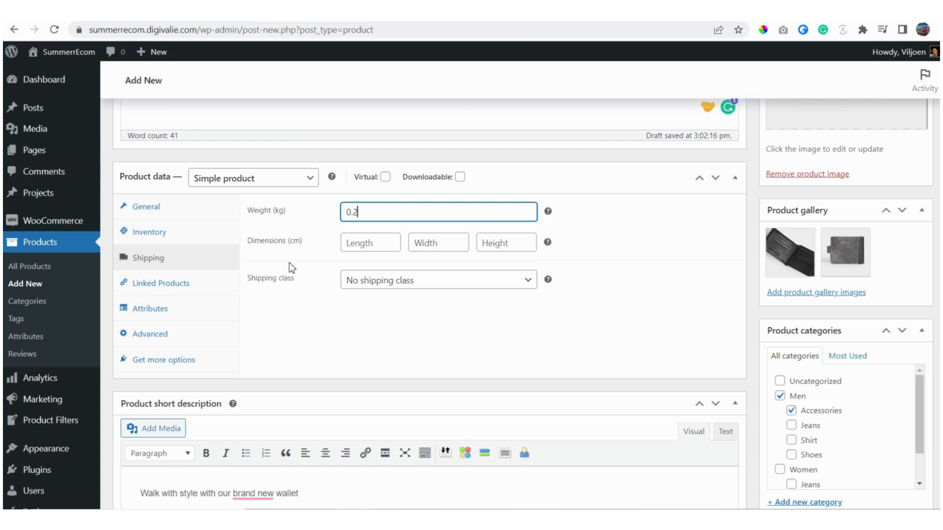
click(528, 281)
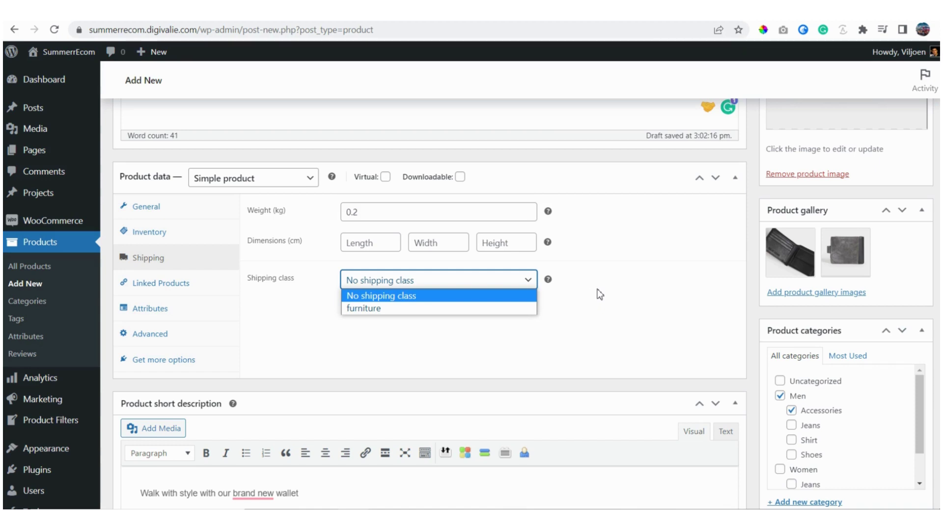
click(378, 298)
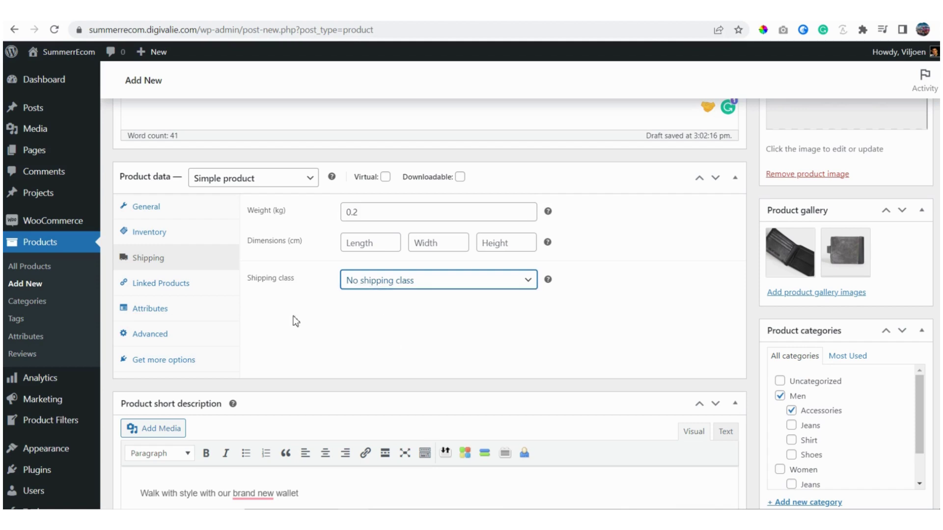
click(165, 292)
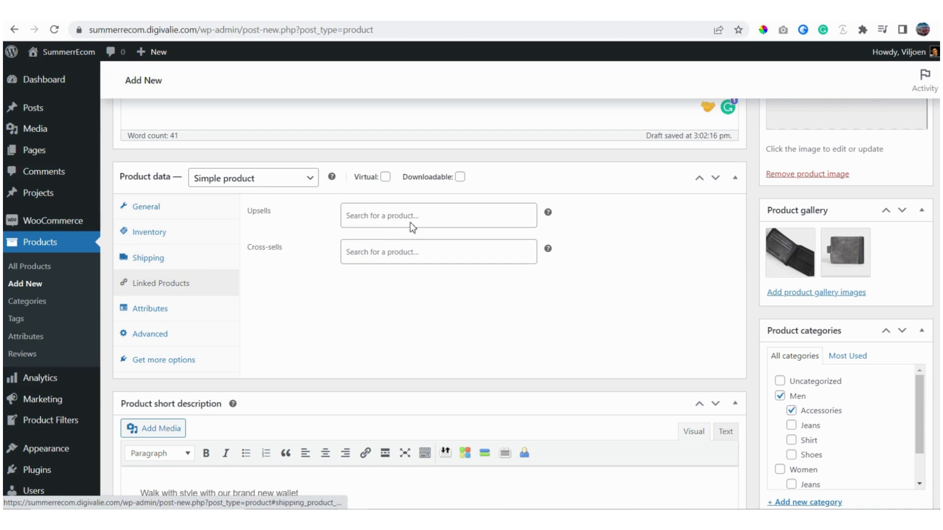
click(394, 217)
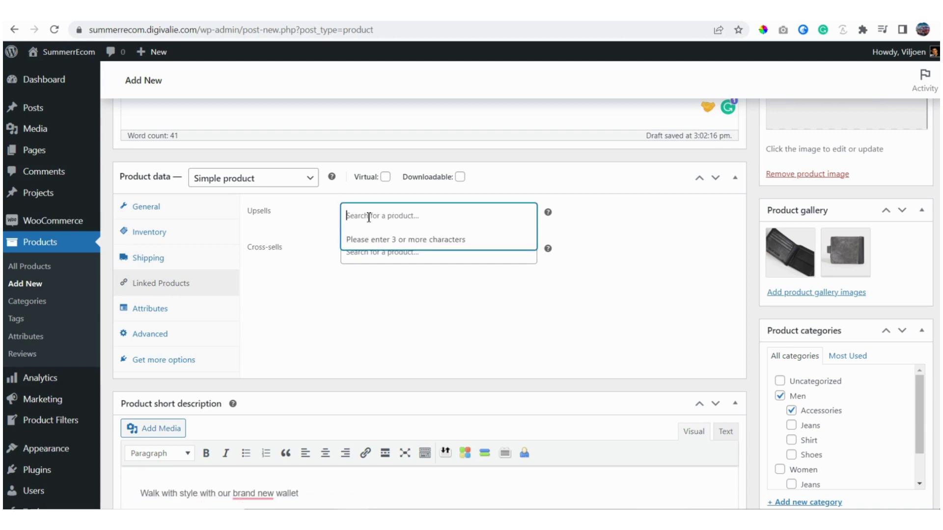
click(302, 270)
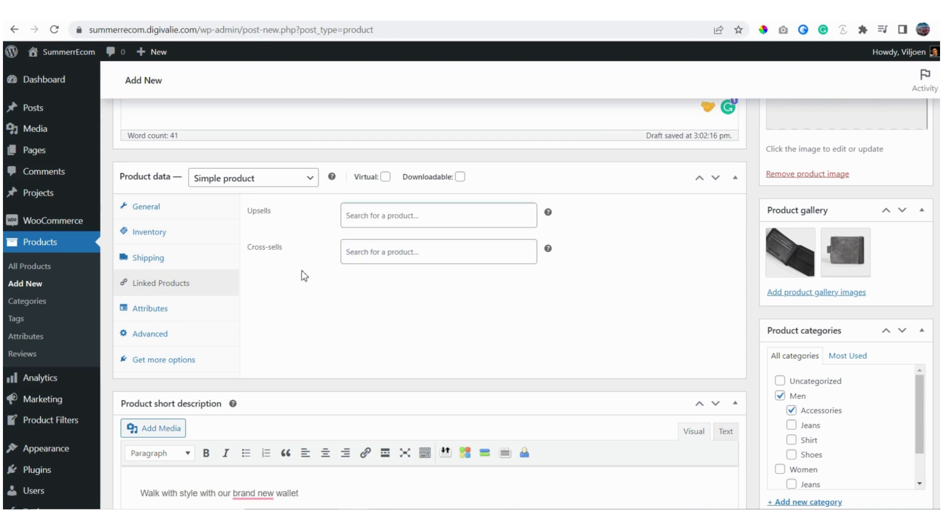
click(161, 317)
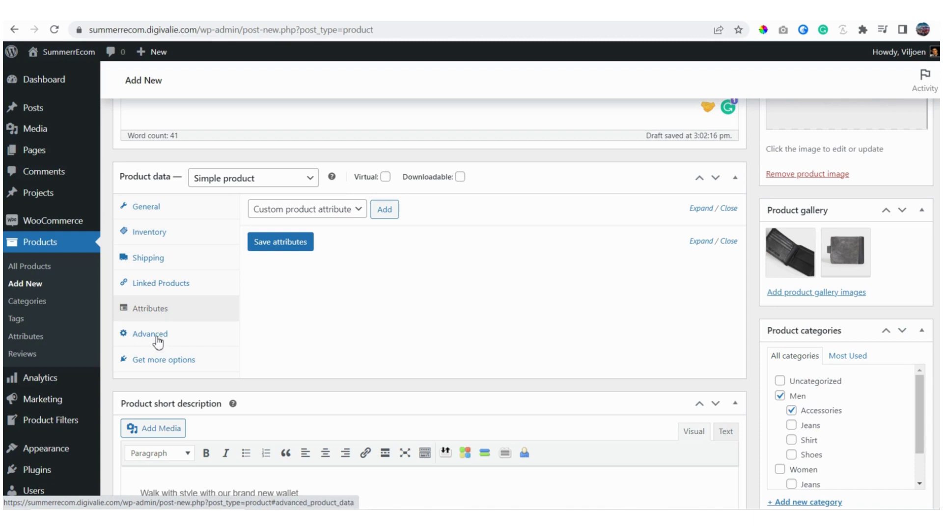
click(156, 340)
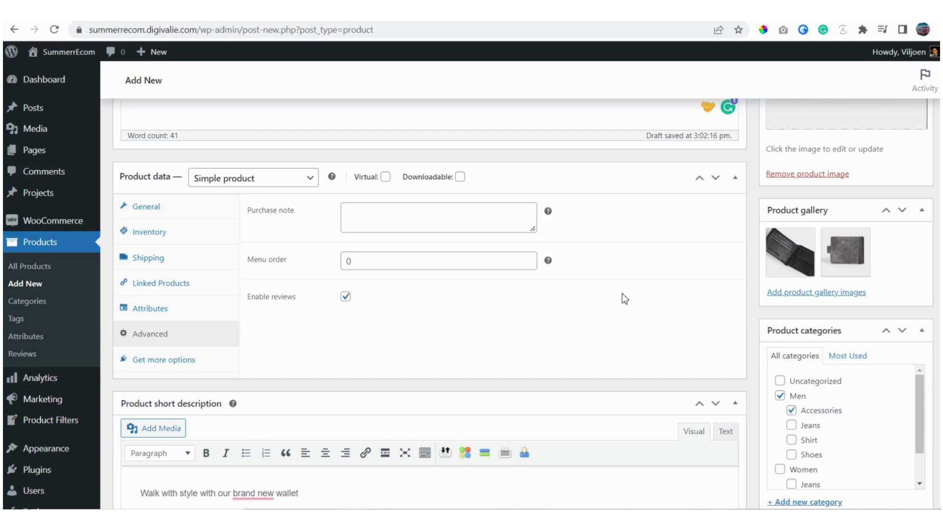
scroll(625, 299, up, 10)
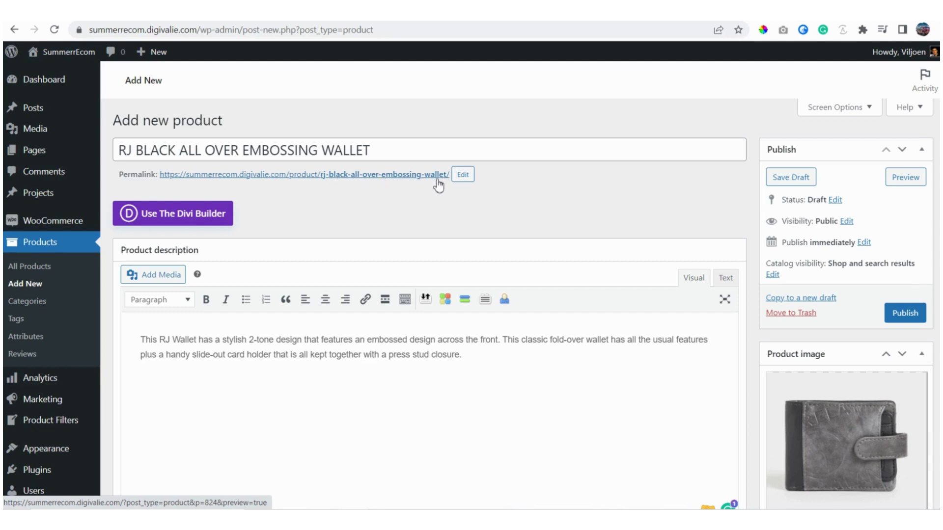
Step: Publish the wallet product and open its live product page in a new tab
drag(374, 151, 120, 150)
click(332, 190)
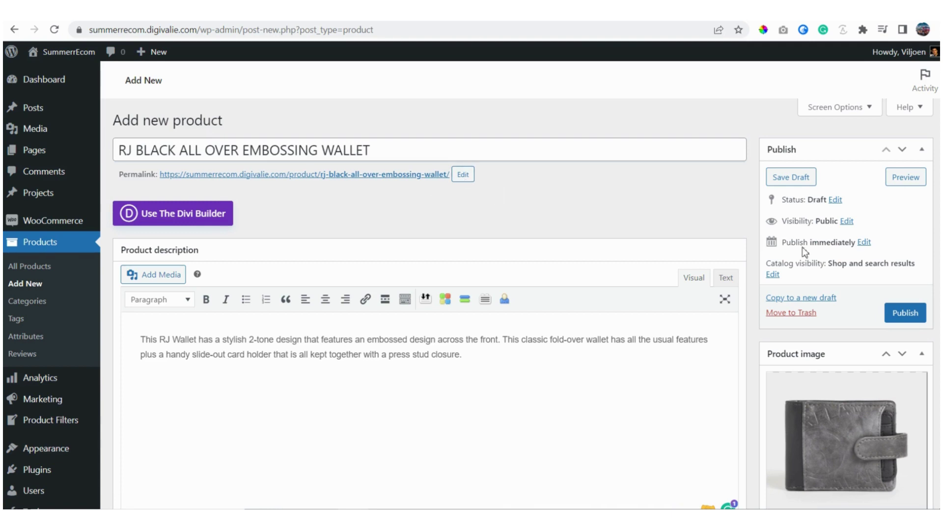
click(908, 317)
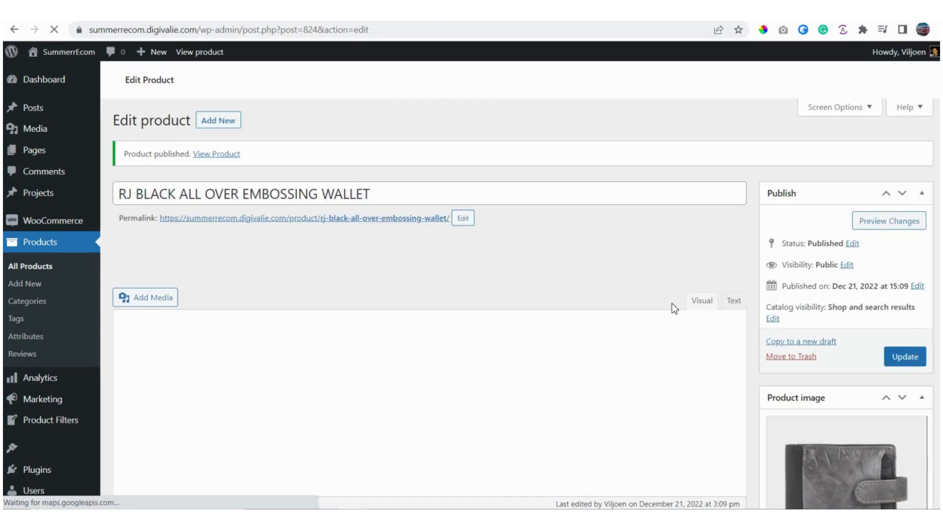
right_click(210, 156)
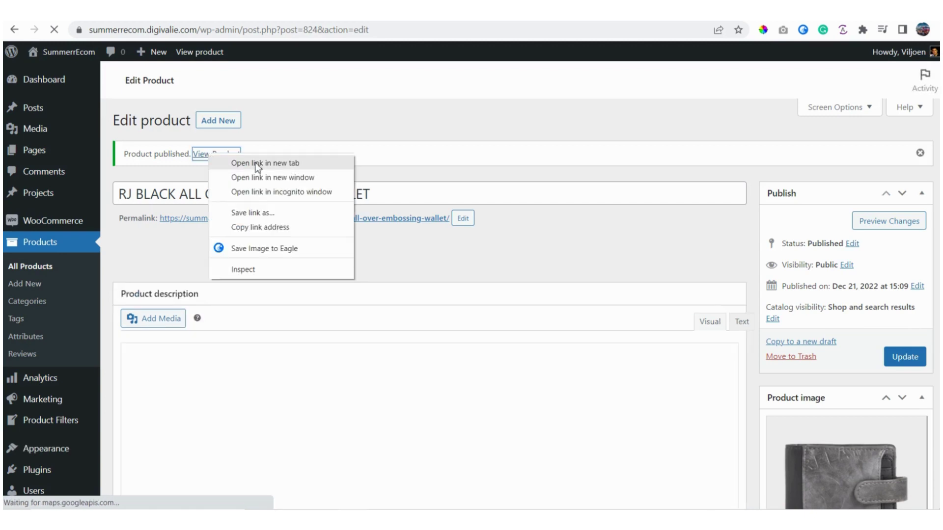
click(257, 164)
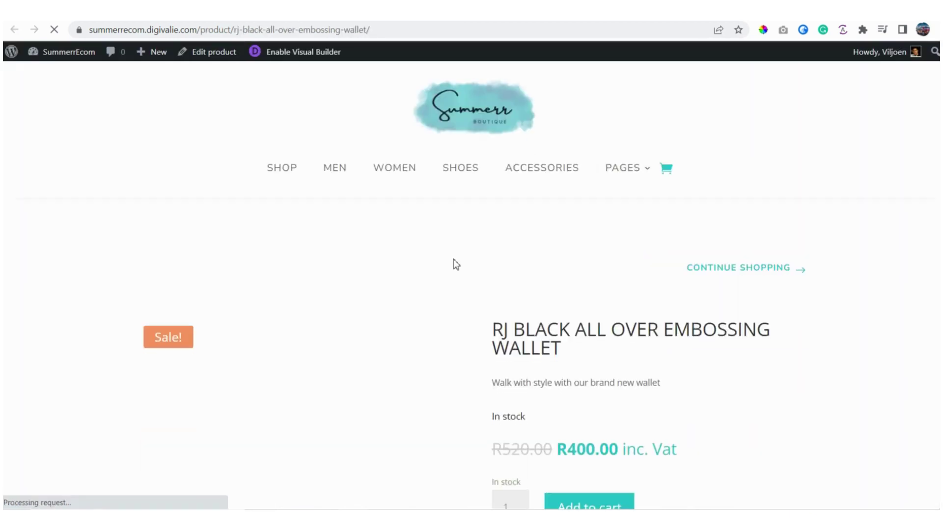
Step: Check the live page's R520.00/R400.00 prices, In stock status and short description
scroll(464, 256, down, 1)
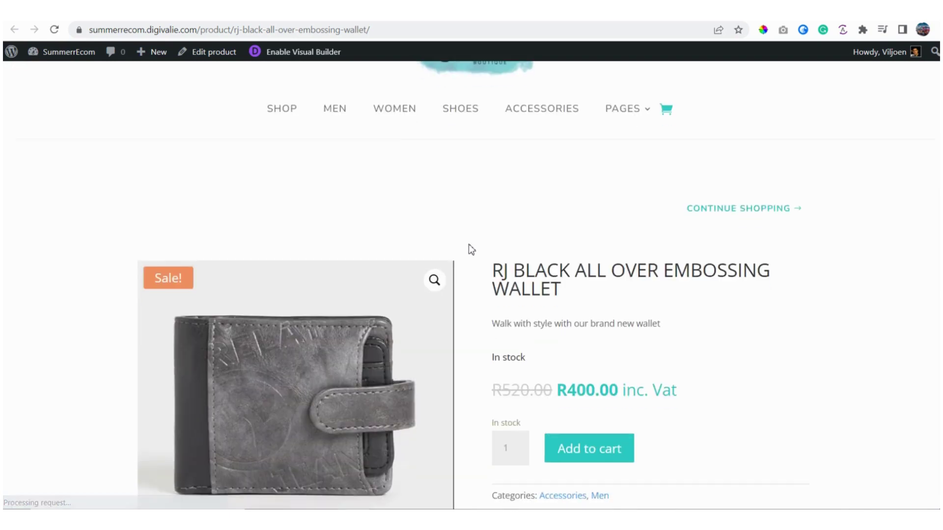
scroll(469, 246, down, 1)
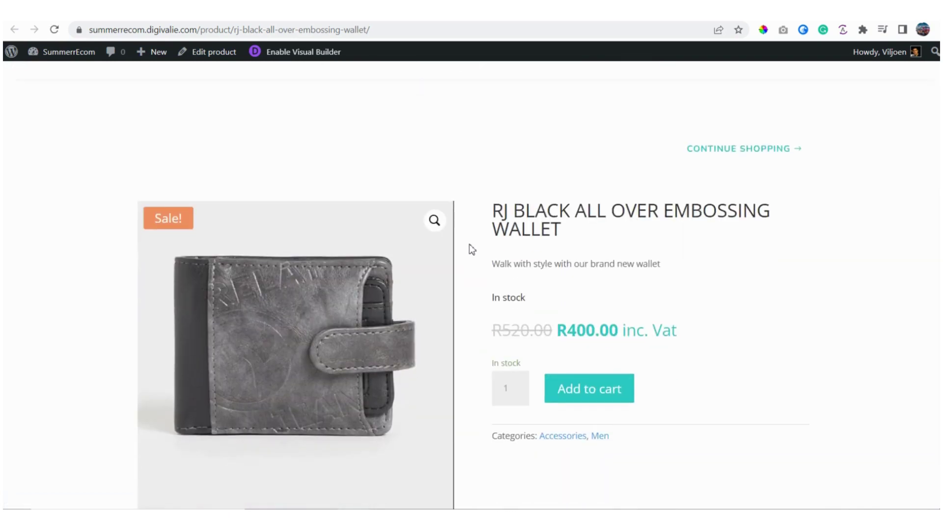
scroll(470, 248, down, 2)
scroll(362, 252, up, 2)
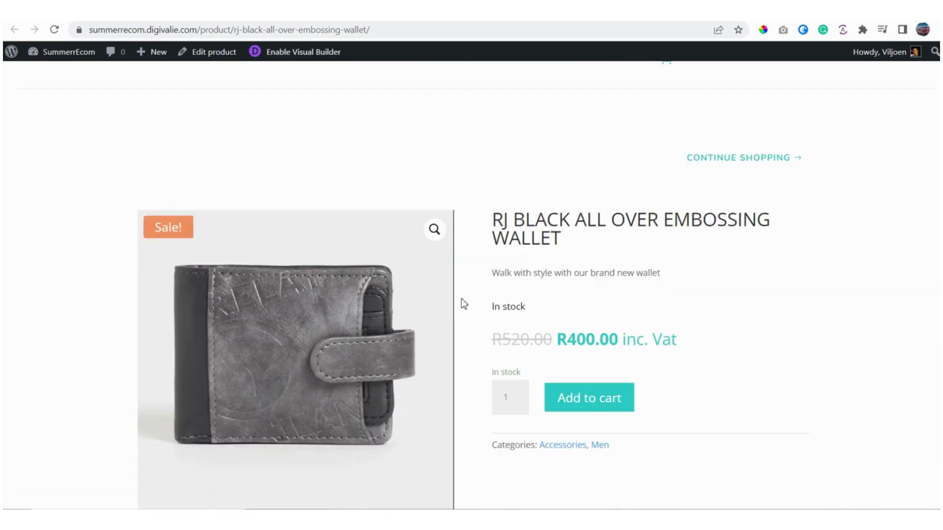
scroll(462, 301, down, 1)
drag(500, 281, 643, 281)
triple_click(518, 247)
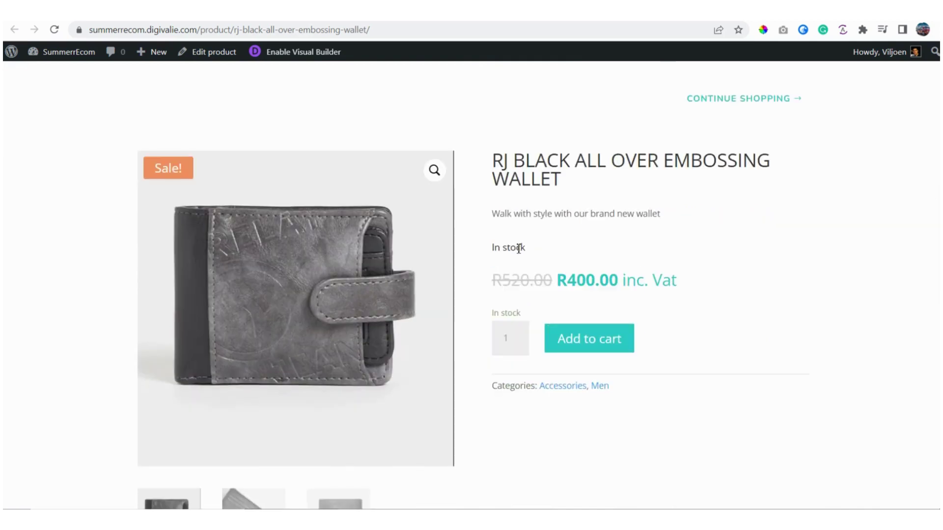
click(495, 213)
drag(495, 213, 680, 211)
click(584, 220)
scroll(583, 220, down, 3)
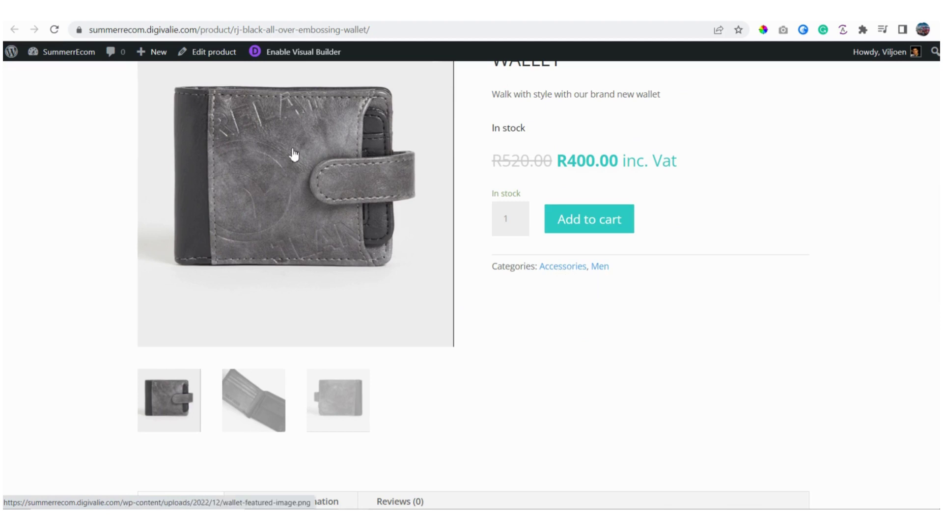
scroll(295, 158, up, 2)
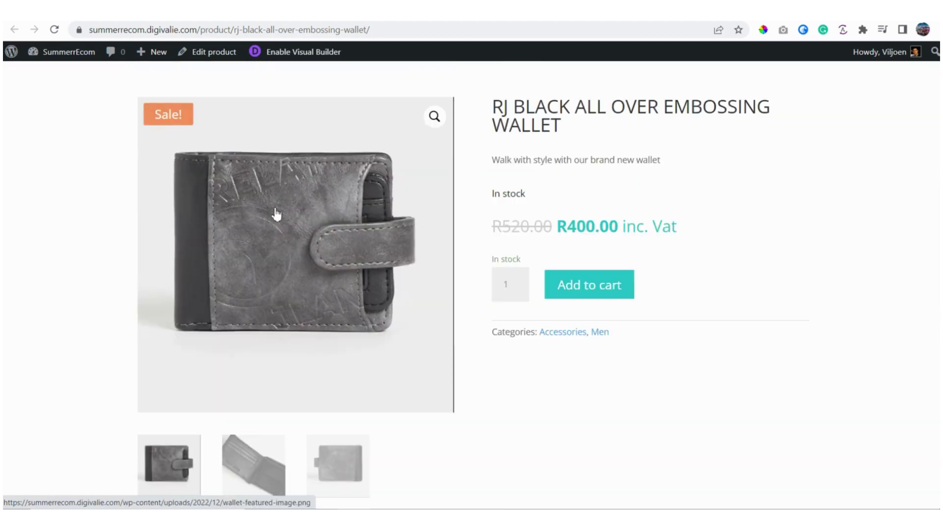
scroll(275, 217, down, 1)
Step: Browse the gallery photos and the Description, Additional information (0.2 kg) and Reviews tabs
click(261, 407)
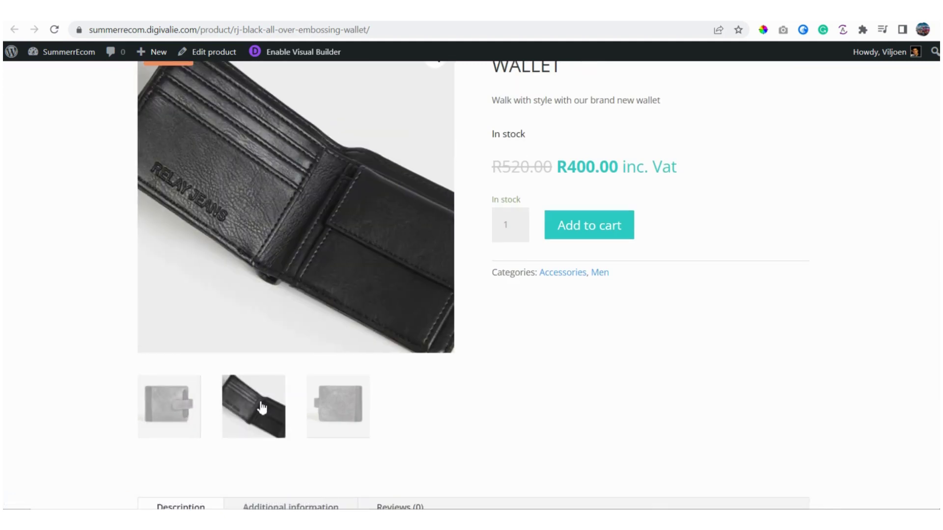
click(336, 406)
click(289, 408)
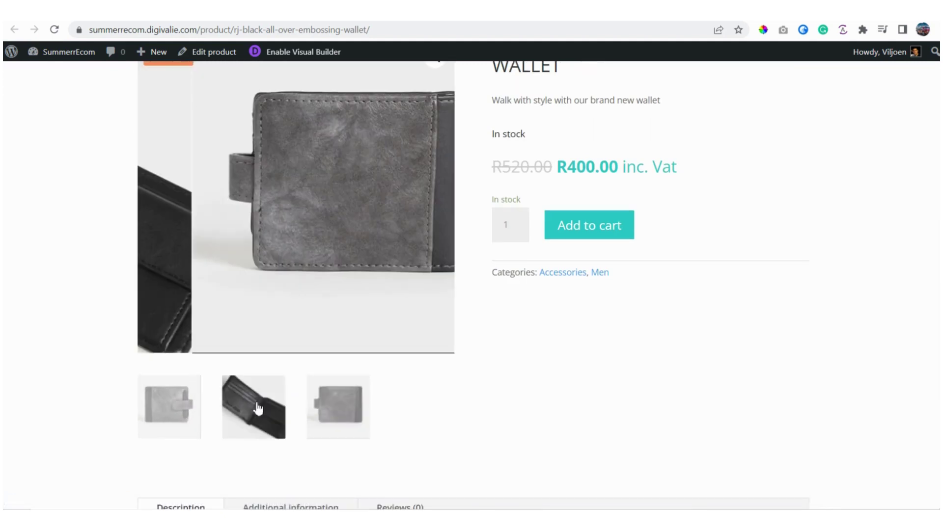
scroll(520, 391, down, 4)
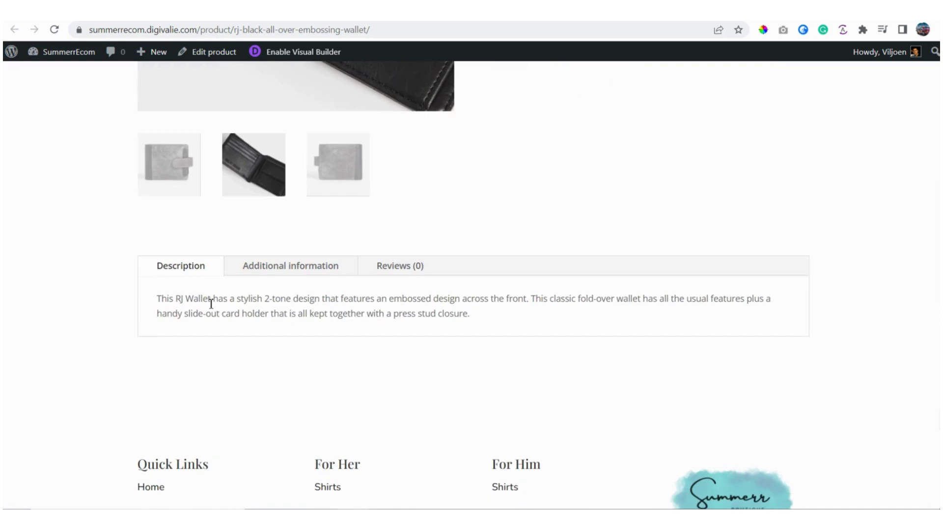
drag(158, 298, 469, 315)
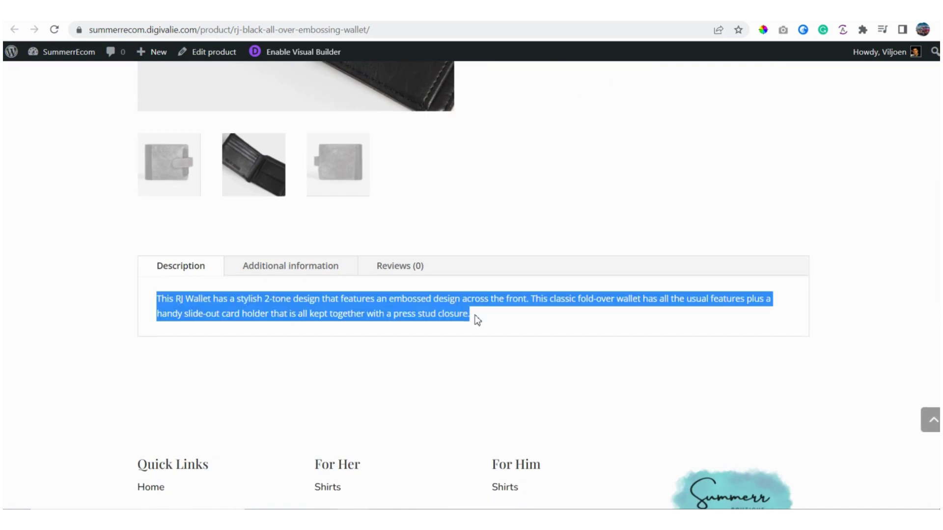
click(264, 270)
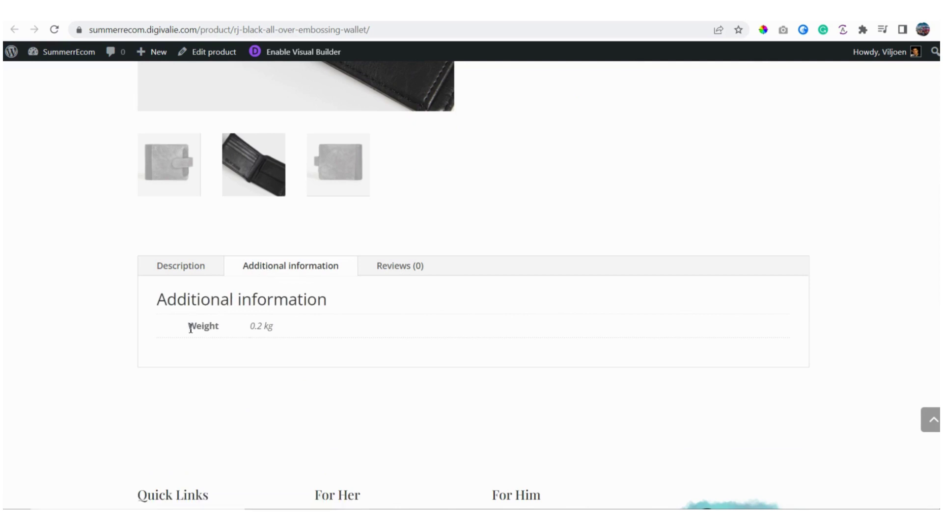
drag(189, 326, 297, 326)
click(394, 268)
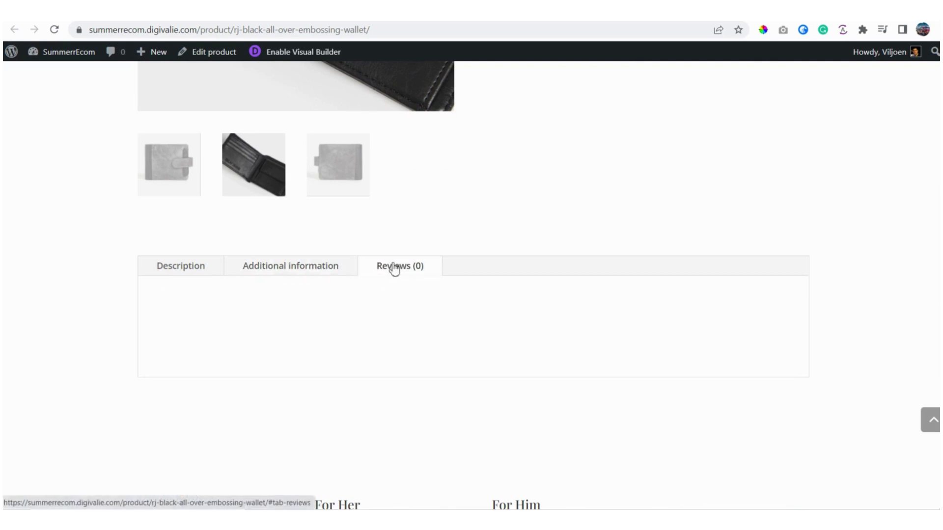
click(181, 273)
scroll(415, 349, down, 4)
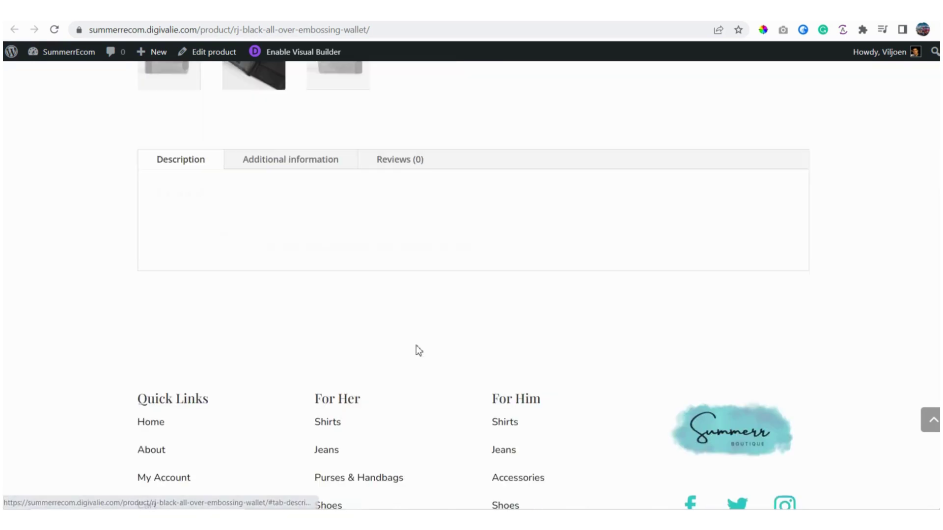
scroll(416, 350, up, 9)
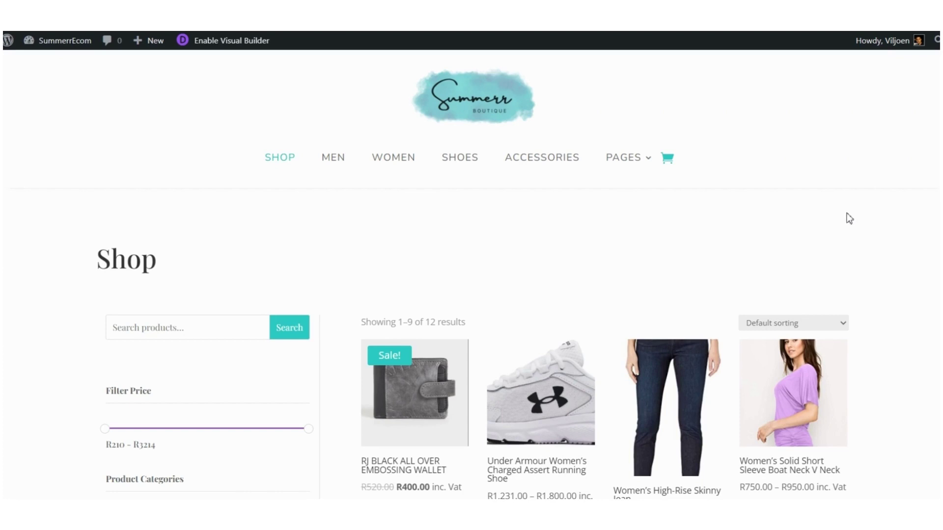
Step: Browse the T-Shirt short sleeve page's Color and Size options without choosing any
scroll(849, 218, down, 2)
scroll(835, 216, down, 1)
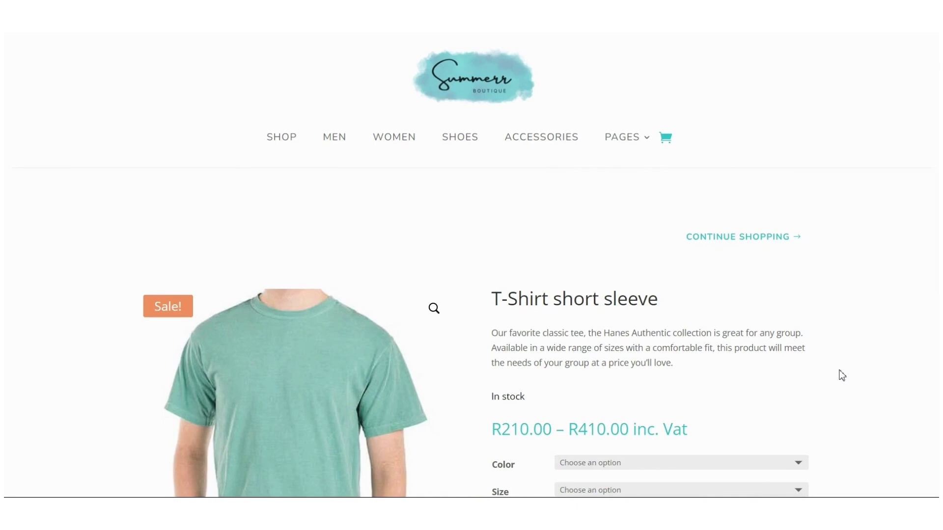
scroll(477, 226, down, 1)
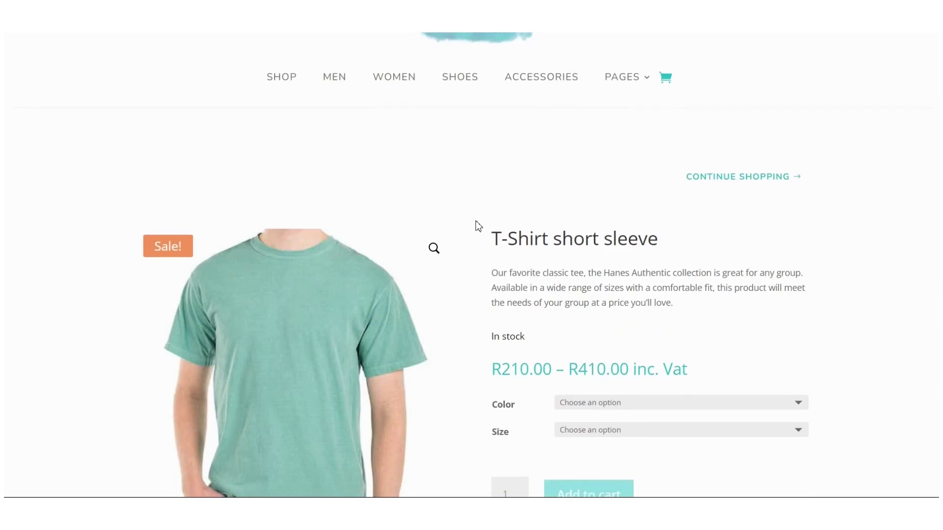
scroll(478, 226, down, 1)
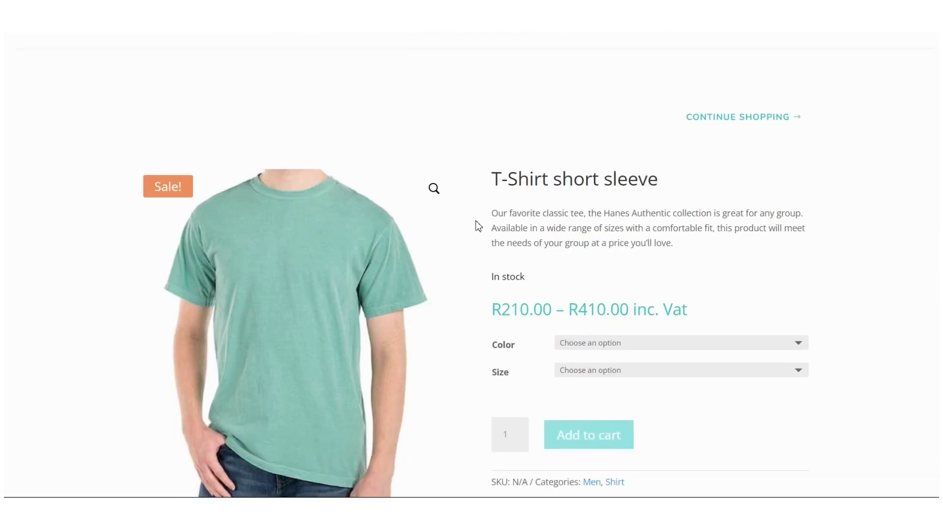
scroll(479, 226, down, 2)
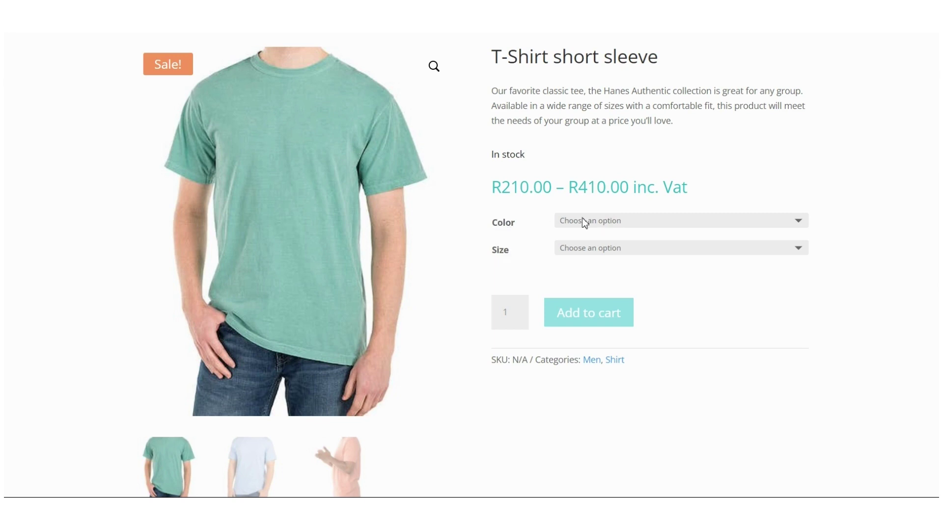
click(801, 225)
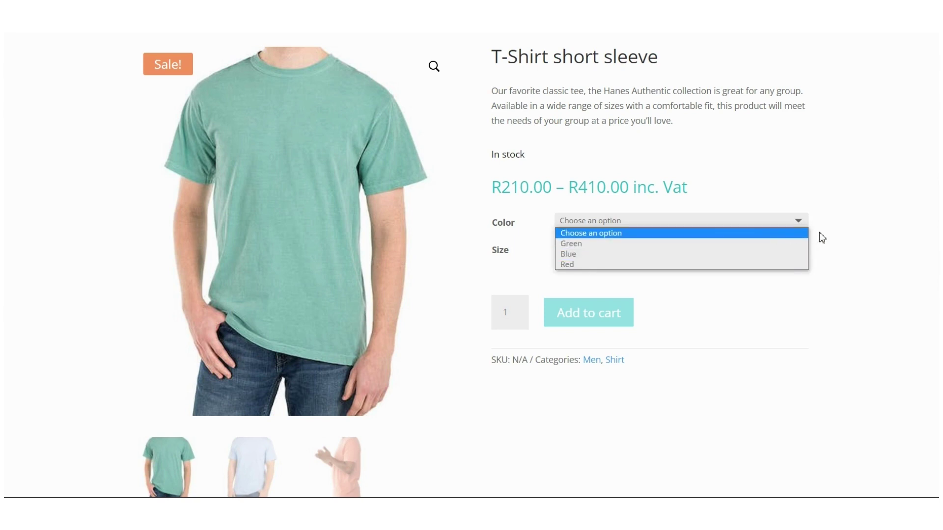
click(843, 242)
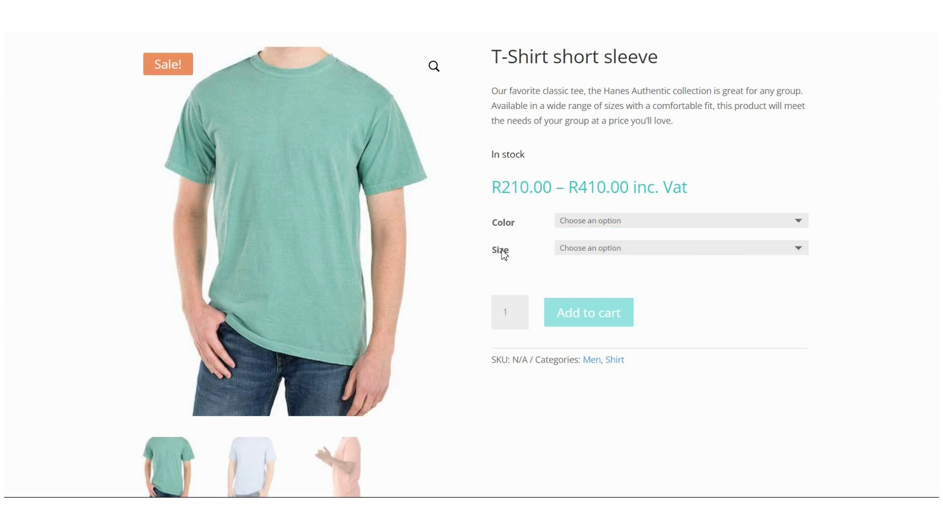
click(800, 250)
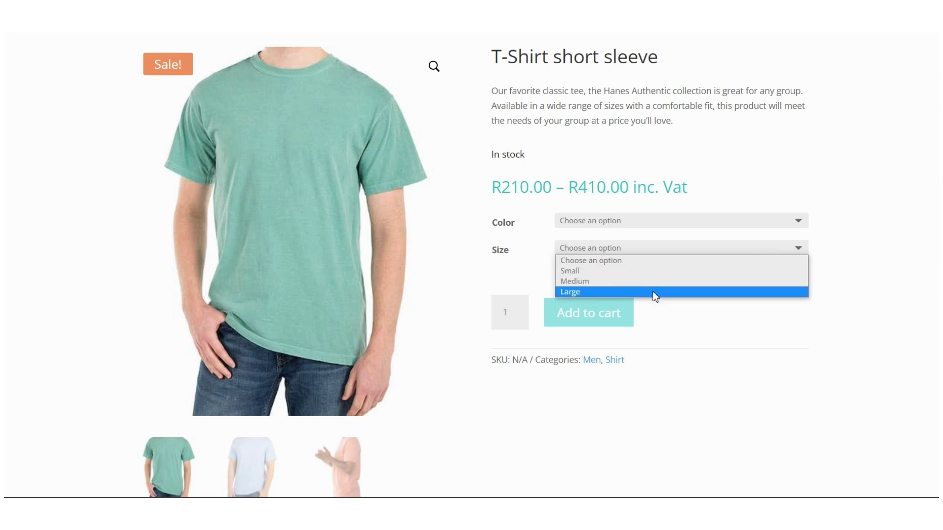
click(841, 233)
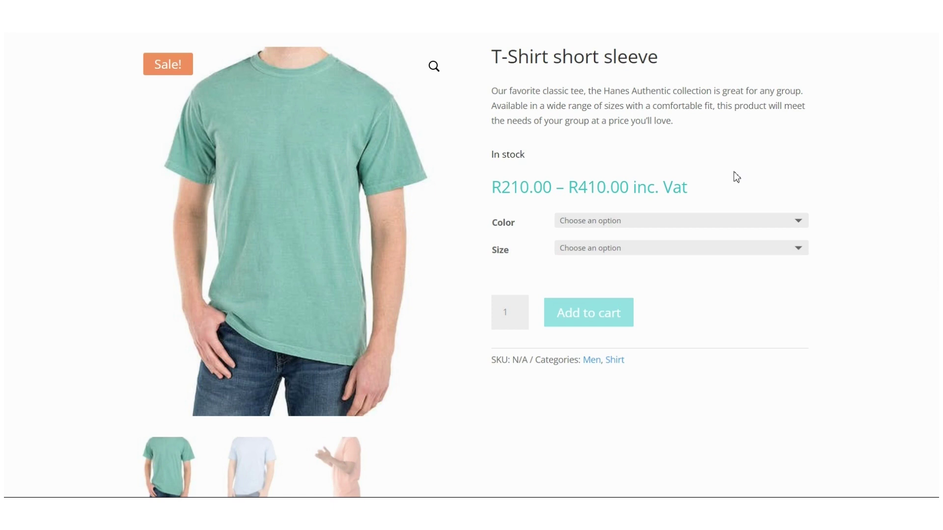
click(803, 225)
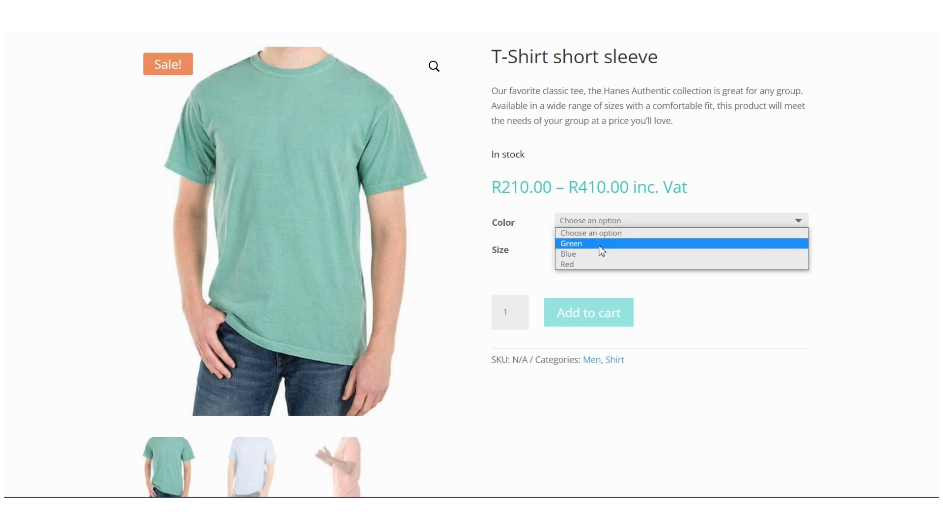
click(884, 209)
click(800, 250)
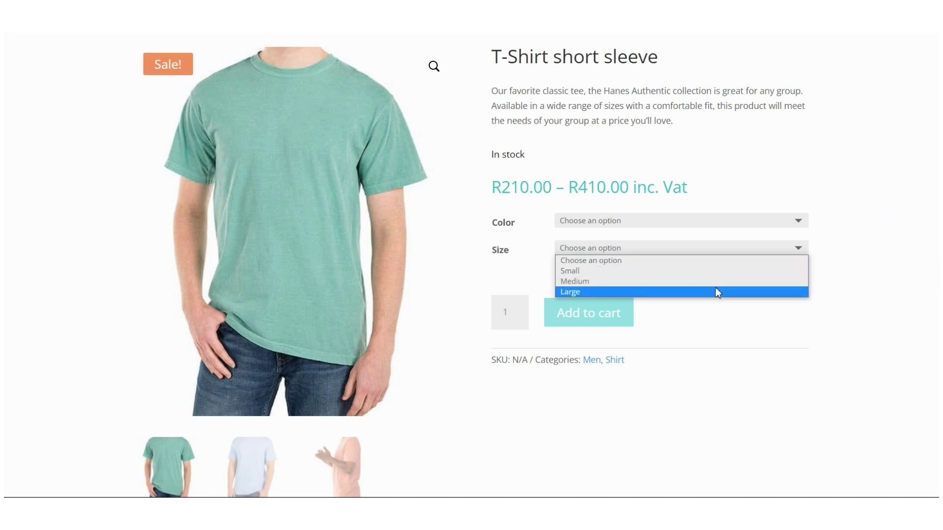
click(818, 223)
Step: Choose Red as the T-shirt colour
click(800, 221)
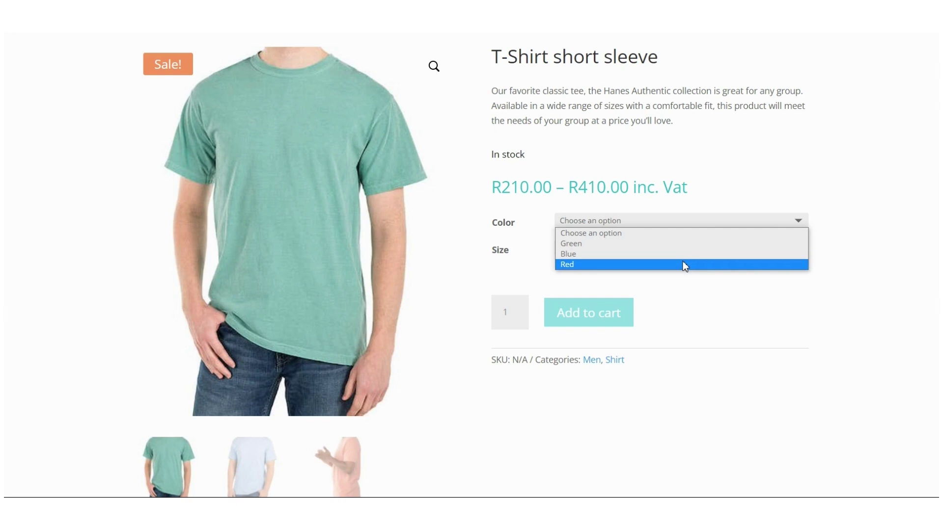
click(845, 186)
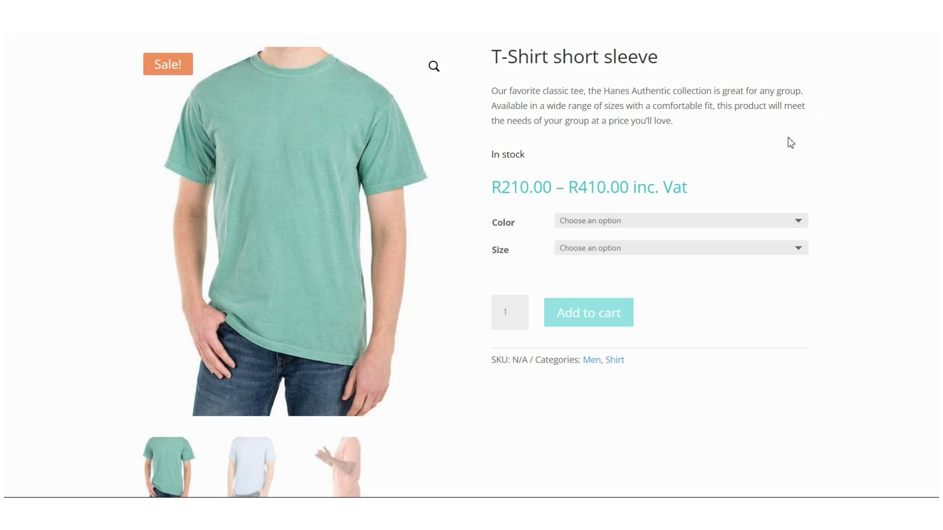
click(582, 222)
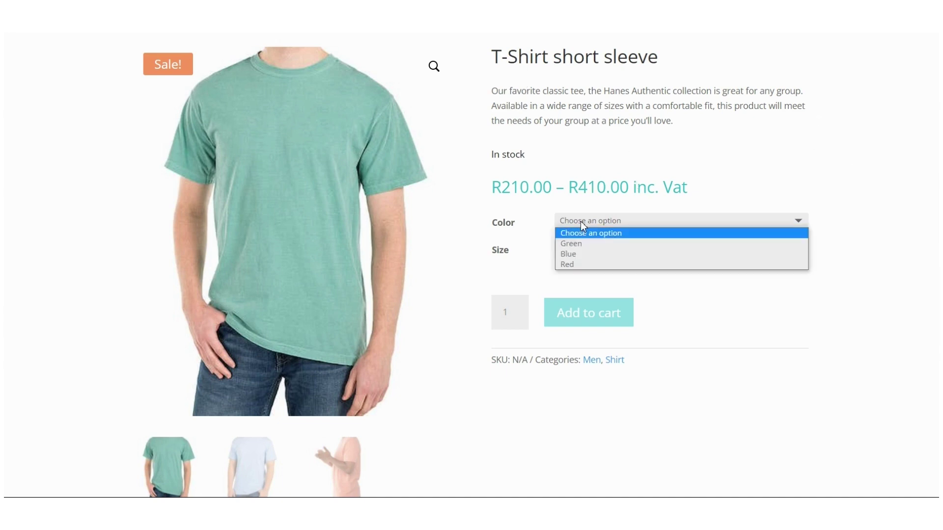
click(576, 264)
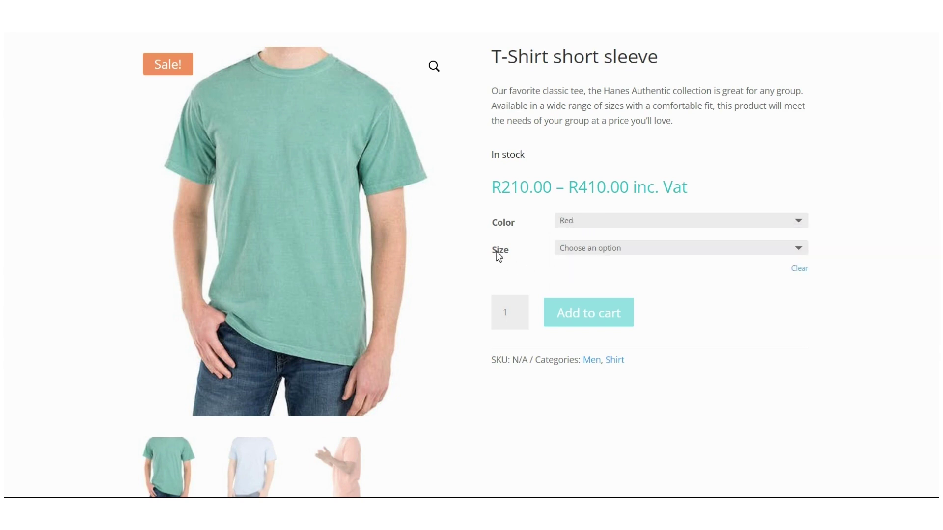
click(798, 253)
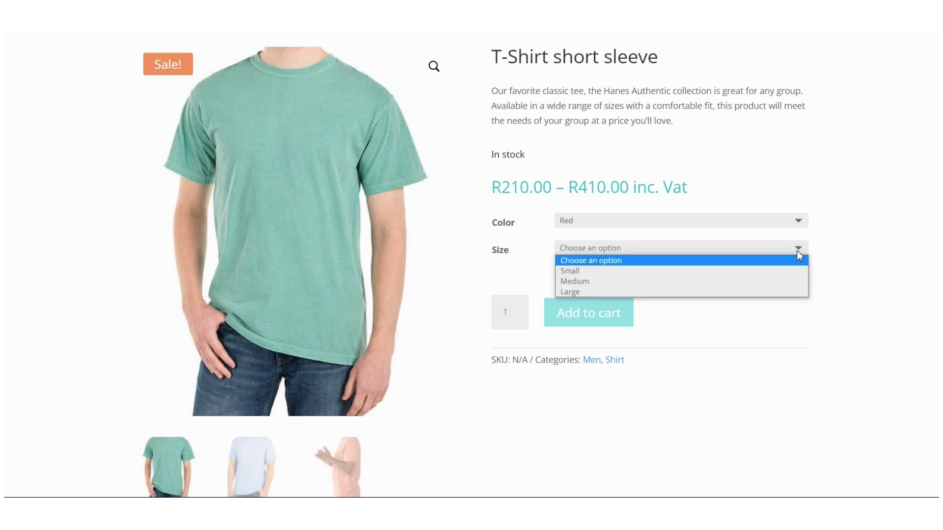
Step: Set the size to Medium, briefly comparing Small's price
click(594, 284)
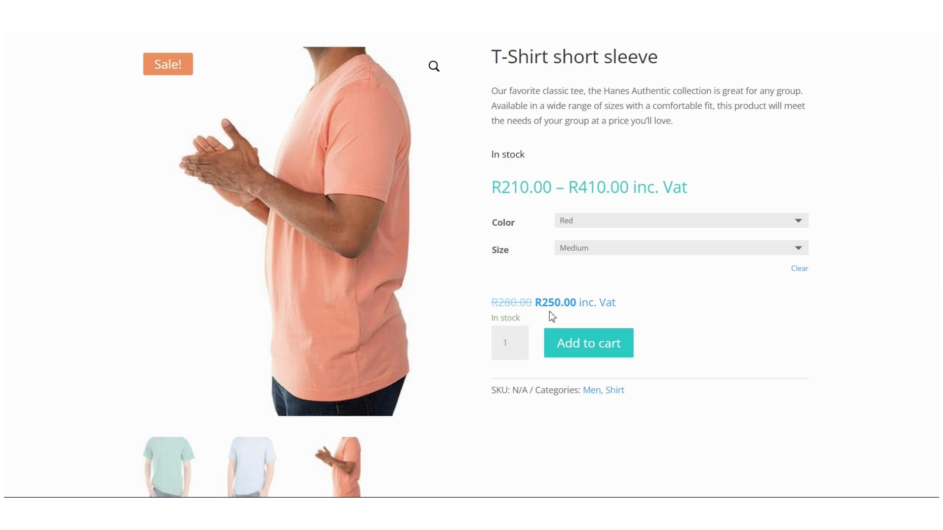
click(605, 255)
click(591, 270)
click(602, 252)
click(602, 285)
Step: Show the T-shirt's Additional information with weight 0.25 kg, colours and sizes
scroll(711, 314, down, 3)
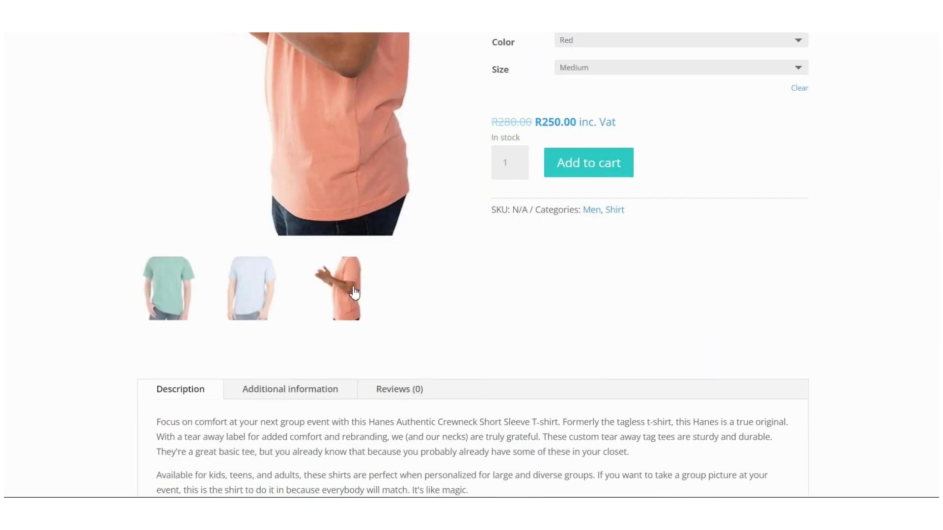
scroll(442, 300, down, 3)
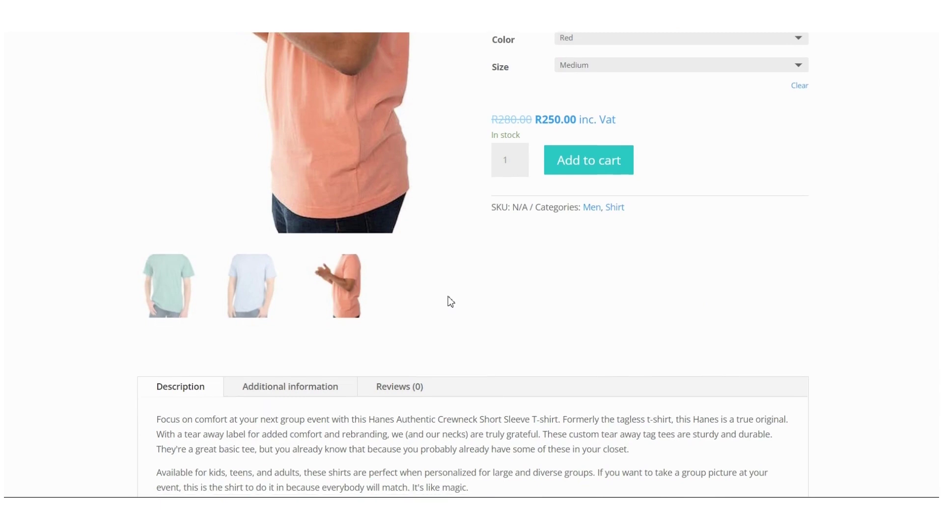
scroll(451, 301, down, 2)
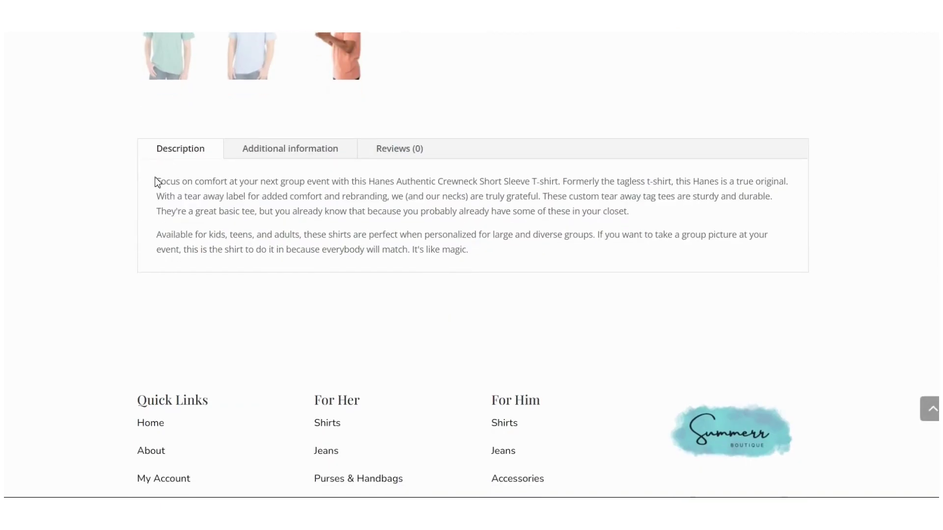
drag(158, 181, 495, 256)
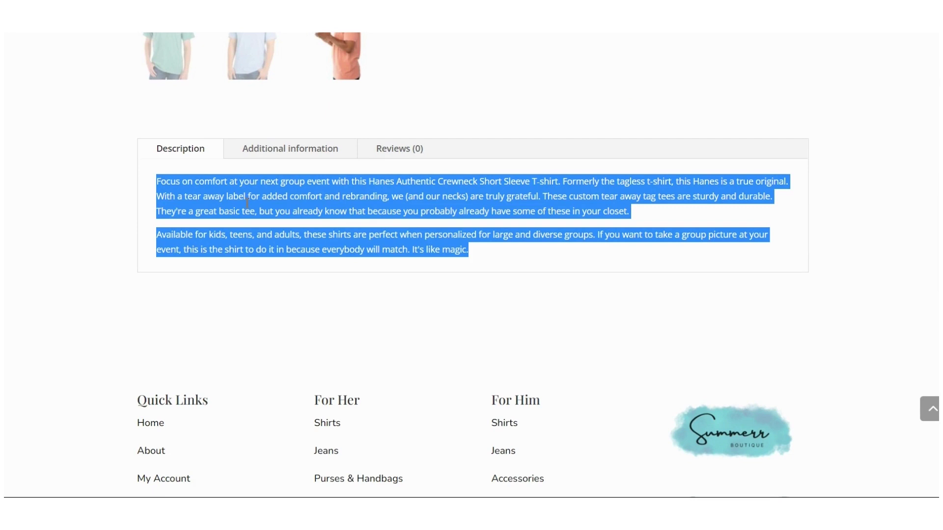
click(281, 151)
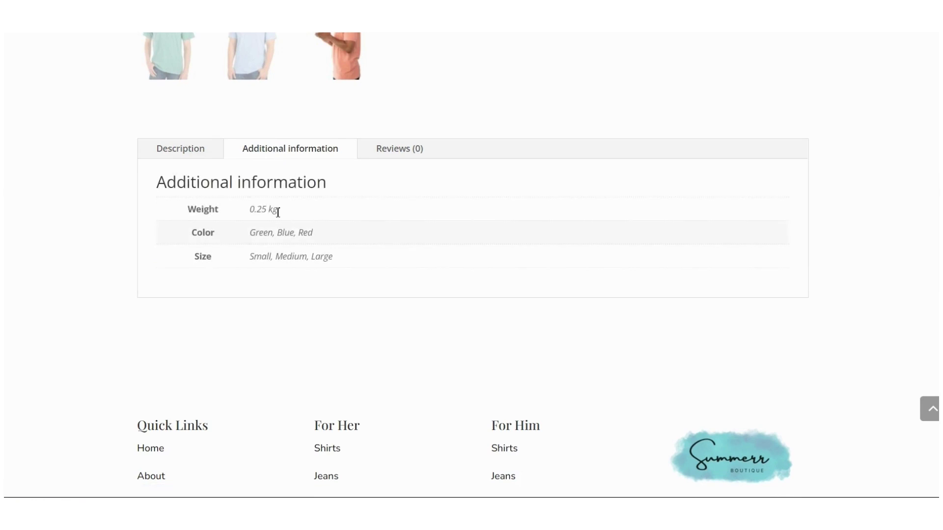
scroll(394, 250, up, 3)
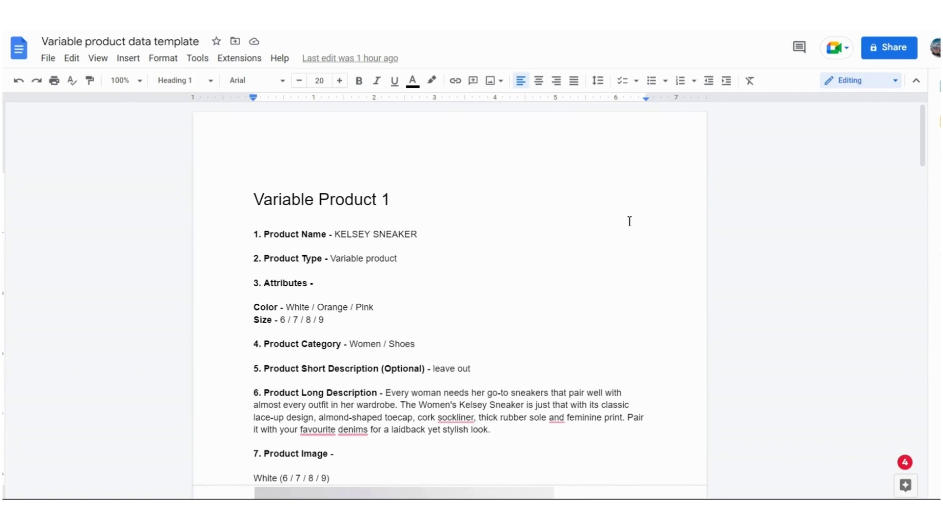
Step: Review KELSEY SNEAKER's Variable type and its Color (White, Orange, Pink) and Size attributes
scroll(610, 244, down, 2)
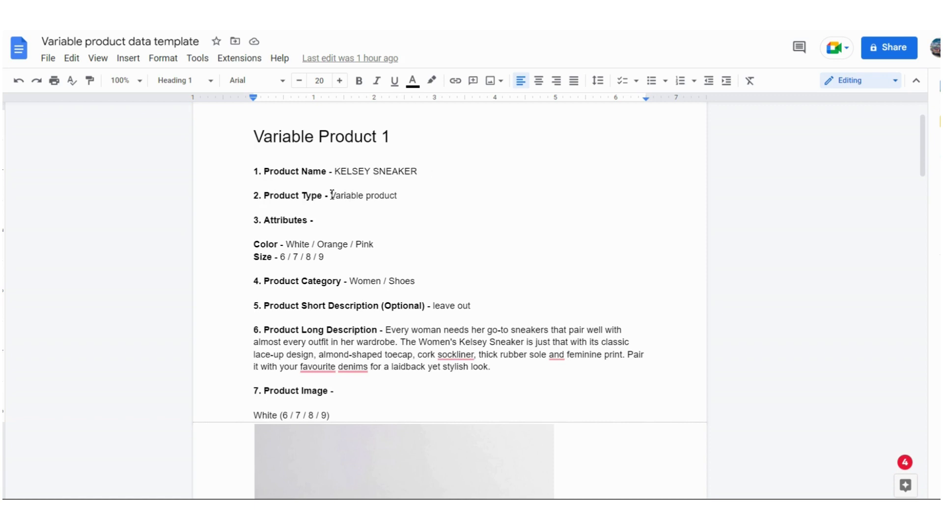
drag(331, 195, 404, 196)
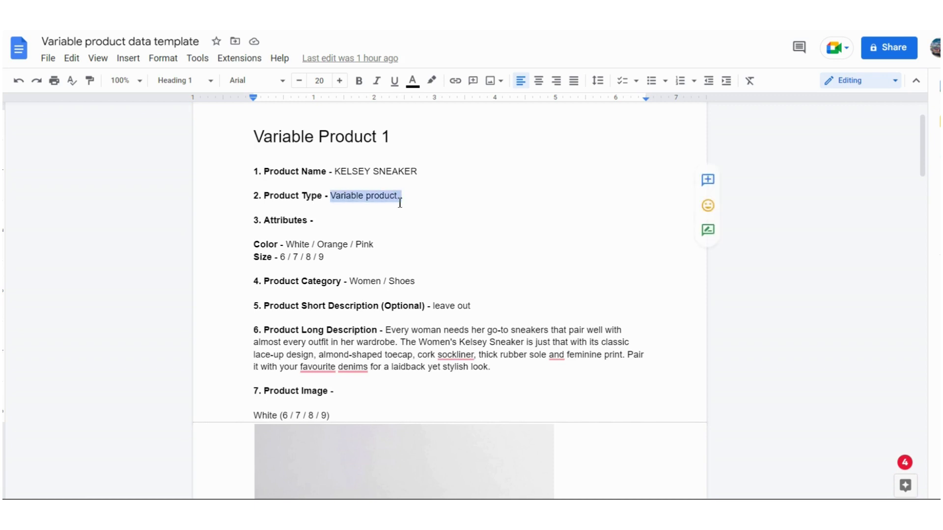
triple_click(273, 222)
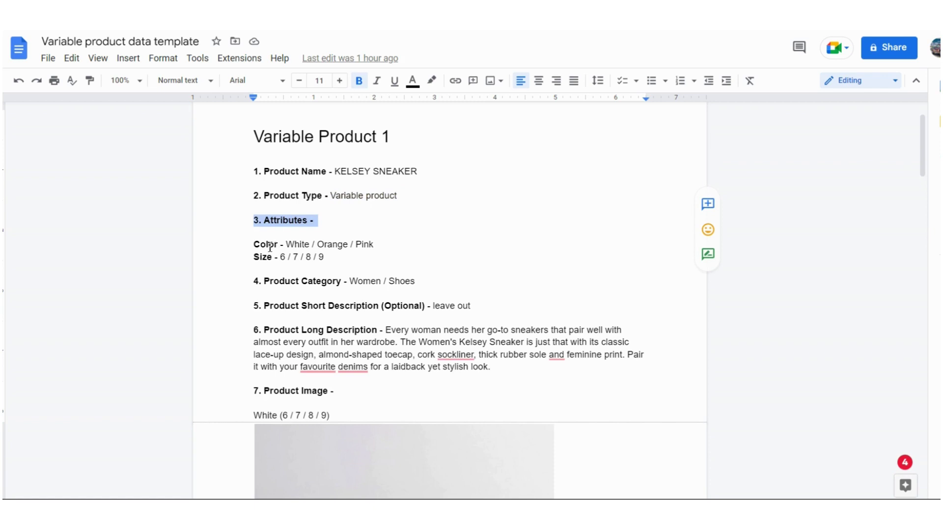
double_click(268, 245)
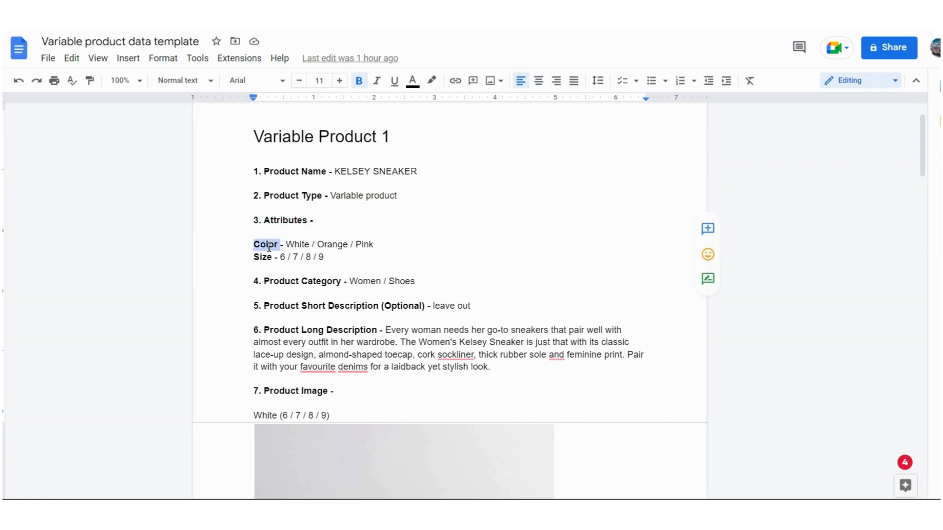
double_click(265, 258)
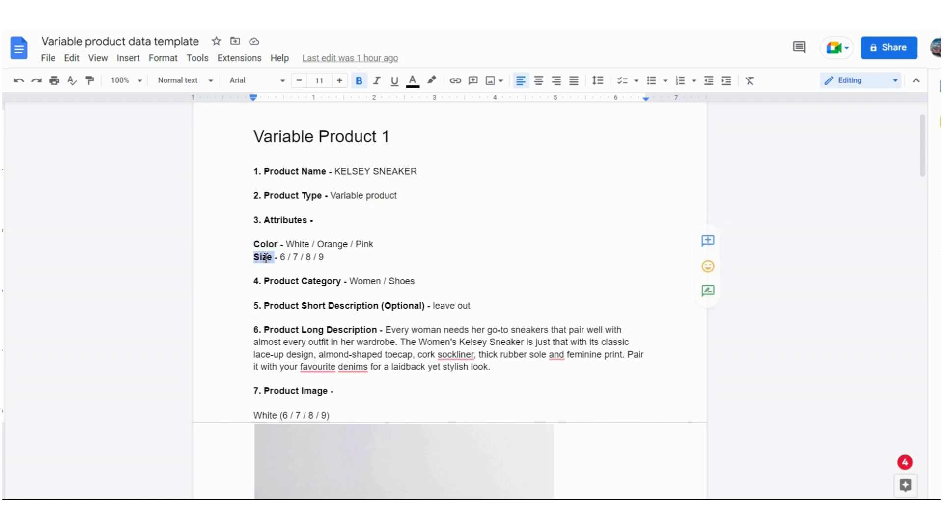
click(263, 246)
double_click(263, 245)
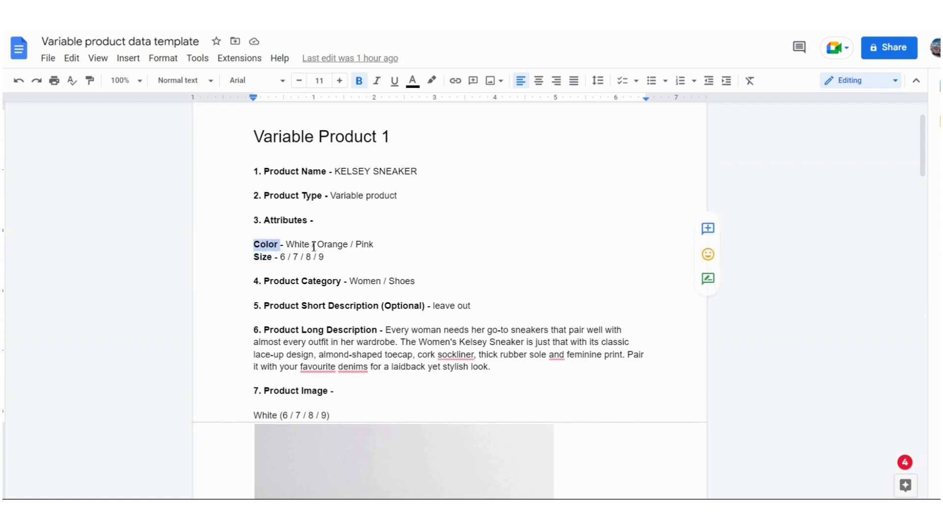
double_click(302, 245)
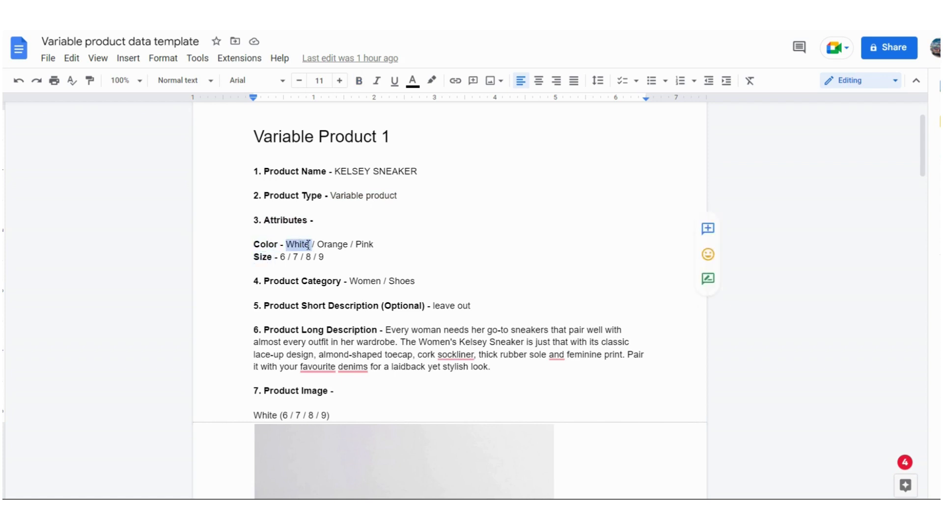
double_click(336, 245)
double_click(364, 245)
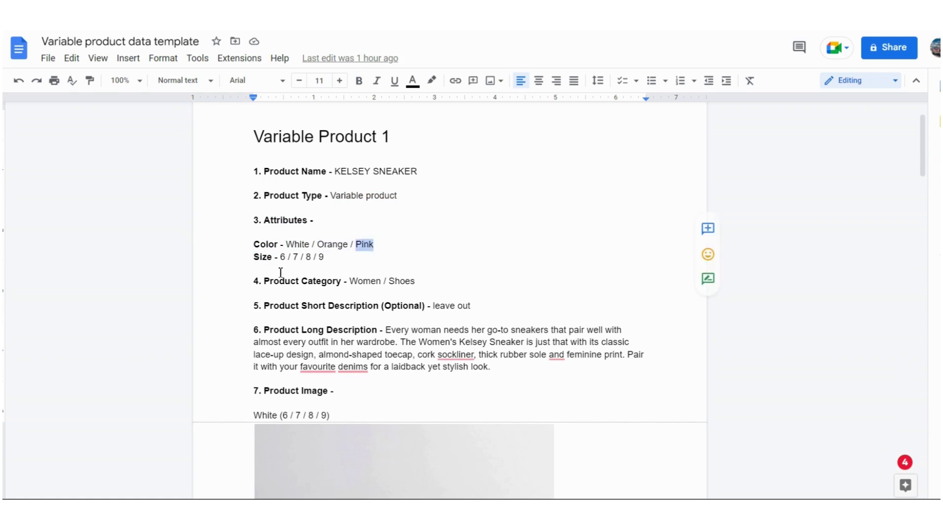
double_click(263, 257)
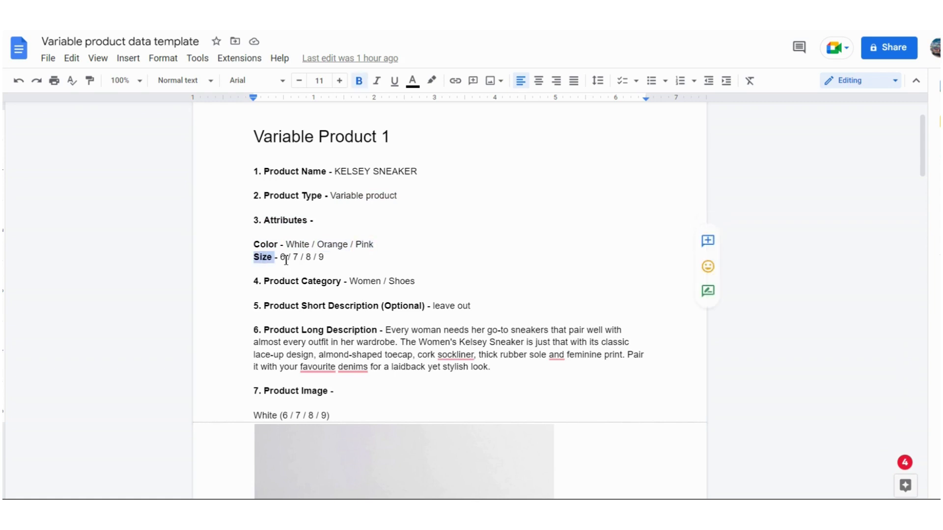
click(286, 259)
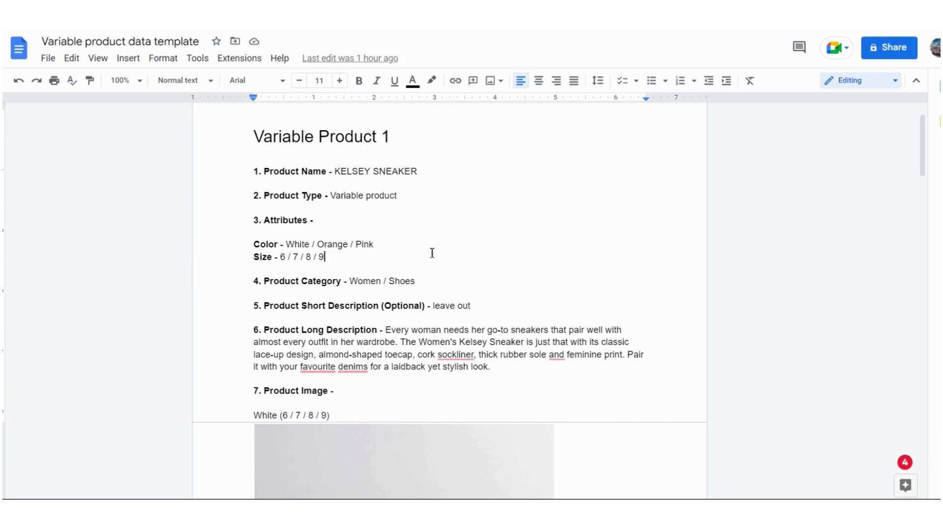
scroll(429, 243, down, 1)
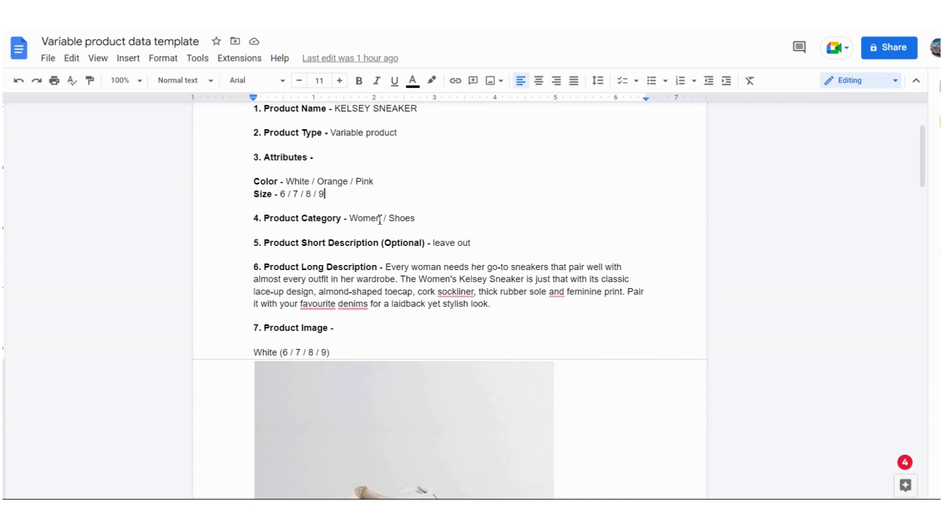
double_click(365, 219)
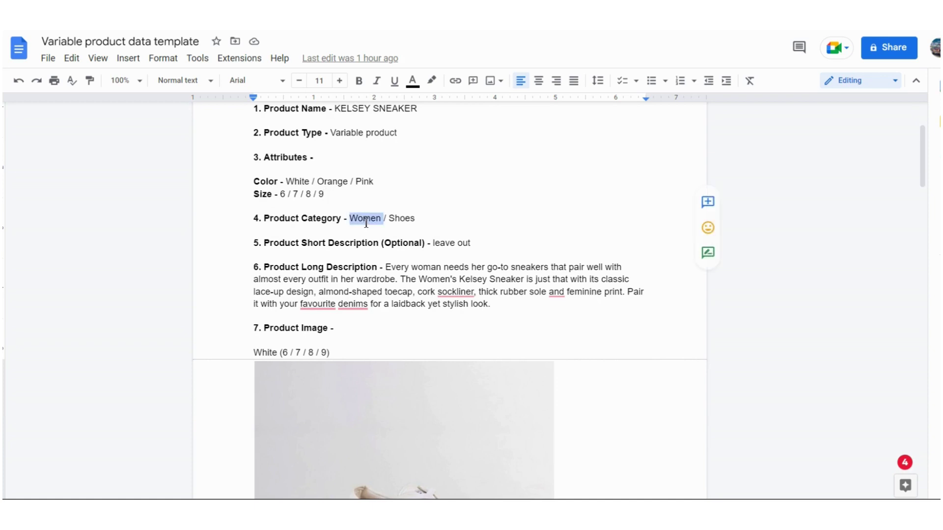
triple_click(408, 219)
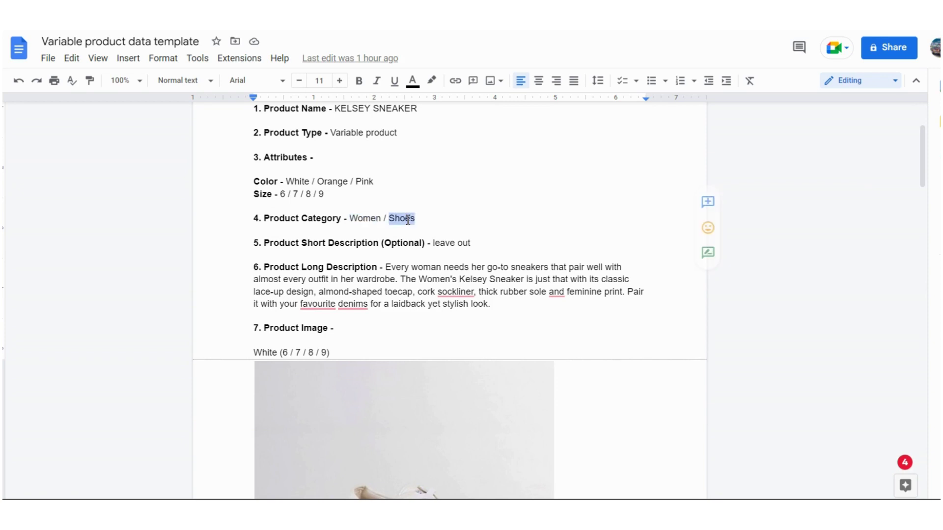
click(407, 220)
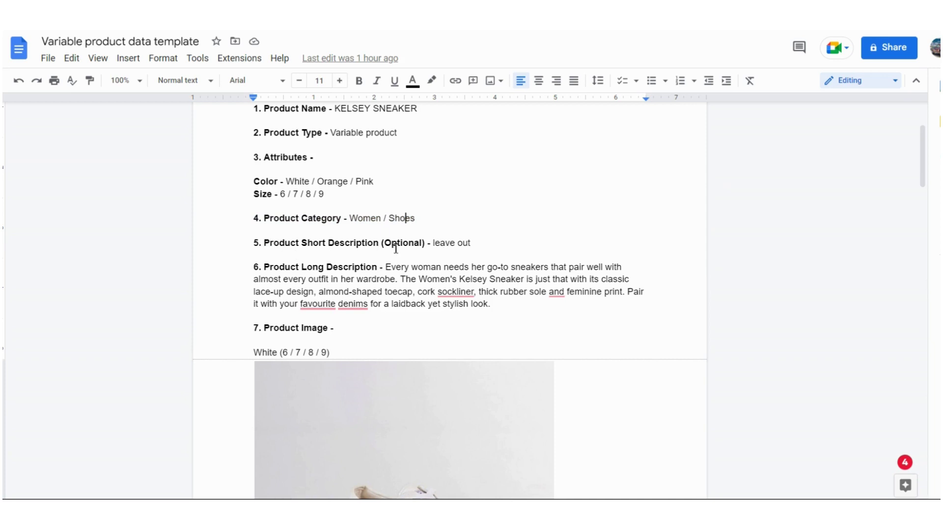
click(471, 244)
drag(472, 244, 415, 243)
click(459, 245)
click(434, 244)
scroll(451, 279, down, 3)
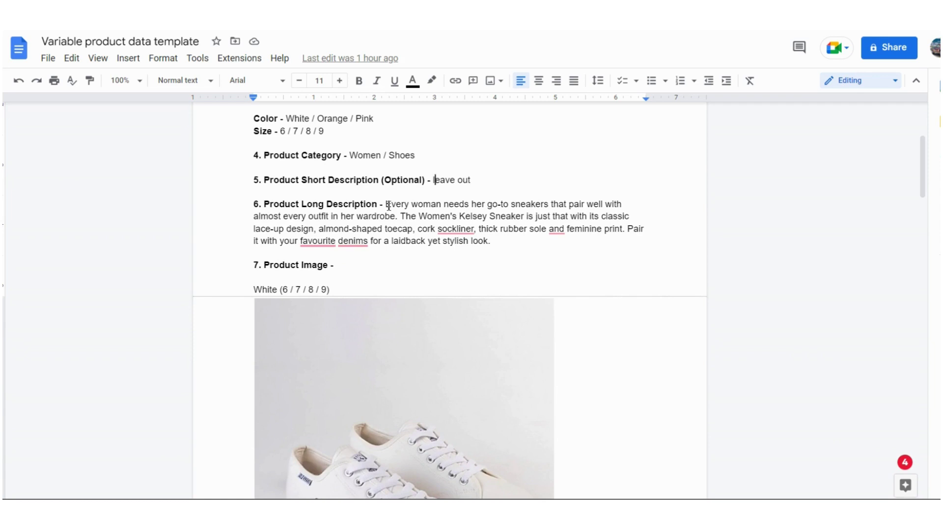
drag(386, 205, 498, 241)
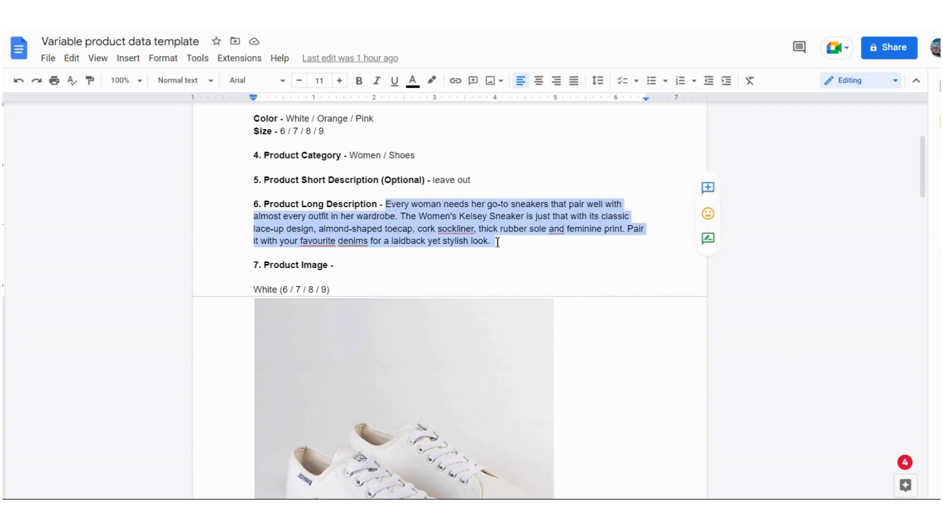
click(427, 216)
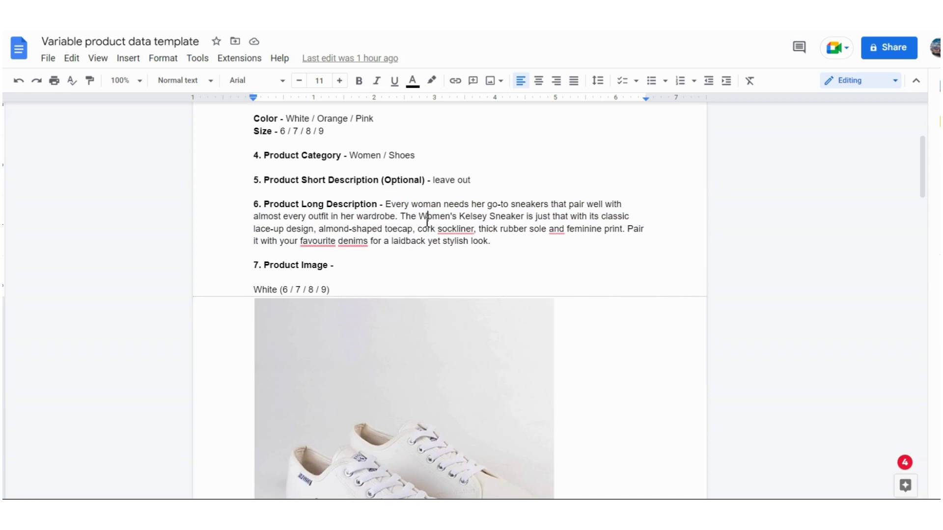
scroll(426, 222, down, 1)
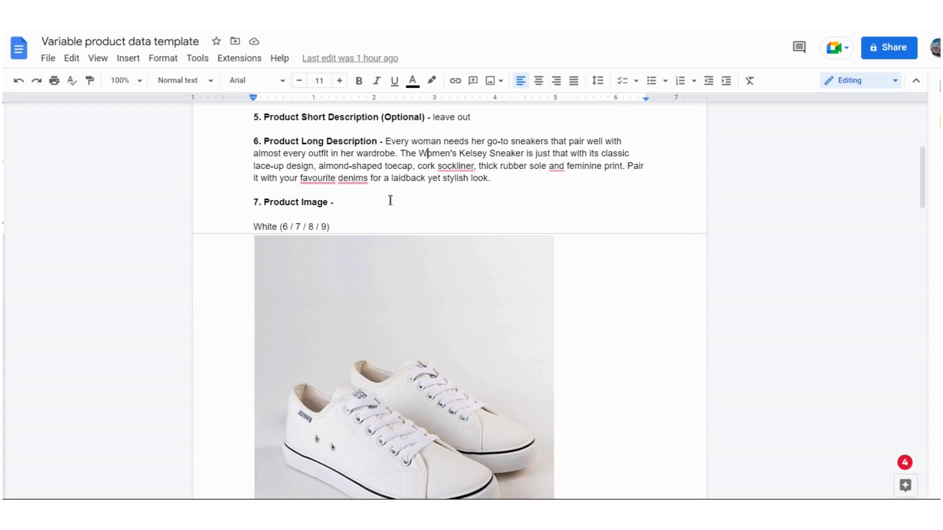
scroll(353, 200, down, 1)
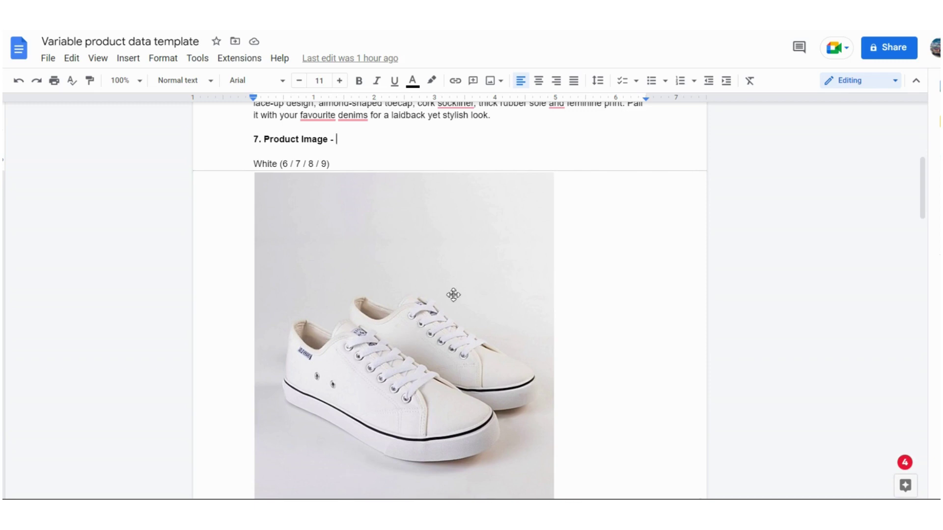
scroll(586, 275, down, 4)
scroll(586, 275, down, 5)
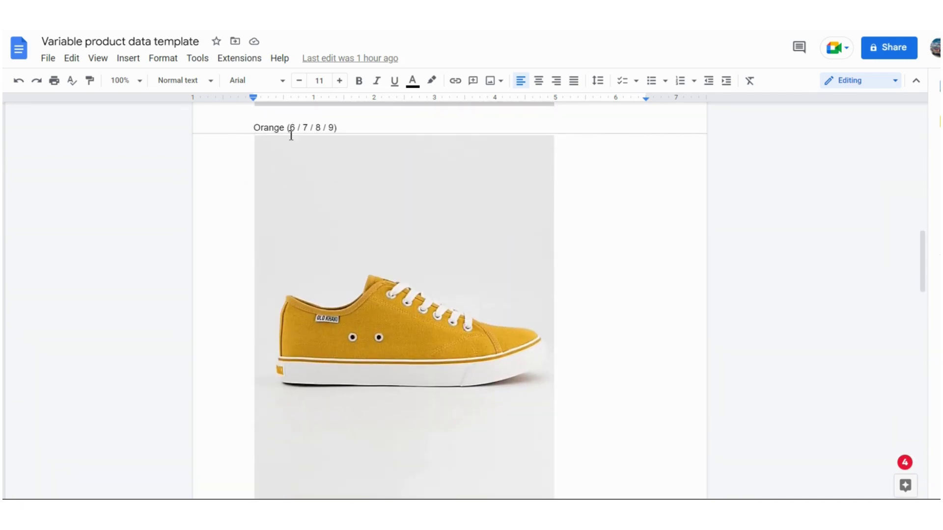
double_click(266, 127)
click(346, 127)
drag(338, 127, 287, 128)
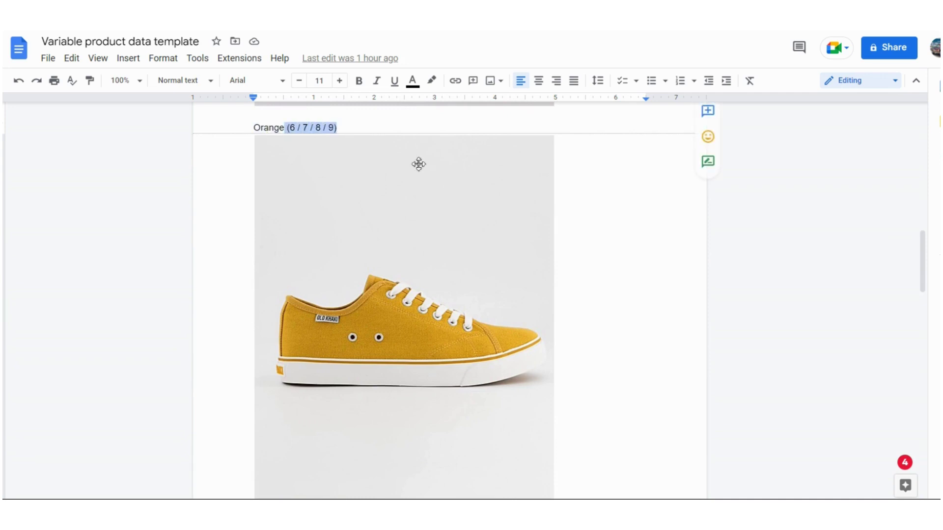
click(342, 127)
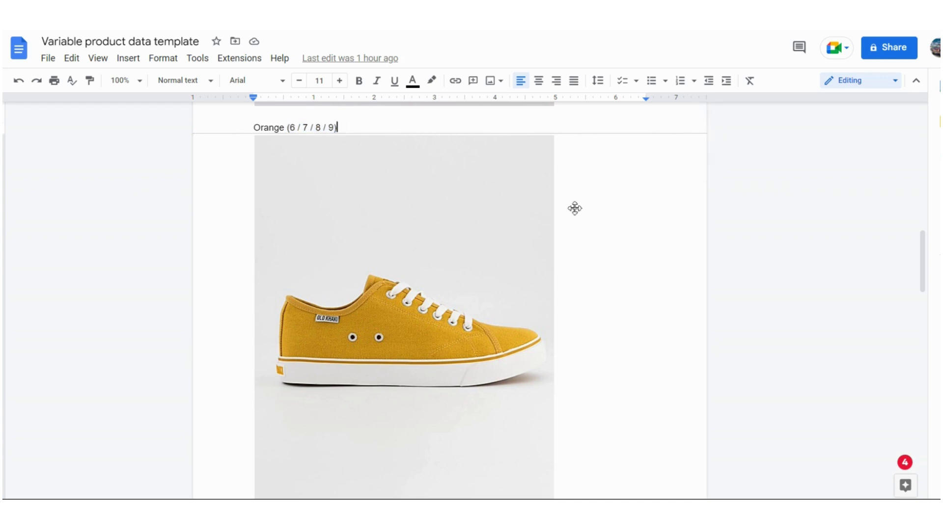
scroll(609, 217, down, 5)
scroll(608, 217, down, 3)
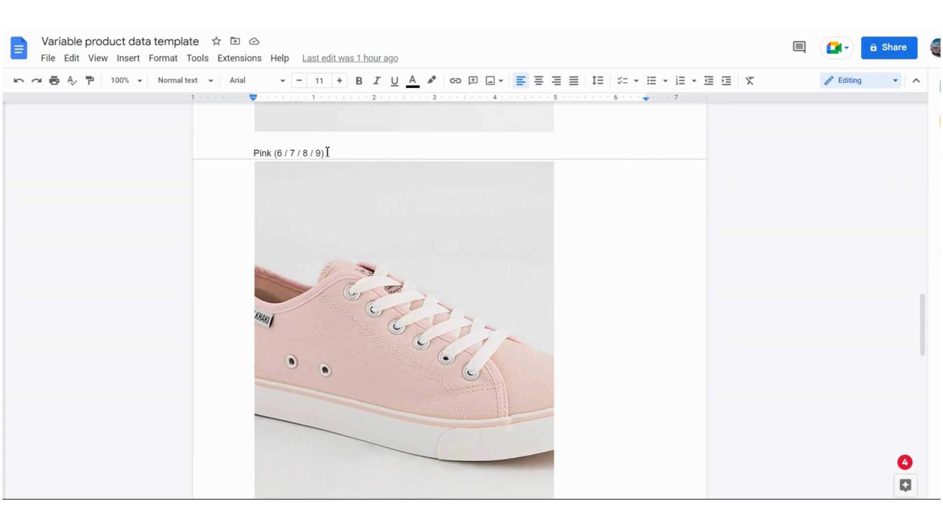
drag(325, 154, 274, 154)
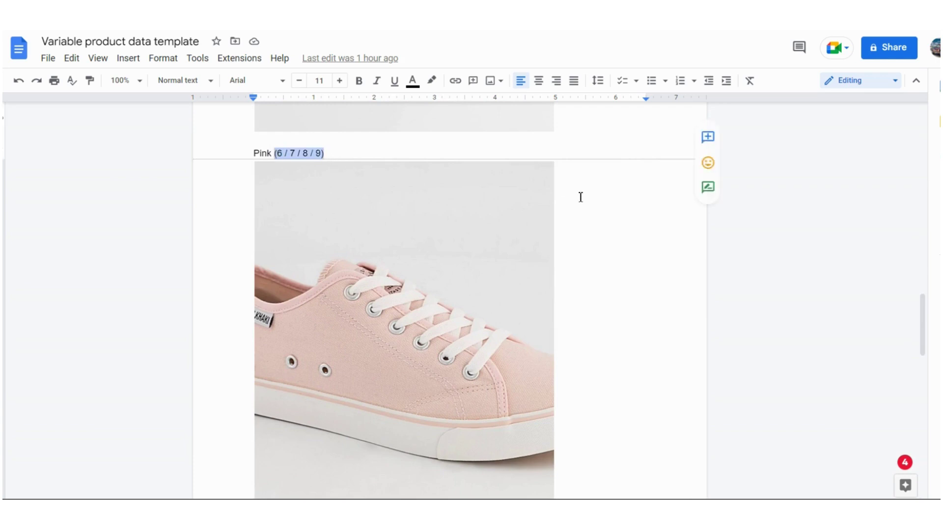
click(580, 197)
scroll(580, 197, down, 9)
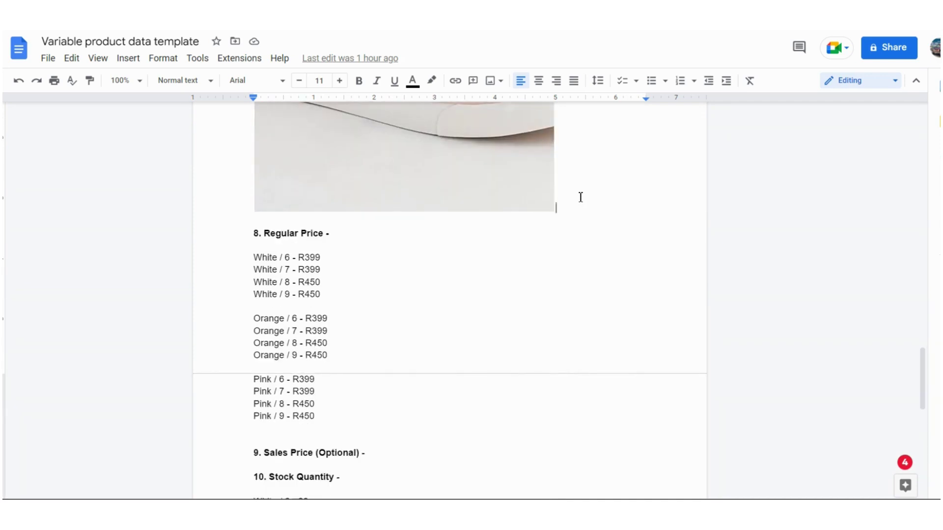
scroll(580, 197, down, 1)
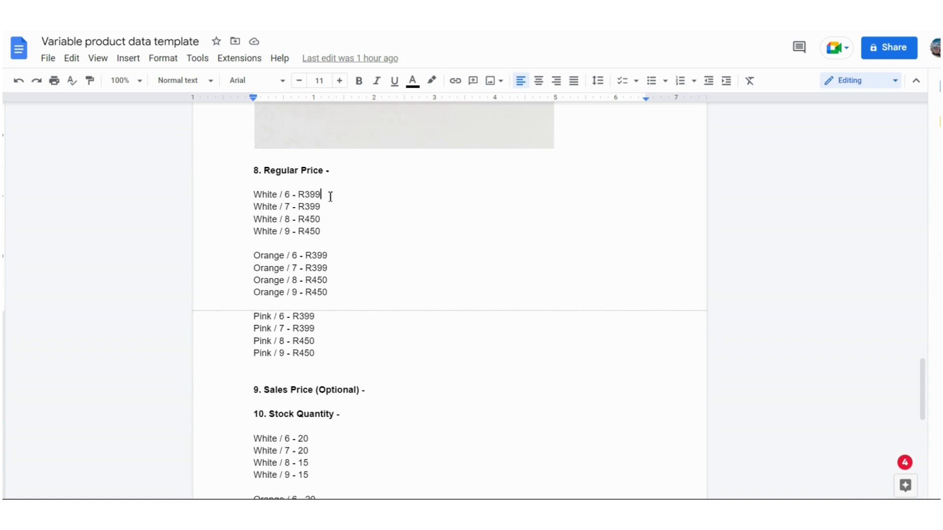
click(262, 194)
click(268, 231)
click(290, 232)
drag(299, 194, 310, 197)
click(305, 209)
scroll(372, 232, down, 1)
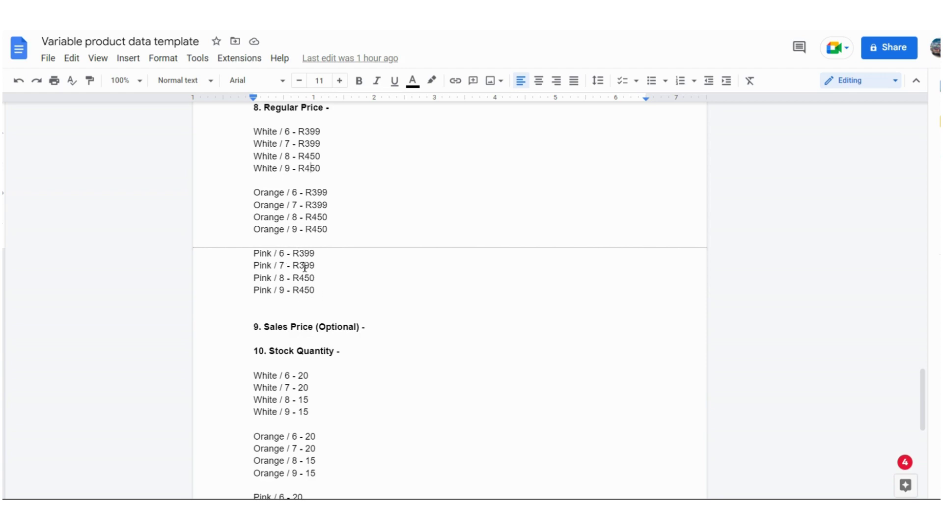
scroll(378, 265, down, 1)
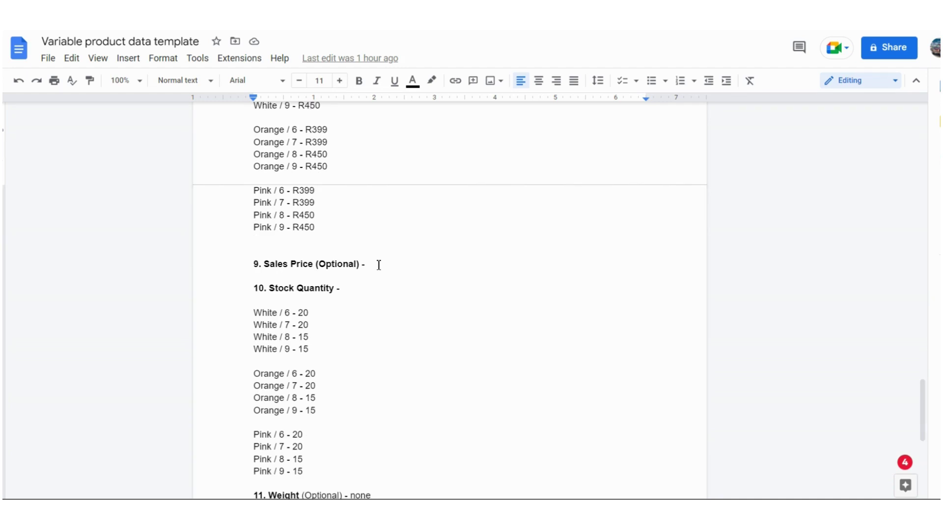
click(378, 265)
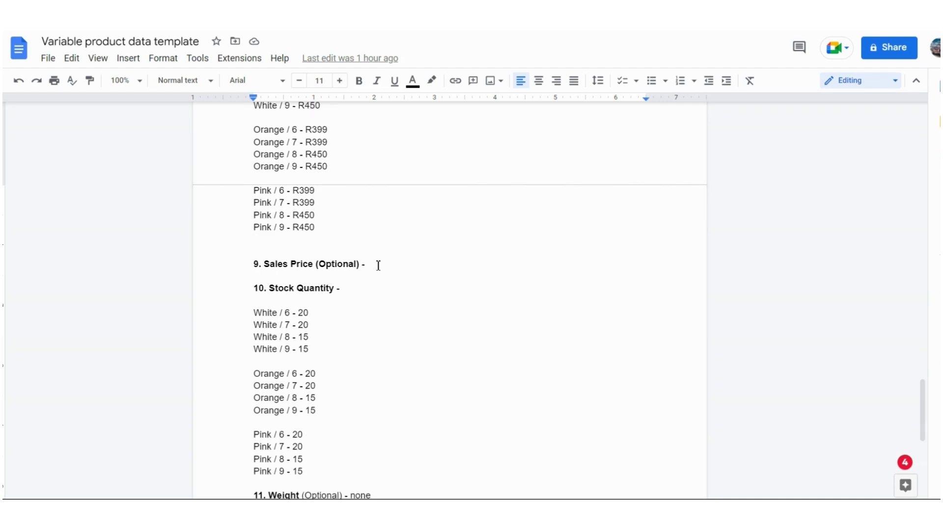
scroll(378, 265, down, 1)
scroll(378, 231, up, 2)
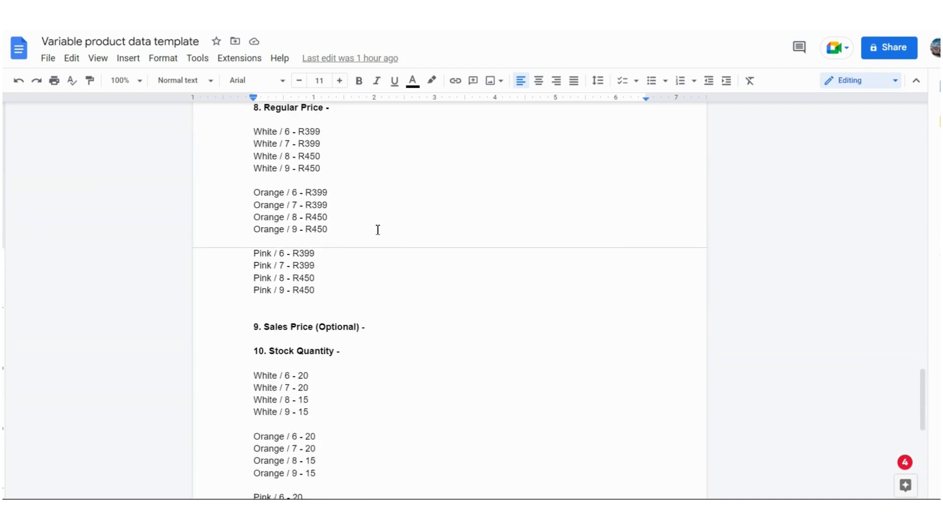
scroll(413, 331, down, 2)
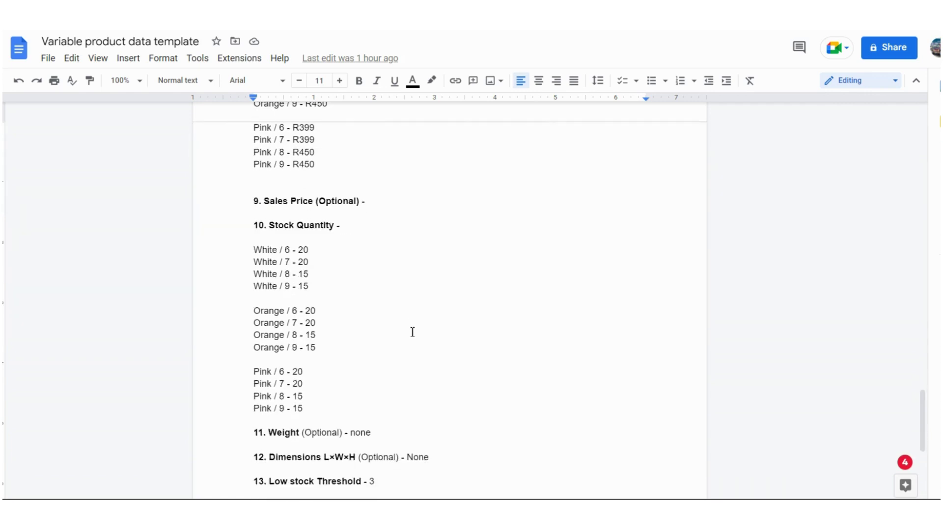
scroll(370, 255, down, 1)
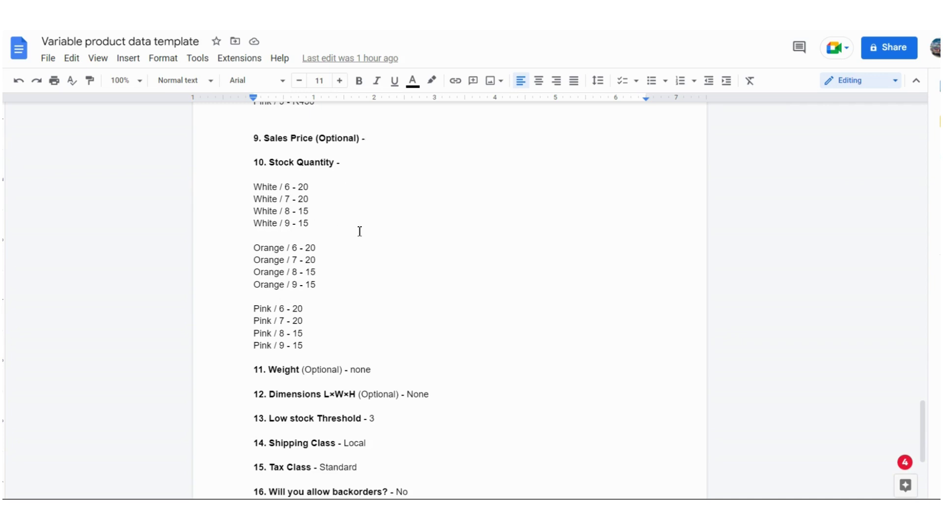
scroll(360, 231, up, 5)
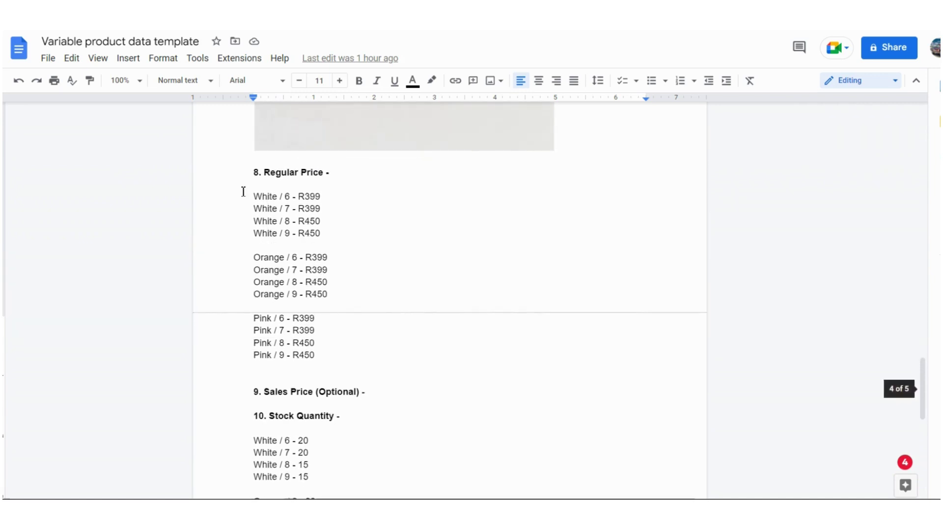
drag(254, 194, 322, 354)
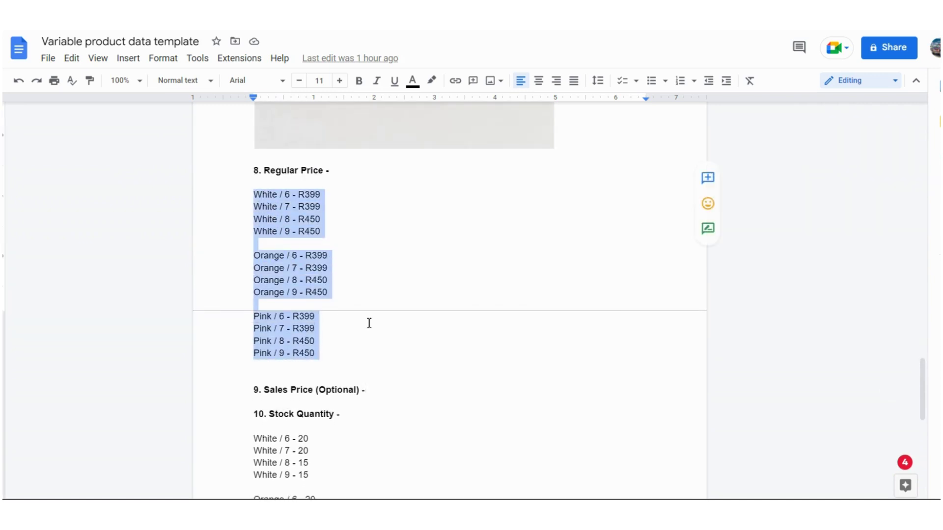
scroll(371, 322, down, 4)
click(324, 273)
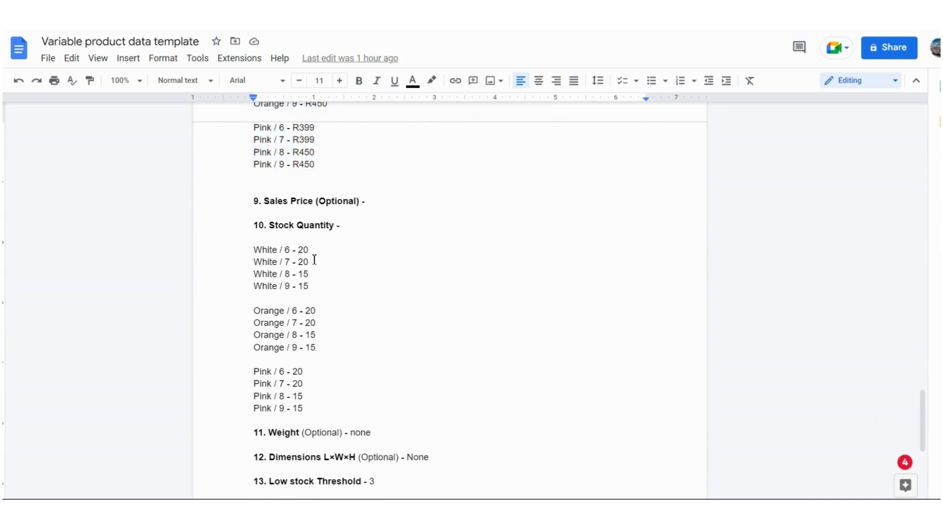
drag(309, 250, 299, 249)
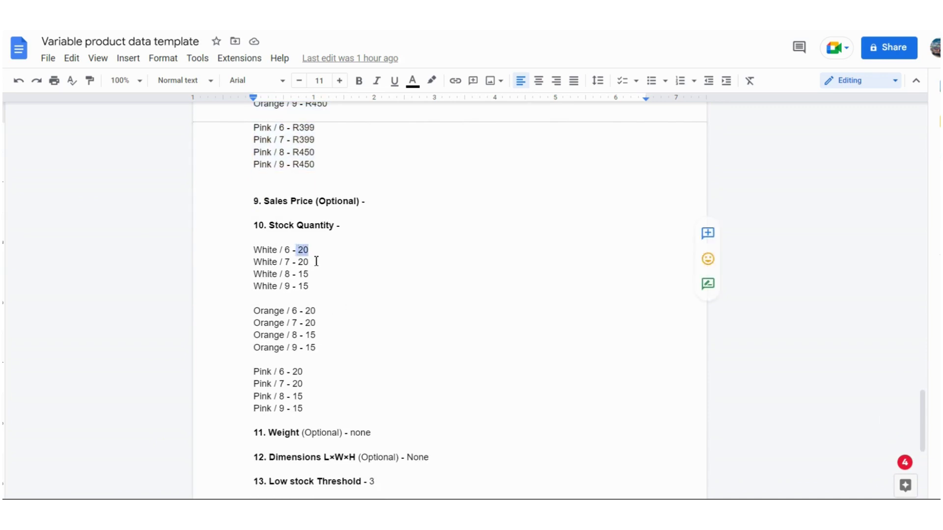
click(316, 262)
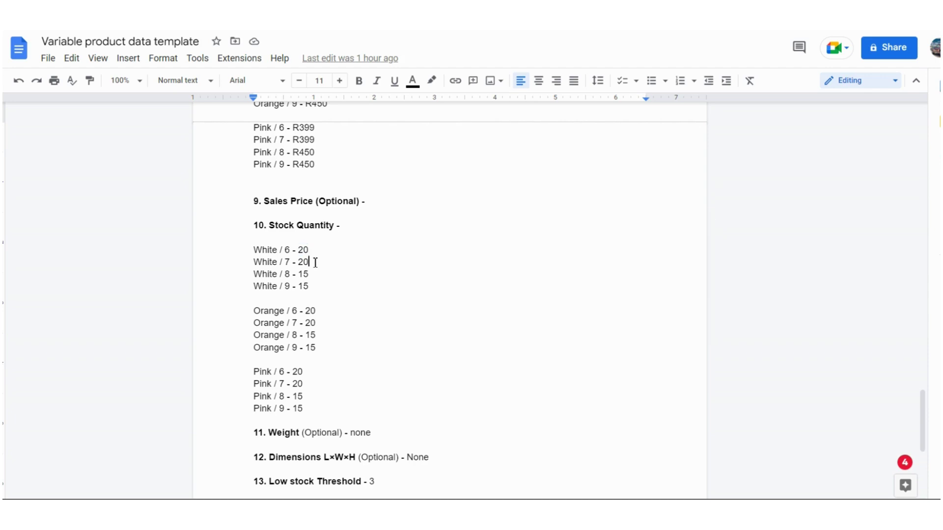
drag(310, 262, 300, 262)
click(315, 275)
scroll(318, 317, down, 2)
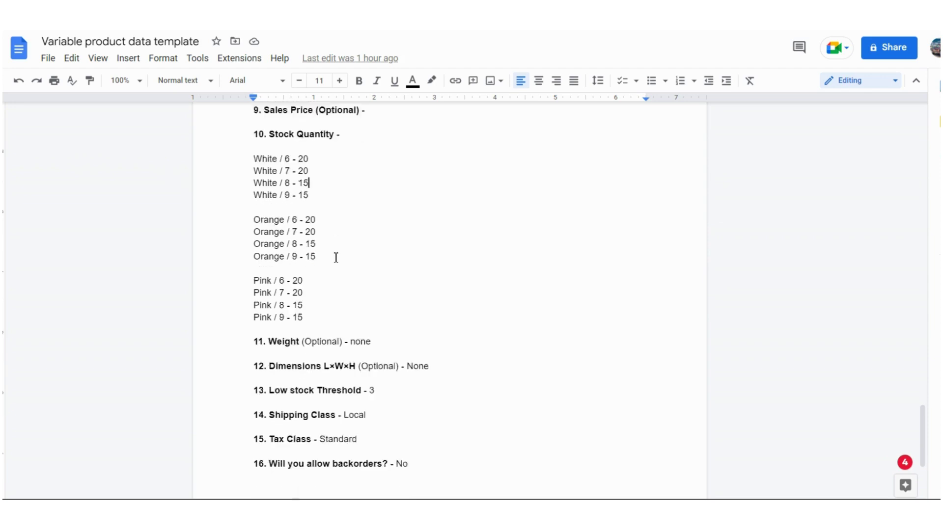
scroll(336, 257, down, 2)
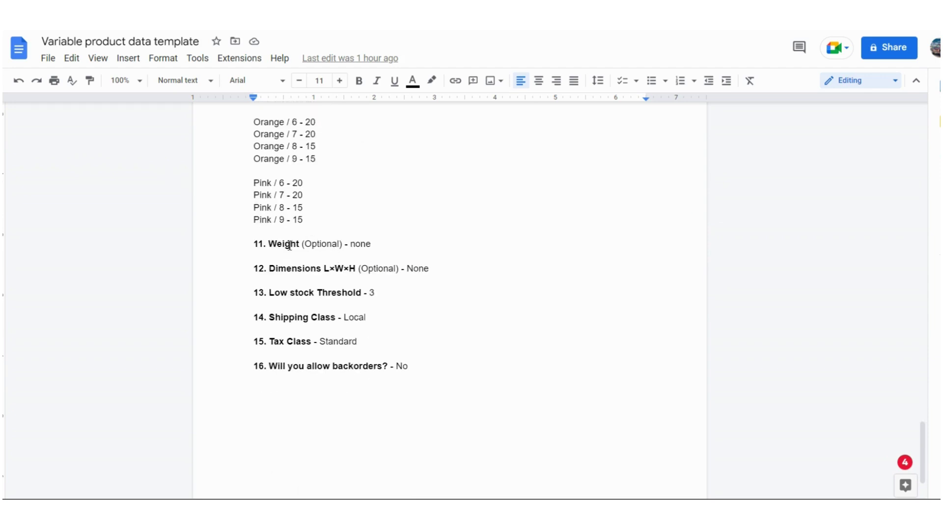
click(383, 247)
scroll(316, 221, up, 3)
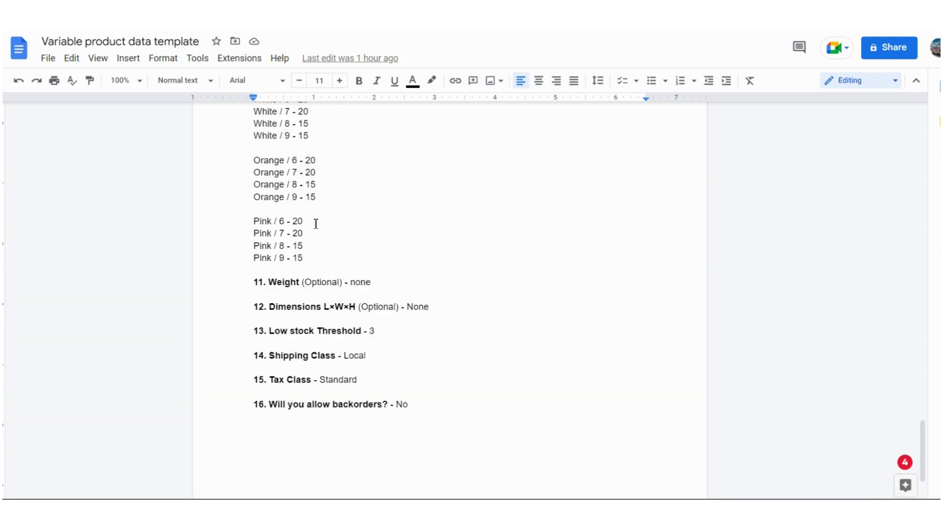
drag(302, 347, 246, 191)
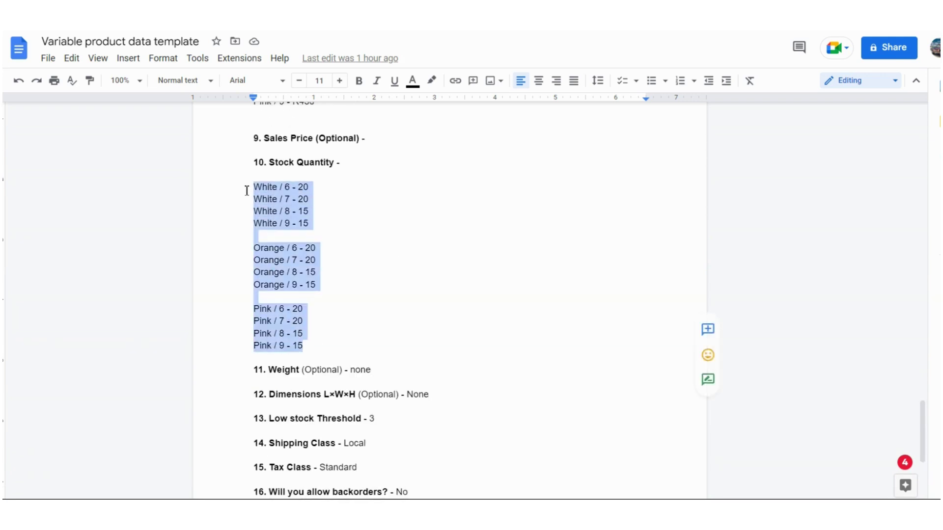
right_click(266, 208)
click(306, 203)
click(377, 370)
key(Return)
key(Return)
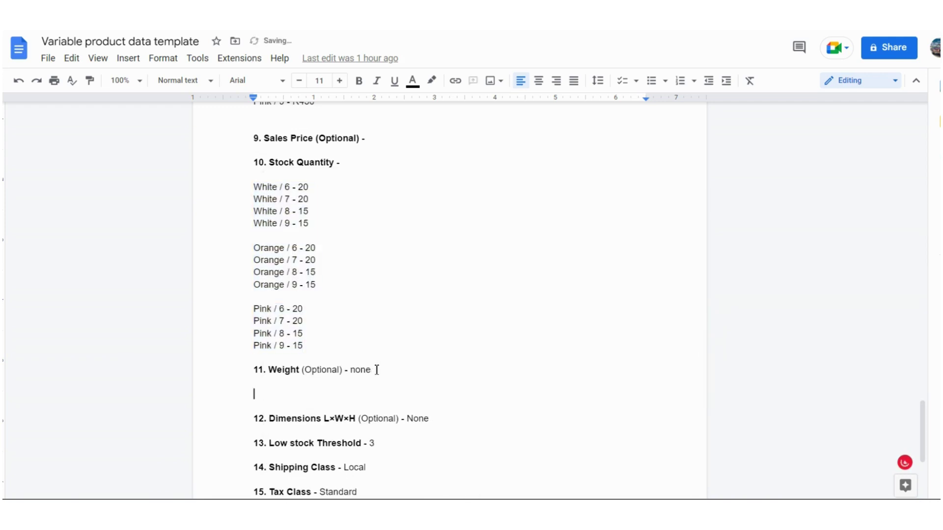
key(ctrl+v)
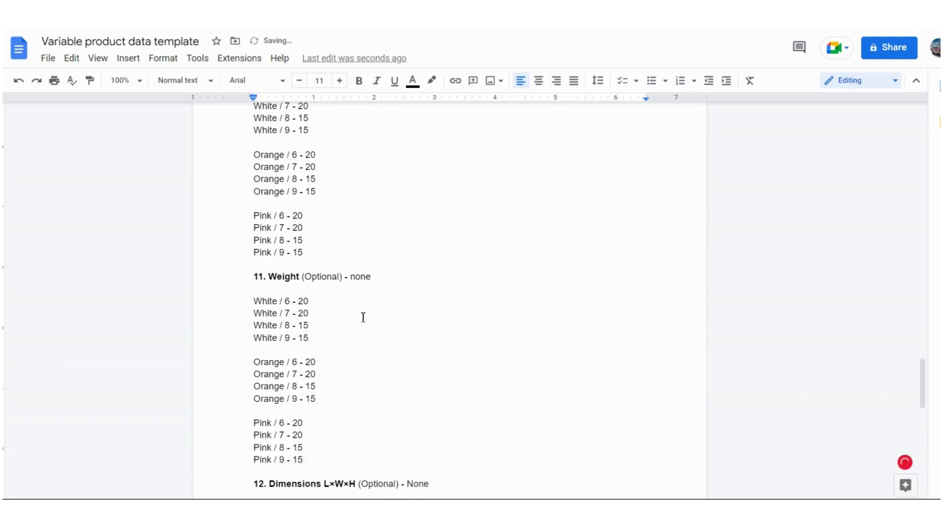
double_click(304, 301)
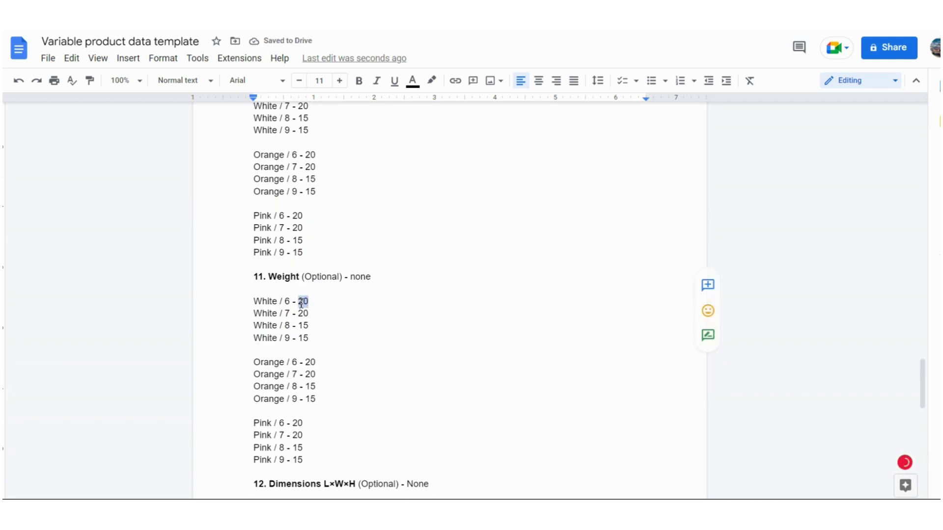
double_click(308, 315)
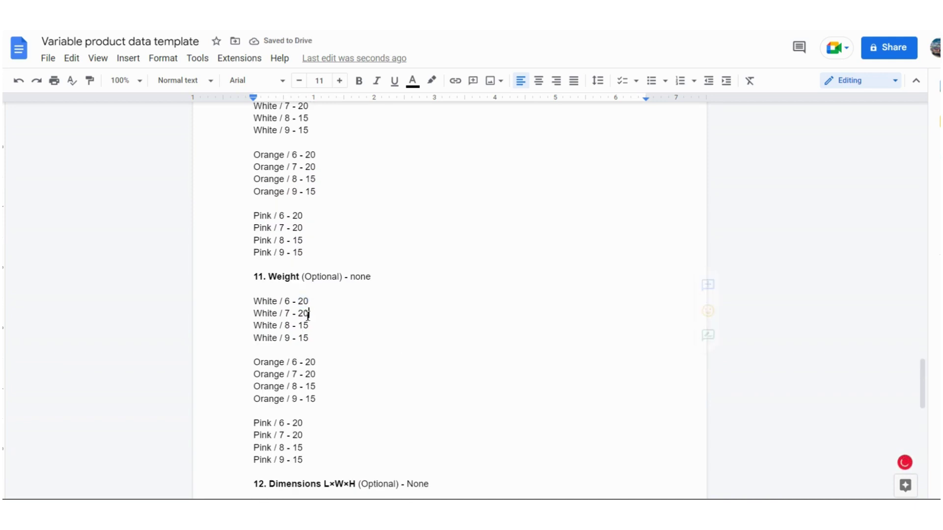
click(314, 326)
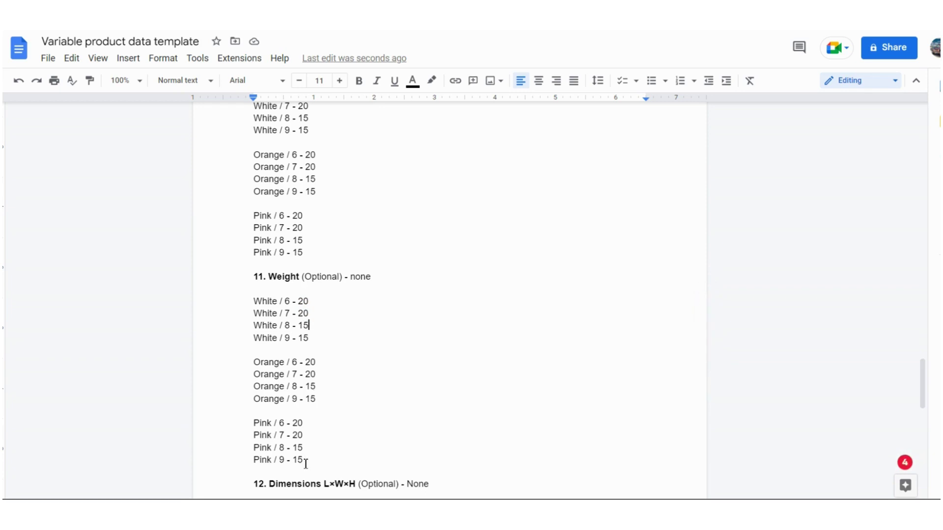
drag(309, 459, 232, 305)
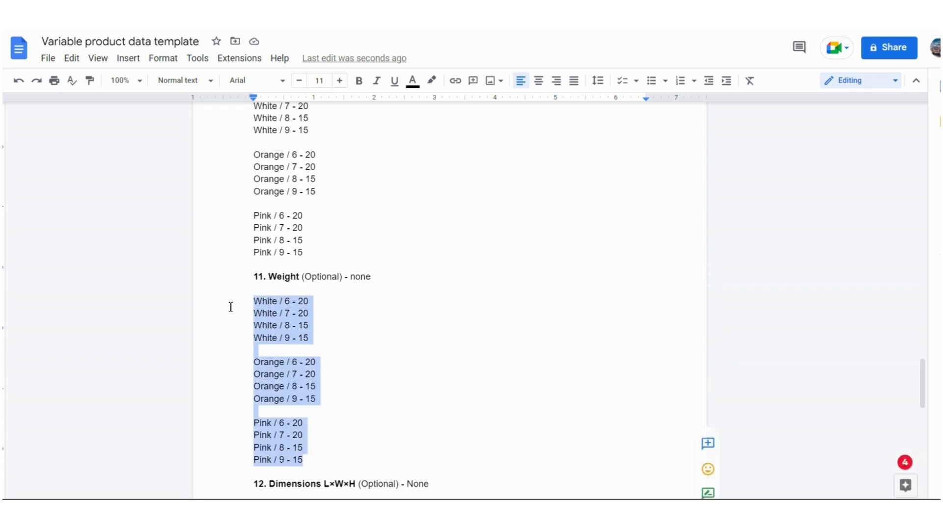
key(BackSpace)
key(BackSpace)
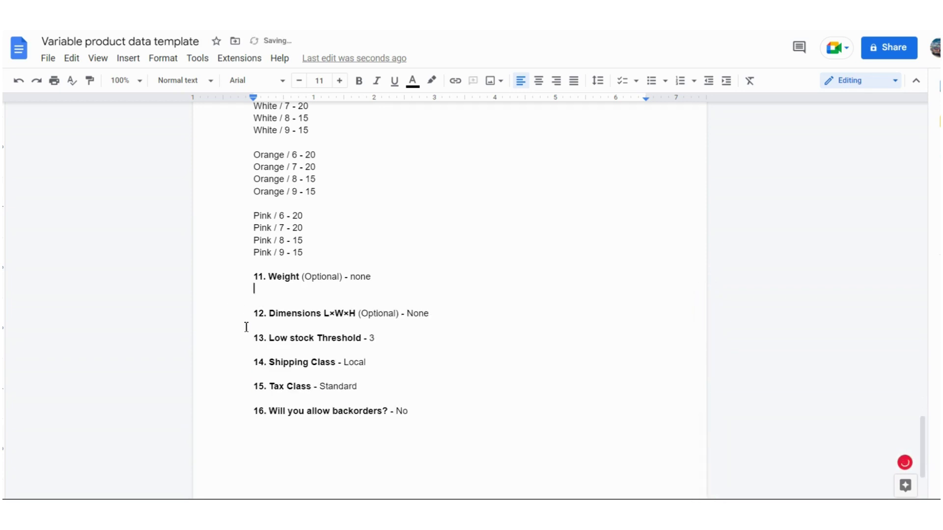
key(BackSpace)
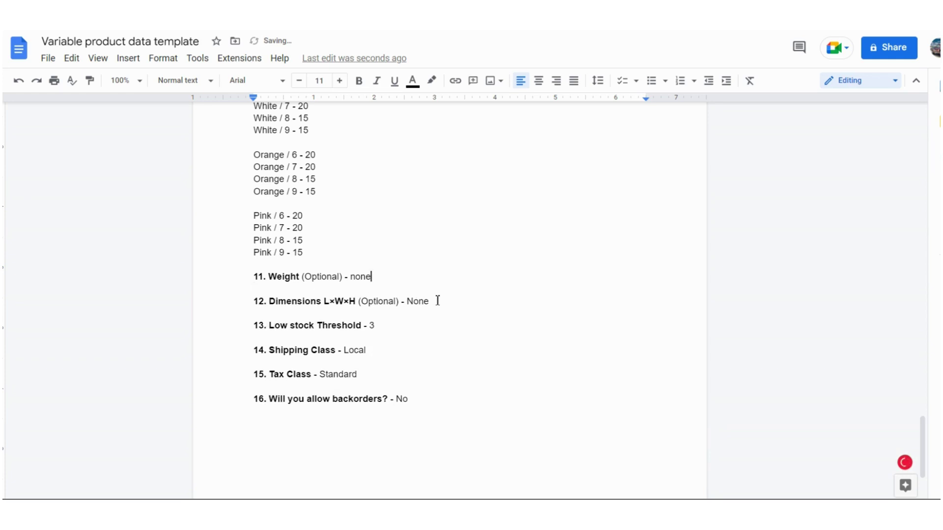
click(438, 300)
Step: Go over the template's low stock threshold, Tax Class and backorders entries
click(391, 324)
scroll(326, 244, up, 3)
click(319, 243)
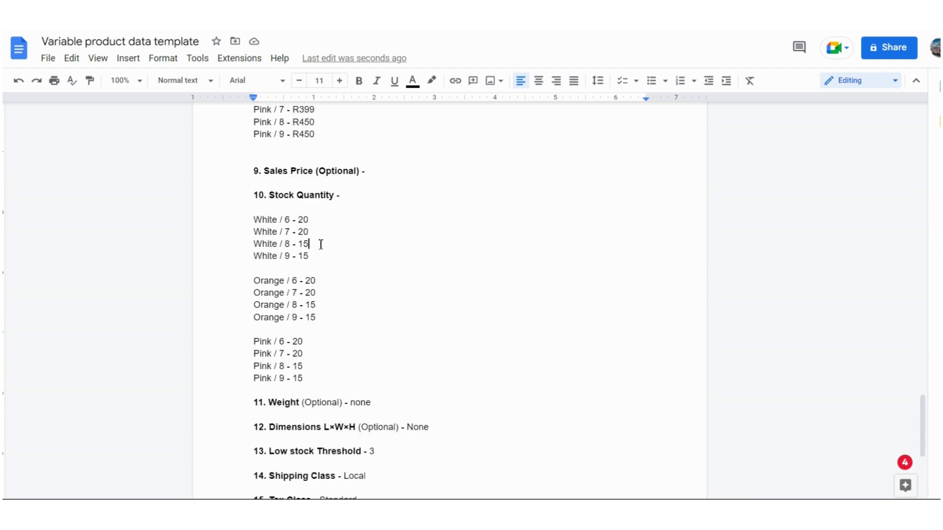
scroll(341, 335, down, 2)
scroll(372, 333, down, 3)
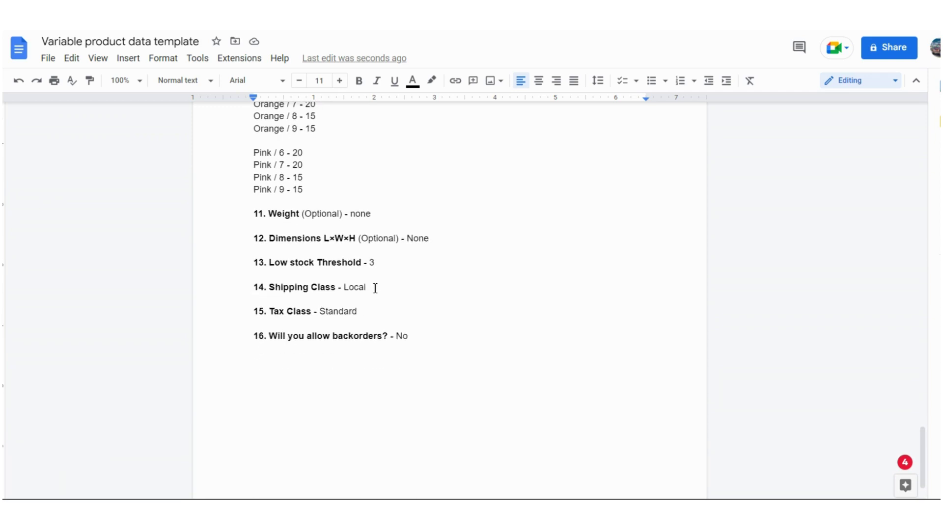
click(386, 311)
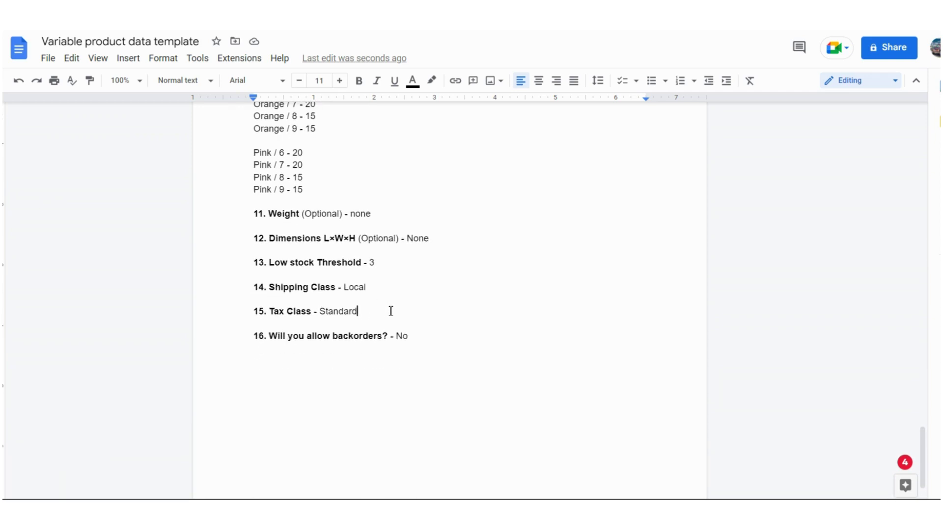
click(416, 341)
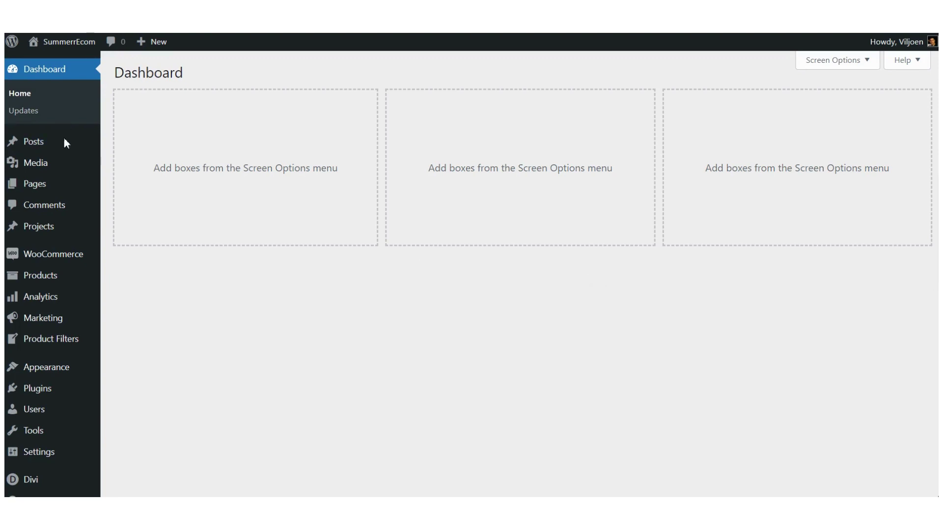
Step: Add a new product and name it KELSEY SNEAKER
mouse_move(34, 281)
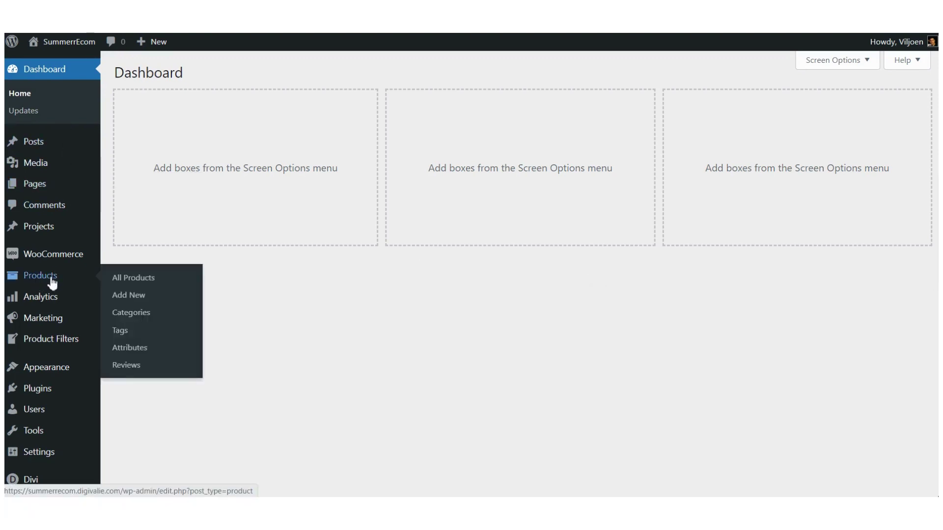
click(129, 297)
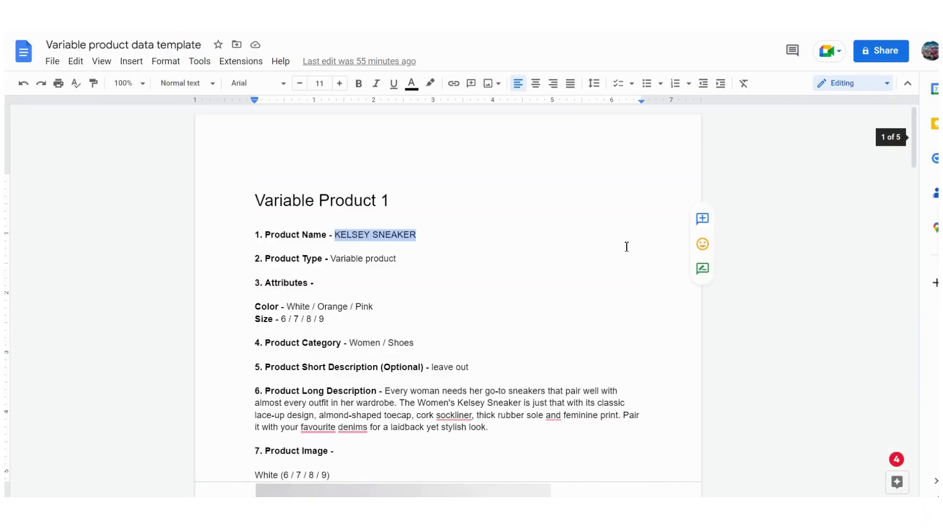
click(372, 236)
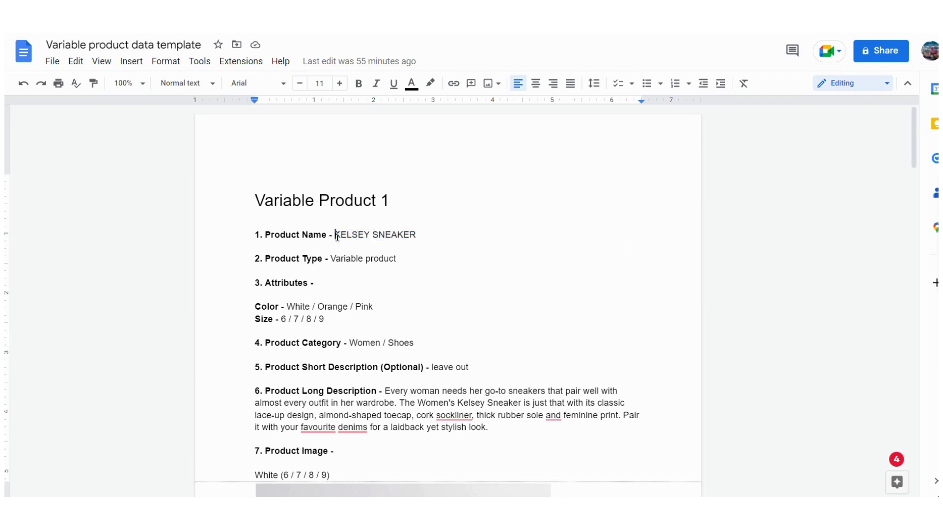
drag(337, 236, 430, 234)
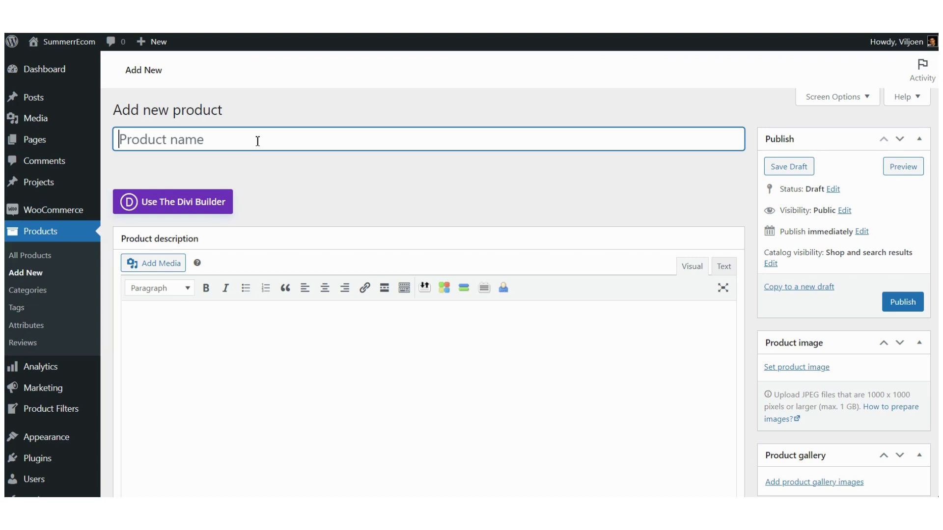
text(KELSEY SNEAKER)
Step: Copy the long description paragraph from the product data template
scroll(310, 189, down, 2)
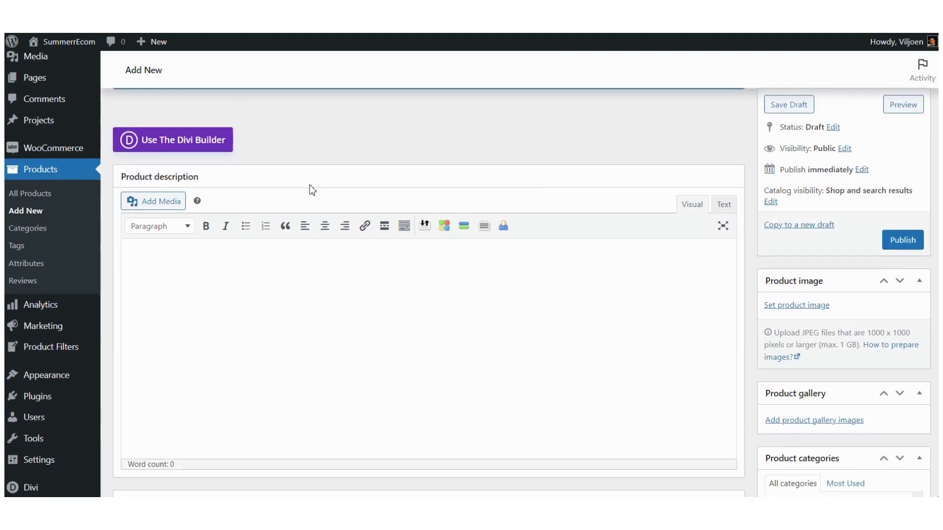
scroll(310, 184, down, 2)
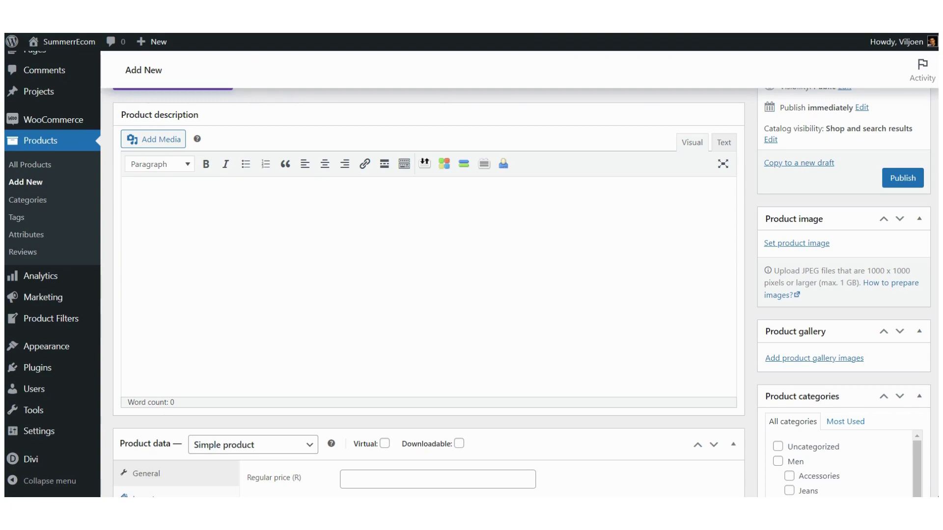
key(alt+Tab)
scroll(398, 294, down, 3)
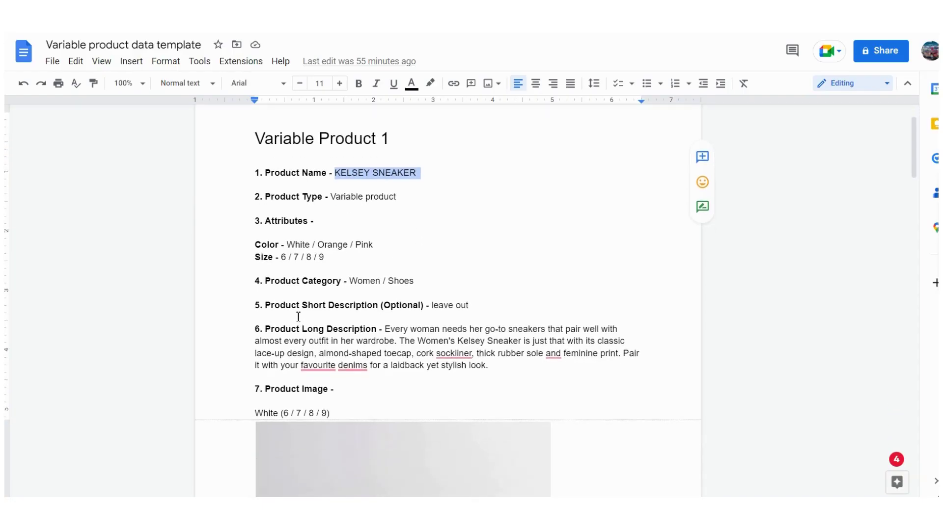
drag(388, 328, 489, 363)
key(ctrl+c)
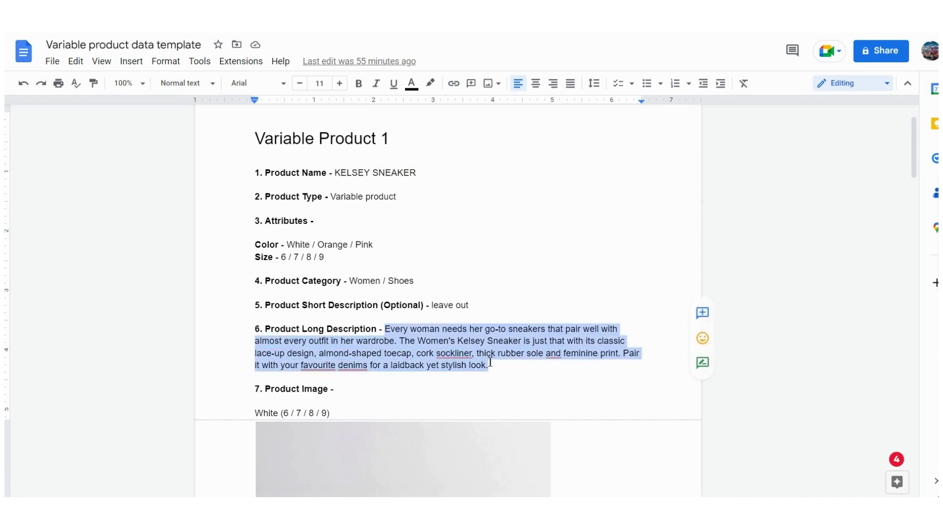
key(alt+Tab)
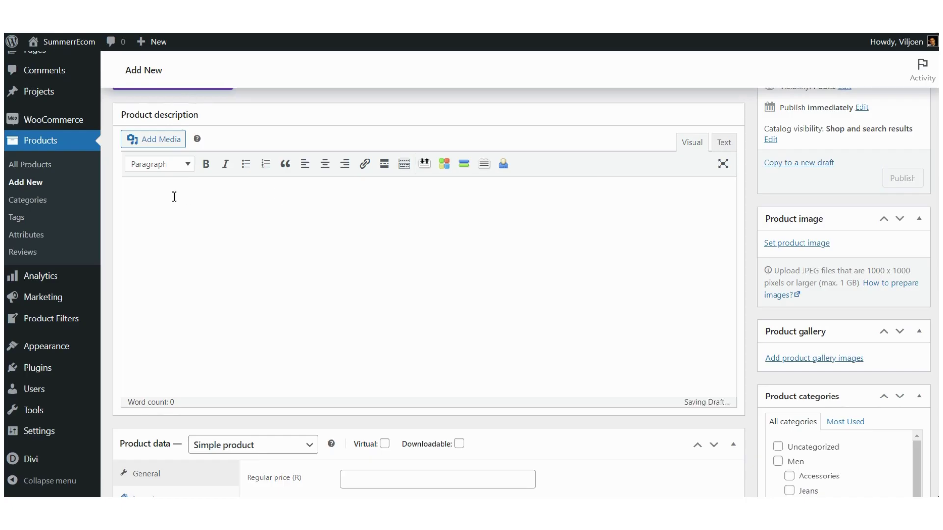
Step: Paste the long description as plain text into the product description
click(157, 193)
right_click(160, 200)
click(213, 299)
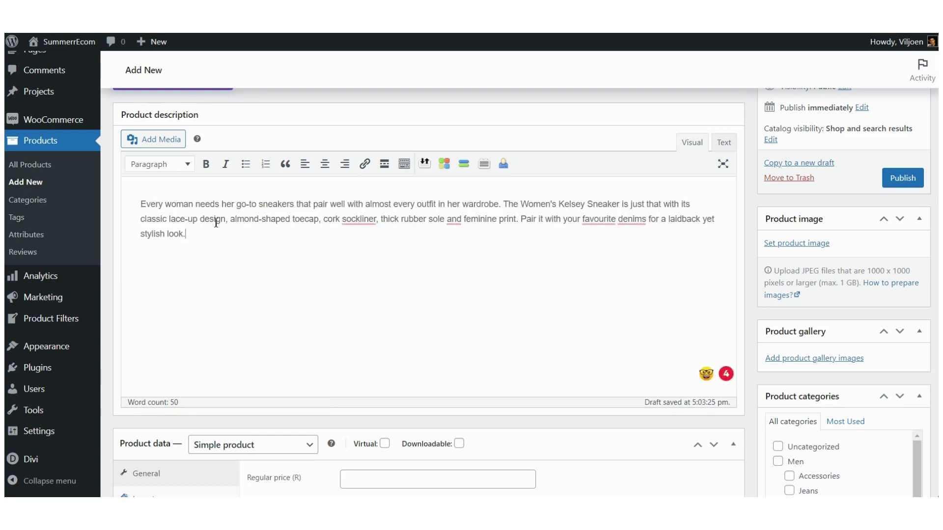
scroll(217, 227, down, 2)
scroll(216, 227, down, 6)
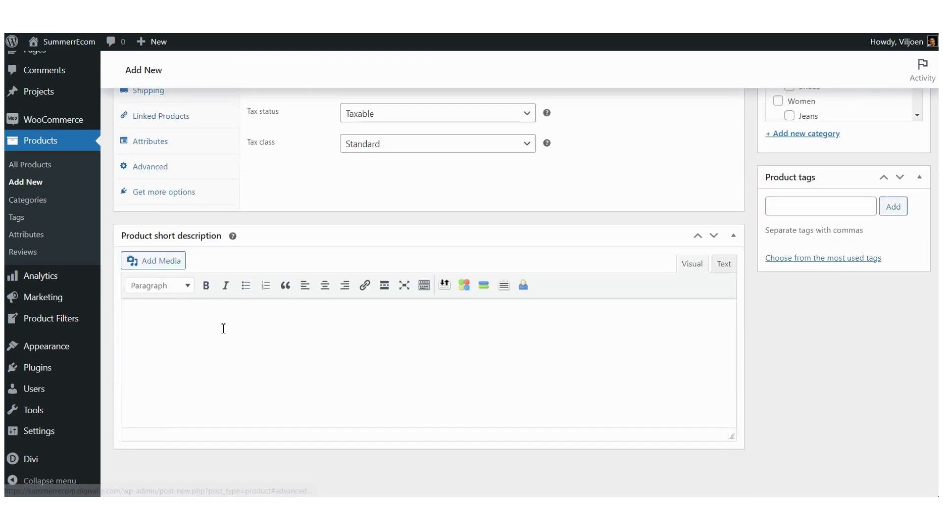
scroll(223, 331, up, 5)
scroll(223, 334, up, 7)
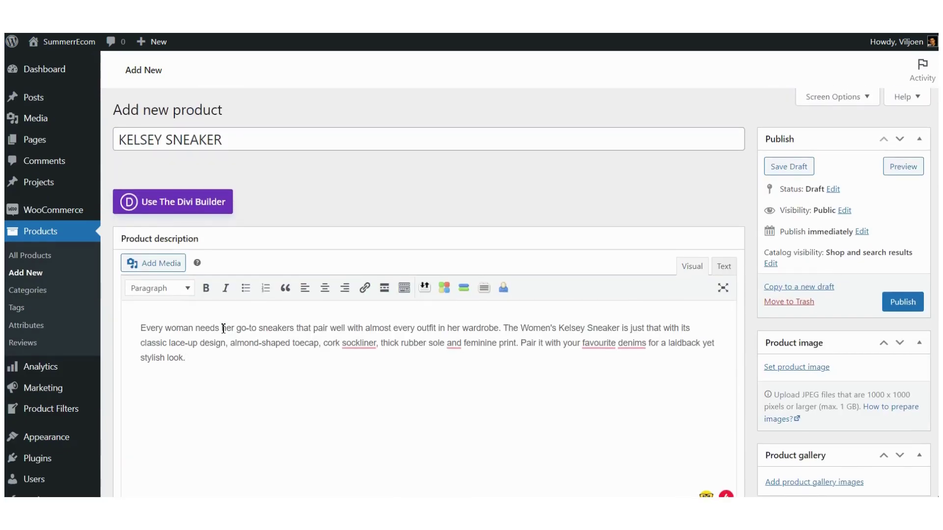
scroll(223, 329, down, 3)
scroll(224, 329, down, 1)
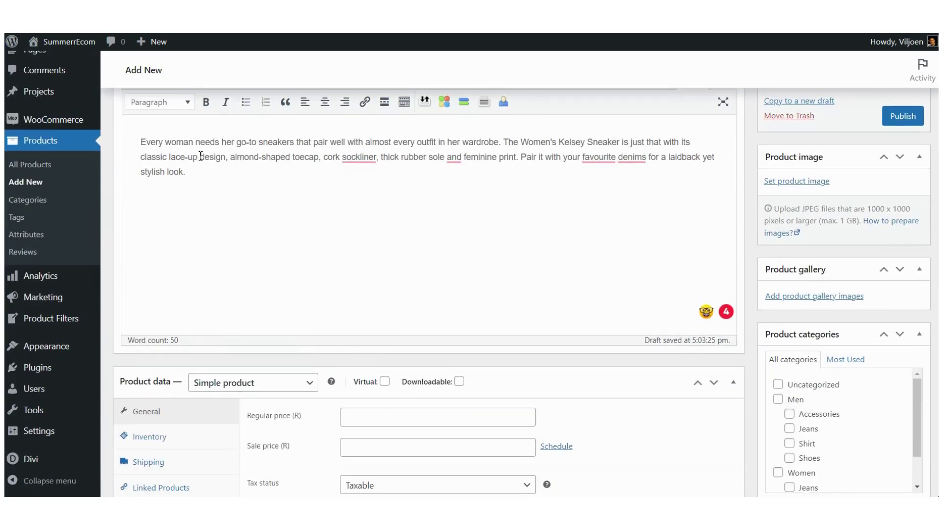
Step: Tick the Women category and its Shoes subcategory
click(165, 15)
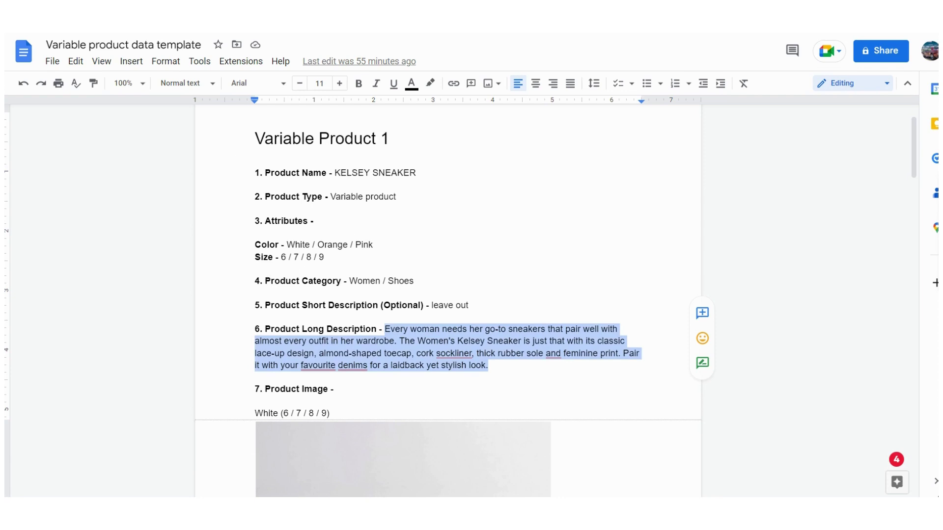
click(73, 20)
scroll(805, 375, down, 2)
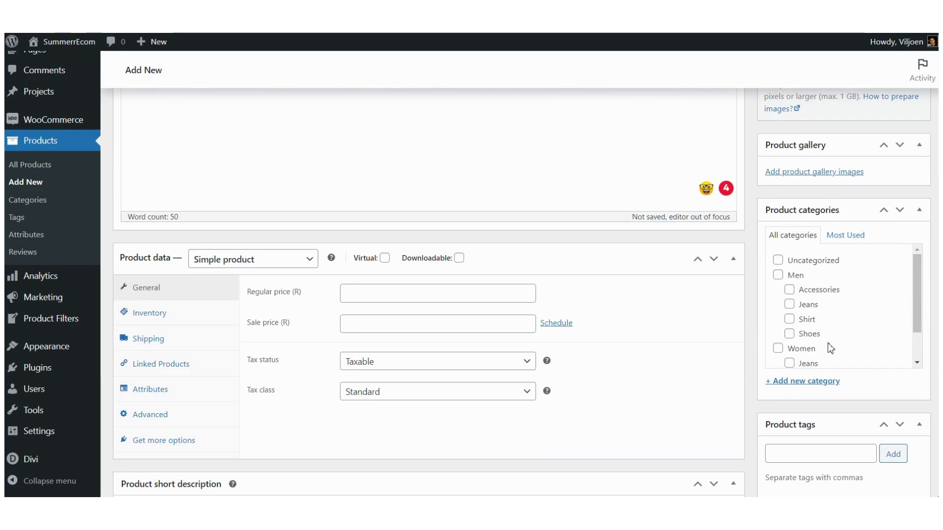
scroll(830, 348, down, 1)
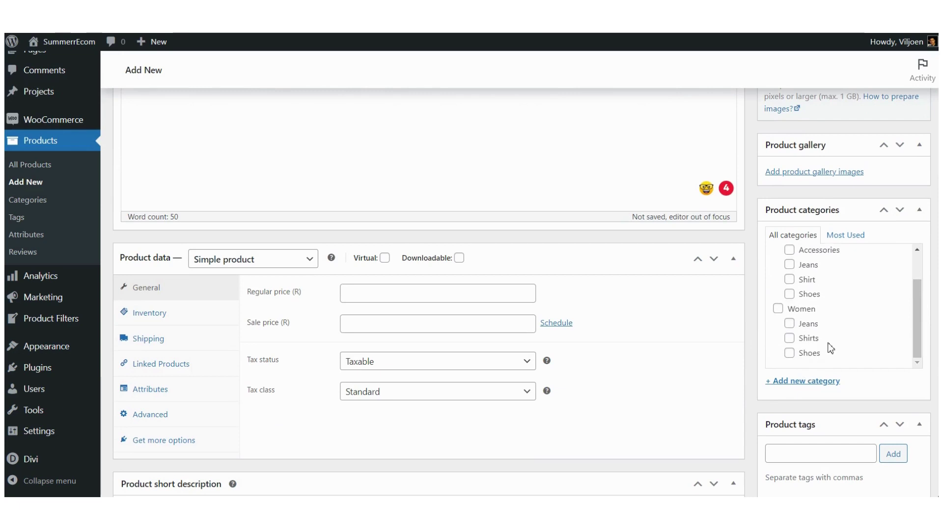
click(778, 309)
click(790, 353)
scroll(806, 309, down, 5)
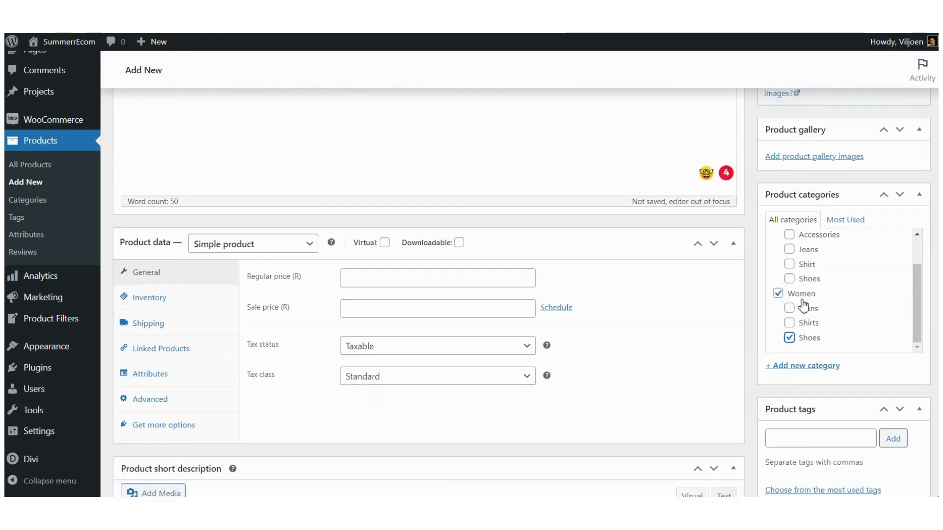
scroll(801, 299, up, 8)
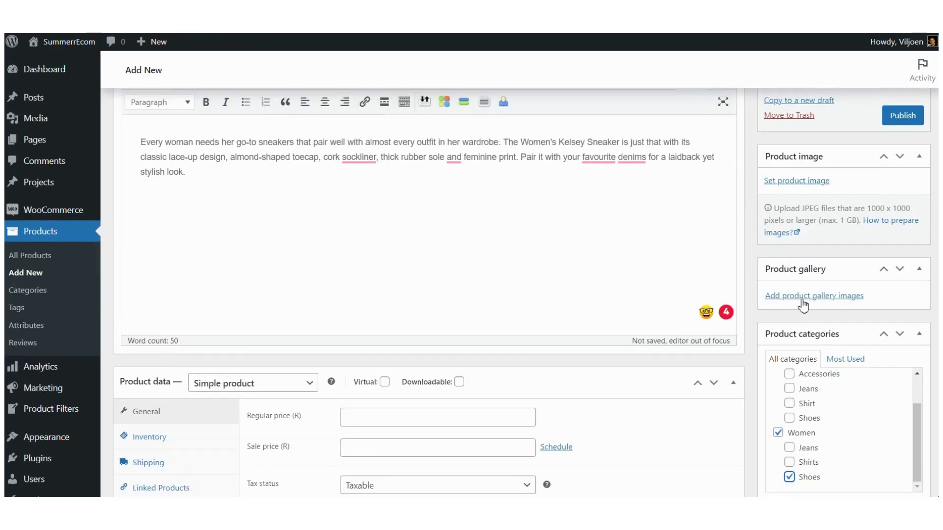
scroll(801, 299, down, 5)
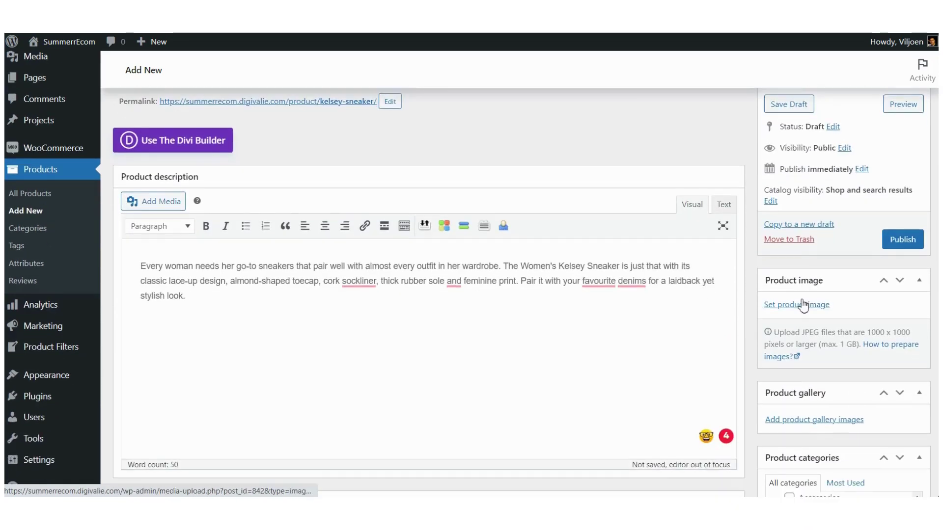
scroll(800, 299, down, 1)
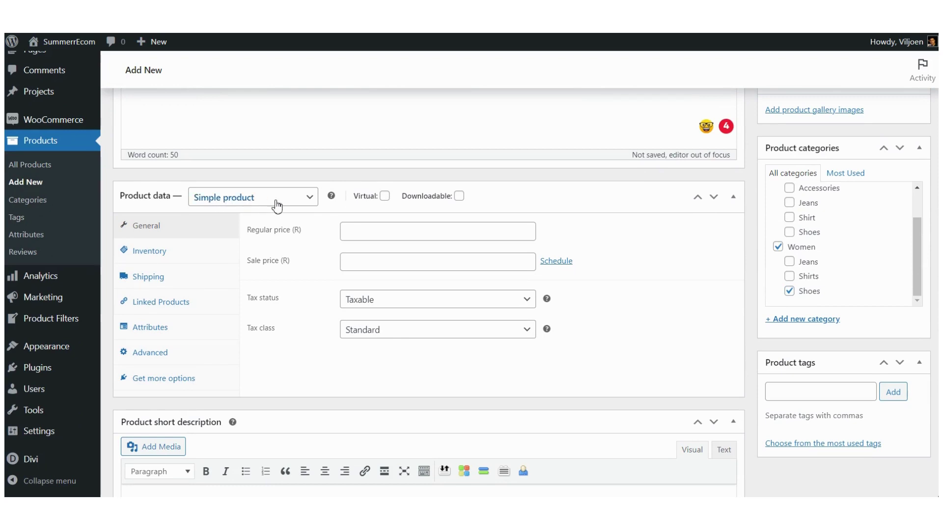
Step: Change the KELSEY SNEAKER product type to Variable product
click(311, 201)
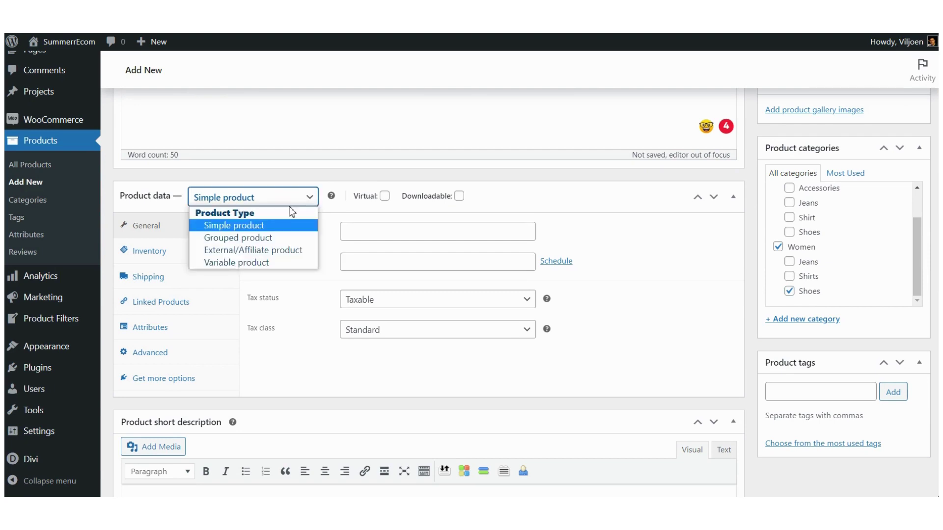
click(238, 263)
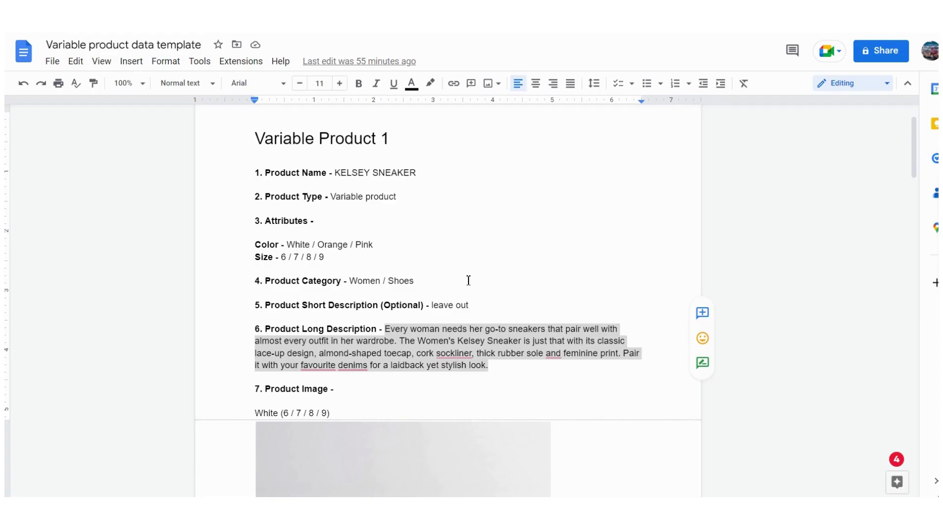
scroll(457, 283, down, 15)
scroll(410, 279, down, 20)
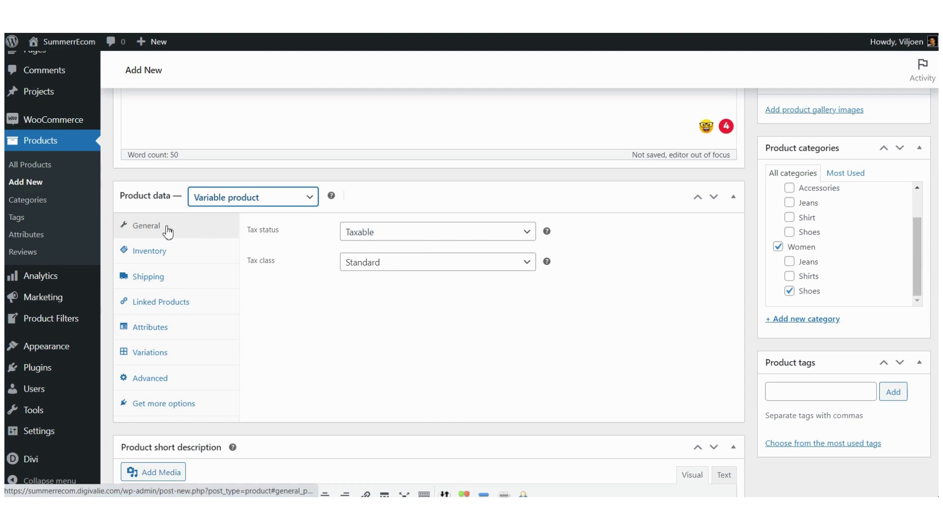
Step: Show the Inventory settings, leaving Manage stock unticked after toggling it on and off
click(164, 259)
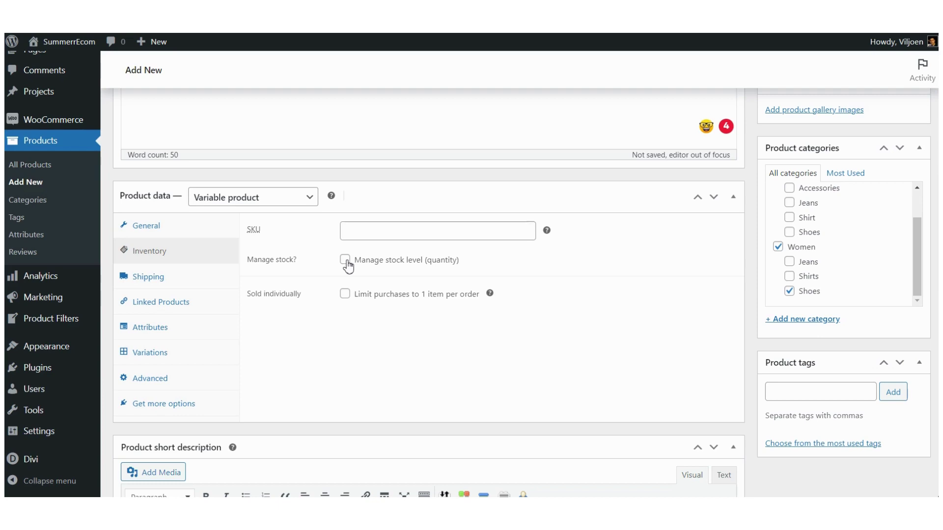
click(345, 262)
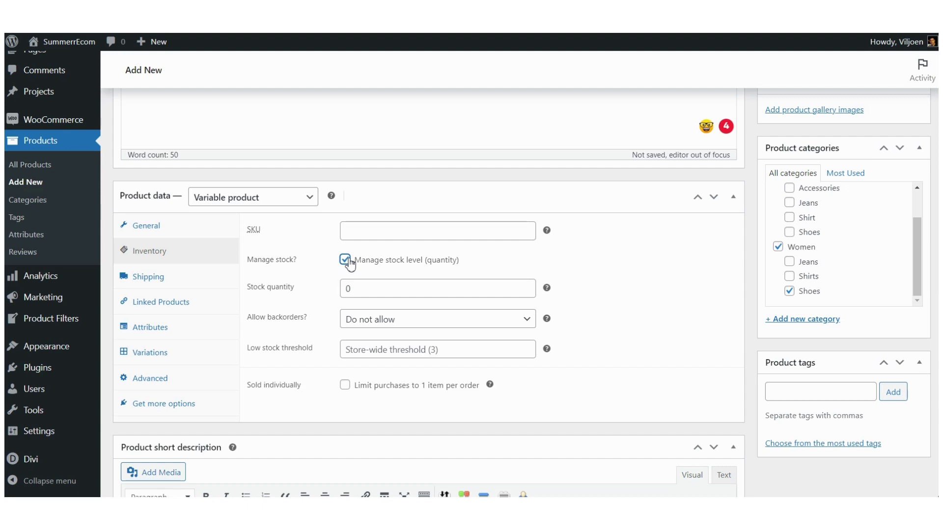
click(345, 261)
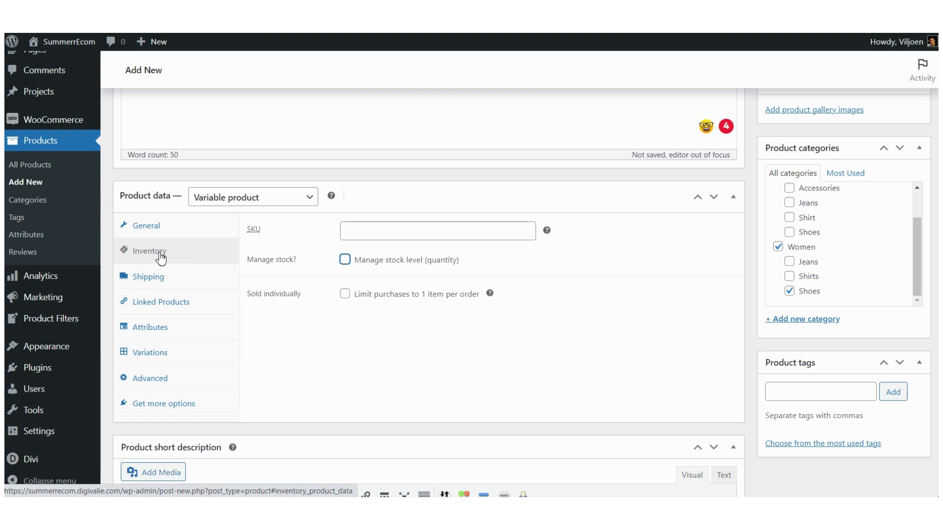
Step: Add a new custom product attribute from the Attributes tab
click(151, 333)
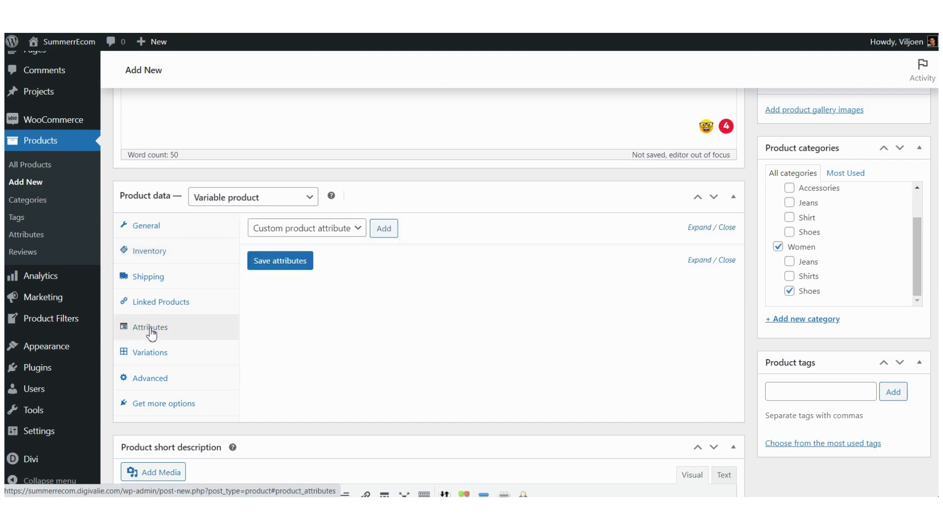
click(359, 230)
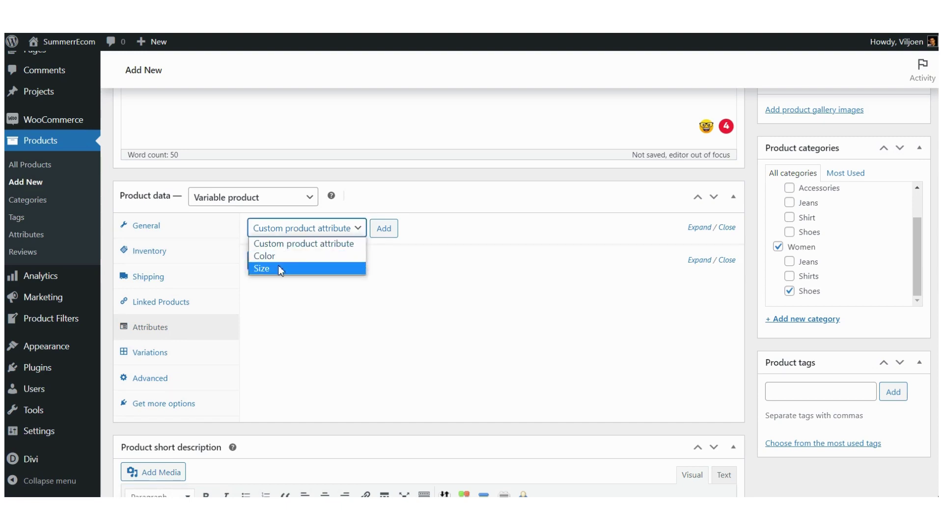
click(420, 257)
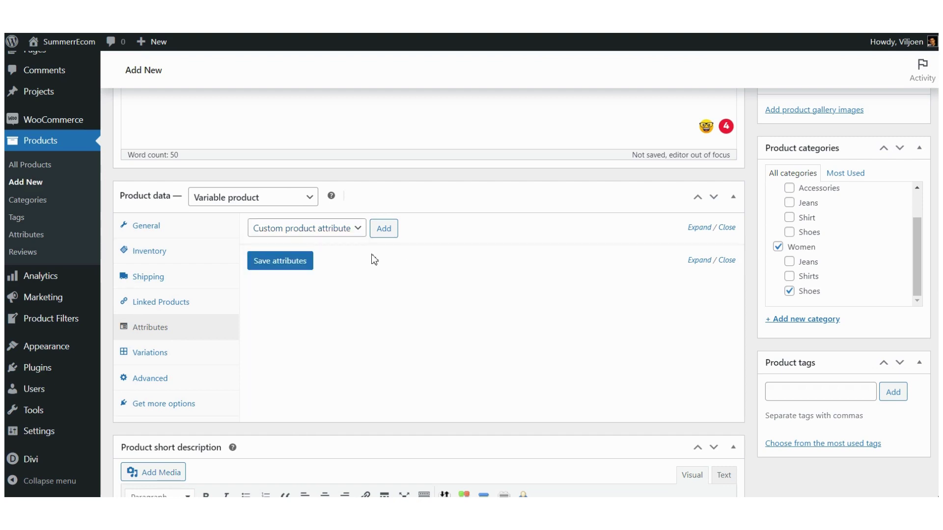
click(385, 229)
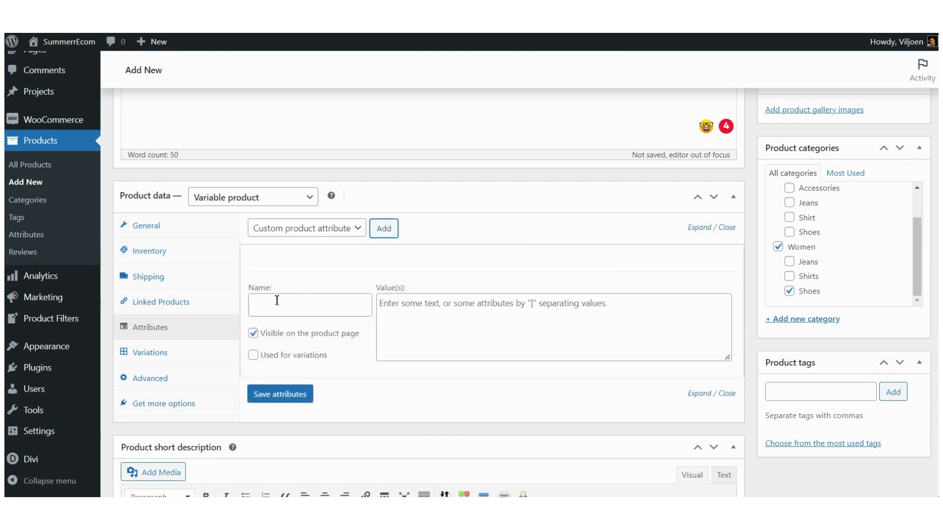
Step: Name the new attribute 'Color', checking the word against the template document
scroll(277, 300, down, 1)
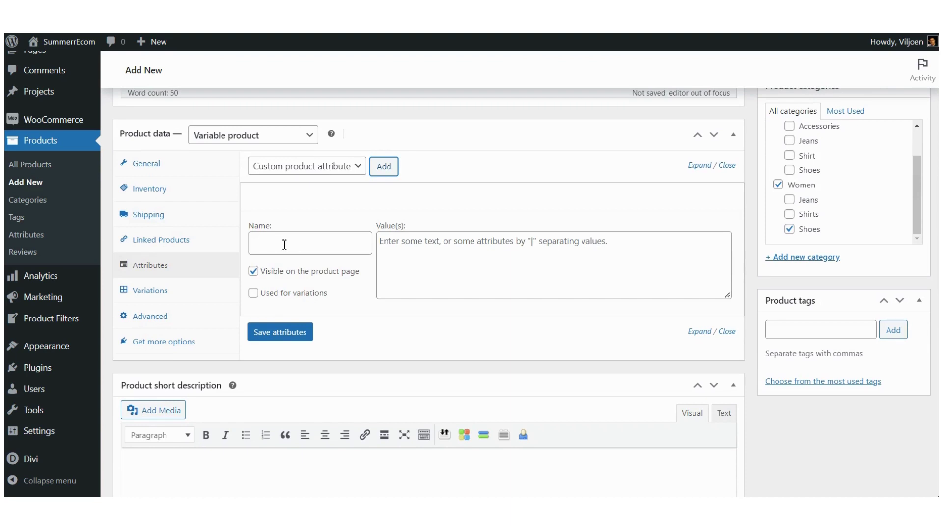
click(206, 19)
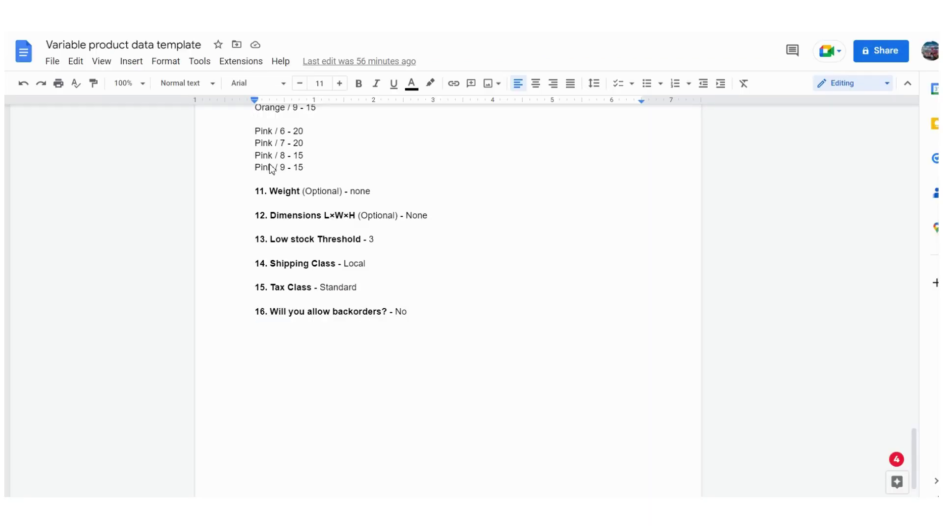
scroll(317, 206, up, 20)
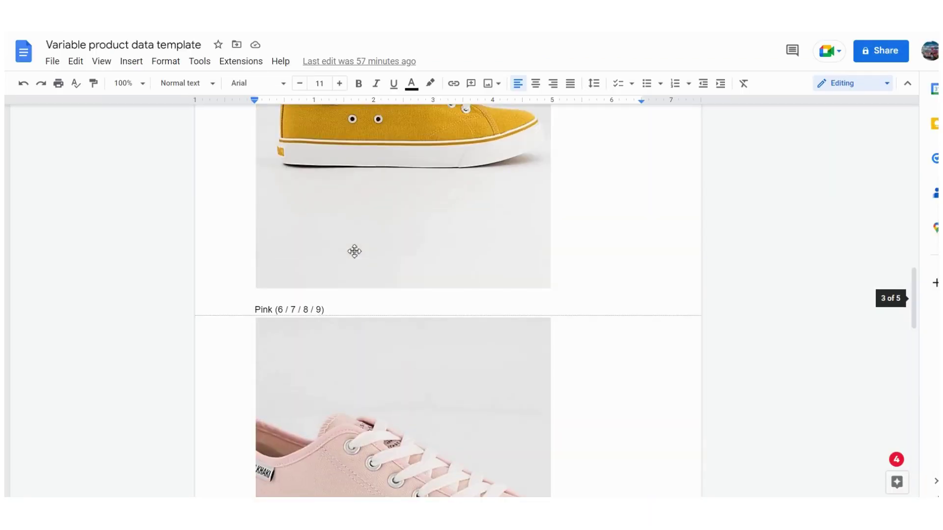
click(302, 309)
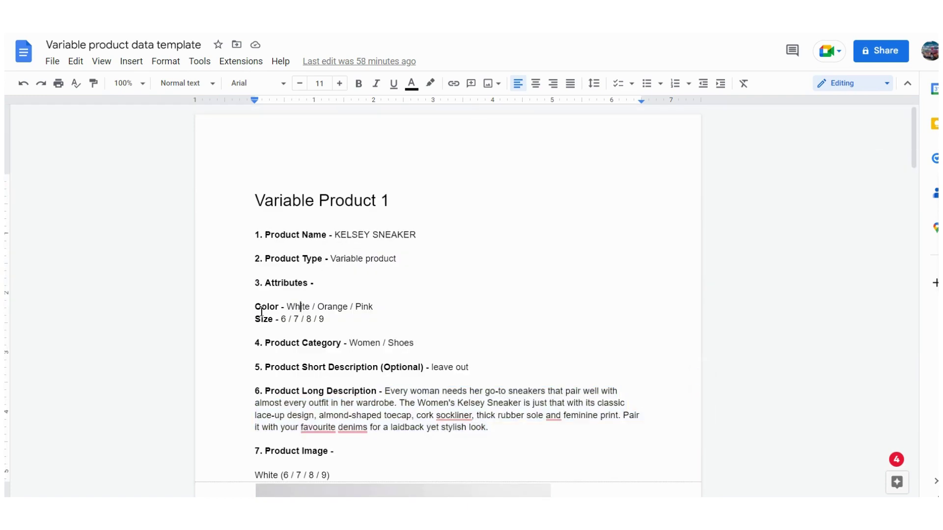
double_click(270, 307)
click(99, 20)
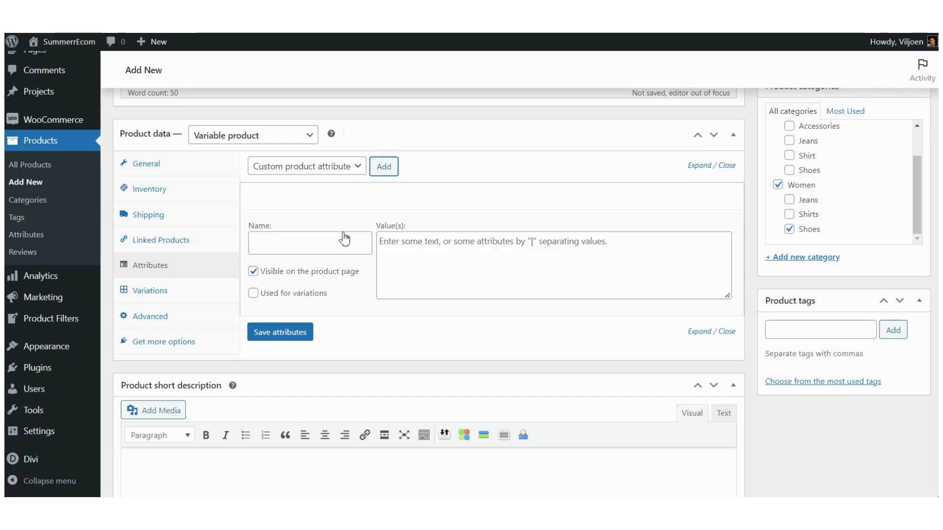
click(285, 249)
text(Color)
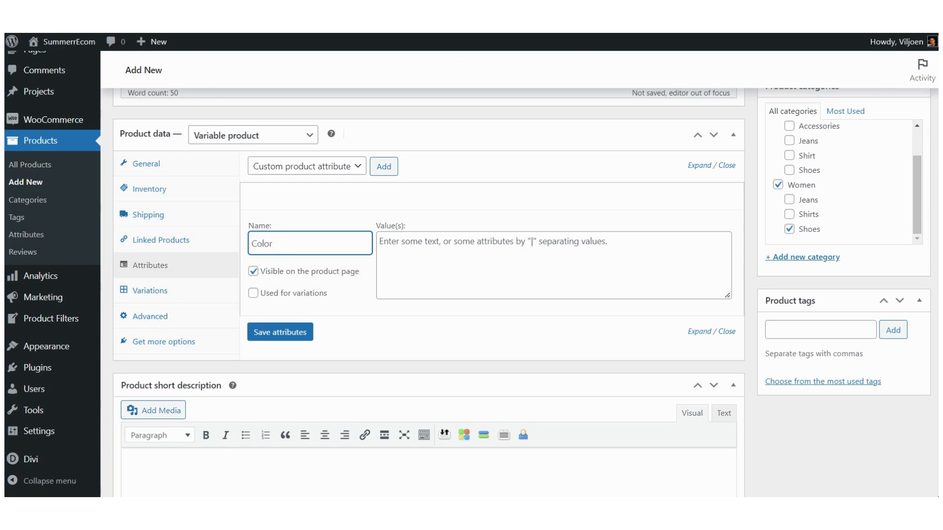
key(ctrl+Tab)
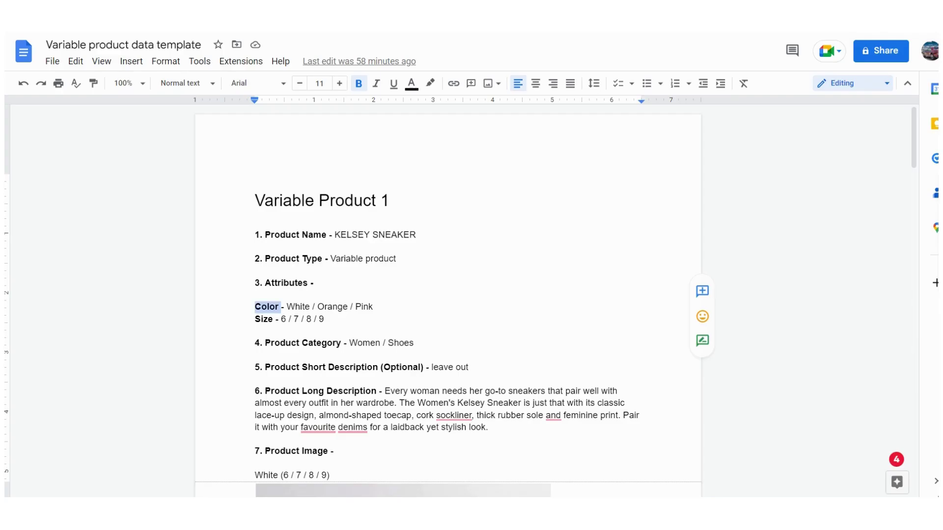
key(ctrl+shift+Tab)
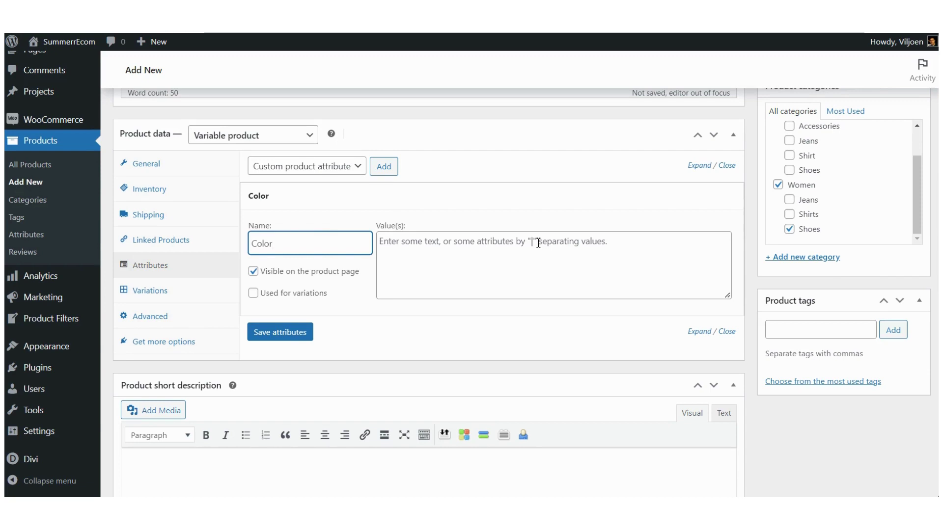
Step: Give Color the values 'white | orange | pink', mark it used for variations, and save
click(536, 243)
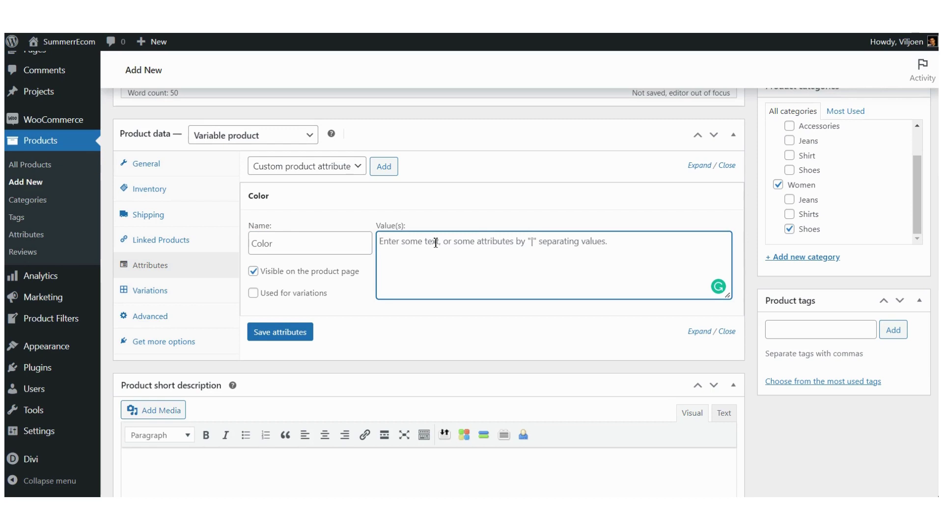
text(||||||)
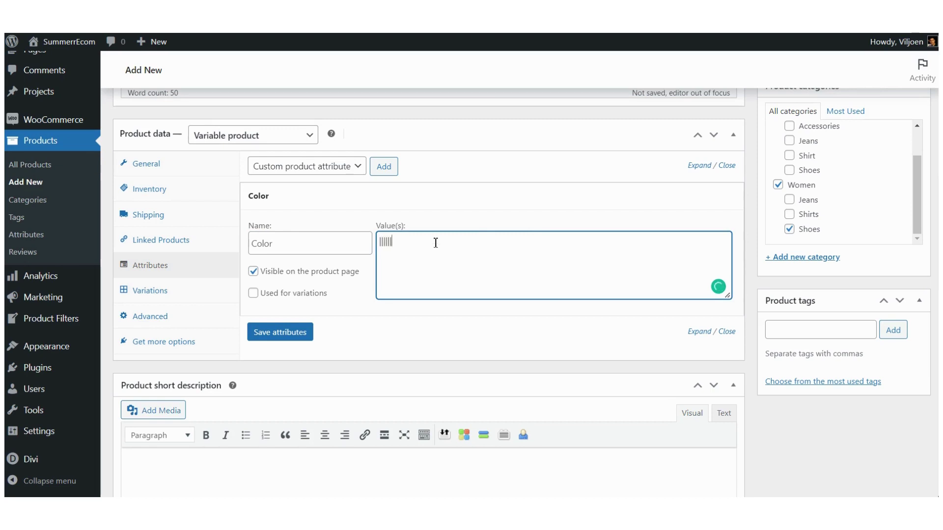
key(BackSpace)
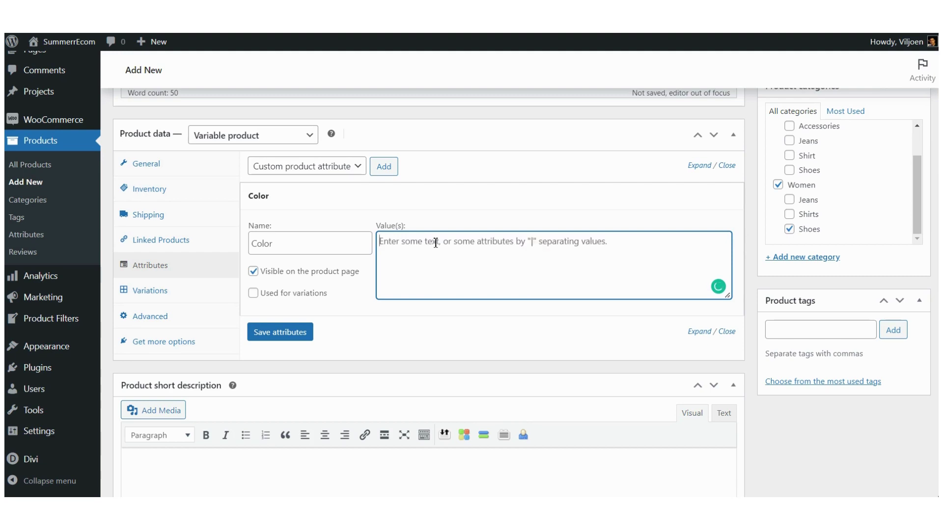
key(ctrl+Tab)
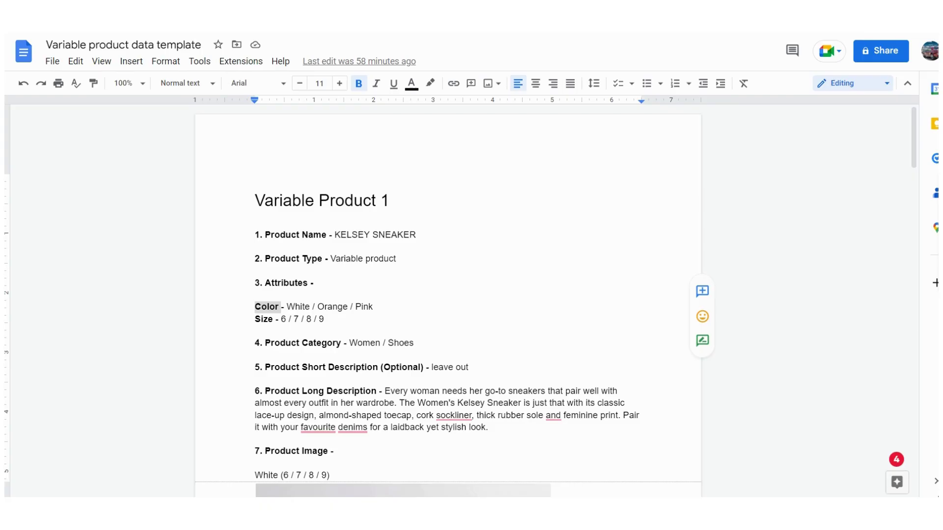
key(ctrl+shift+Tab)
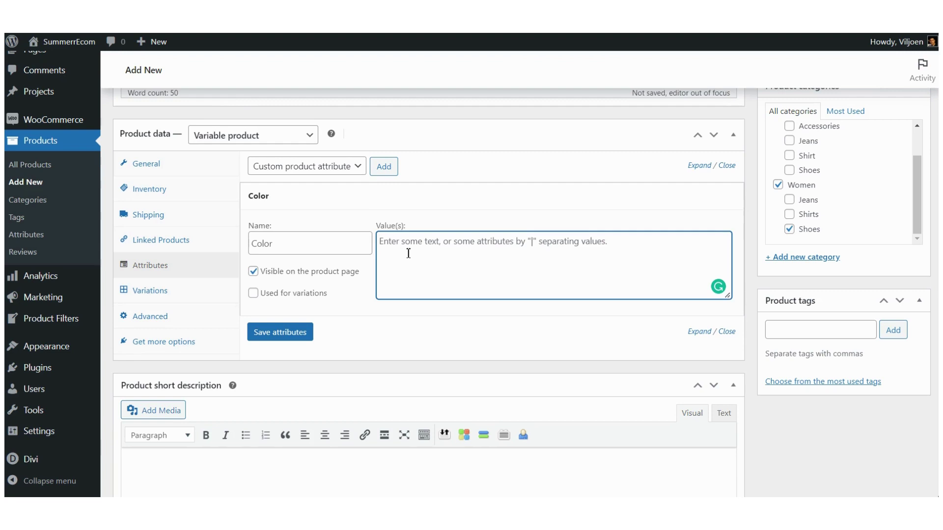
text(whi)
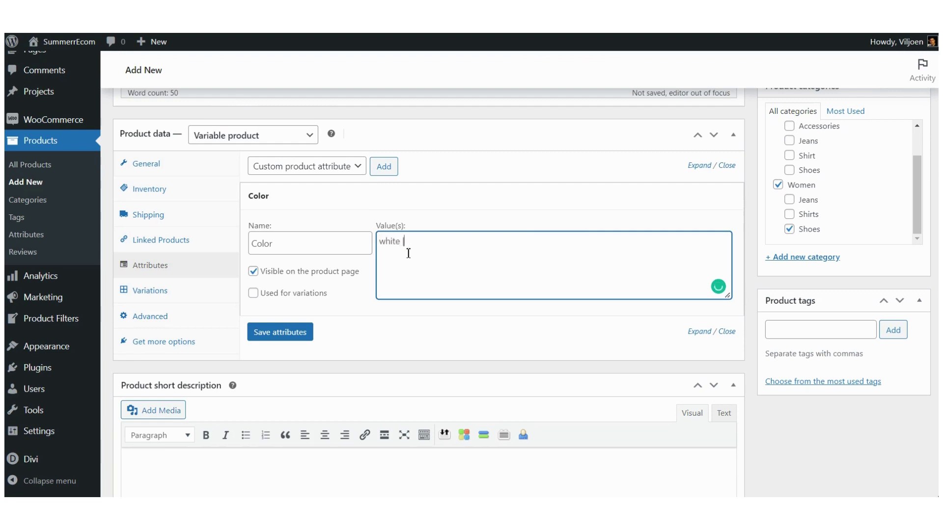
text(te | orange | pink)
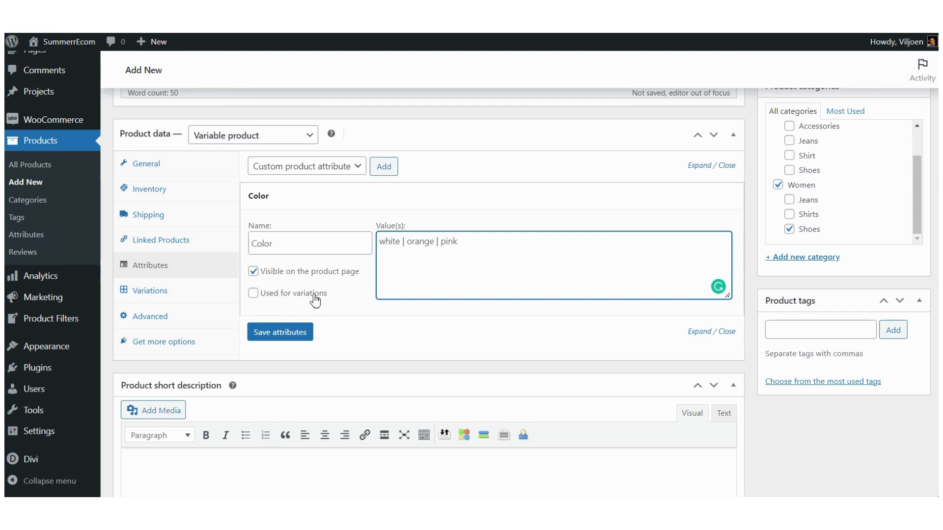
click(254, 293)
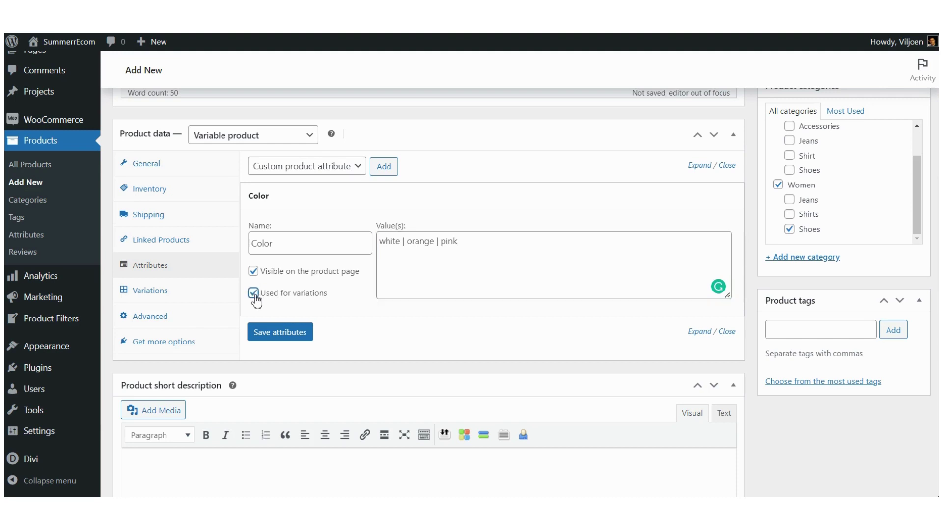
click(279, 338)
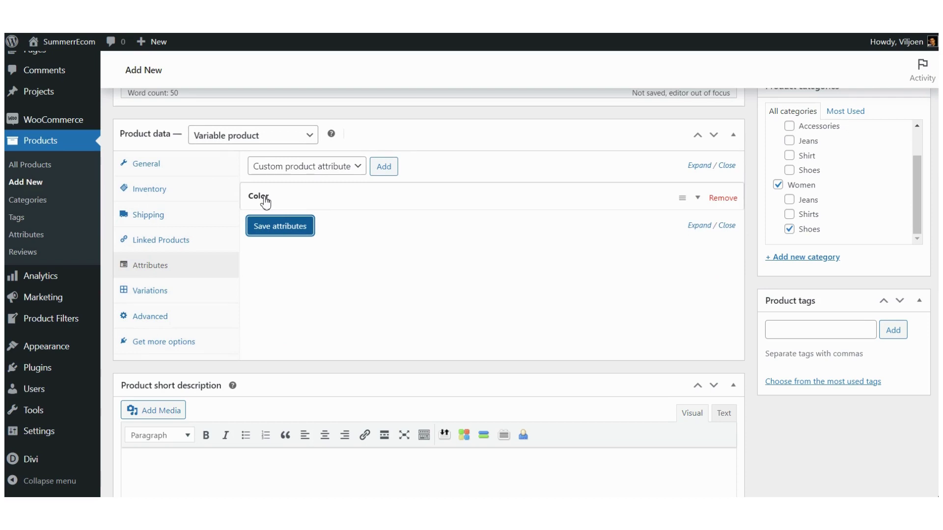
Step: Add a Size attribute with values '6 | 7 | 8 | 9', used for variations, and save
click(386, 168)
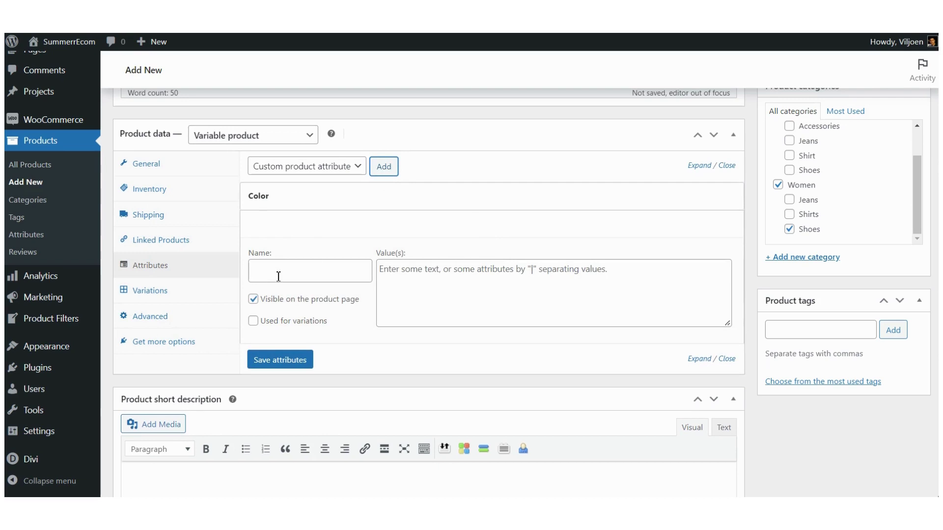
click(278, 275)
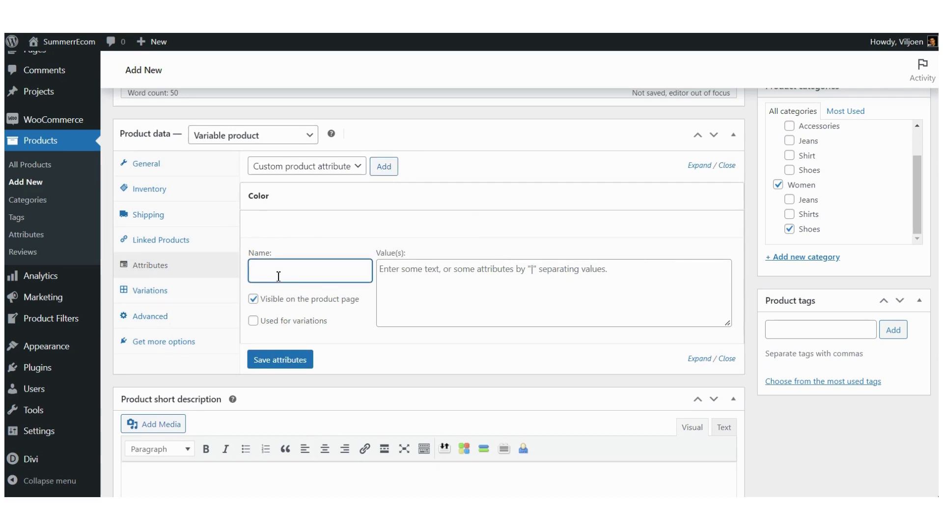
text(Size)
key(ctrl+Tab)
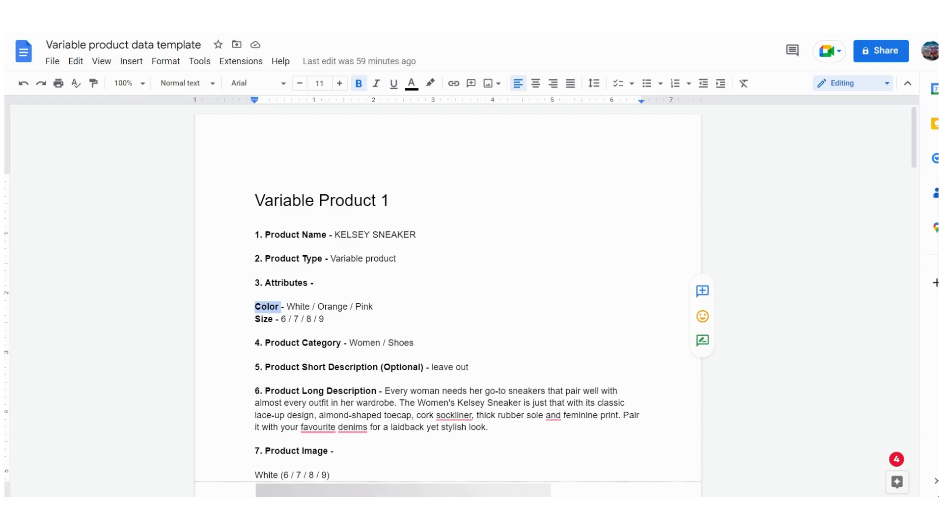
key(ctrl+shift+Tab)
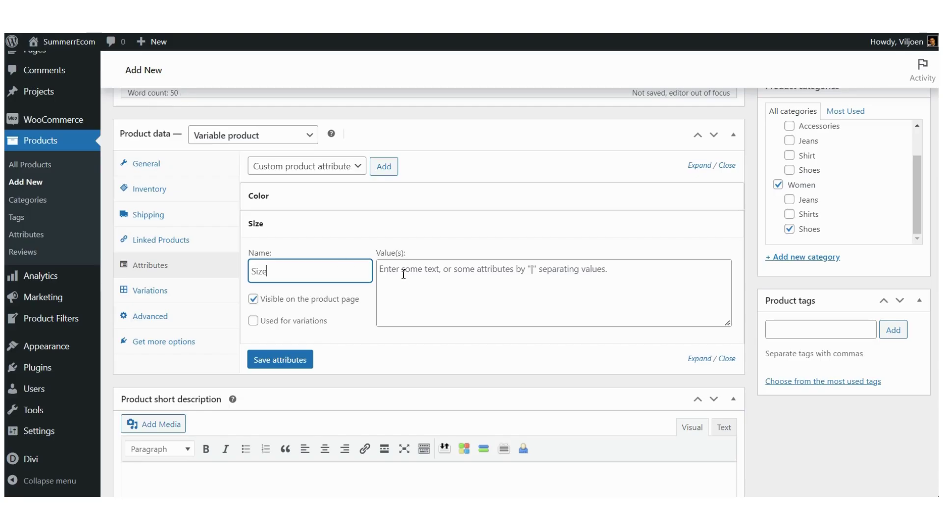
click(403, 274)
text(6)
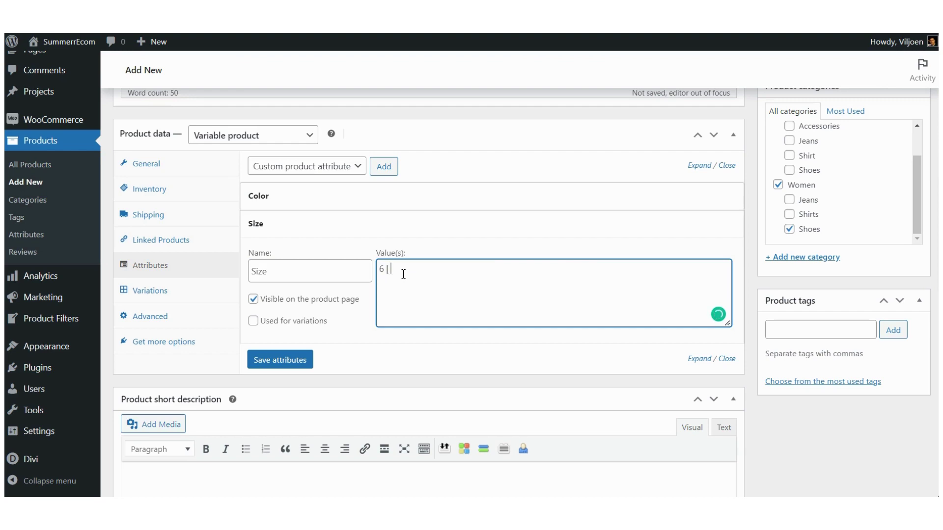
text( | 7 | 8 | 9)
click(255, 324)
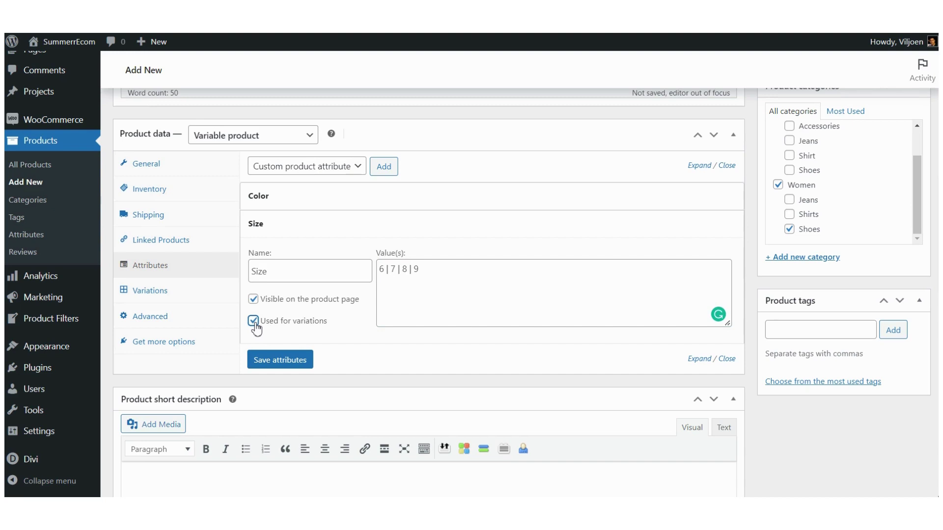
click(280, 361)
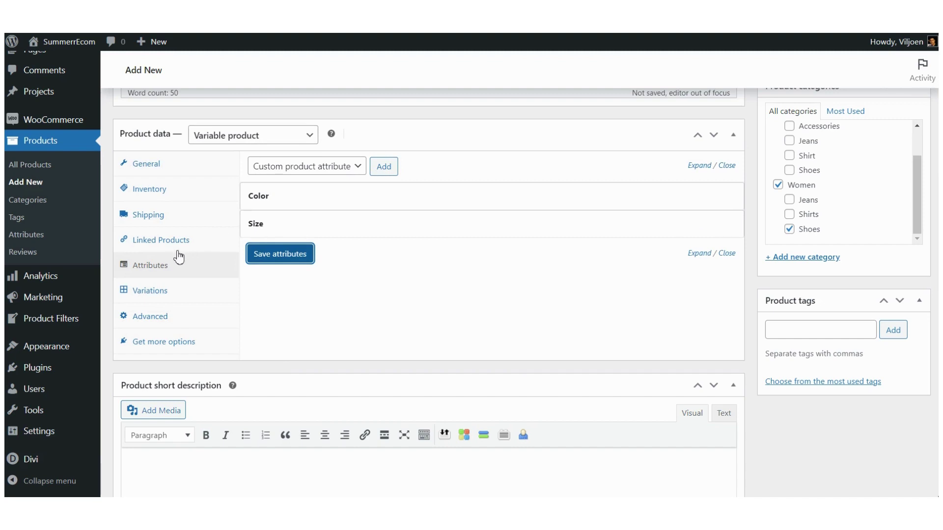
Step: Run 'Create variations from all attributes' in the Variations panel and confirm it
click(150, 291)
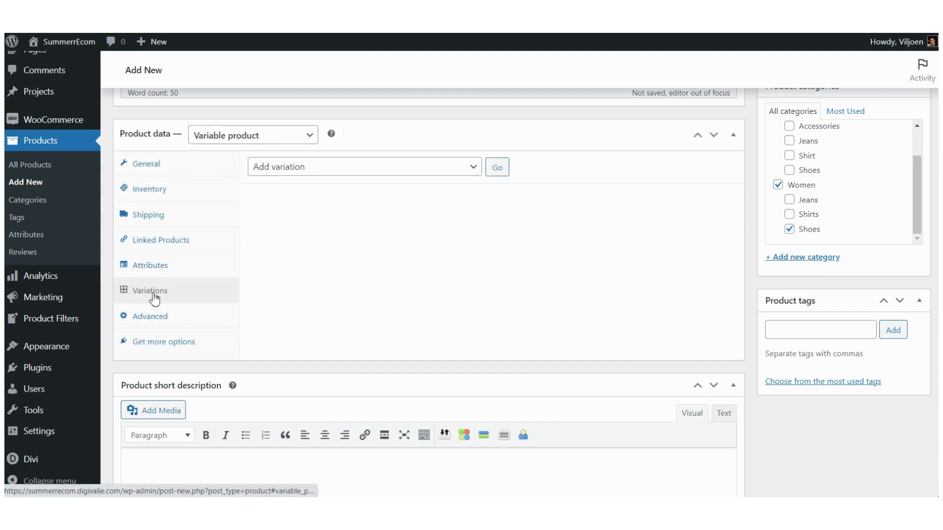
click(476, 169)
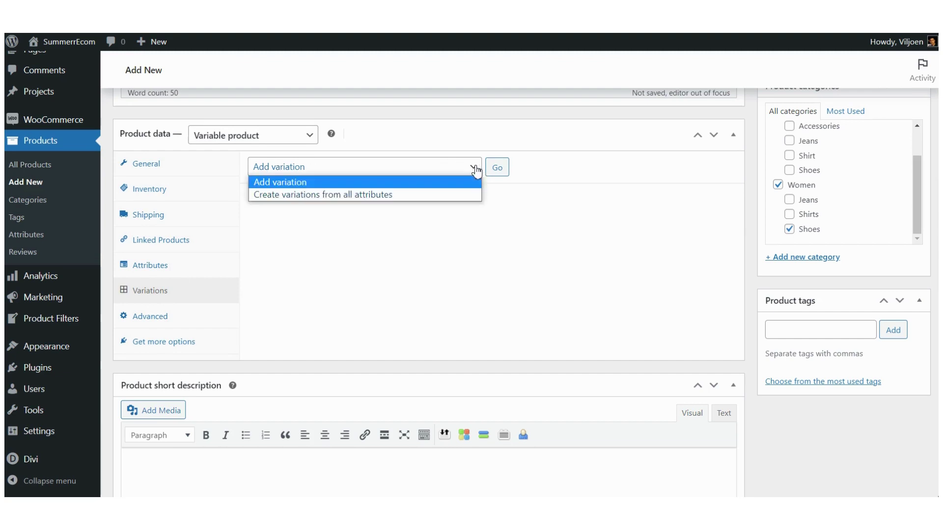
click(347, 195)
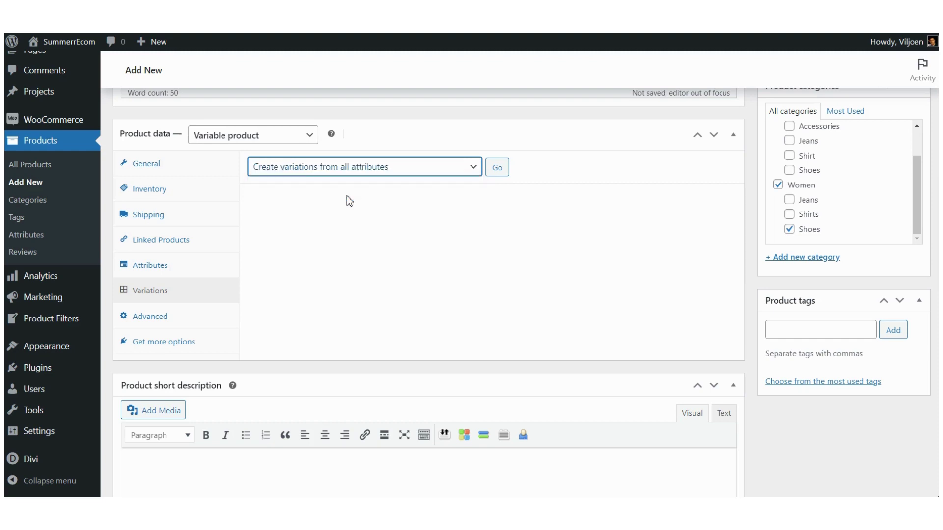
click(497, 168)
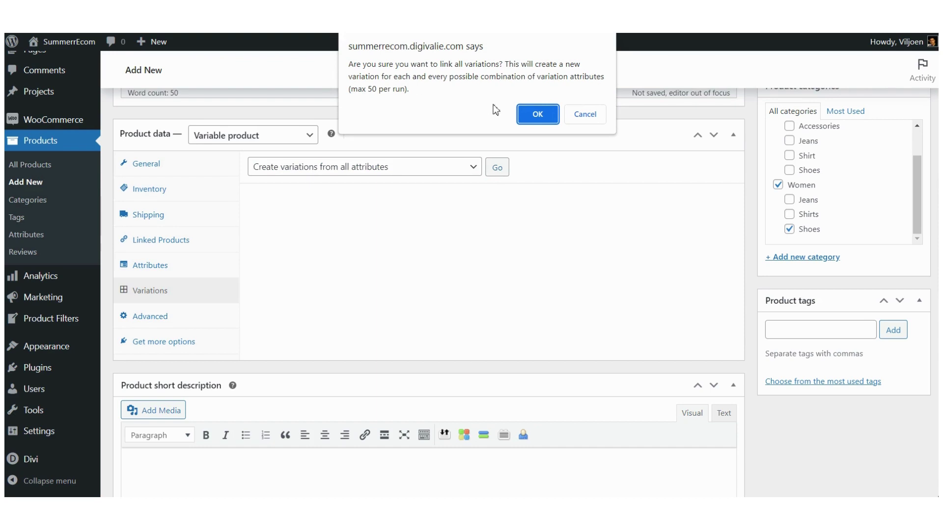
click(538, 115)
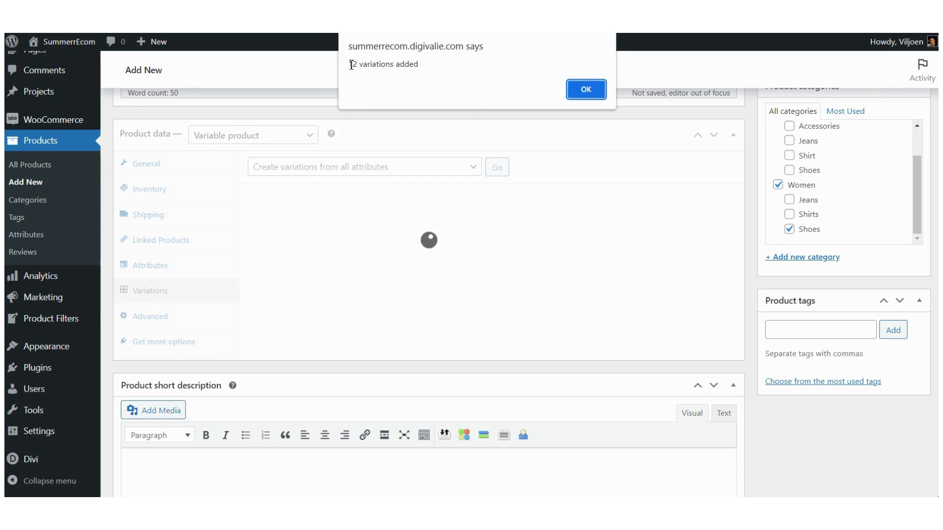
Step: Dismiss the '12 variations added' message and review variations #843 to #854
drag(353, 65, 423, 65)
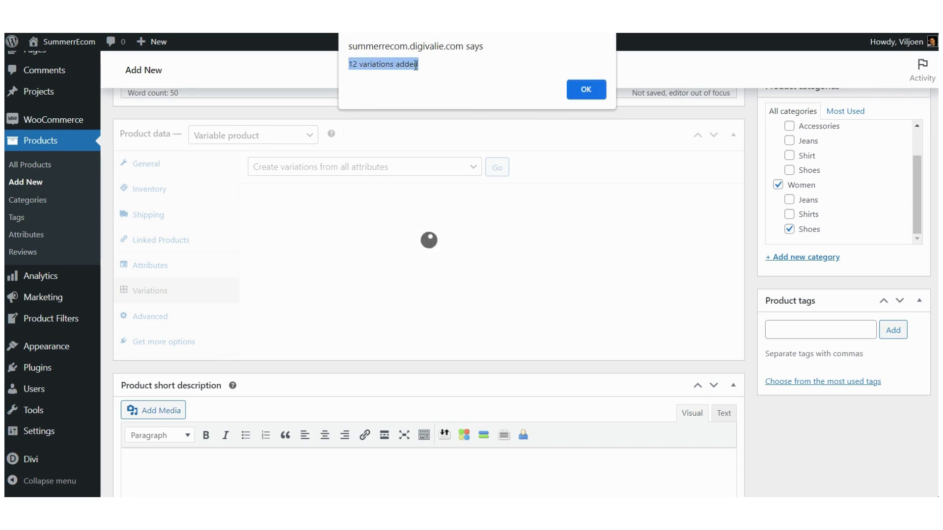
click(411, 66)
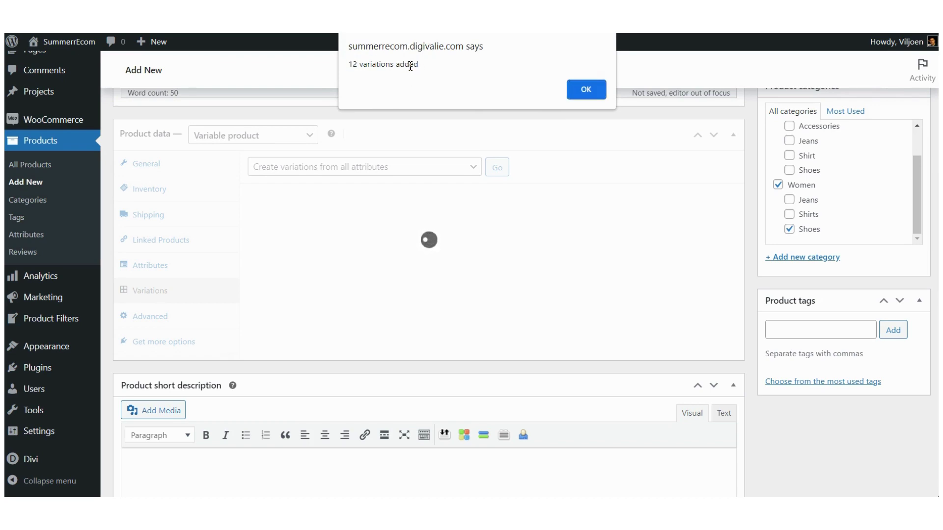
click(588, 91)
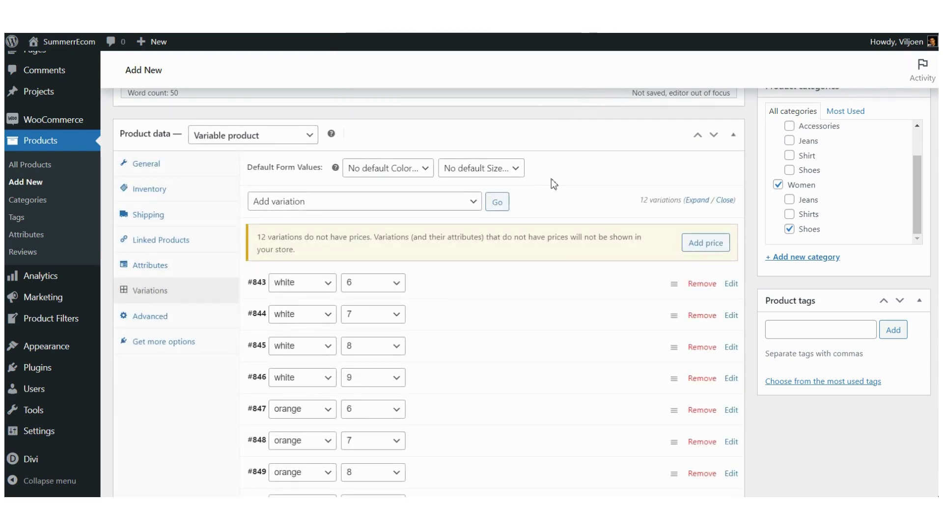
scroll(553, 184, down, 1)
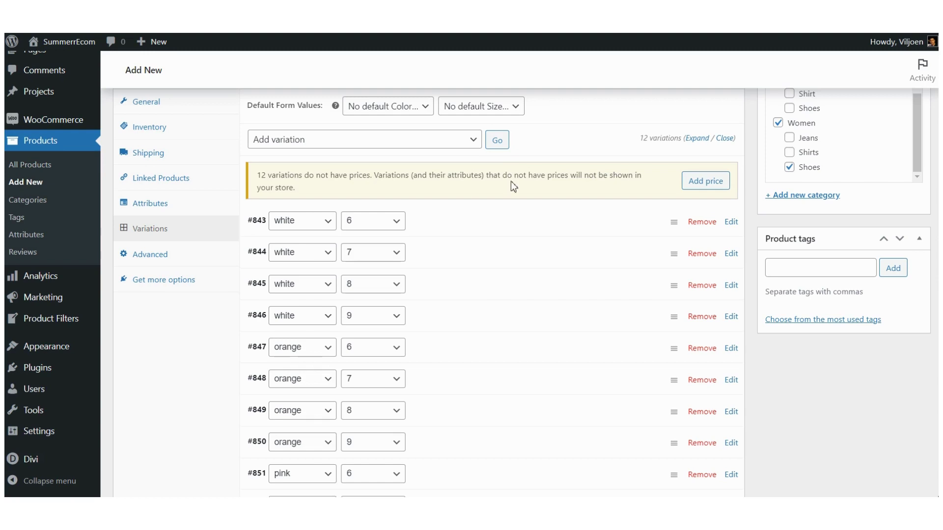
scroll(510, 181, down, 2)
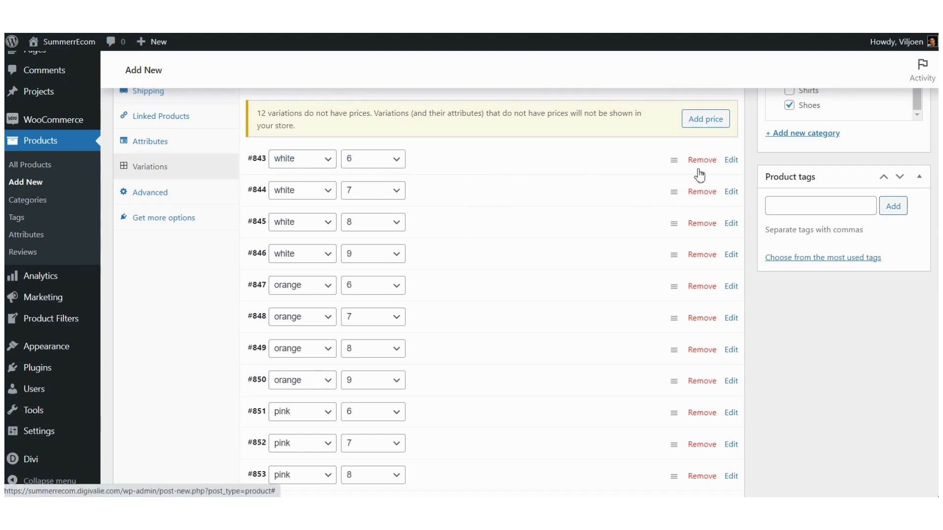
scroll(540, 256, down, 2)
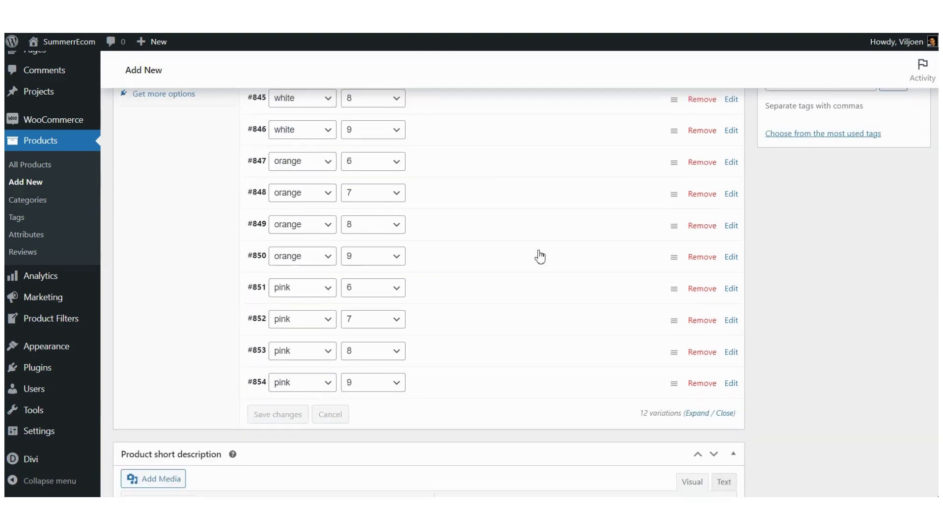
scroll(539, 256, up, 2)
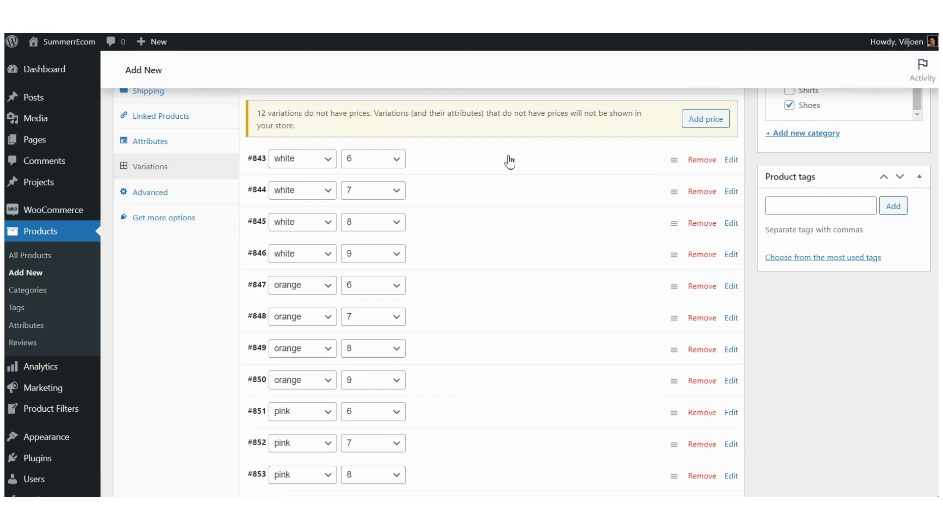
Step: Expand variation #843 (white, 6) to show its image, SKU, price and stock fields
click(733, 162)
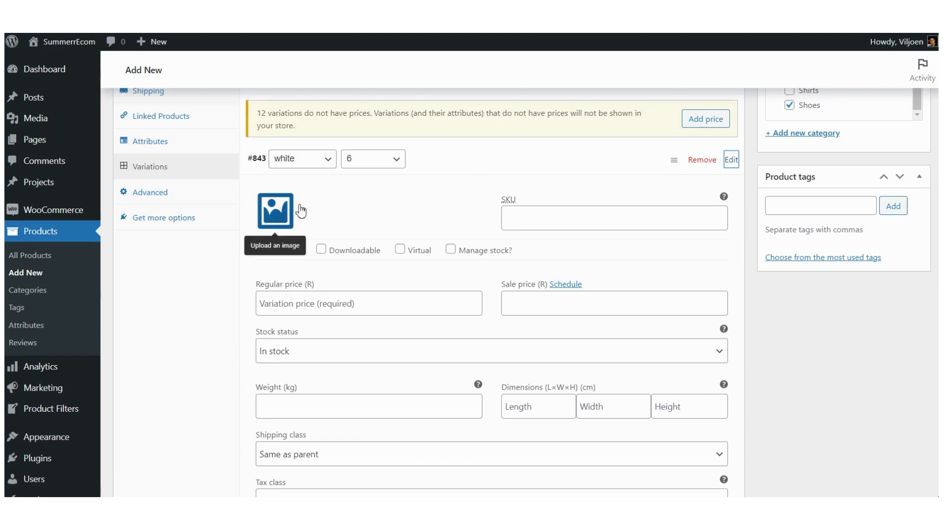
scroll(391, 203, down, 4)
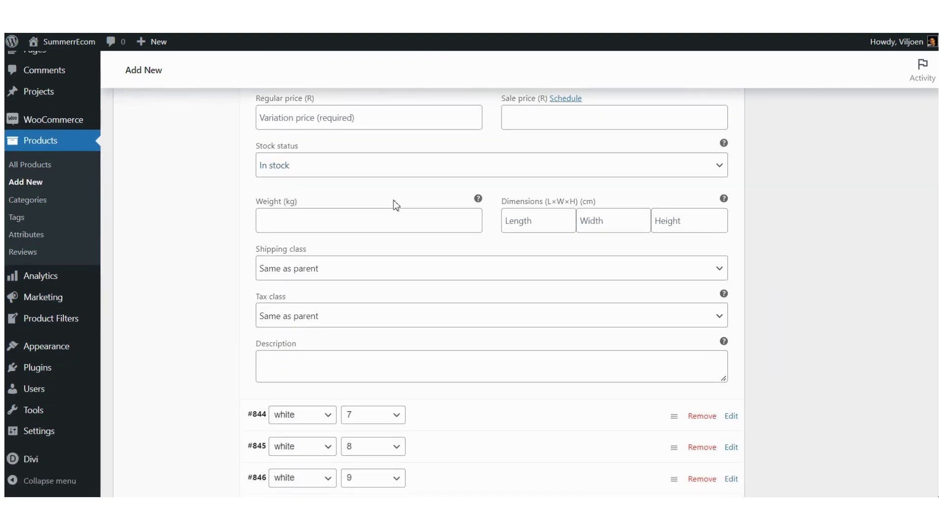
scroll(396, 205, up, 1)
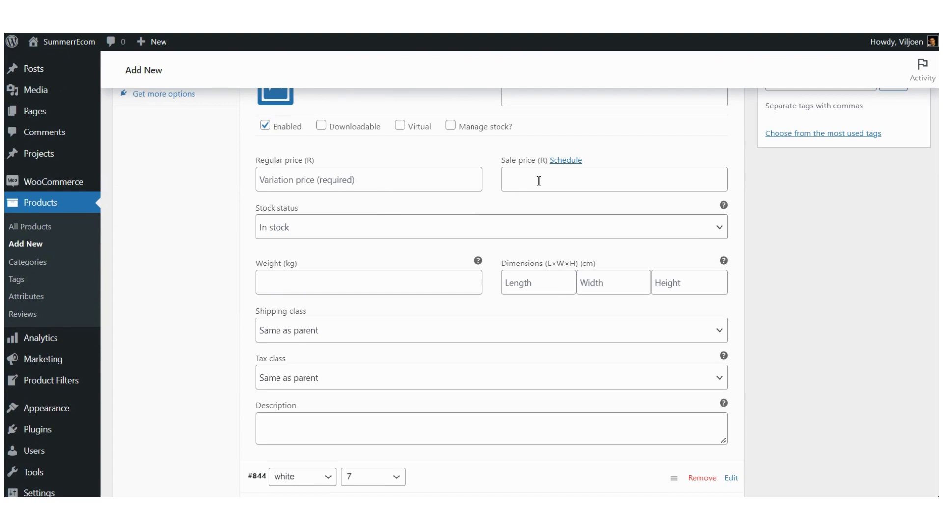
scroll(391, 228, up, 1)
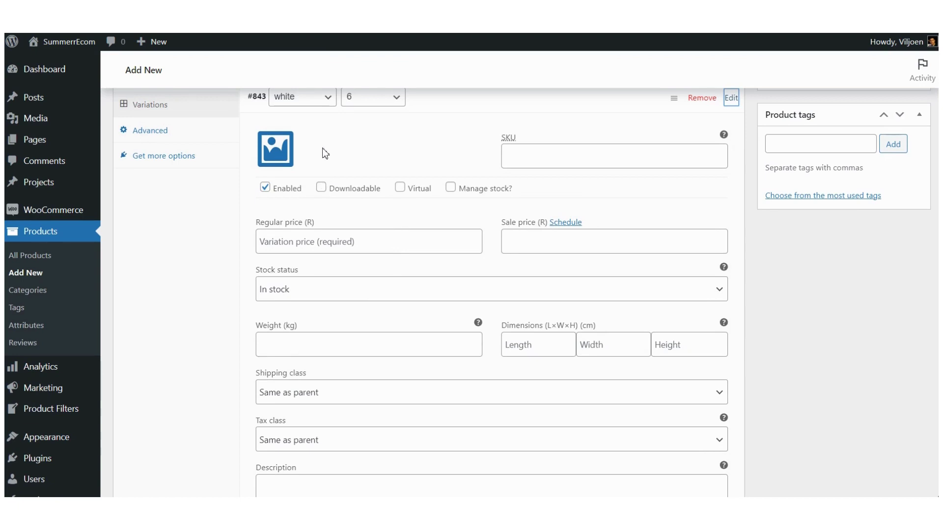
Step: Upload the white KELSEY SNEAKER photo as variation #843's image, with alt text copied from its title
click(279, 153)
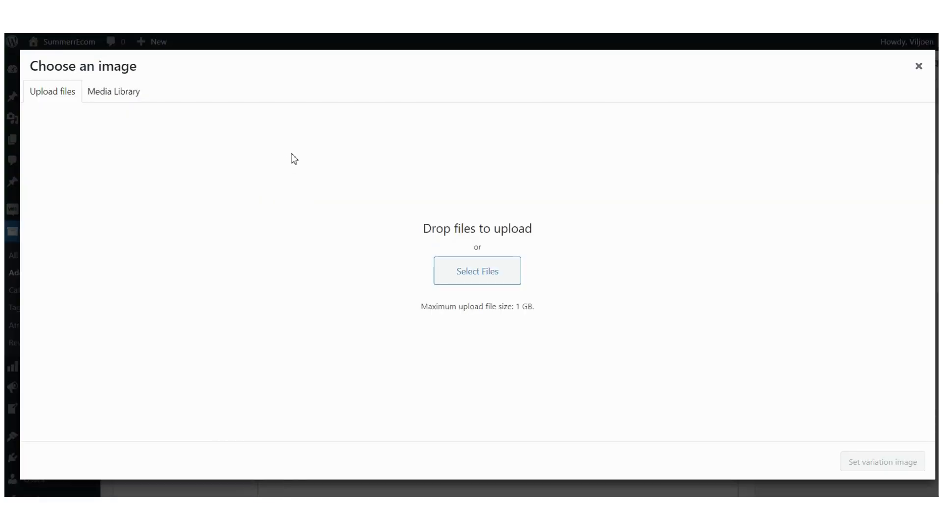
click(484, 272)
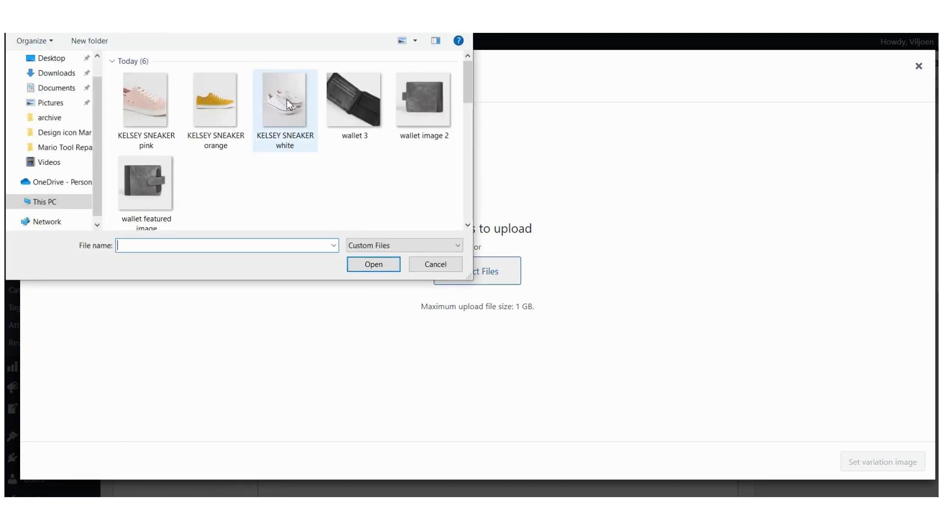
click(285, 125)
click(381, 265)
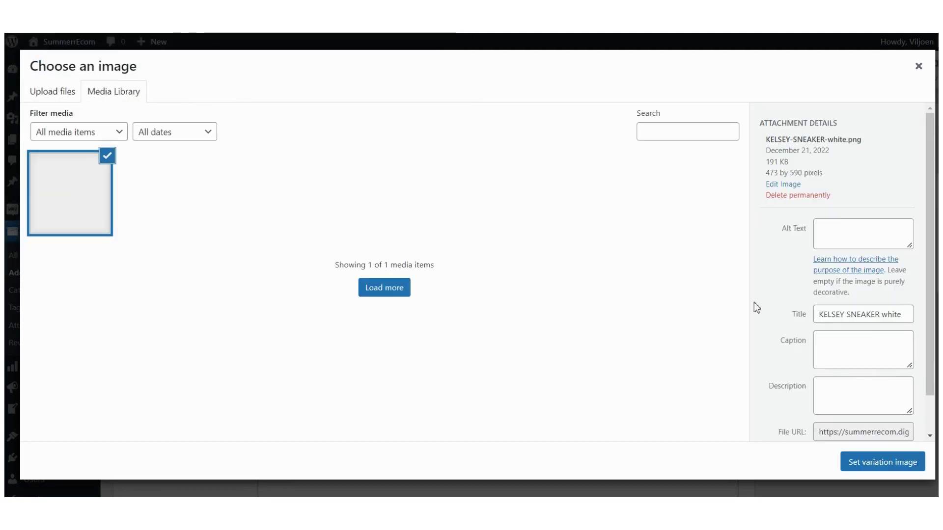
triple_click(870, 395)
key(ctrl+c)
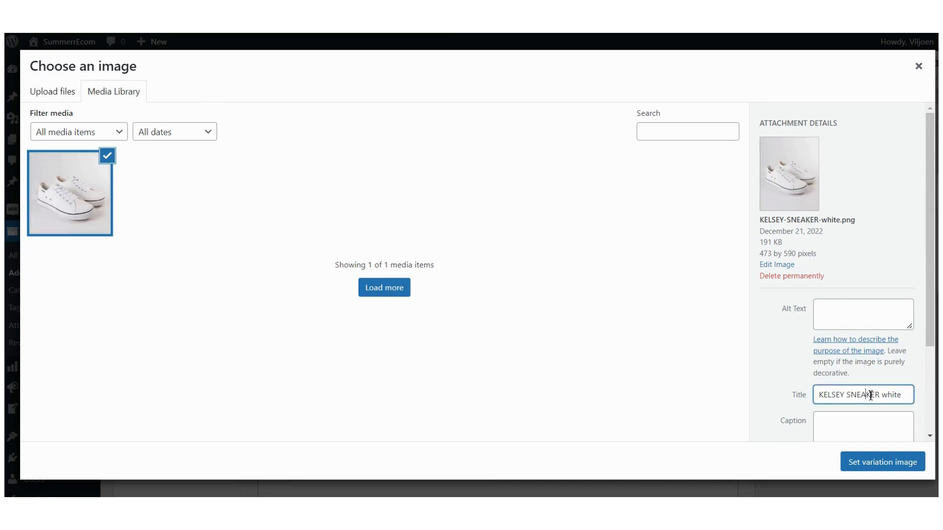
click(847, 310)
key(ctrl+v)
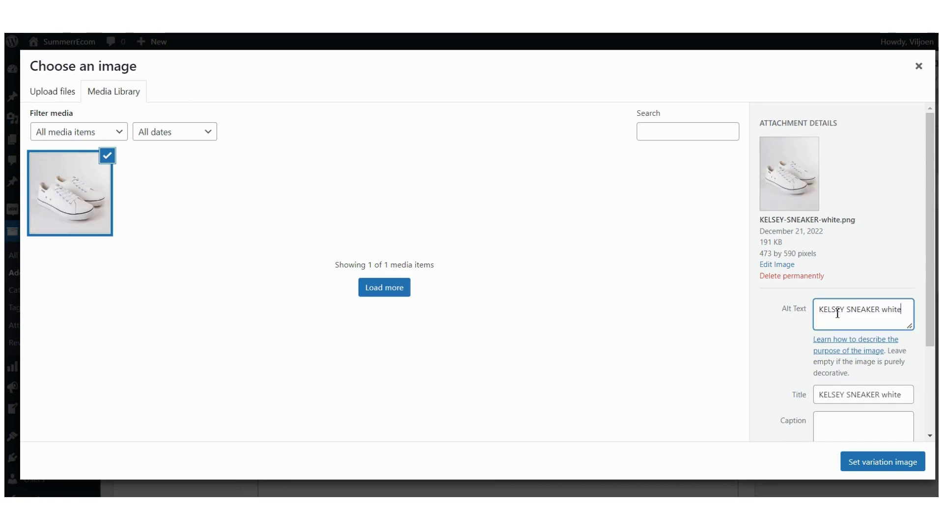
click(877, 467)
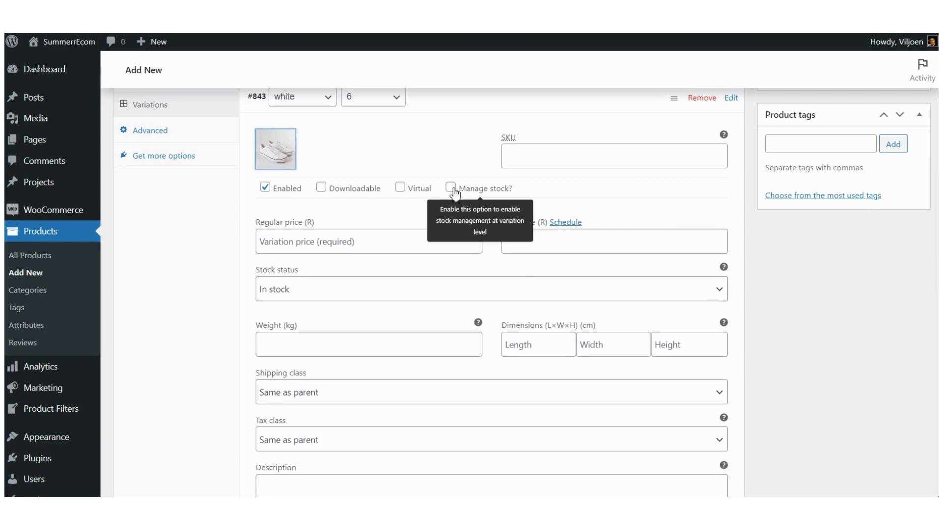
Step: Enable Manage stock on variation #843 to reveal its stock quantity and backorder fields
click(452, 191)
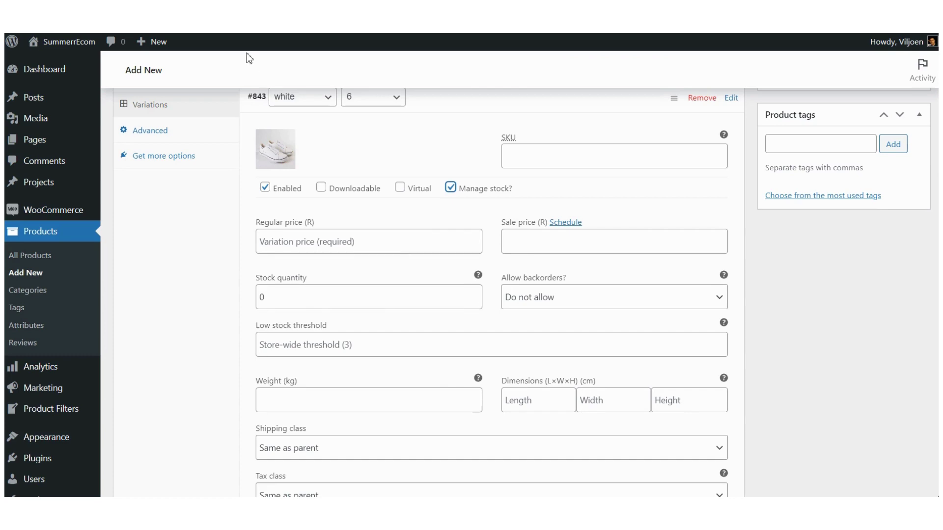
scroll(358, 252, up, 1)
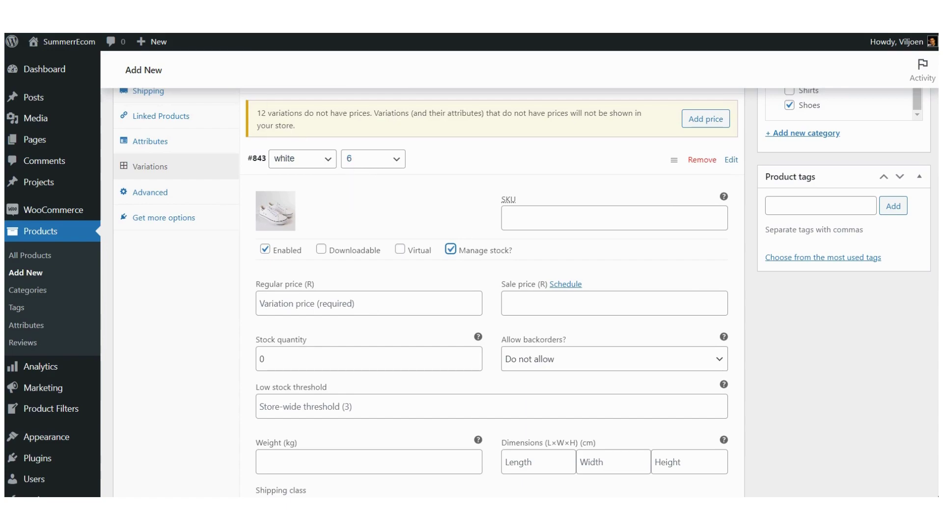
key(ctrl+Tab)
Step: Look up White / 6 (R399) in the template and enter 399 as the variation's regular price
scroll(430, 275, down, 10)
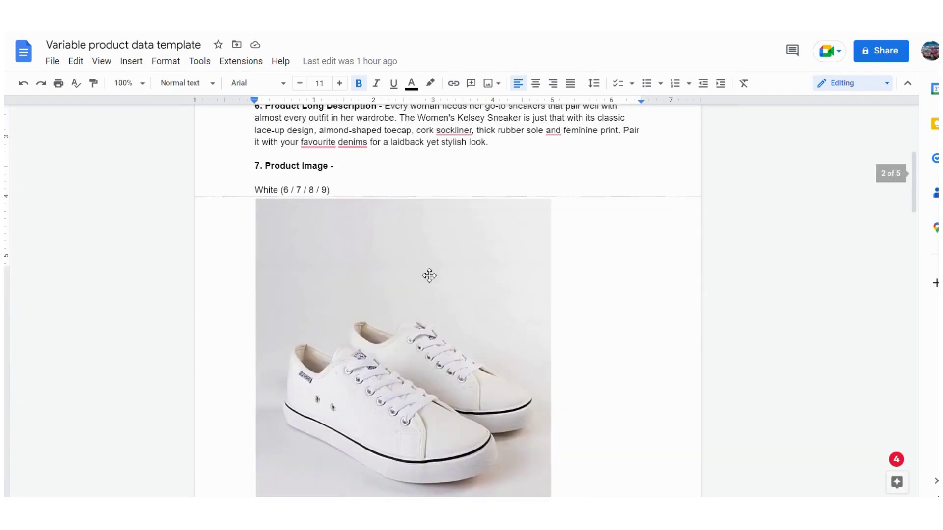
scroll(430, 275, down, 20)
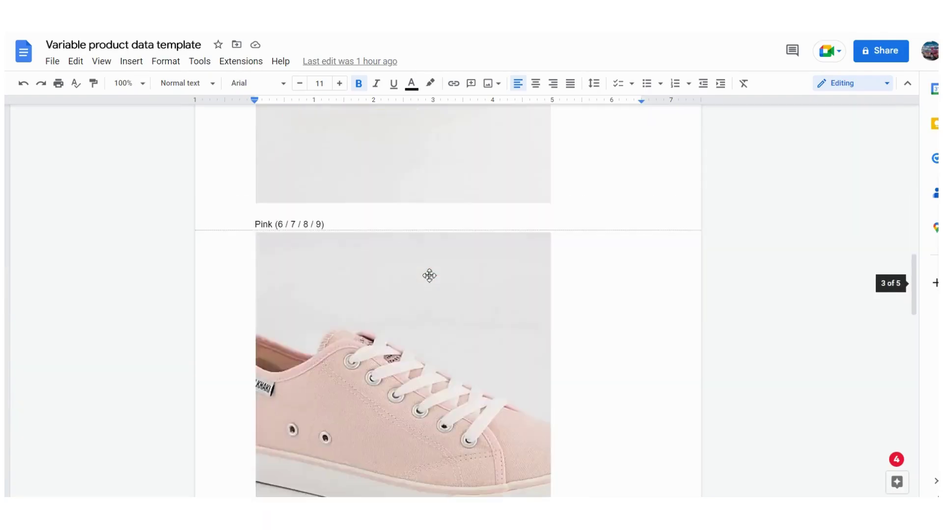
scroll(429, 275, up, 3)
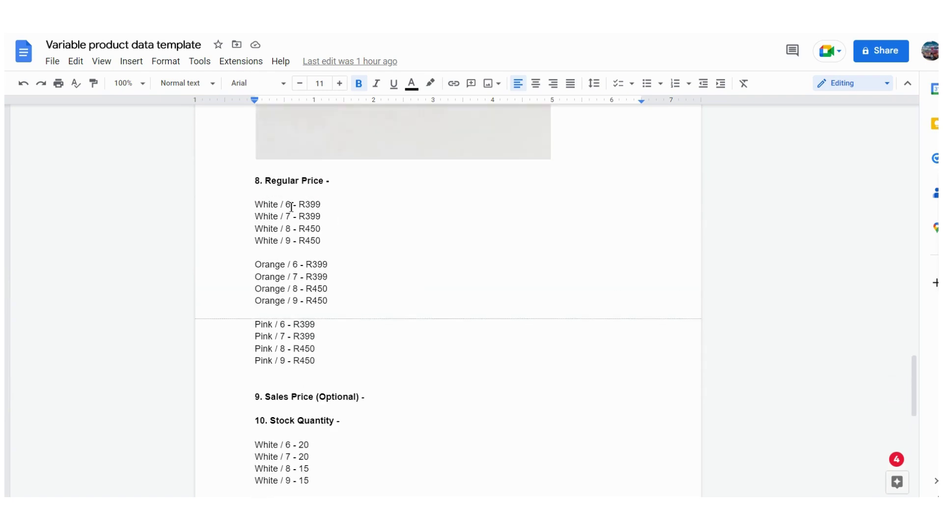
click(264, 205)
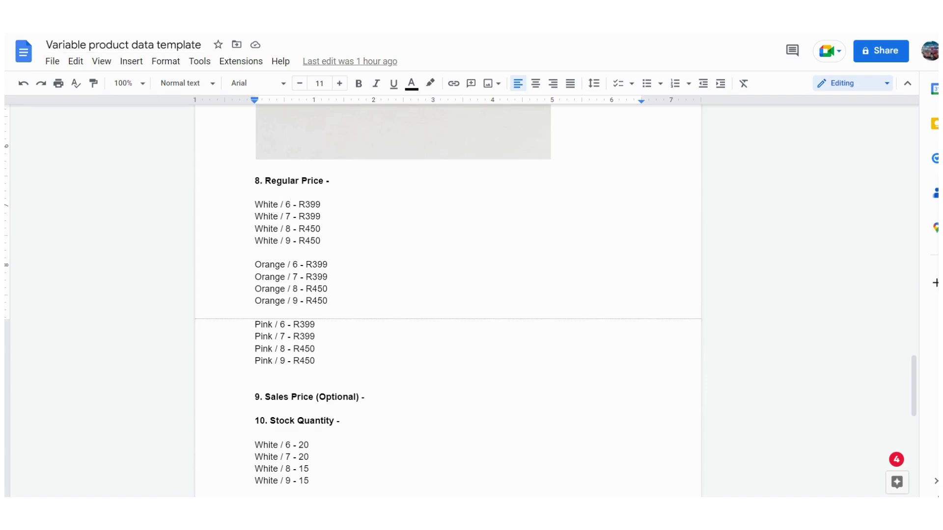
key(alt+Tab)
click(298, 305)
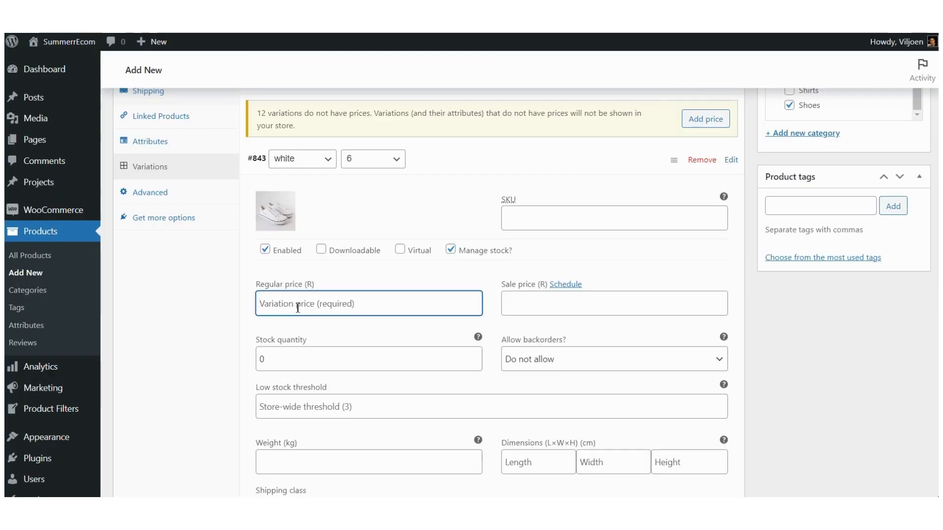
text(399)
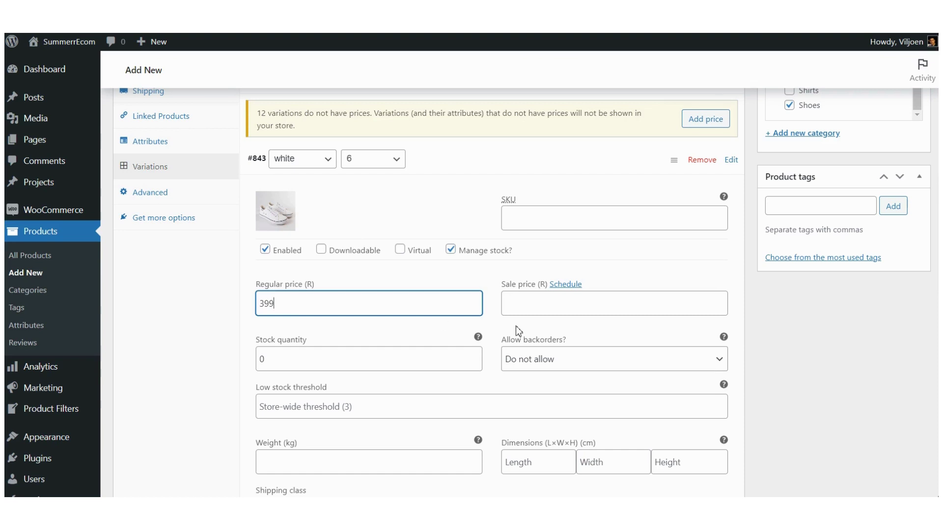
click(488, 278)
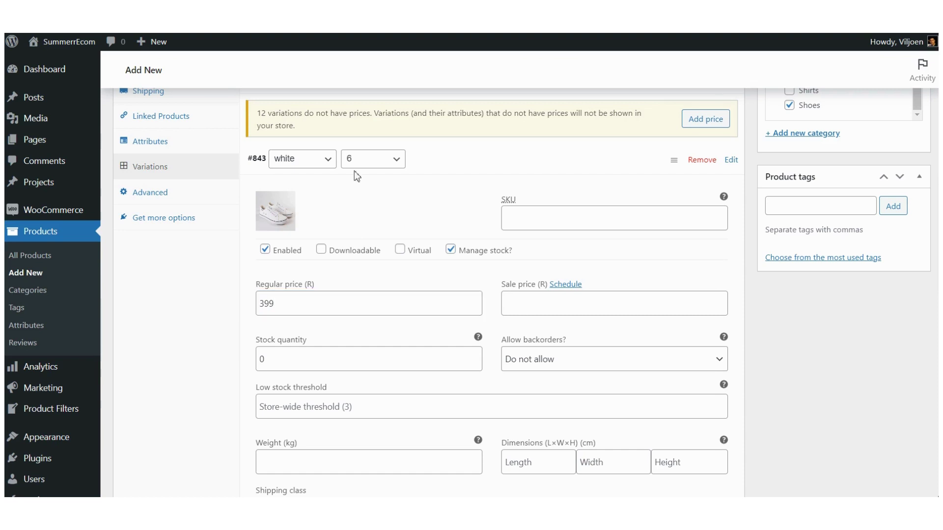
Step: Find and mark the White / 6 stock quantity of 20 in the template's Stock Quantity list
key(ctrl+Tab)
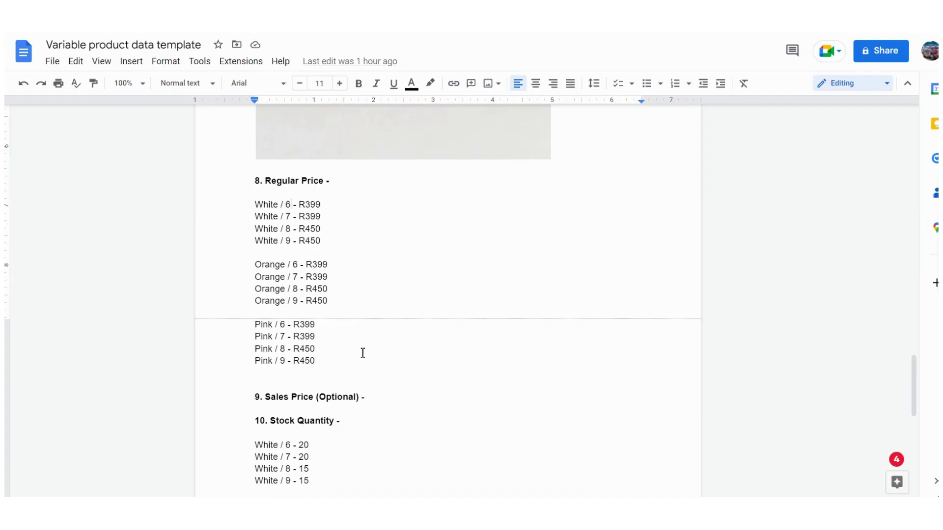
scroll(363, 353, down, 1)
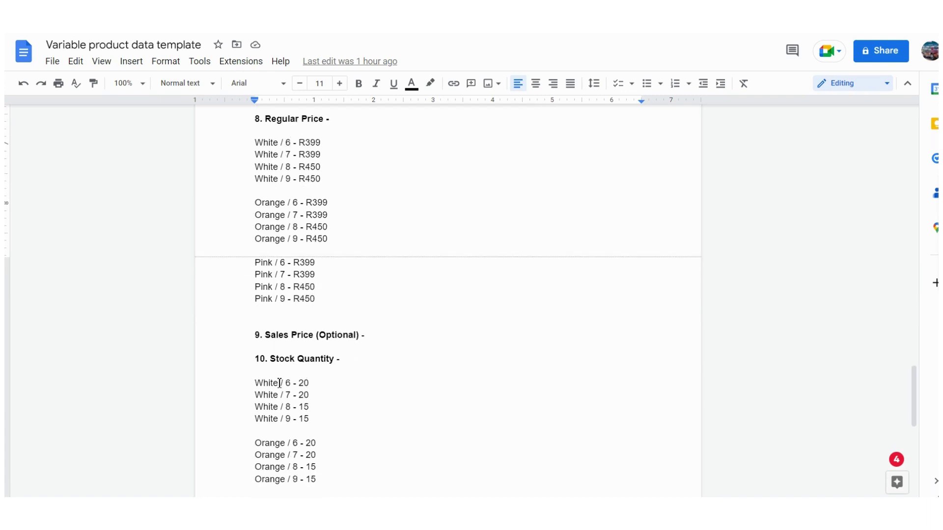
drag(255, 383, 319, 384)
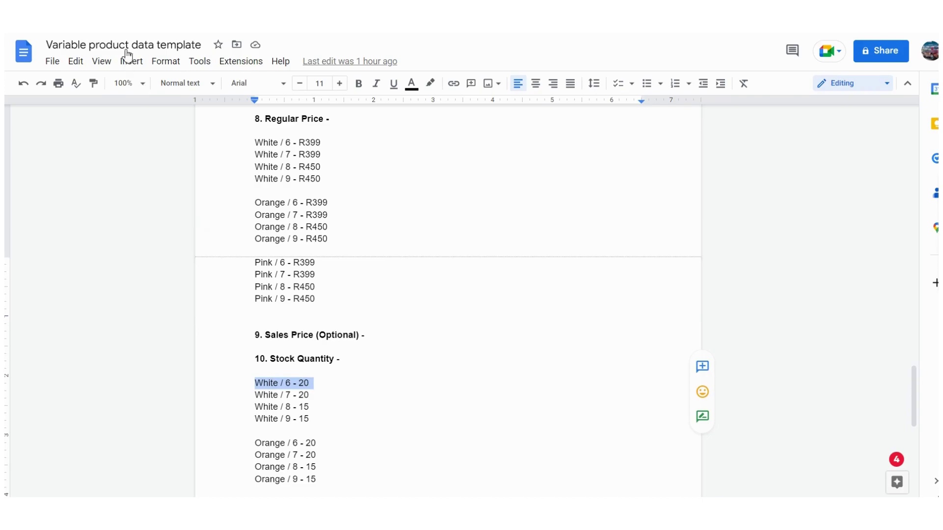
key(ctrl+Tab)
Step: Replace the white / 6 variation's stock quantity of 0 with 20
click(283, 361)
double_click(283, 361)
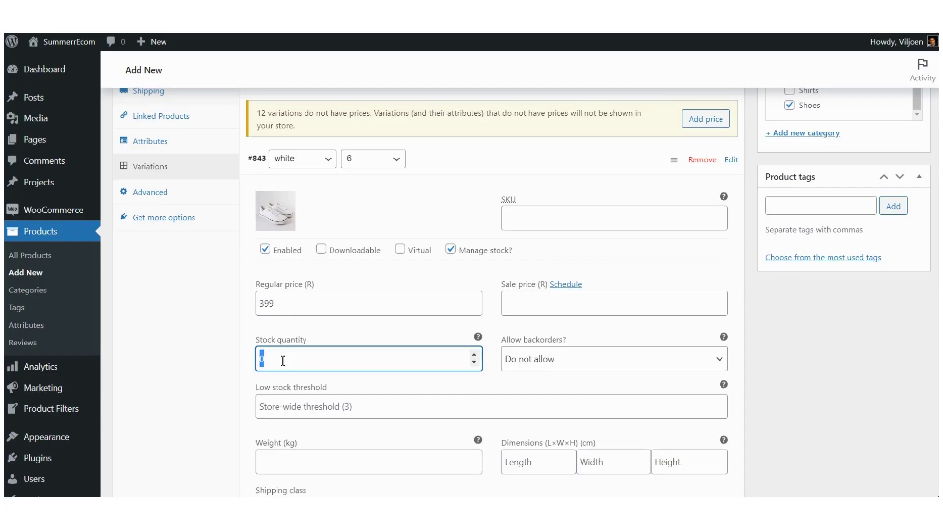
text(20)
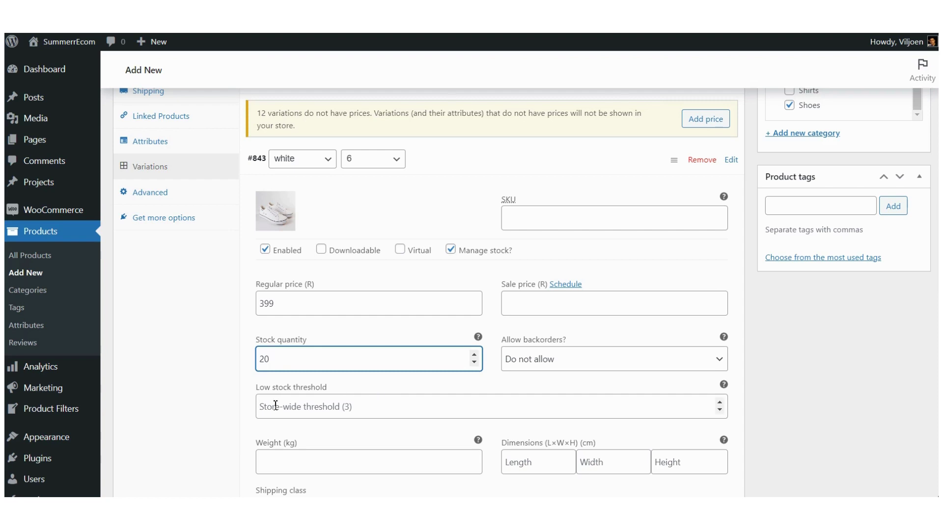
click(336, 406)
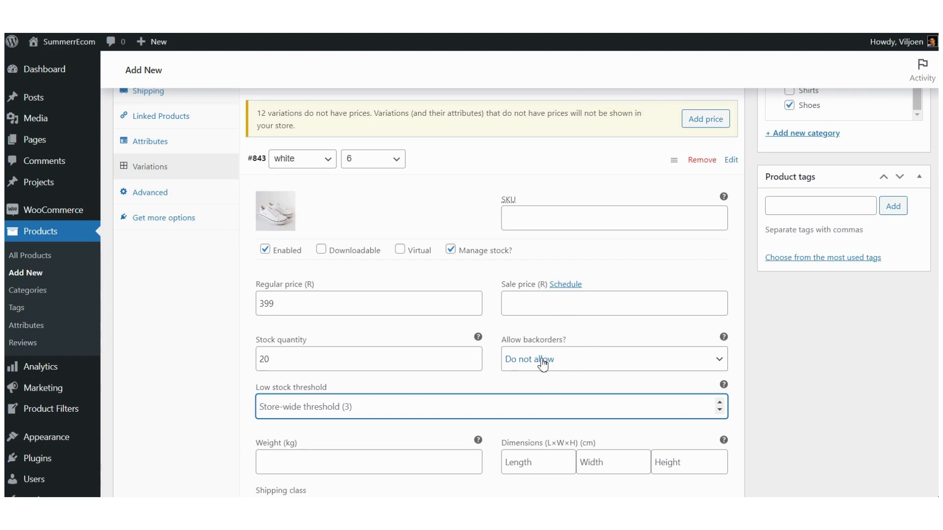
Step: Move into the weight field and review the variation's remaining settings
scroll(543, 363, down, 4)
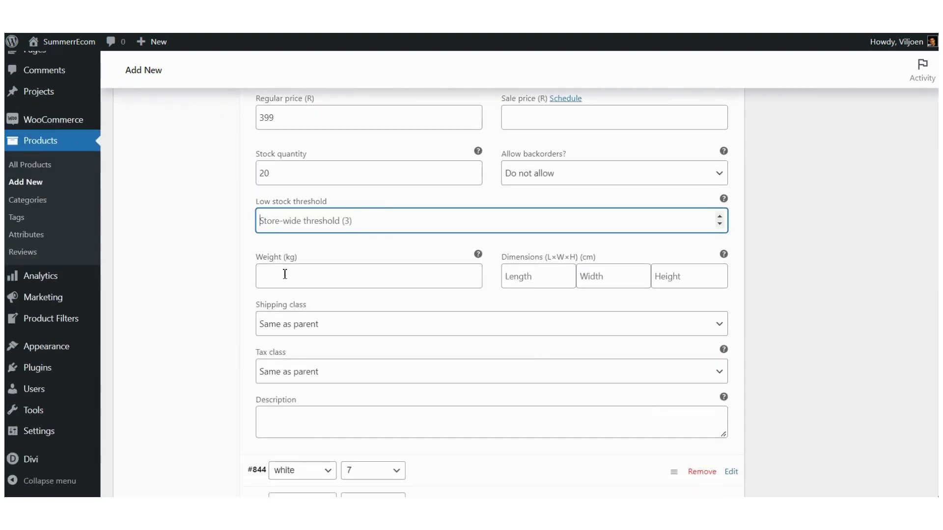
click(283, 274)
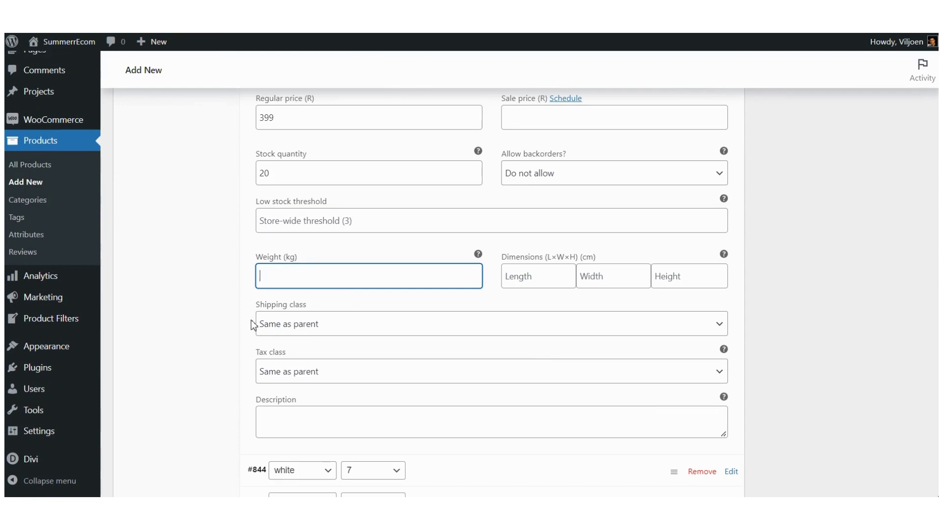
scroll(236, 319, down, 2)
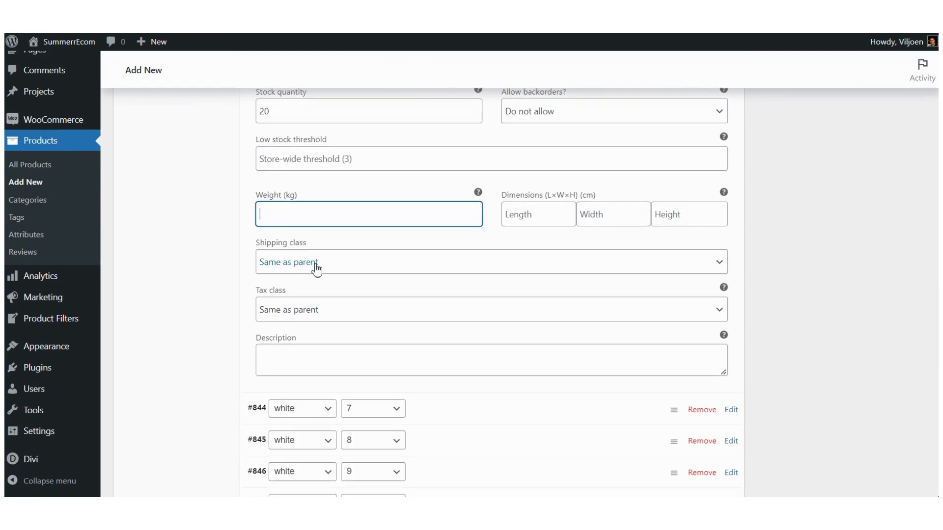
scroll(237, 273, up, 1)
scroll(216, 283, up, 3)
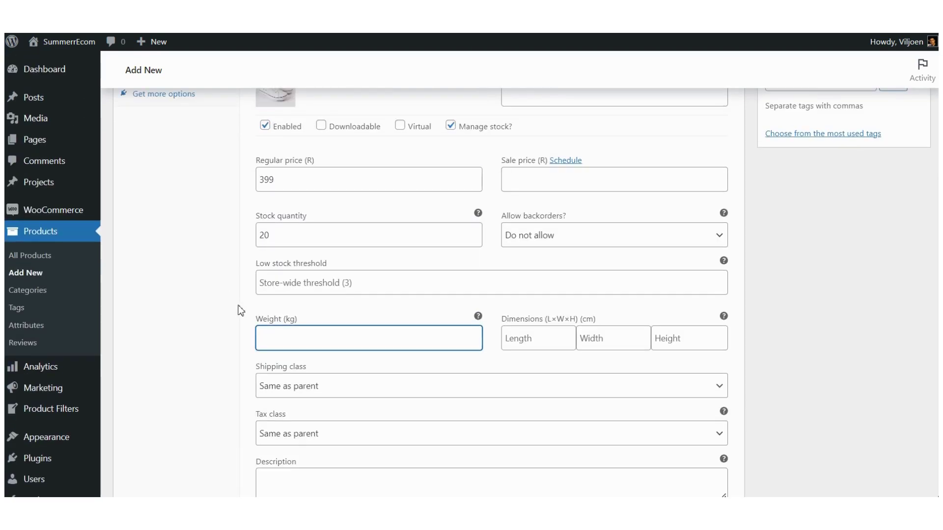
scroll(235, 310, down, 6)
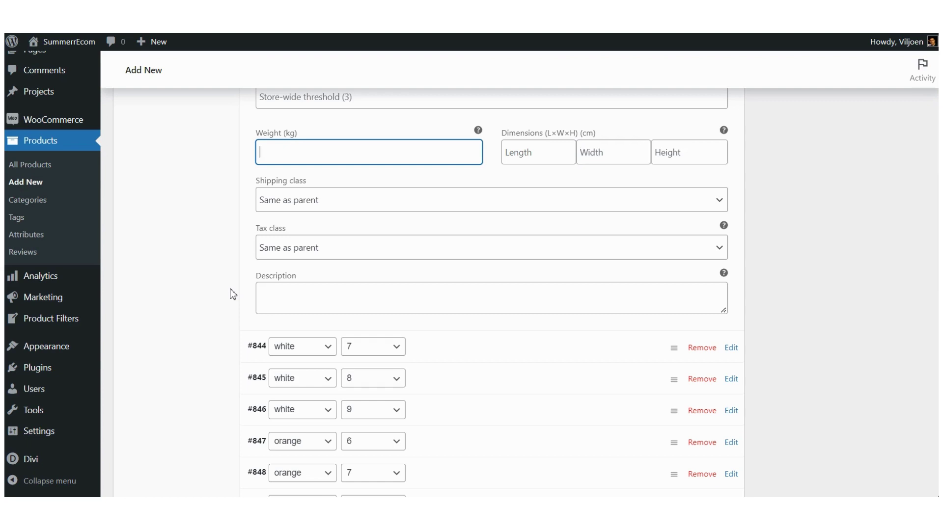
mouse_move(724, 276)
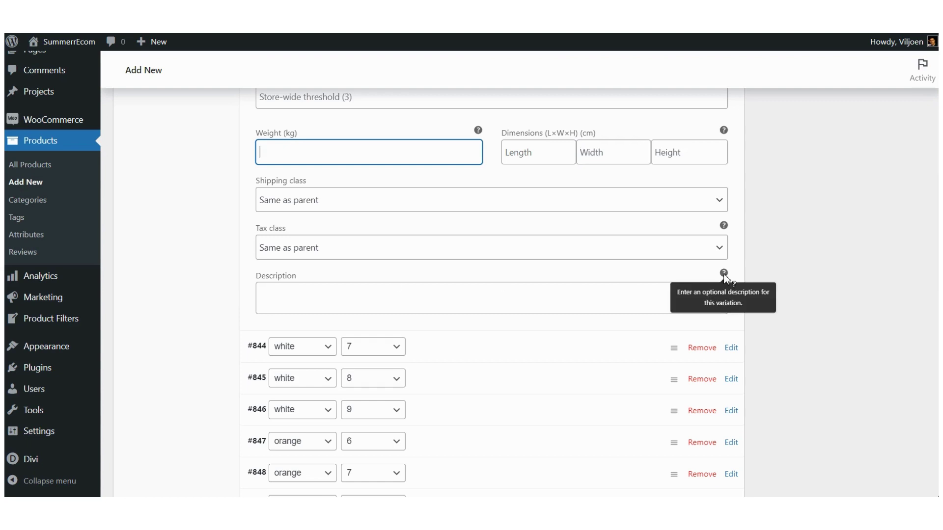
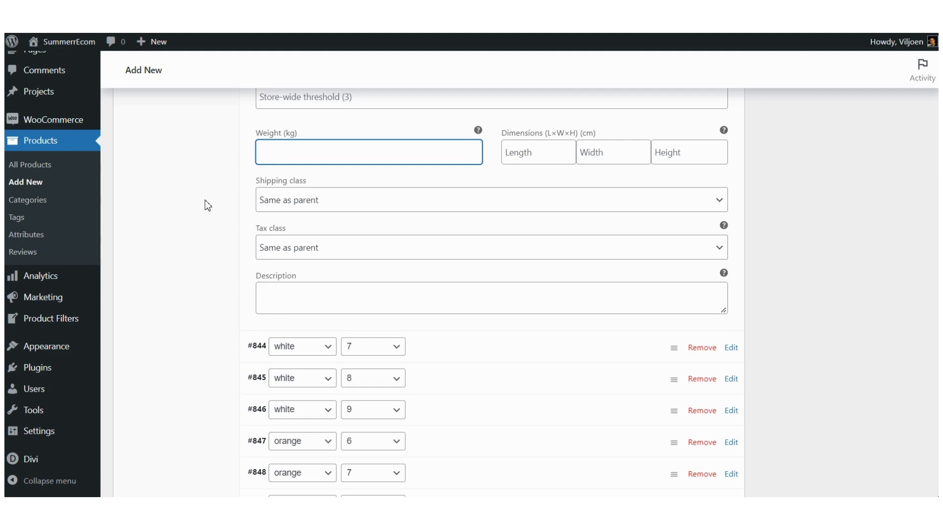
Step: Give variation #844 (white / 7) the white sneaker photo from the Media Library
scroll(205, 199, up, 5)
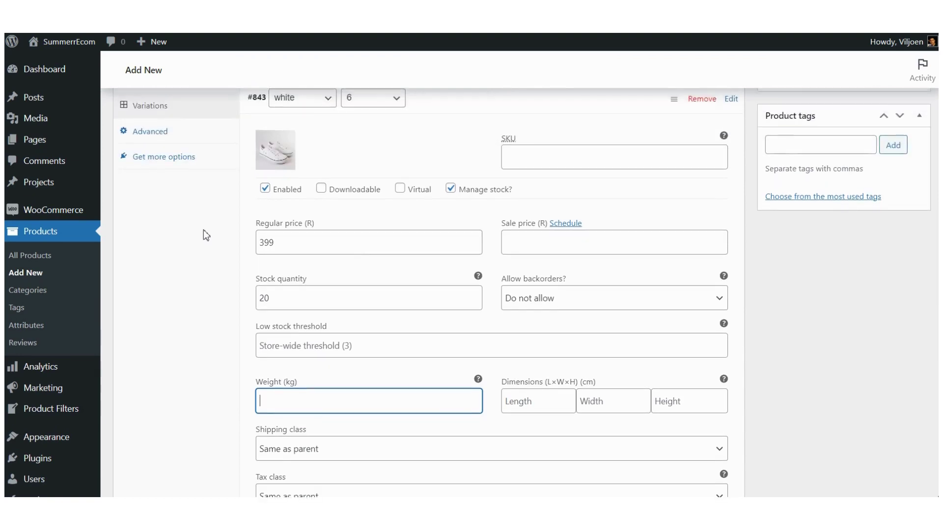
scroll(203, 230, up, 3)
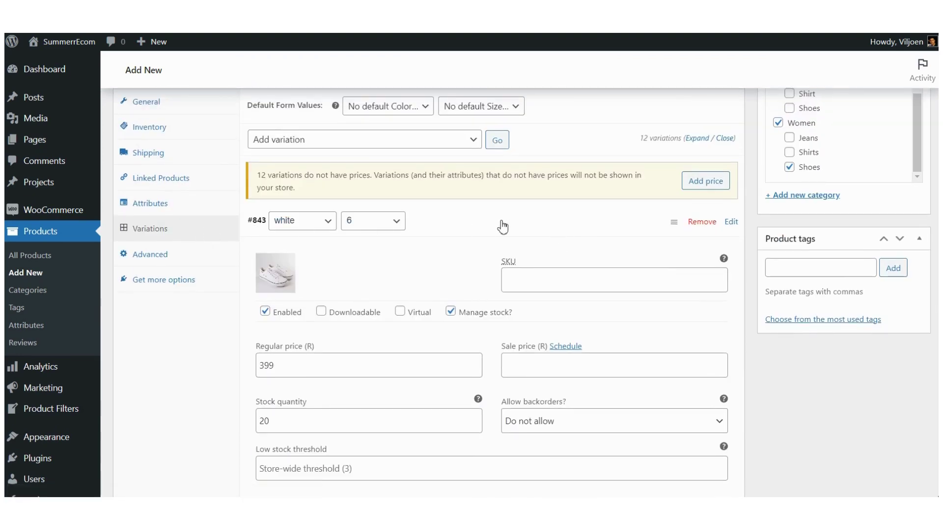
scroll(450, 233, down, 8)
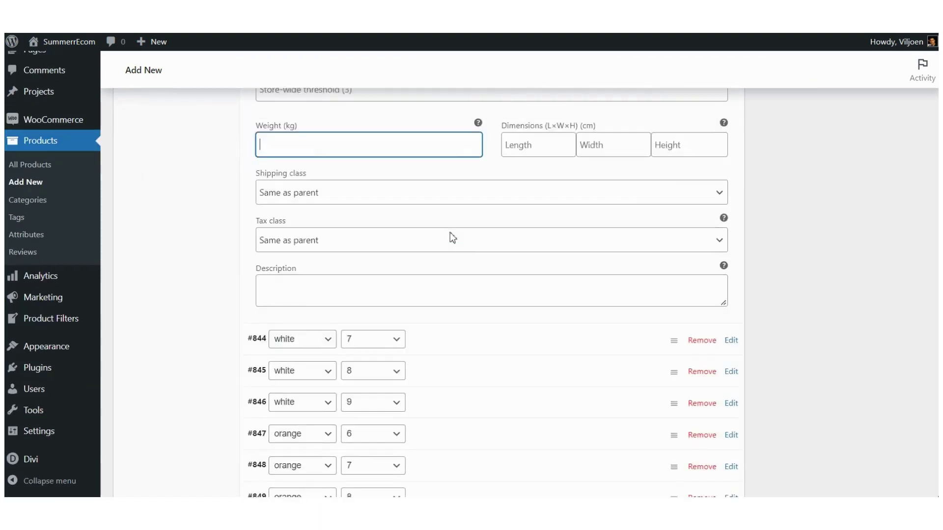
scroll(452, 238, down, 4)
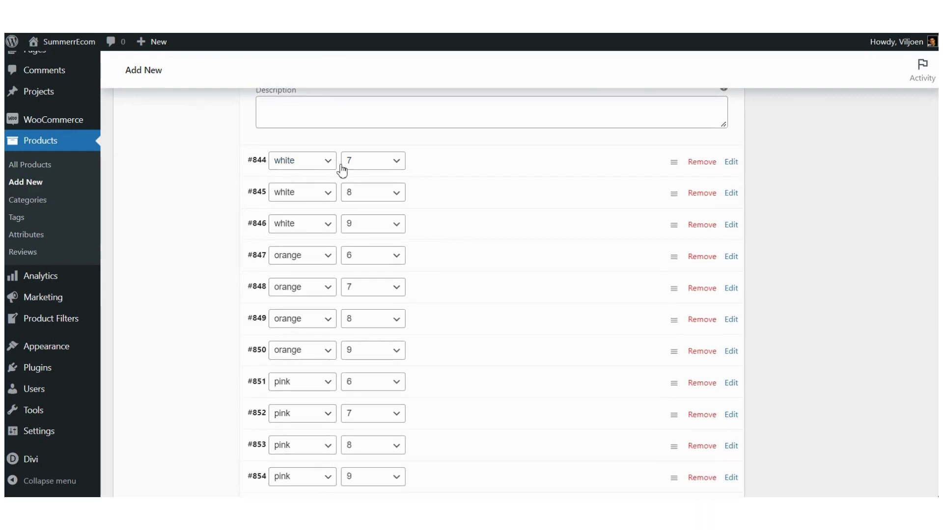
key(ctrl+Tab)
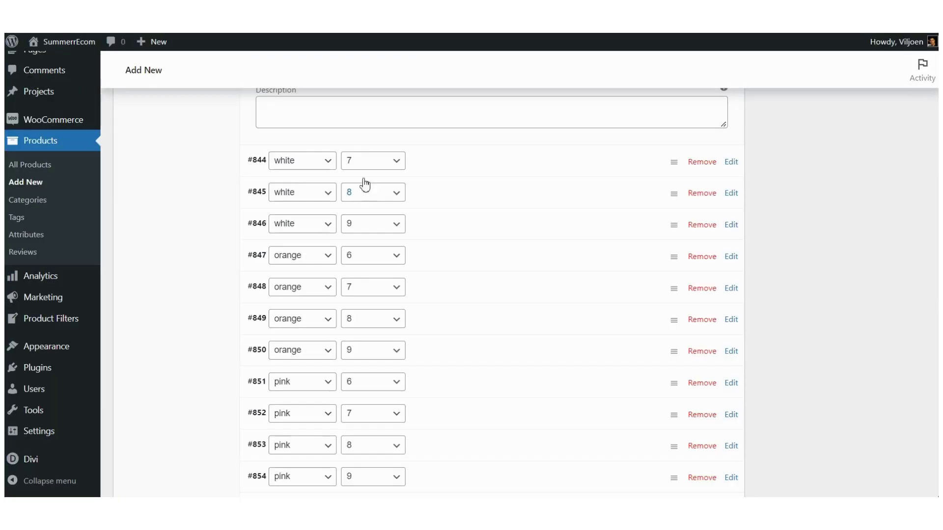
scroll(362, 177, up, 1)
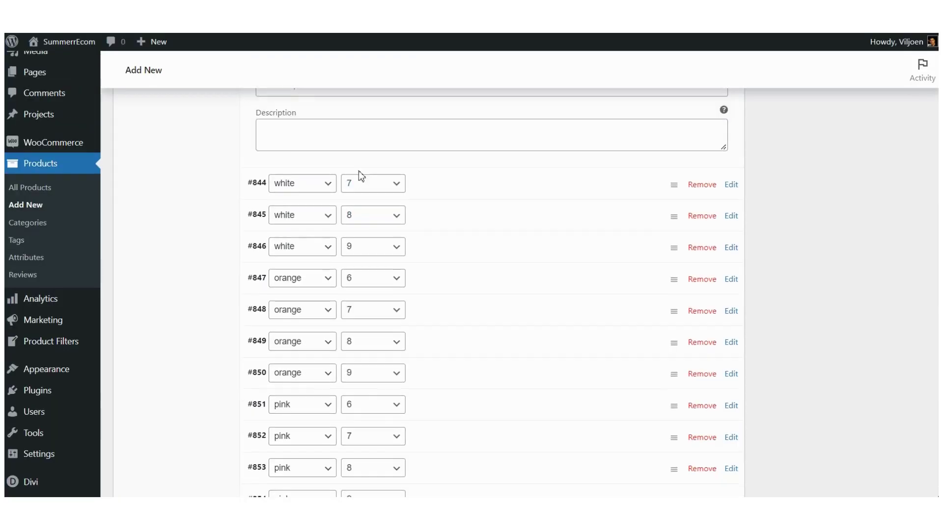
scroll(359, 171, up, 8)
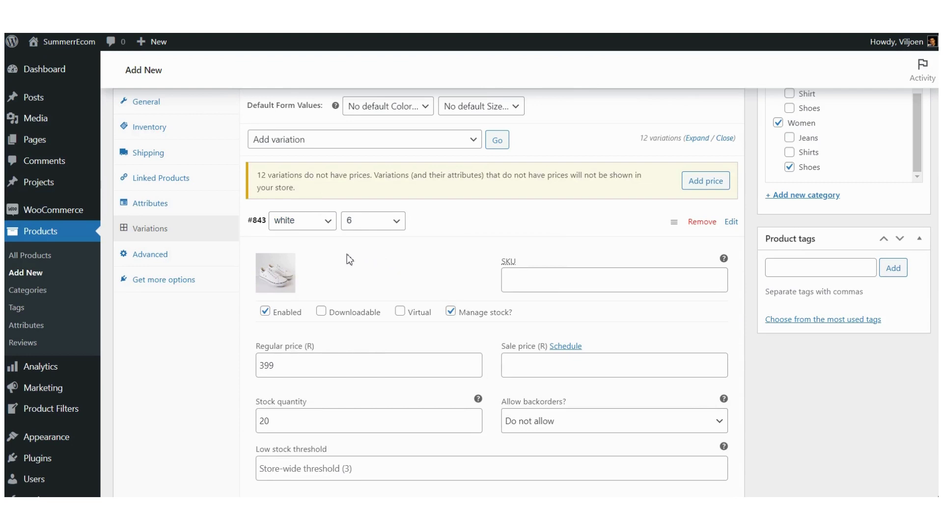
scroll(373, 268, down, 10)
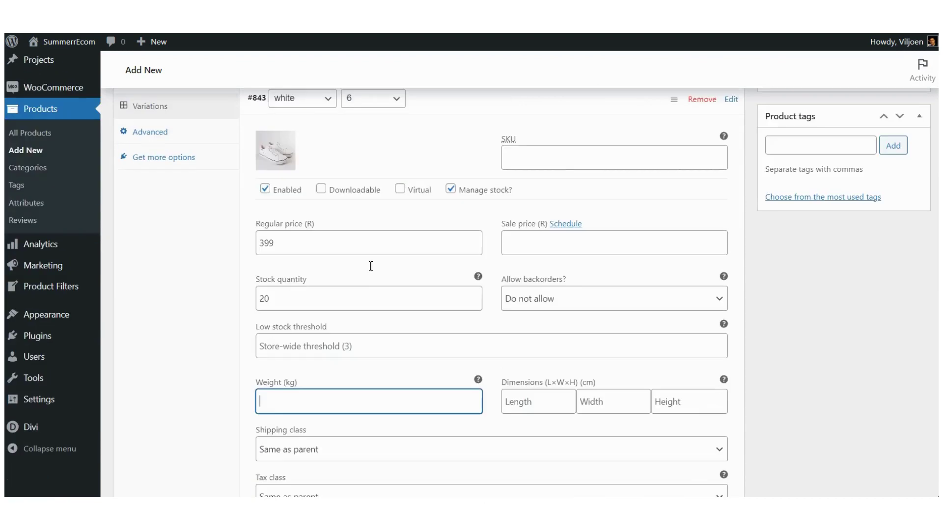
scroll(371, 270, down, 1)
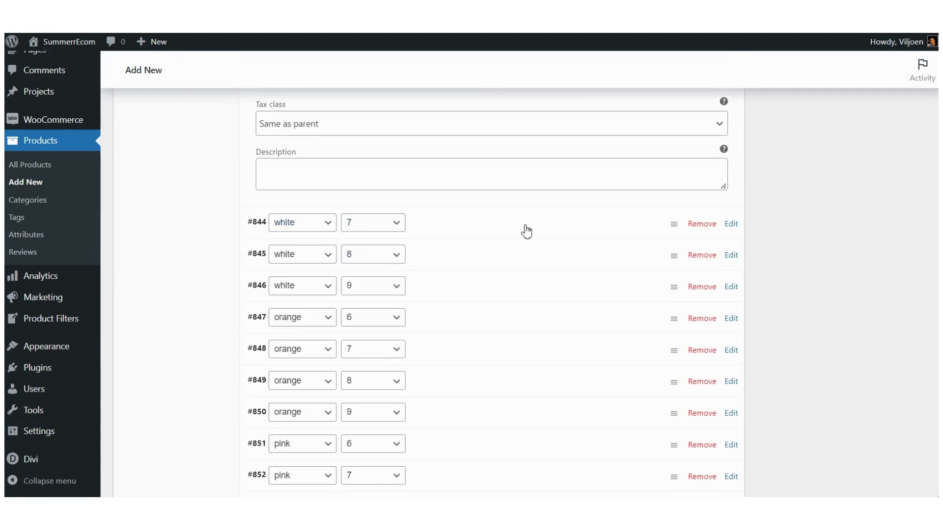
click(730, 224)
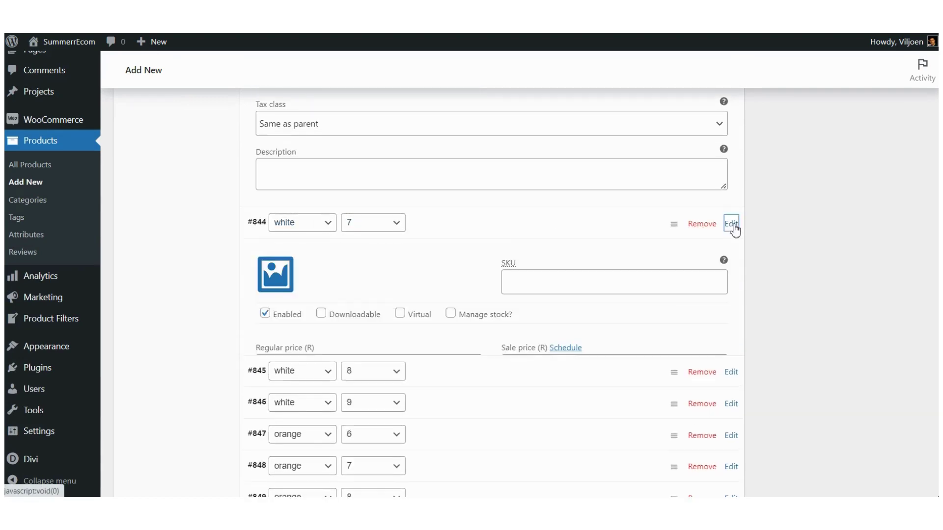
click(276, 282)
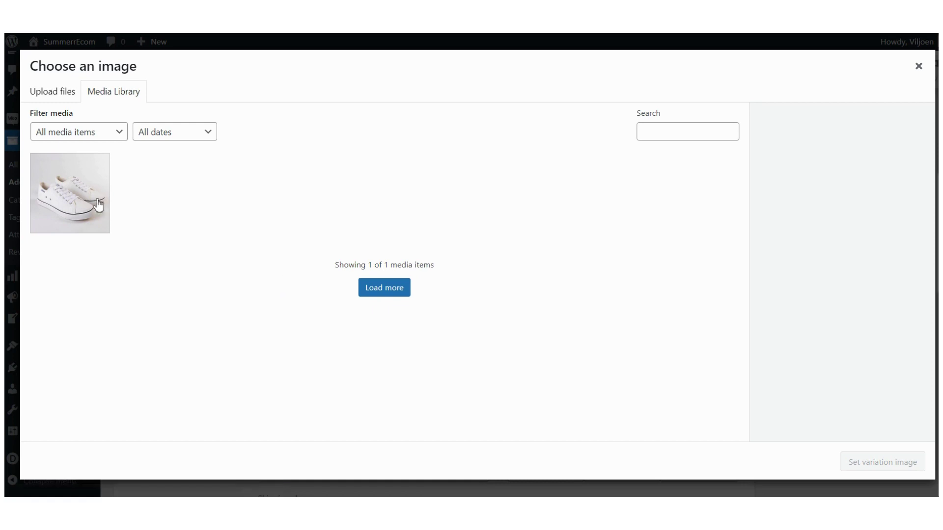
click(60, 189)
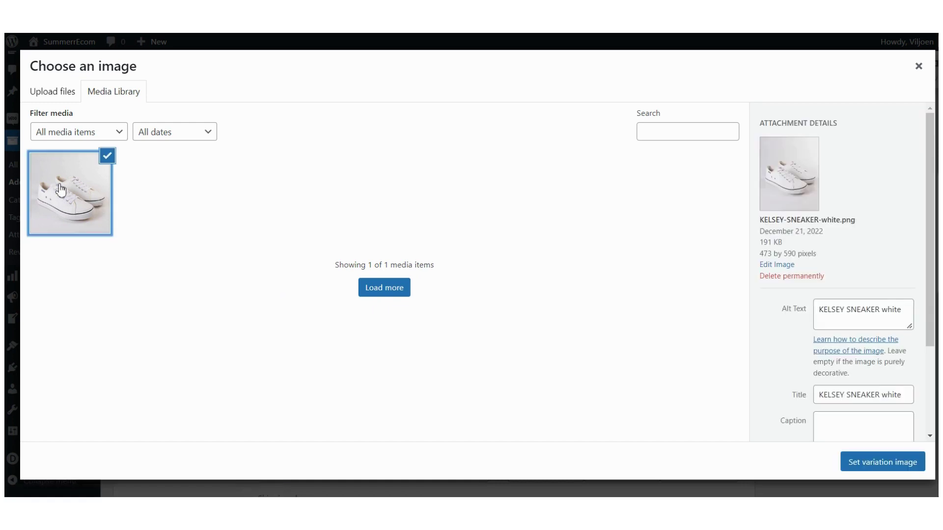
click(884, 462)
Step: Enter a regular price of 399 for #844 and enable its stock management
scroll(336, 241, down, 3)
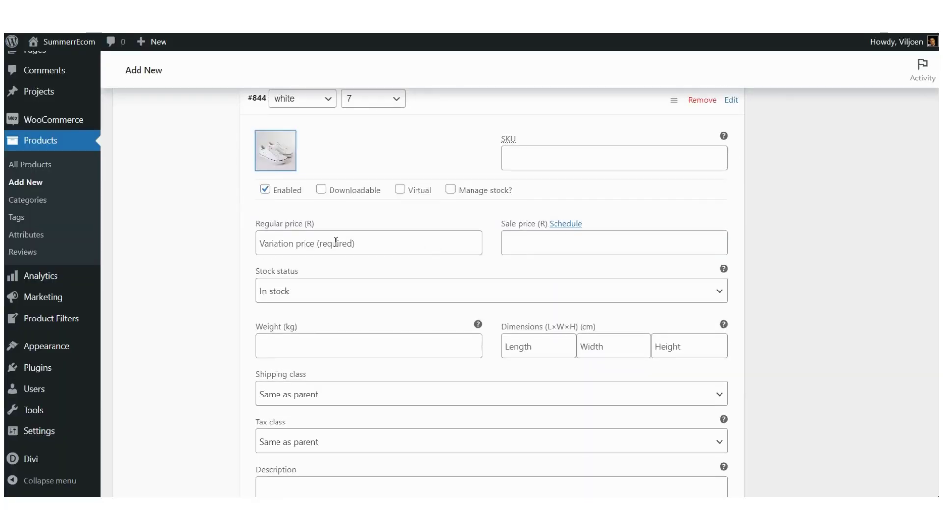
key(ctrl+Tab)
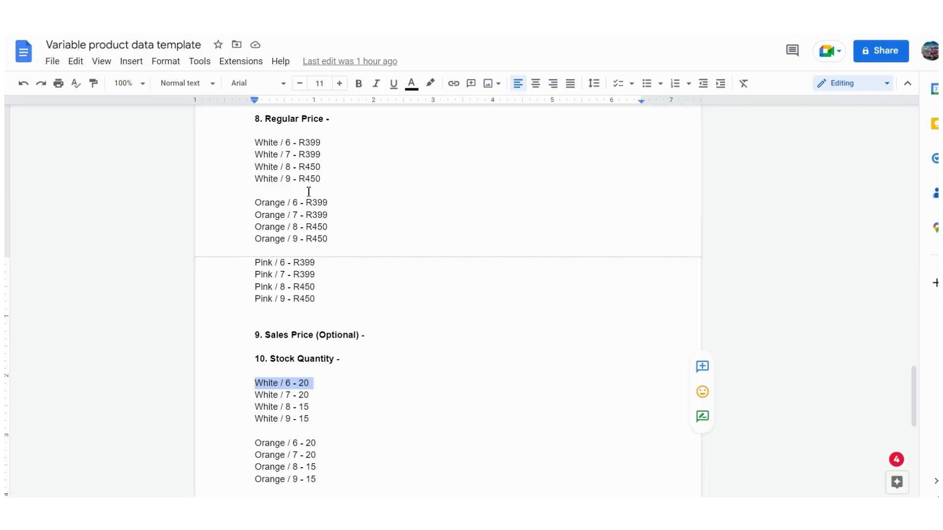
key(ctrl+Tab)
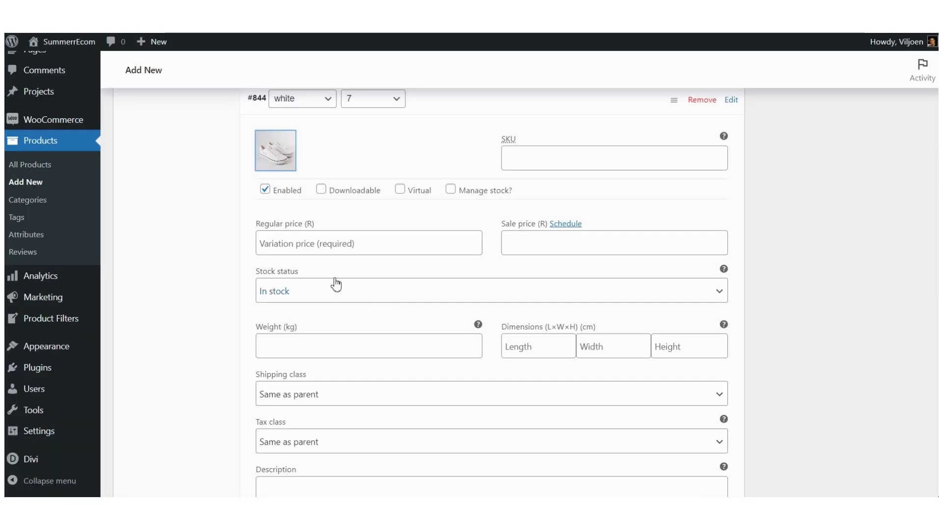
click(317, 245)
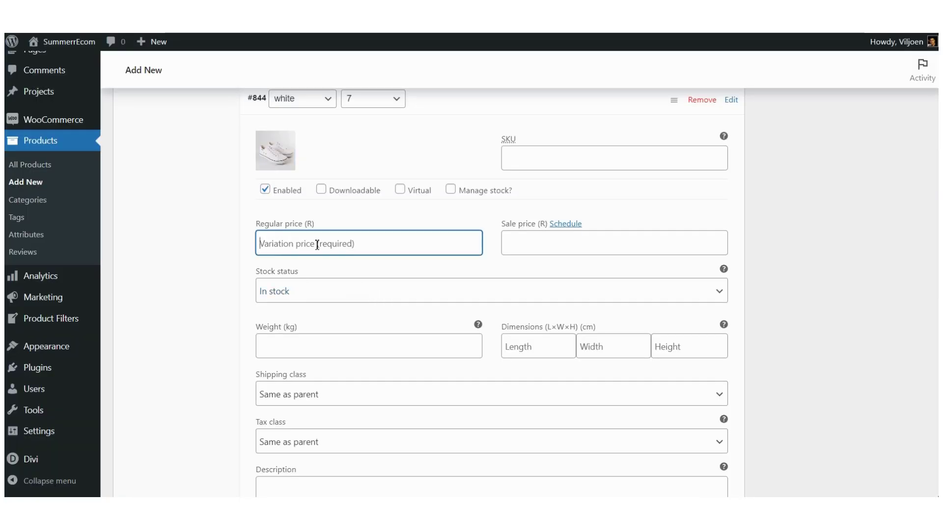
text(399)
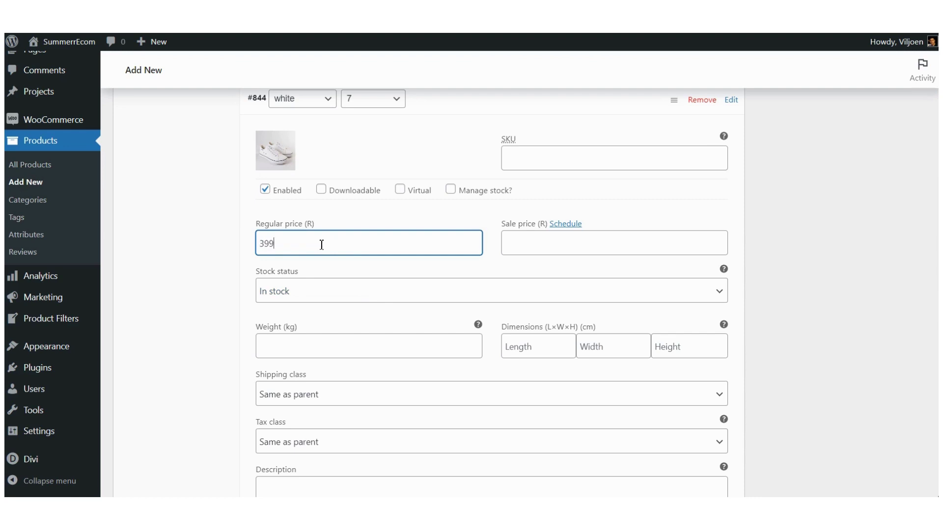
click(451, 190)
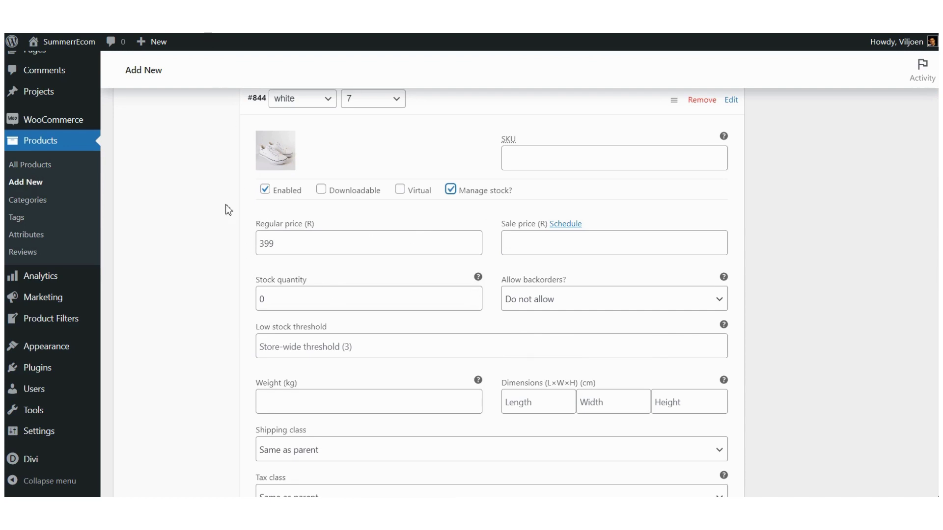
Step: Replace #844's stock quantity of 0 with 20, matching the template's White / 7 line
key(alt+Tab)
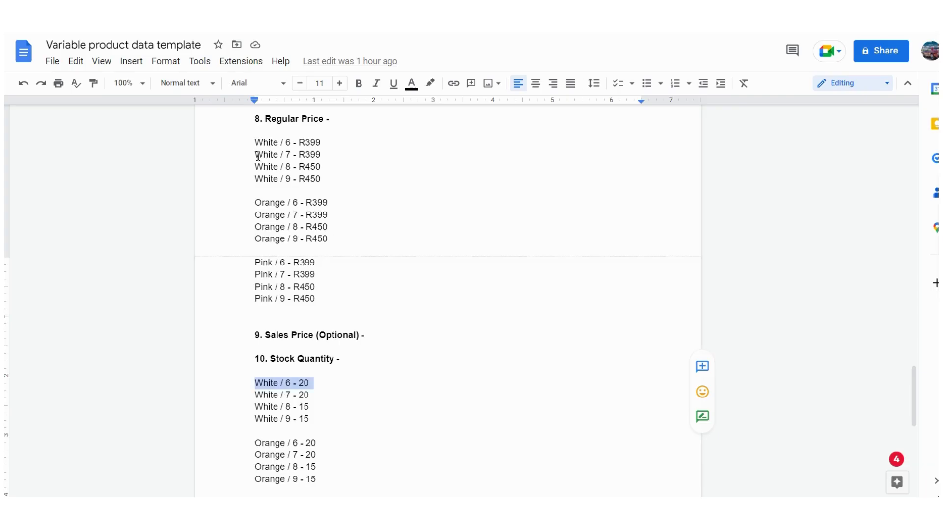
drag(255, 153, 323, 156)
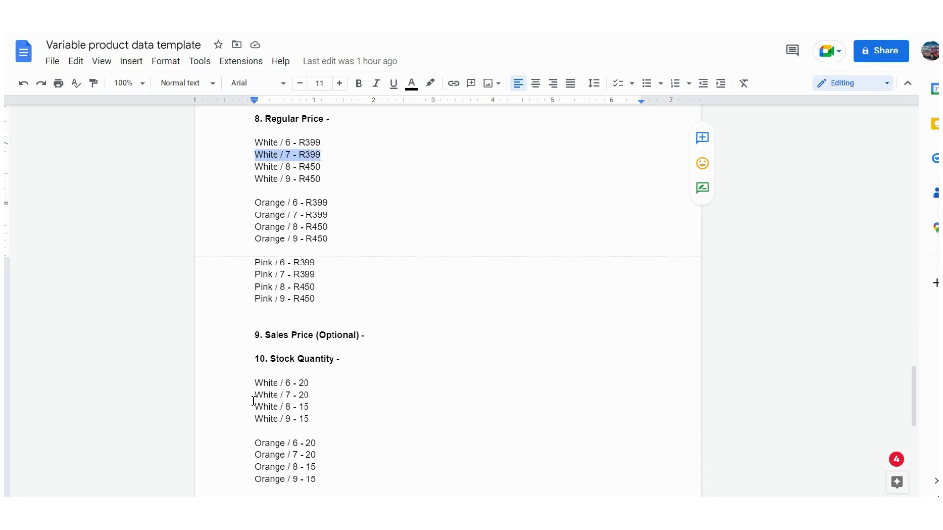
drag(255, 394, 310, 396)
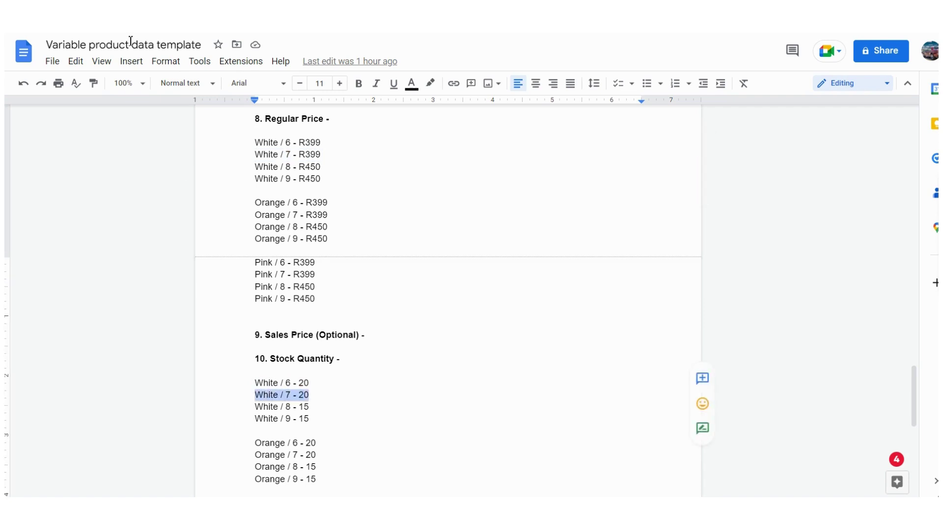
key(alt+Tab)
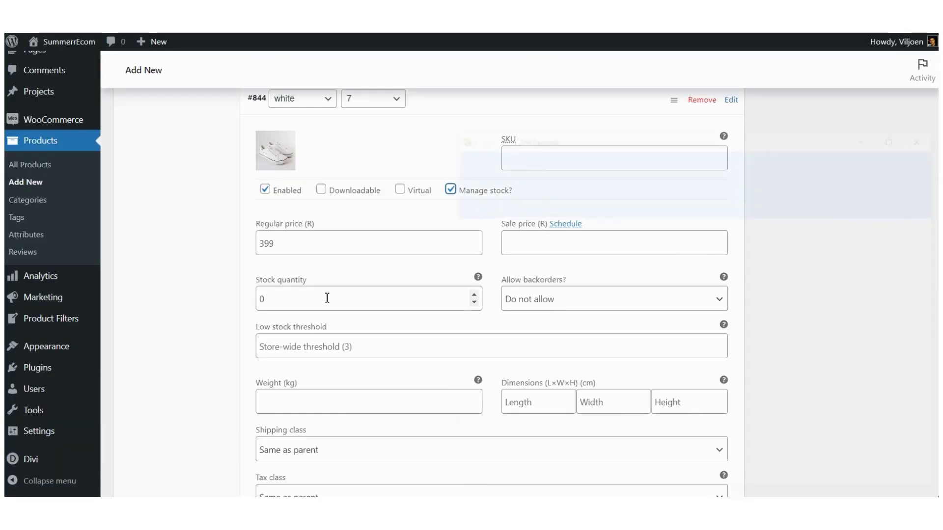
click(322, 301)
key(ctrl+a)
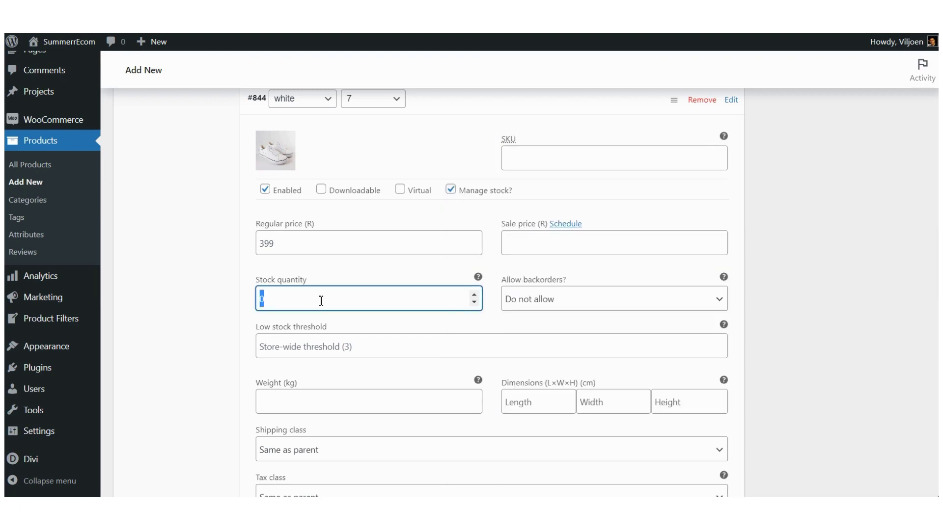
text(2)
click(206, 324)
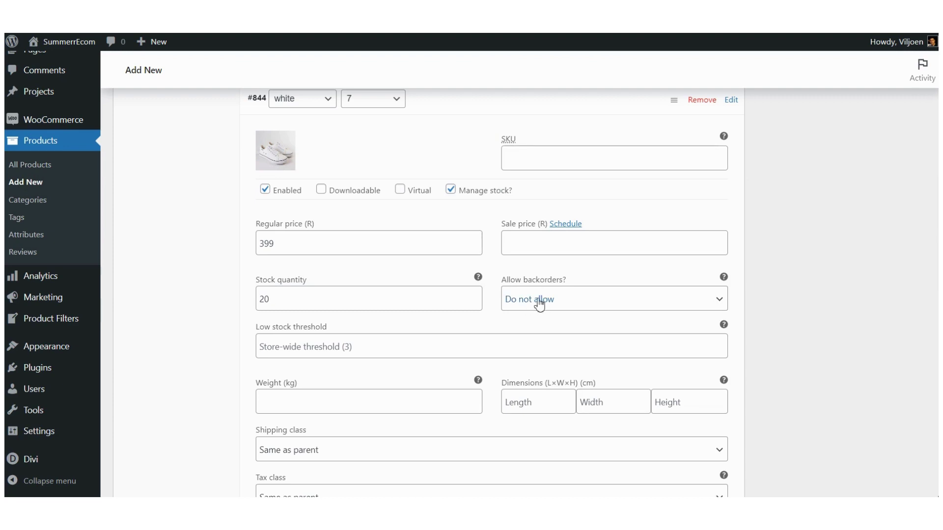
scroll(537, 304, down, 5)
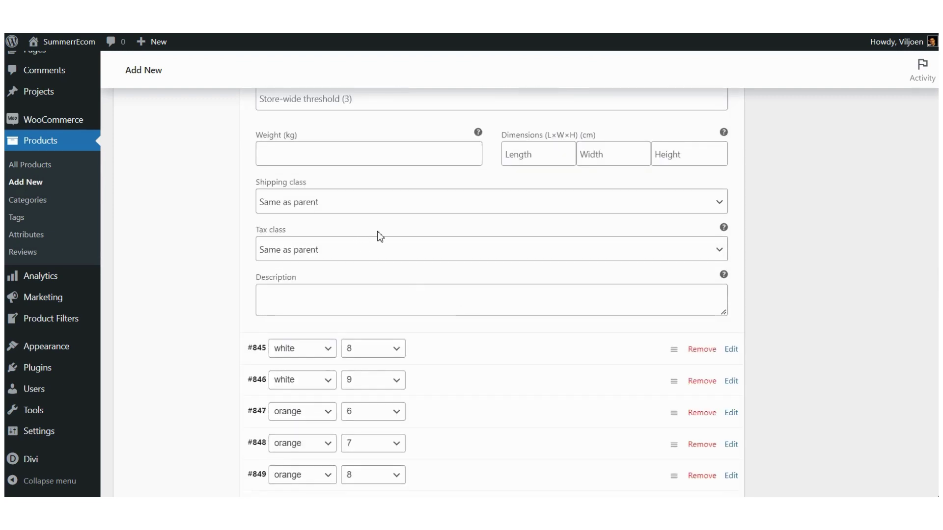
scroll(379, 236, up, 3)
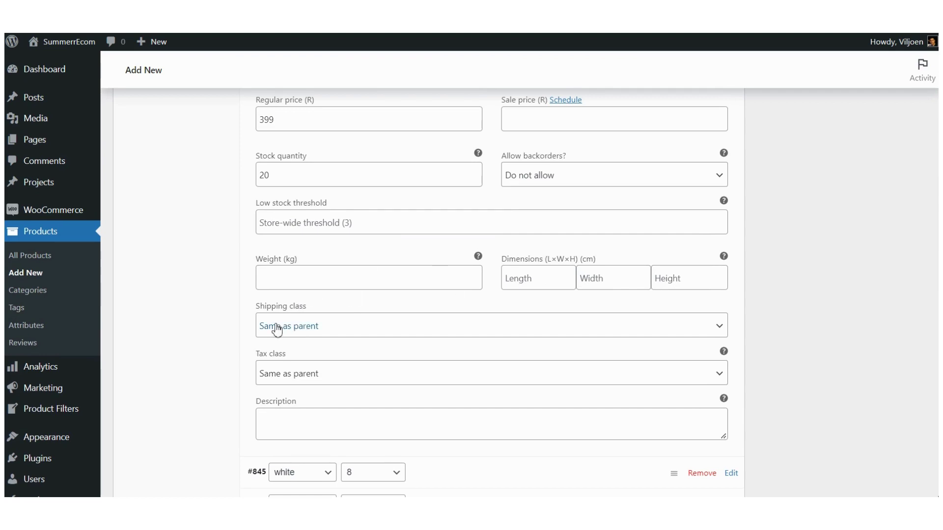
scroll(208, 312, down, 3)
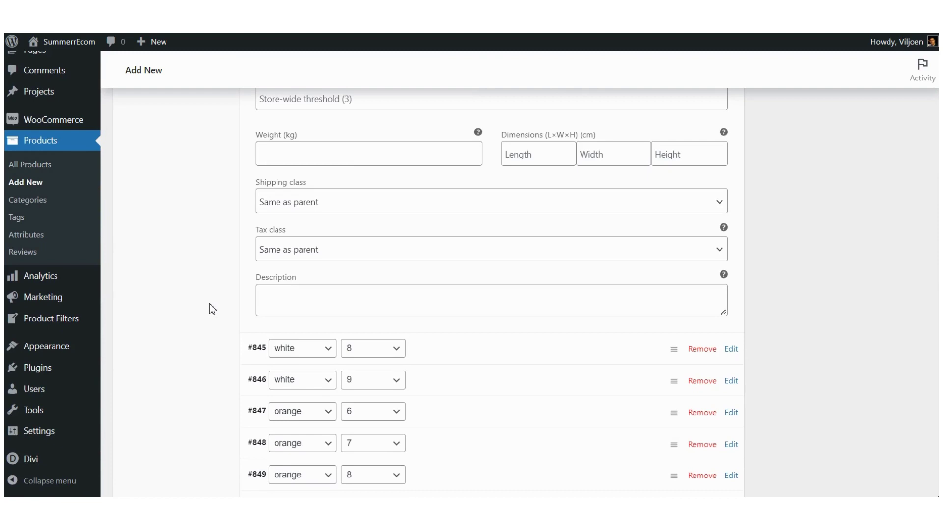
scroll(209, 304, down, 3)
scroll(209, 303, down, 2)
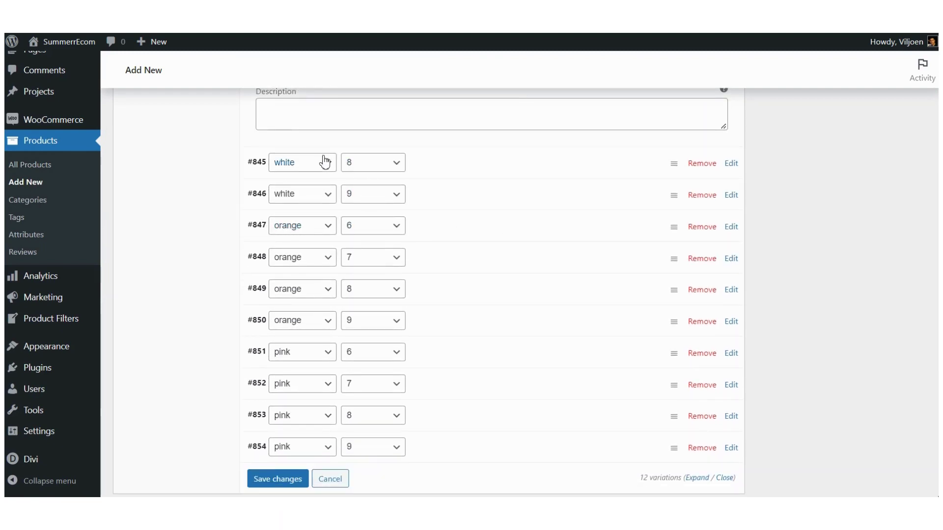
scroll(301, 192, down, 1)
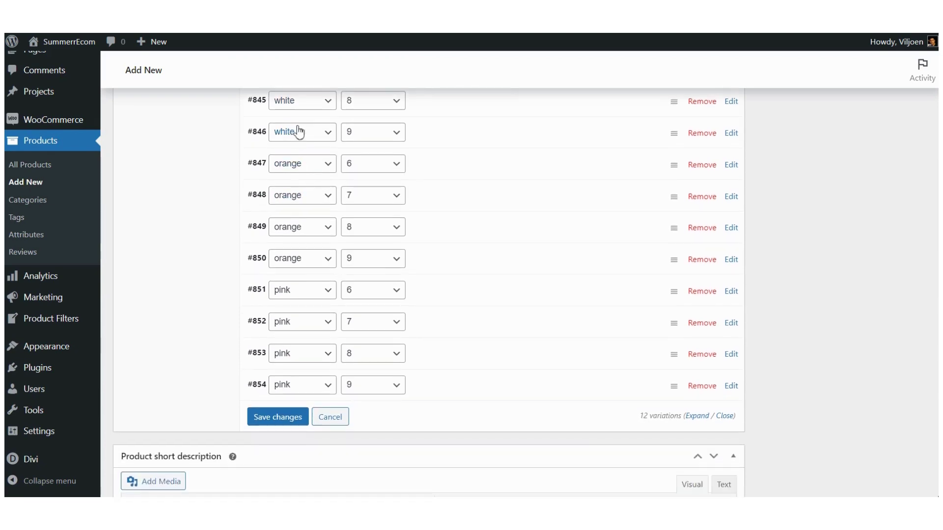
scroll(301, 187, up, 1)
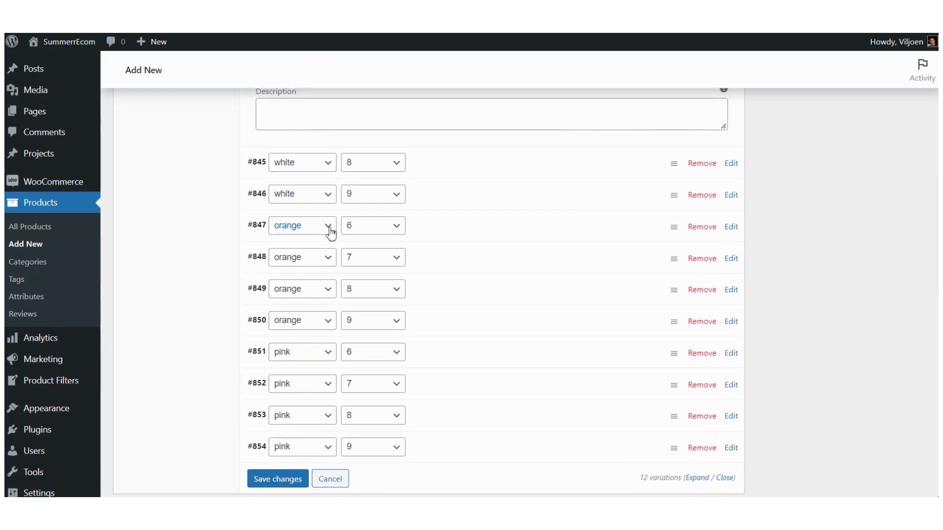
Step: Upload the KELSEY SNEAKER orange image with its title as alt text and set it on variation #847
click(438, 232)
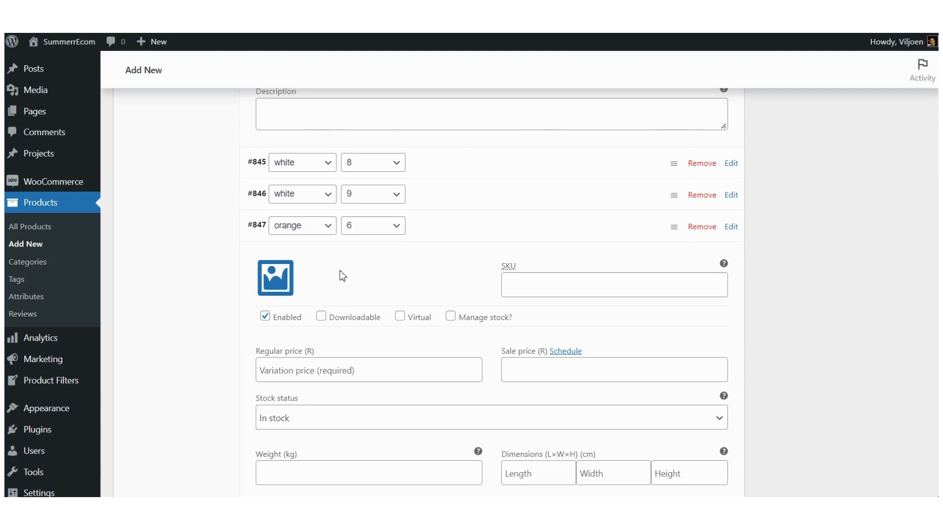
click(277, 280)
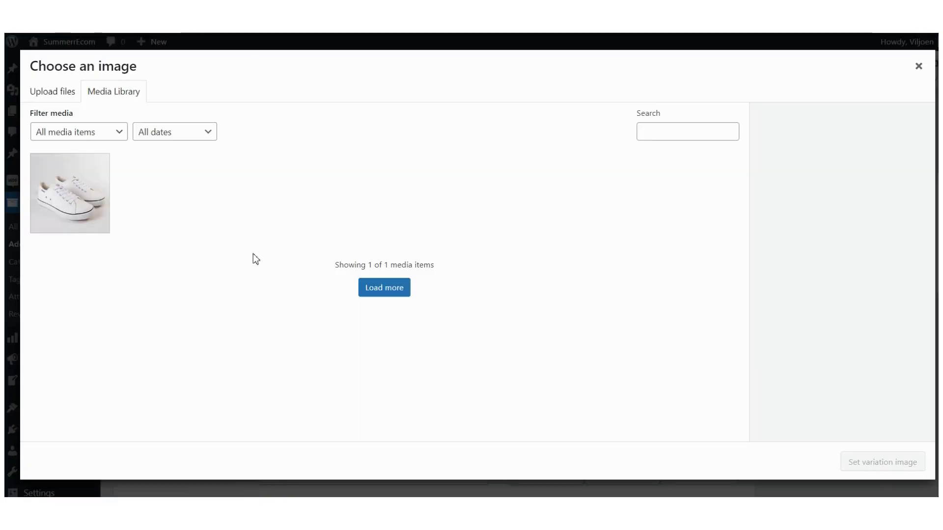
click(57, 92)
click(471, 278)
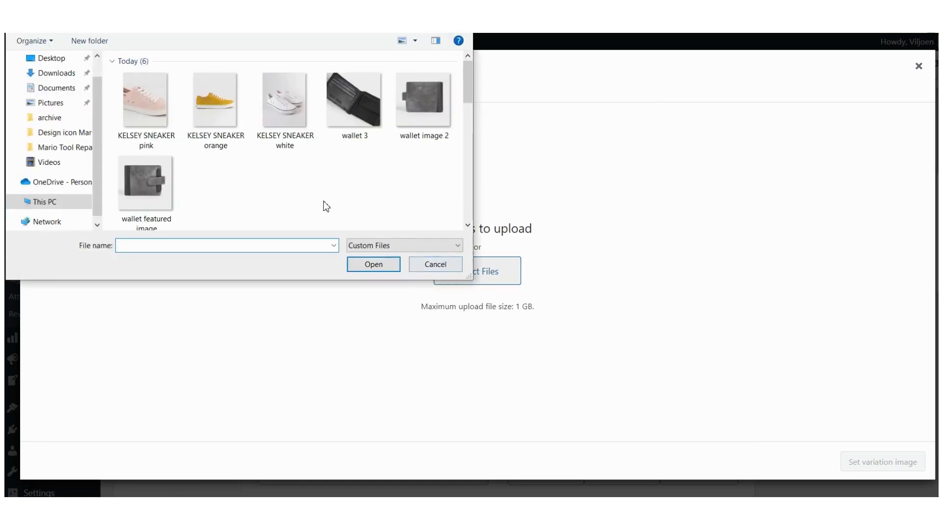
click(218, 107)
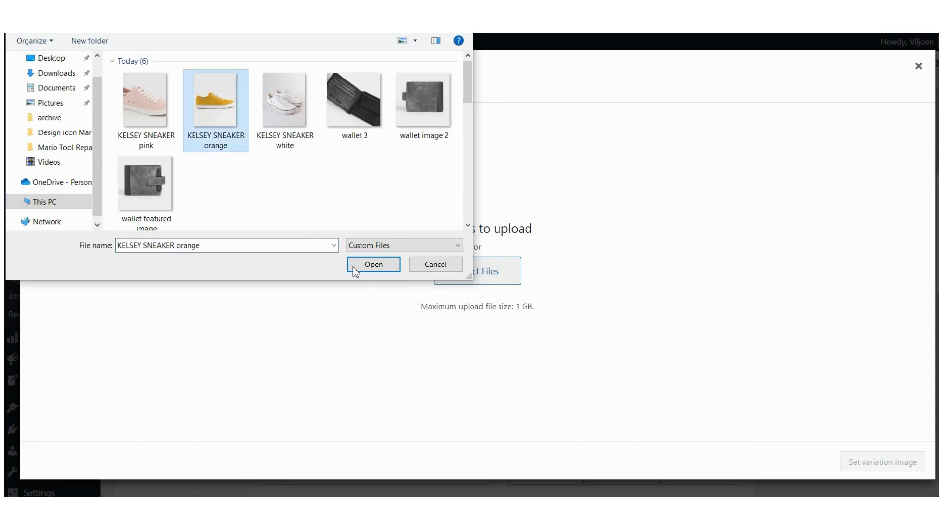
click(372, 265)
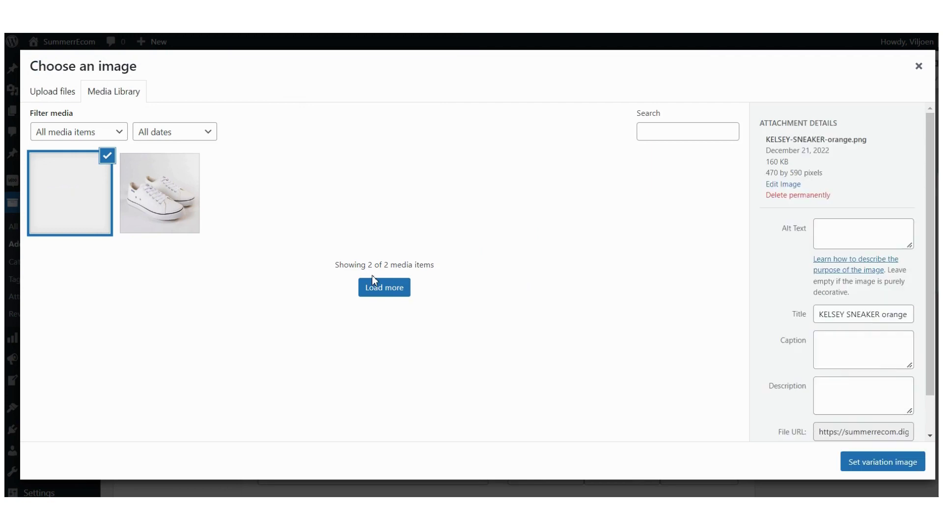
triple_click(867, 399)
key(ctrl+c)
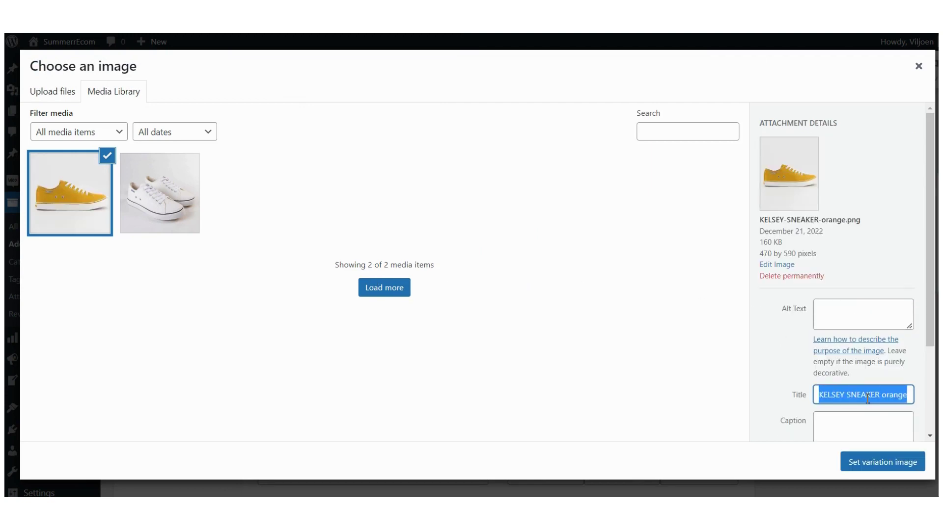
click(851, 316)
key(ctrl+v)
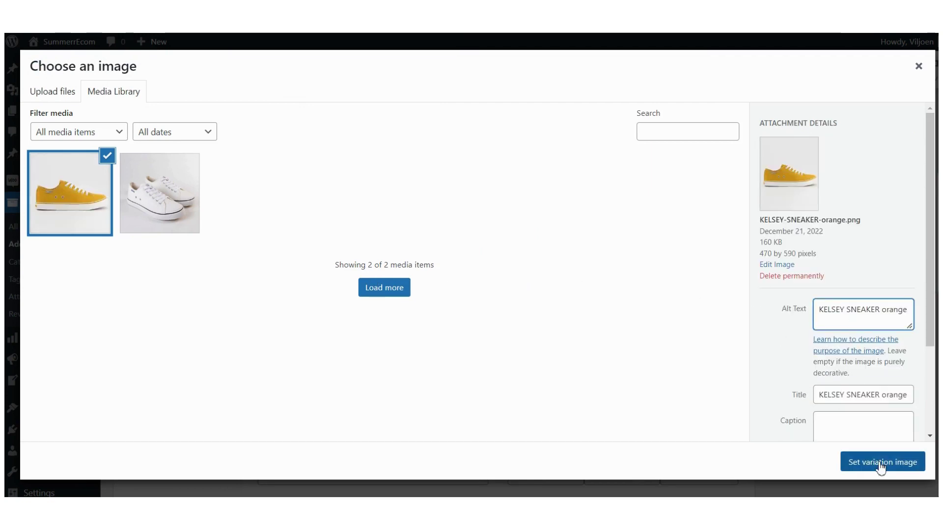
click(879, 467)
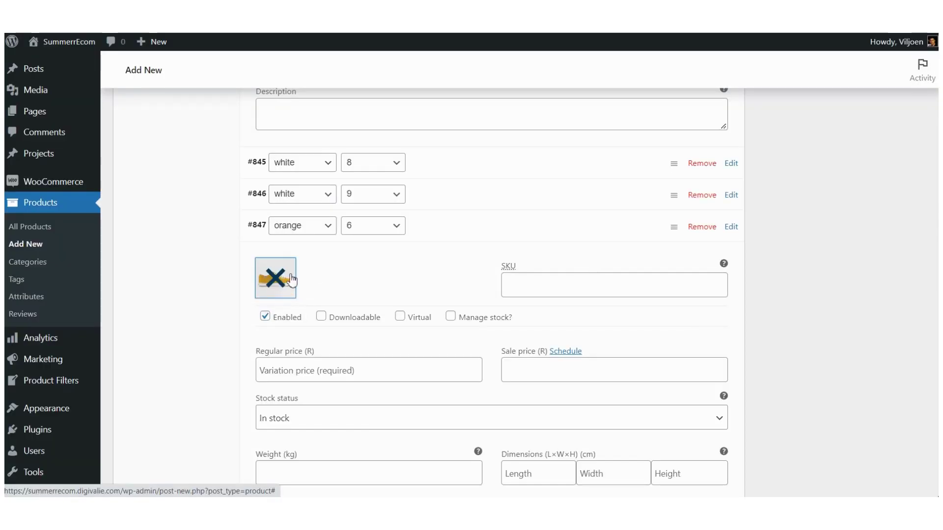
Step: Enable stock management for #847 and enter the regular price 399 from the template
scroll(345, 274, down, 2)
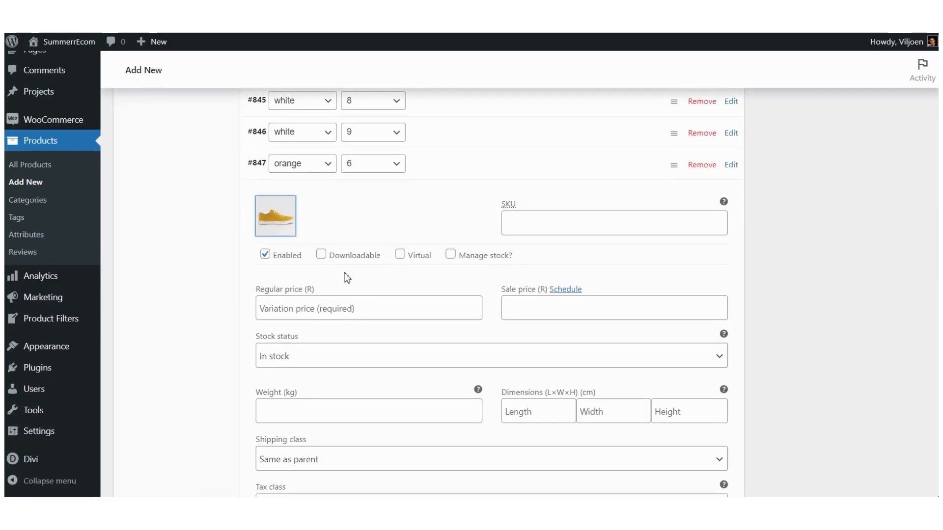
click(451, 255)
scroll(459, 219, down, 2)
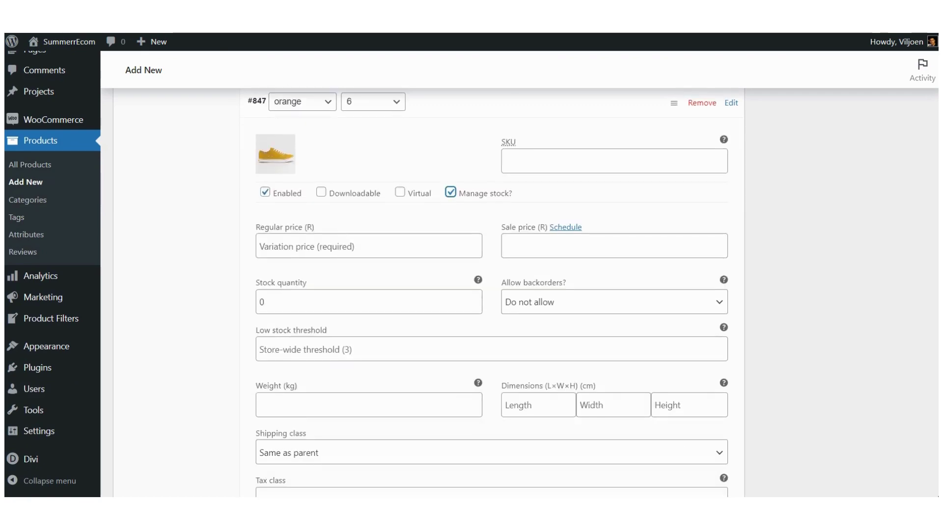
key(alt+Tab)
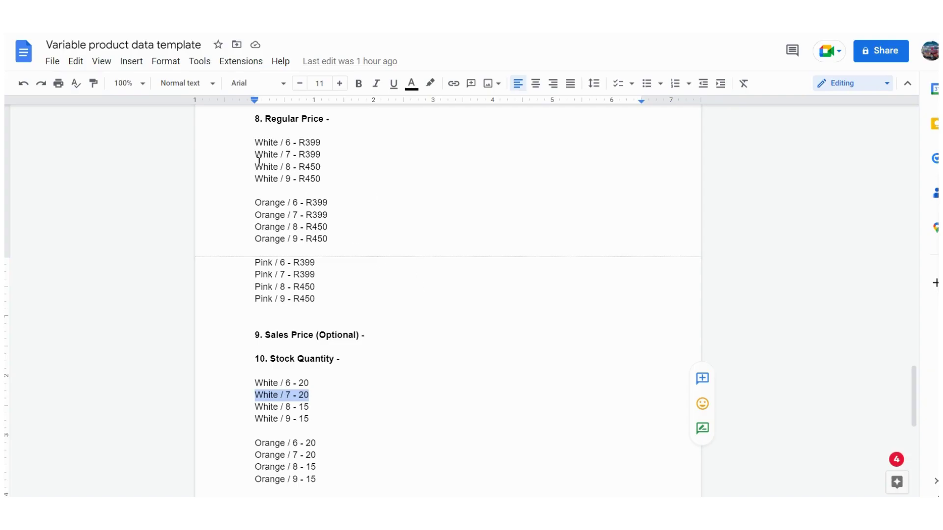
drag(256, 204, 328, 203)
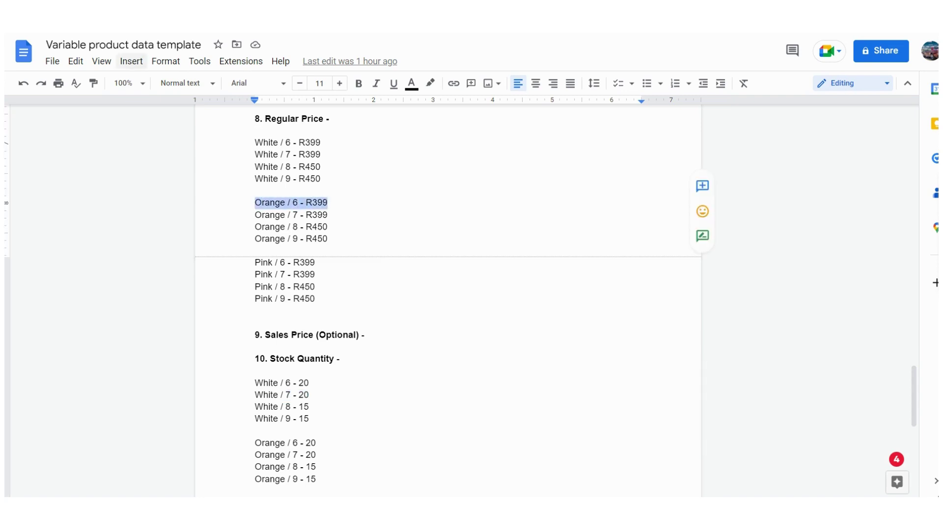
key(alt+Tab)
click(314, 247)
text(399)
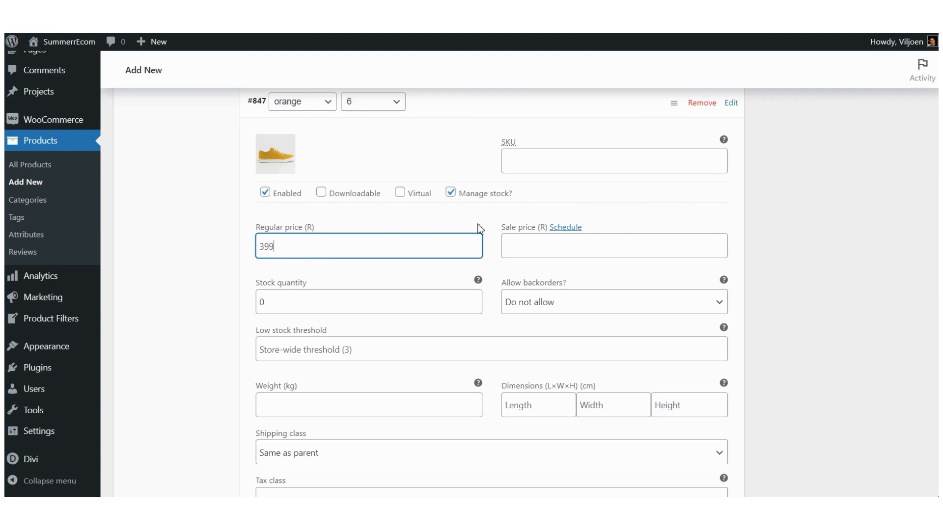
Step: Set #847's stock quantity to 20, matching the template's Orange / 6 line
key(alt+Tab)
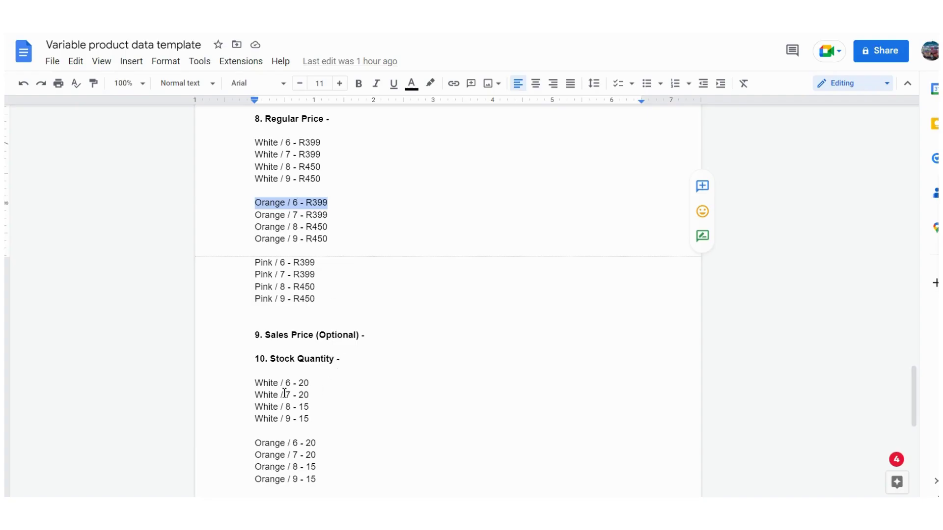
scroll(354, 400, down, 2)
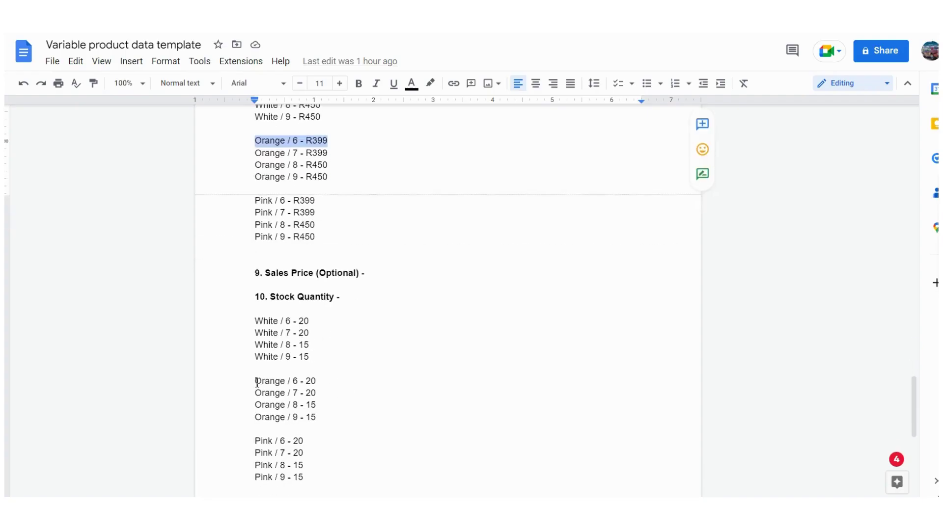
drag(256, 383, 324, 382)
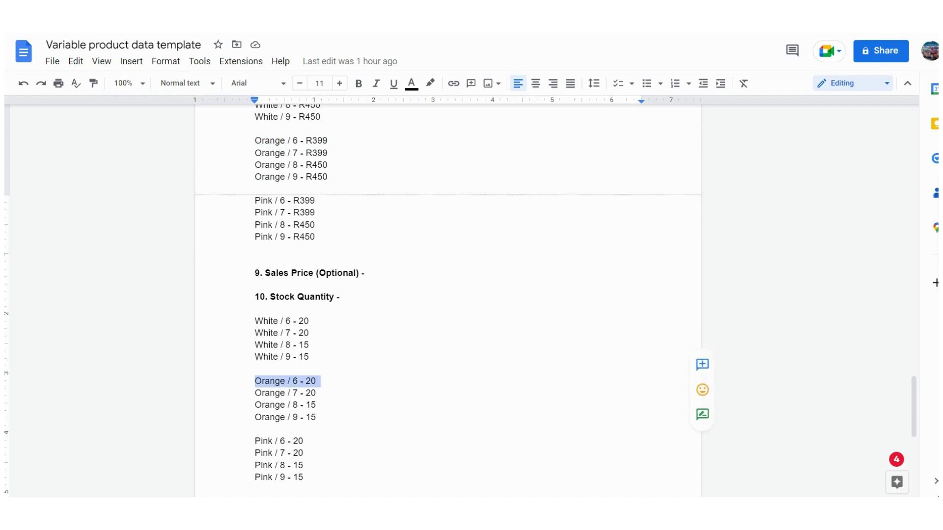
key(alt+Tab)
click(298, 306)
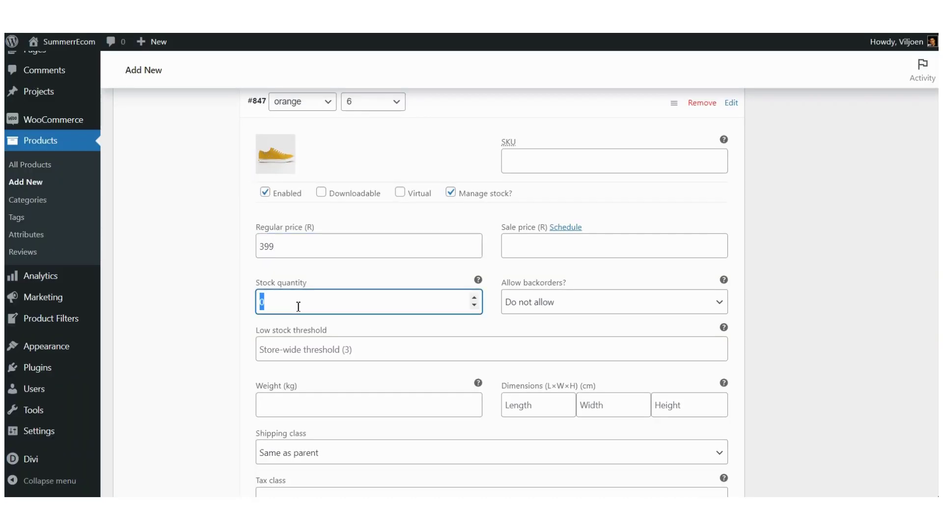
text(20)
scroll(196, 349, down, 1)
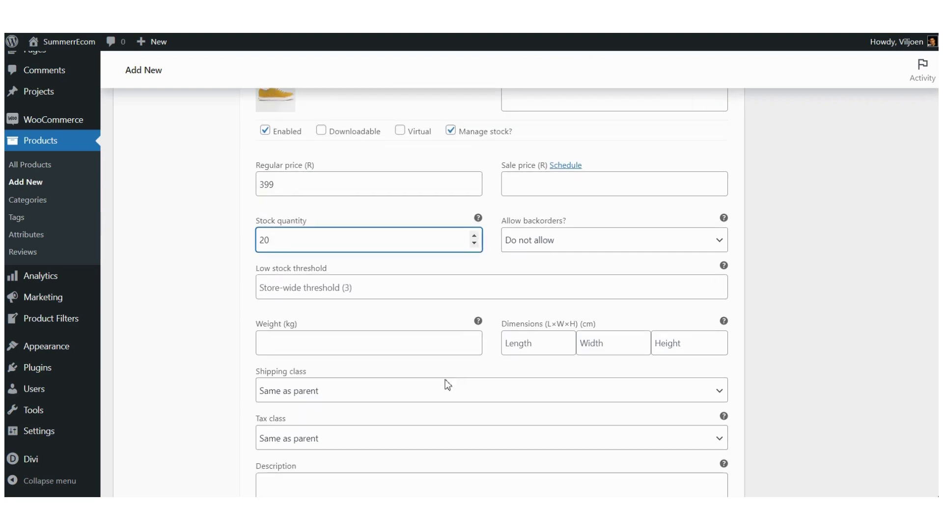
scroll(377, 372, down, 1)
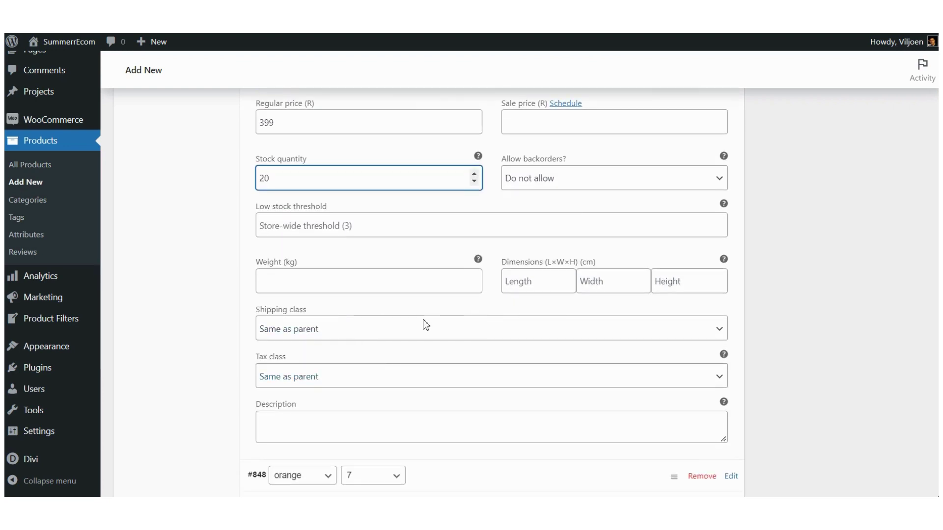
scroll(408, 366, down, 1)
scroll(411, 366, down, 2)
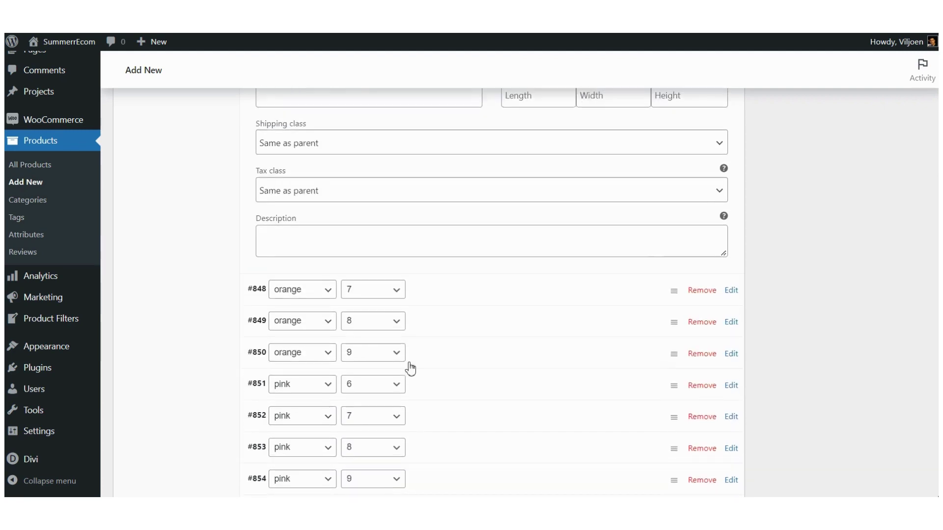
scroll(410, 369, down, 2)
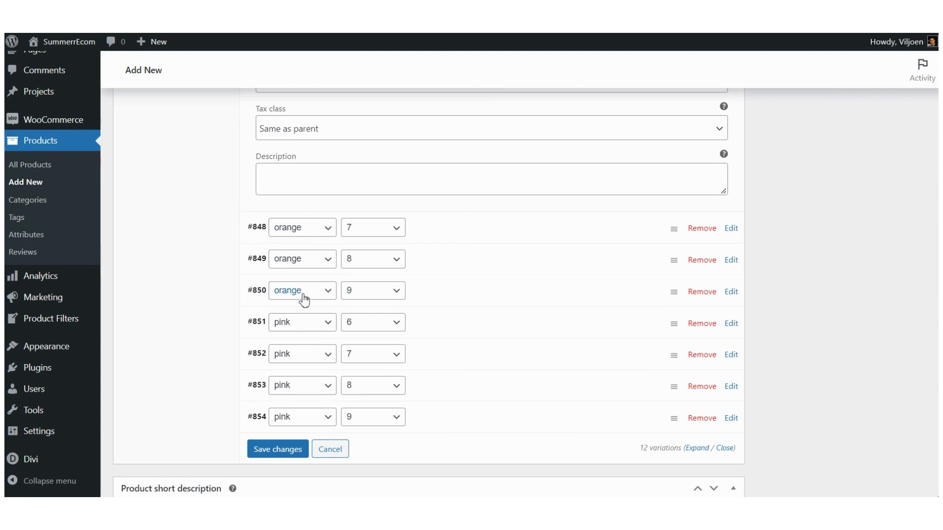
Step: Give variation #850 (orange / 9) the orange sneaker image from the Media Library
click(441, 297)
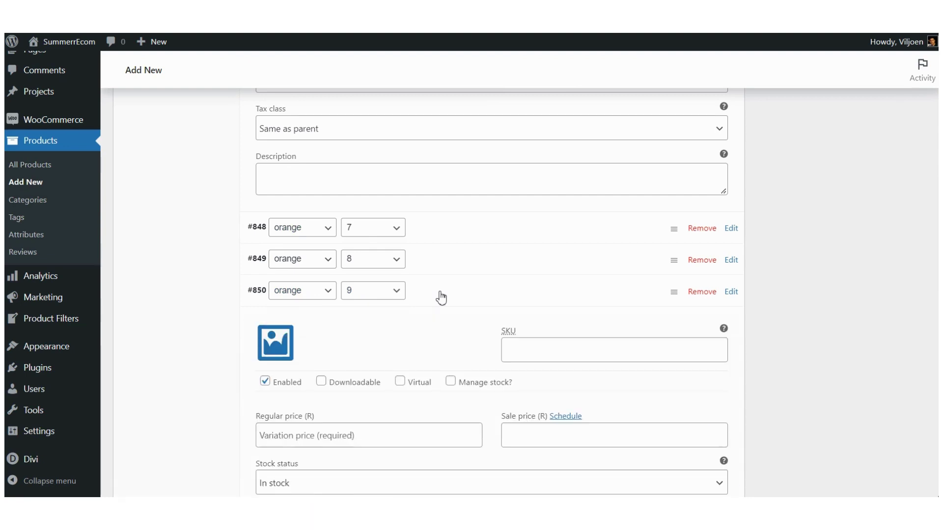
click(732, 294)
click(731, 293)
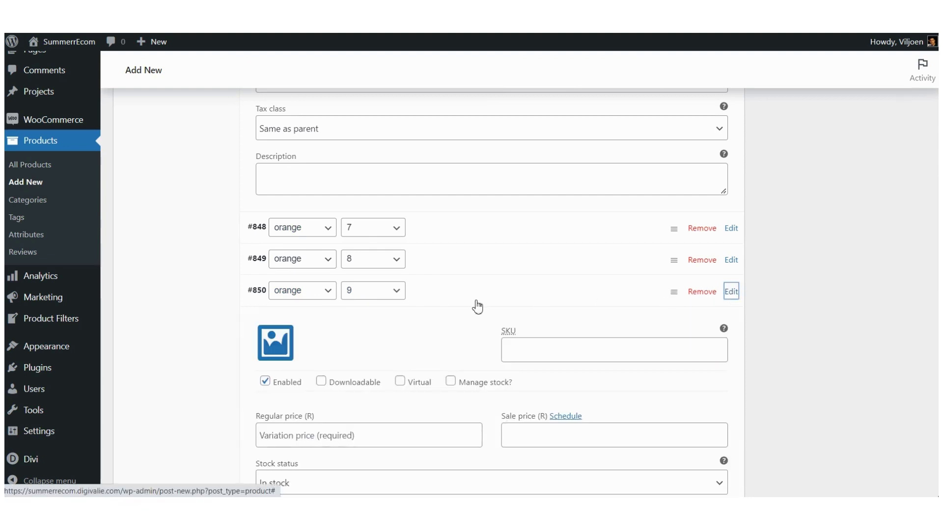
scroll(419, 309, down, 1)
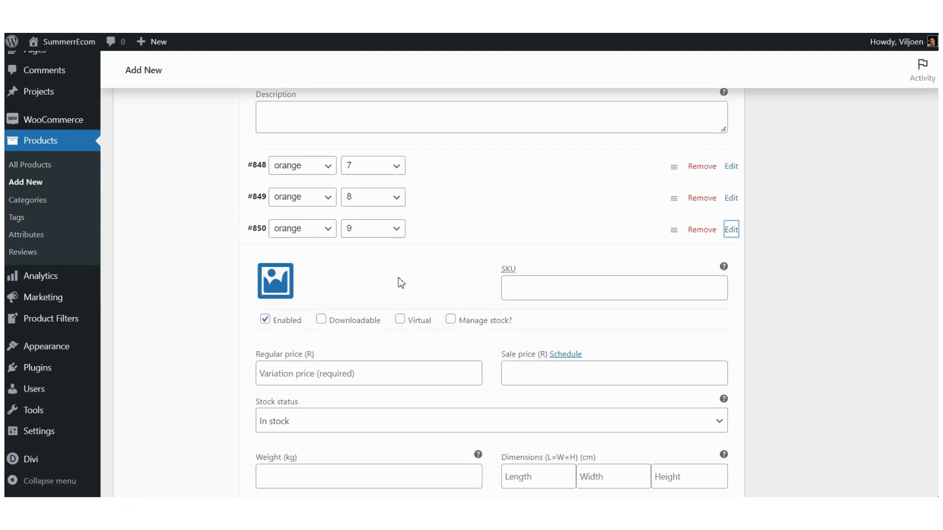
click(280, 284)
click(64, 195)
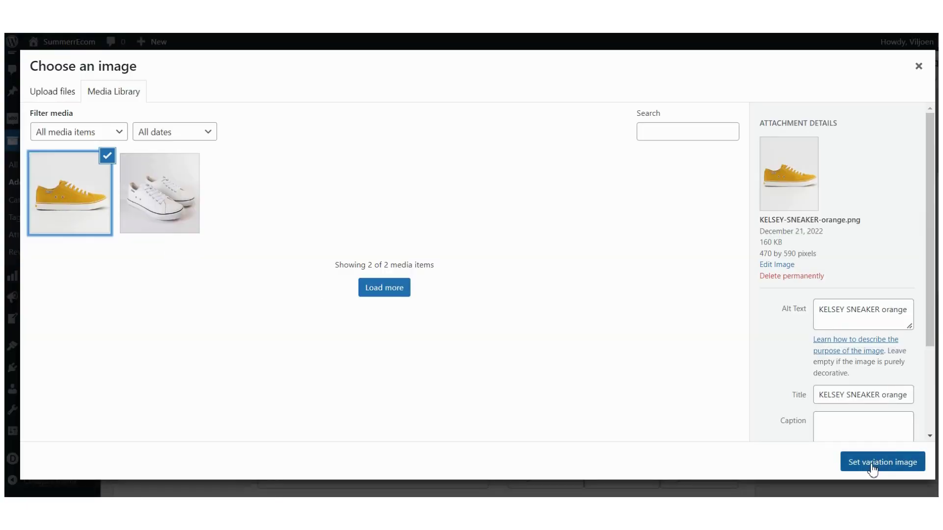
click(874, 464)
scroll(403, 334, down, 3)
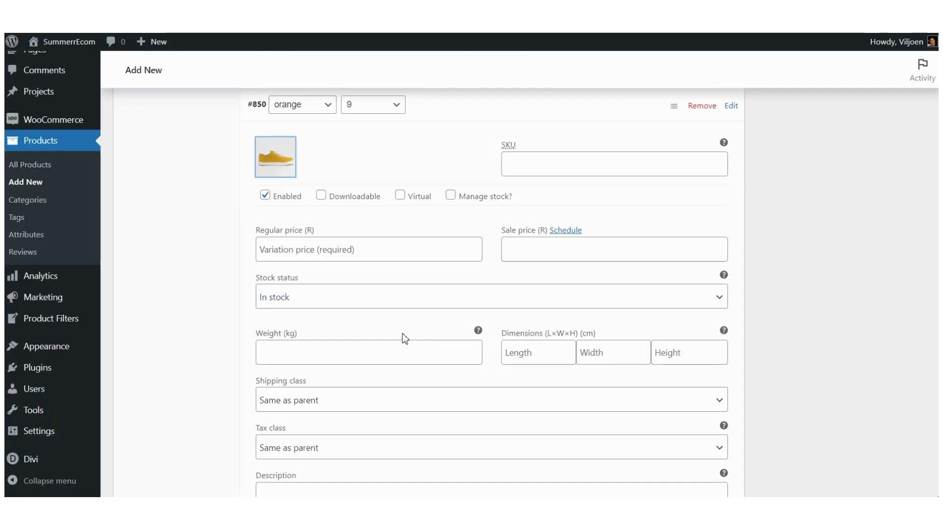
Step: Enter 450 as #850's regular price, taken from the template's Orange / 9 line
key(ctrl+Tab)
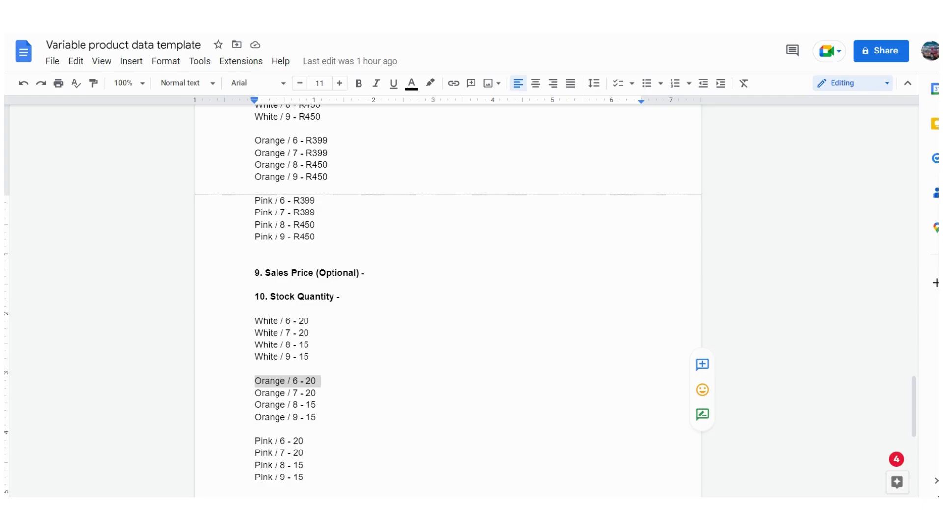
scroll(362, 284, up, 3)
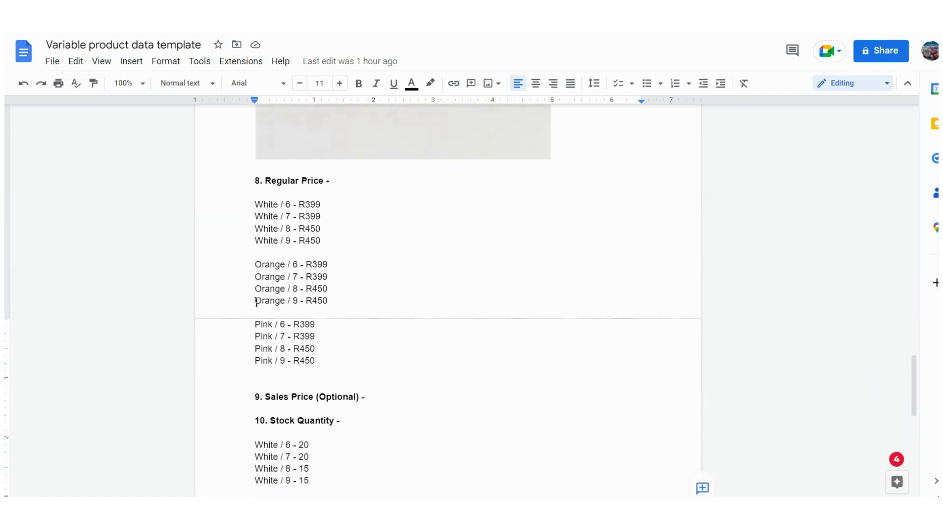
drag(256, 302, 338, 304)
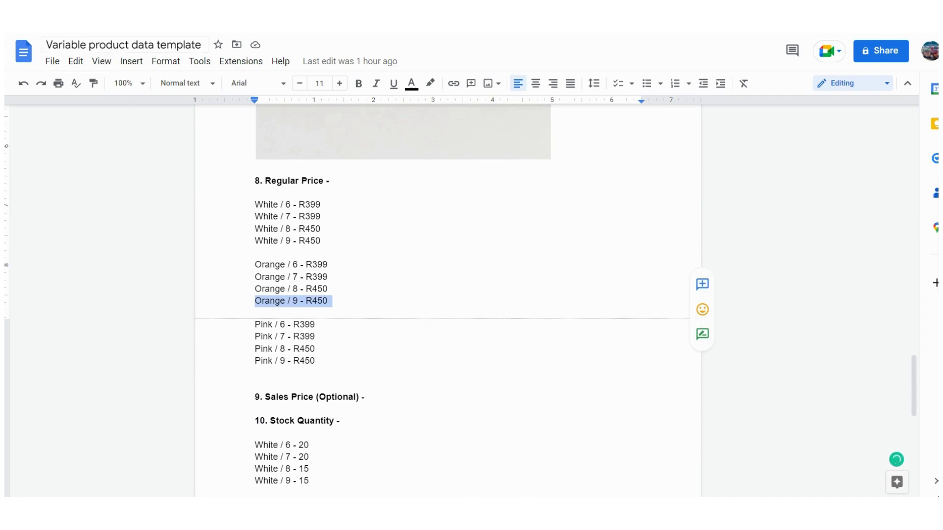
key(ctrl+Tab)
click(300, 251)
text(450)
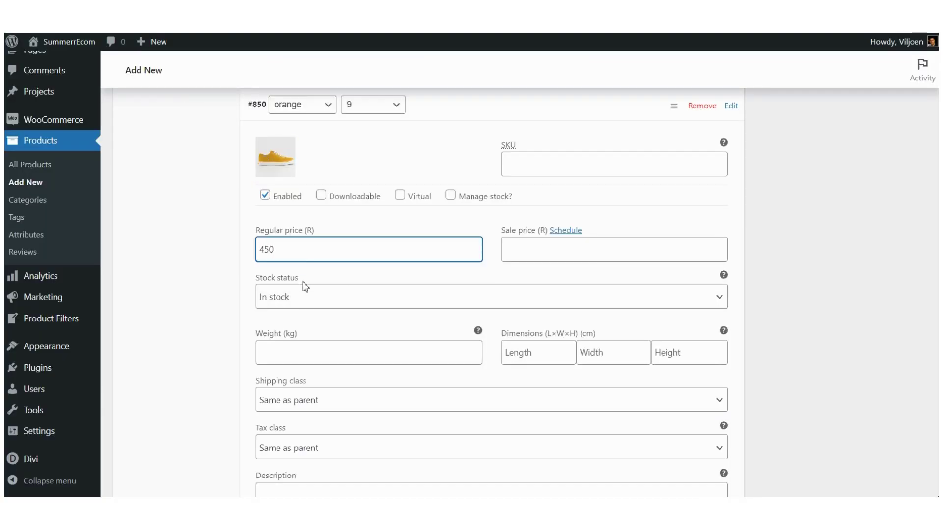
Step: Enable stock management for #850 and replace its stock quantity of 0 with 15
click(451, 197)
key(ctrl+Tab)
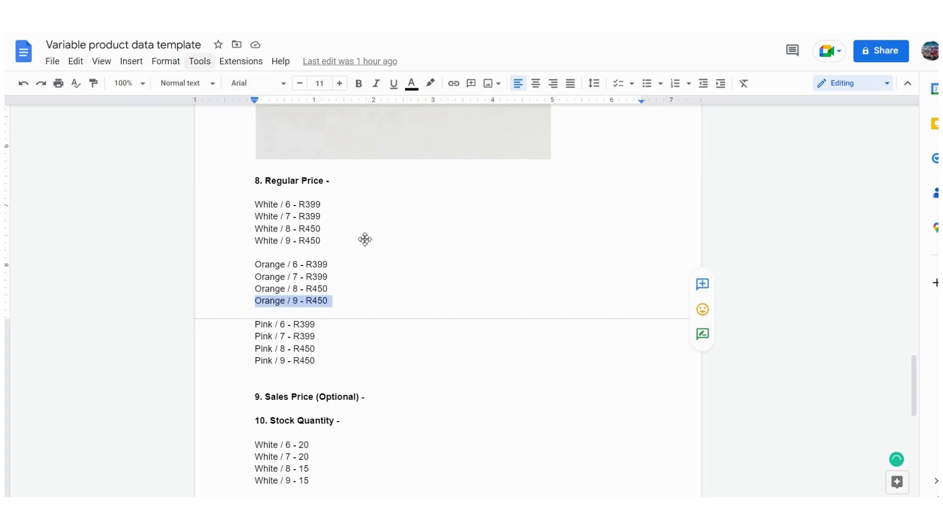
scroll(316, 338, down, 5)
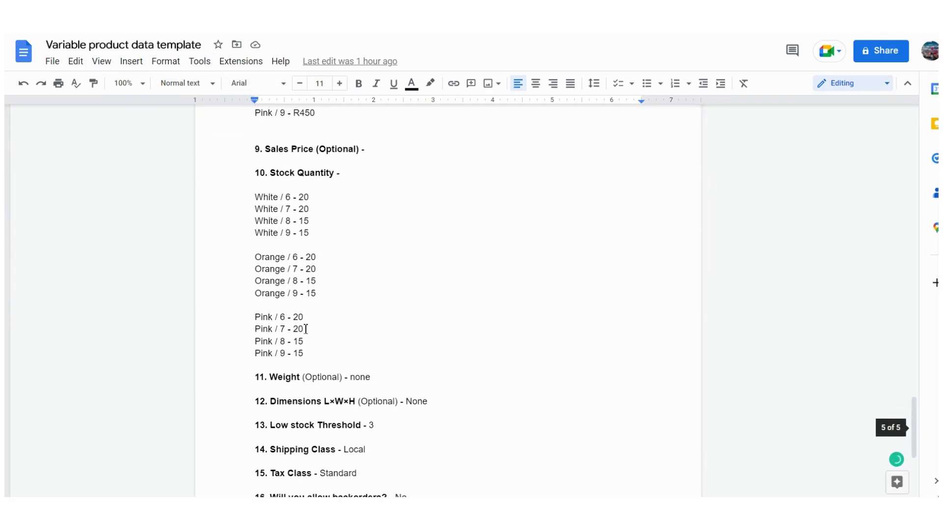
scroll(352, 290, up, 1)
scroll(352, 290, up, 1)
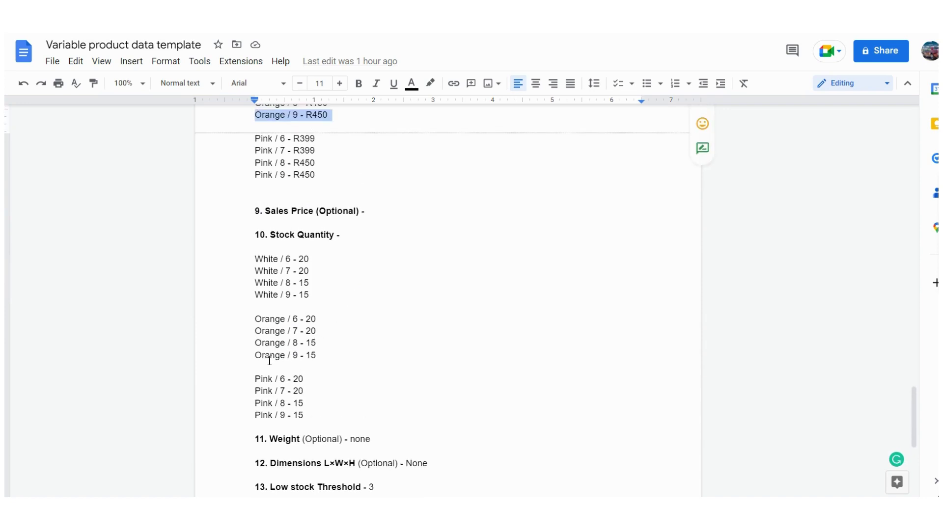
drag(255, 356, 320, 356)
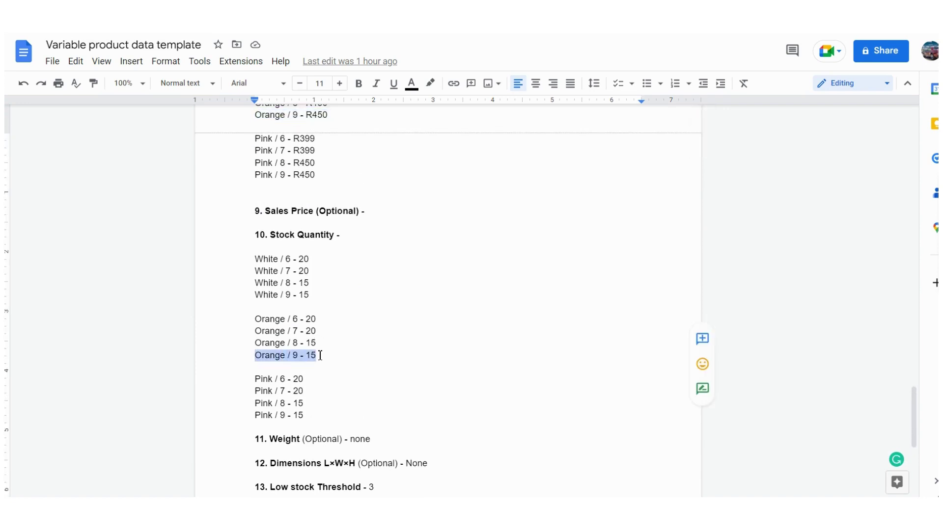
click(132, 15)
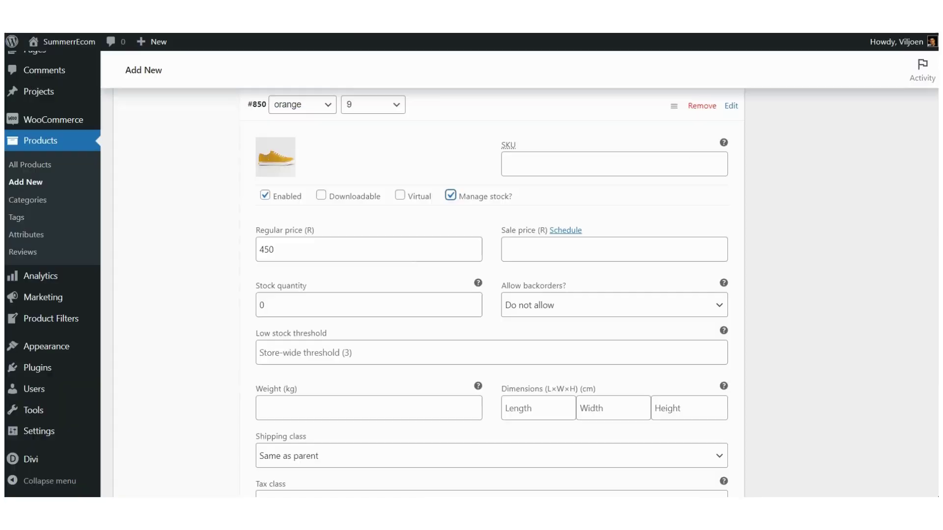
click(287, 302)
double_click(286, 303)
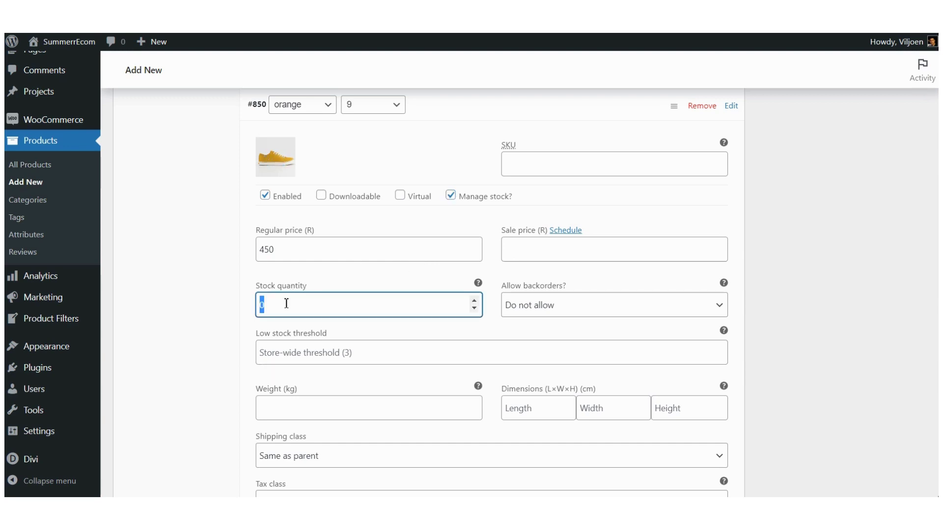
text(15)
scroll(300, 333, down, 4)
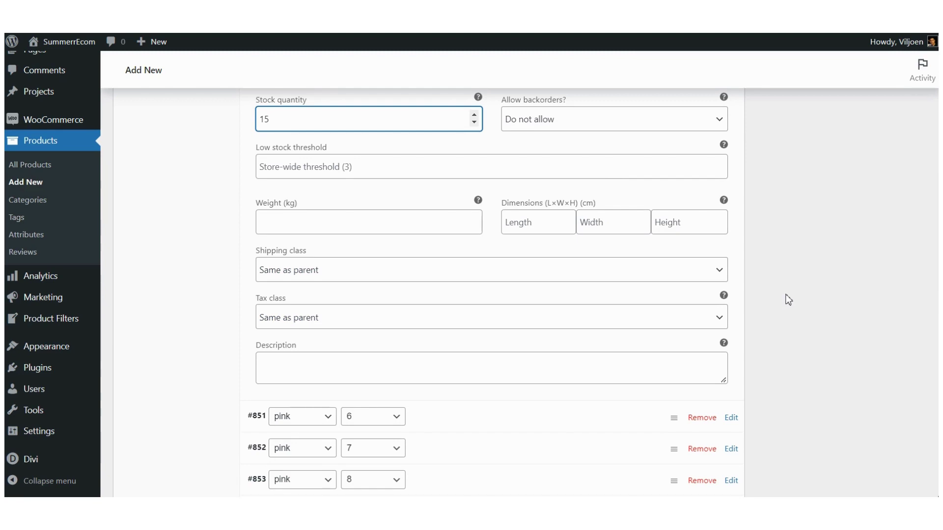
scroll(788, 299, up, 3)
scroll(787, 317, up, 4)
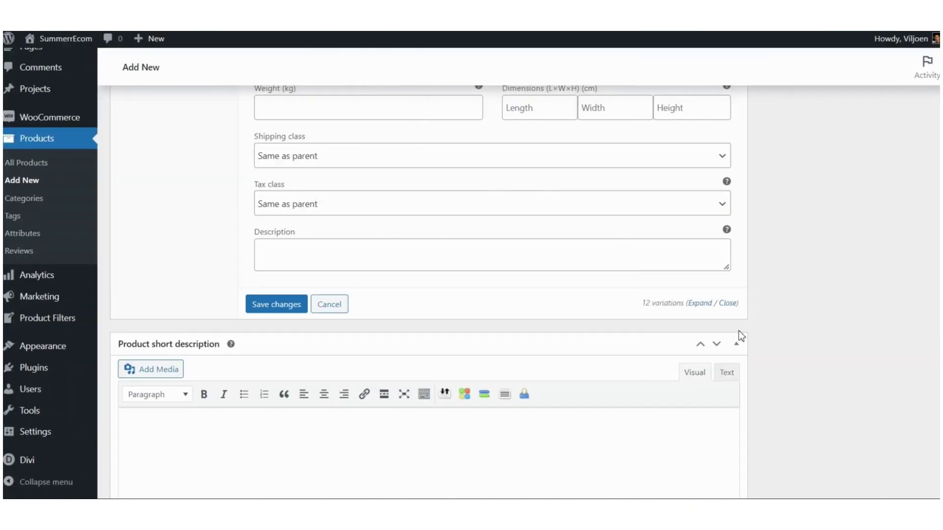
Step: Review the prices and stock of all 12 variations, then save the variation changes
scroll(517, 227, up, 2)
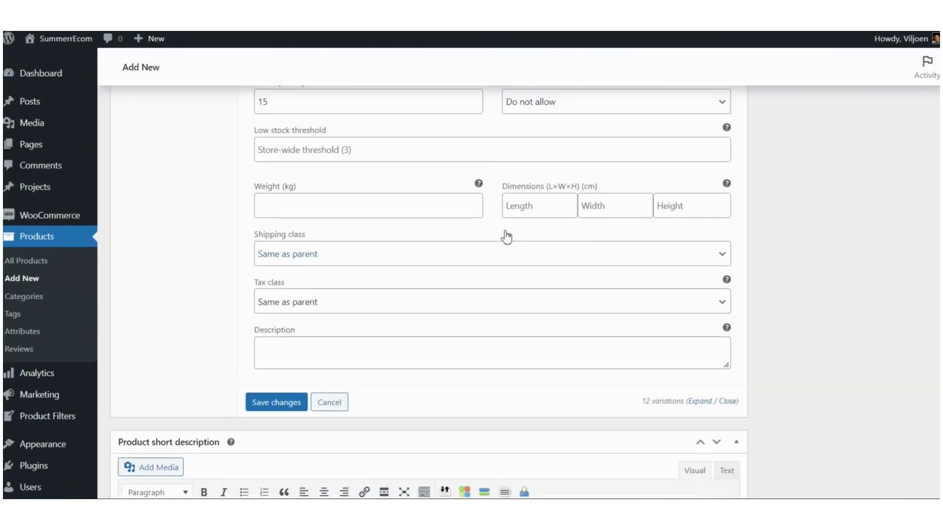
scroll(461, 241, up, 6)
scroll(437, 241, up, 5)
scroll(459, 241, down, 7)
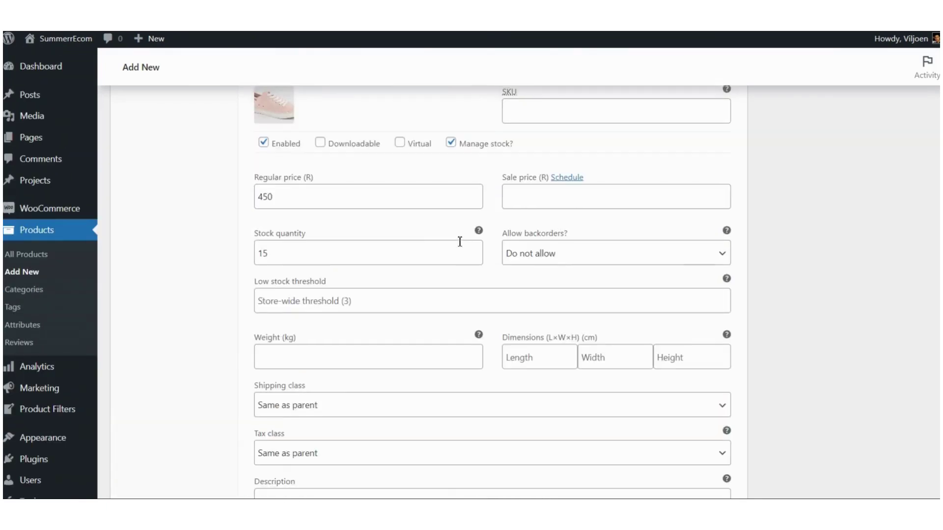
scroll(460, 240, up, 12)
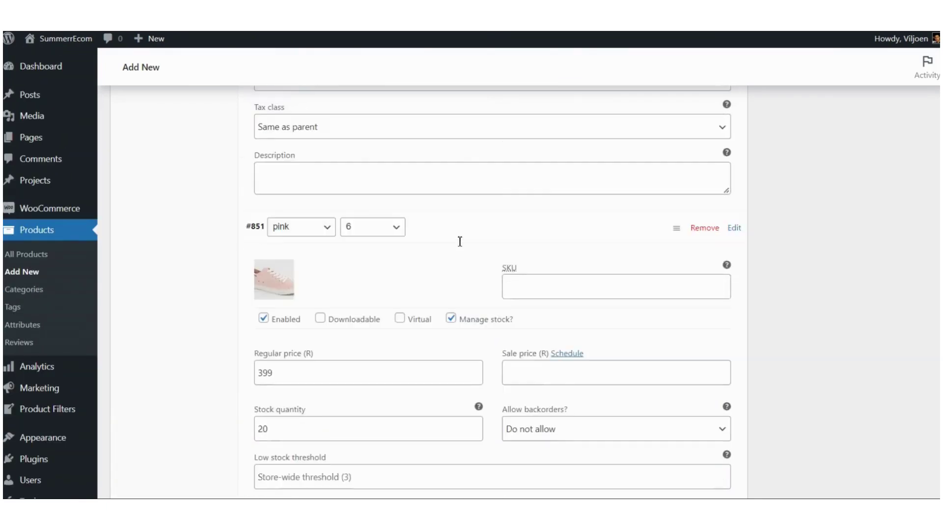
scroll(459, 241, up, 7)
scroll(460, 241, down, 8)
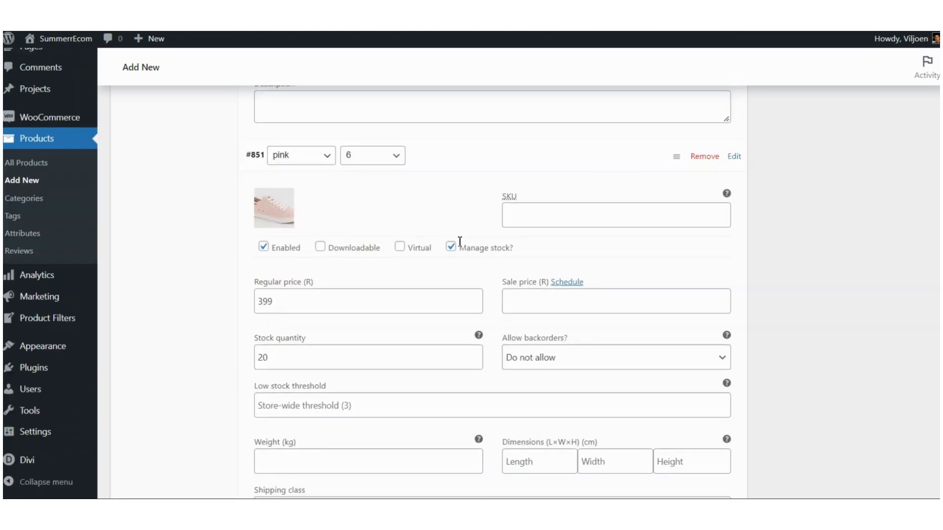
scroll(459, 241, up, 10)
scroll(460, 241, down, 6)
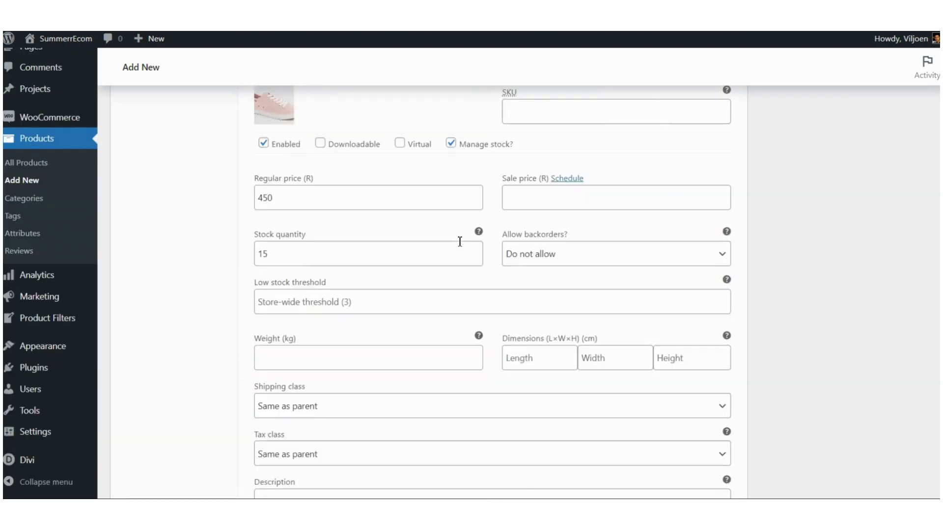
scroll(459, 241, down, 8)
scroll(459, 240, up, 3)
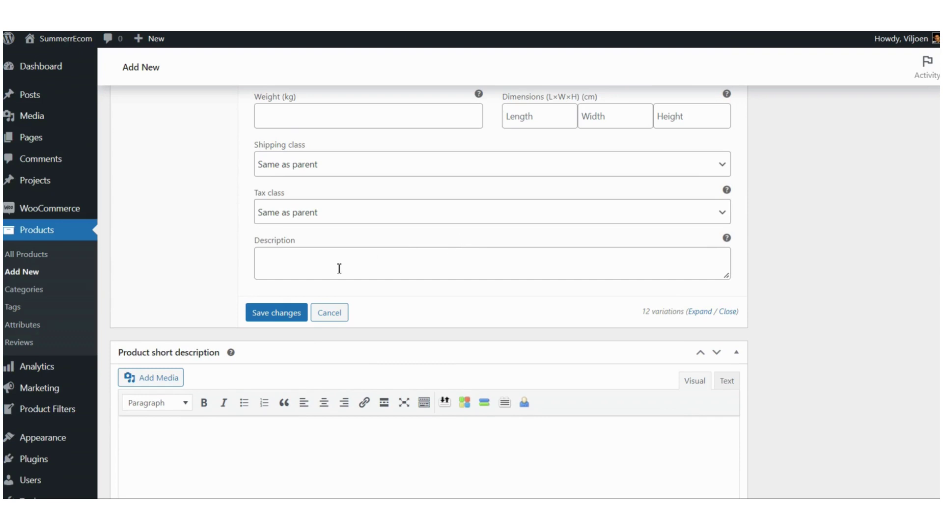
click(278, 315)
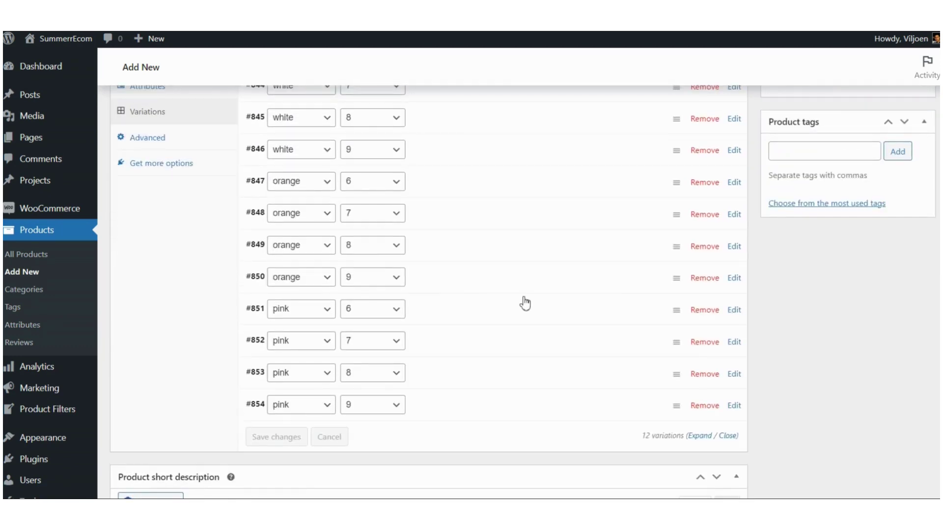
scroll(522, 301, up, 5)
scroll(567, 300, up, 4)
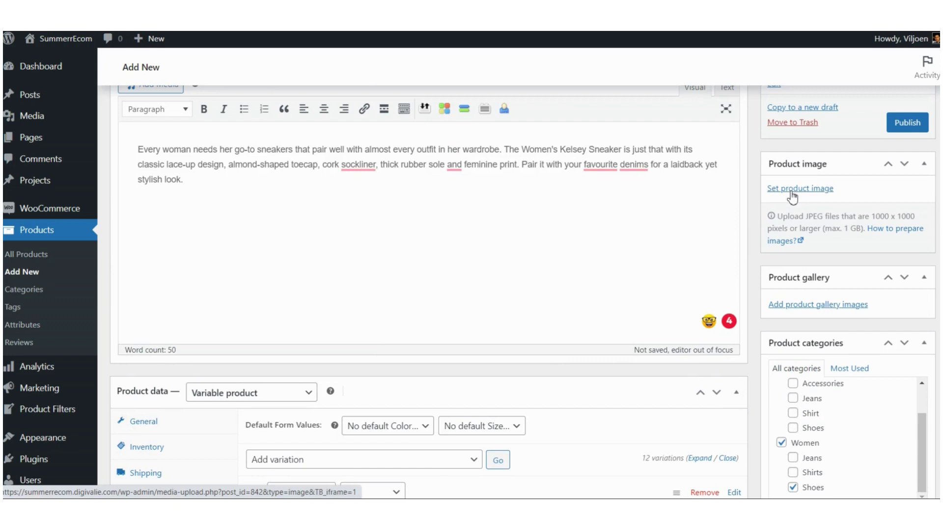
Step: Set the white sneaker photo from the Media Library as KELSEY SNEAKER's product image
click(792, 190)
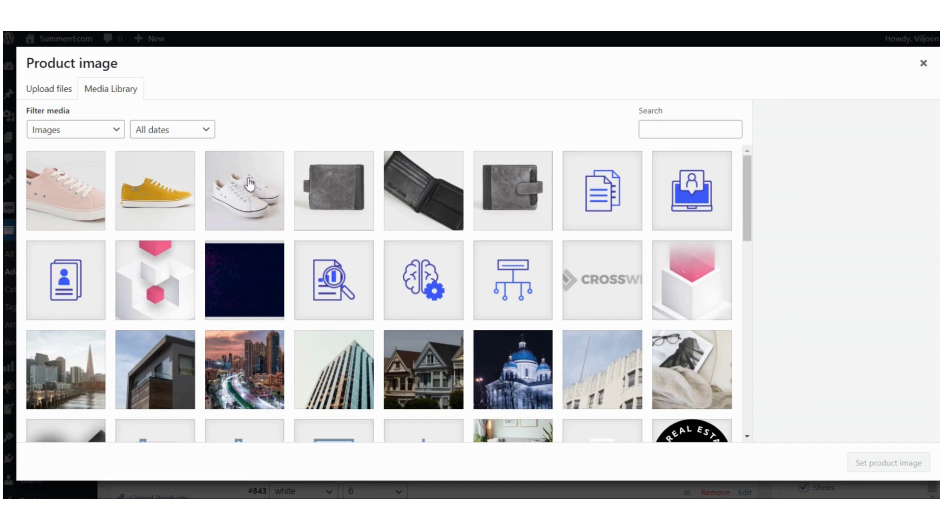
click(250, 185)
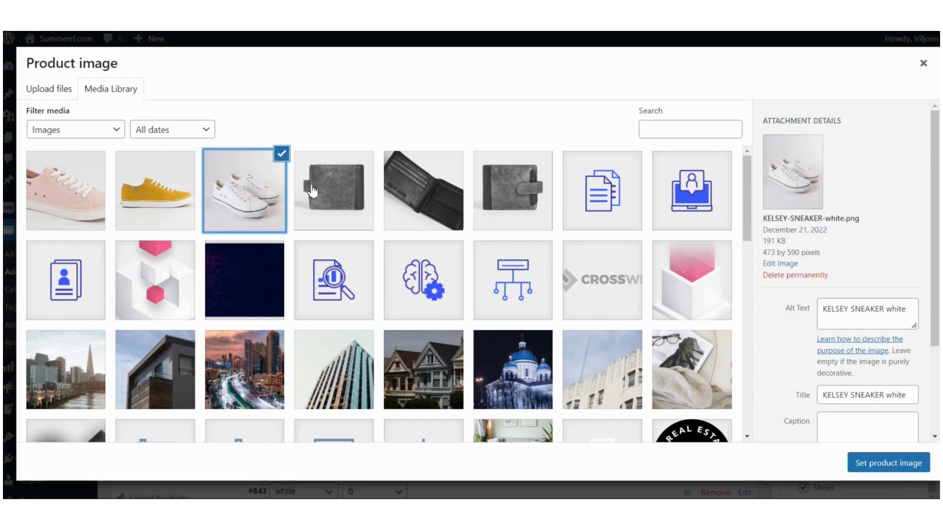
click(885, 464)
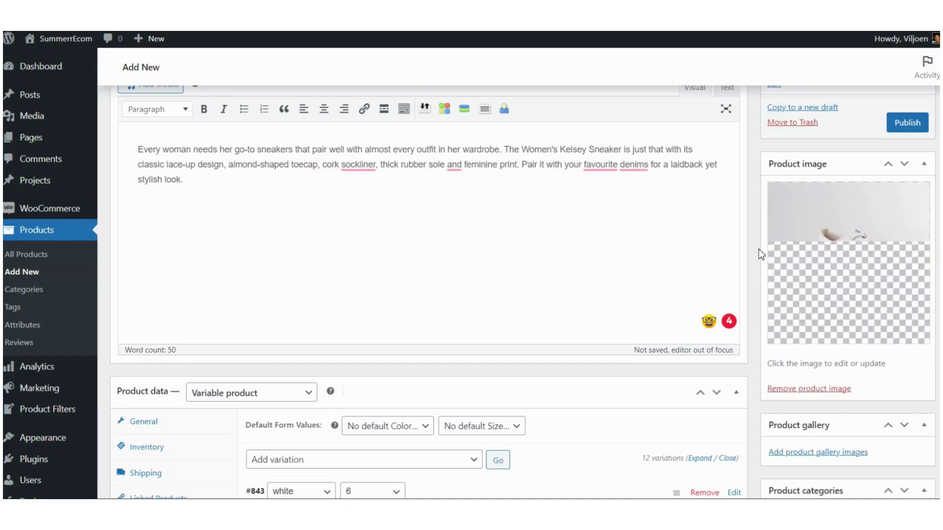
scroll(759, 247, up, 4)
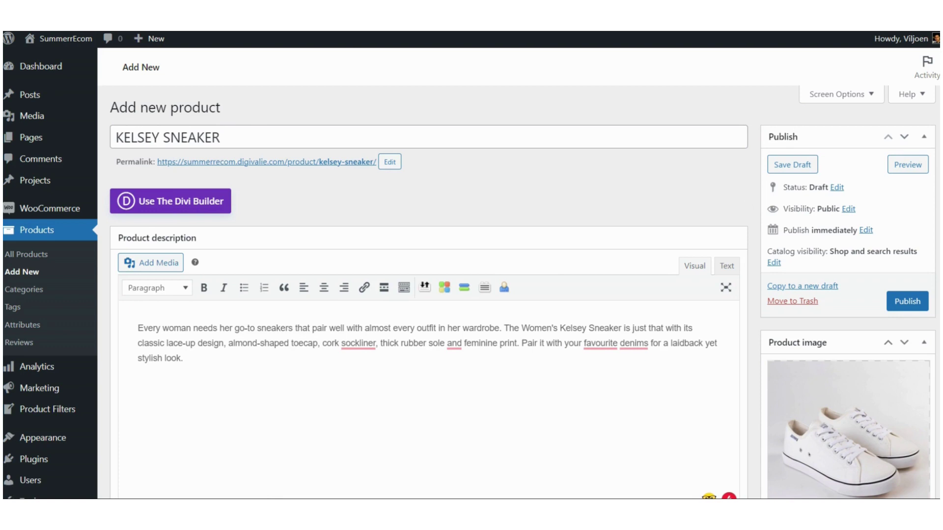
Step: Publish KELSEY SNEAKER and open its live product page
click(339, 19)
click(221, 20)
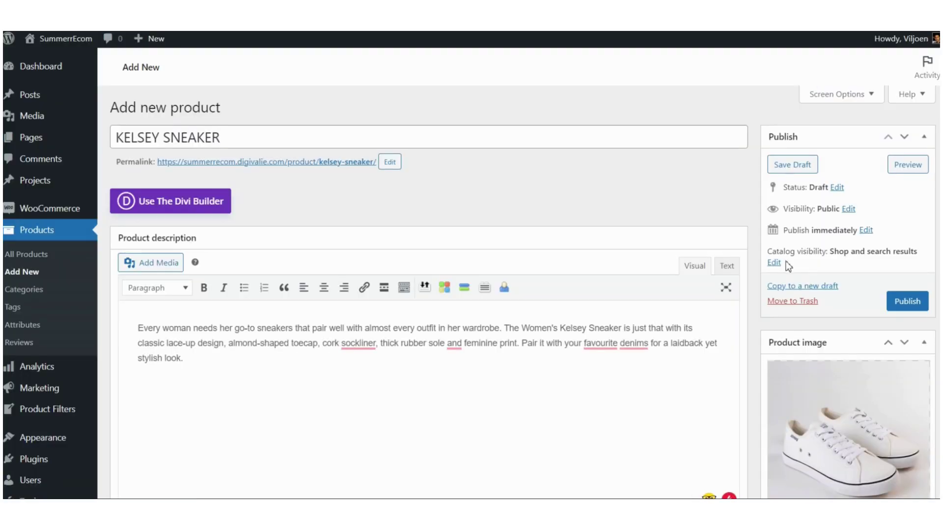
click(909, 304)
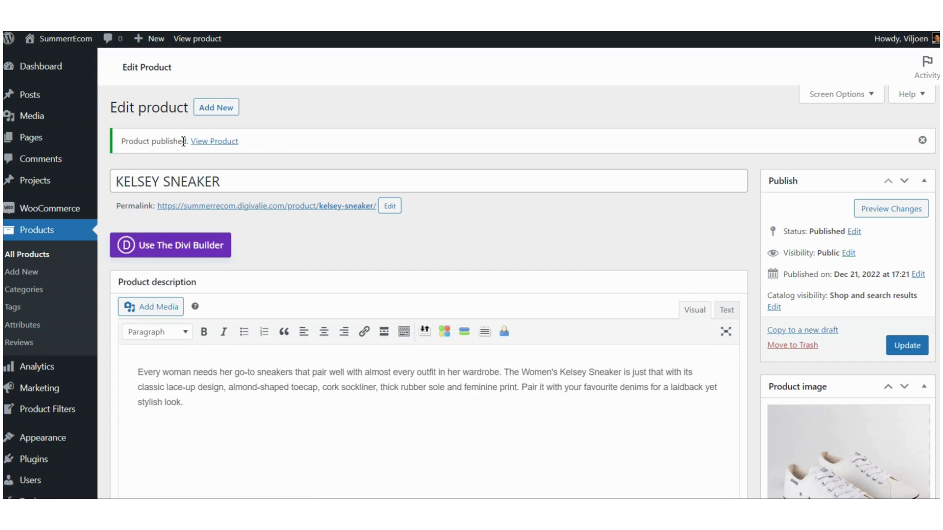
click(220, 147)
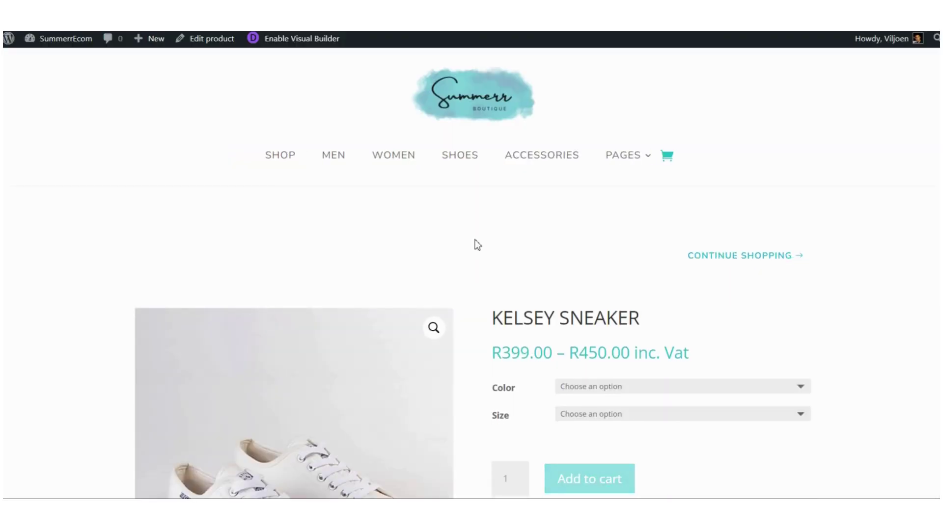
Step: Inspect the live page's options and R399.00 – R450.00 price range, then return to editing
scroll(478, 244, down, 4)
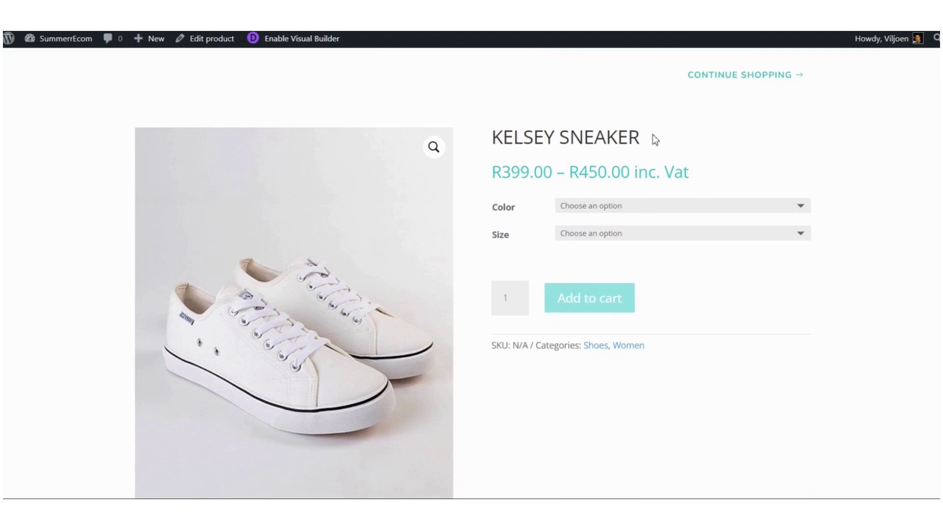
drag(496, 173, 698, 177)
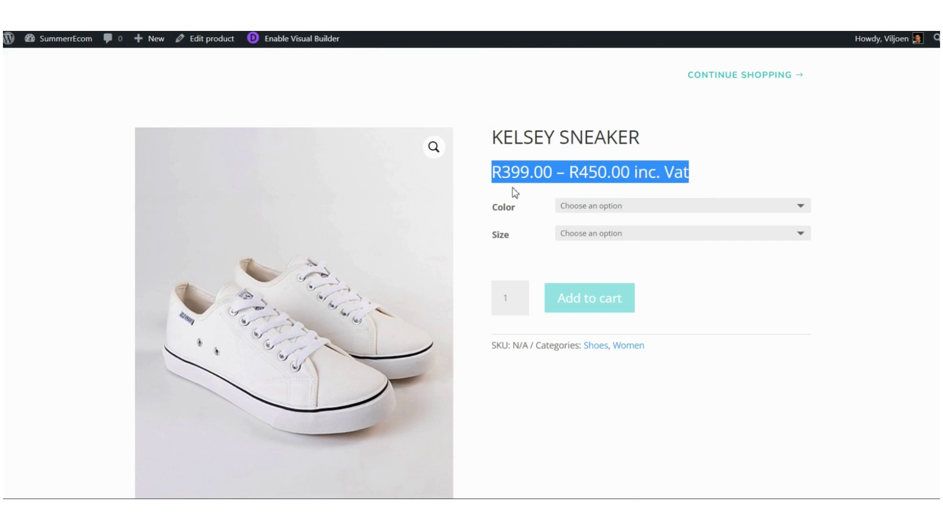
scroll(508, 188, down, 1)
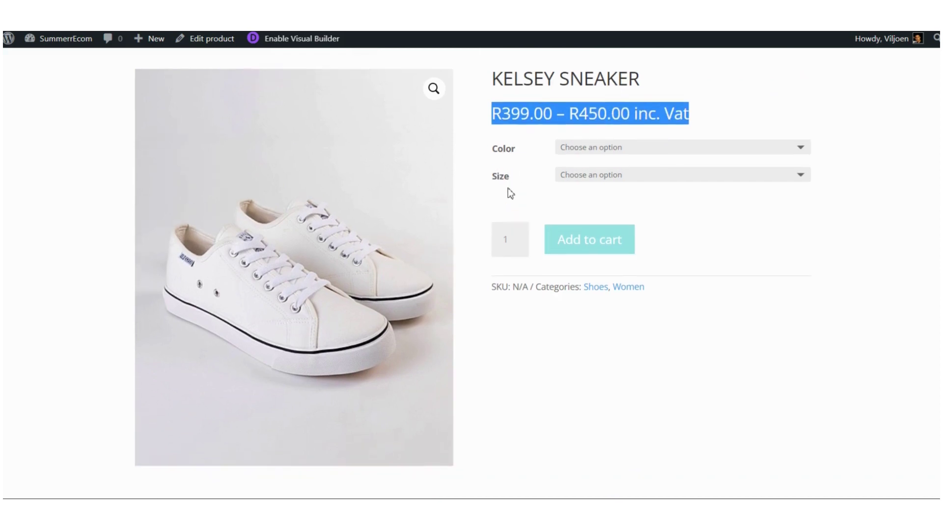
scroll(508, 188, up, 1)
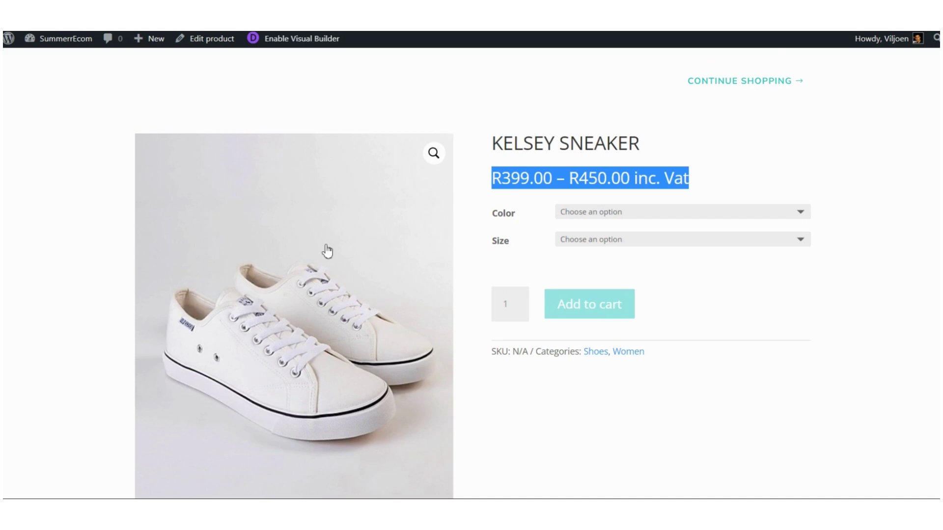
scroll(326, 427, down, 4)
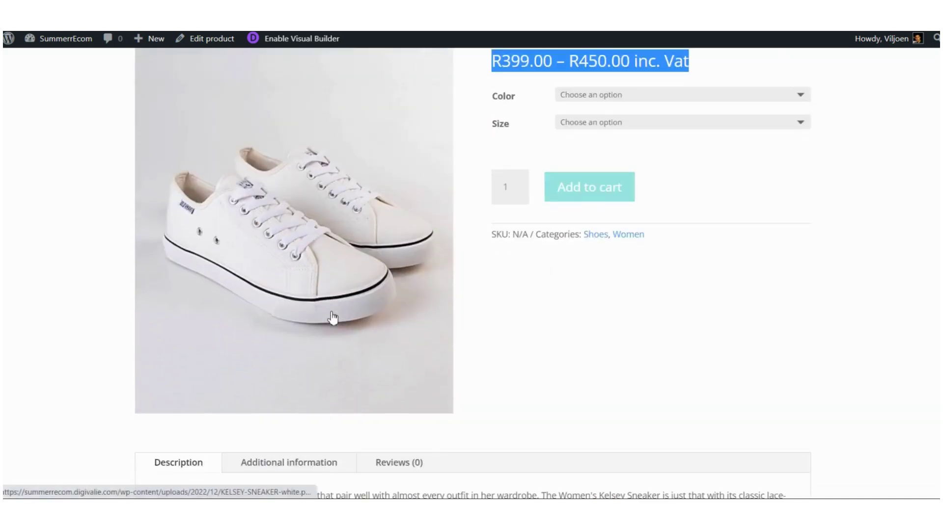
scroll(467, 308, up, 2)
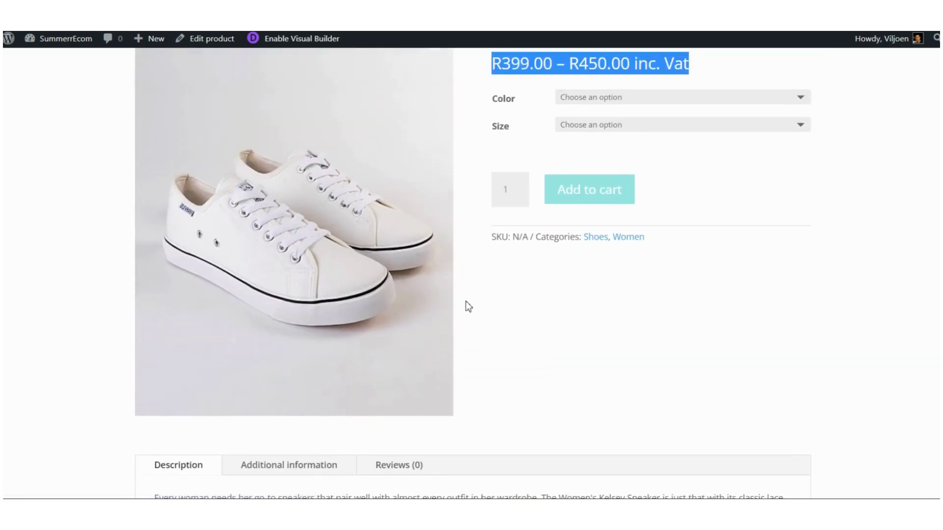
scroll(467, 314, down, 2)
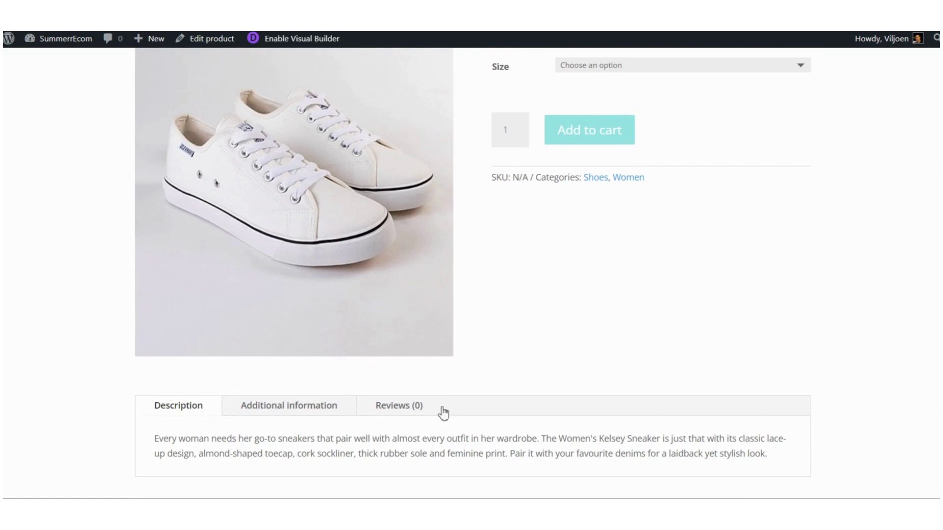
scroll(495, 367, up, 6)
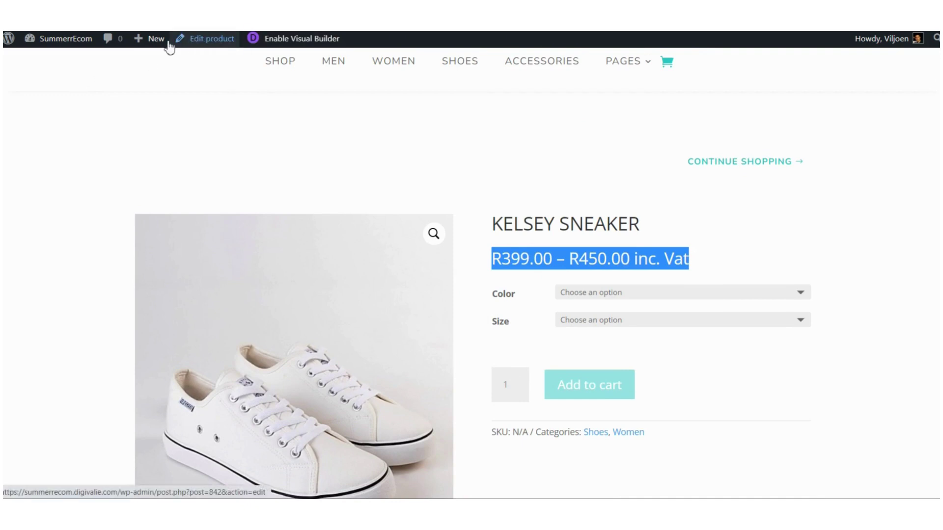
click(207, 44)
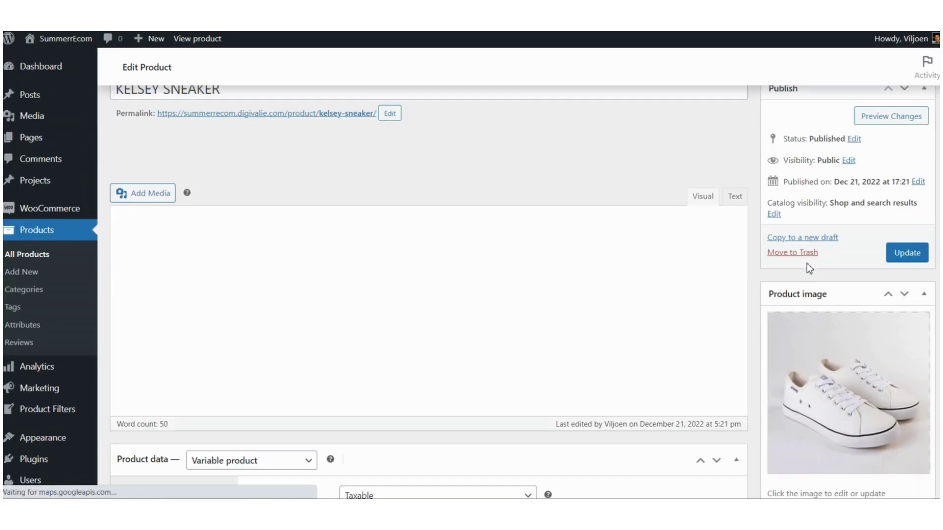
Step: Add the yellow and pink sneaker images to the product gallery and update the product
scroll(807, 268, down, 6)
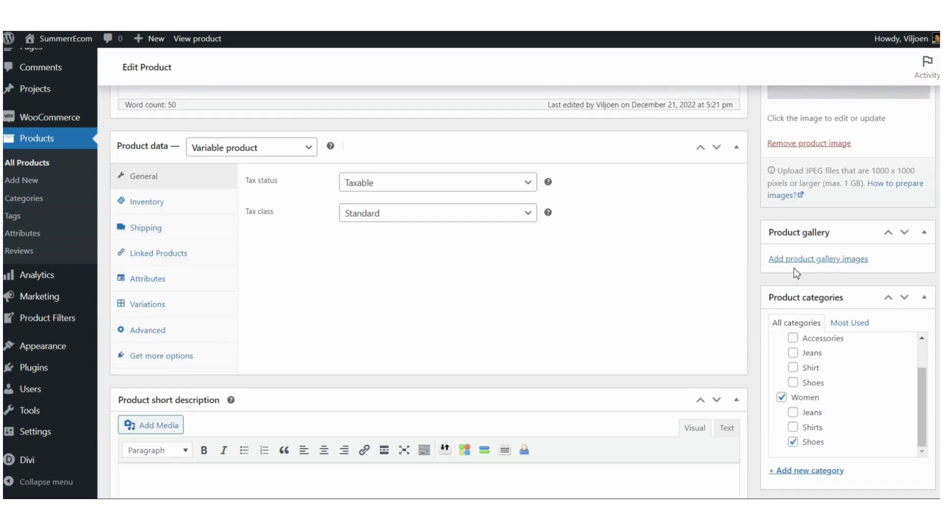
click(837, 262)
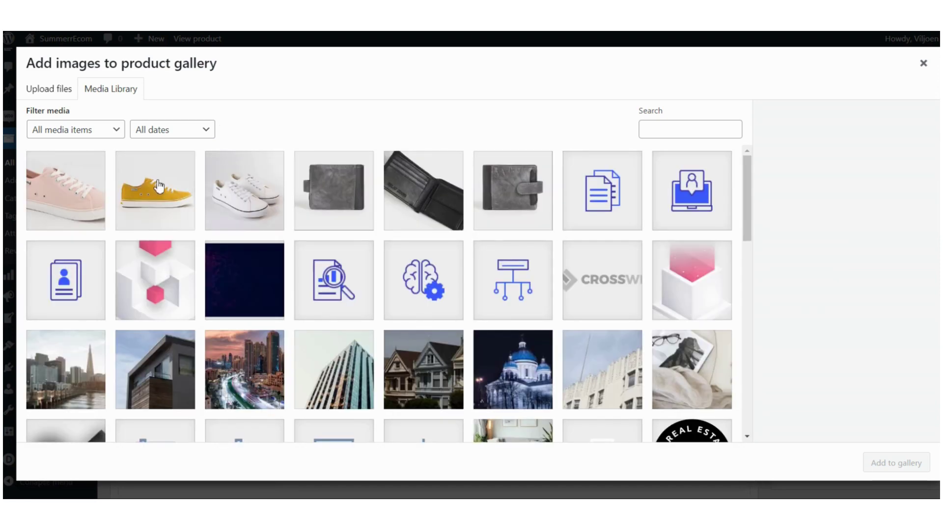
click(160, 188)
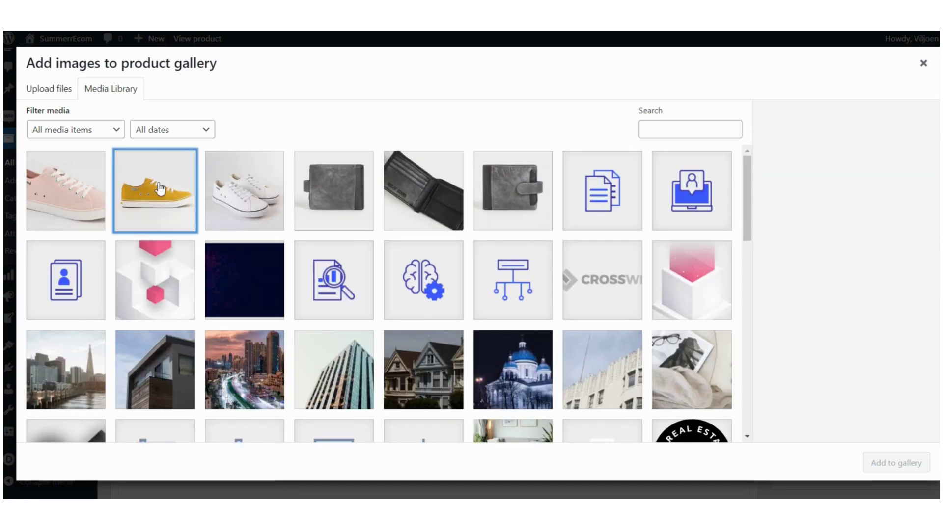
click(70, 187)
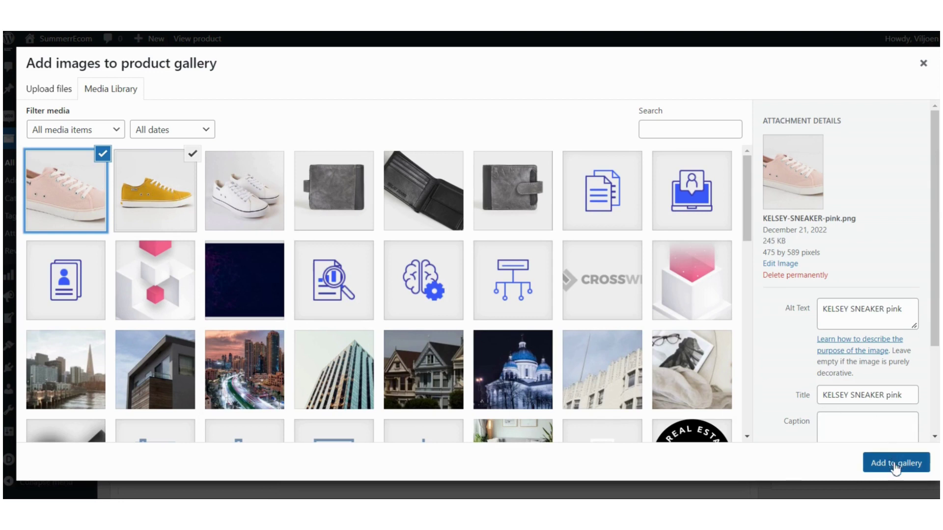
click(896, 469)
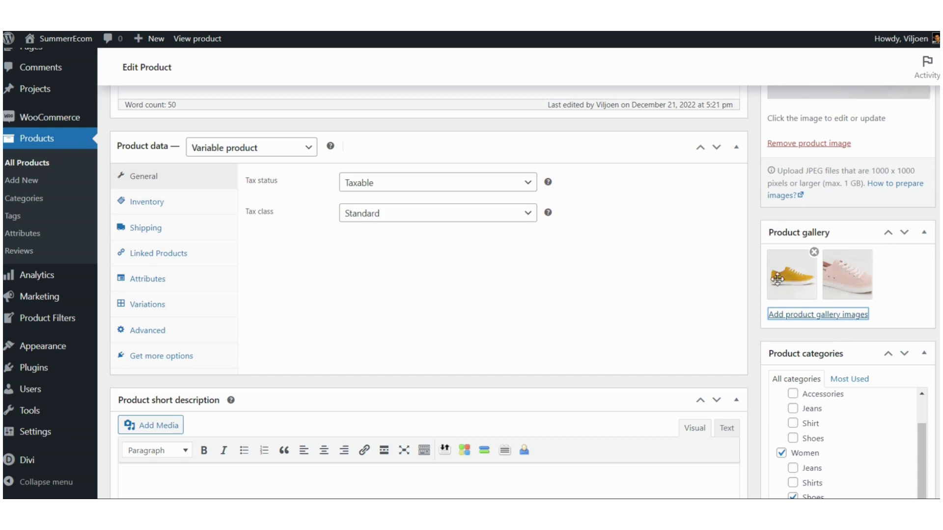
scroll(737, 284, up, 9)
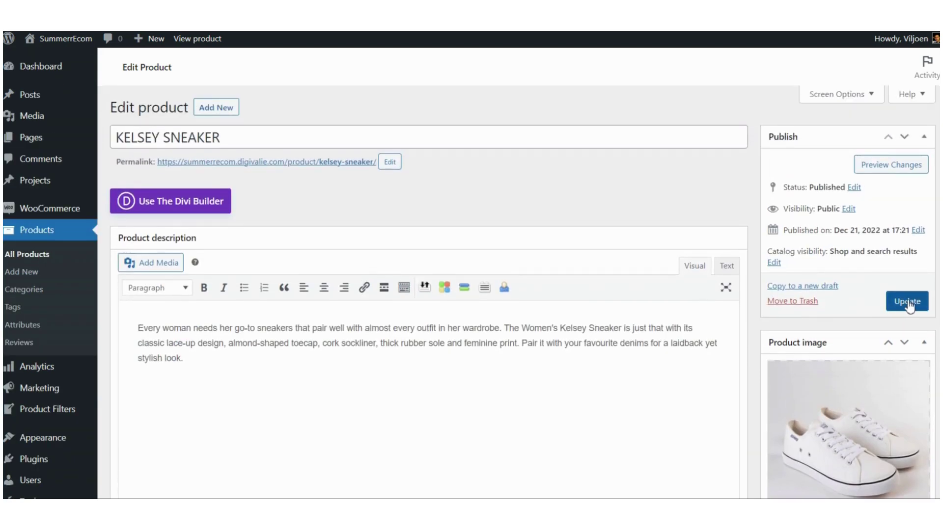
click(907, 302)
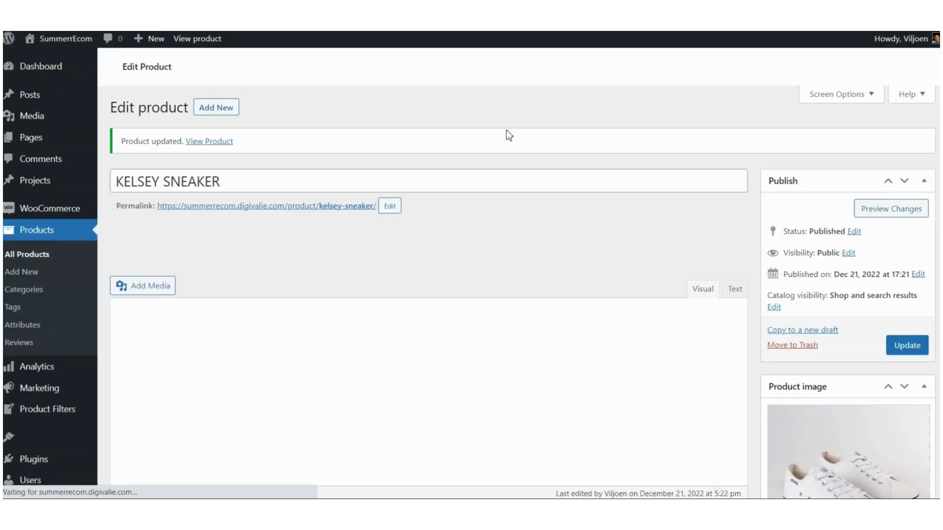
Step: Open the updated product's store page in a new tab
right_click(207, 143)
click(252, 151)
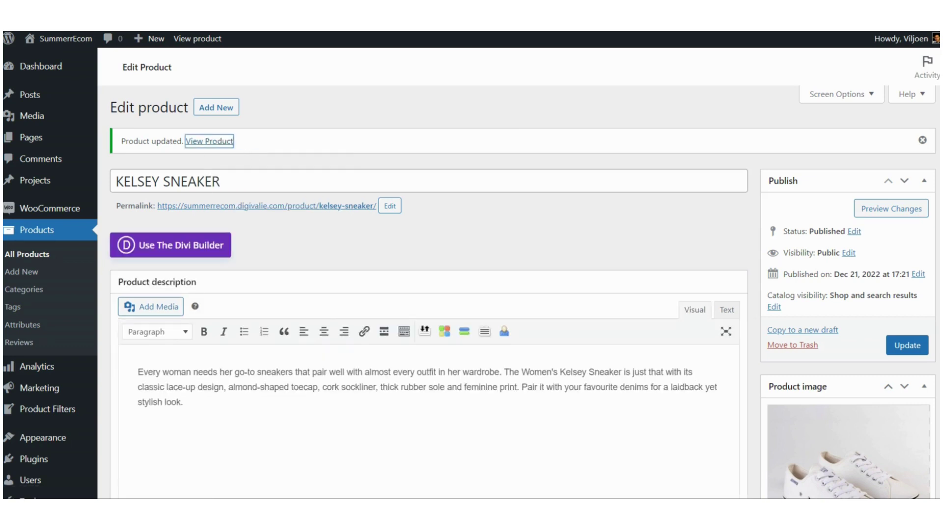
click(294, 10)
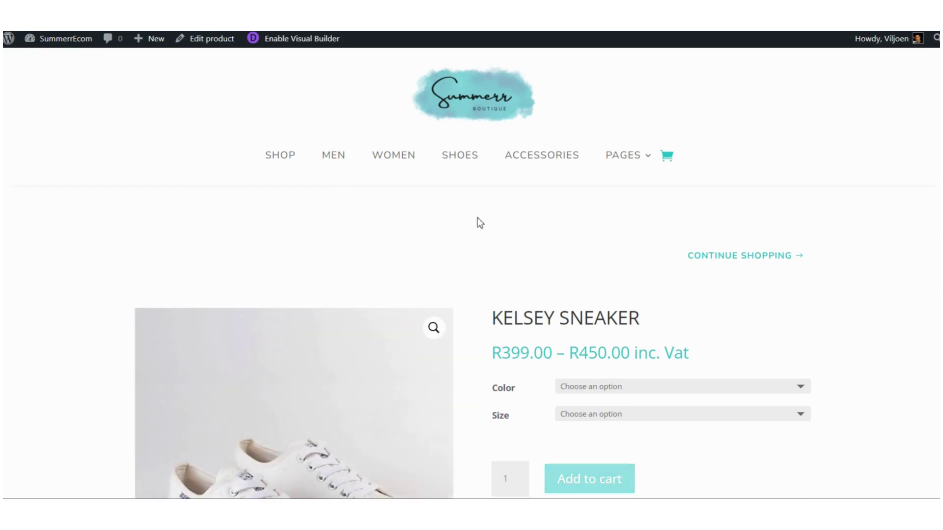
Step: Select the orange colour in size 8 and note its R450.00 price
scroll(477, 218, down, 5)
scroll(477, 217, down, 5)
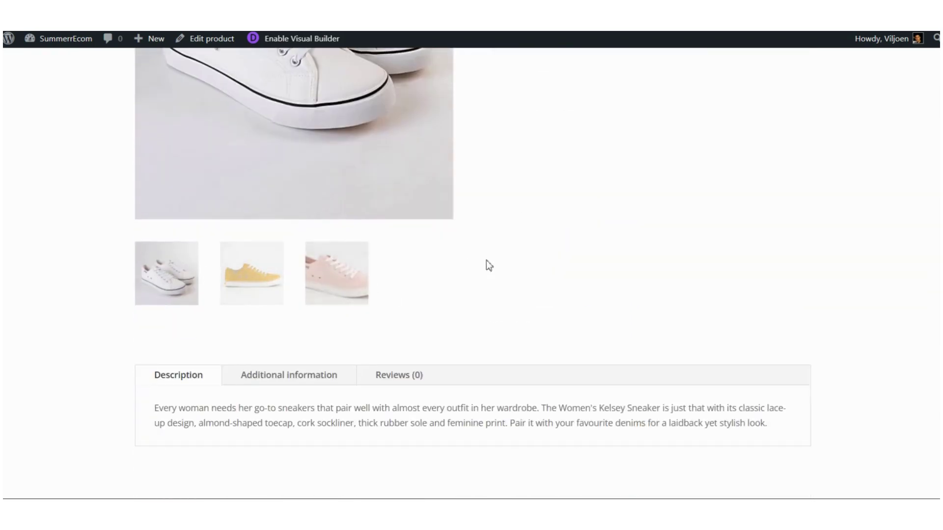
scroll(486, 261, up, 6)
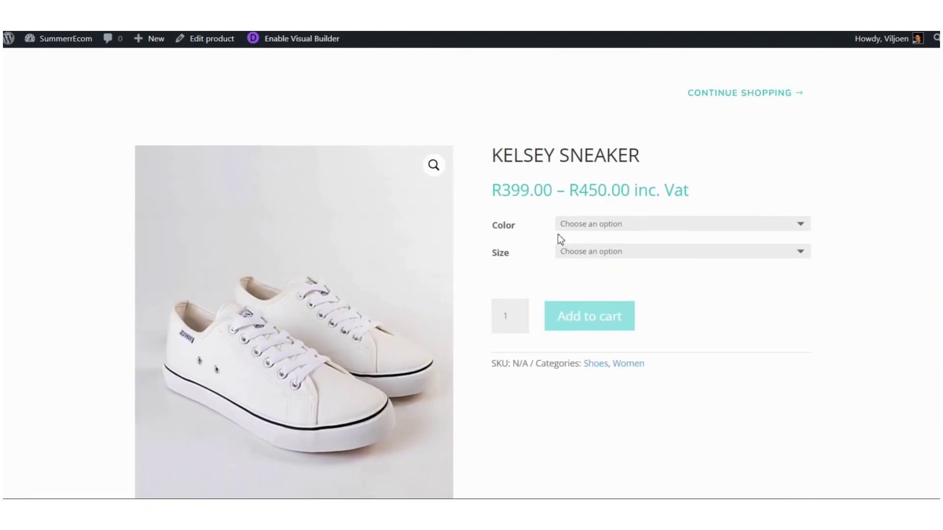
click(601, 226)
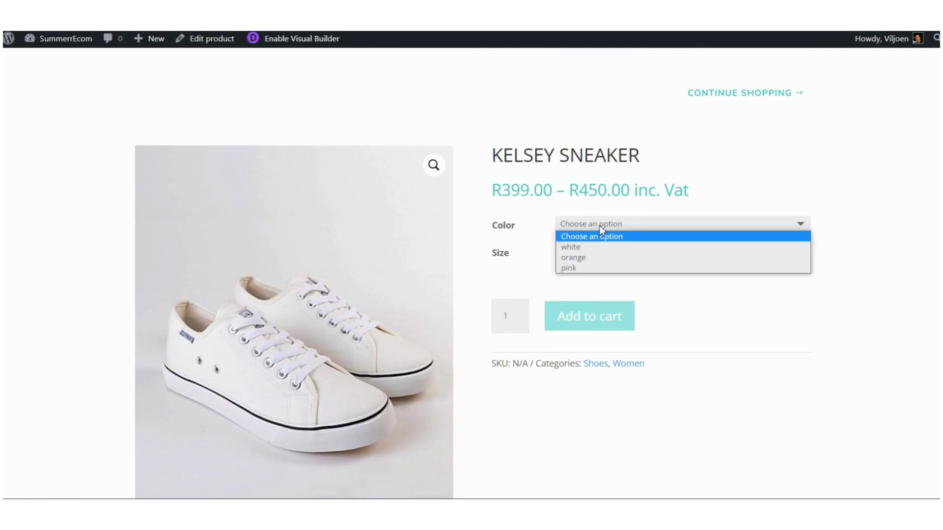
click(577, 259)
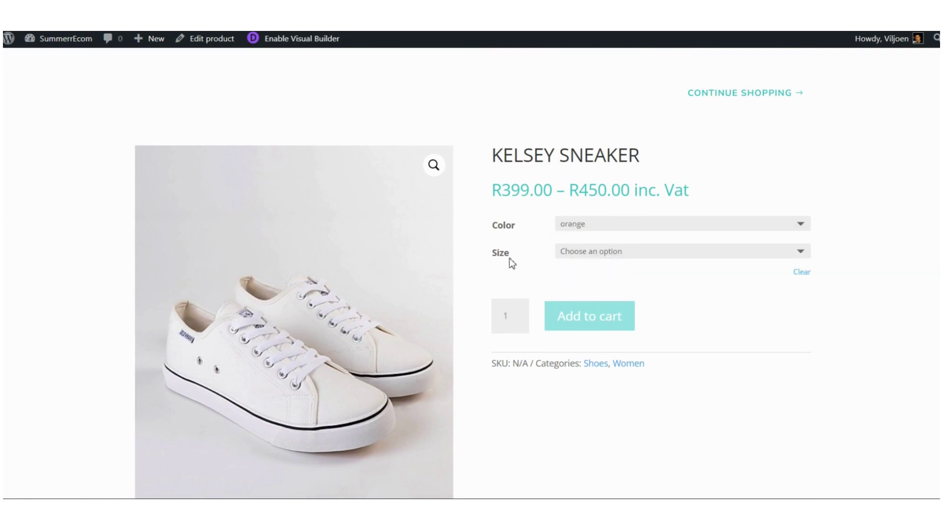
click(620, 253)
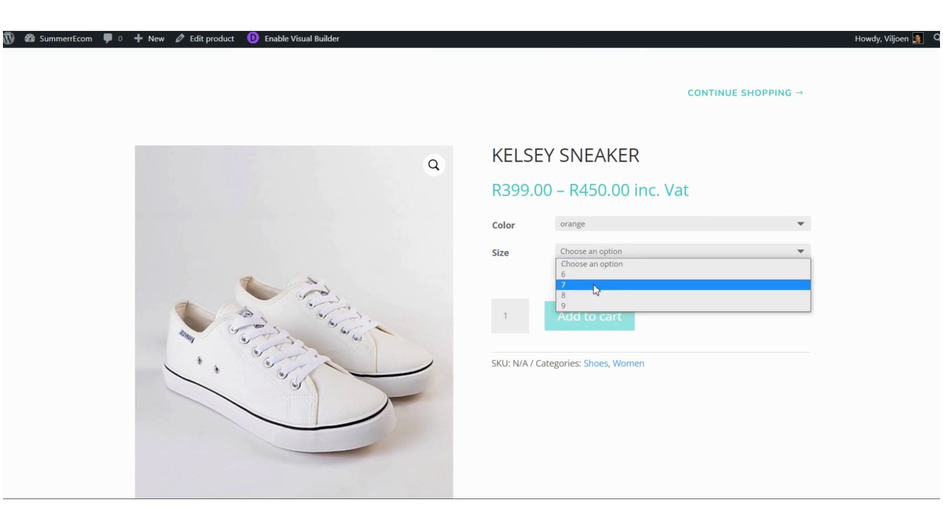
click(570, 295)
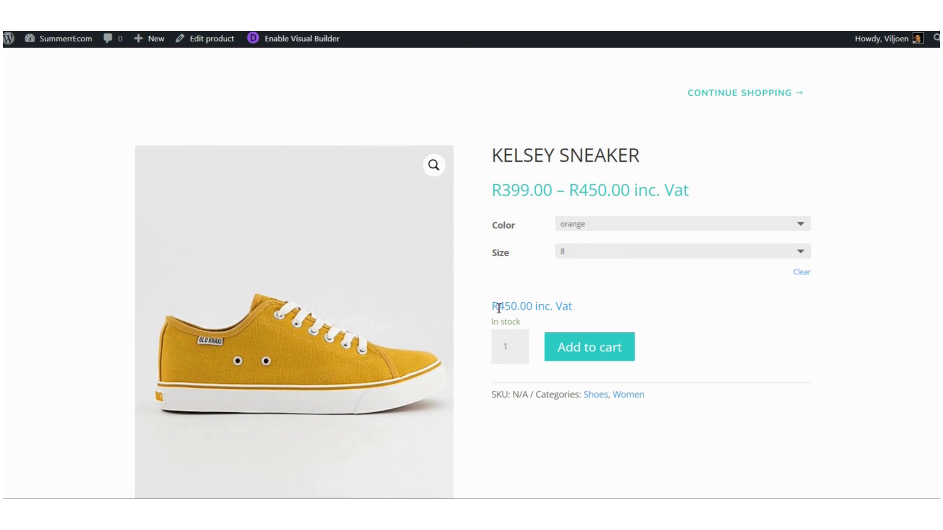
drag(493, 308, 576, 311)
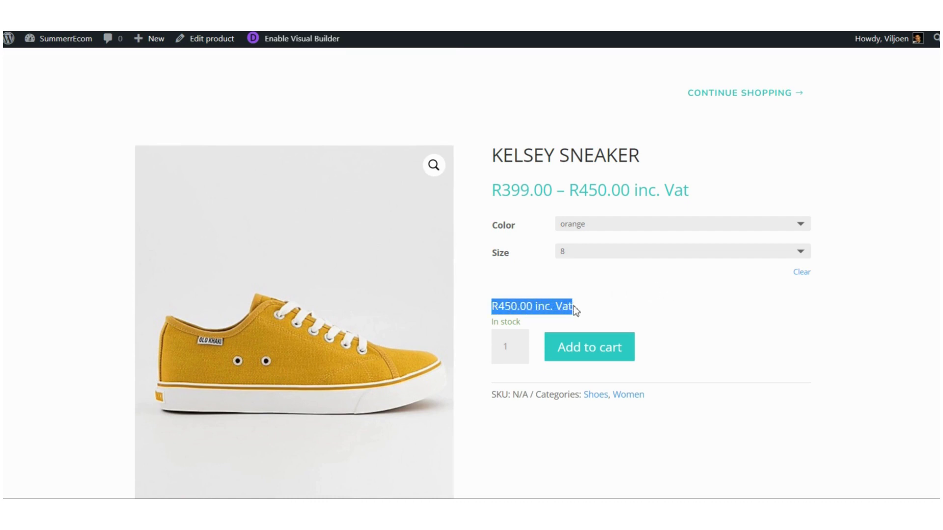
Step: Switch to size 6 to see its R399.00 price, then change the colour to pink
click(607, 255)
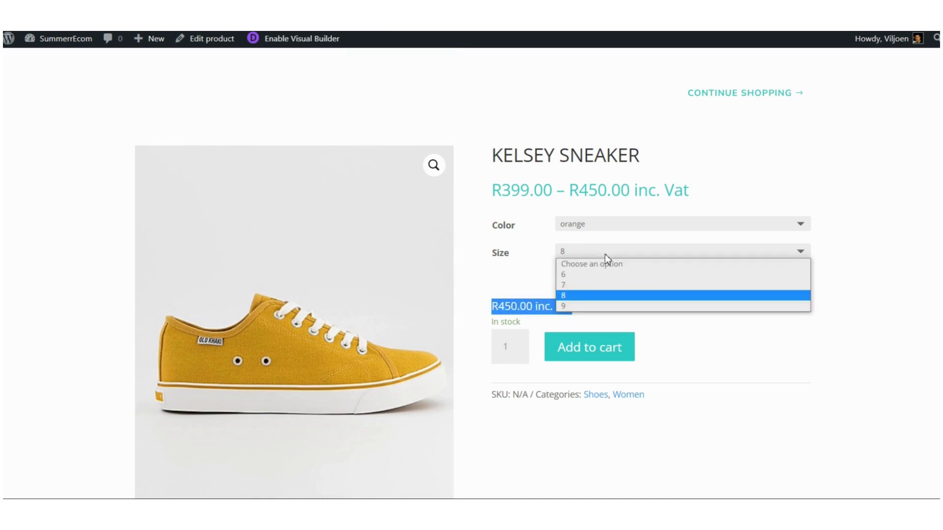
click(580, 278)
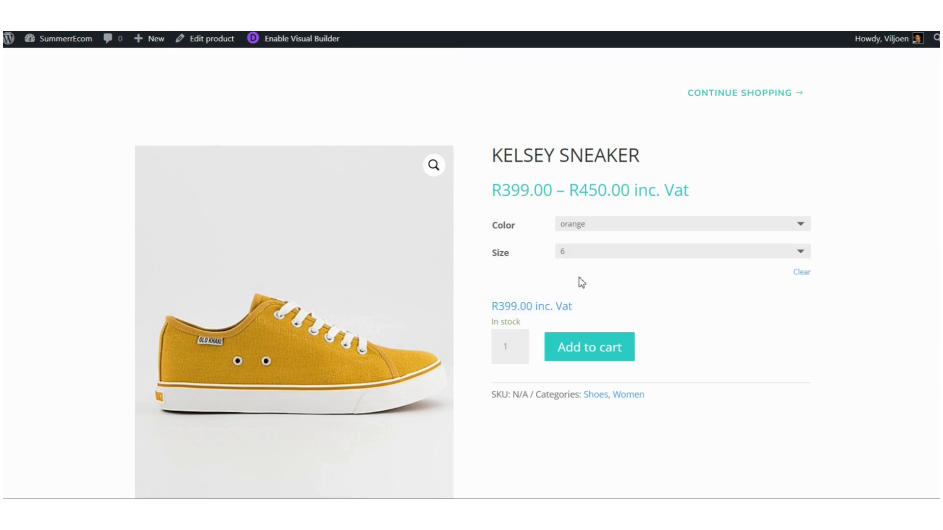
drag(494, 308, 576, 310)
click(640, 280)
scroll(684, 293, down, 2)
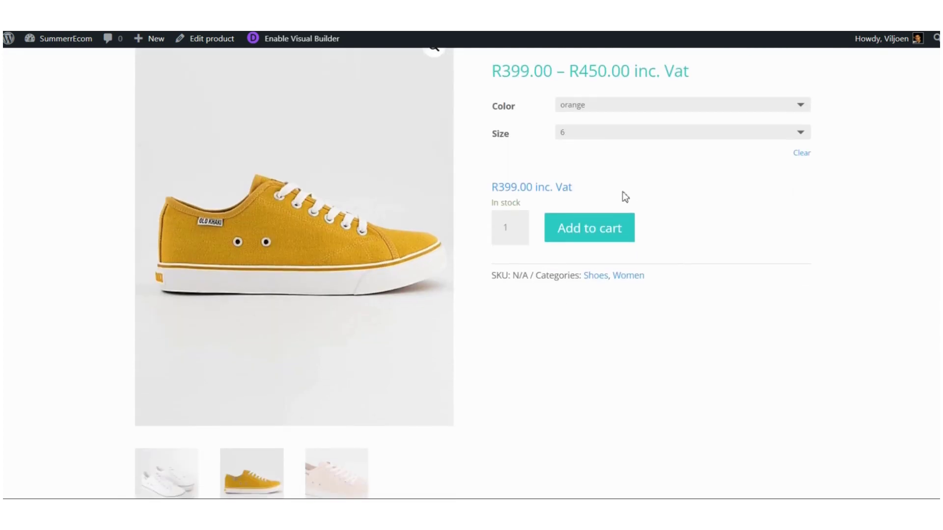
click(590, 105)
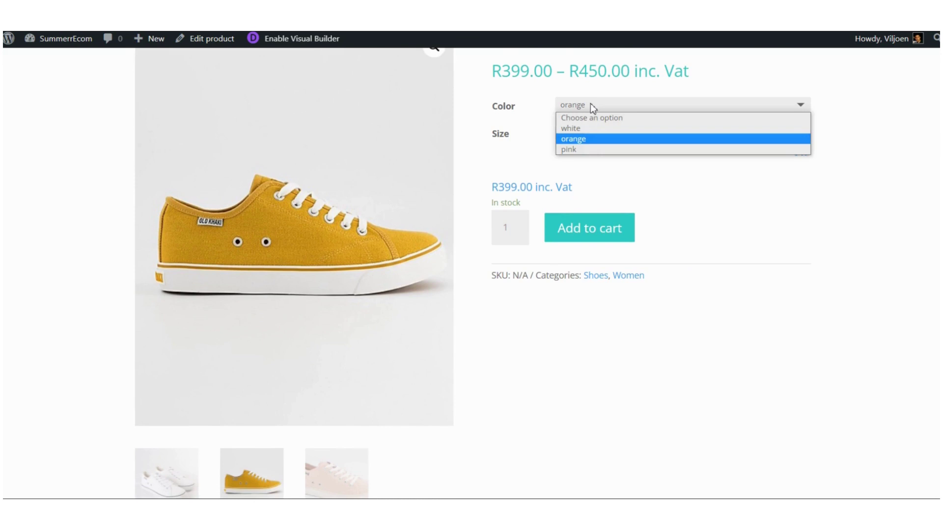
click(582, 150)
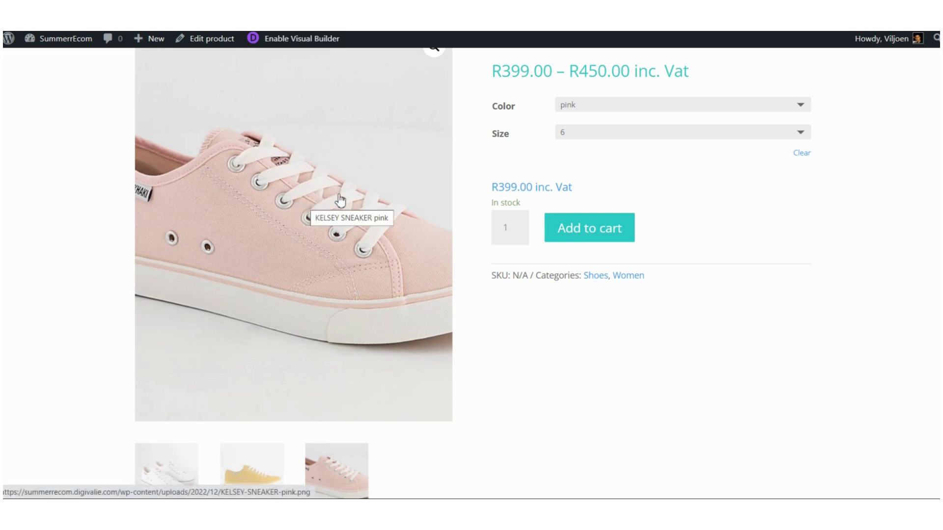
Step: Review the Color and Size rows in the Additional information tab
scroll(679, 208, down, 1)
scroll(680, 210, down, 6)
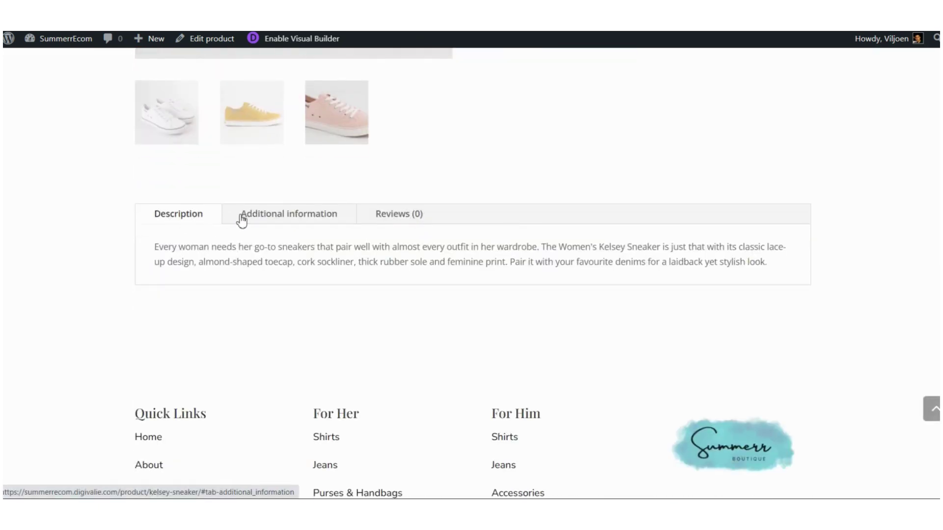
click(299, 221)
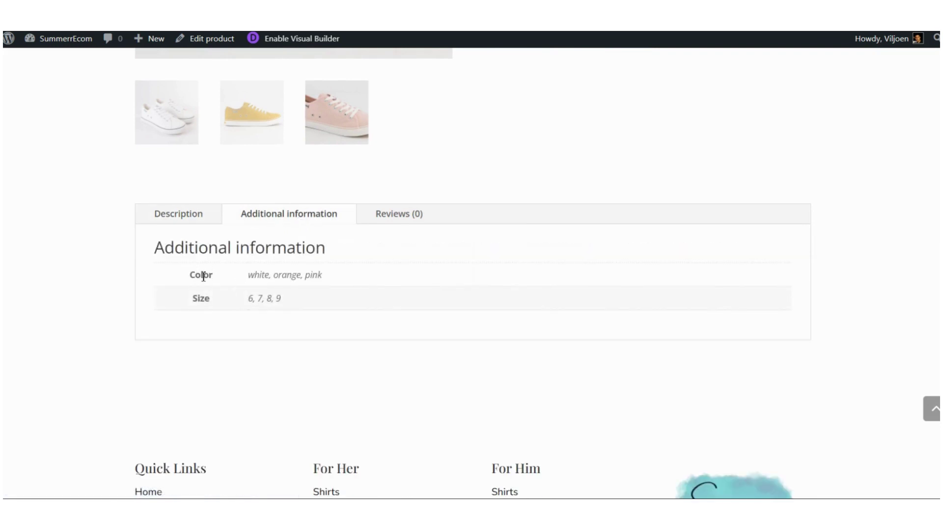
drag(194, 275, 335, 277)
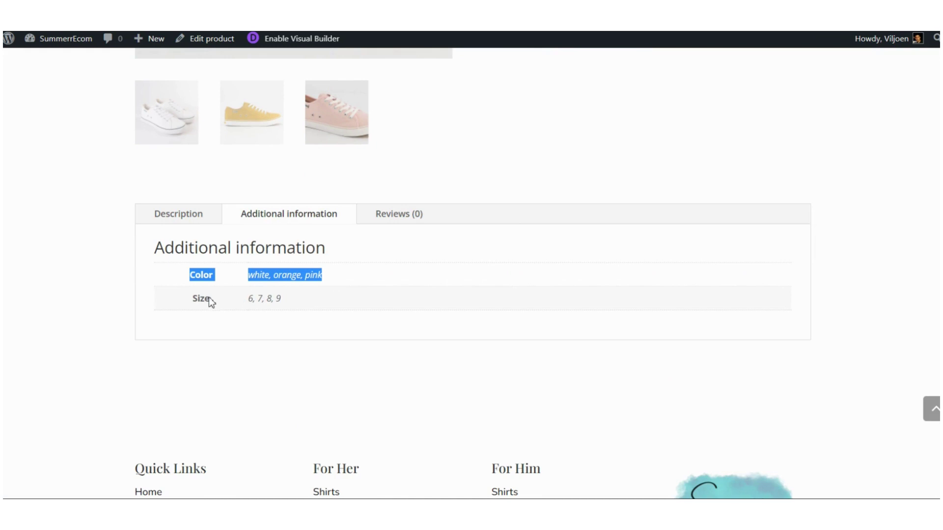
drag(197, 299, 309, 304)
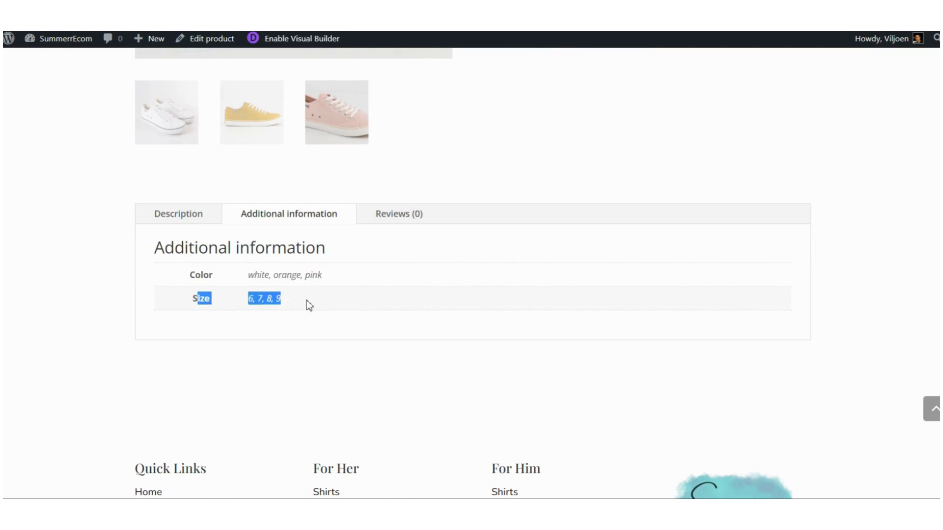
click(300, 276)
scroll(429, 282, up, 6)
scroll(489, 295, up, 5)
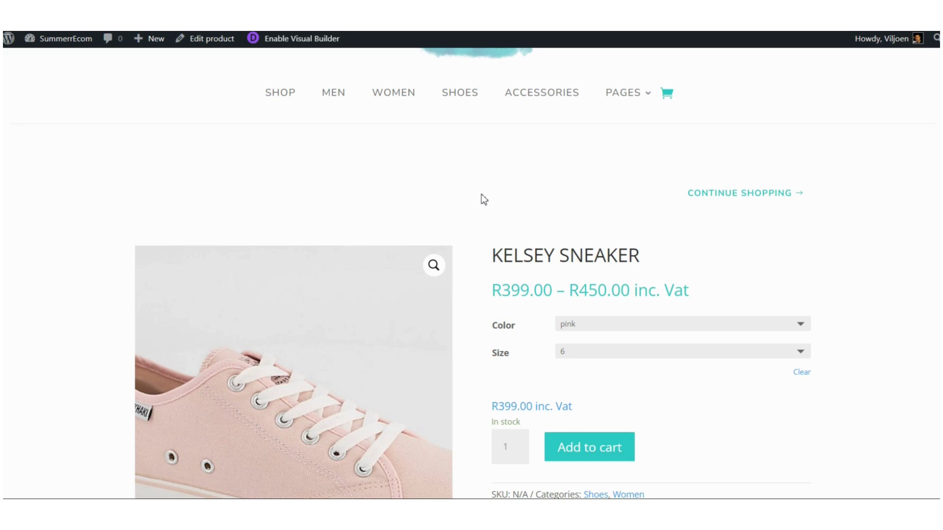
Step: Browse the Shop product grid and open the CURREN 8355 watch product page
scroll(479, 199, down, 2)
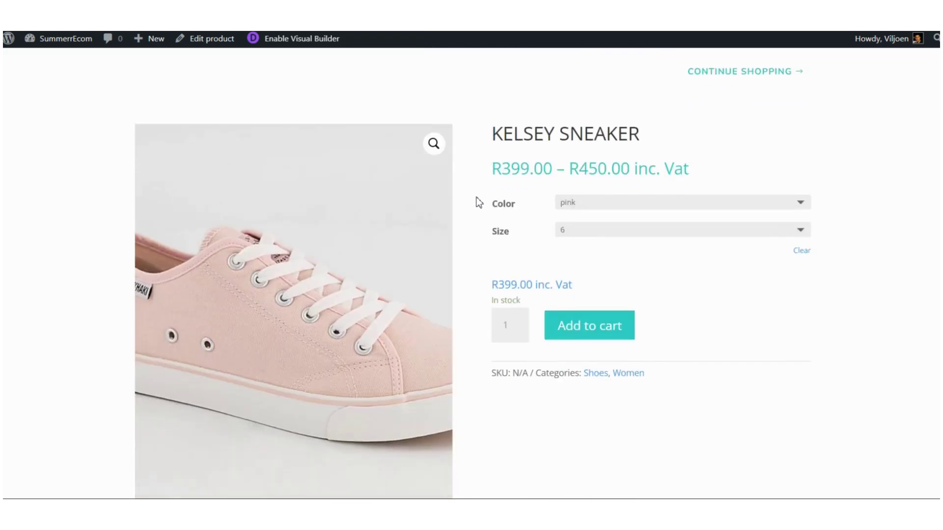
scroll(478, 202, down, 3)
scroll(479, 178, up, 2)
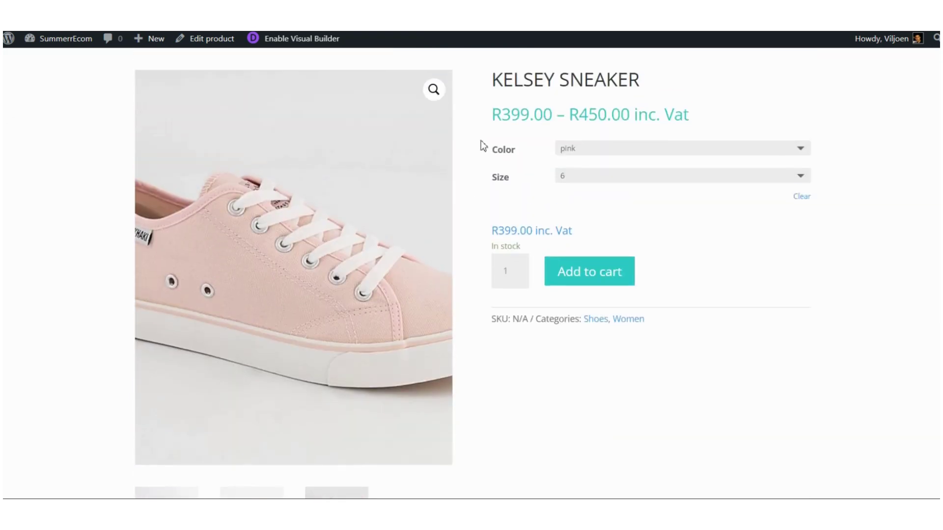
scroll(479, 183, up, 4)
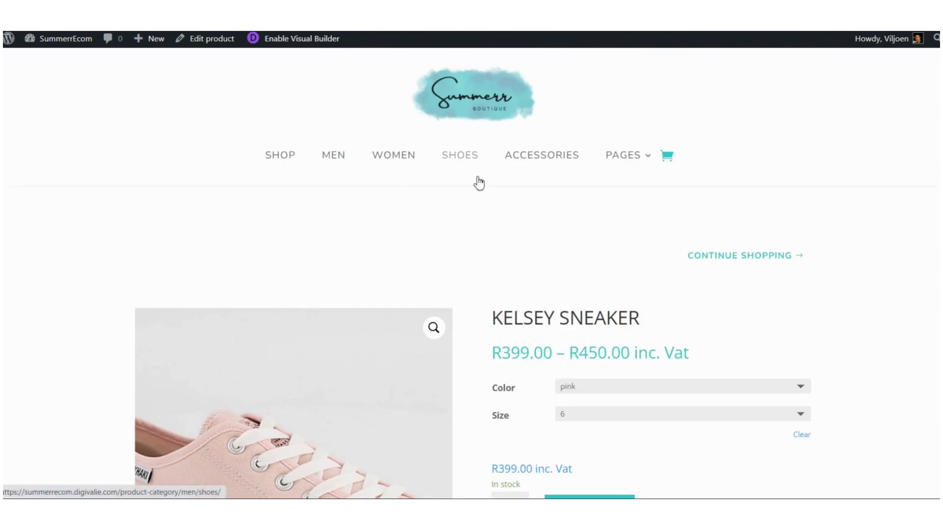
click(283, 162)
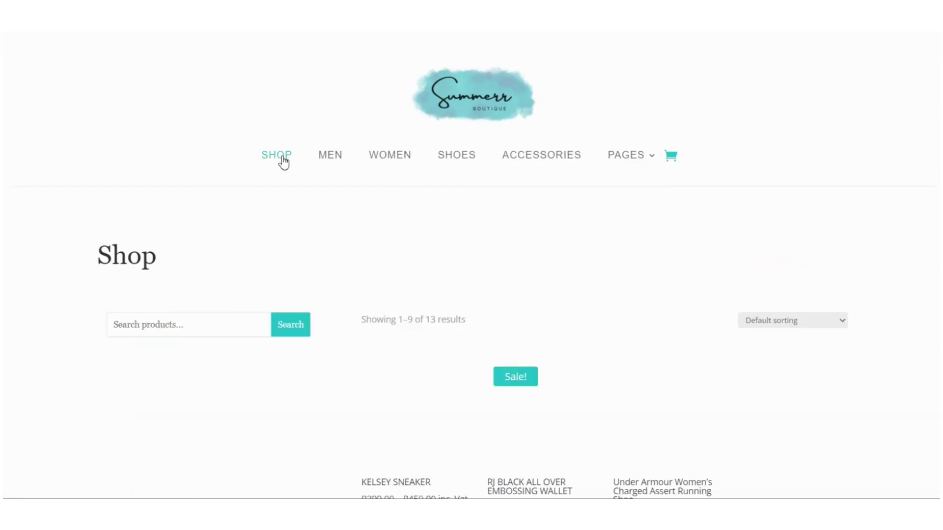
scroll(375, 221, down, 1)
scroll(364, 211, down, 2)
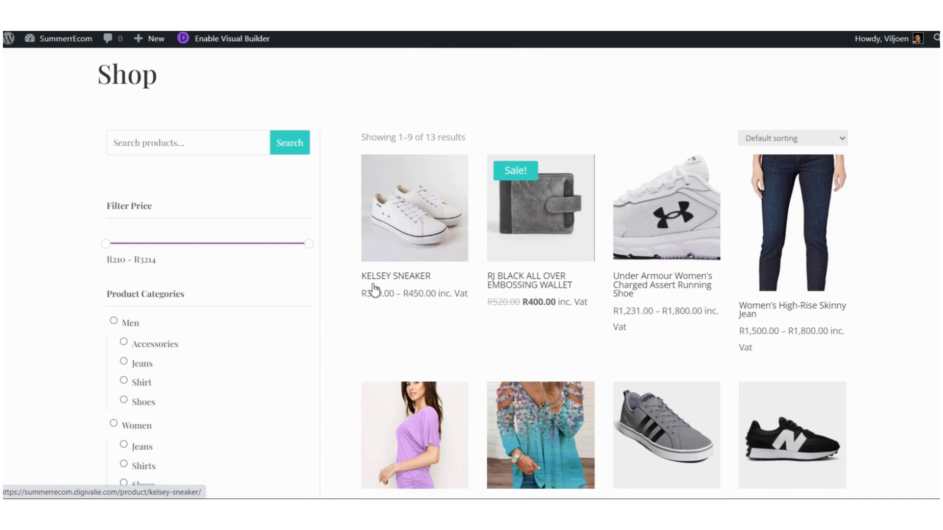
click(408, 233)
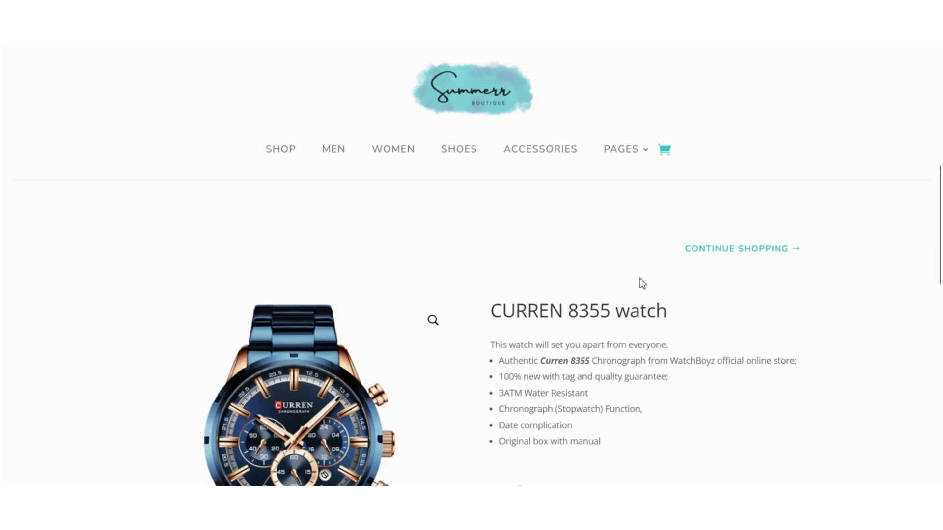
Step: Scroll down the CURREN 8355 watch page to the Reviews (0) tab and its empty form
scroll(641, 283, down, 1)
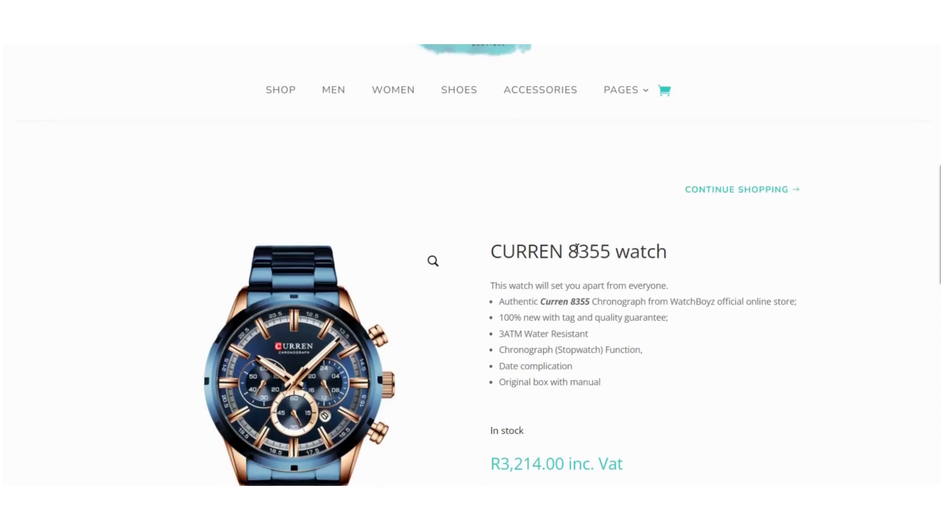
scroll(578, 251, down, 1)
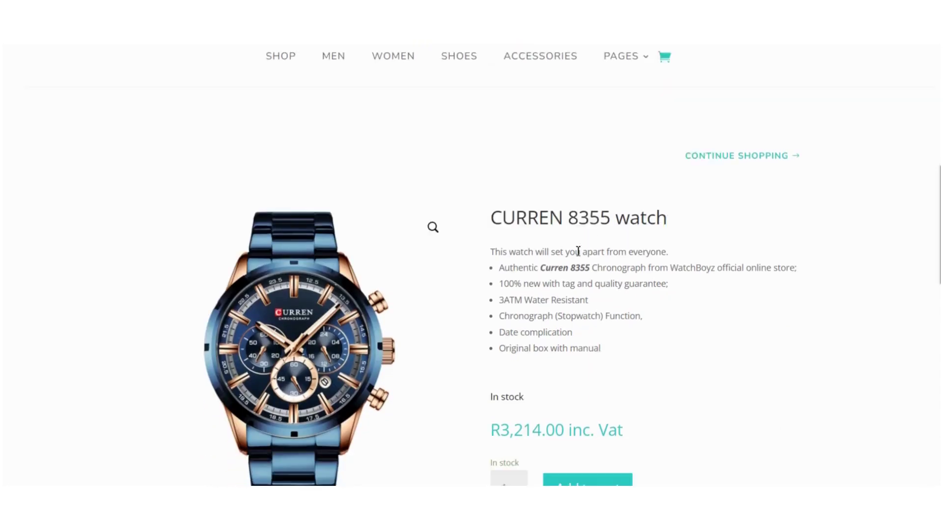
scroll(578, 251, down, 2)
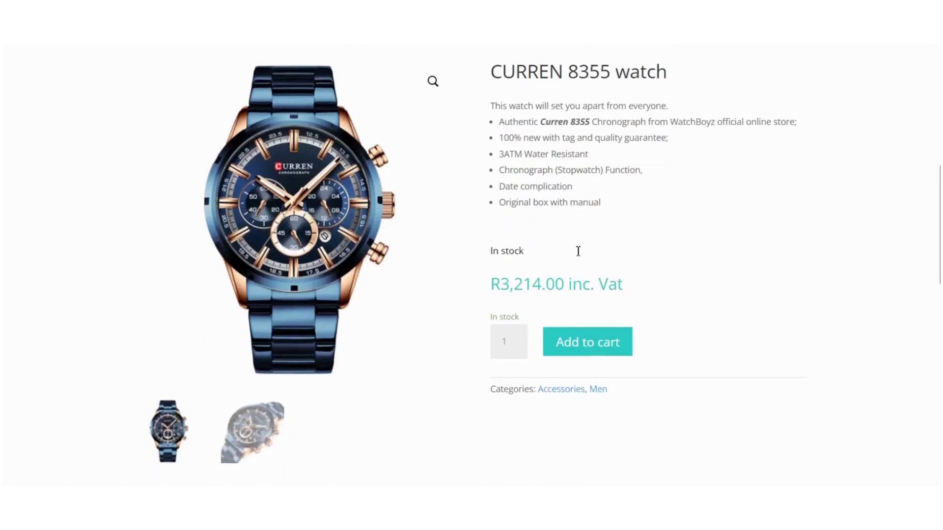
scroll(578, 251, down, 5)
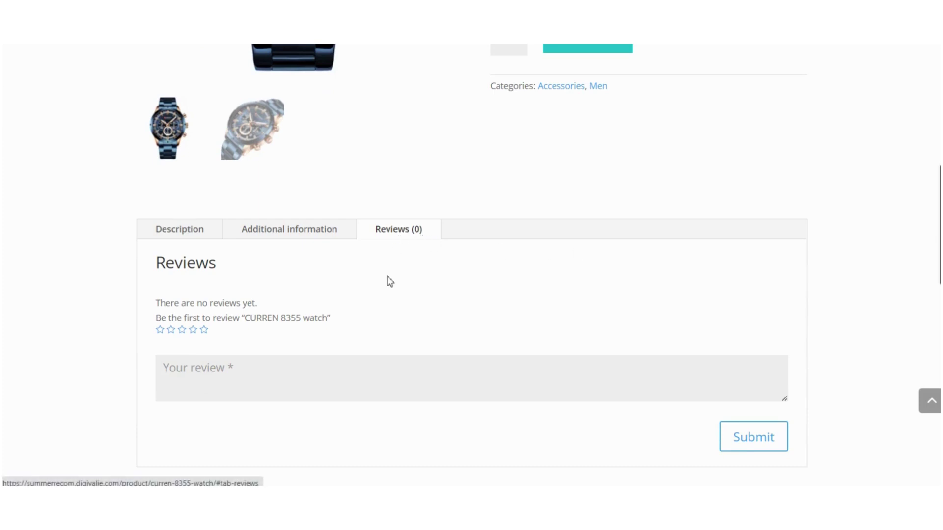
scroll(378, 284, down, 1)
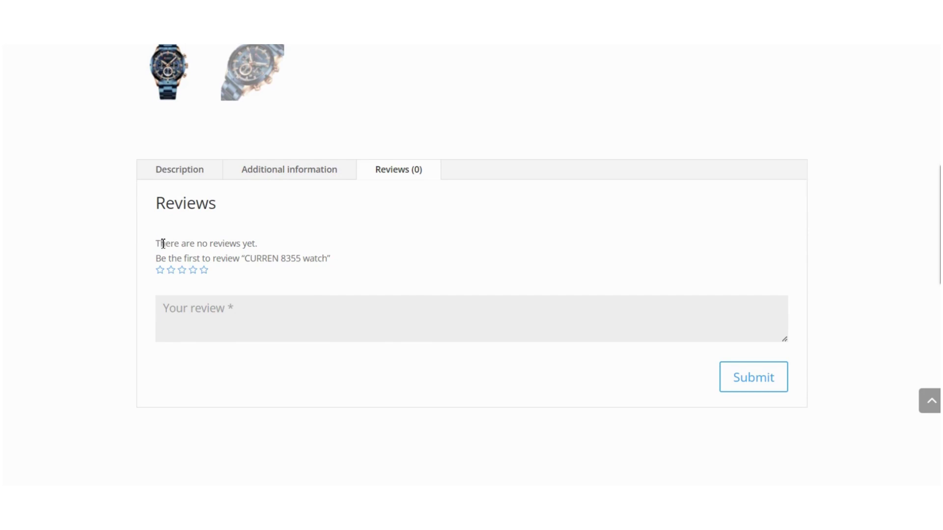
scroll(391, 215, up, 8)
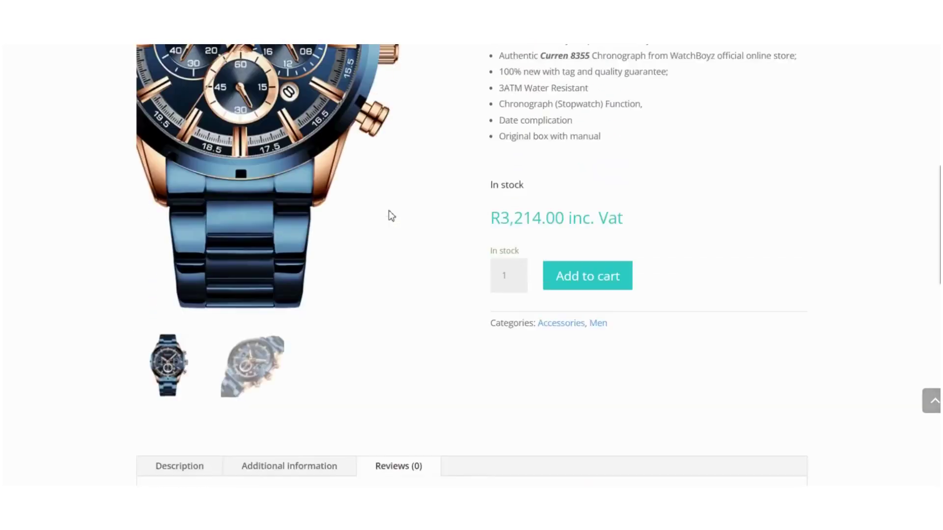
scroll(392, 216, up, 2)
scroll(391, 216, down, 9)
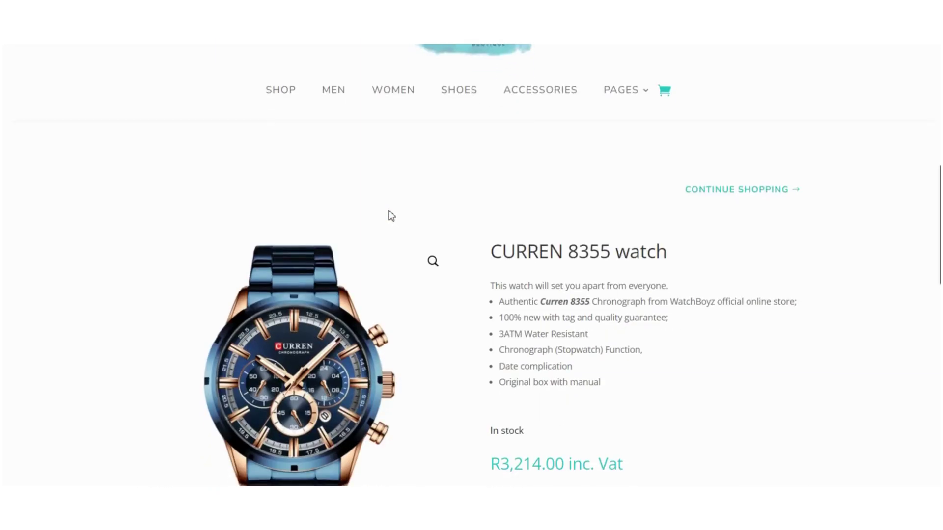
scroll(391, 216, down, 1)
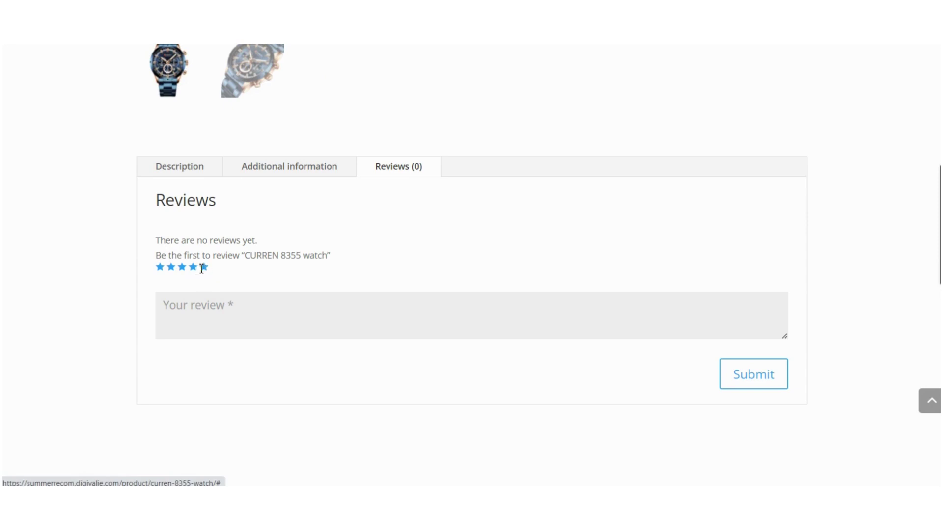
Step: Rate the watch five stars with 'This is one of the best watches that I have ever bought'
click(204, 268)
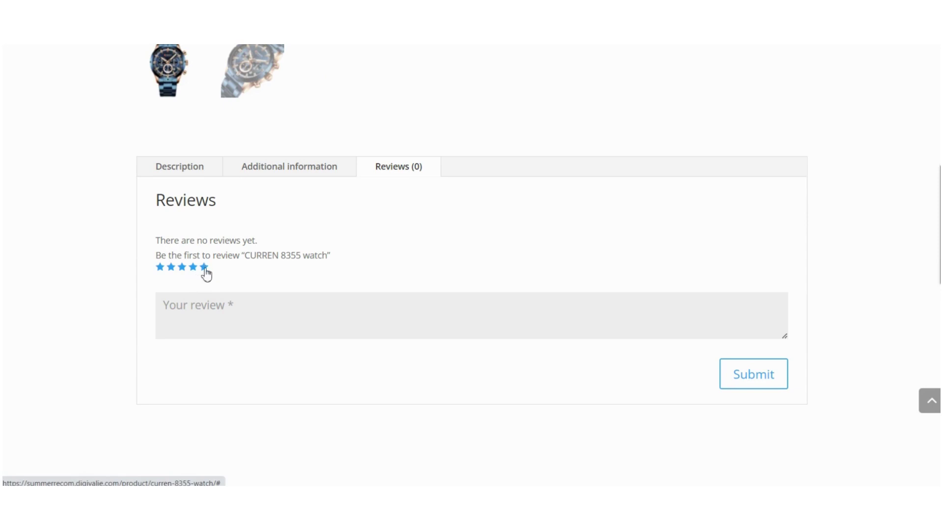
click(218, 306)
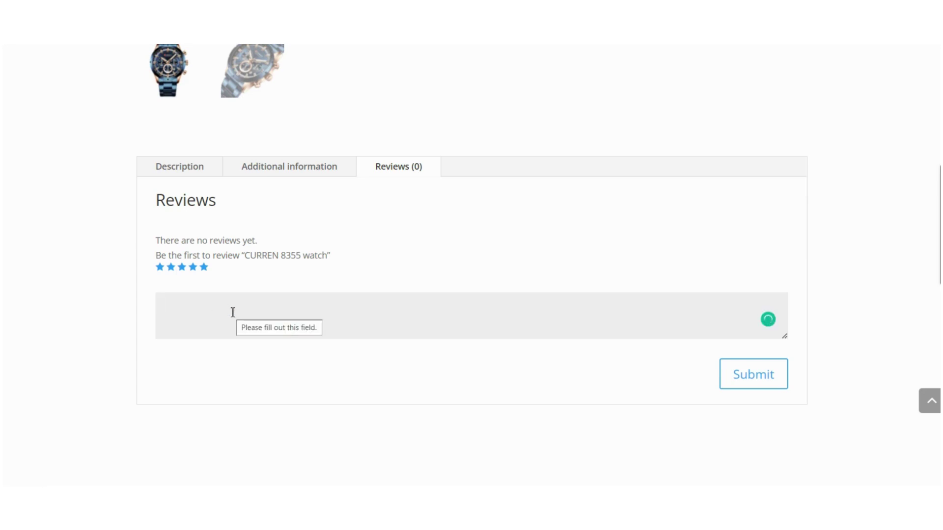
text(This is one )
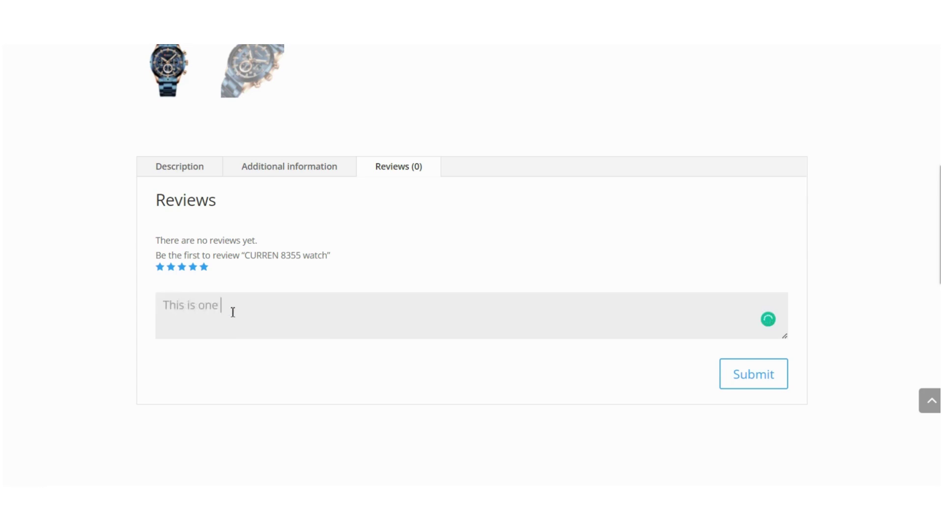
text(of the best watches t)
text(hat )
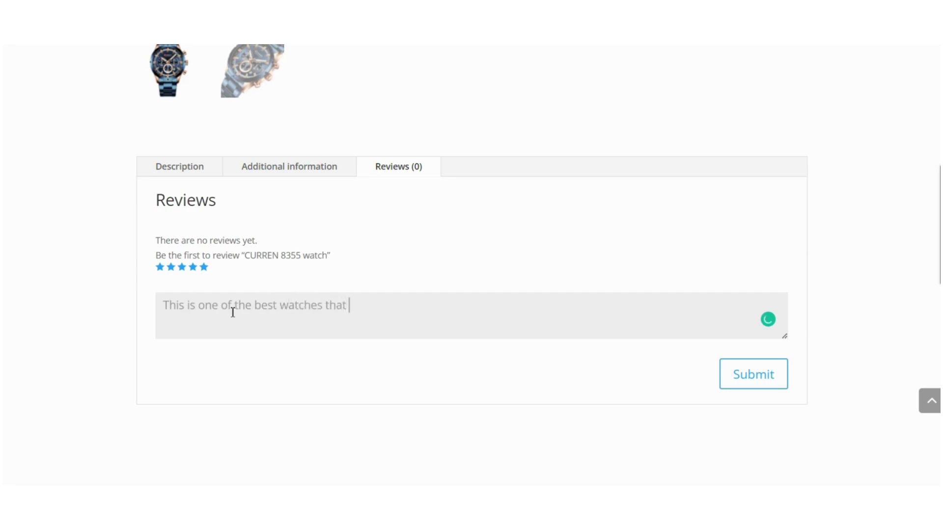
text(I have ever bought)
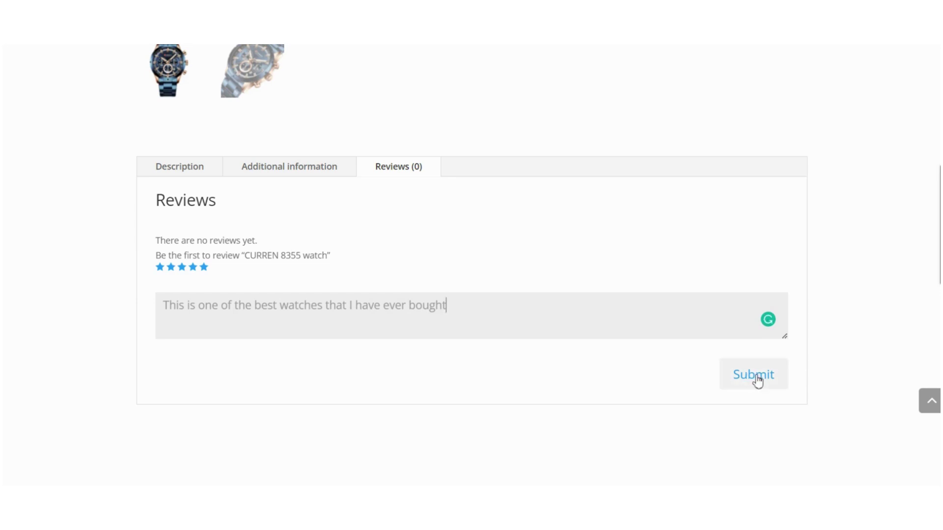
click(756, 381)
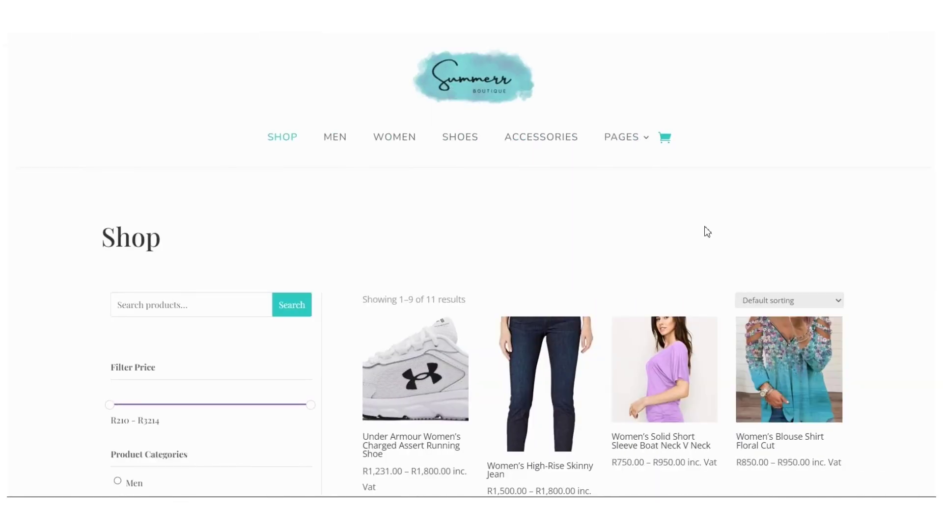
Step: From the Shop listing, reopen the CURREN 8355 watch product page
scroll(708, 227, down, 2)
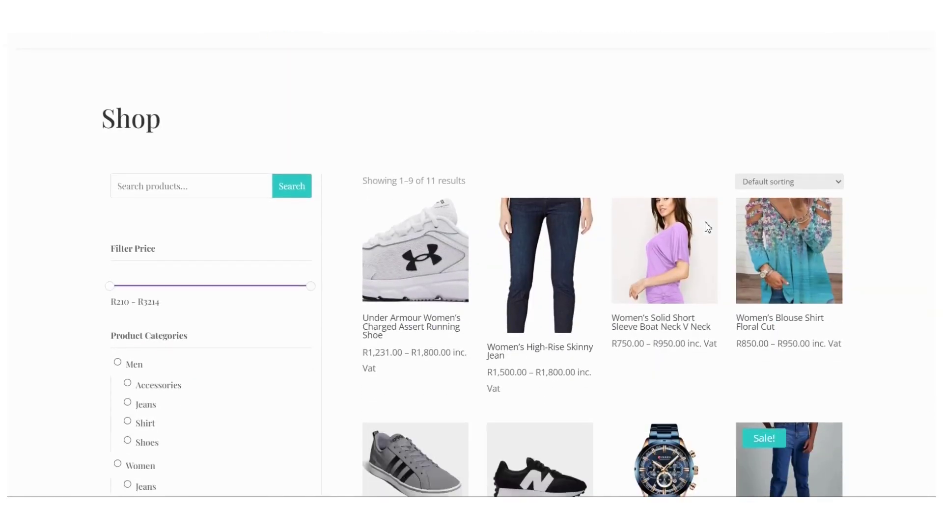
scroll(707, 228, down, 4)
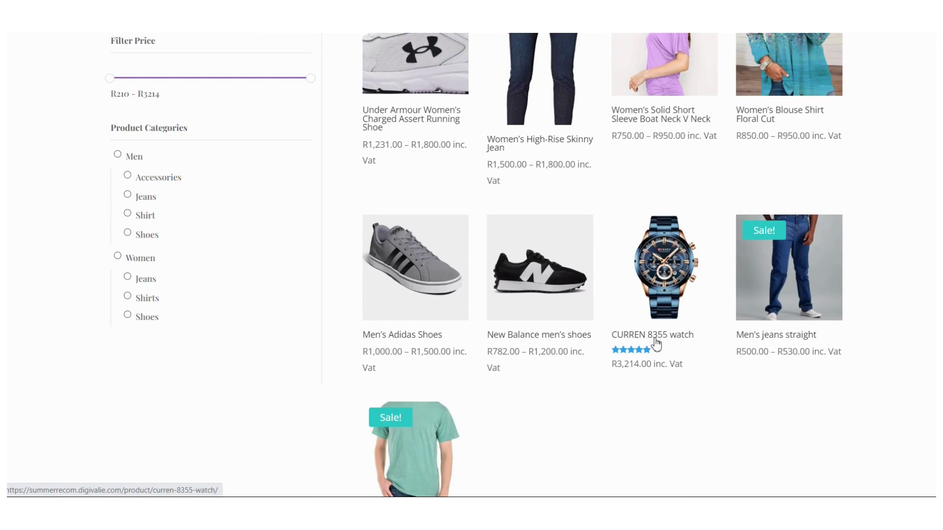
click(655, 295)
scroll(555, 300, down, 4)
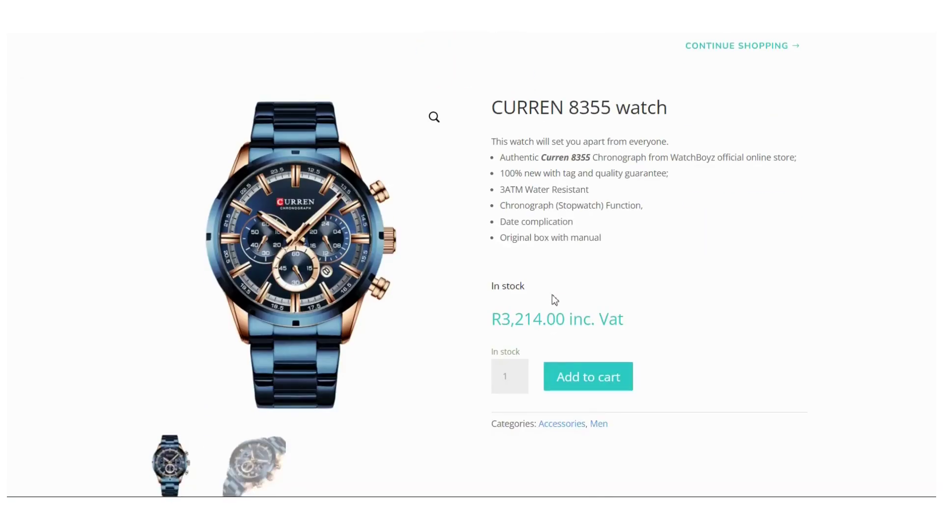
scroll(554, 299, down, 10)
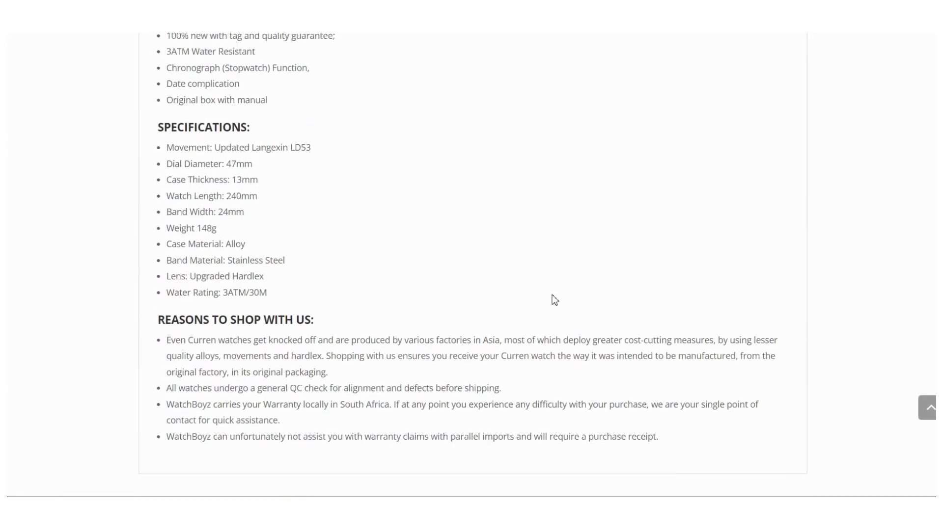
scroll(554, 299, up, 4)
Step: Check the Reviews (1) tab's posted review and its verified owner label
click(400, 145)
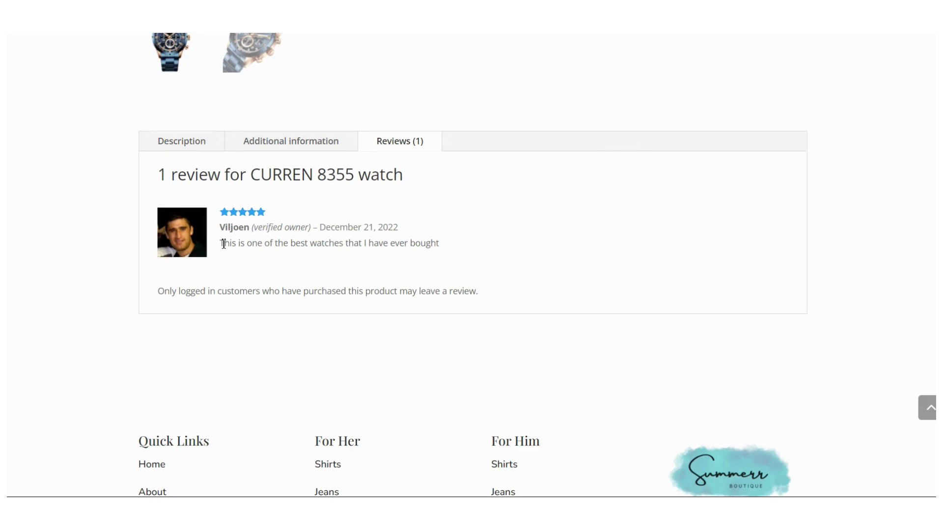
drag(224, 244, 442, 253)
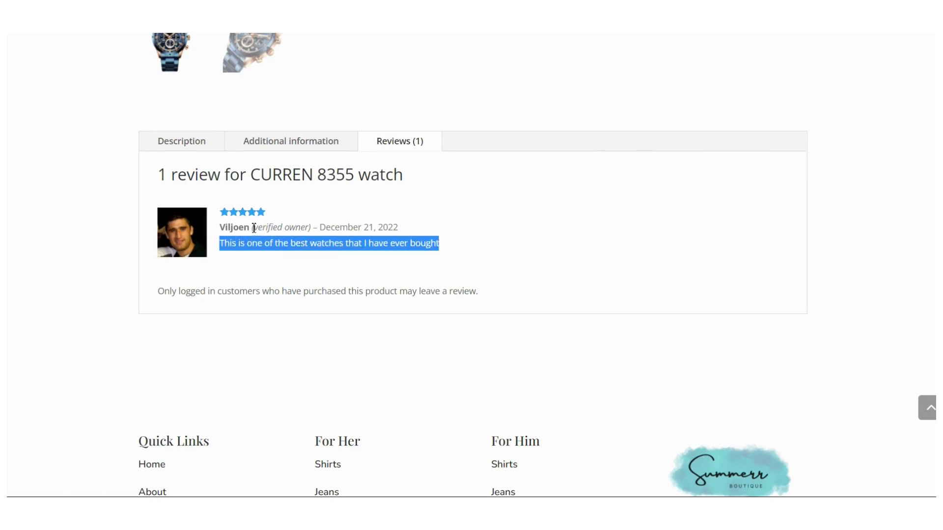
drag(253, 228, 314, 230)
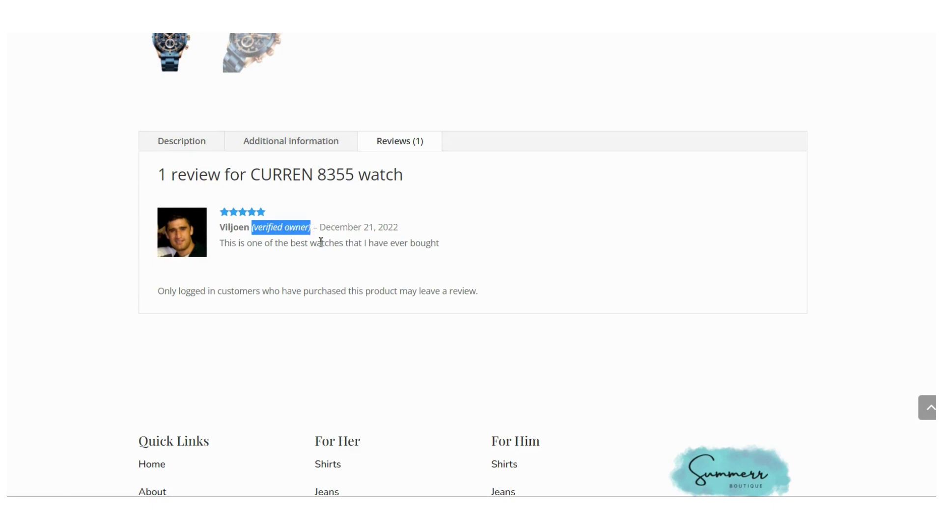
click(320, 243)
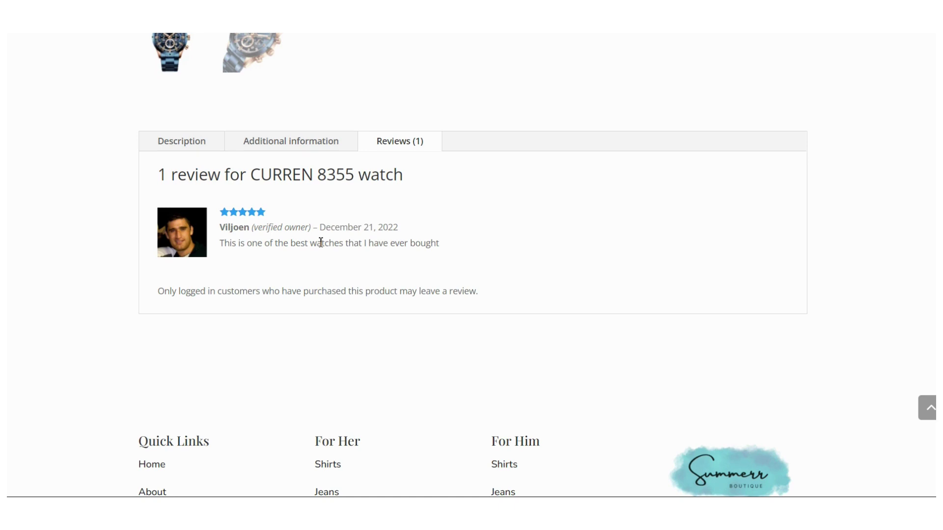
scroll(405, 261, up, 5)
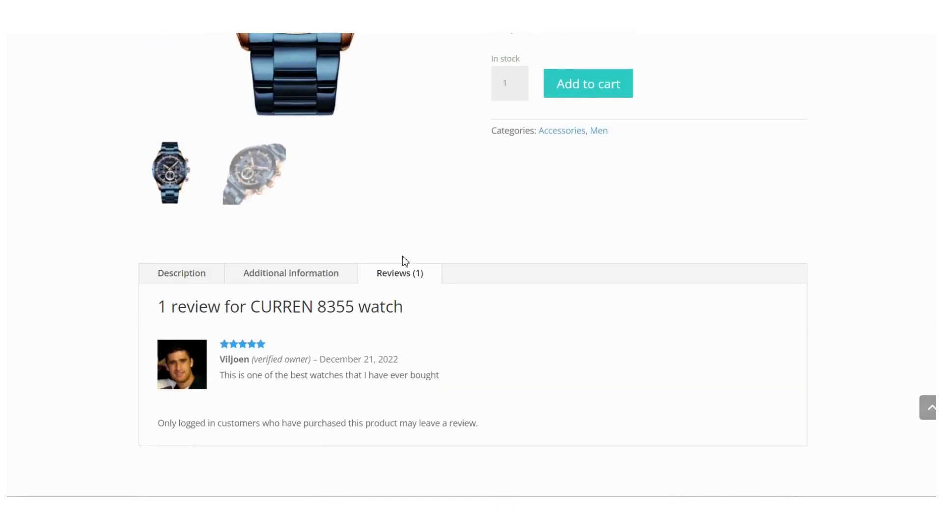
scroll(405, 261, up, 6)
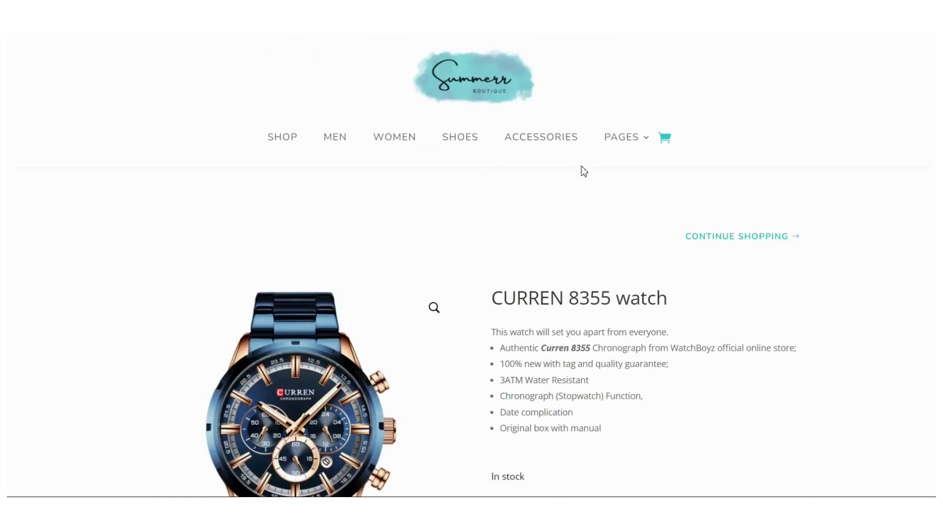
scroll(449, 312, down, 2)
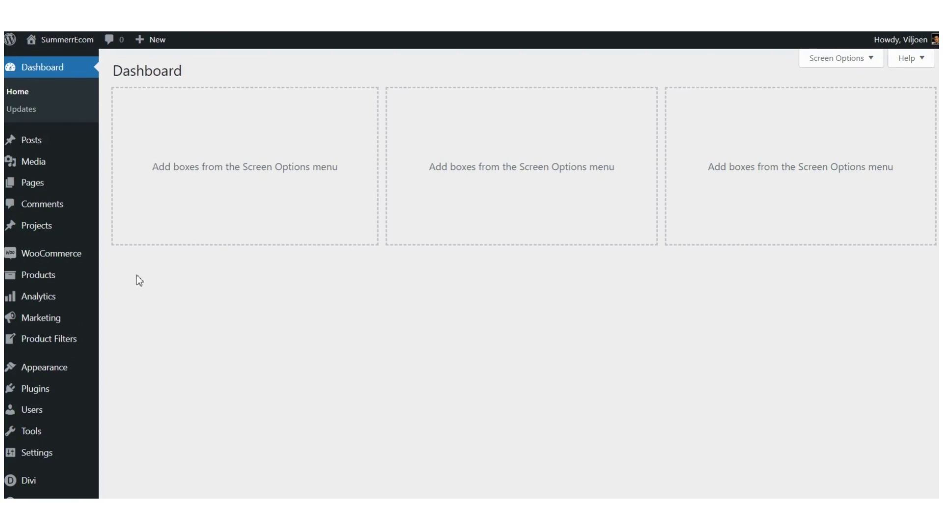
Step: Open Products > Reviews and inspect the approved five-star CURREN 8355 watch review
mouse_move(44, 281)
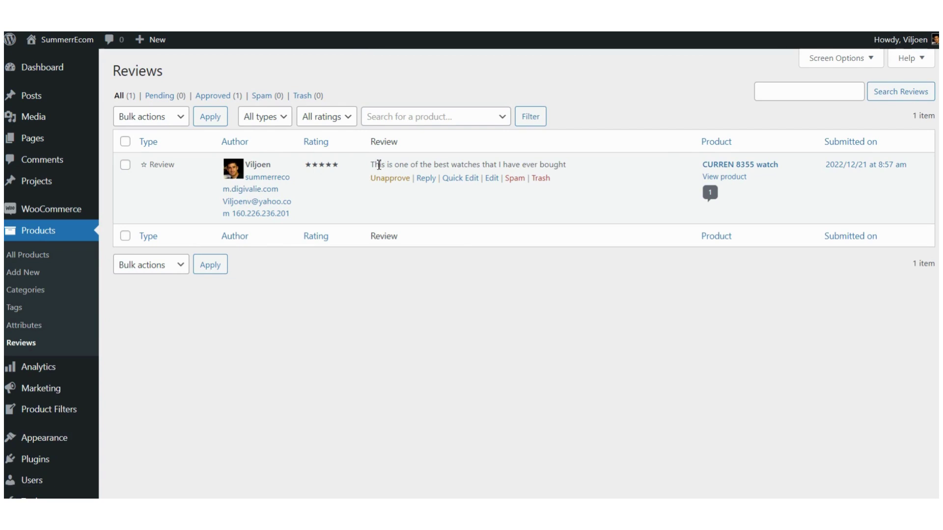
drag(374, 164, 578, 158)
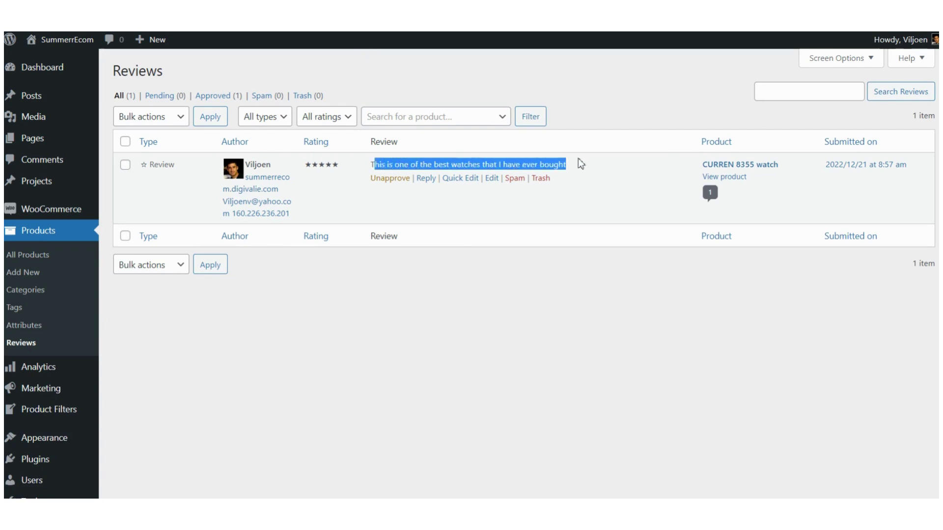
click(623, 197)
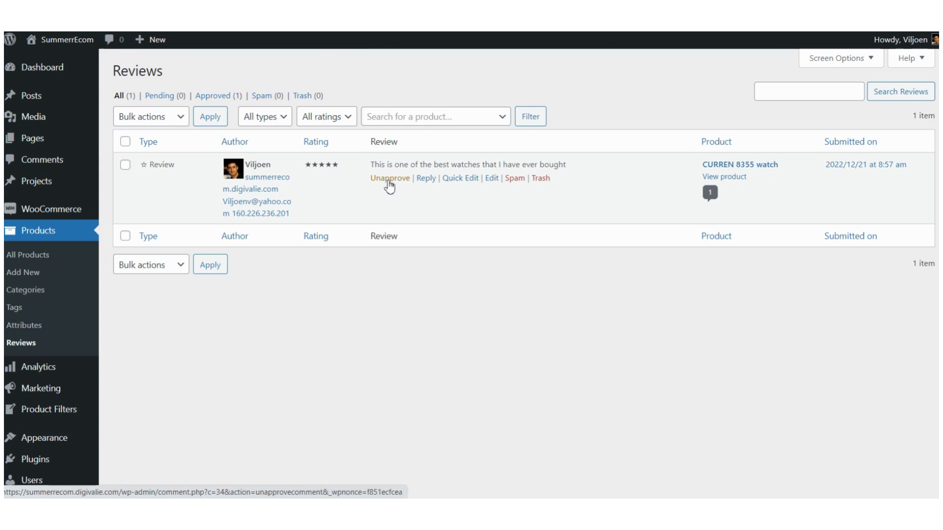
Step: Unapprove the watch review and open the CURREN 8355 watch product in a new tab
click(386, 182)
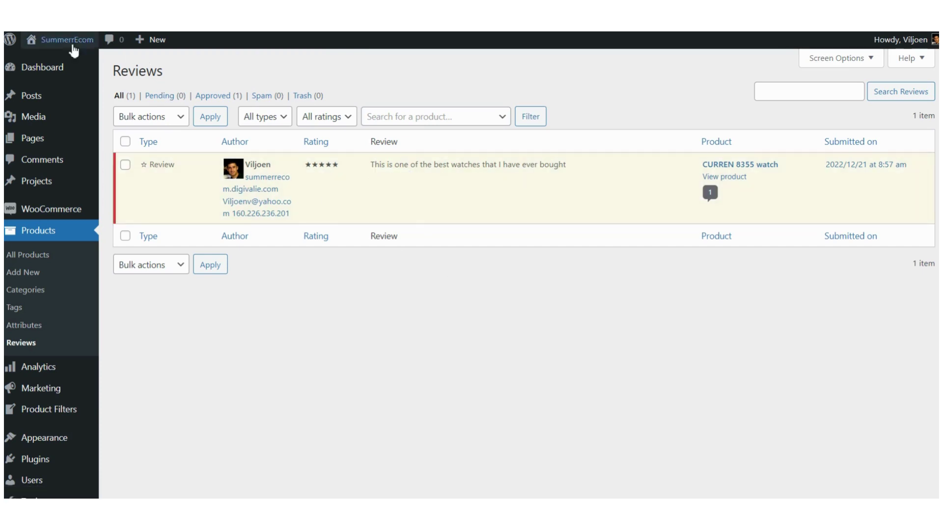
right_click(741, 167)
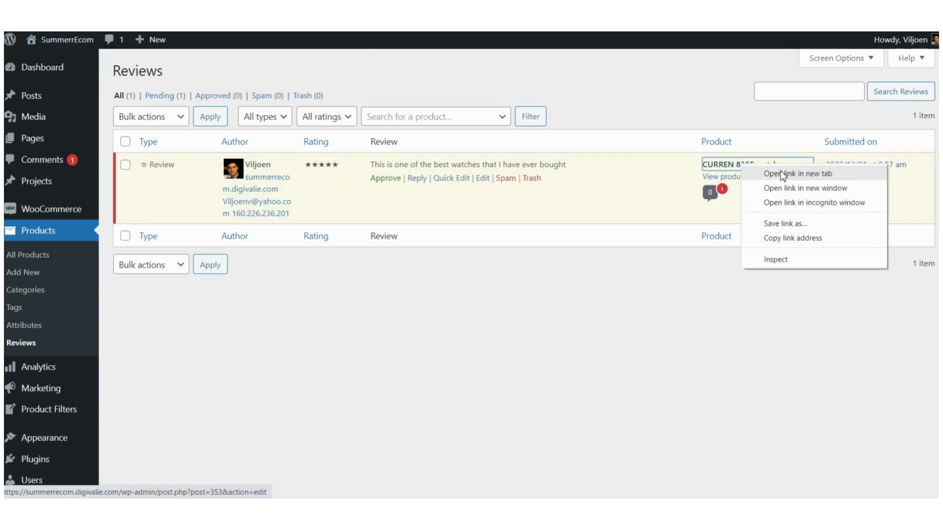
click(780, 172)
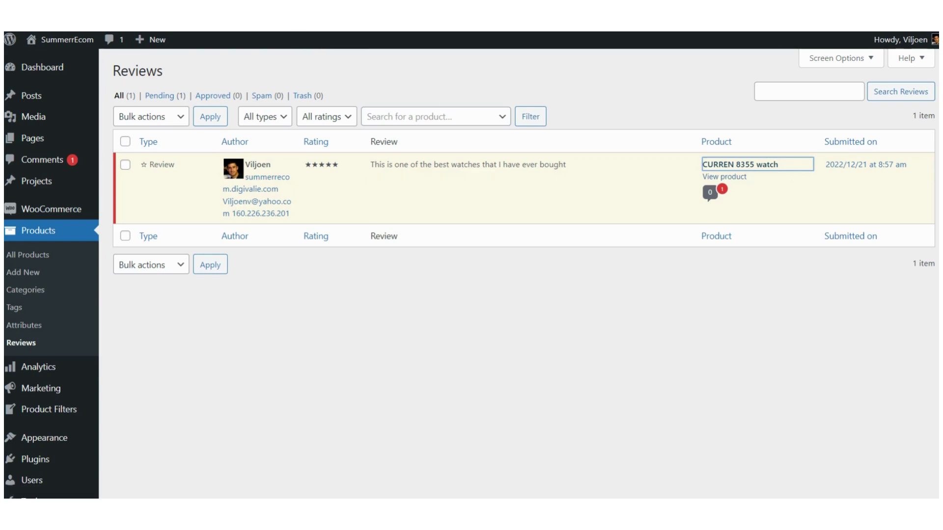
key(ctrl+Tab)
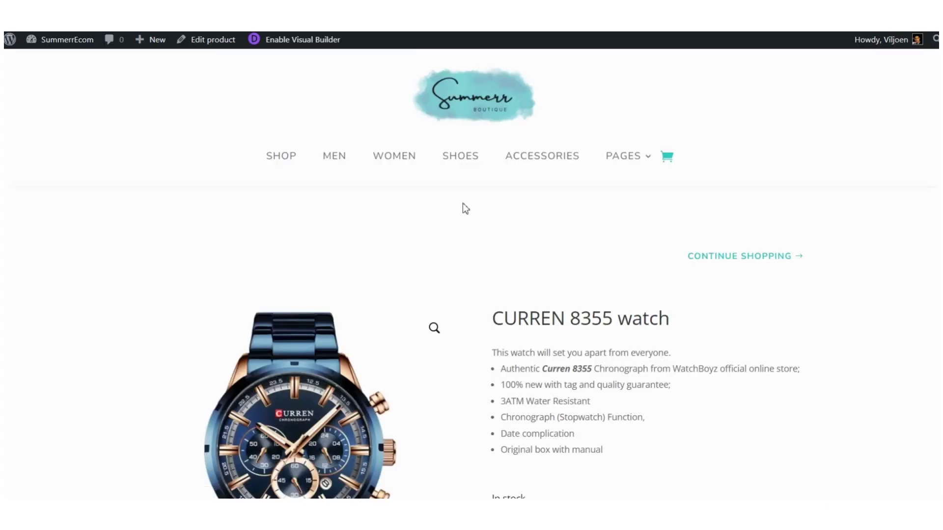
Step: Check the watch's Reviews tab for the review awaiting approval
scroll(463, 203, down, 6)
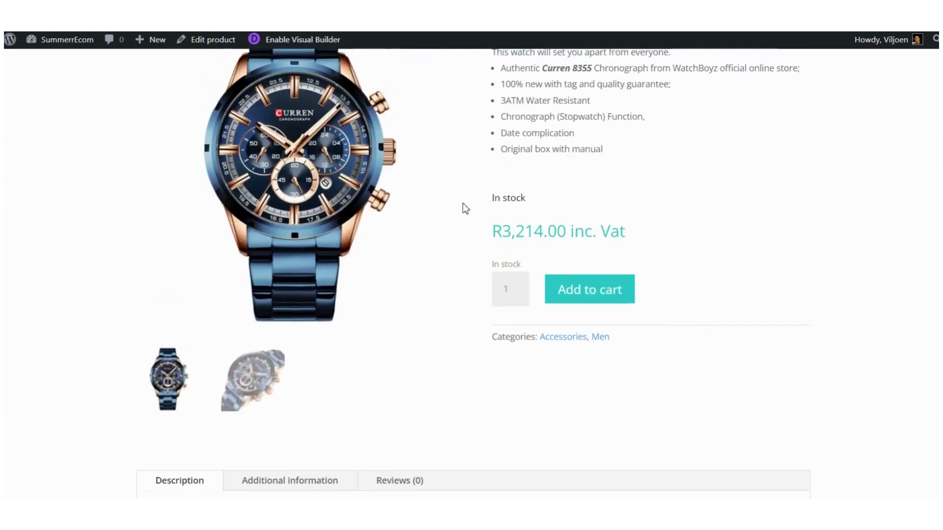
scroll(463, 202, down, 6)
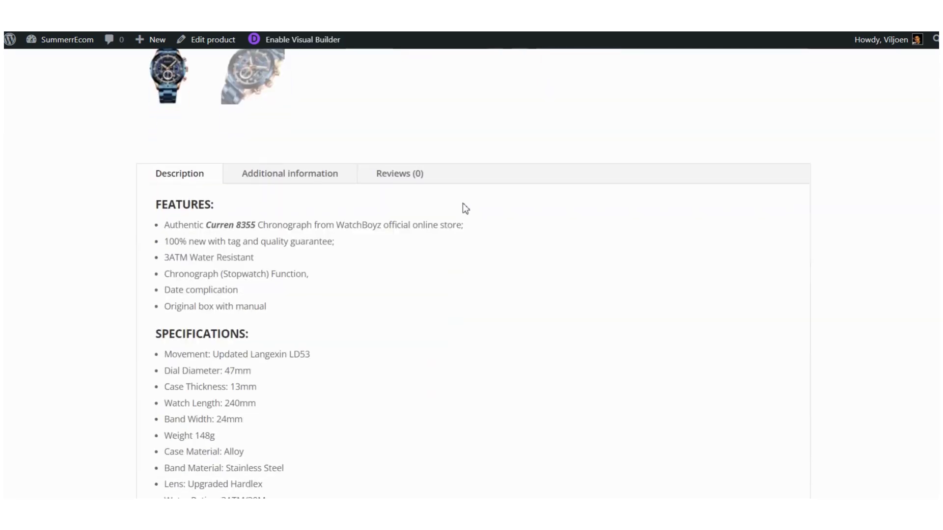
click(403, 178)
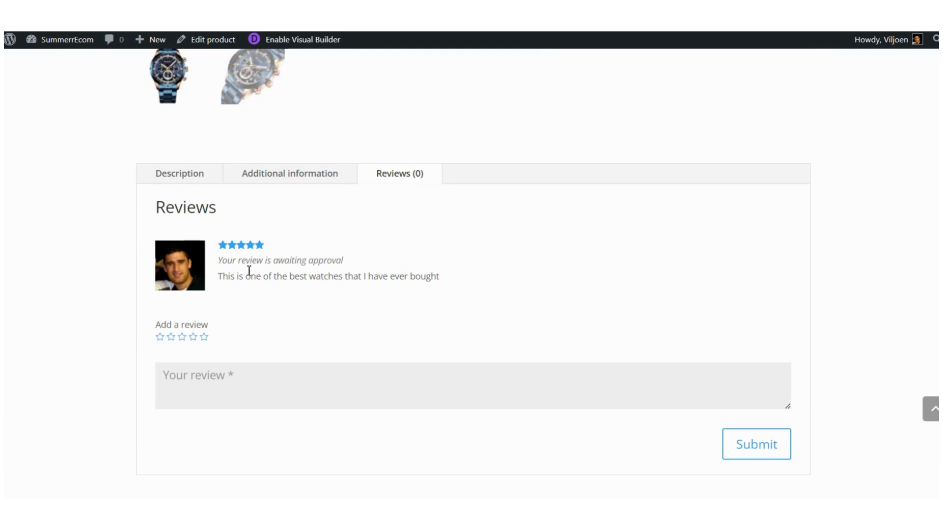
scroll(326, 268, up, 10)
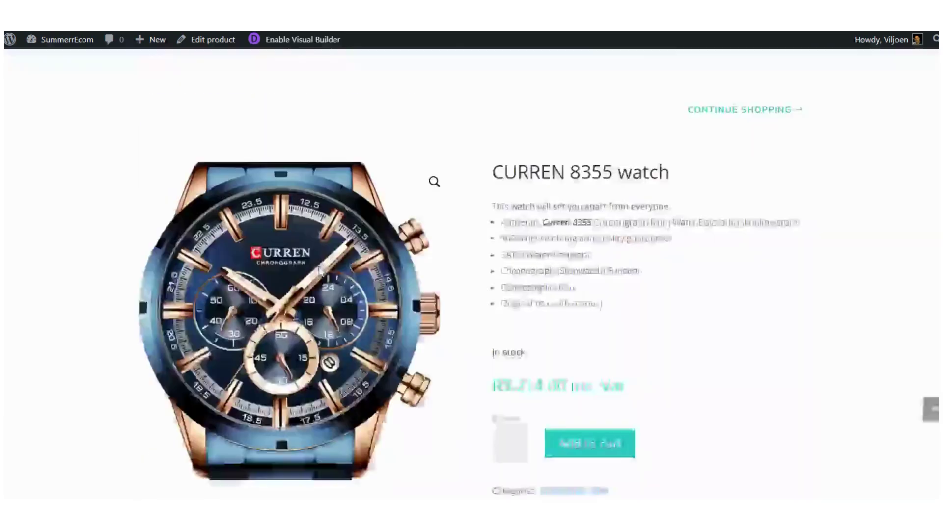
Step: Log out of the admin account and load the store's home page
mouse_move(886, 44)
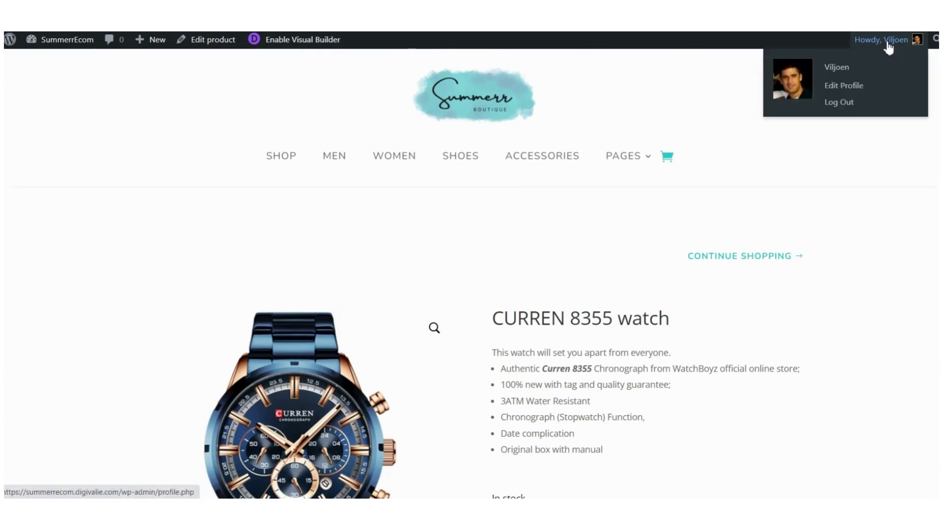
click(851, 104)
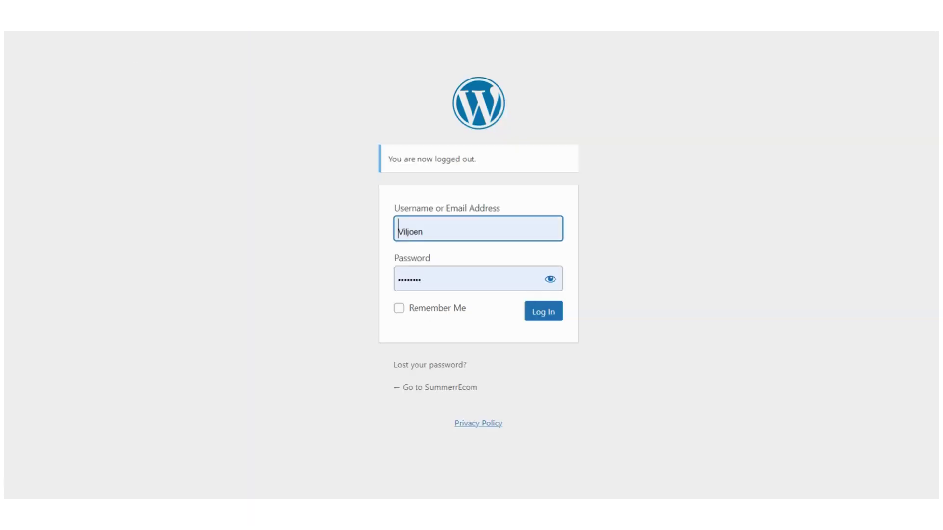
key(ctrl+l)
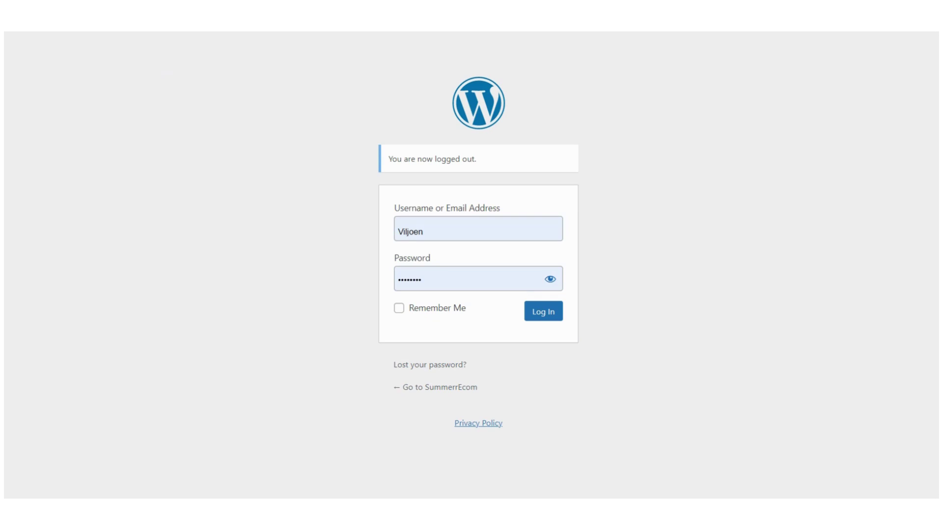
key(BackSpace)
key(Return)
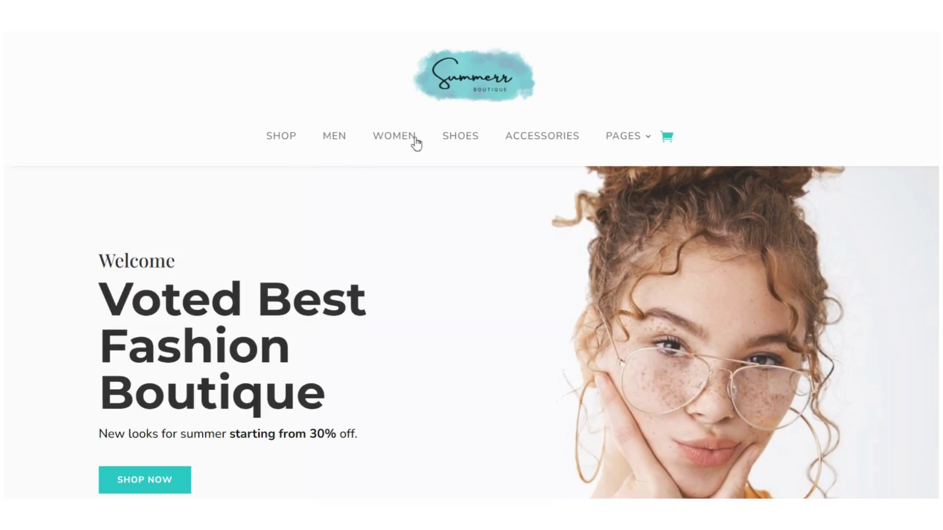
Step: As a logged-out visitor, view the CURREN 8355 watch's Reviews (0) tab
click(284, 138)
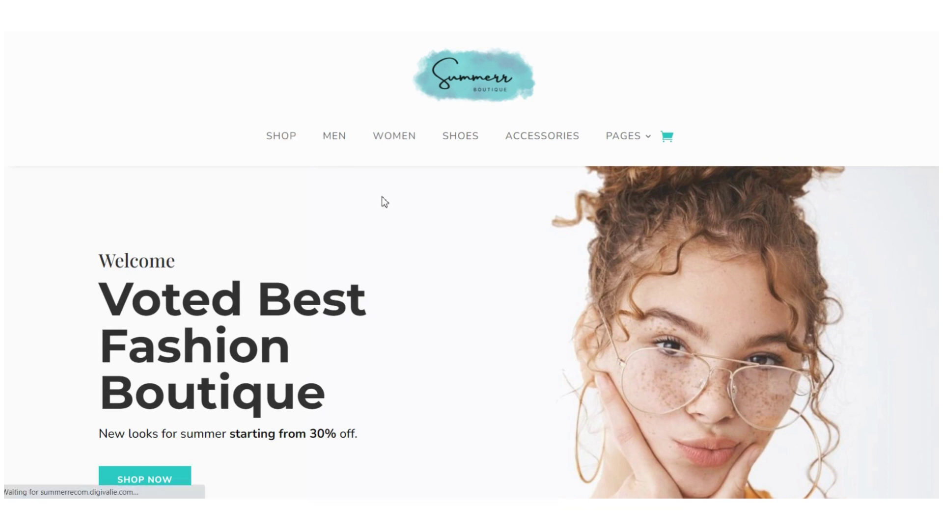
scroll(383, 202, down, 5)
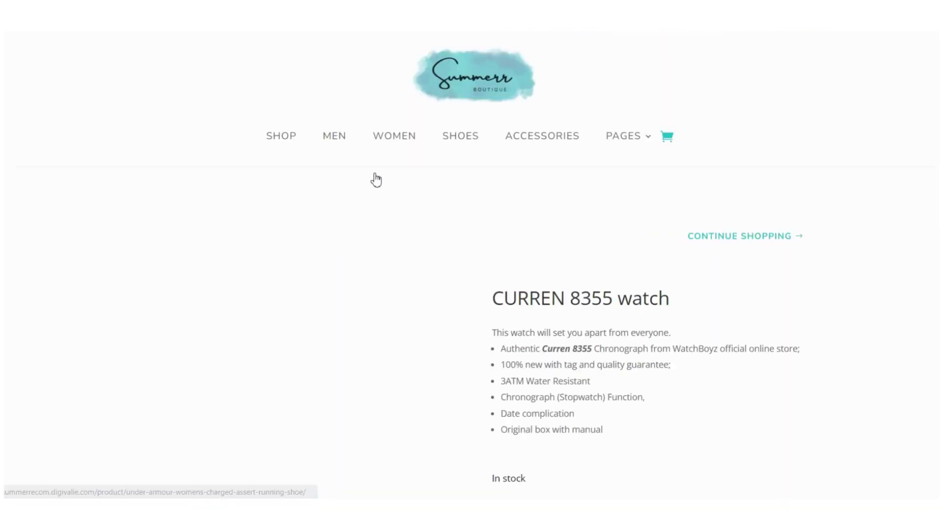
scroll(399, 220, down, 5)
scroll(399, 216, down, 3)
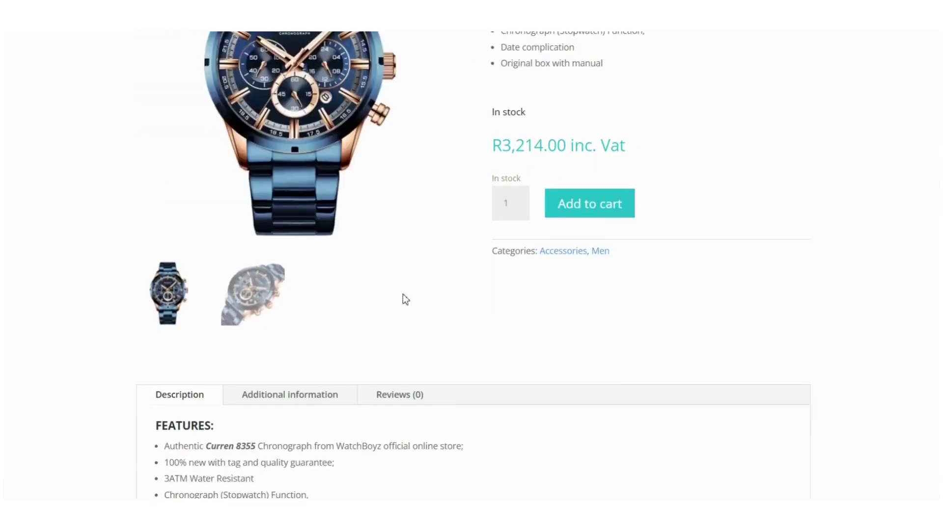
click(400, 273)
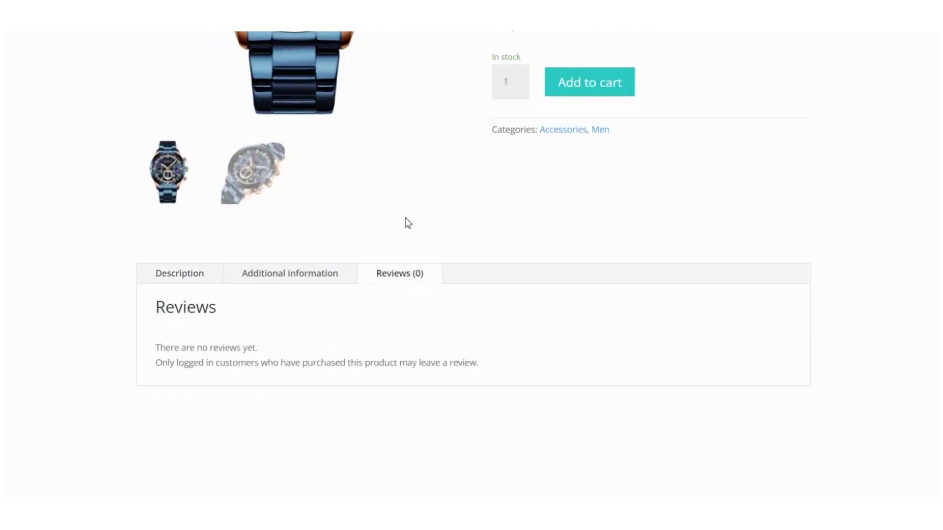
scroll(405, 217, down, 1)
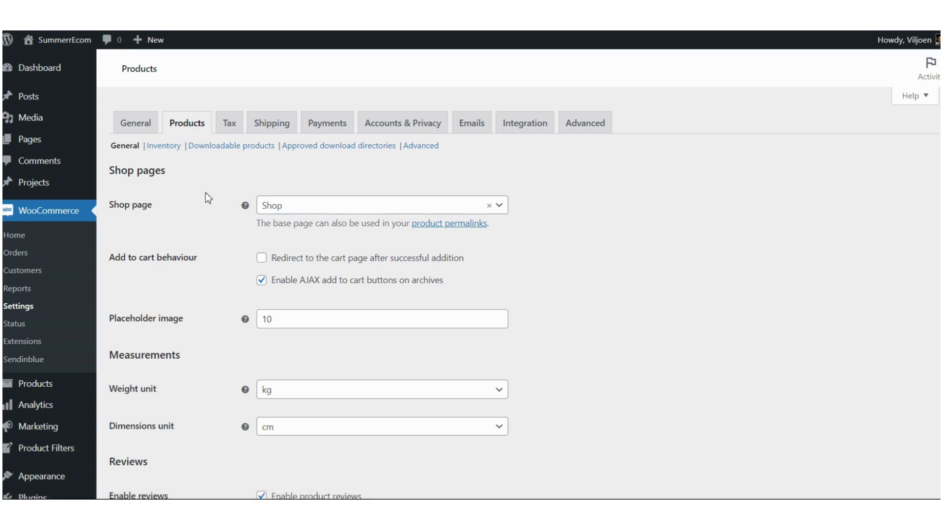
Step: Scroll to the Reviews section of WooCommerce product settings and highlight its heading
scroll(214, 216, down, 5)
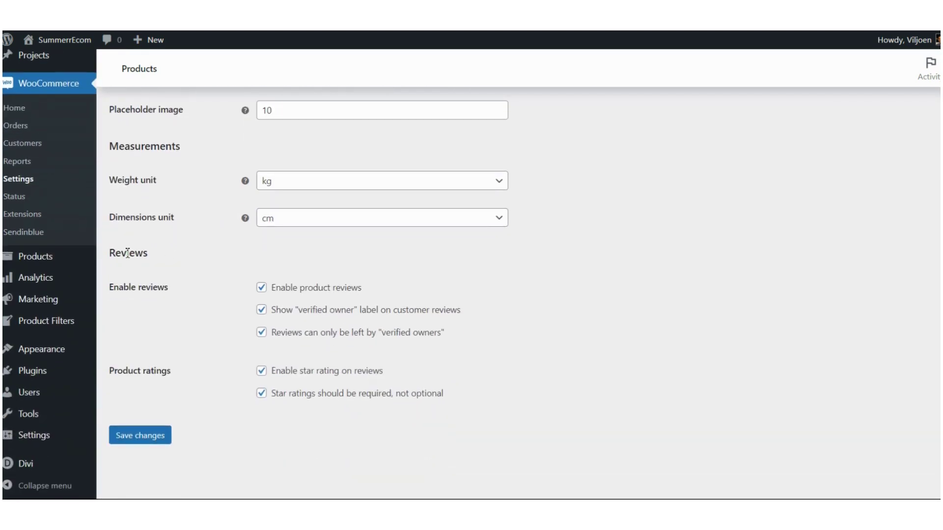
drag(110, 253, 154, 253)
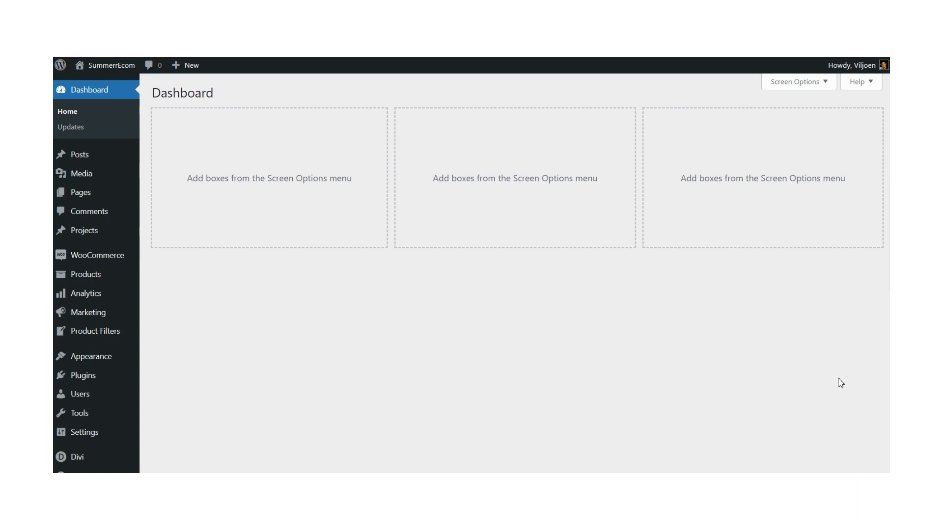
Step: Go to Marketing > Coupons to see the empty coupons list
mouse_move(139, 271)
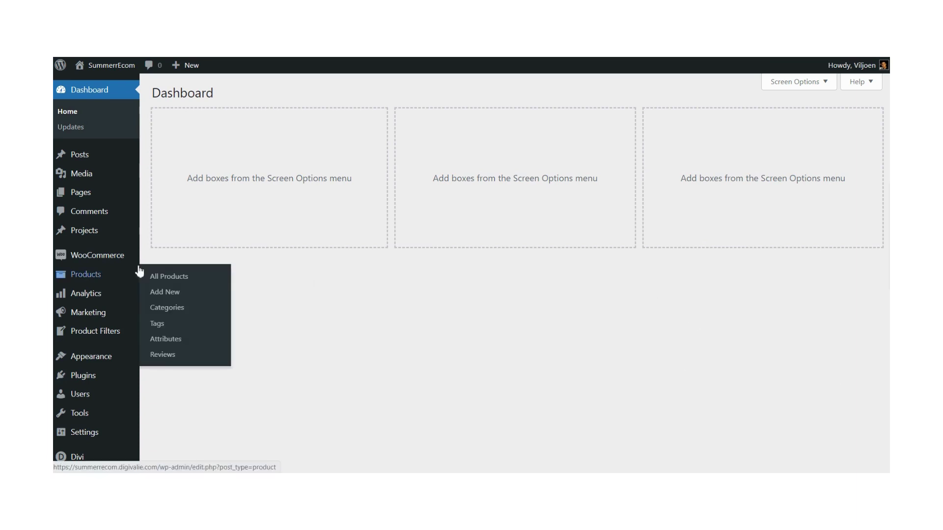
mouse_move(93, 299)
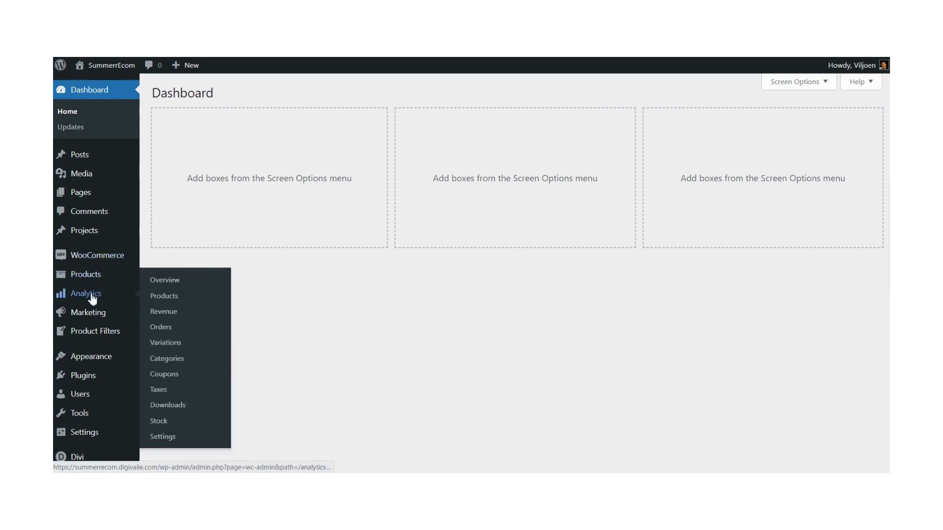
mouse_move(68, 318)
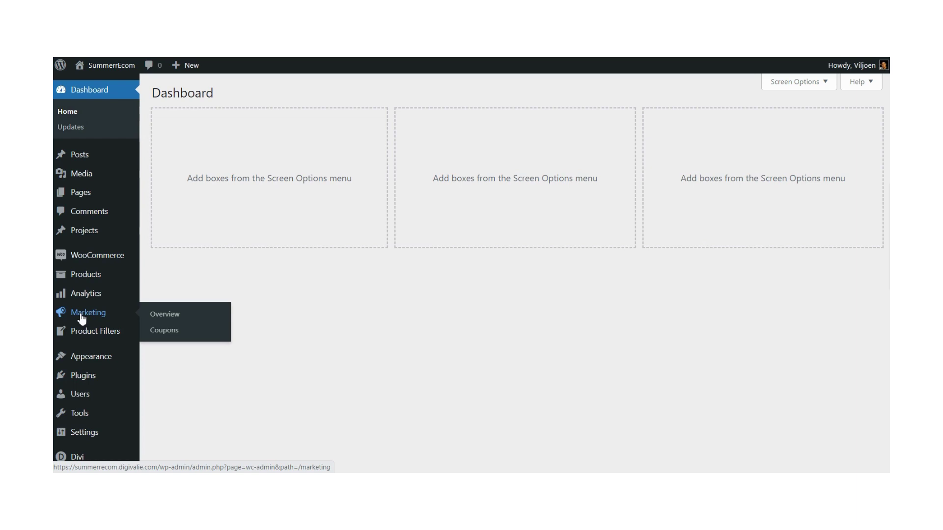
click(167, 334)
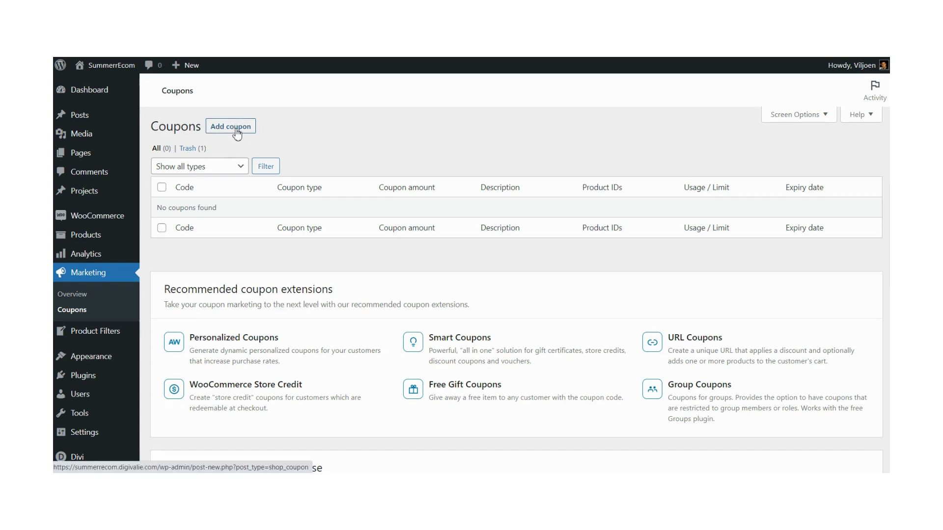
Step: Start a new coupon, expand its Coupon data panel and focus the Coupon code field
click(237, 129)
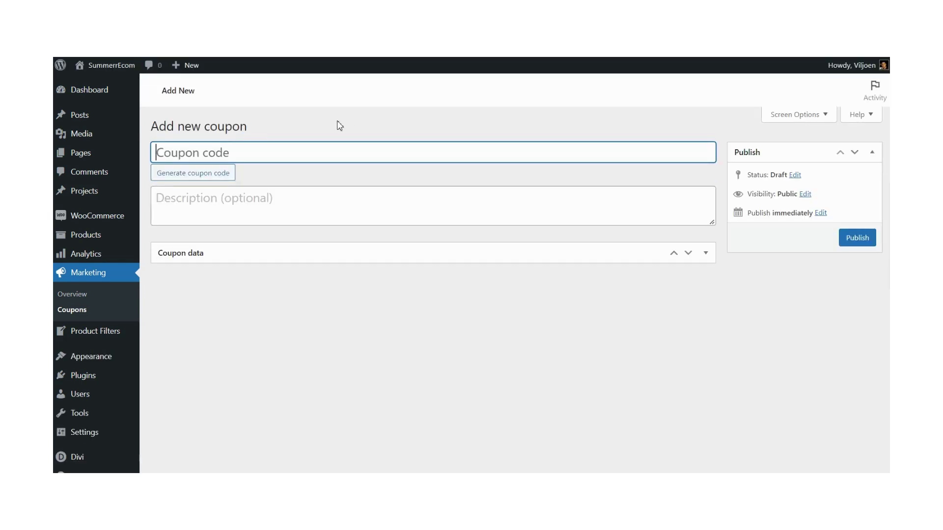
click(705, 253)
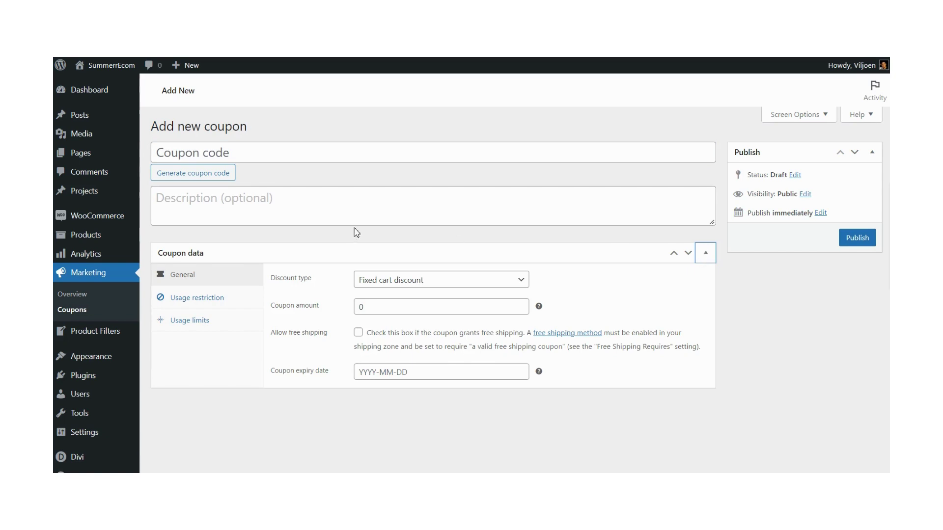
click(204, 154)
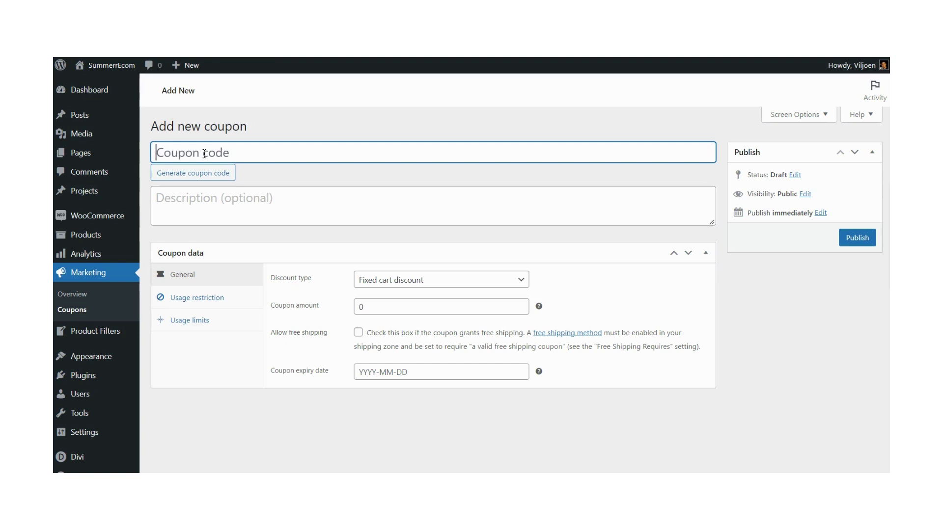
Step: Enter coupon code 10percentdiscount with the description 'this is a testing coupon'
text(10pe)
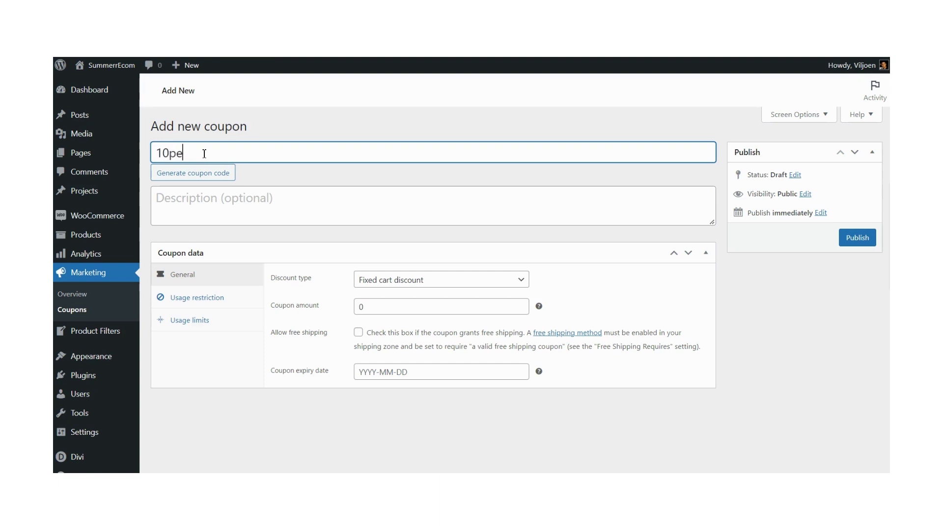
text(rcentdiscount)
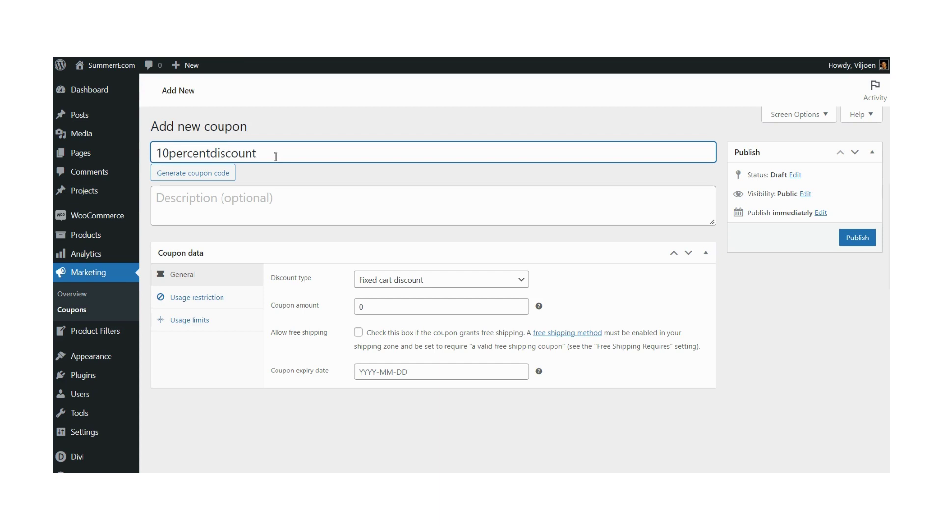
click(206, 199)
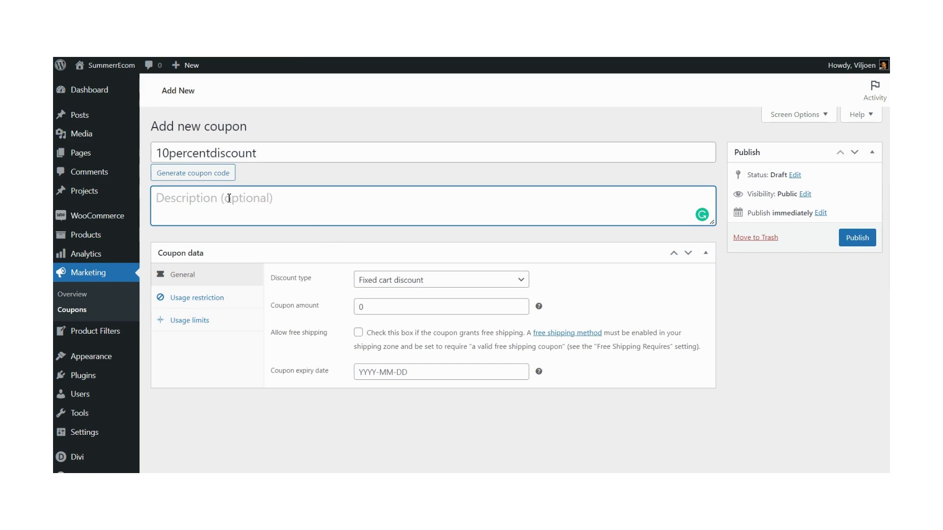
text(this is a )
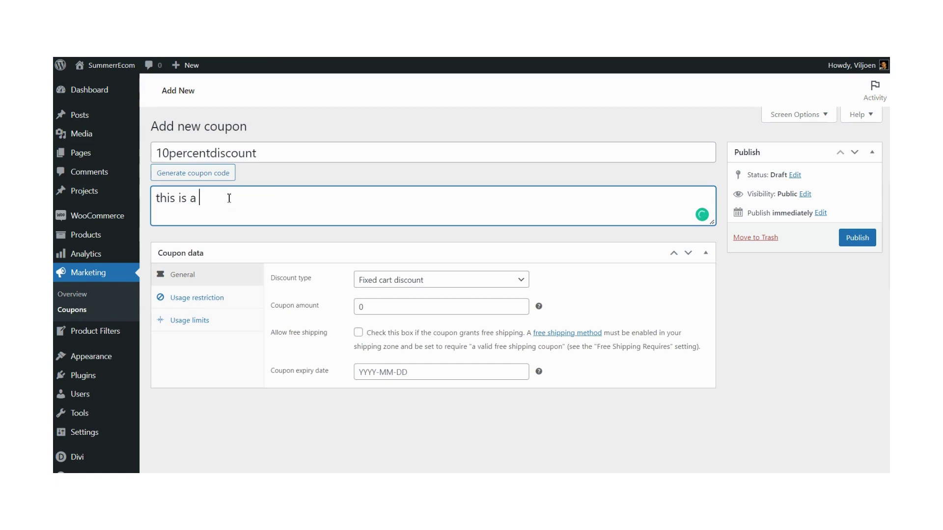
text(testing coupon)
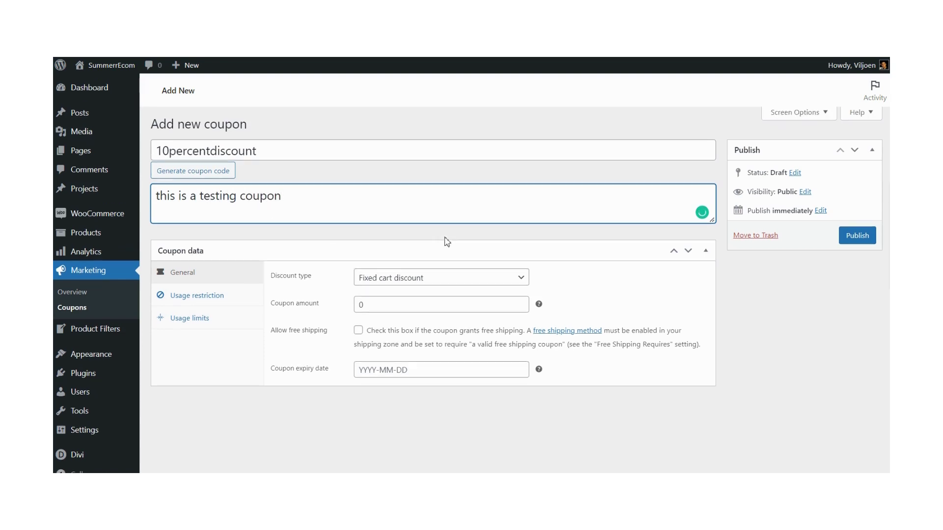
scroll(442, 238, down, 1)
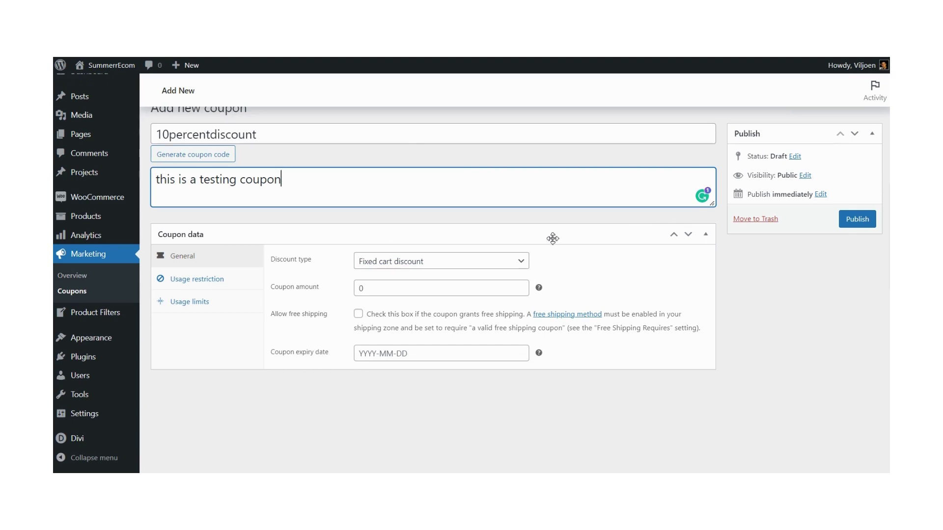
click(521, 261)
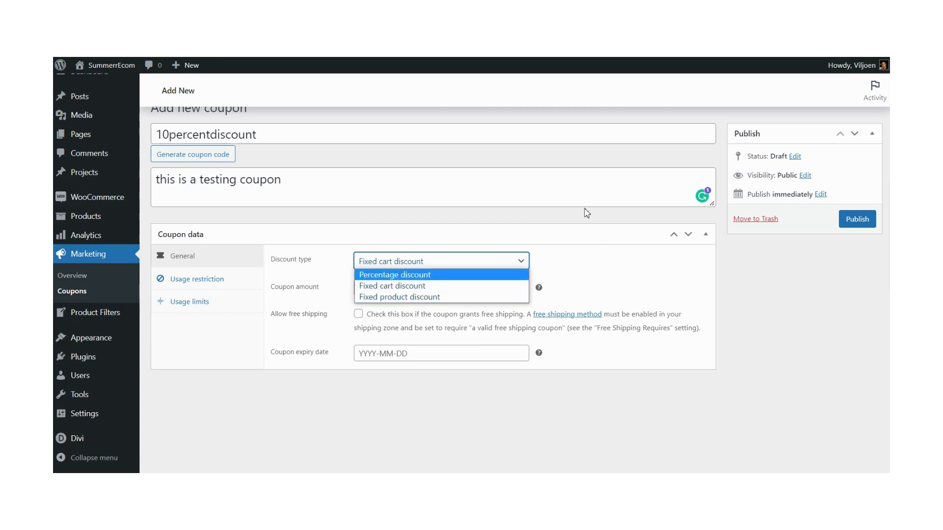
Step: Try making the coupon a Percentage discount with an amount of 15
click(573, 219)
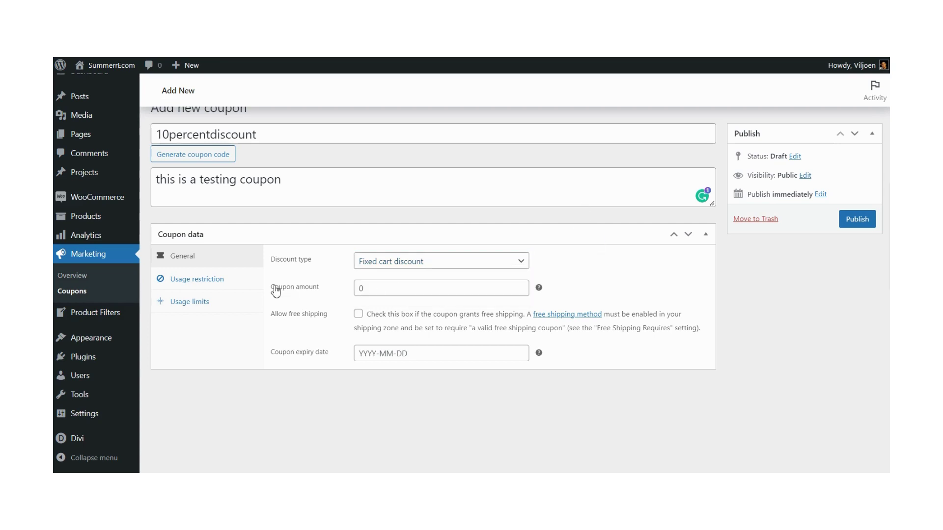
click(415, 266)
click(384, 273)
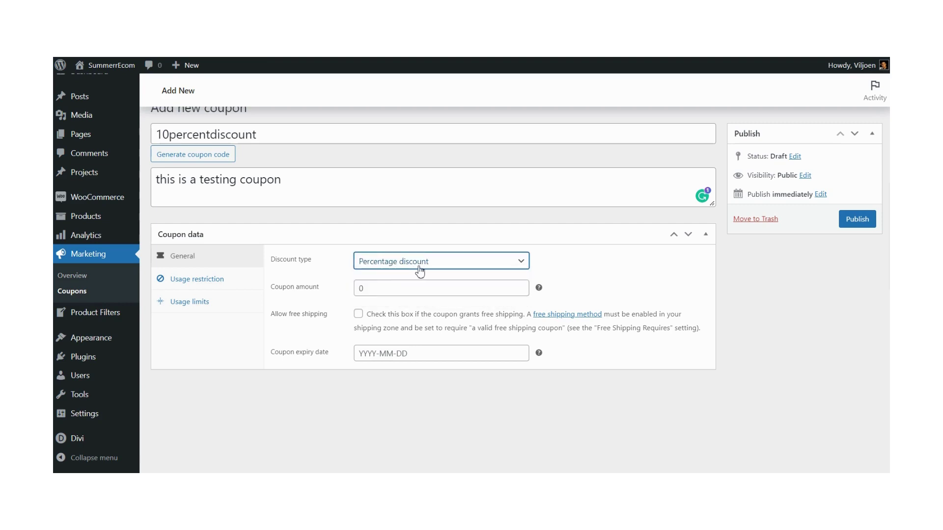
double_click(368, 289)
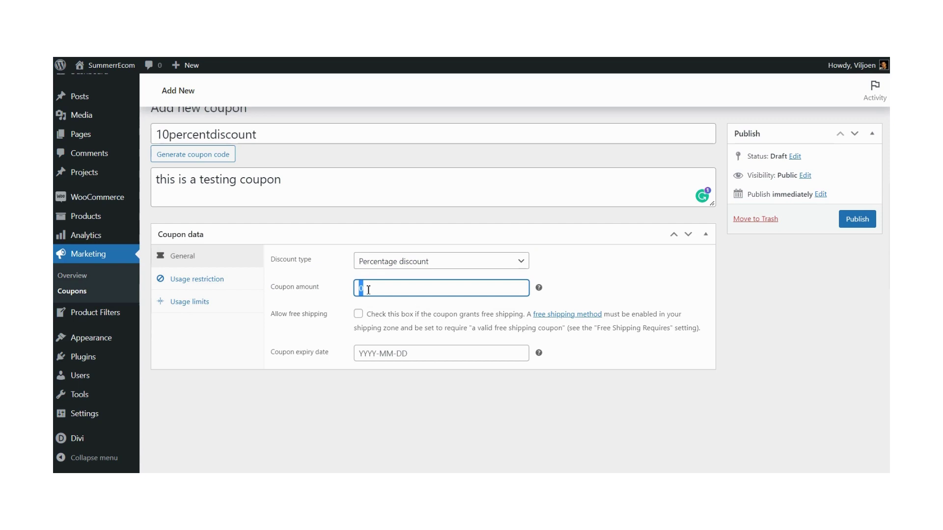
text(15)
click(586, 256)
click(393, 283)
text(%)
key(BackSpace)
Step: Switch the coupon back to Fixed cart discount with an amount of 500
click(525, 260)
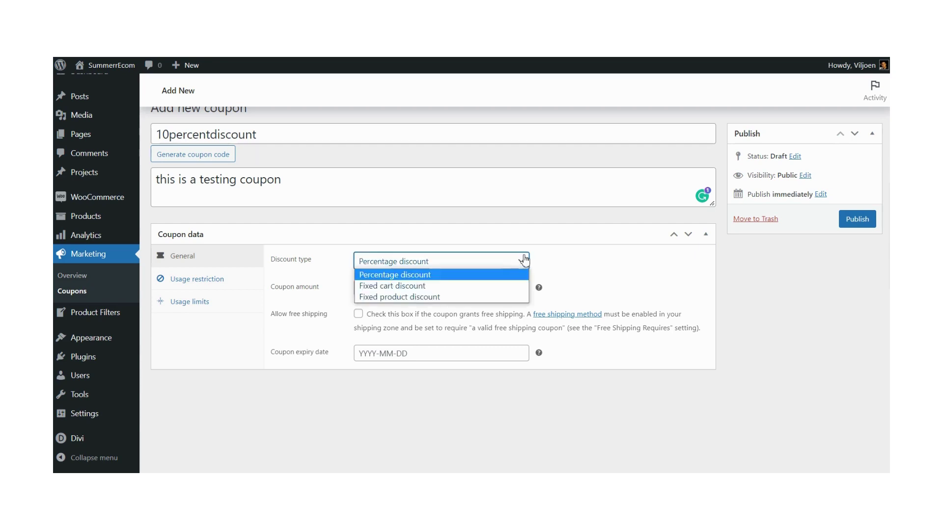
click(392, 287)
double_click(413, 290)
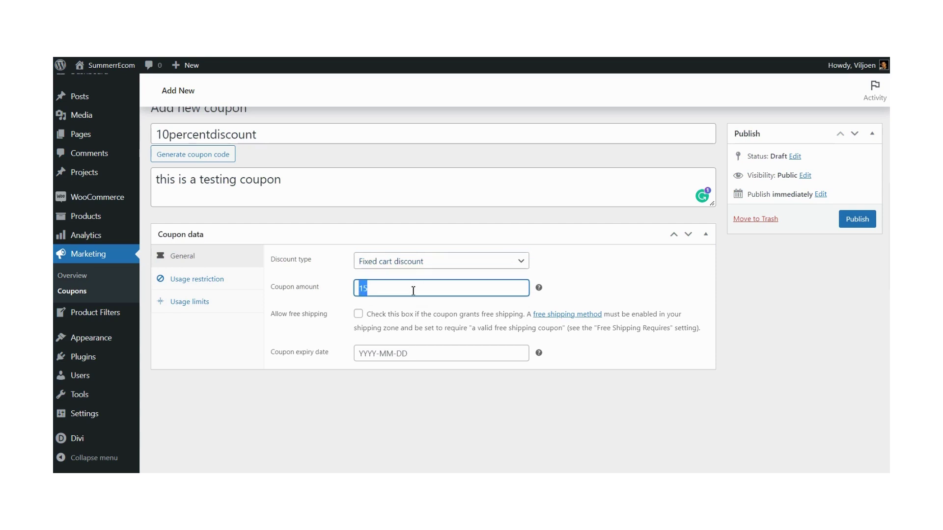
key(BackSpace)
text(500)
click(577, 266)
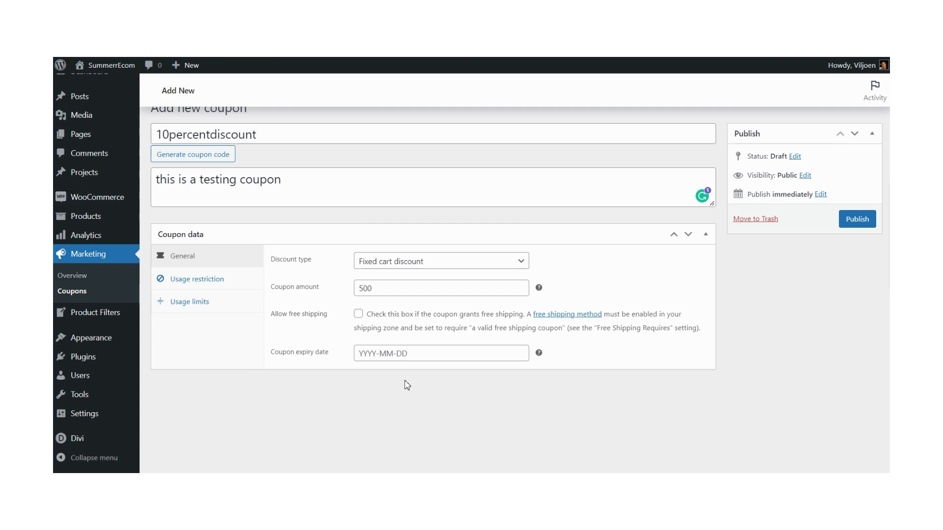
click(370, 353)
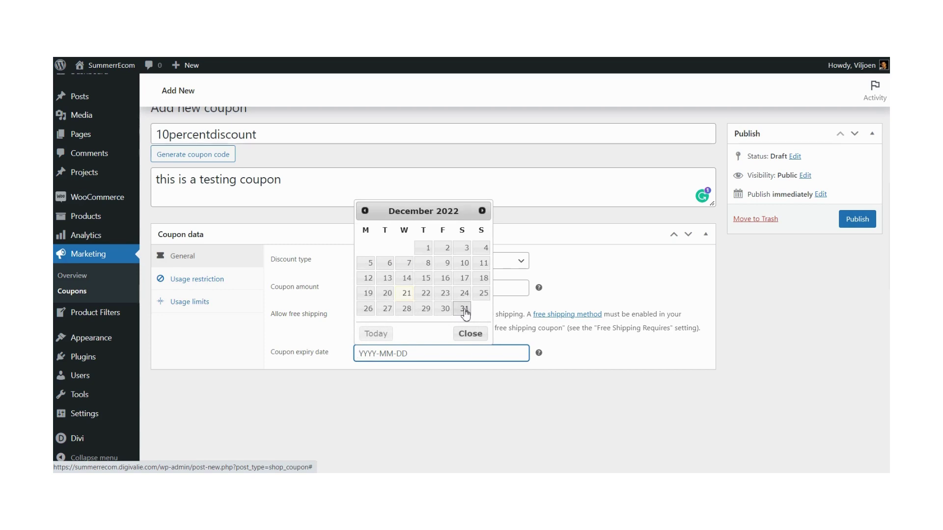
click(453, 390)
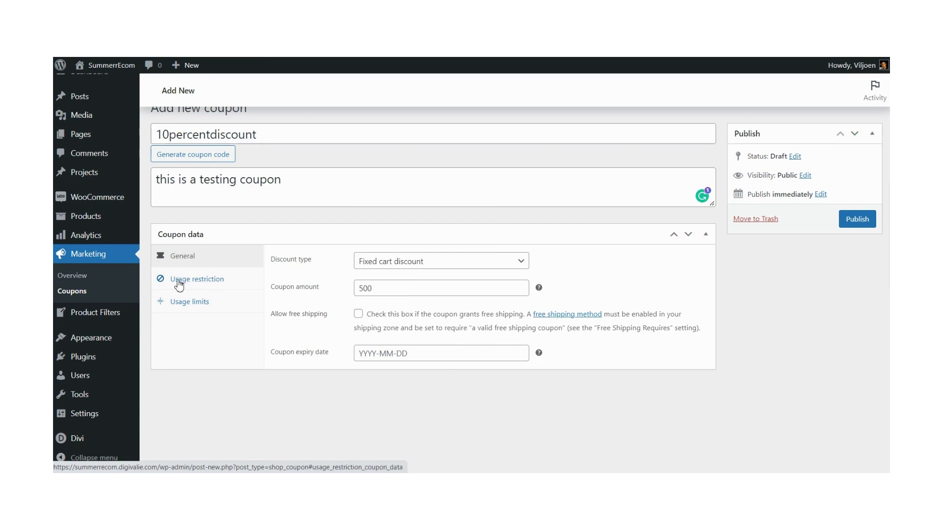
Step: Show Usage restriction and toggle Individual use only and Exclude sale items on, then off
click(194, 285)
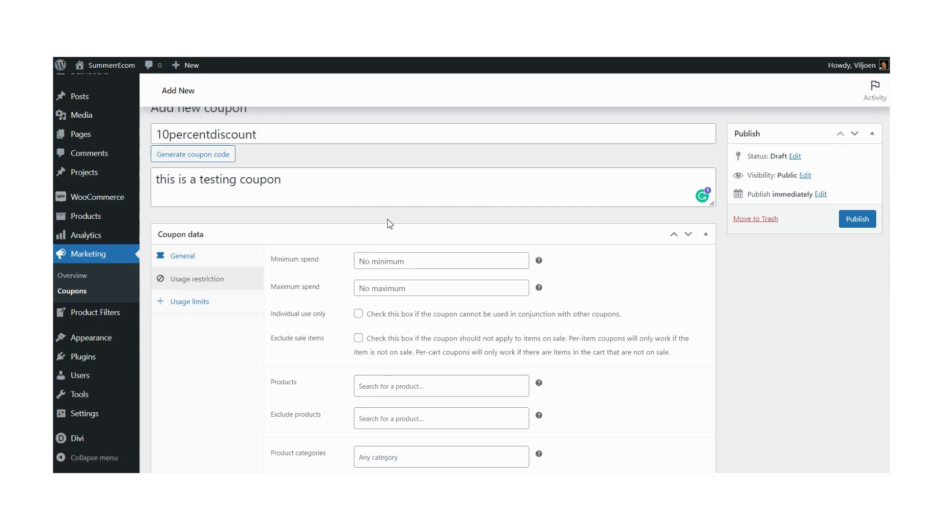
scroll(578, 253, down, 1)
scroll(579, 255, down, 4)
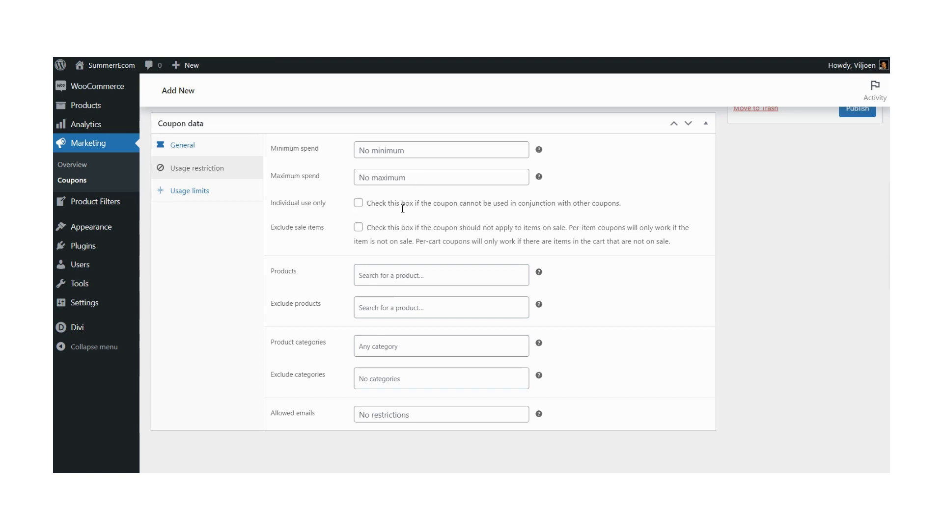
click(358, 205)
click(454, 207)
click(359, 228)
click(358, 227)
scroll(618, 284, down, 1)
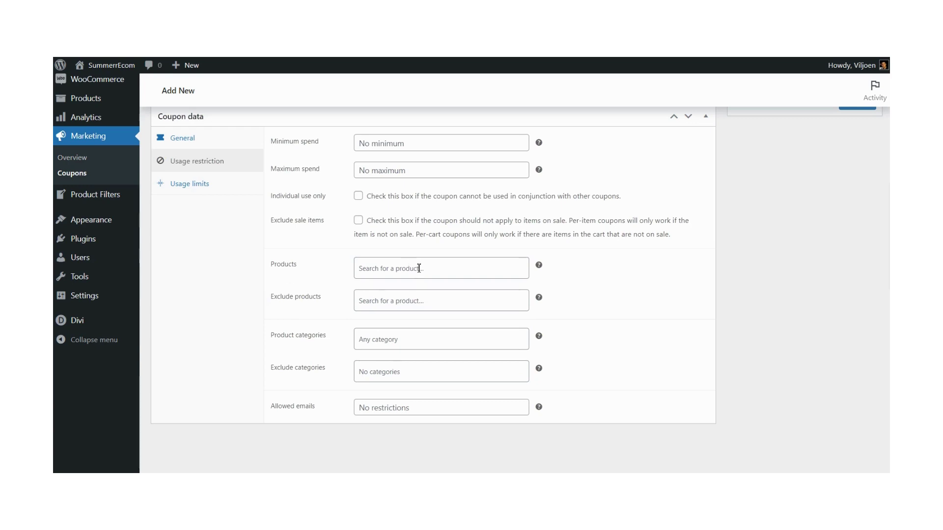
mouse_move(539, 268)
mouse_move(544, 301)
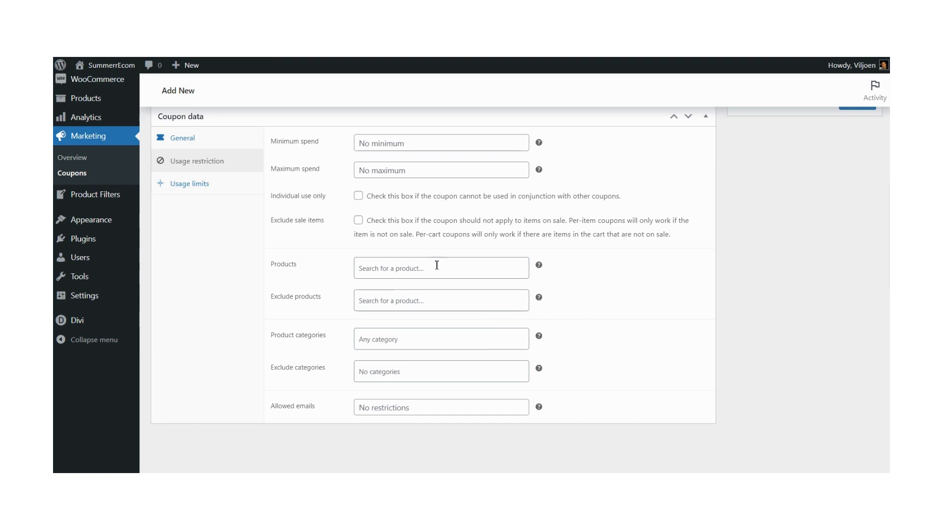
click(382, 268)
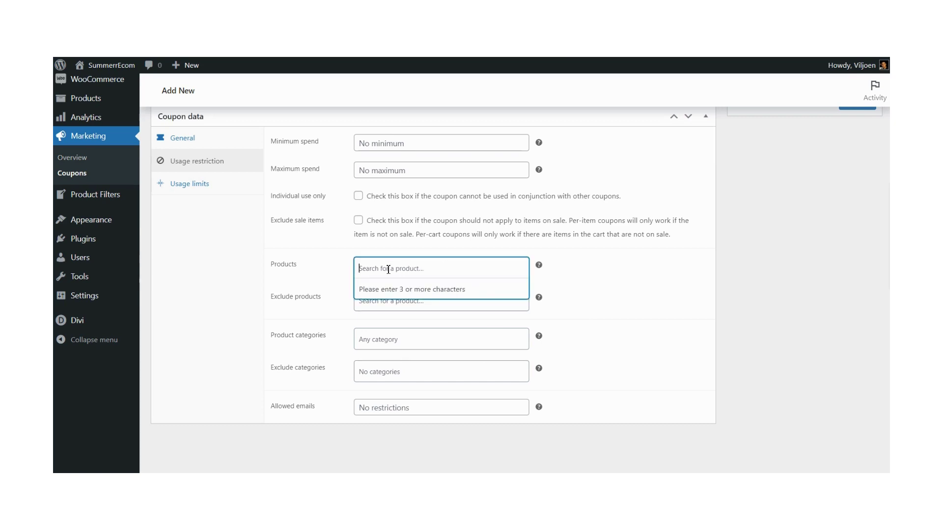
text(watch)
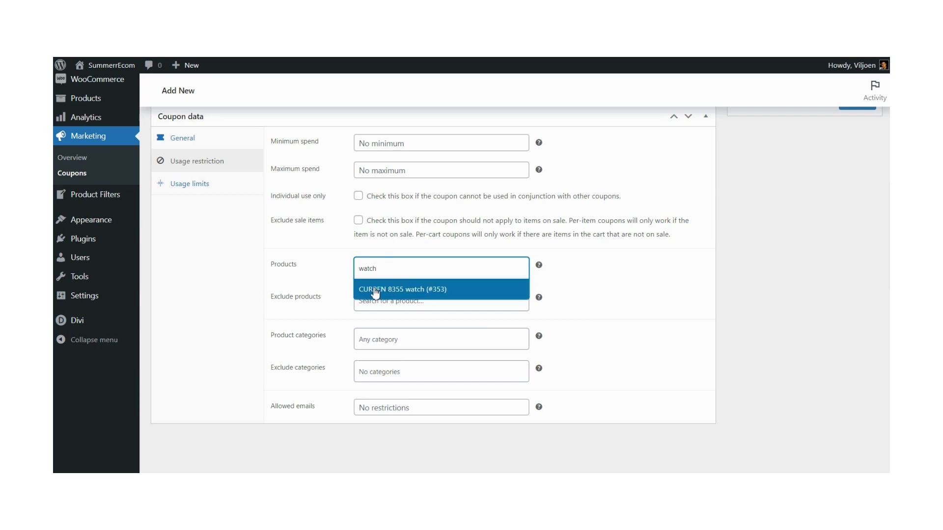
click(393, 292)
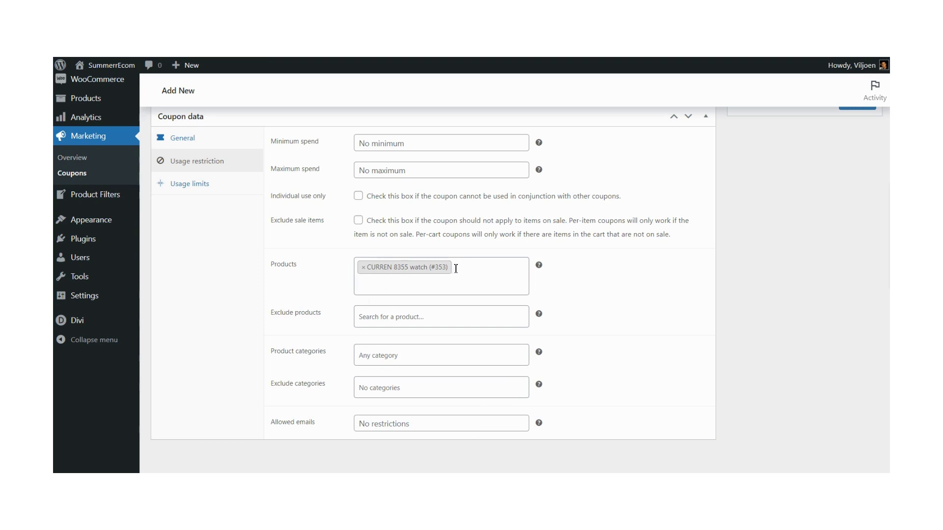
key(BackSpace)
key(BackSpace)
key(BackSpace)
key(BackSpace)
key(BackSpace)
key(BackSpace)
key(BackSpace)
key(BackSpace)
key(BackSpace)
key(BackSpace)
key(BackSpace)
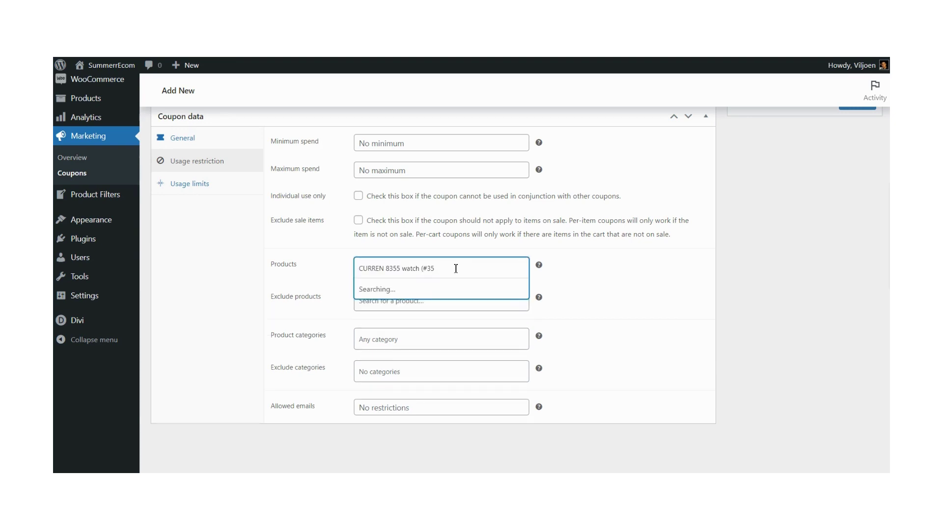
key(BackSpace)
key(BackSpace)
key(BackSpace)
key(BackSpace)
key(BackSpace)
key(BackSpace)
key(BackSpace)
key(BackSpace)
key(BackSpace)
key(BackSpace)
key(BackSpace)
key(BackSpace)
key(BackSpace)
key(BackSpace)
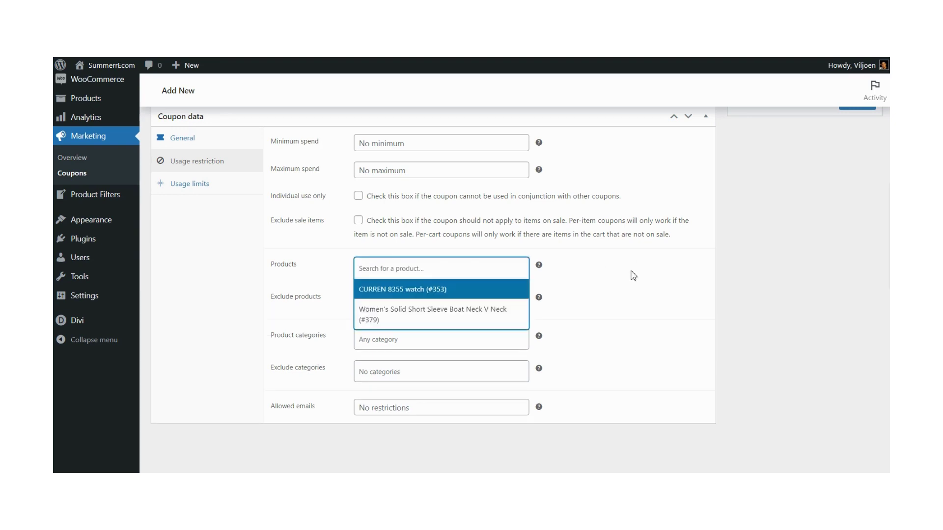
click(632, 277)
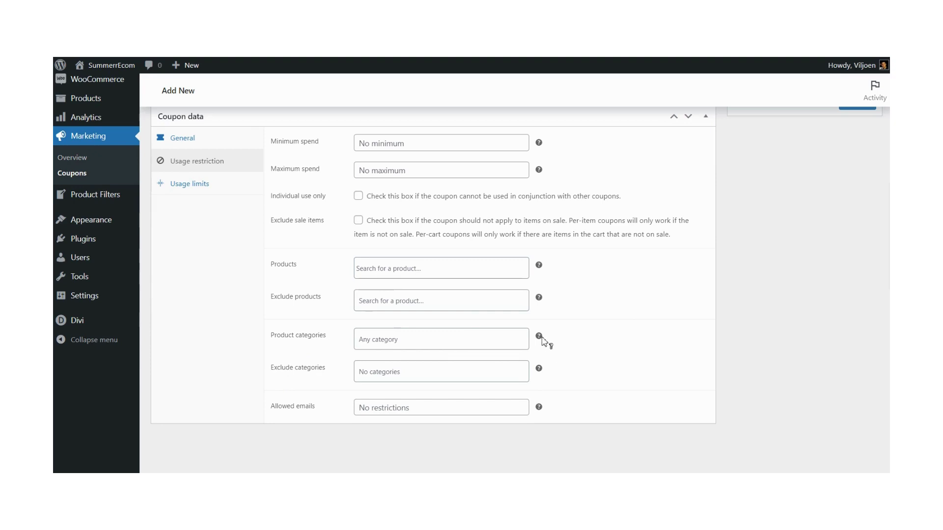
mouse_move(541, 337)
mouse_move(540, 375)
mouse_move(540, 267)
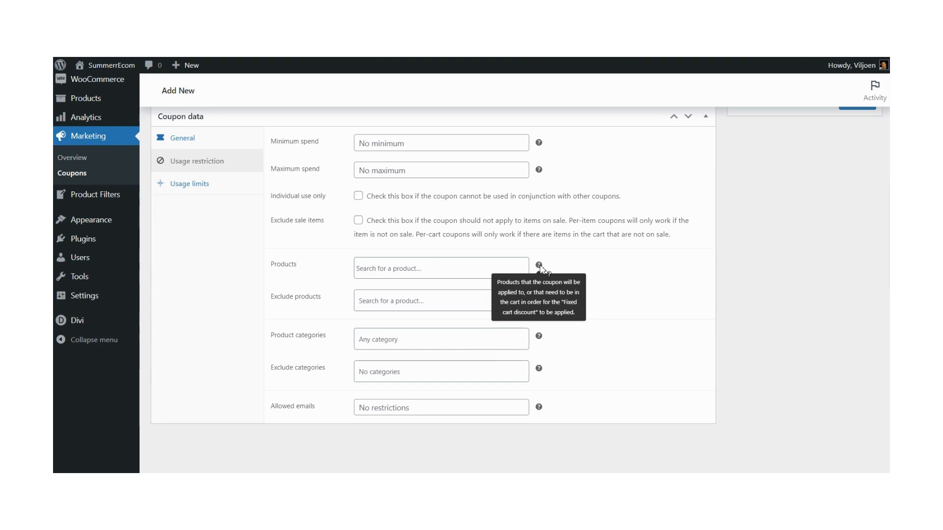
Step: Set the coupon's usage limits to 30 per coupon and 1 per user
scroll(621, 289, up, 1)
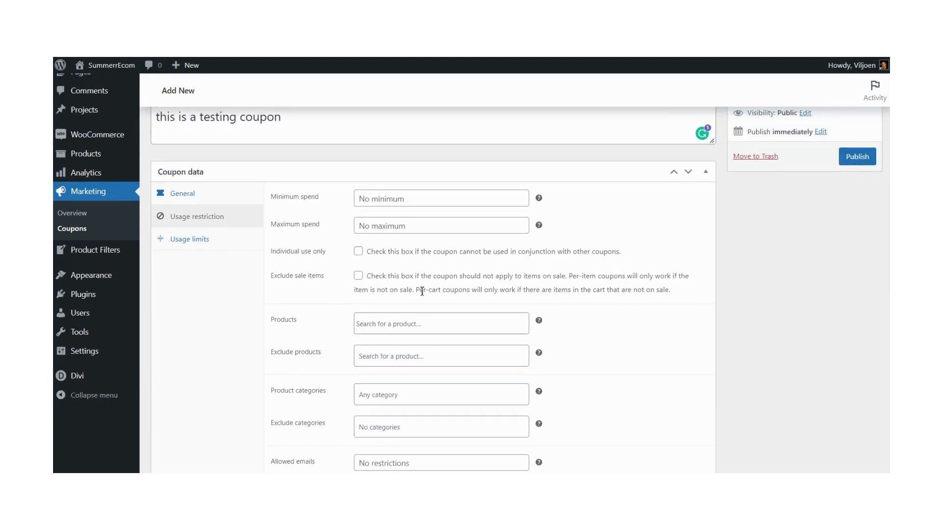
click(189, 241)
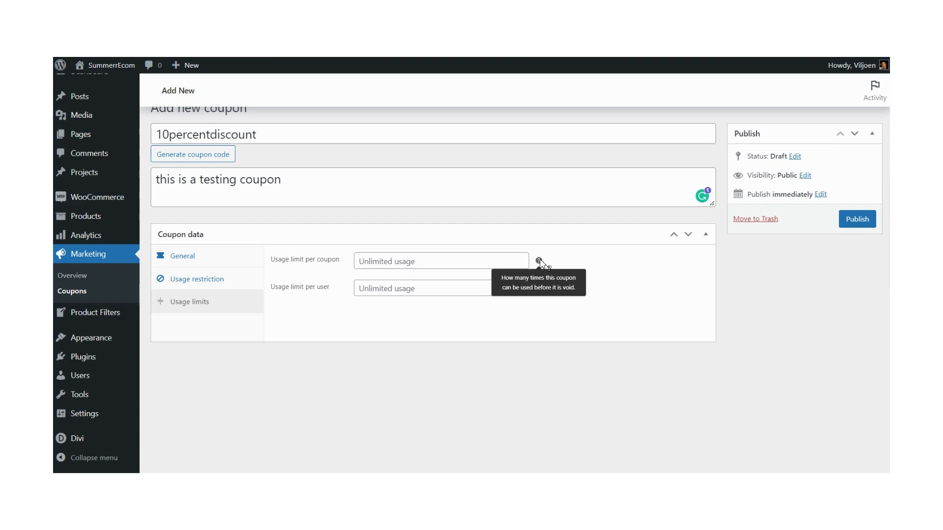
click(417, 260)
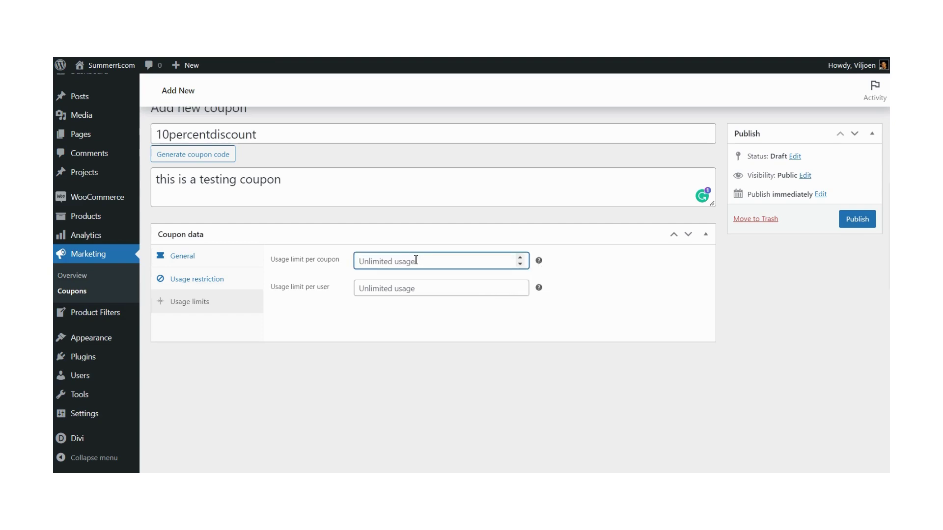
text(30)
click(461, 363)
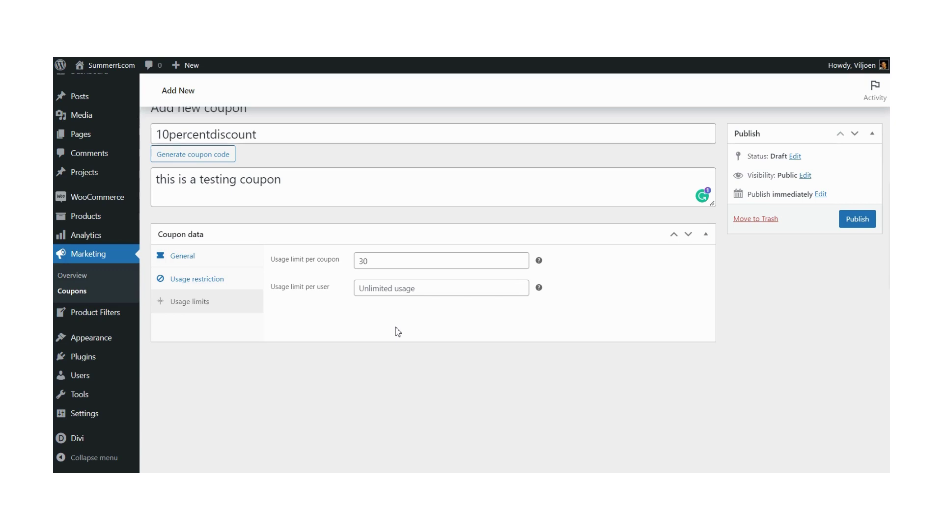
click(382, 290)
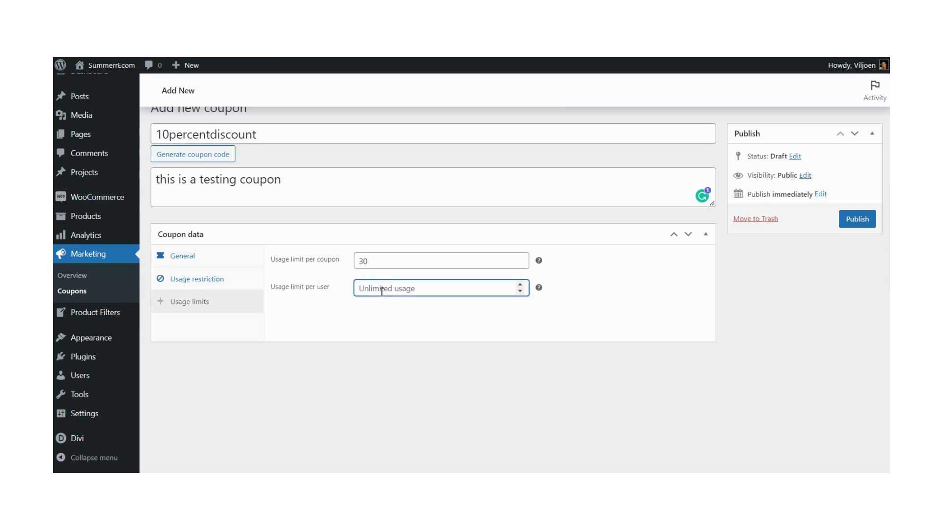
text(1)
click(401, 351)
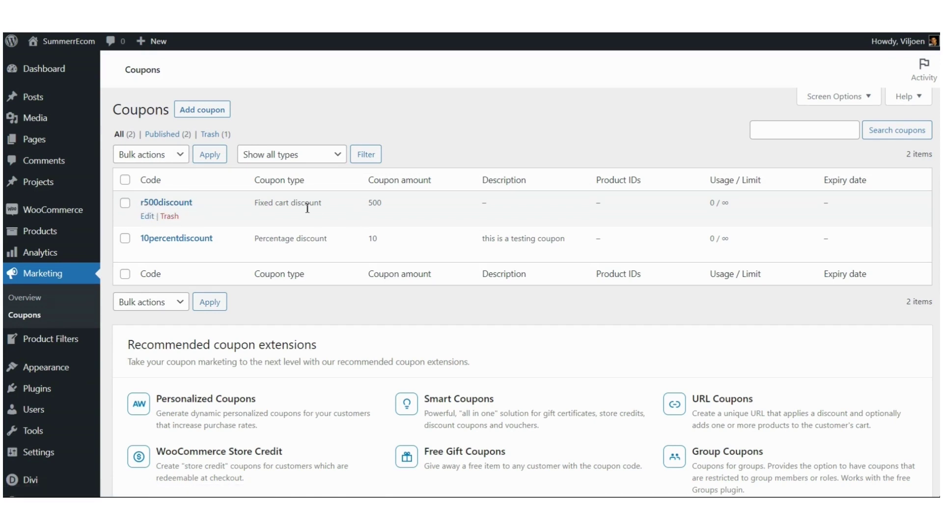
Step: Highlight the types and amounts of r500discount (fixed cart, 500) and 10percentdiscount (percentage, 10)
drag(255, 204, 322, 205)
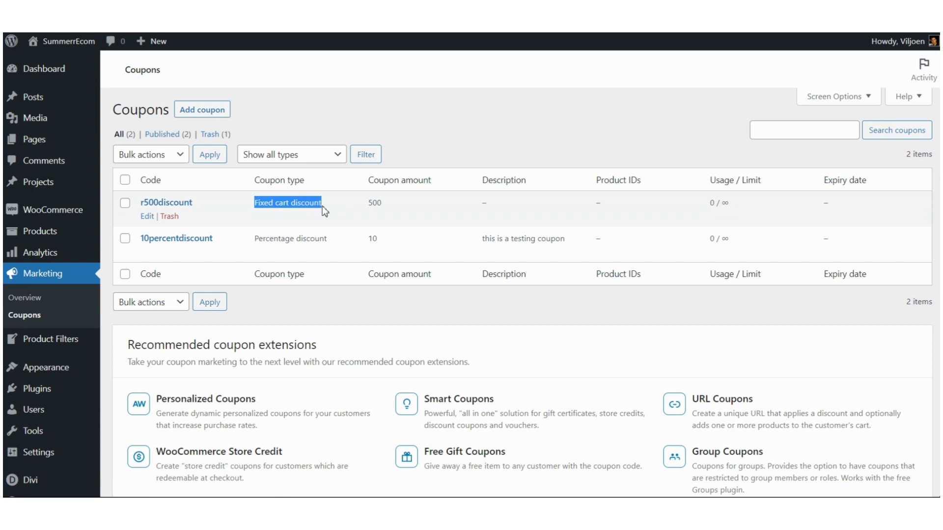
double_click(376, 203)
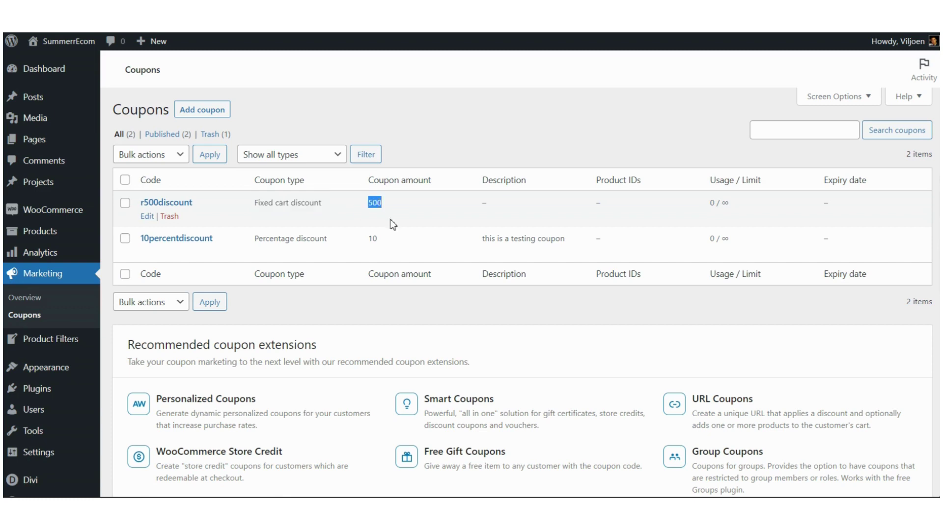
click(268, 238)
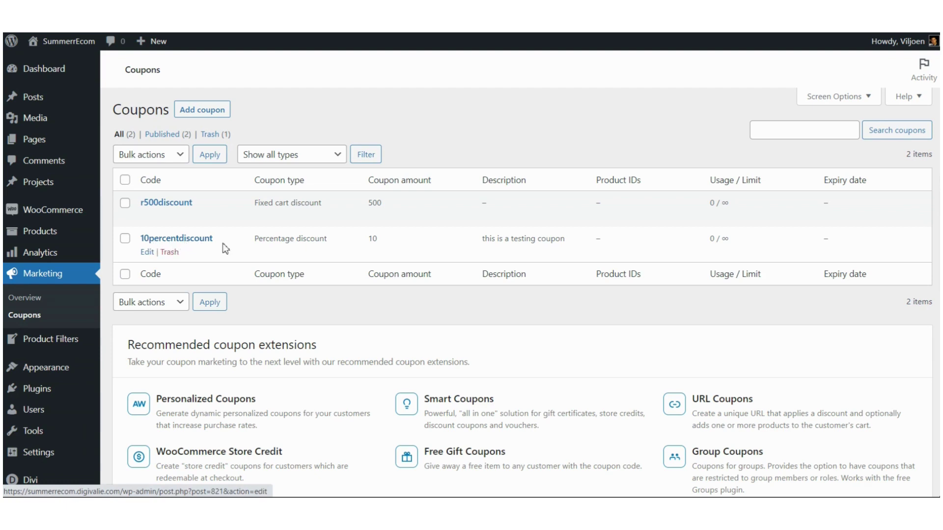
drag(259, 240, 329, 242)
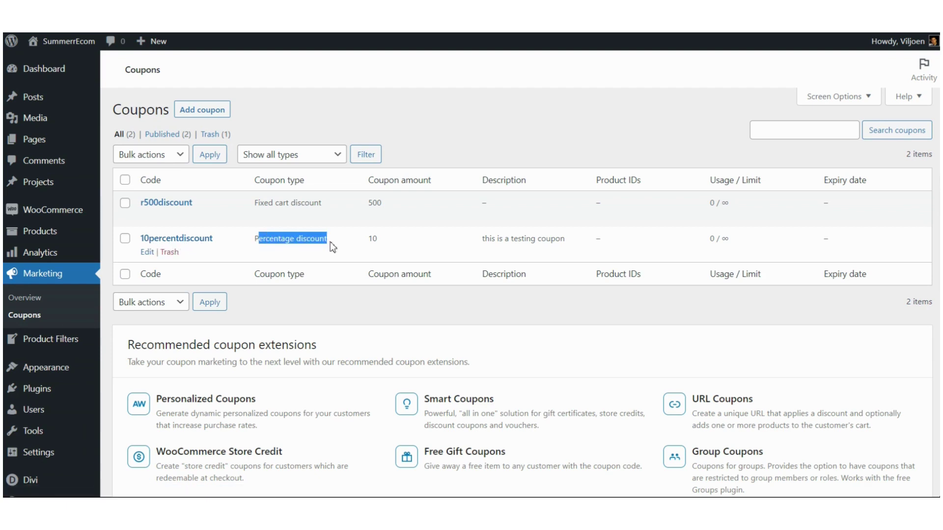
double_click(374, 238)
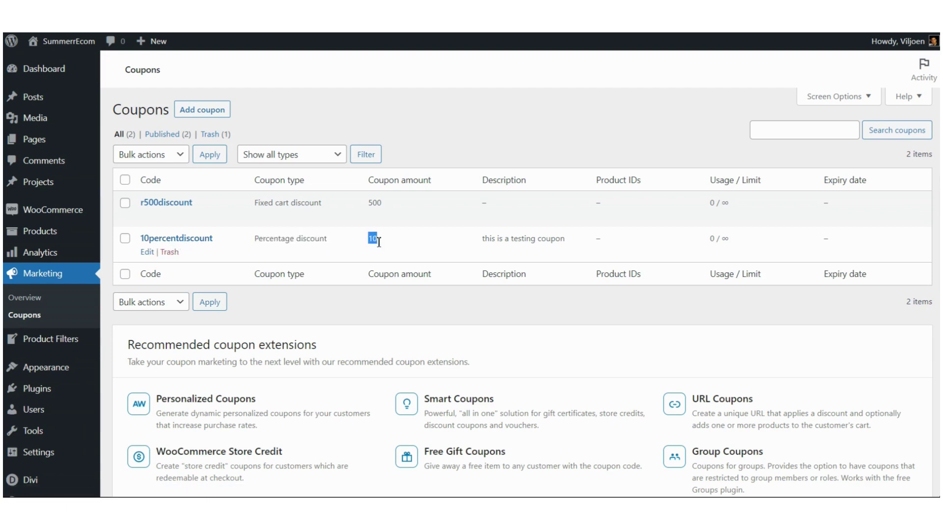
click(309, 242)
Step: Copy the r500discount coupon code from the coupons list
drag(206, 209, 145, 205)
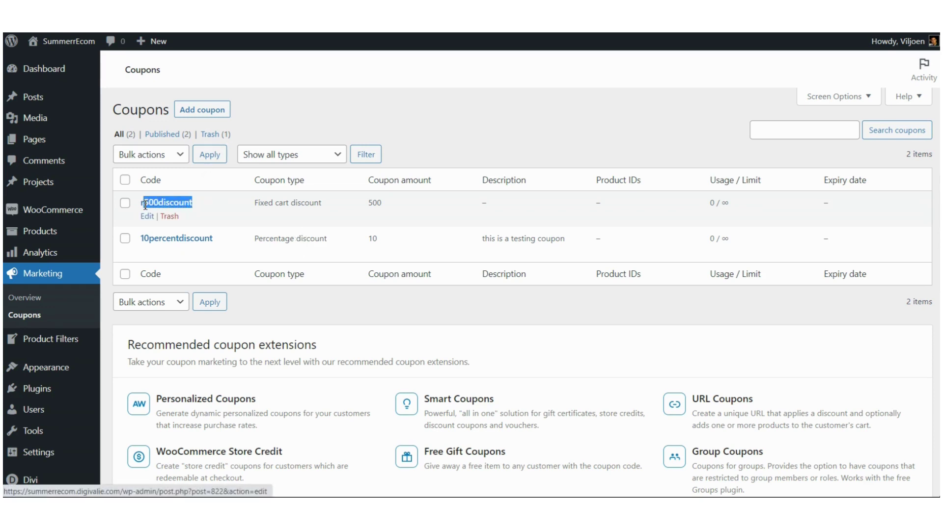
right_click(180, 205)
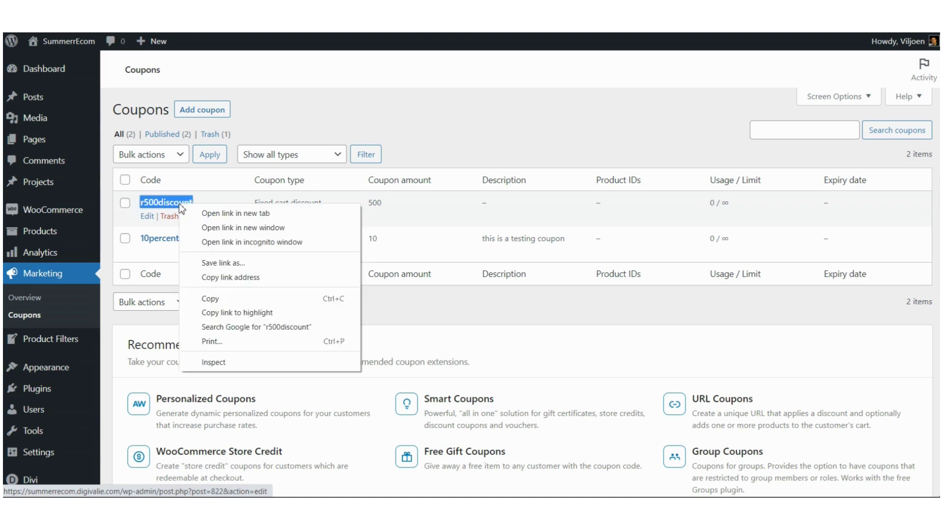
click(227, 299)
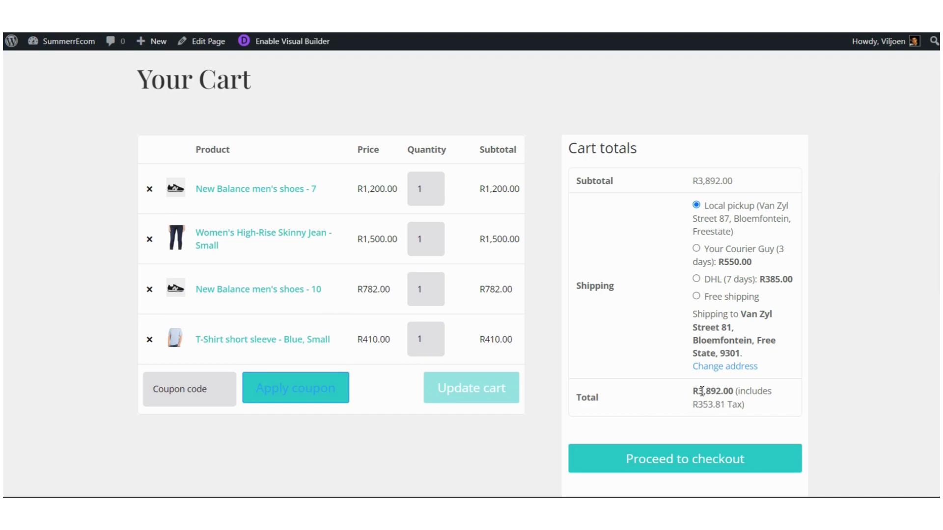
Step: Apply the pasted r500discount code, dropping the cart total from R3,892.00 to R3,392.00
drag(699, 391, 736, 394)
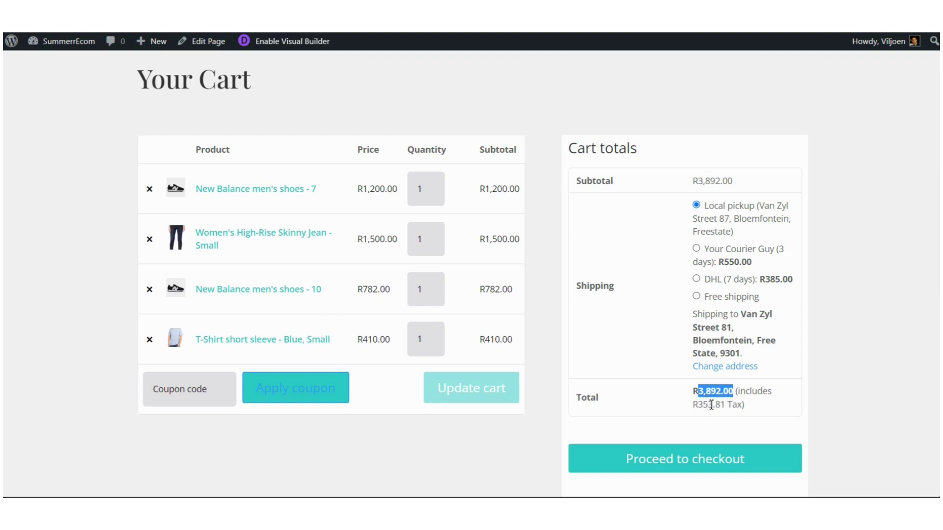
click(188, 394)
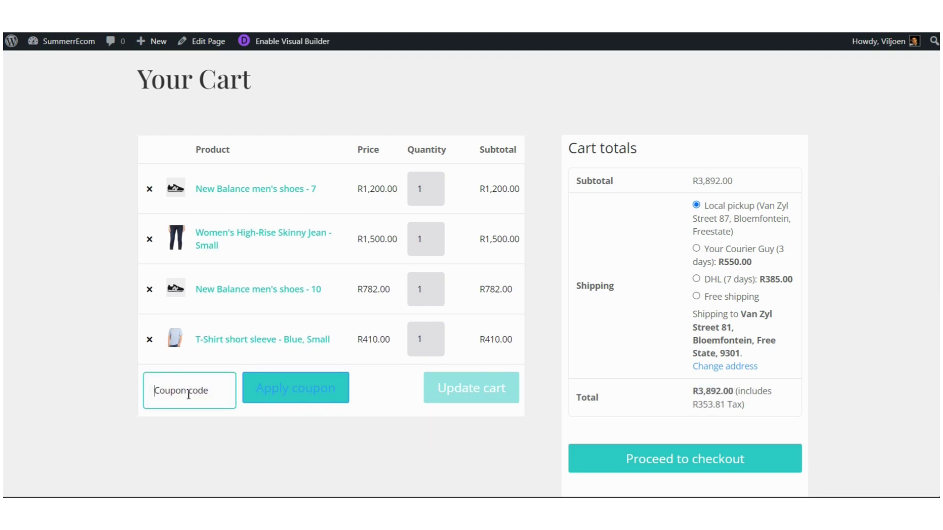
key(ctrl+v)
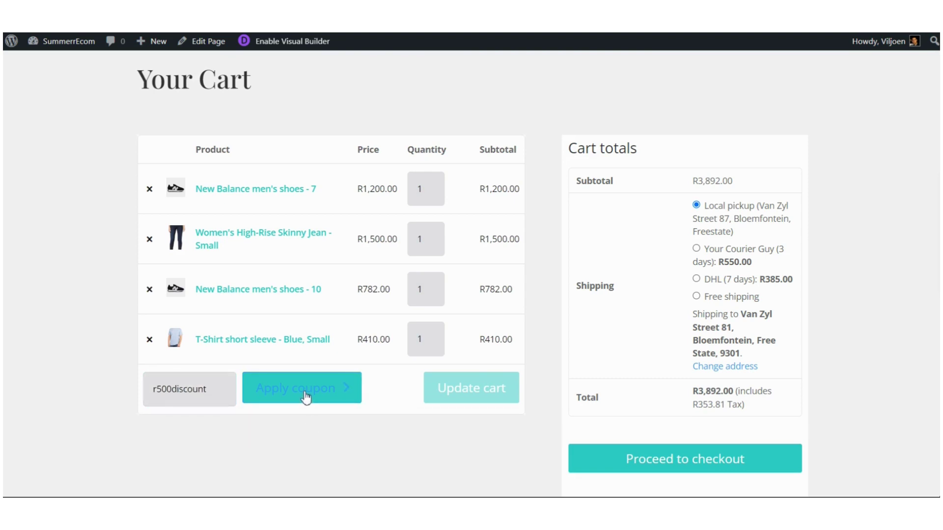
click(306, 398)
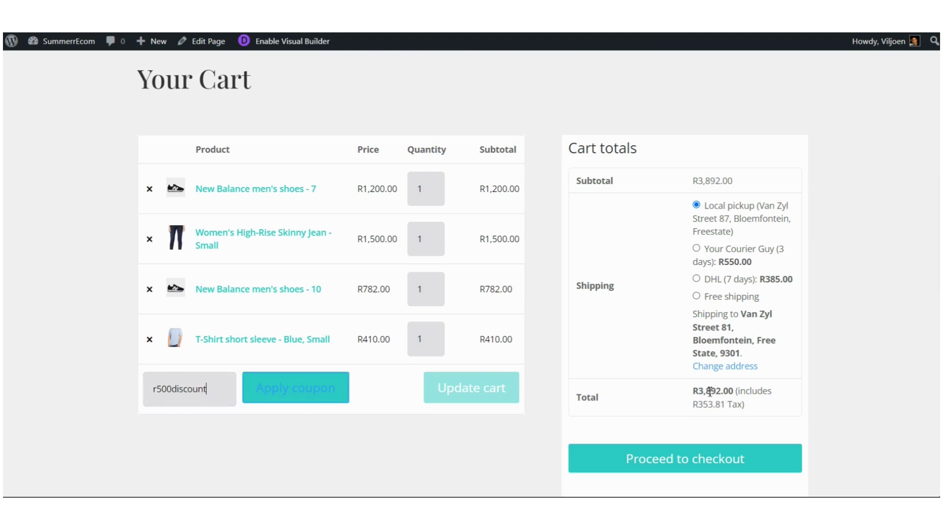
click(292, 395)
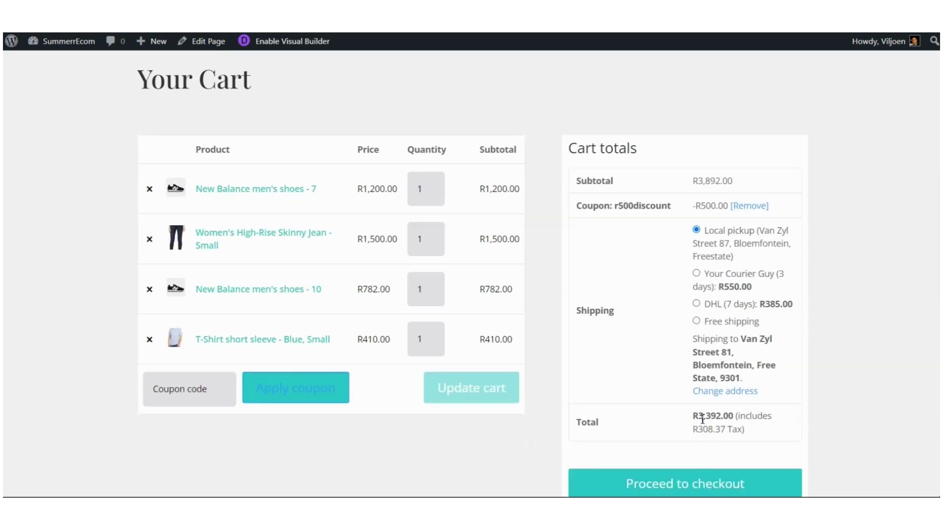
drag(701, 418, 736, 421)
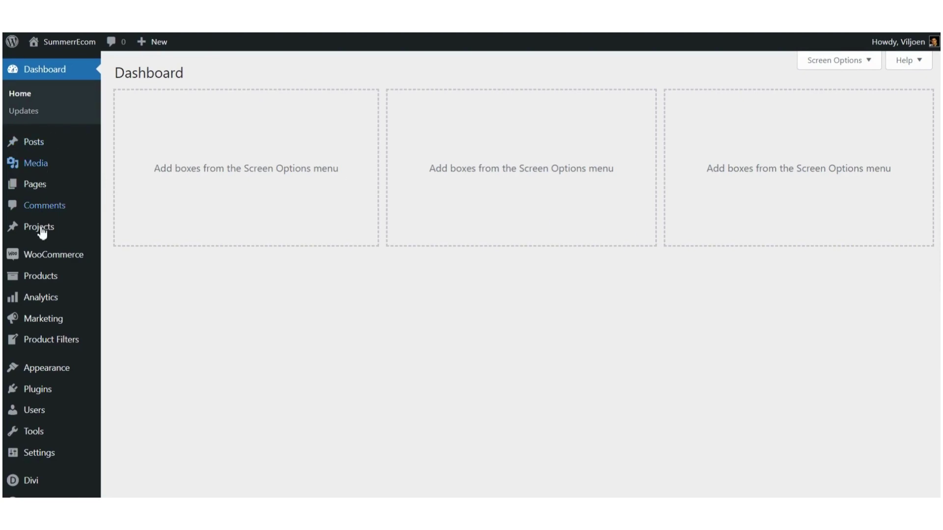
Step: Open Analytics Overview and review month-to-date sales, leaving the date range unchanged
mouse_move(40, 300)
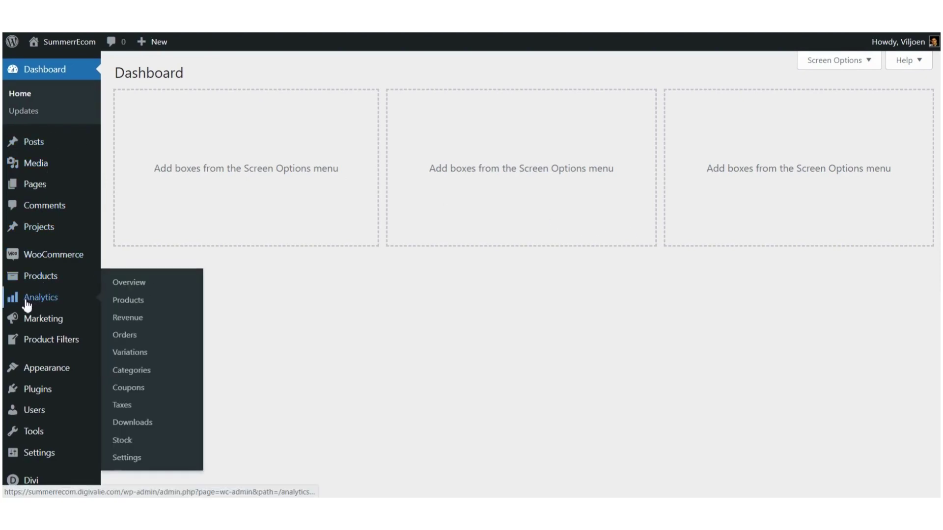
click(133, 289)
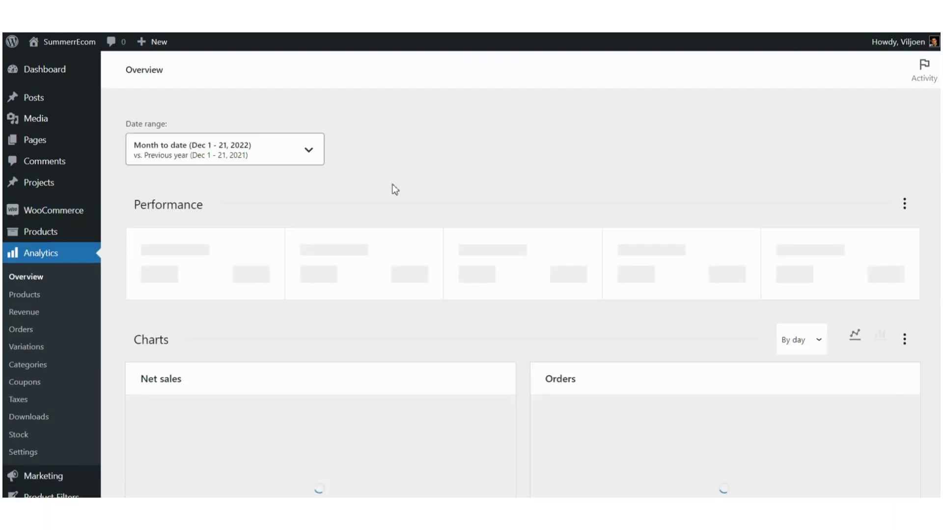
scroll(395, 190, down, 2)
scroll(396, 190, down, 2)
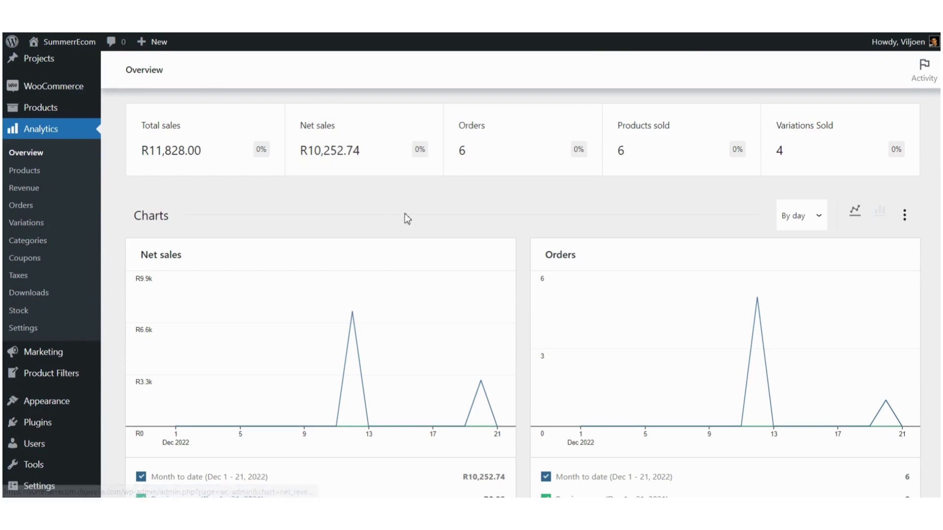
scroll(405, 216, up, 4)
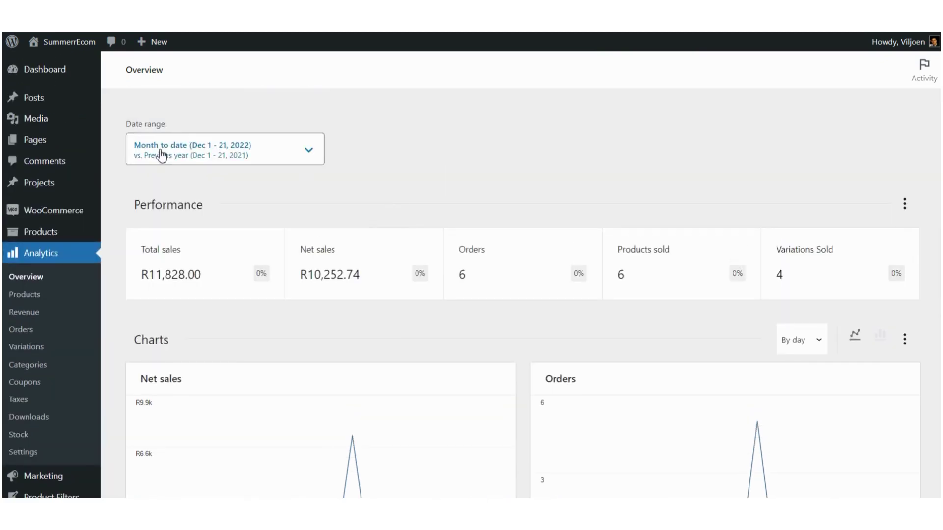
click(309, 156)
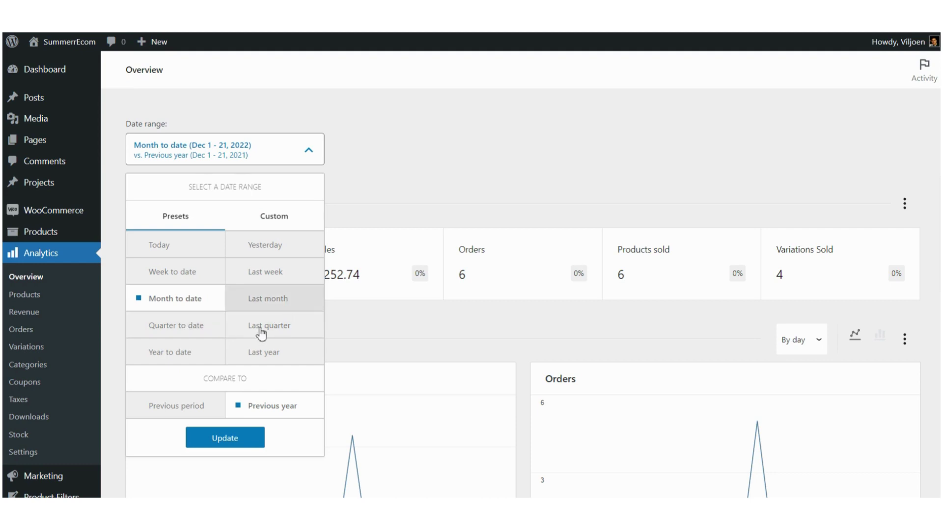
click(409, 181)
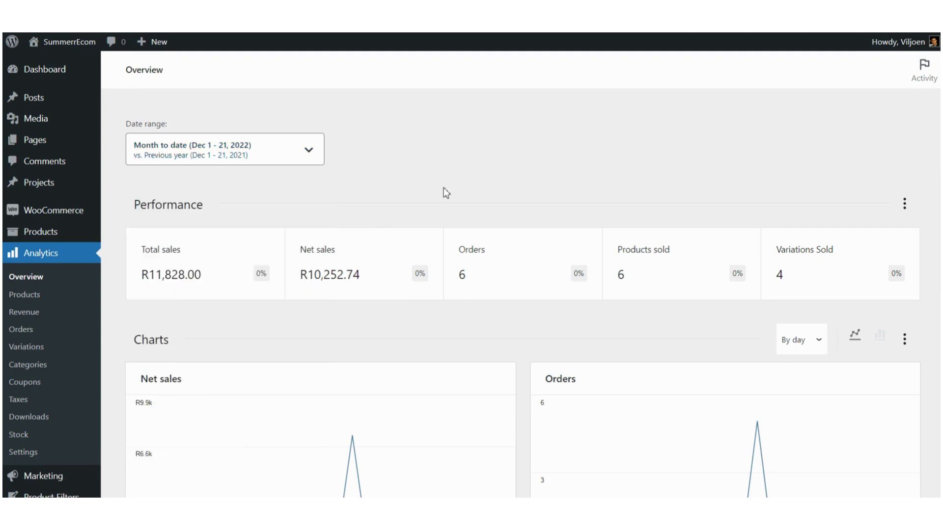
scroll(446, 193, down, 4)
scroll(446, 193, up, 2)
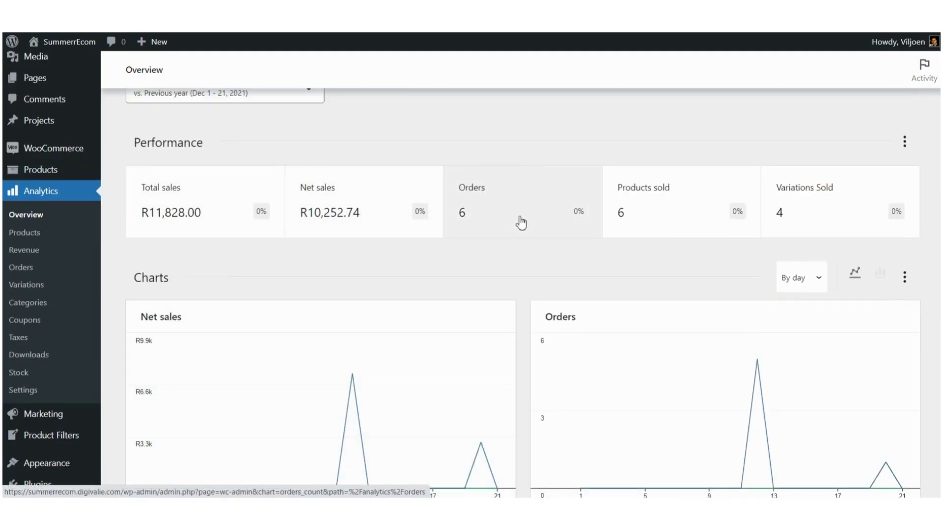
scroll(398, 250, down, 7)
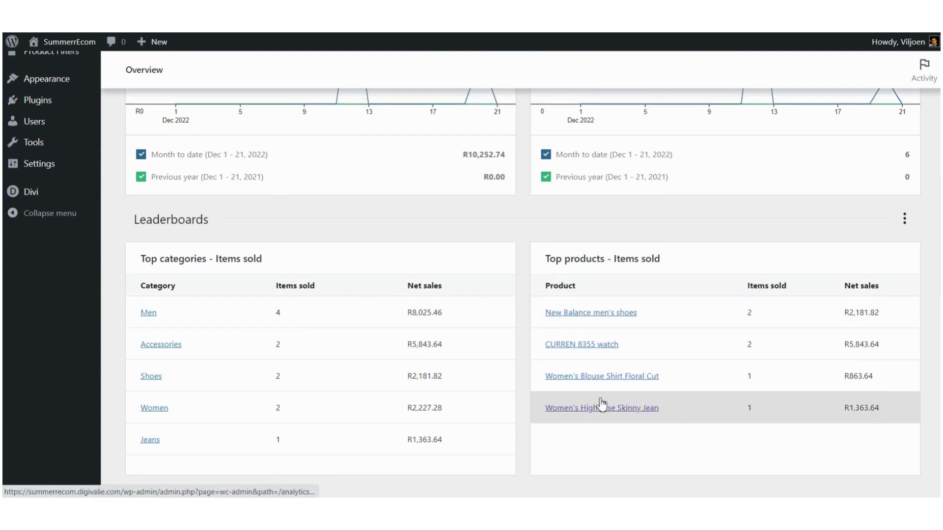
scroll(602, 405, up, 10)
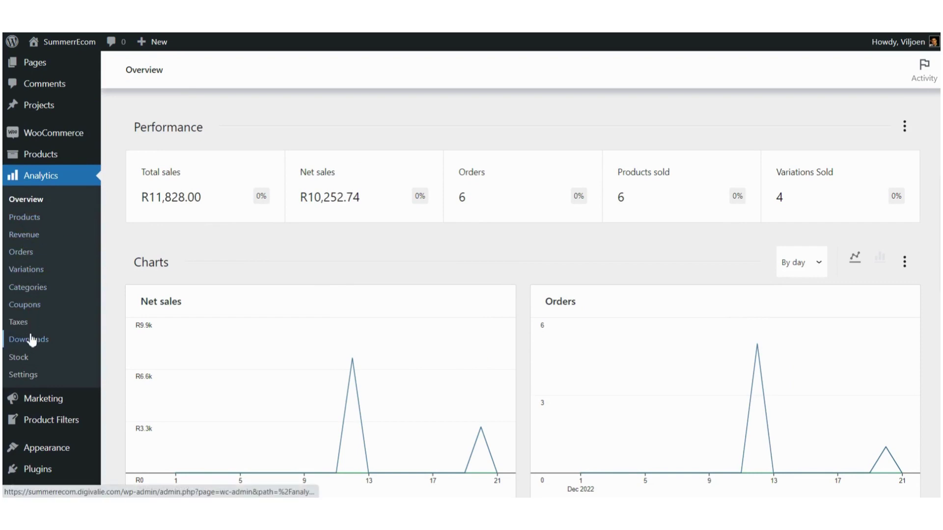
Step: Browse the Products, Variations and Categories analytics reports, ending on the Coupons report
click(27, 220)
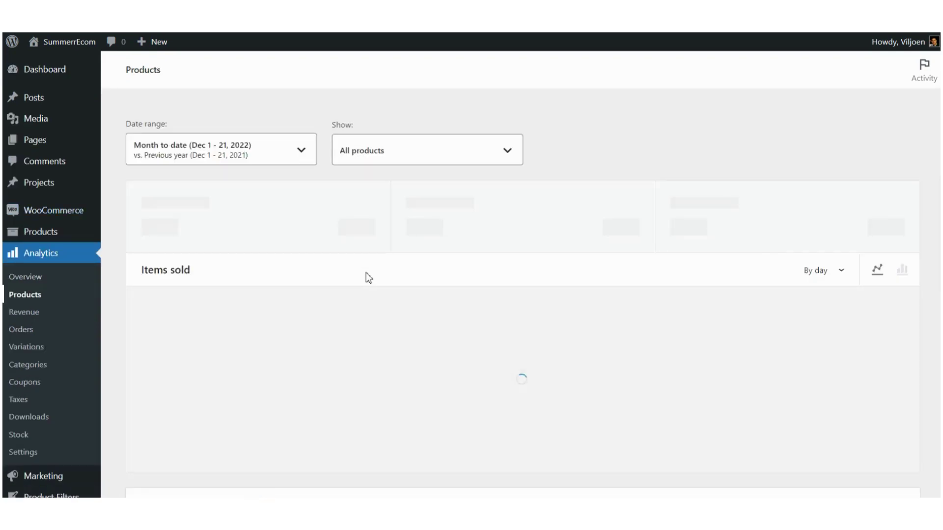
scroll(368, 278, down, 5)
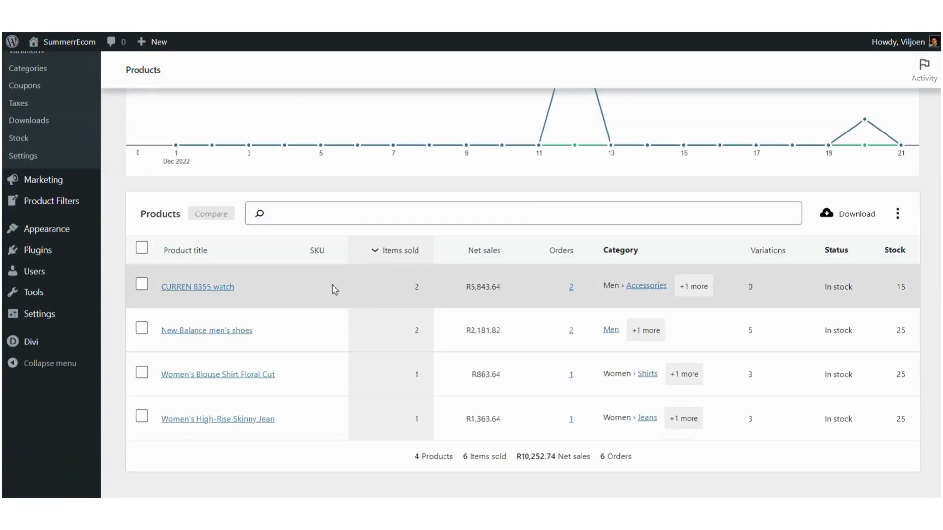
scroll(224, 300, up, 3)
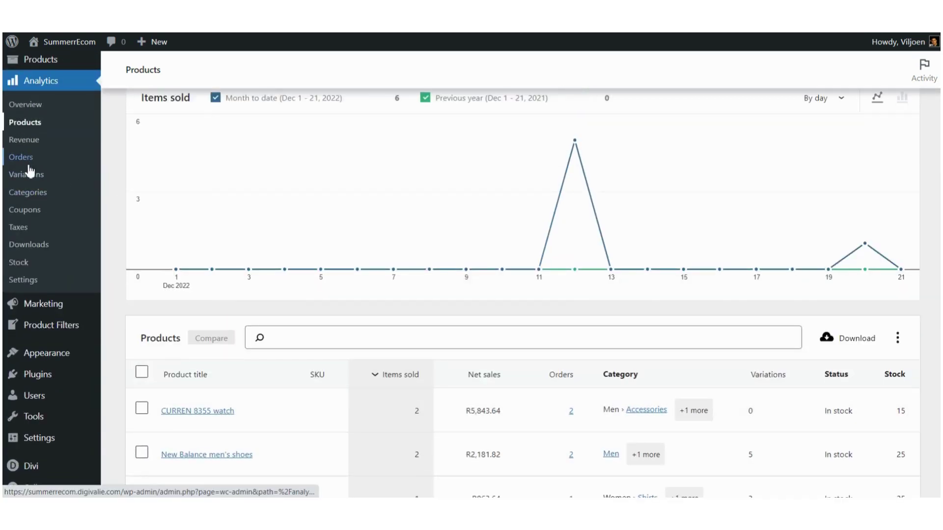
click(27, 175)
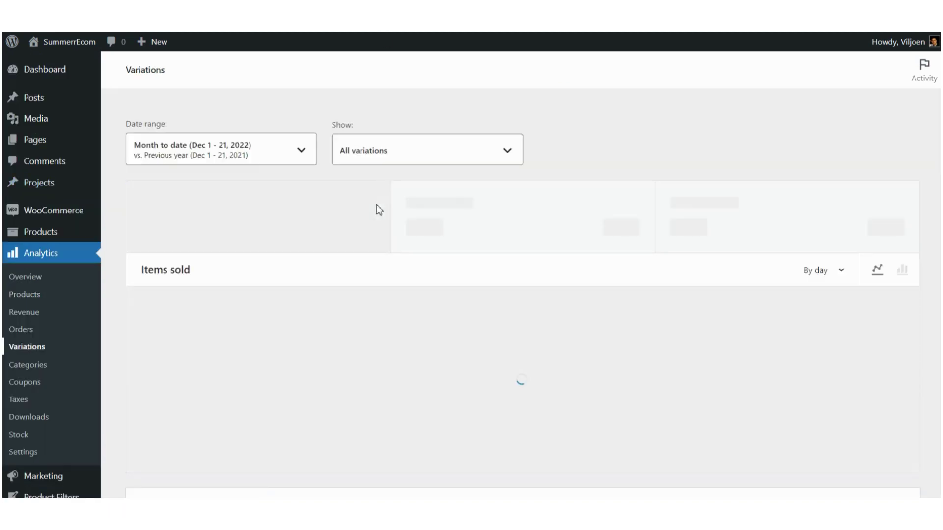
scroll(371, 230, down, 5)
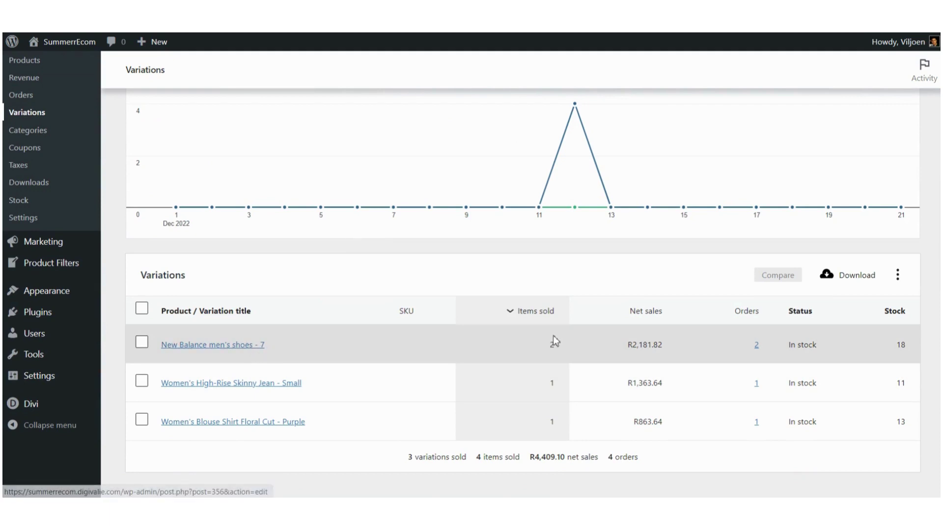
click(30, 132)
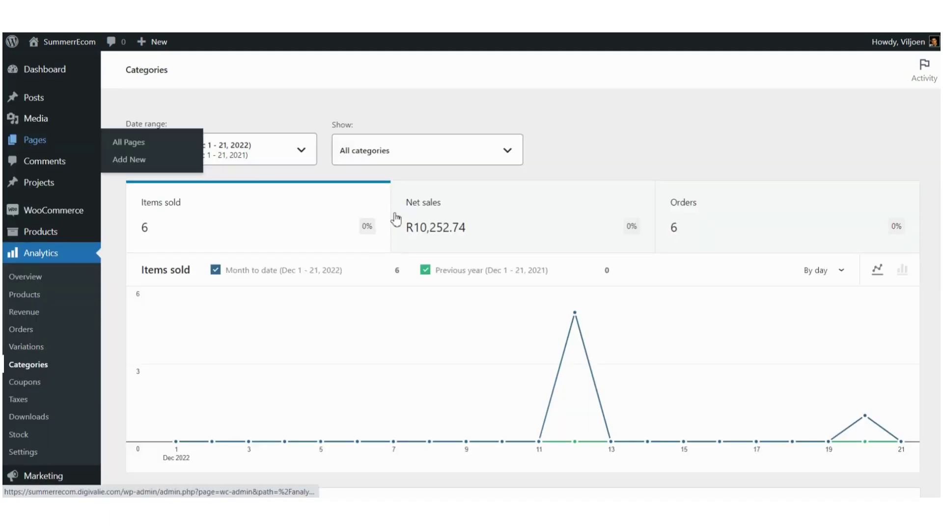
scroll(418, 244, down, 1)
scroll(418, 244, down, 7)
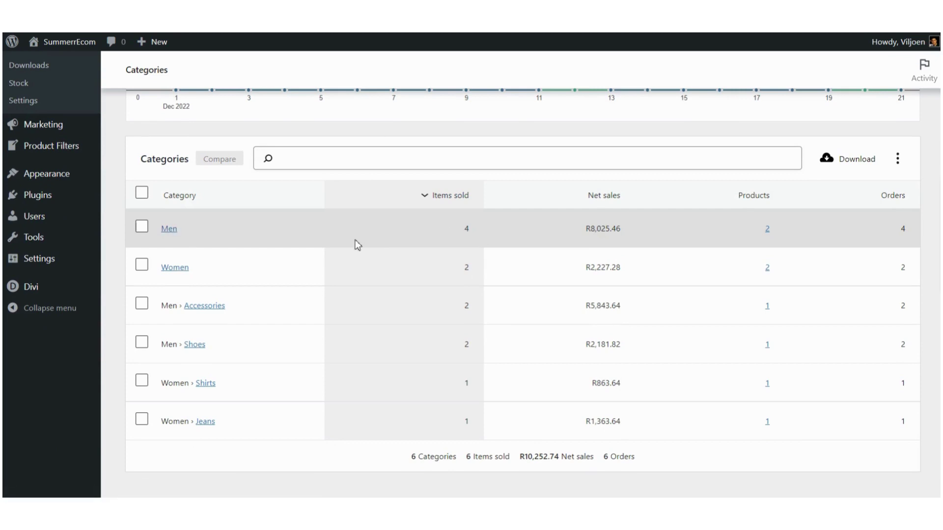
scroll(355, 240, up, 5)
click(40, 324)
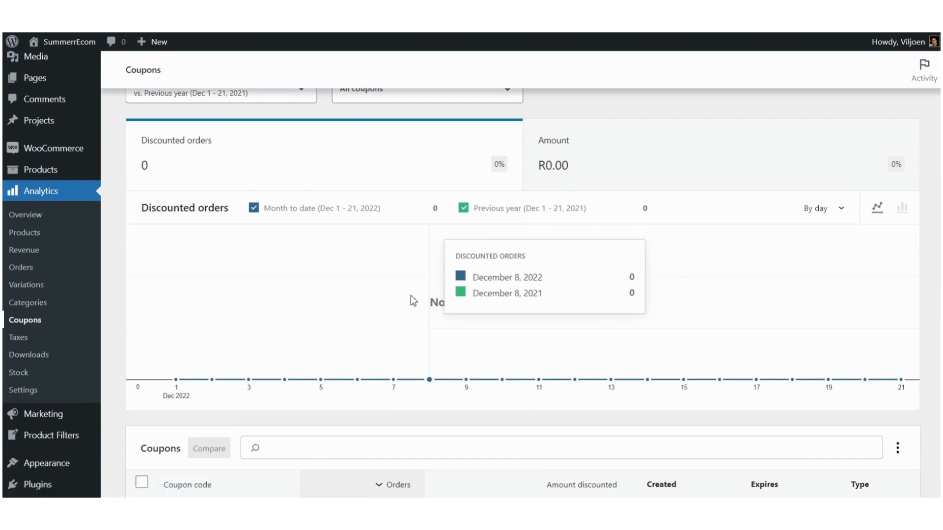
Step: Switch from the Coupons report to the Taxes report and review its R1,075.26 total tax across 6 orders
scroll(411, 296, down, 2)
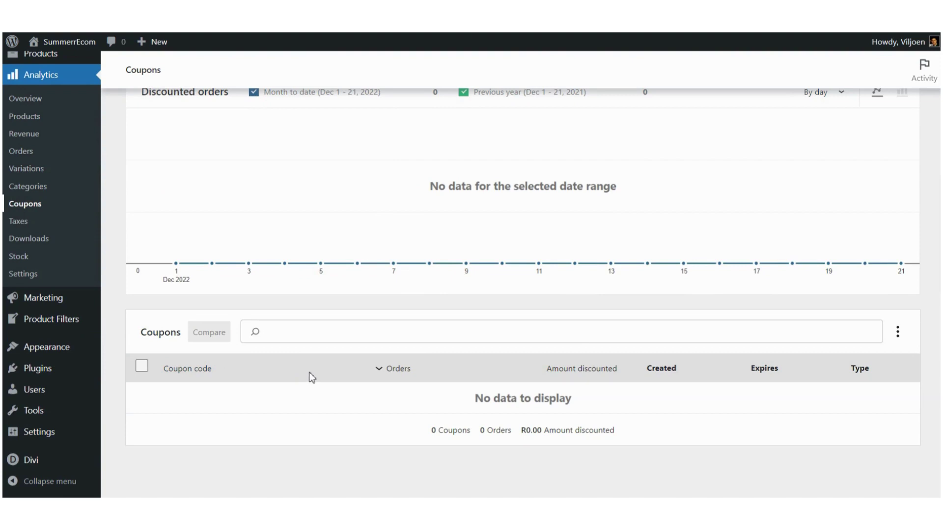
click(20, 222)
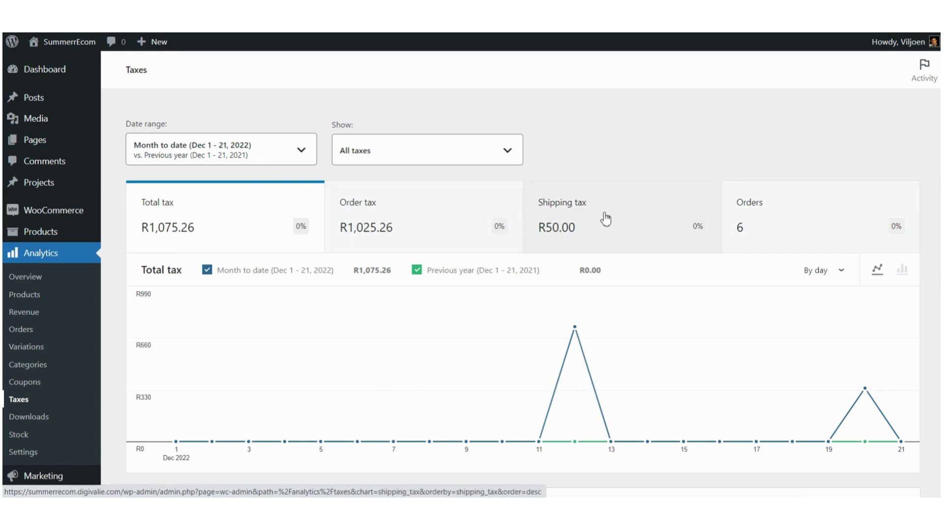
scroll(603, 215, down, 4)
scroll(606, 218, up, 4)
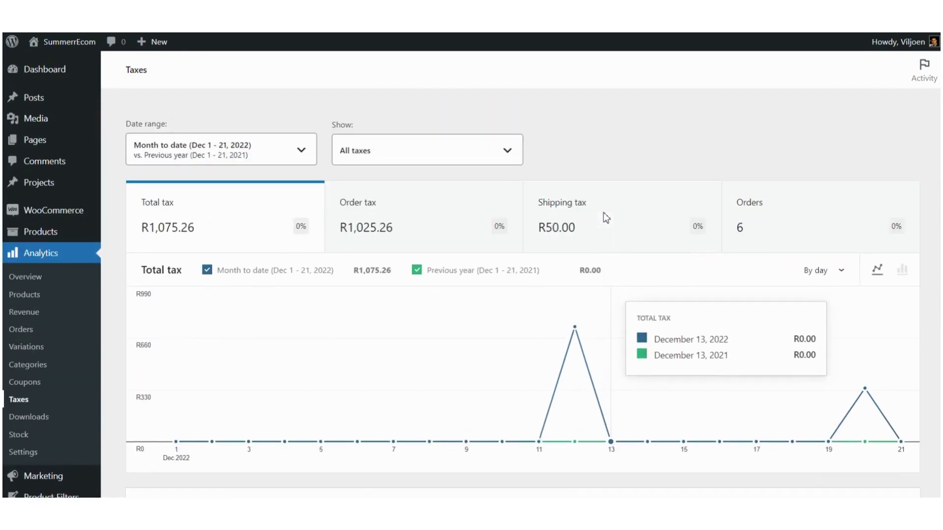